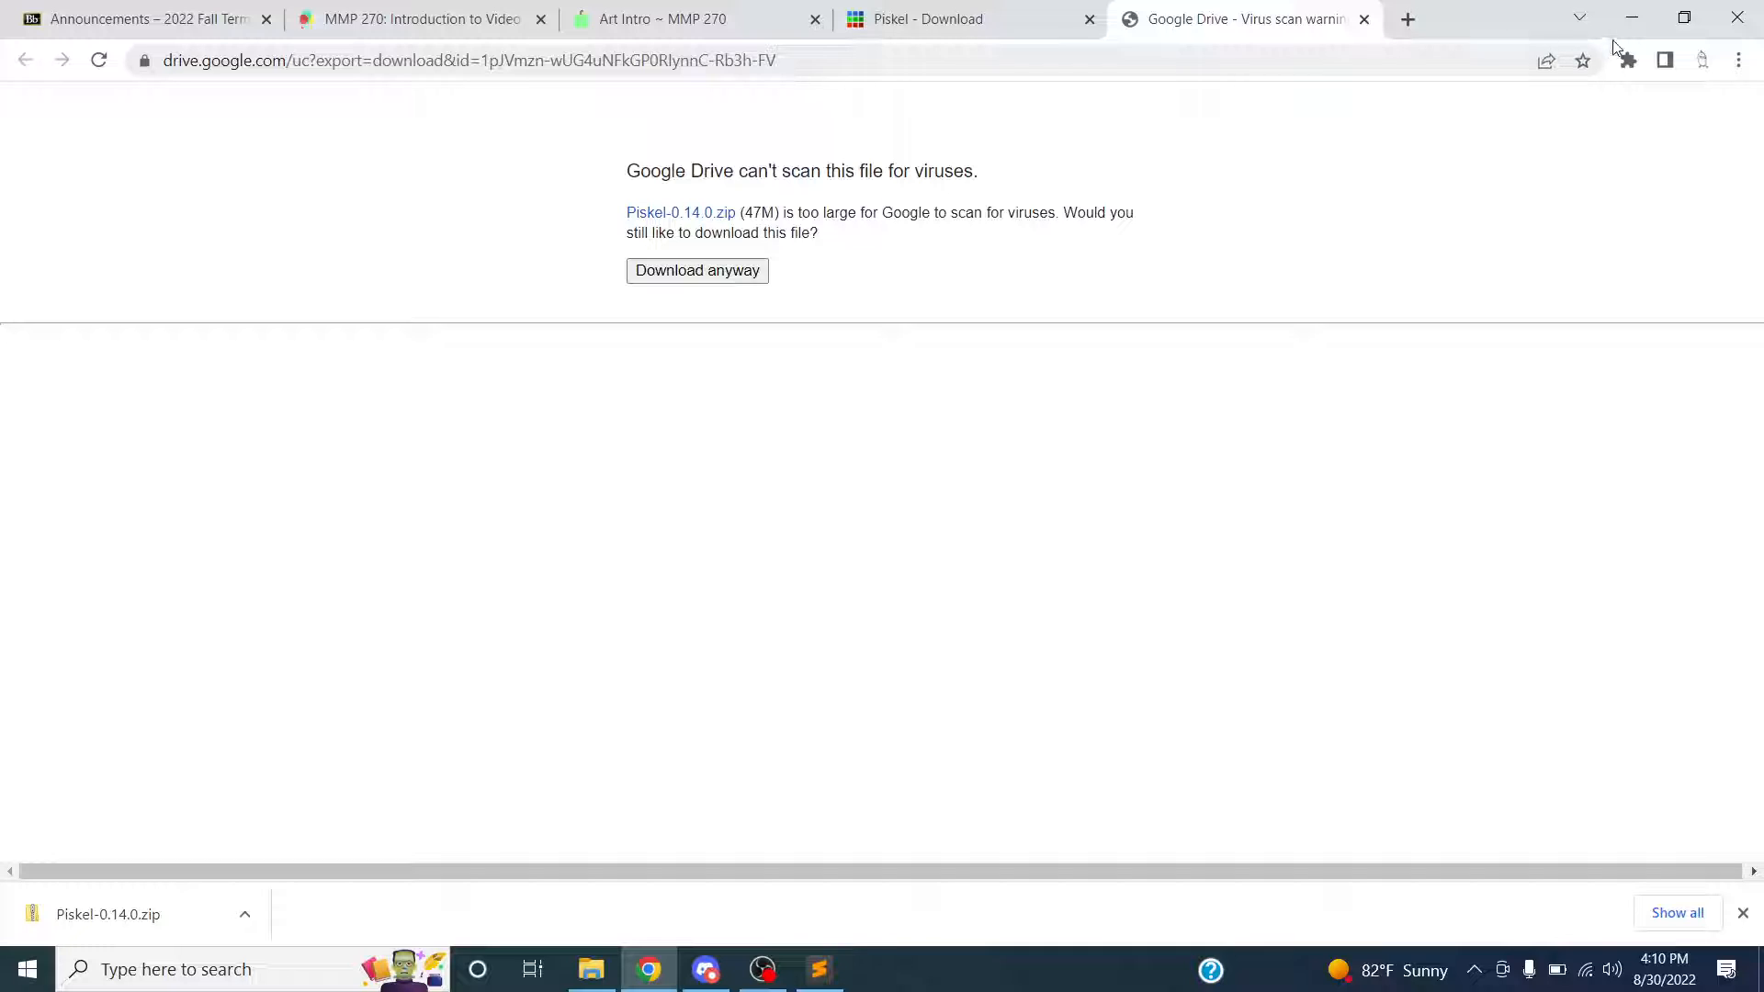
- Switch from the browser to the Downloads folder and look inside the Piskel-0.14.0 archive, returning to Downloads
{"action": "left_click", "coordinate": [1635, 20]}
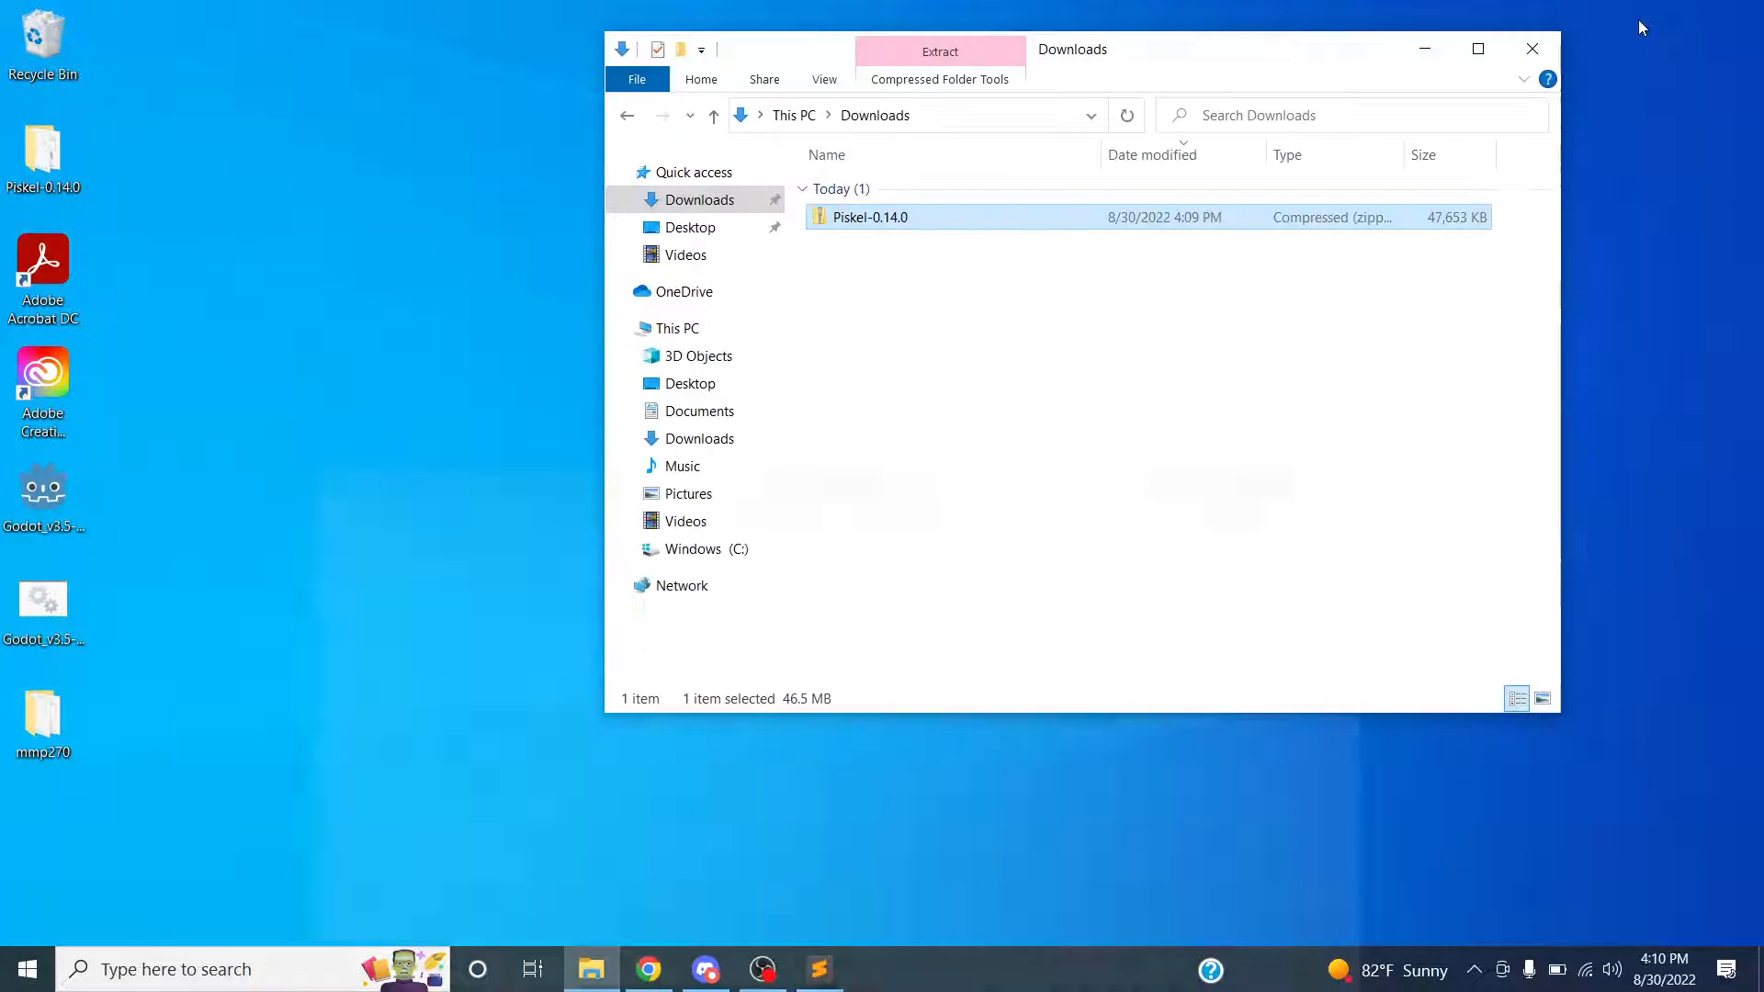
{"action": "left_click_drag", "start_coordinate": [999, 103], "coordinate": [1047, 88]}
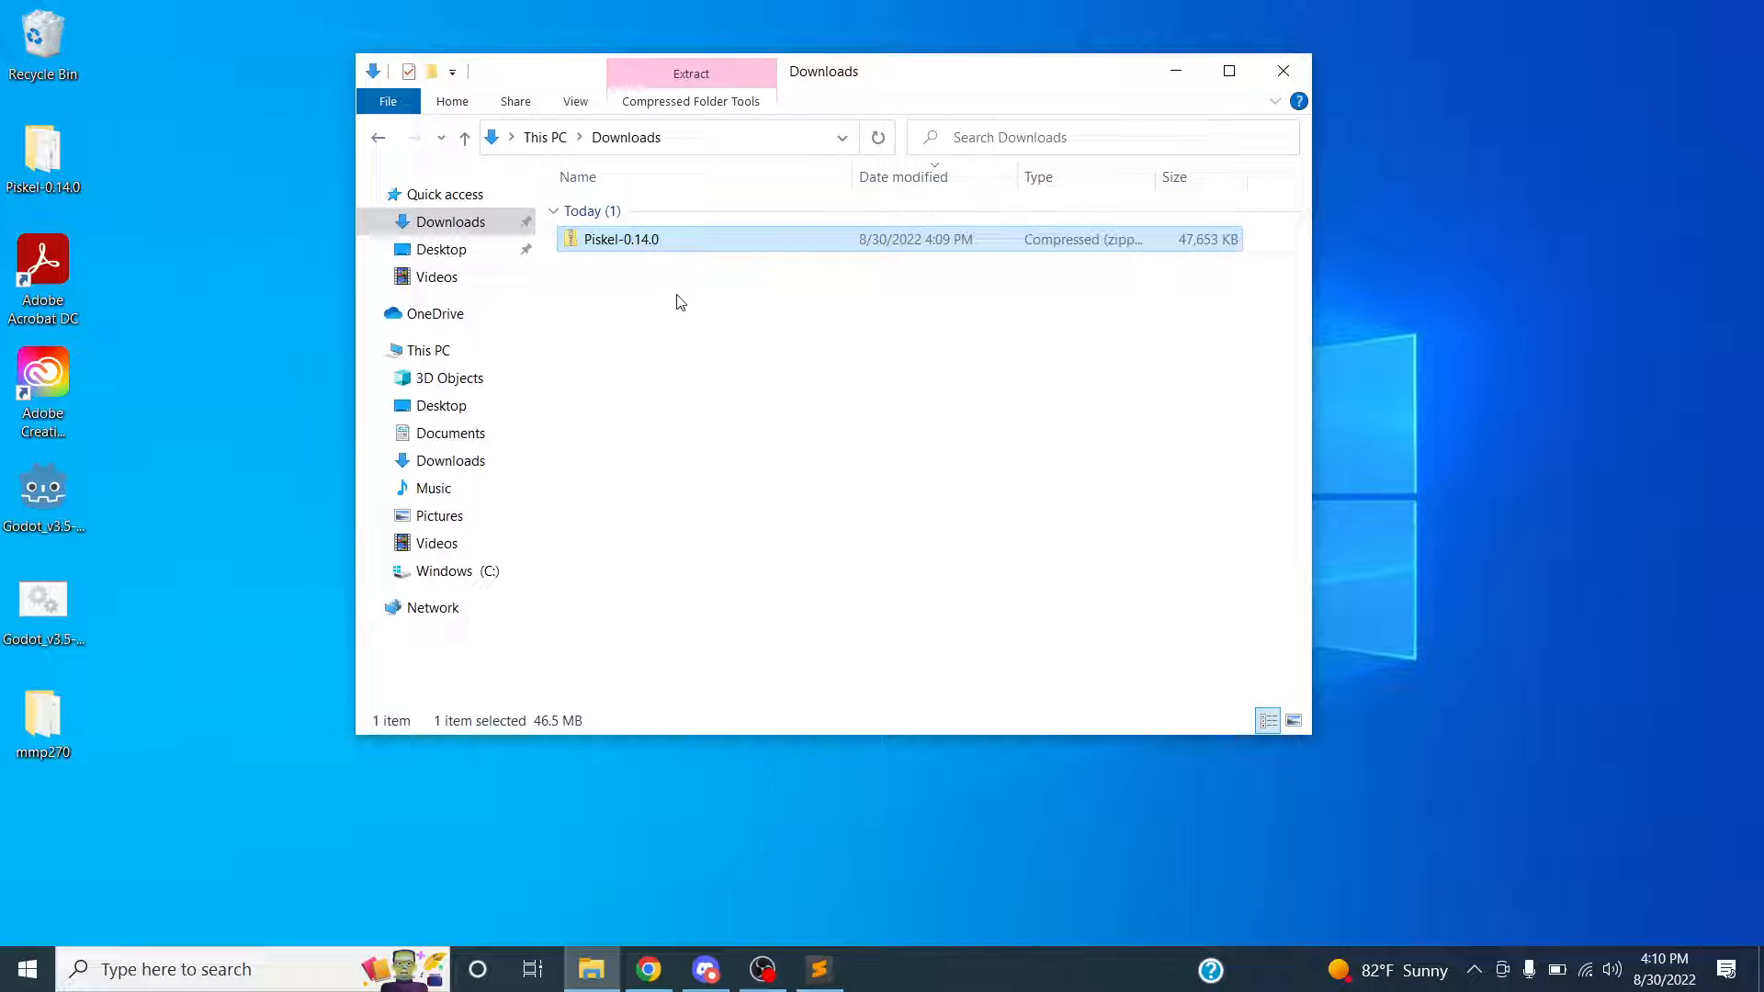
{"action": "double_click", "coordinate": [642, 240]}
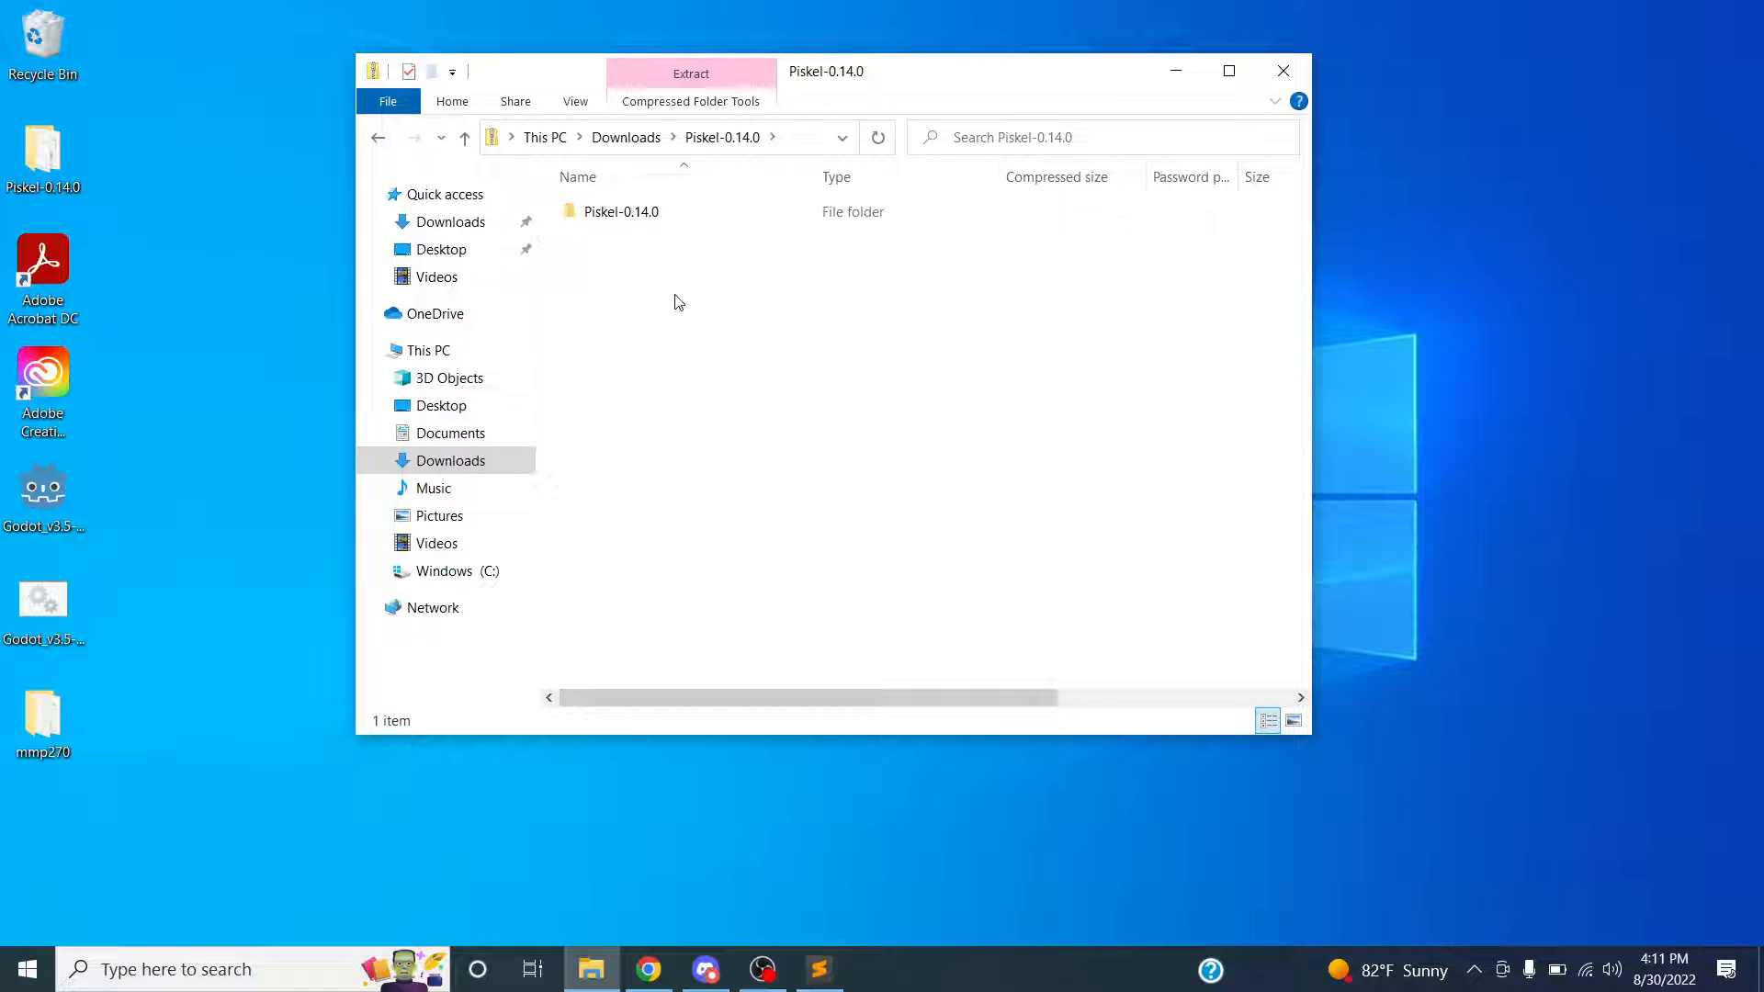
{"action": "left_click", "coordinate": [626, 138]}
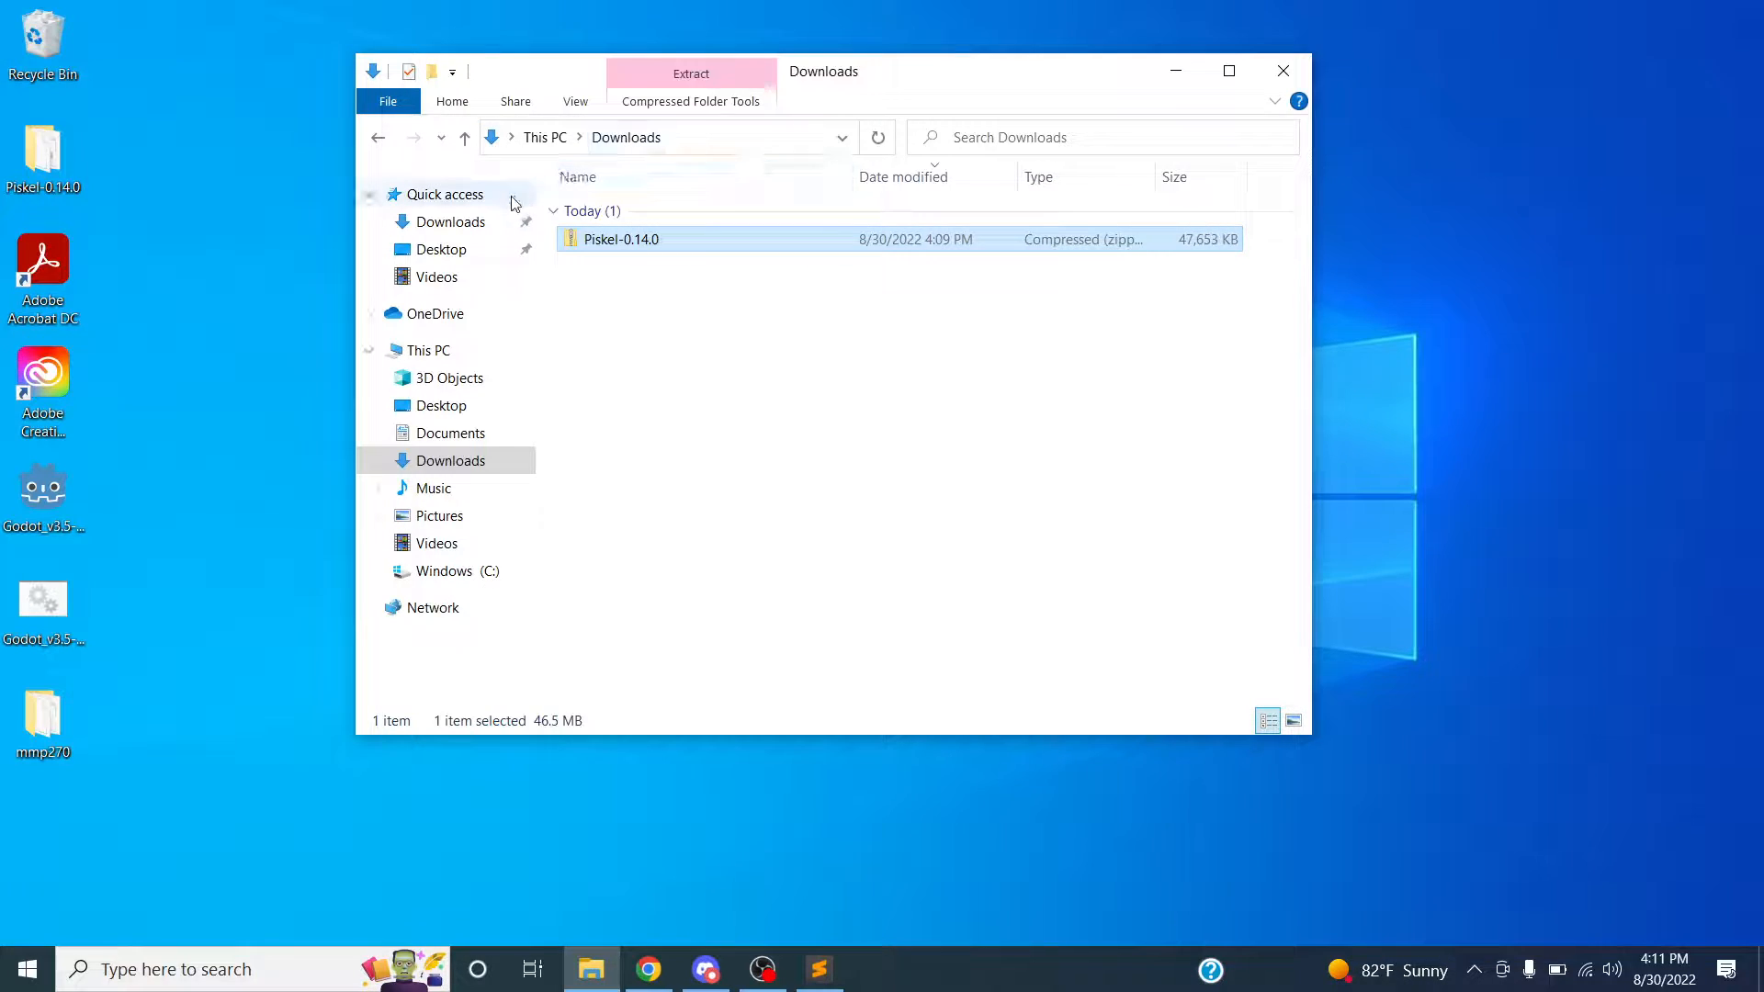
- Start extracting the Piskel-0.14.0 archive with the Desktop folder as the destination
{"action": "right_click", "coordinate": [610, 245]}
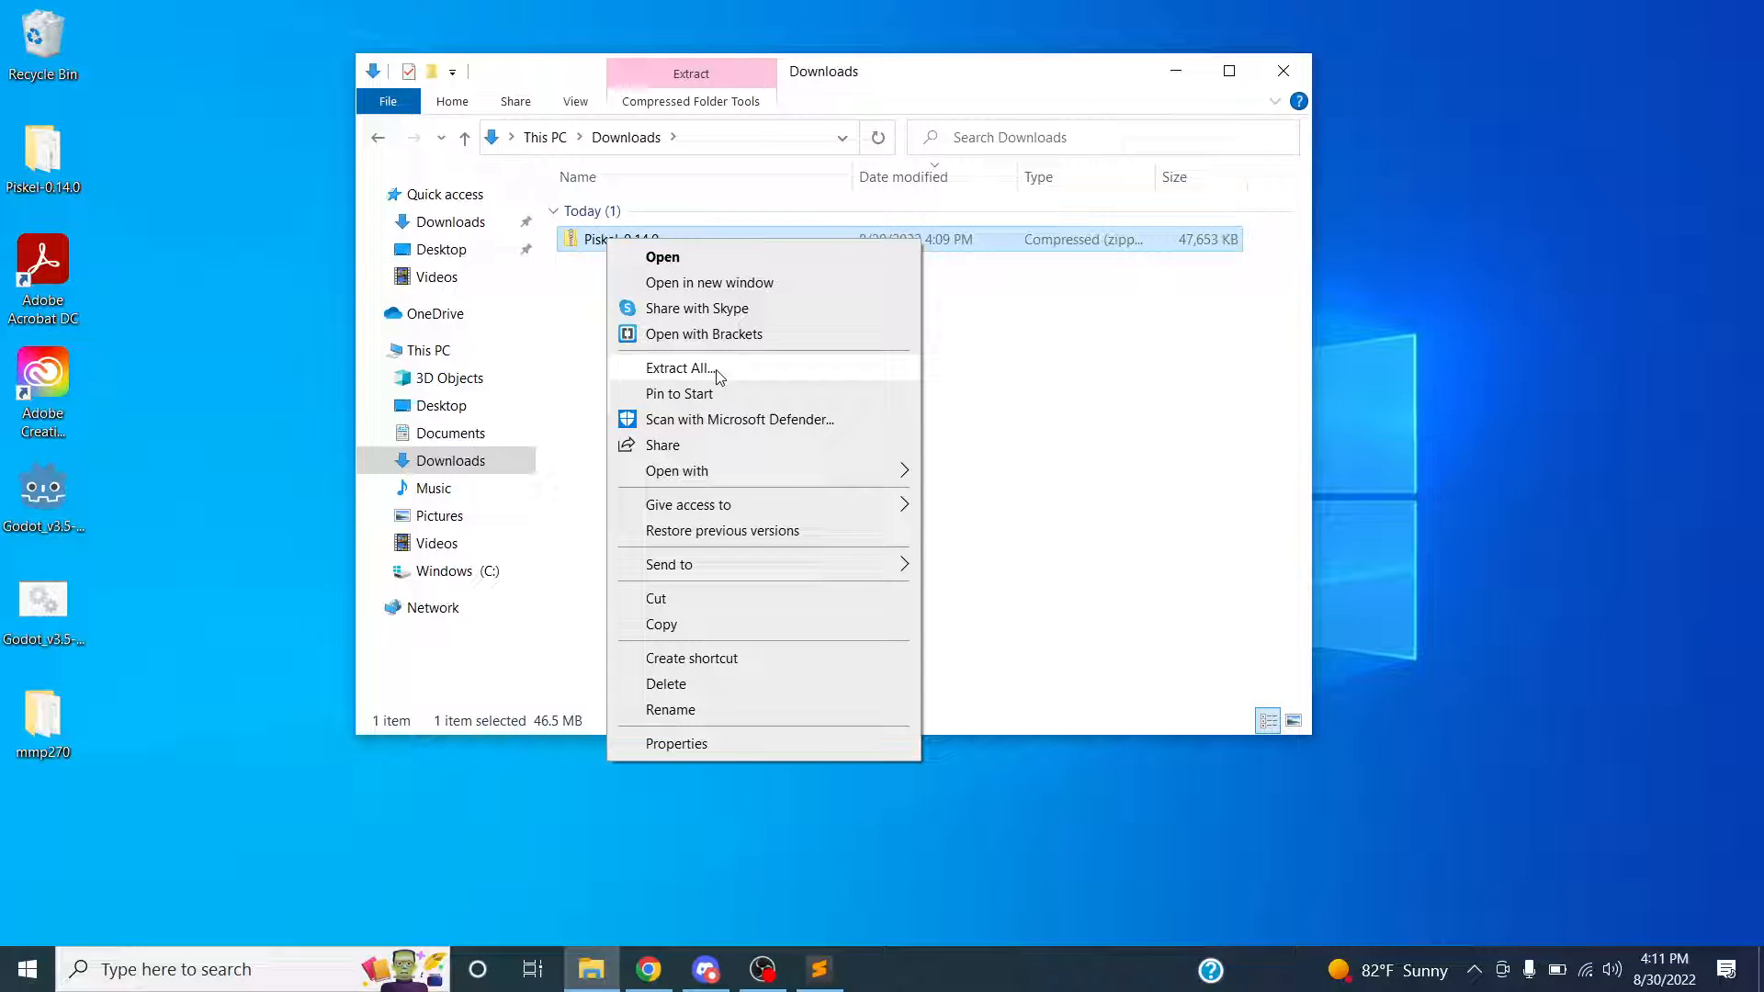
{"action": "left_click", "coordinate": [680, 367]}
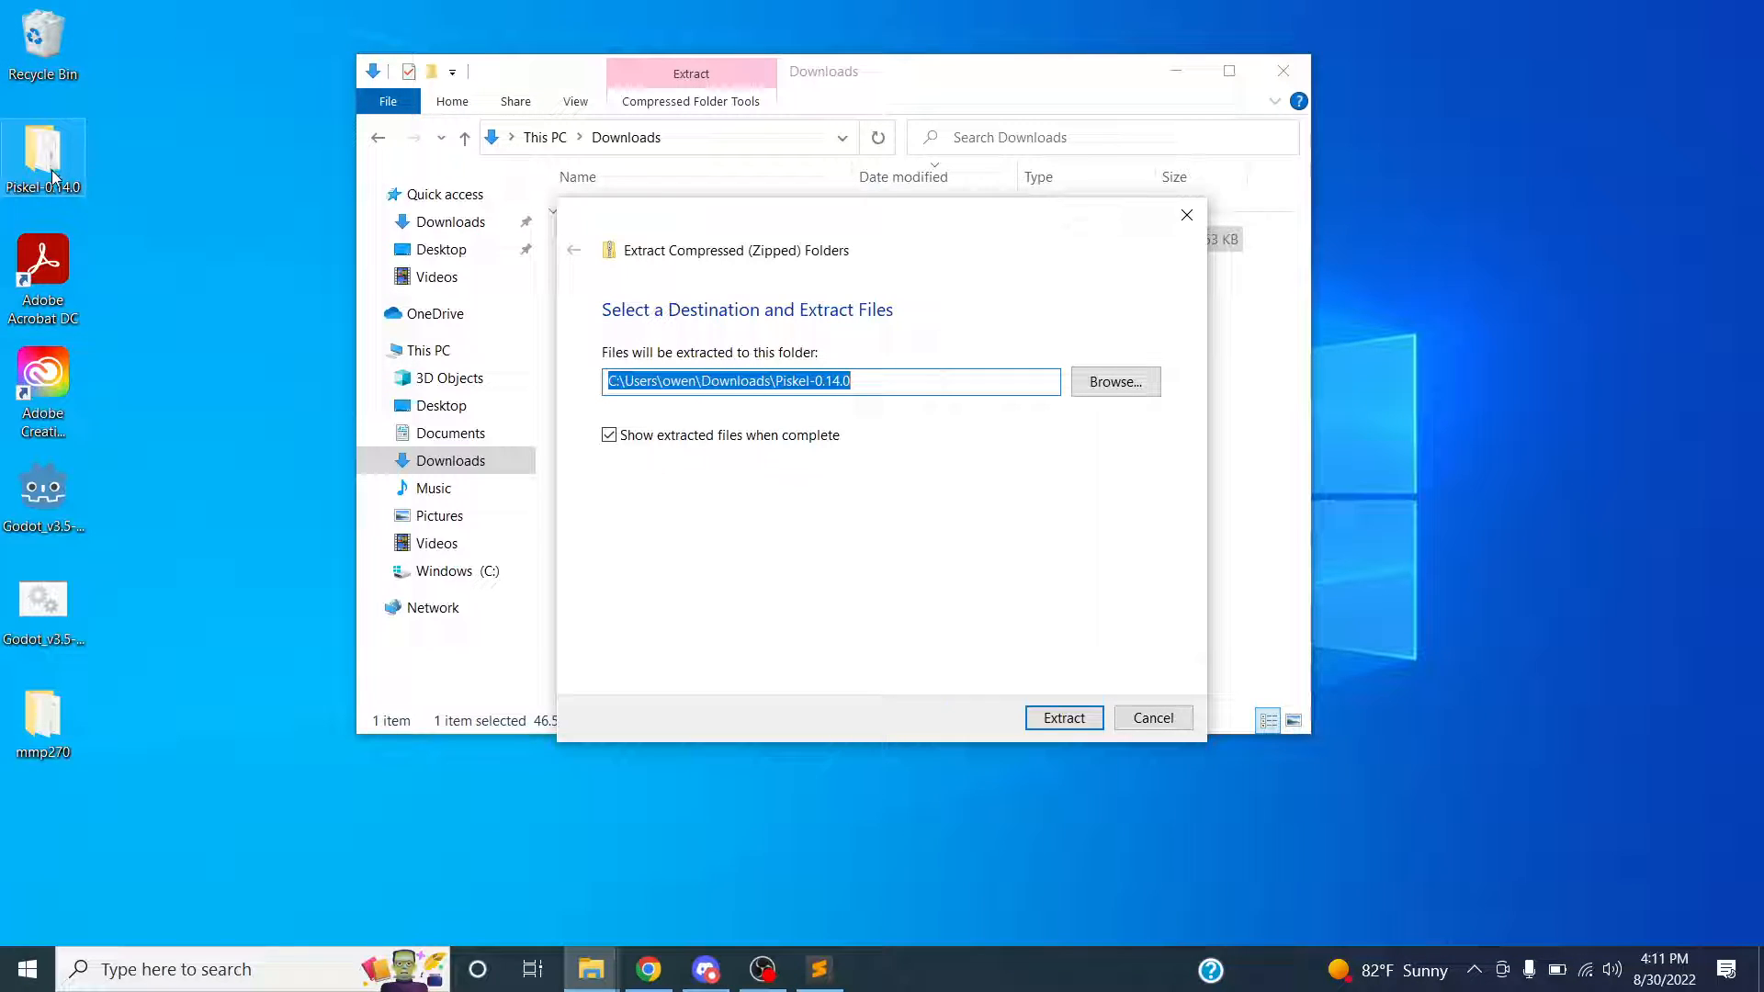
{"action": "left_click", "coordinate": [1096, 390]}
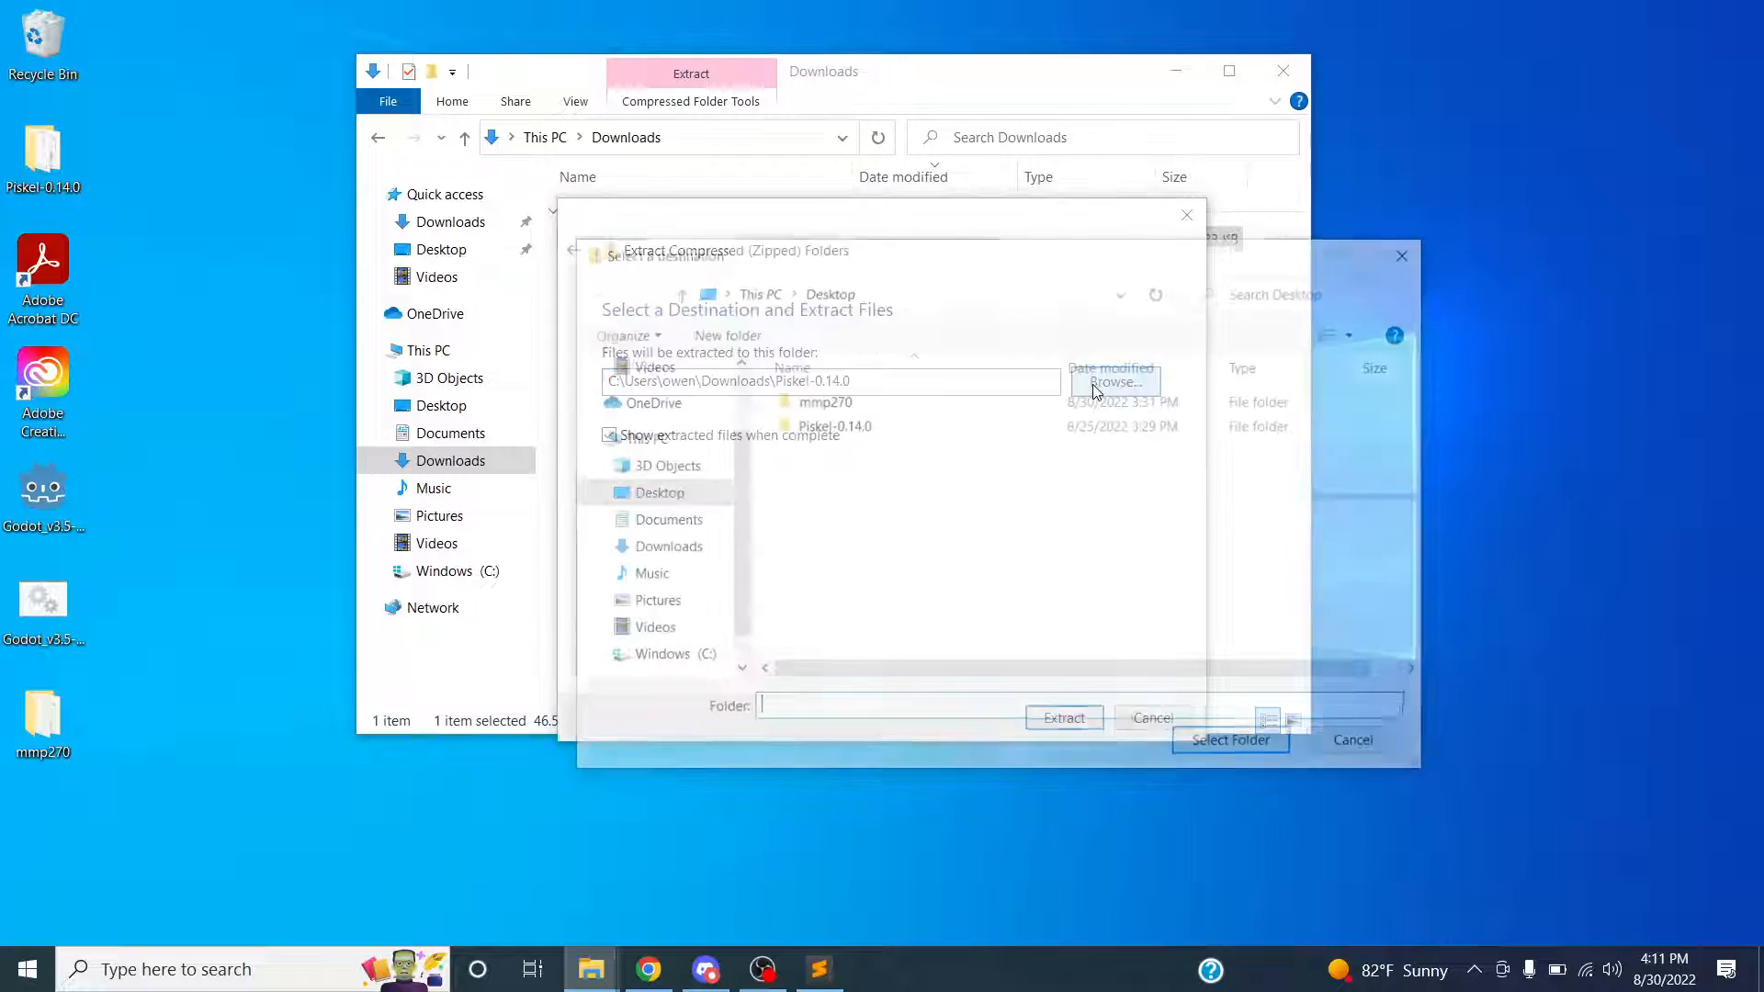
{"action": "left_click", "coordinate": [638, 501]}
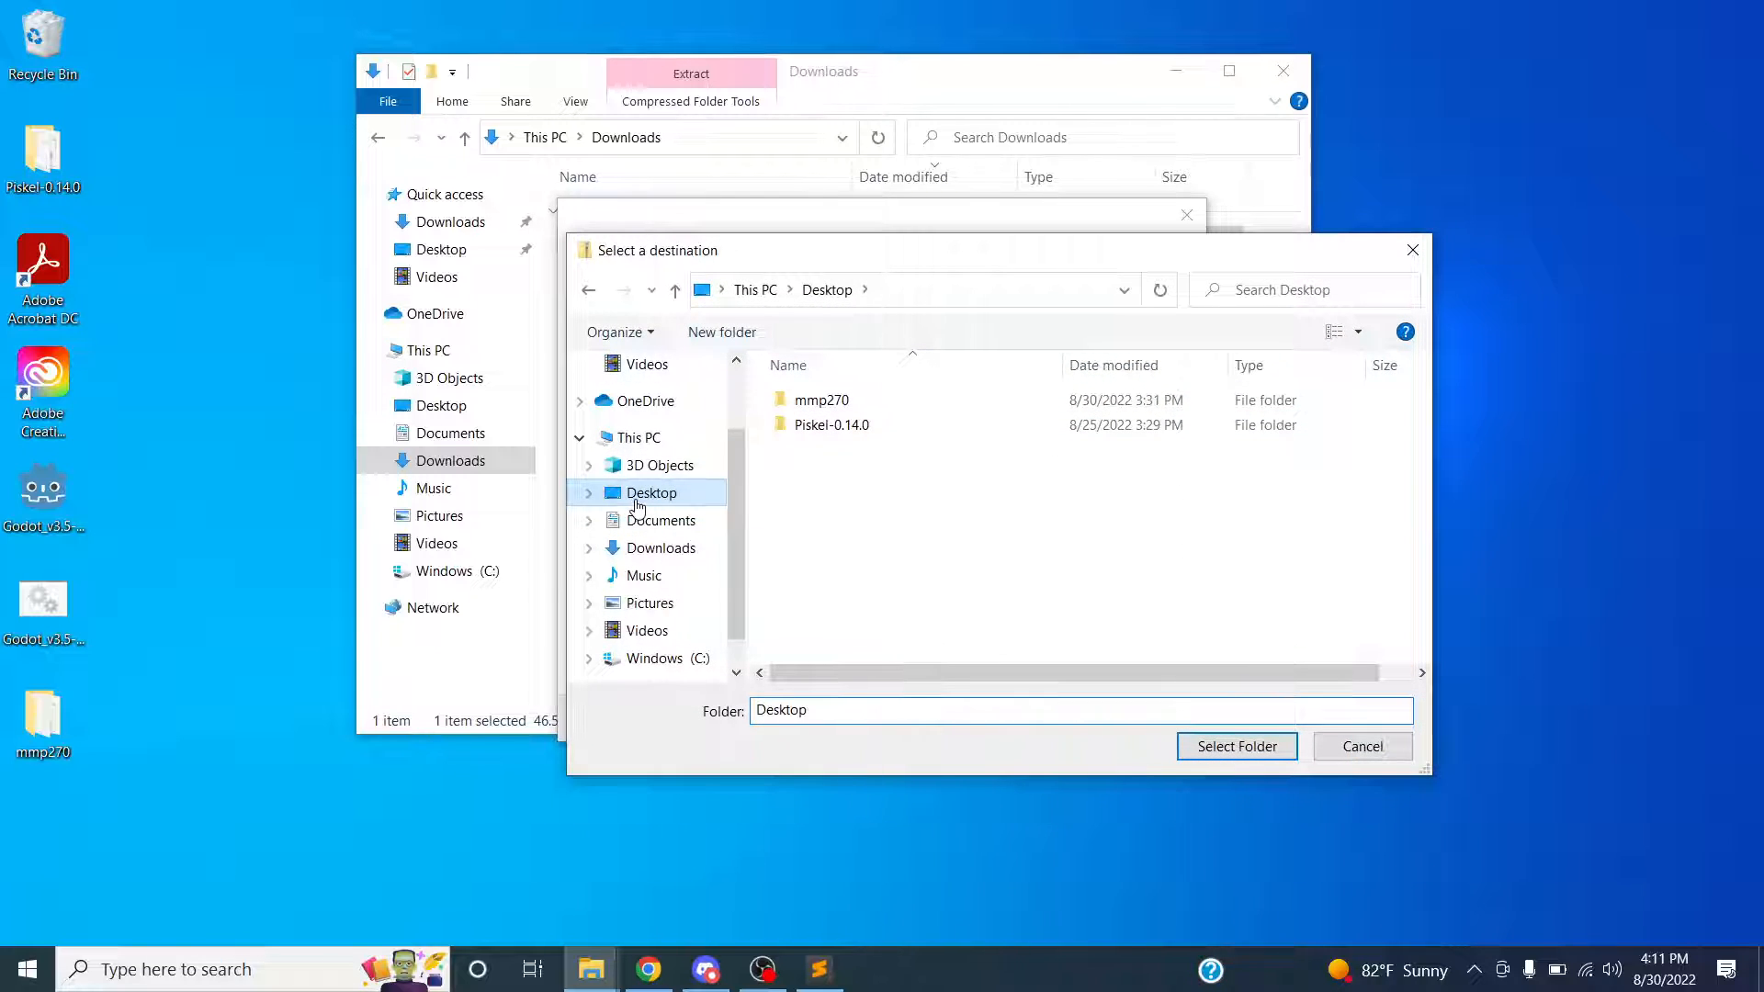
{"action": "left_click", "coordinate": [1209, 747]}
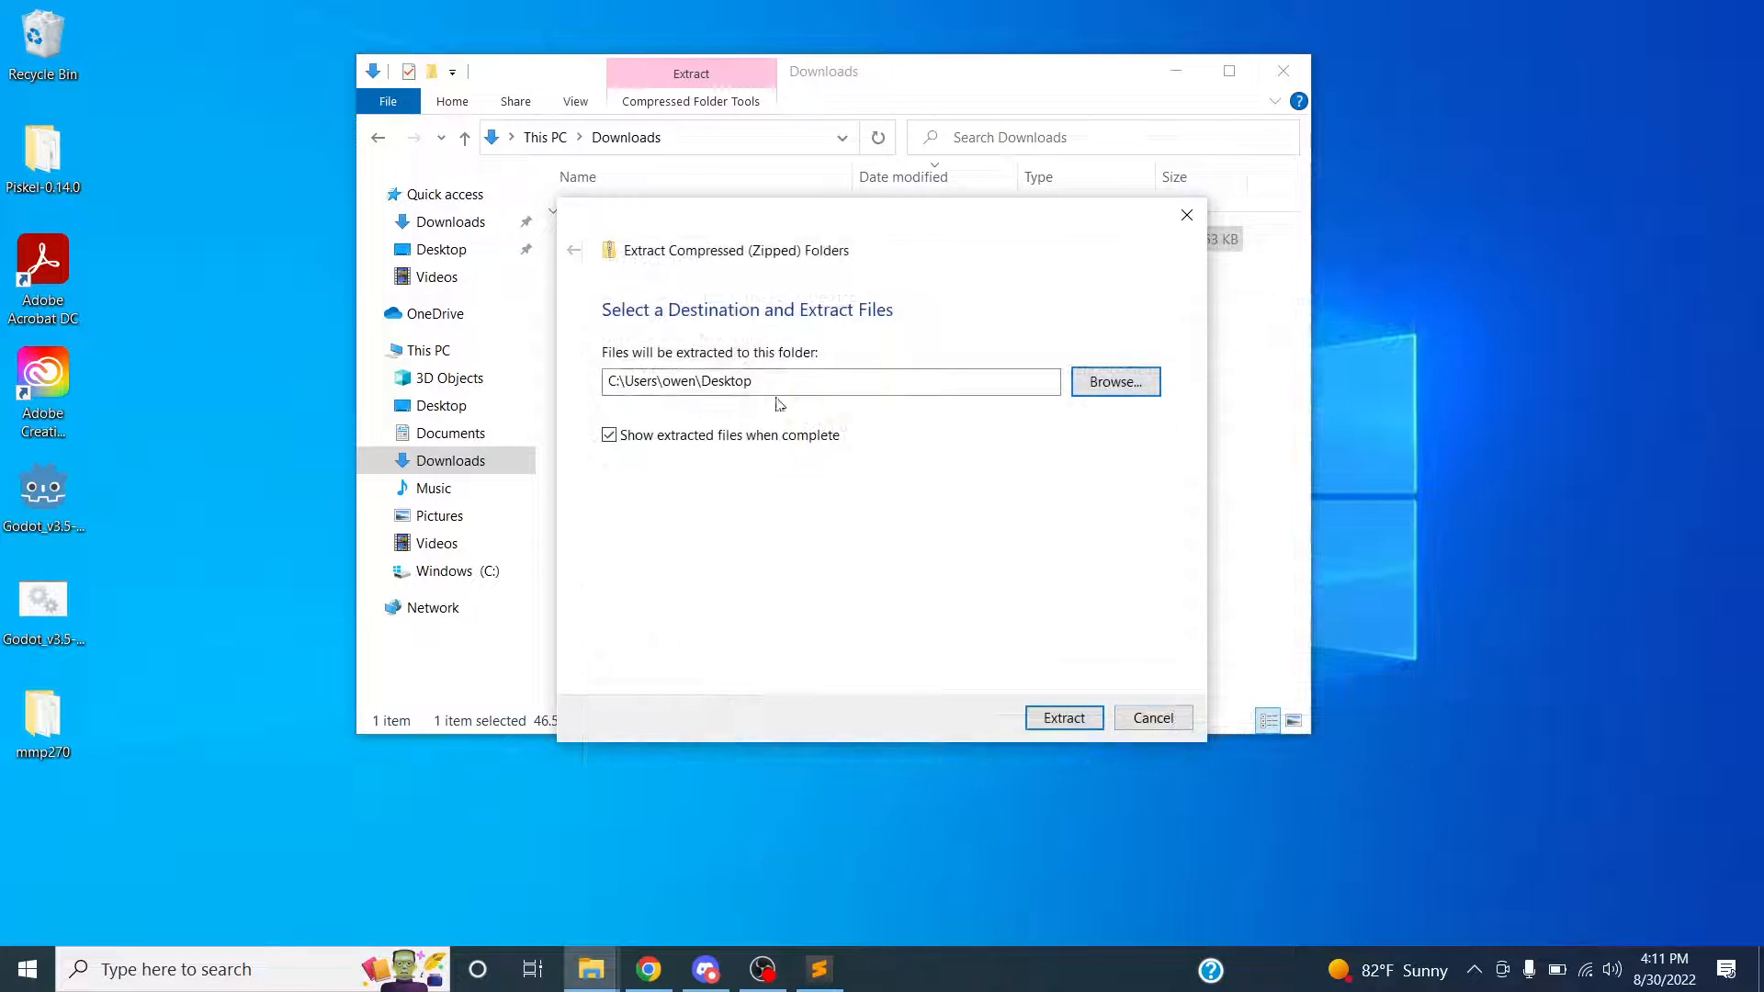
{"action": "left_click_drag", "start_coordinate": [615, 383], "coordinate": [776, 389]}
{"action": "left_click", "coordinate": [776, 388]}
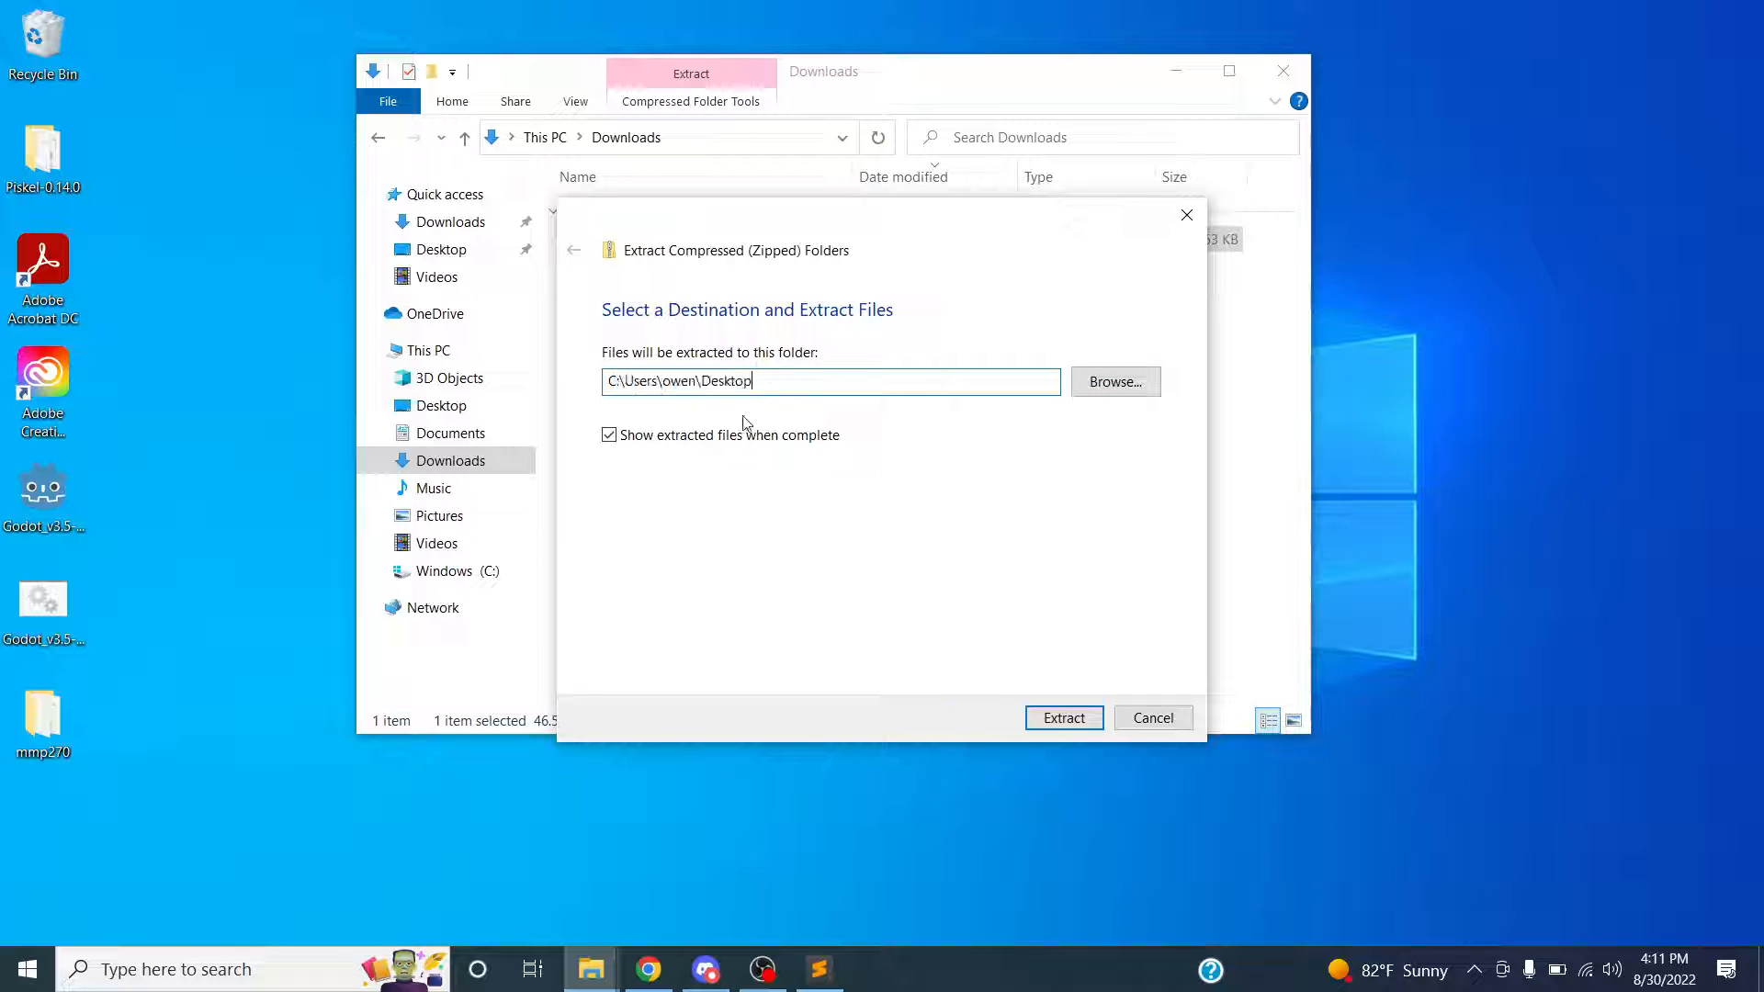
- Extract the archive, skipping files that already exist at the destination, and close the extracted files' folder window
{"action": "left_click", "coordinate": [1065, 722]}
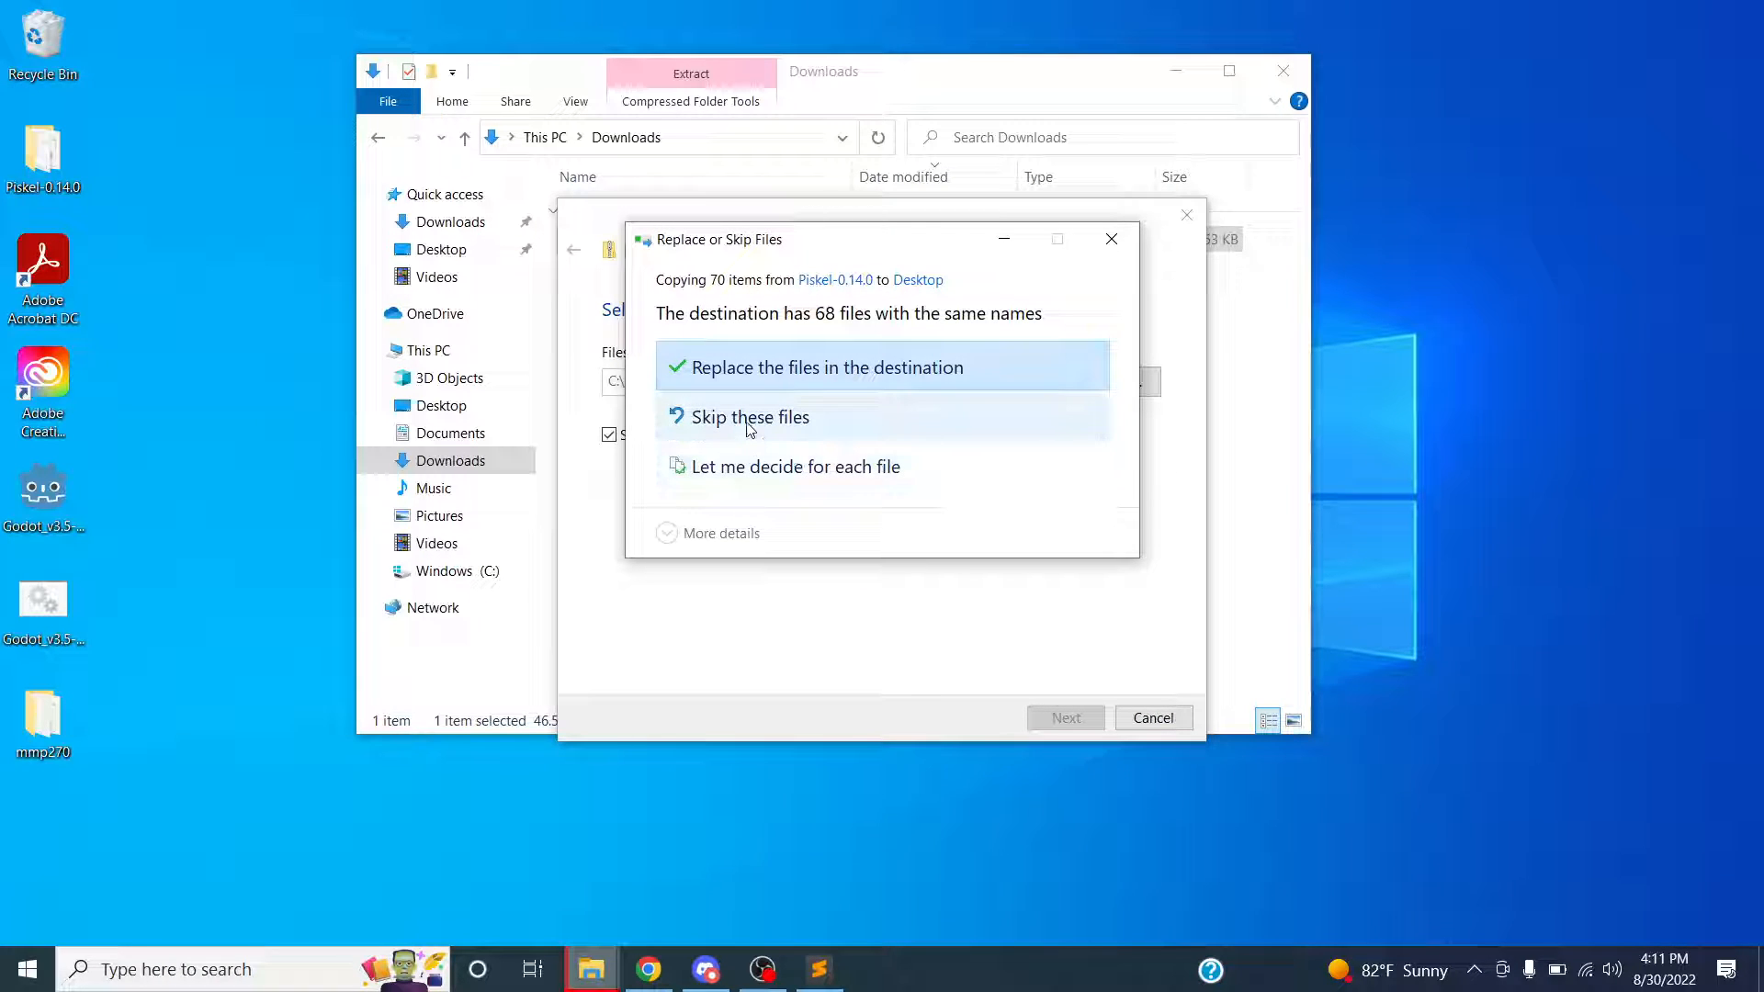
{"action": "left_click", "coordinate": [771, 416]}
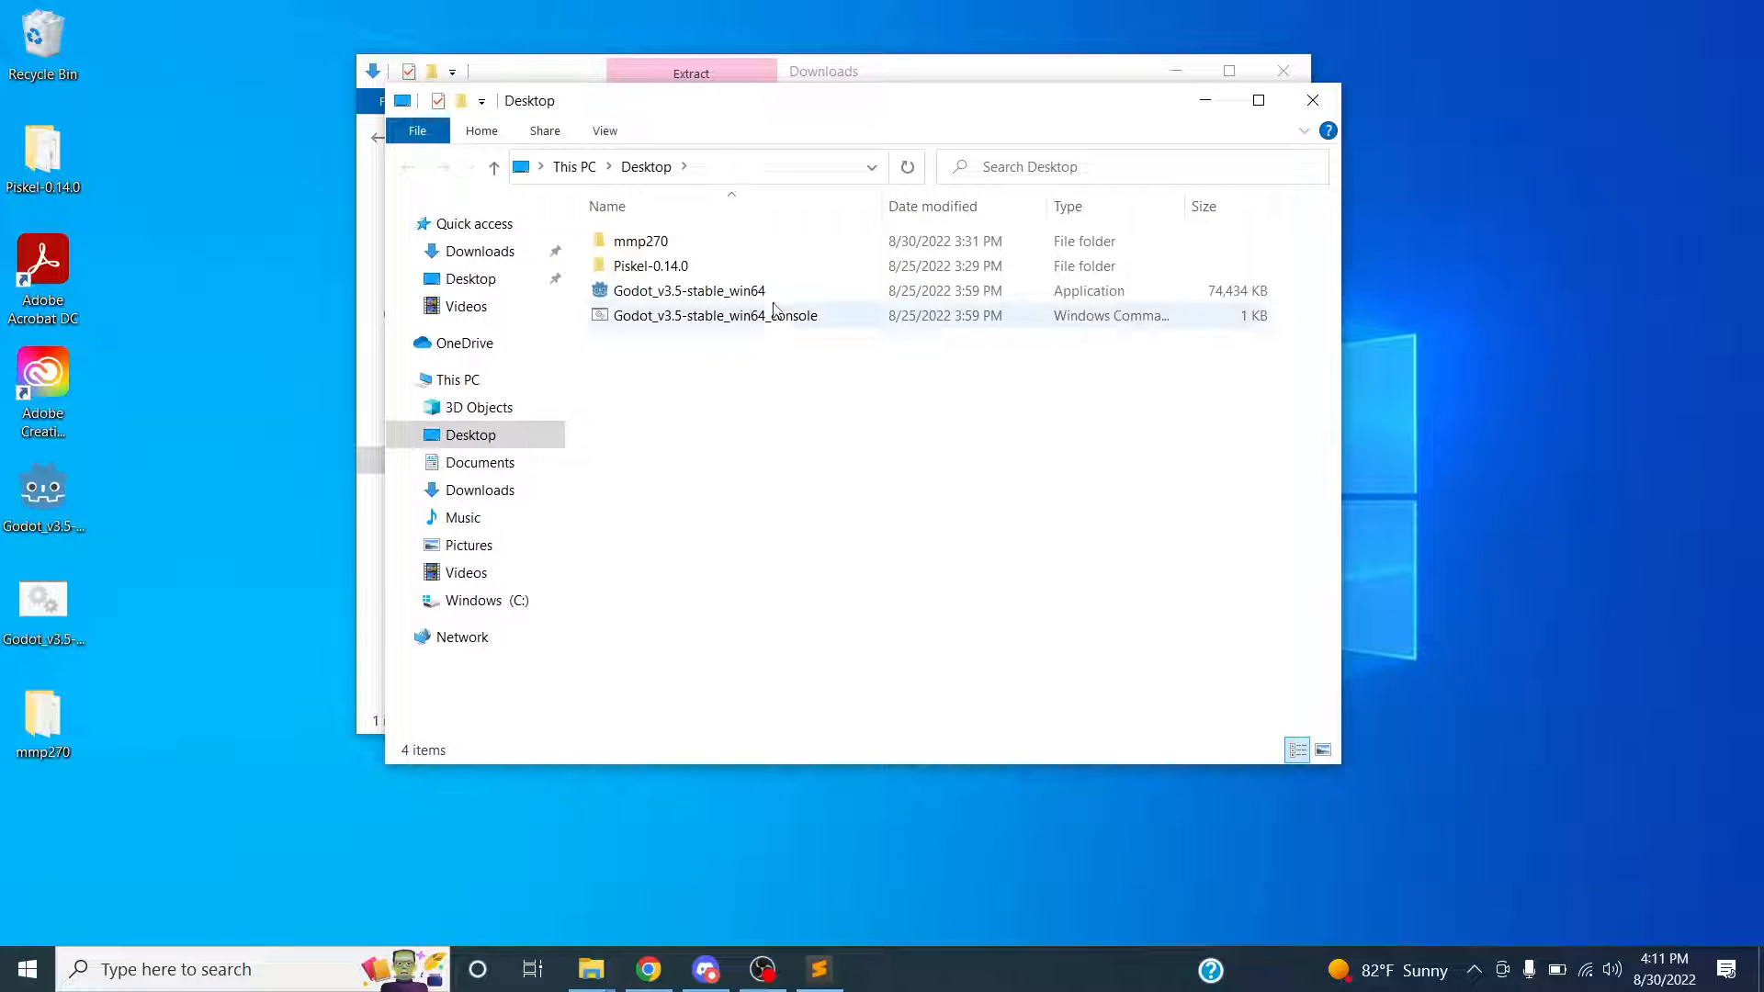
{"action": "left_click_drag", "start_coordinate": [809, 119], "coordinate": [908, 158]}
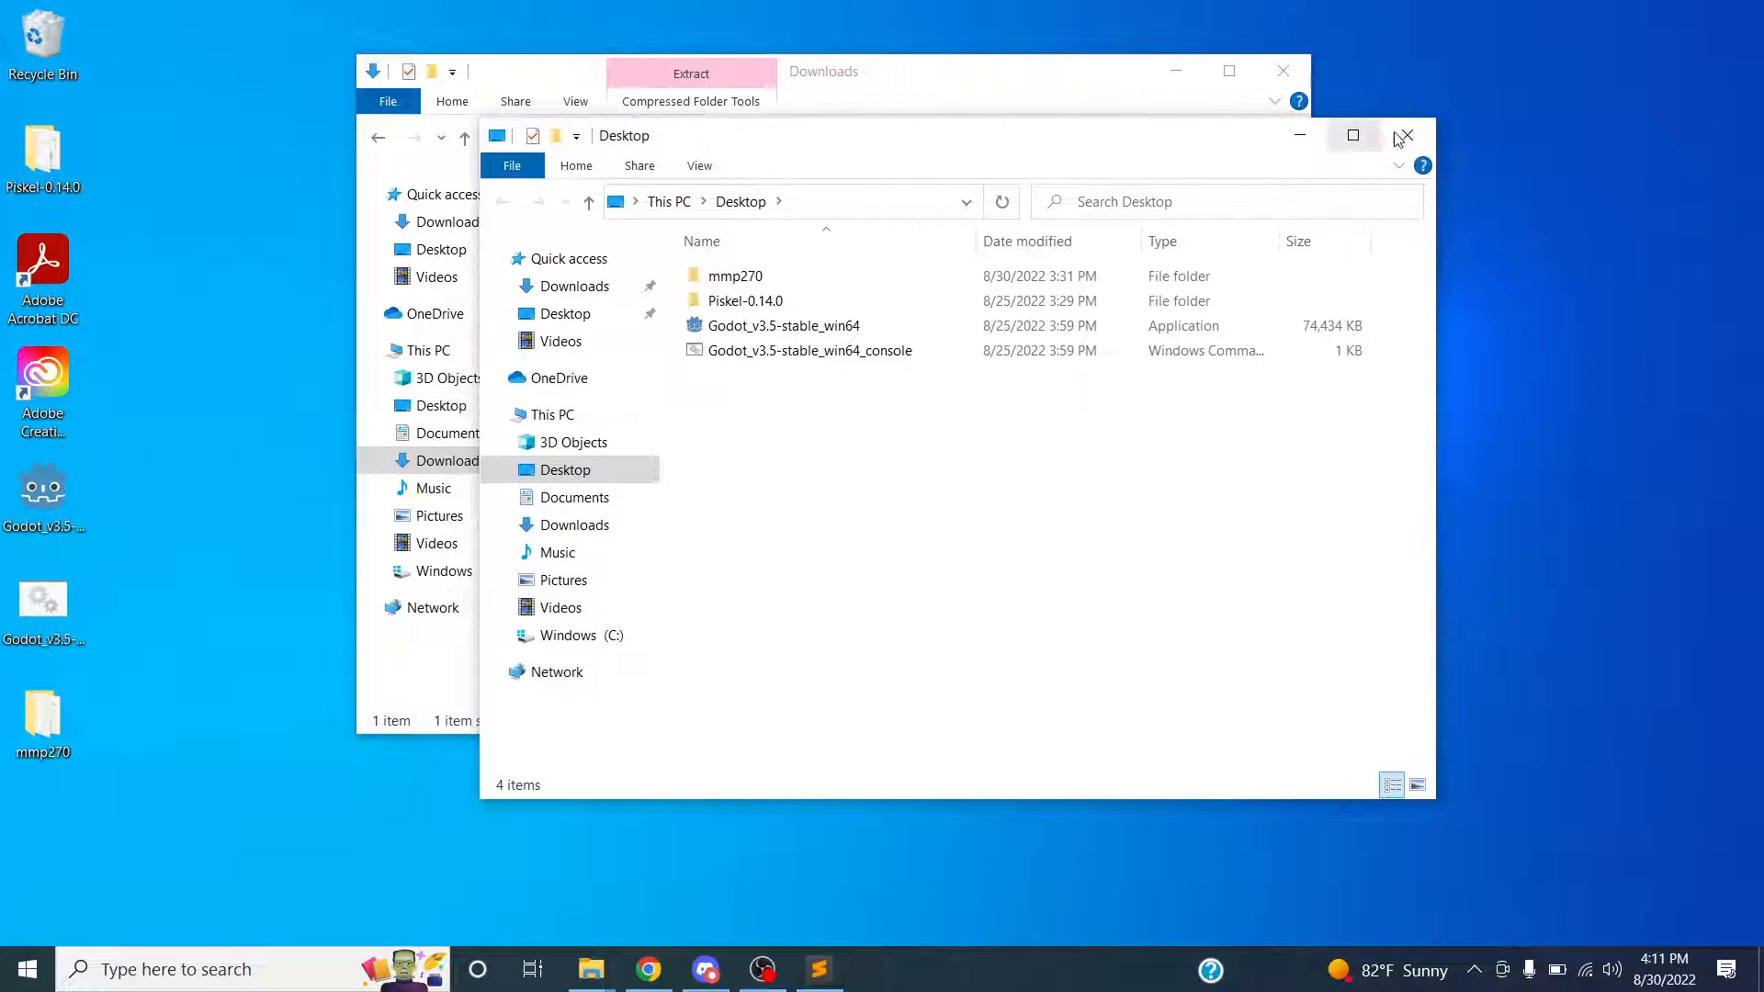
{"action": "left_click", "coordinate": [1419, 136]}
- Delete the Piskel-0.14.0 zip archive from Downloads and close the folder window
{"action": "left_click", "coordinate": [68, 161]}
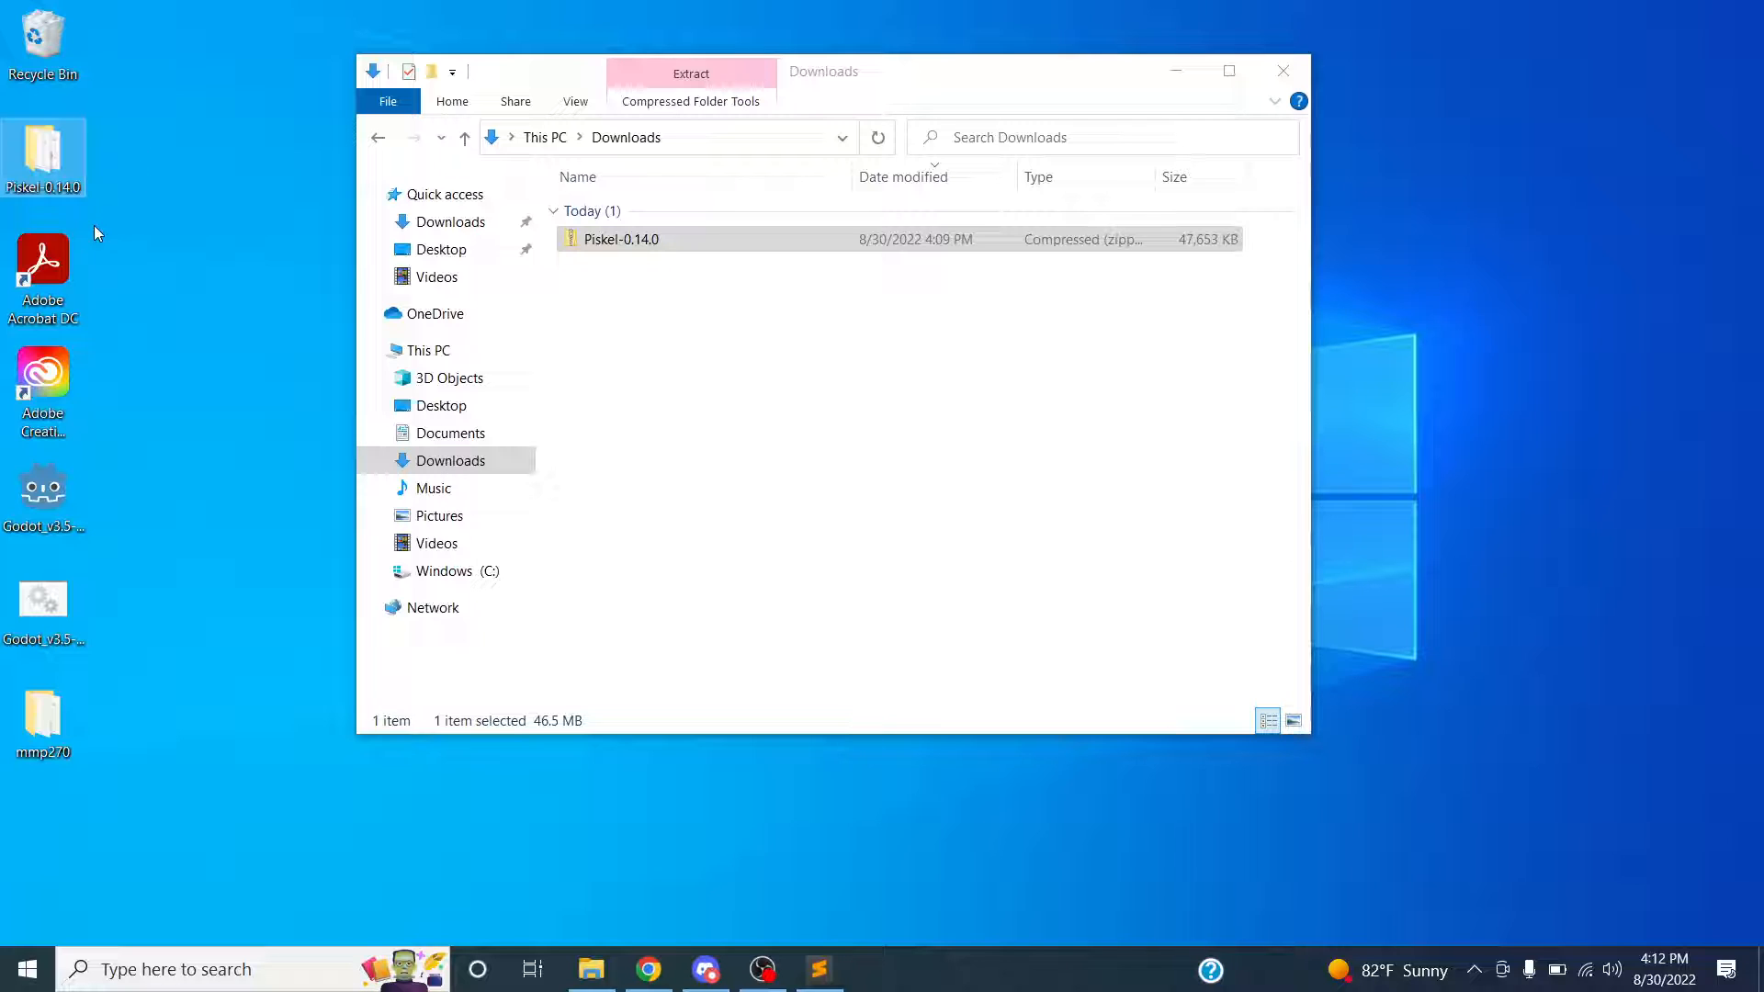
{"action": "left_click", "coordinate": [642, 248]}
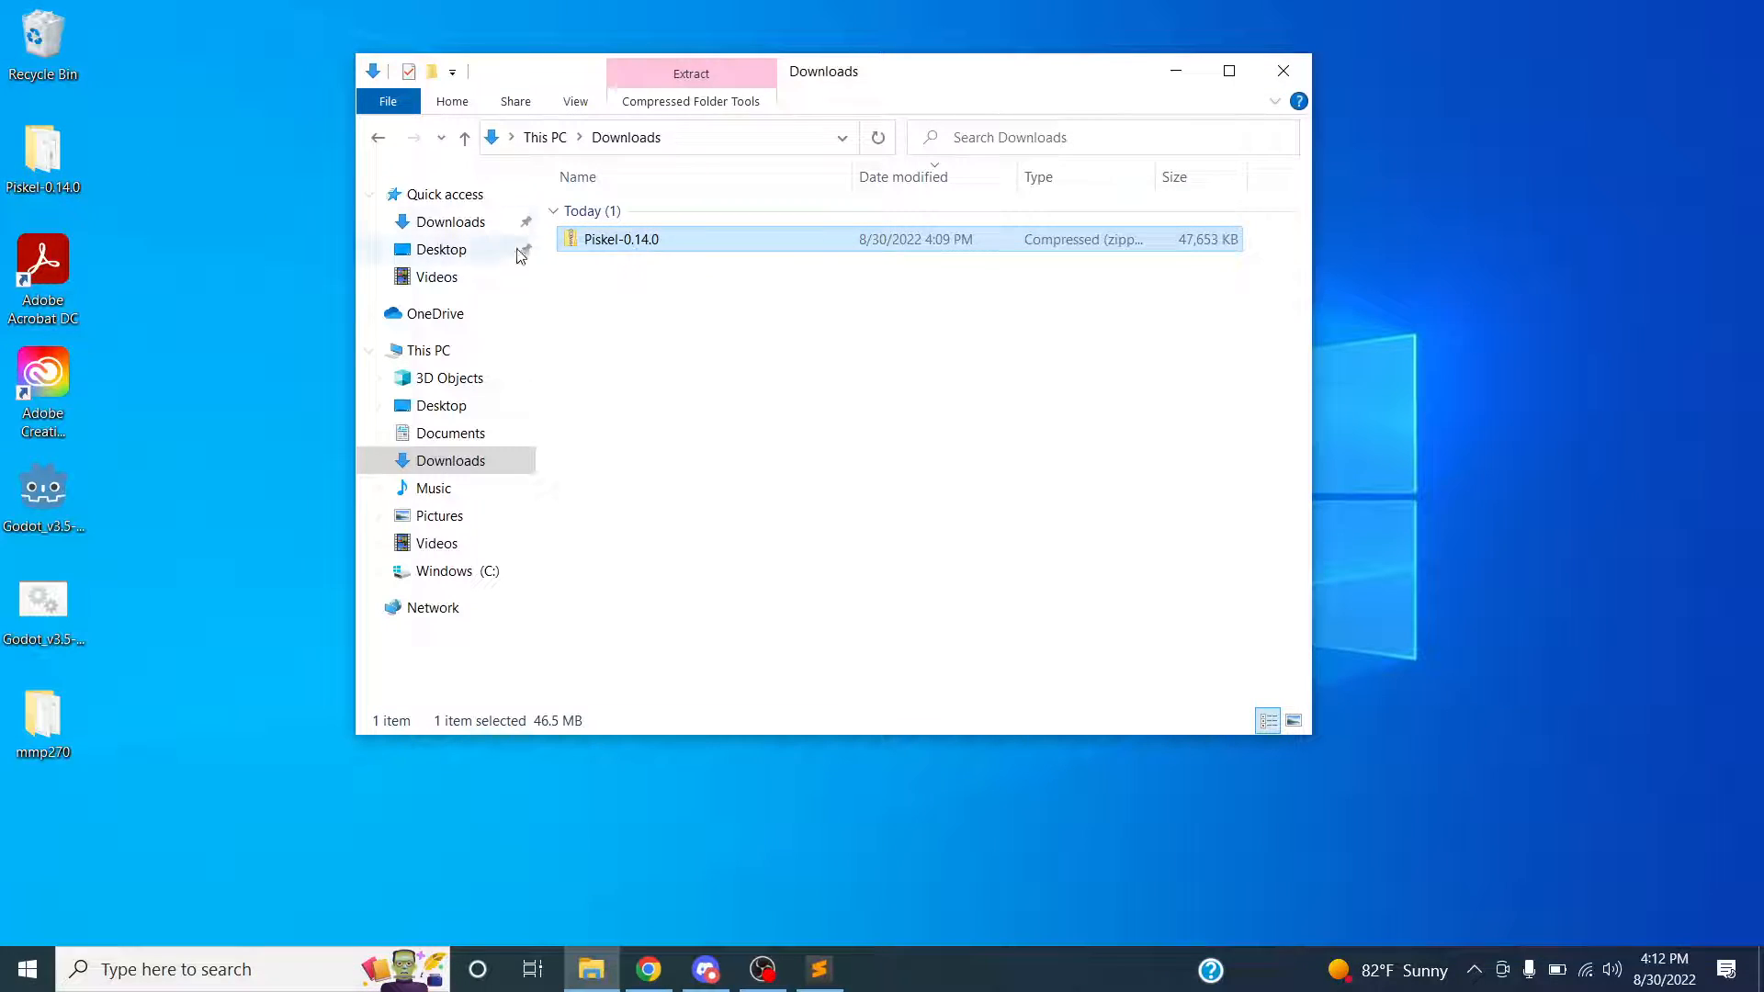
{"action": "left_click", "coordinate": [79, 161]}
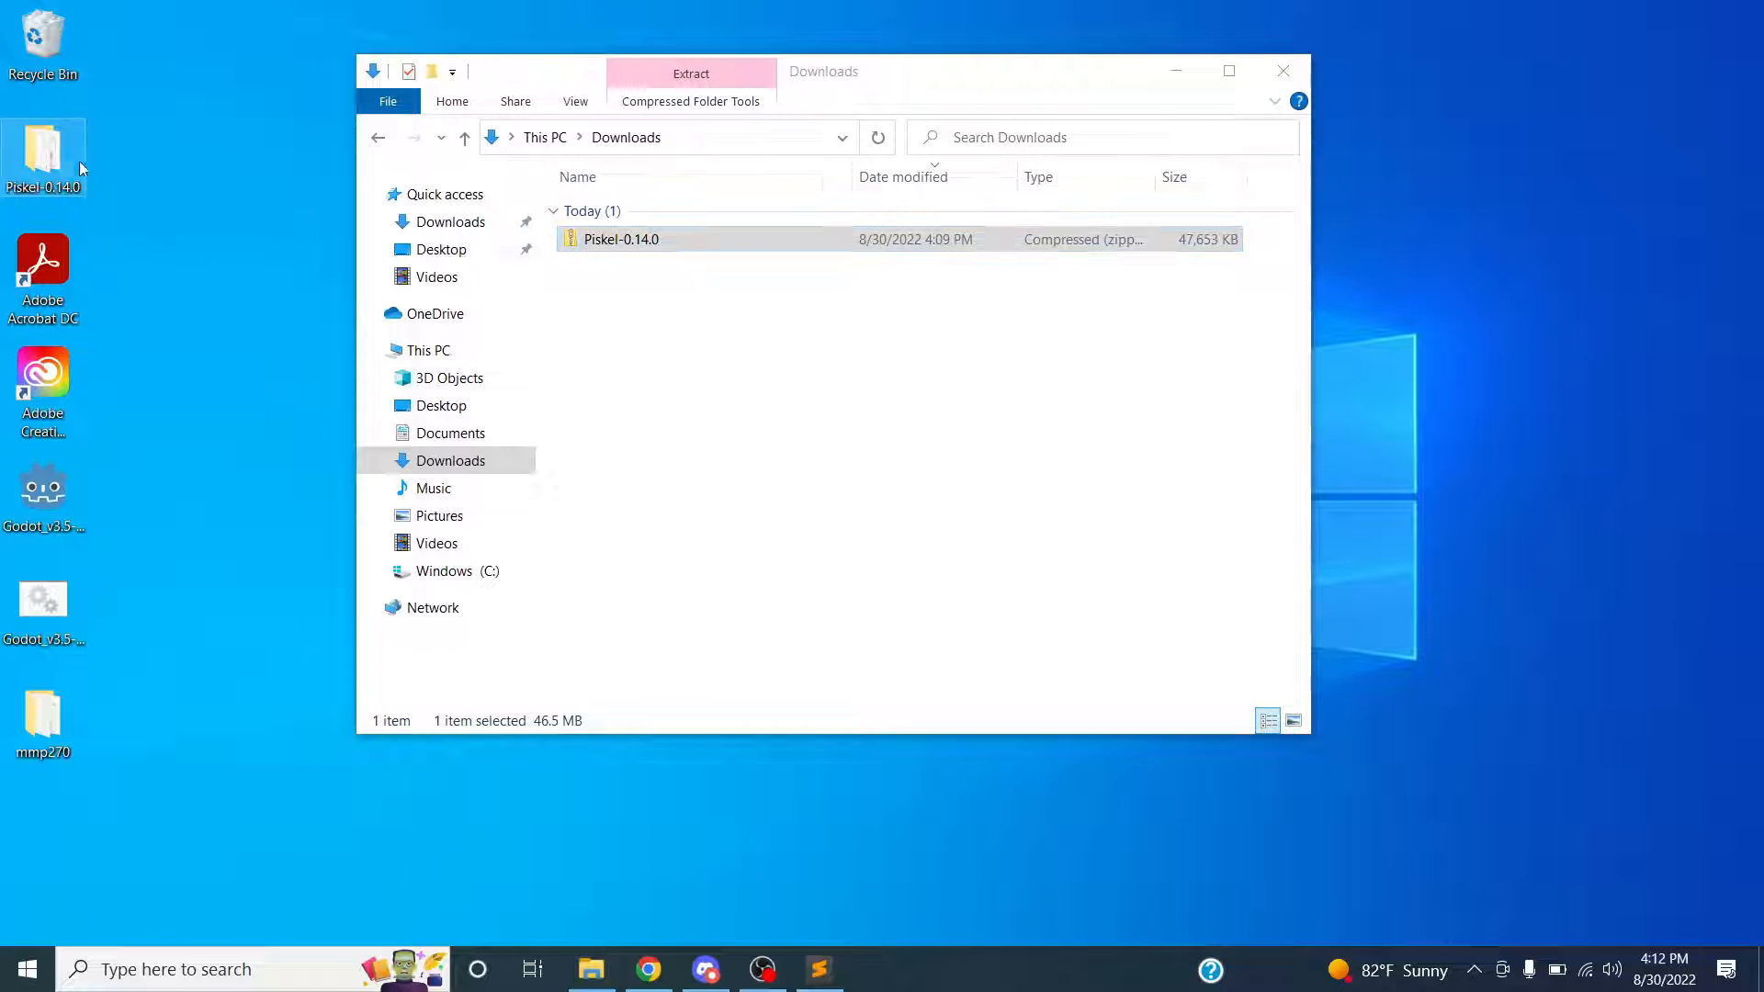
{"action": "left_click", "coordinate": [588, 239]}
{"action": "right_click", "coordinate": [610, 241]}
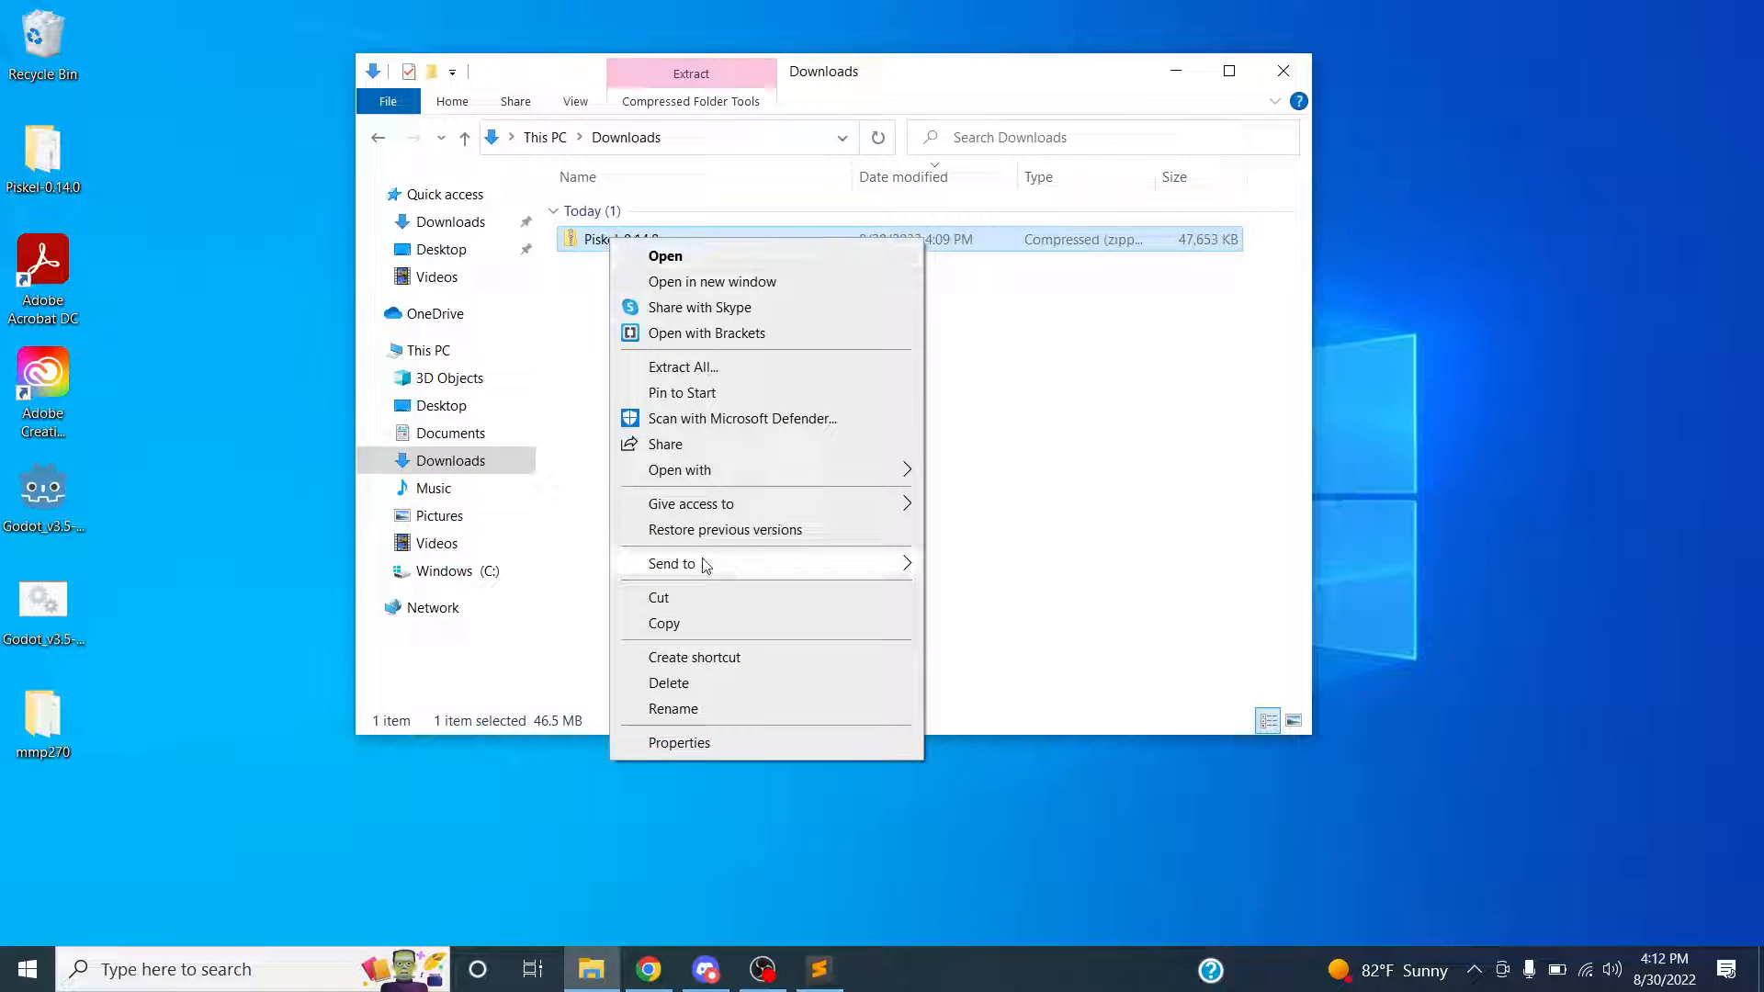
{"action": "left_click", "coordinate": [689, 684]}
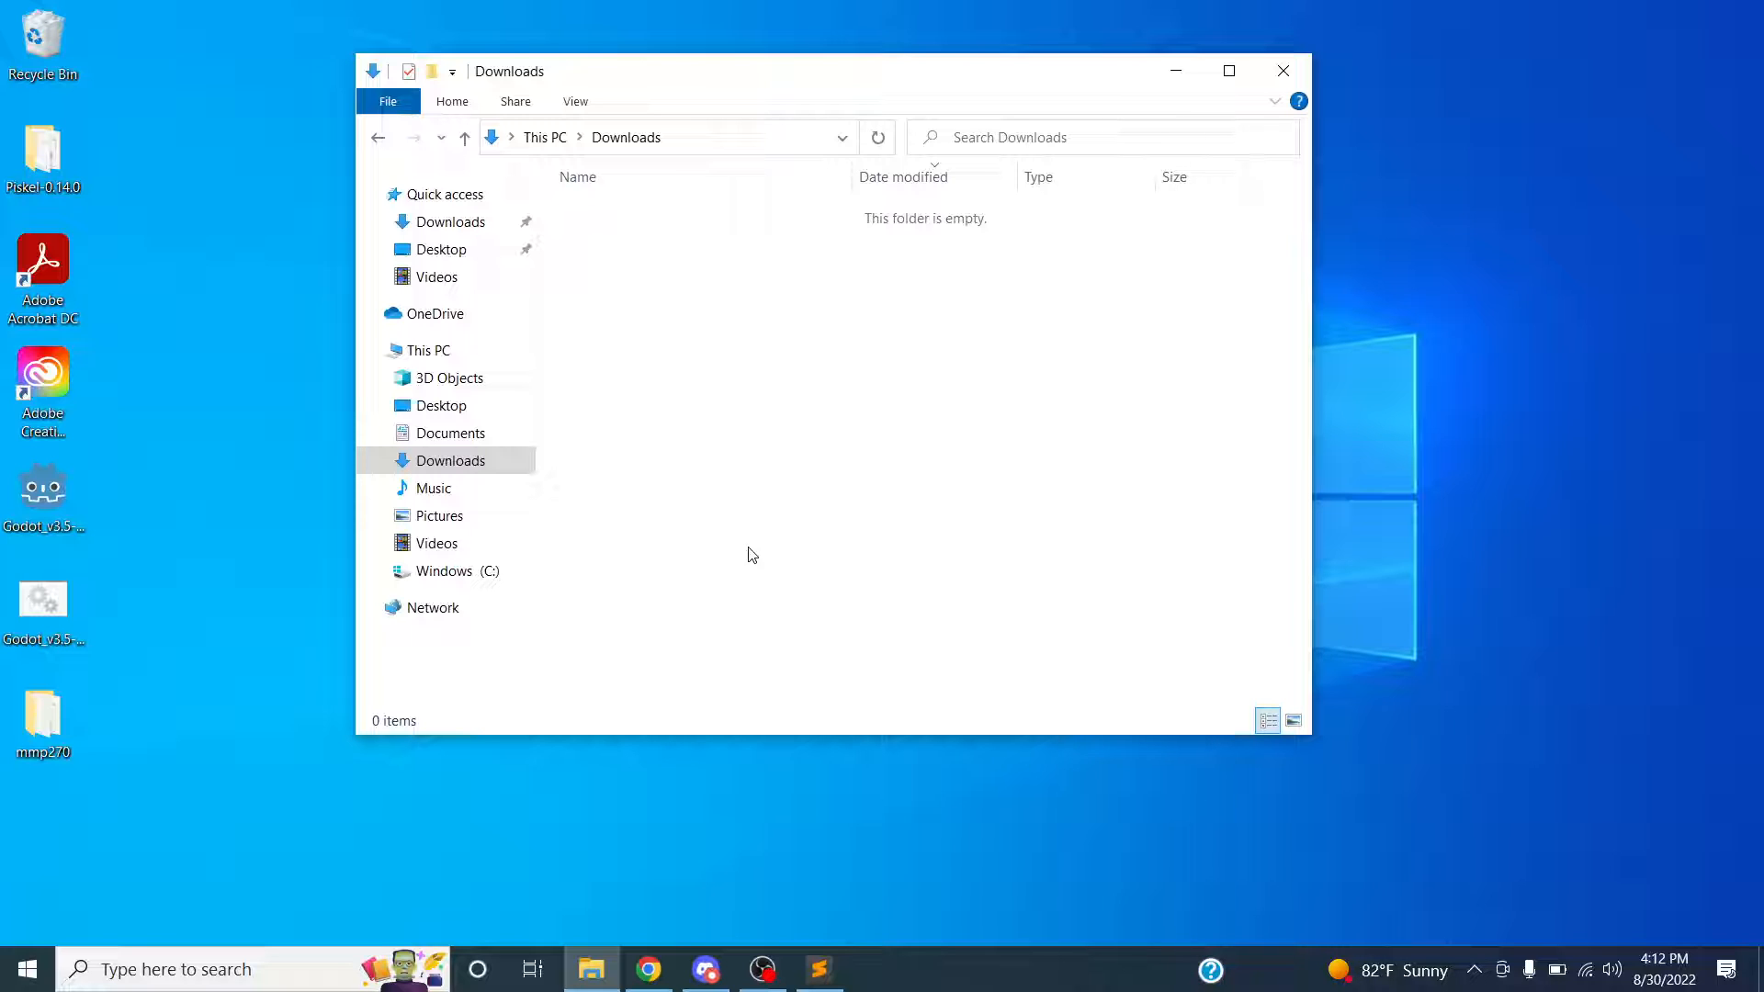
{"action": "left_click", "coordinate": [1284, 71]}
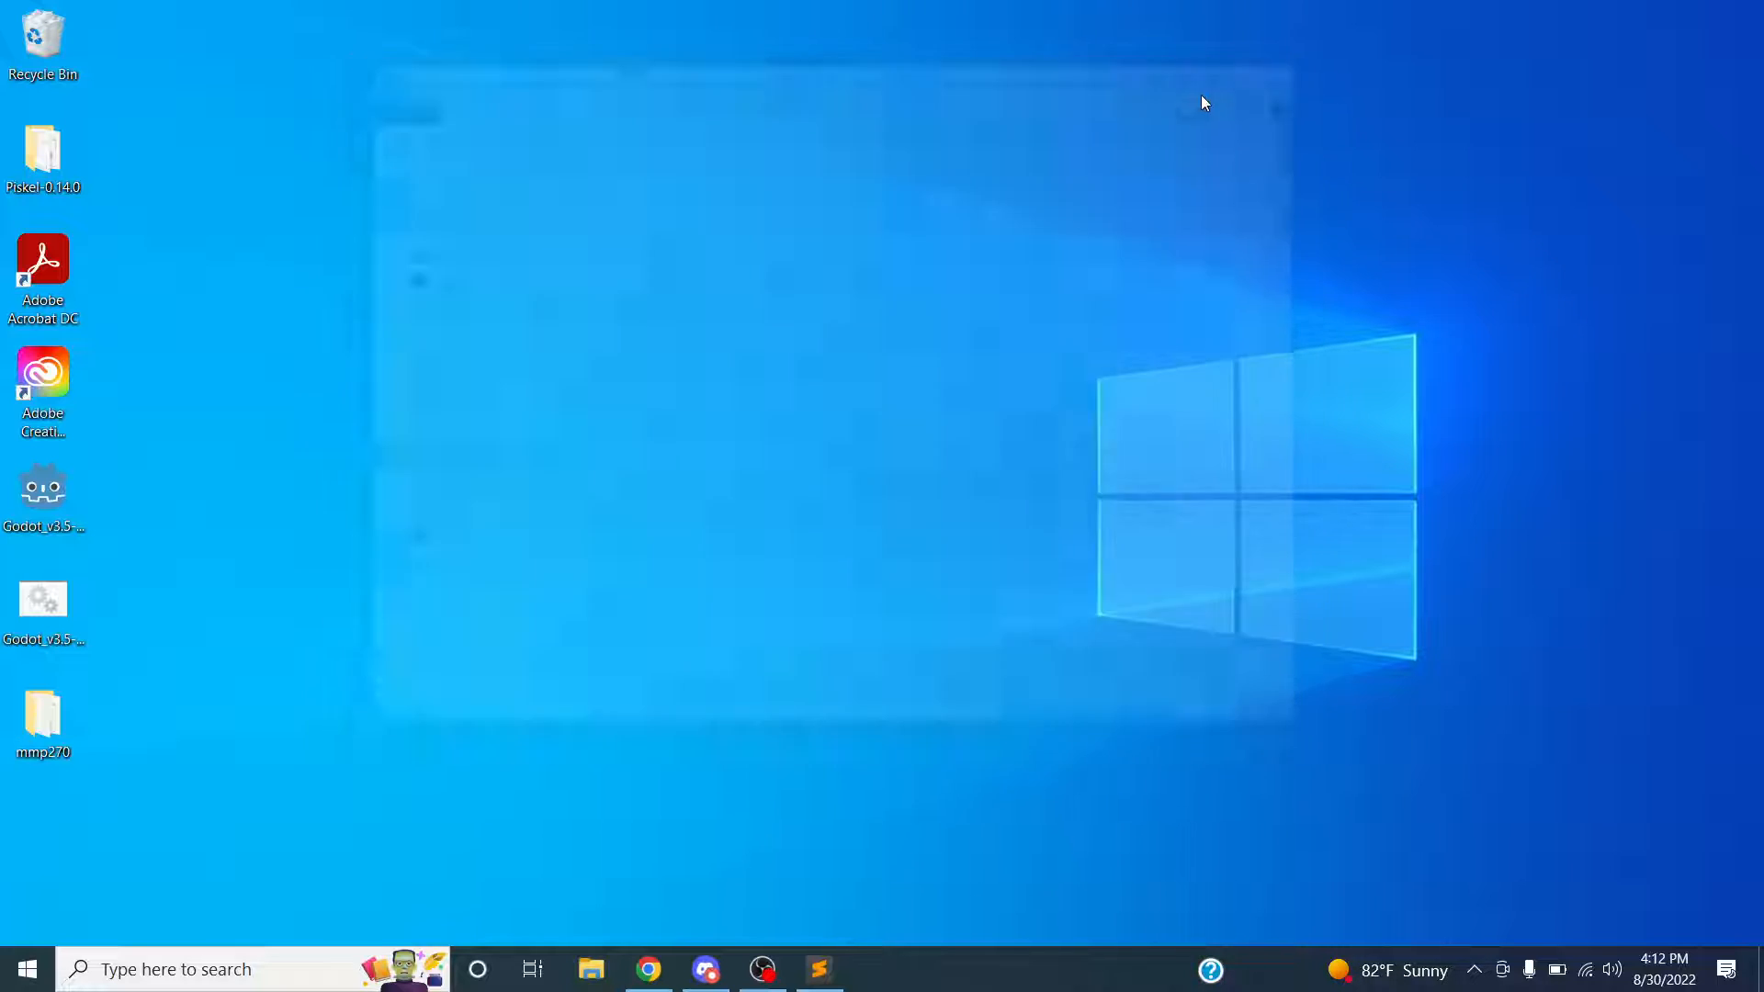
- Open the Piskel-0.14.0 folder on the desktop and launch the Piskel-0.14.0 application
{"action": "double_click", "coordinate": [74, 159]}
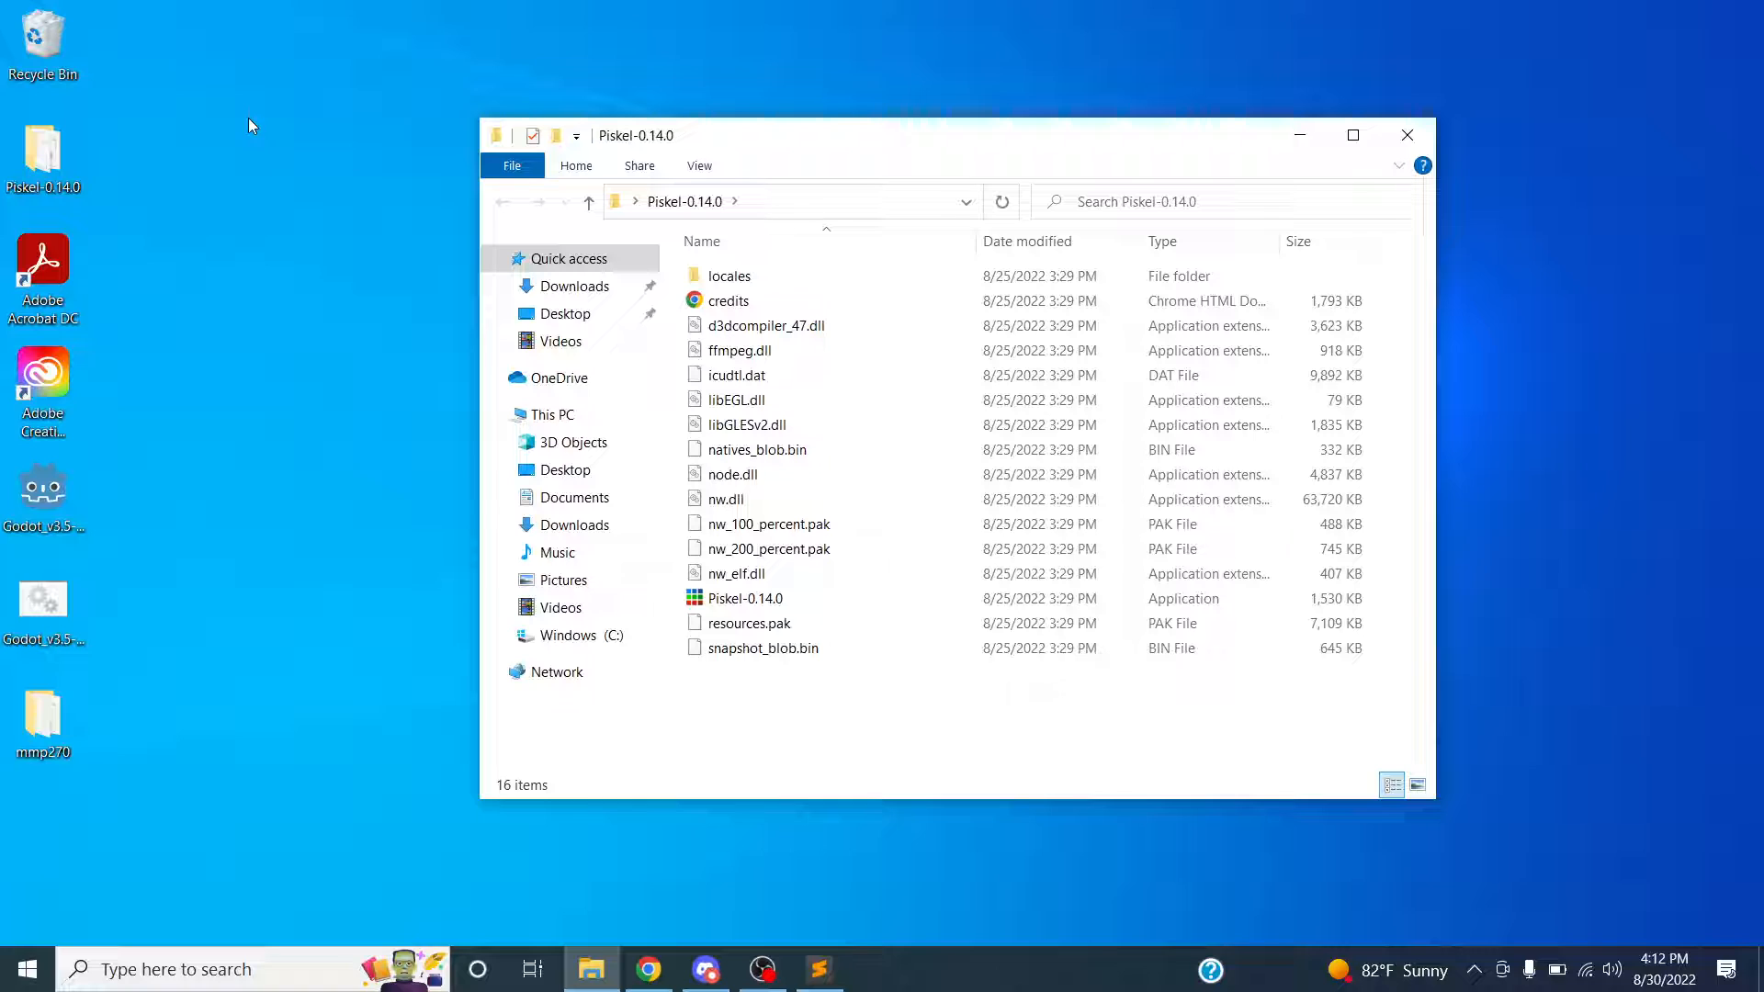
{"action": "left_click", "coordinate": [811, 598]}
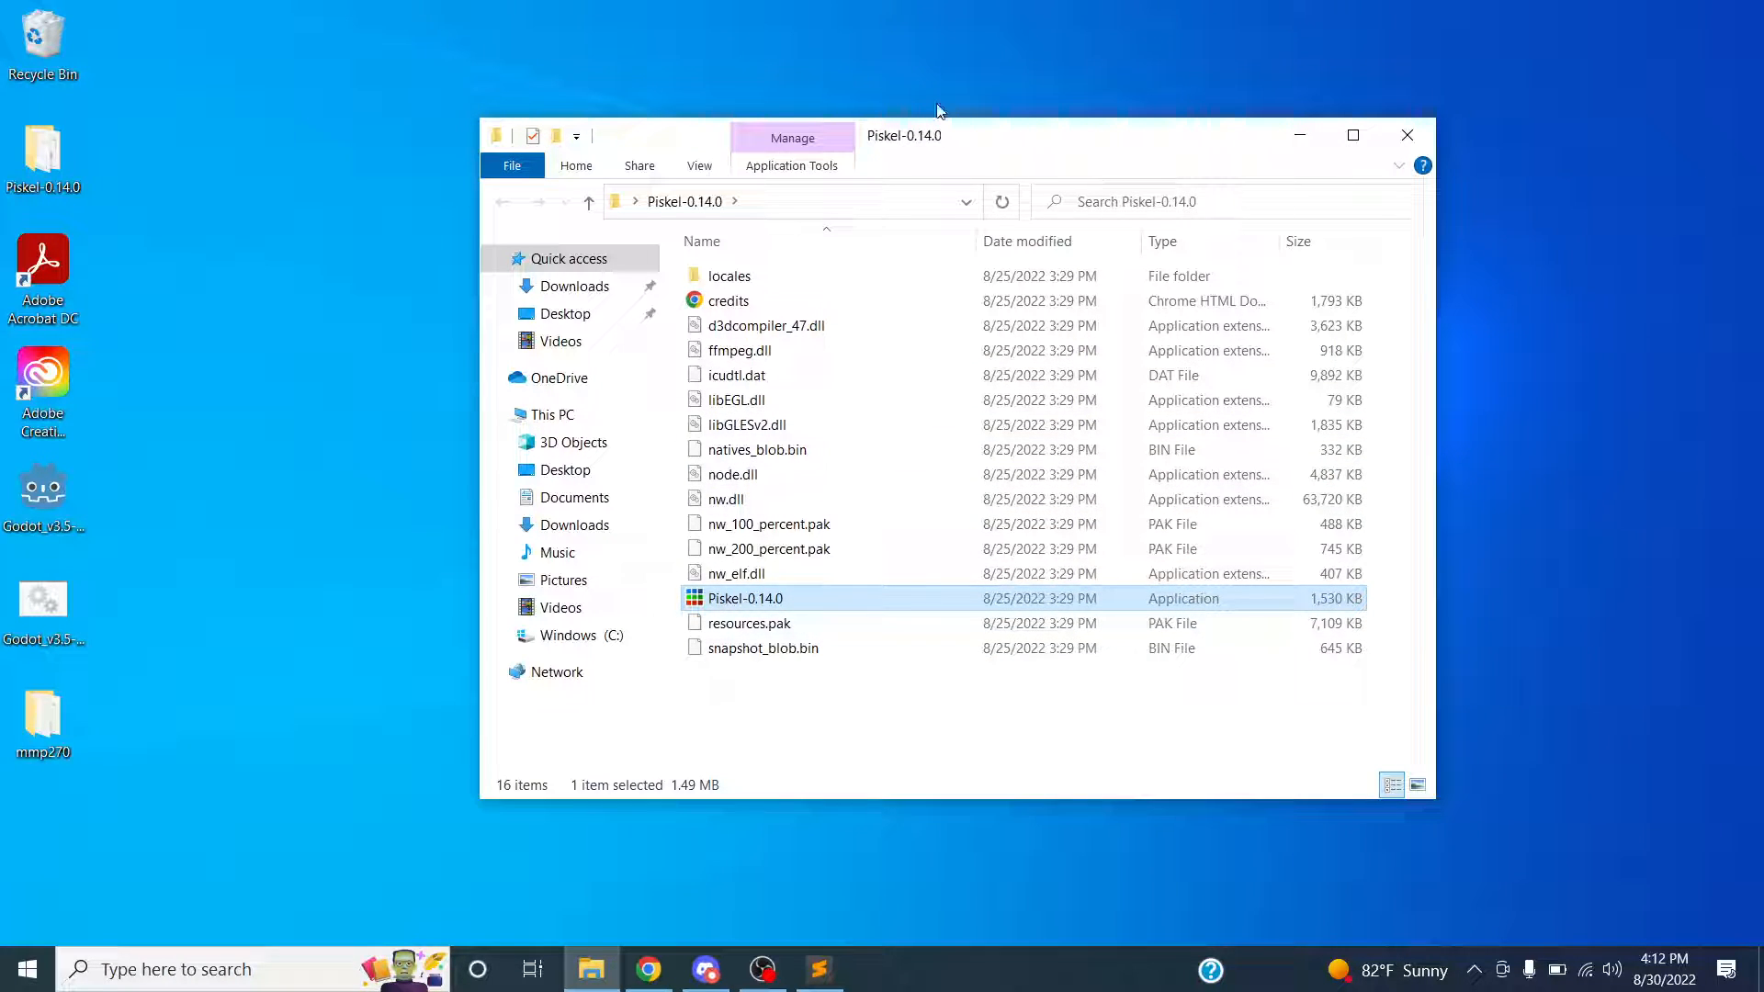
{"action": "left_click_drag", "start_coordinate": [1007, 157], "coordinate": [782, 78]}
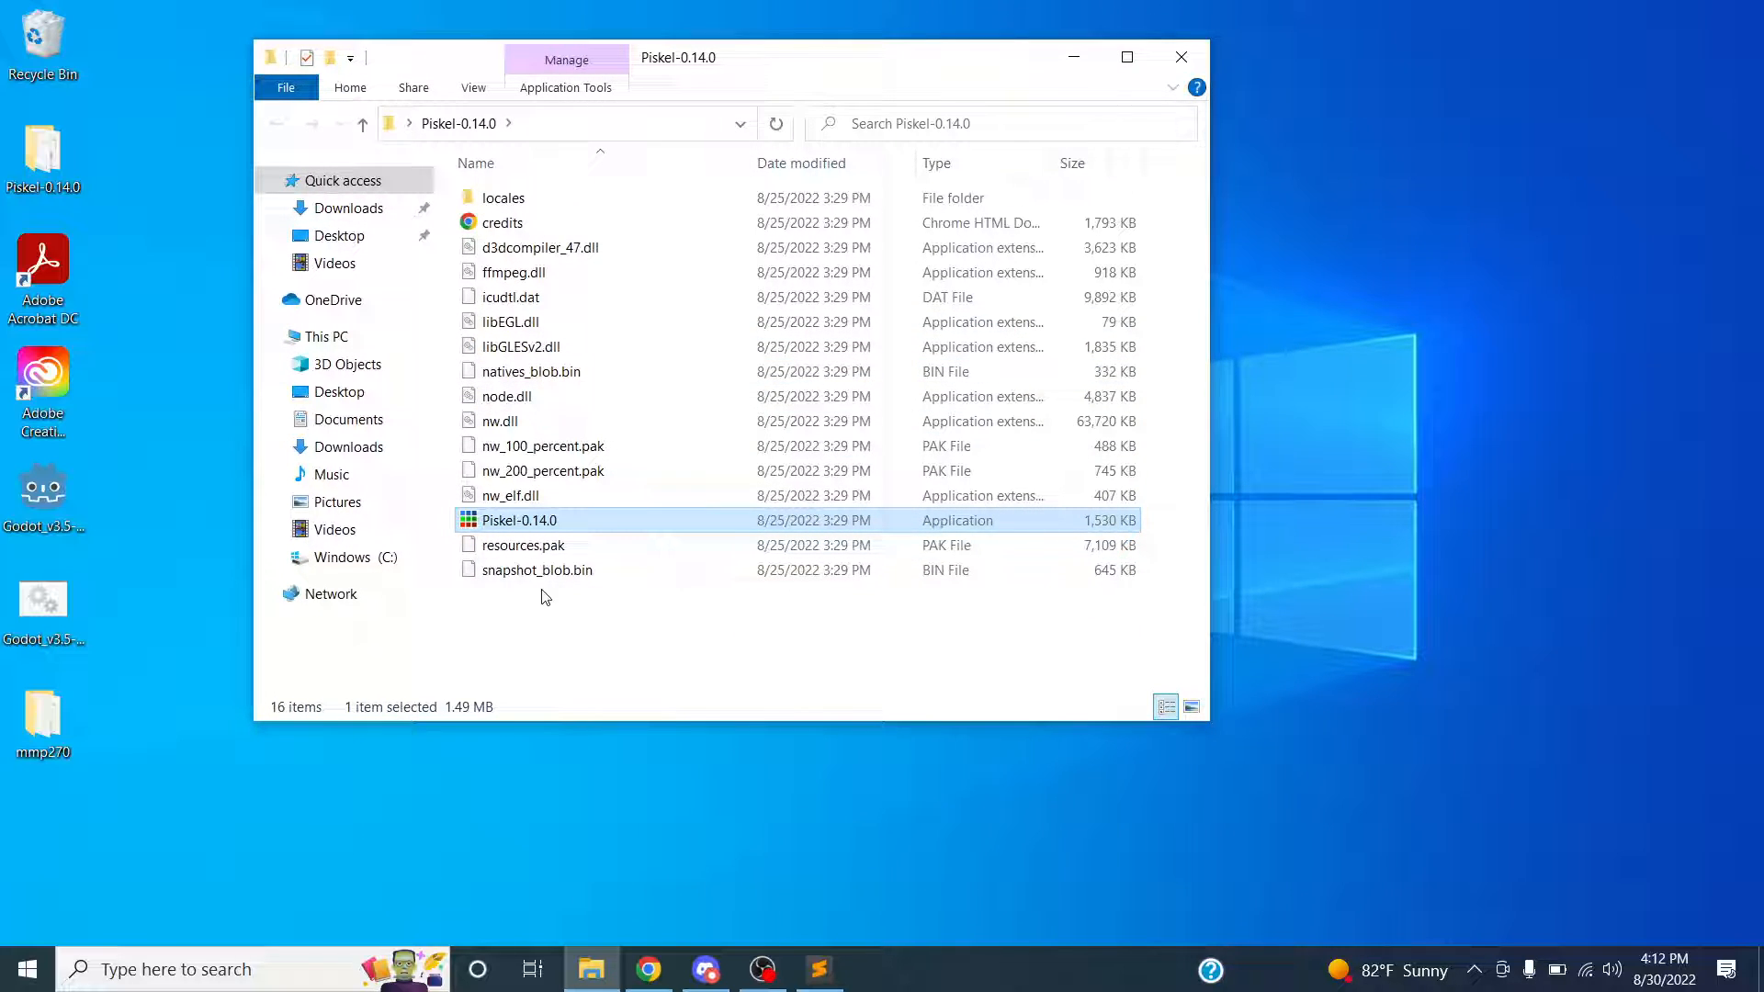
{"action": "double_click", "coordinate": [516, 521]}
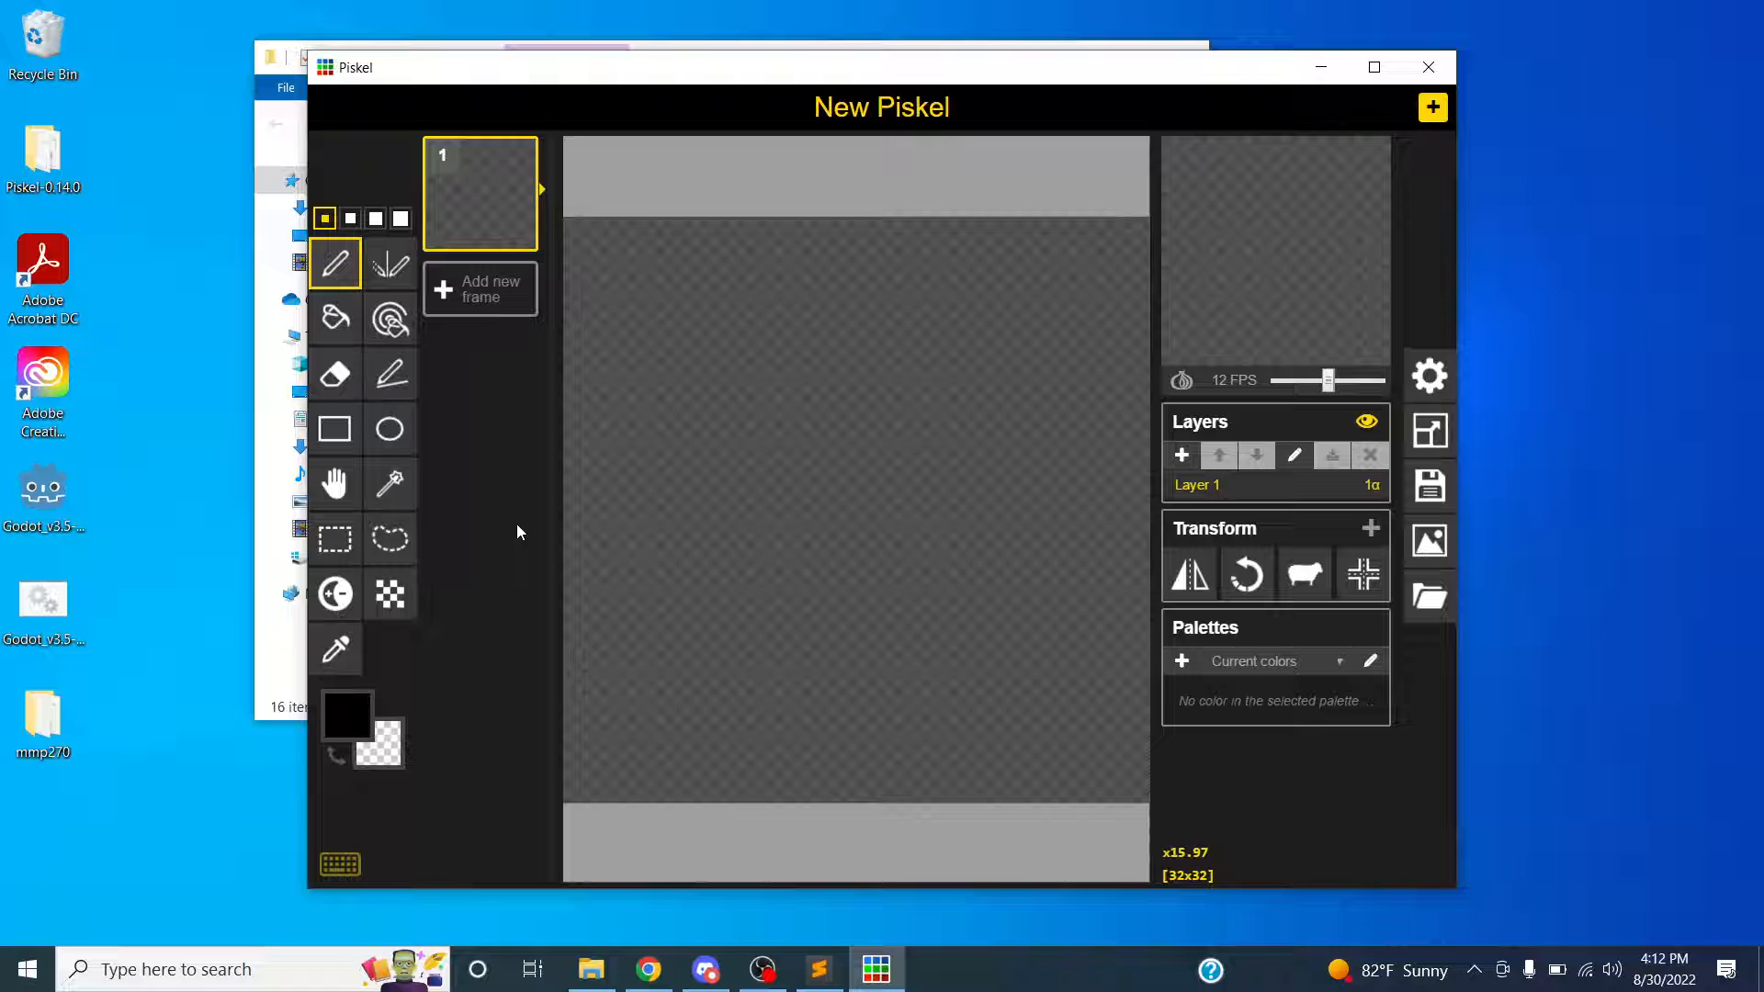
{"action": "left_click_drag", "start_coordinate": [812, 74], "coordinate": [939, 82]}
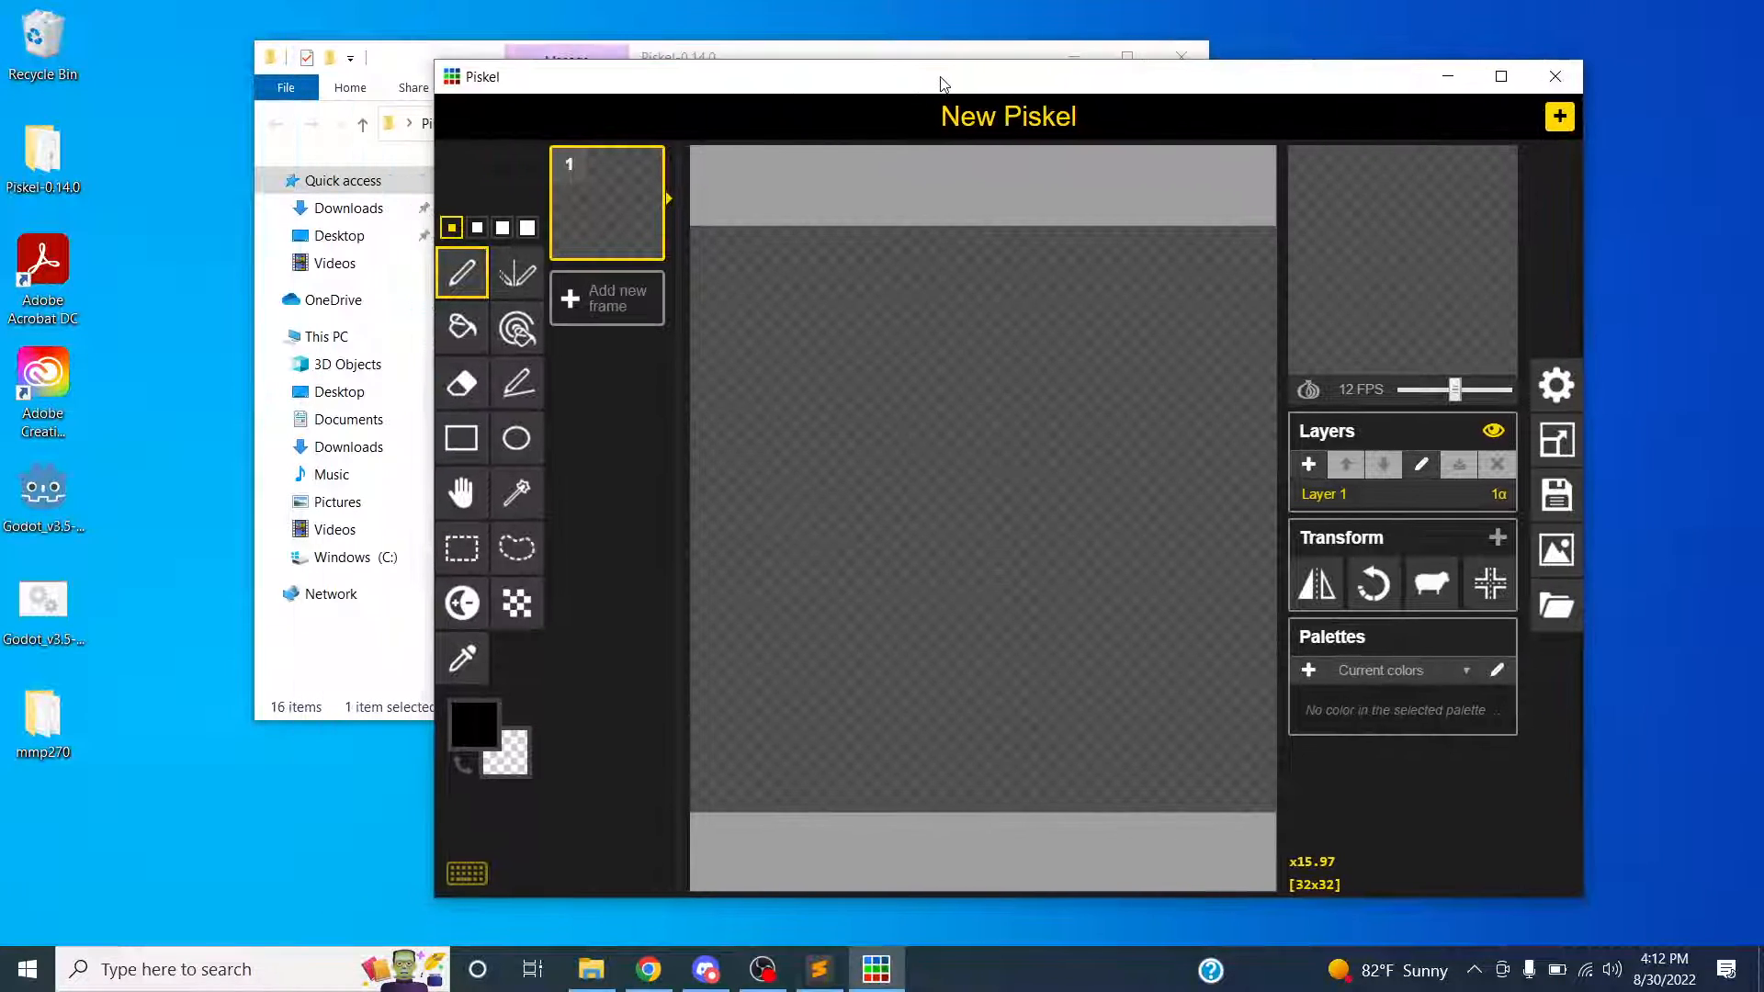
{"action": "left_click", "coordinate": [1507, 80]}
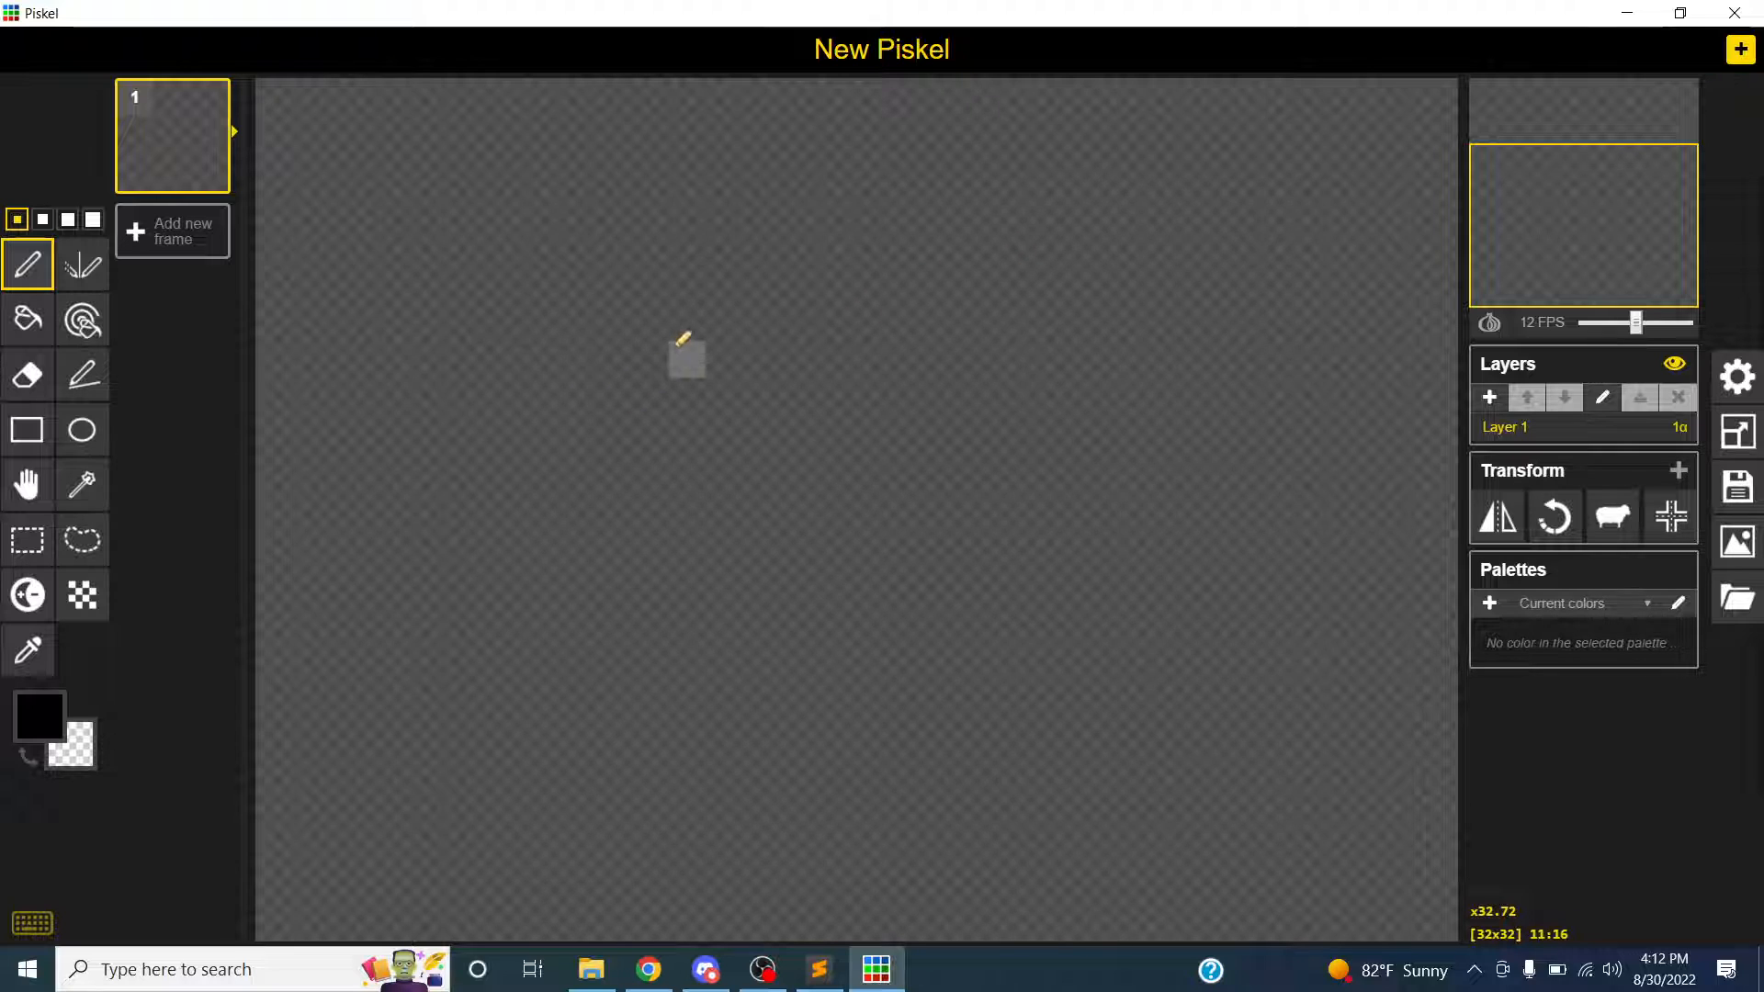
{"action": "left_click", "coordinate": [1677, 15]}
{"action": "left_click_drag", "start_coordinate": [1170, 71], "coordinate": [1005, 75]}
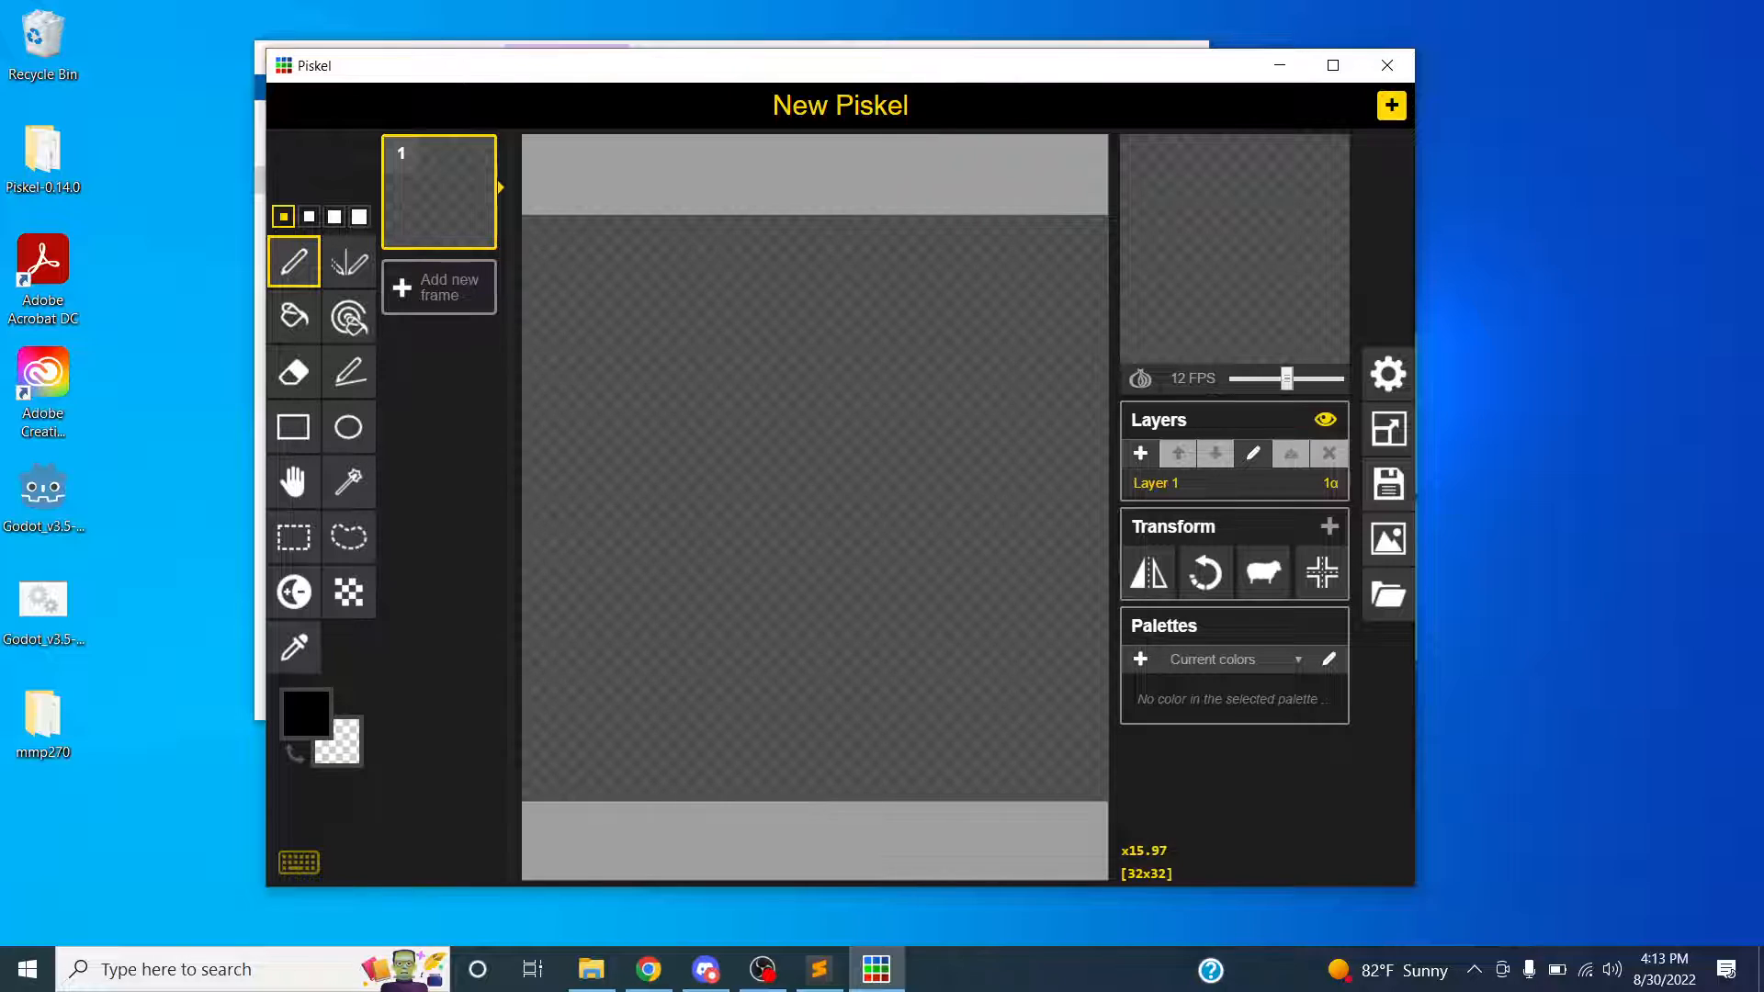
- Switch to Discord to check the class voice channel, dismiss the Streamer Mode banner and return to Piskel
{"action": "left_click", "coordinate": [709, 975]}
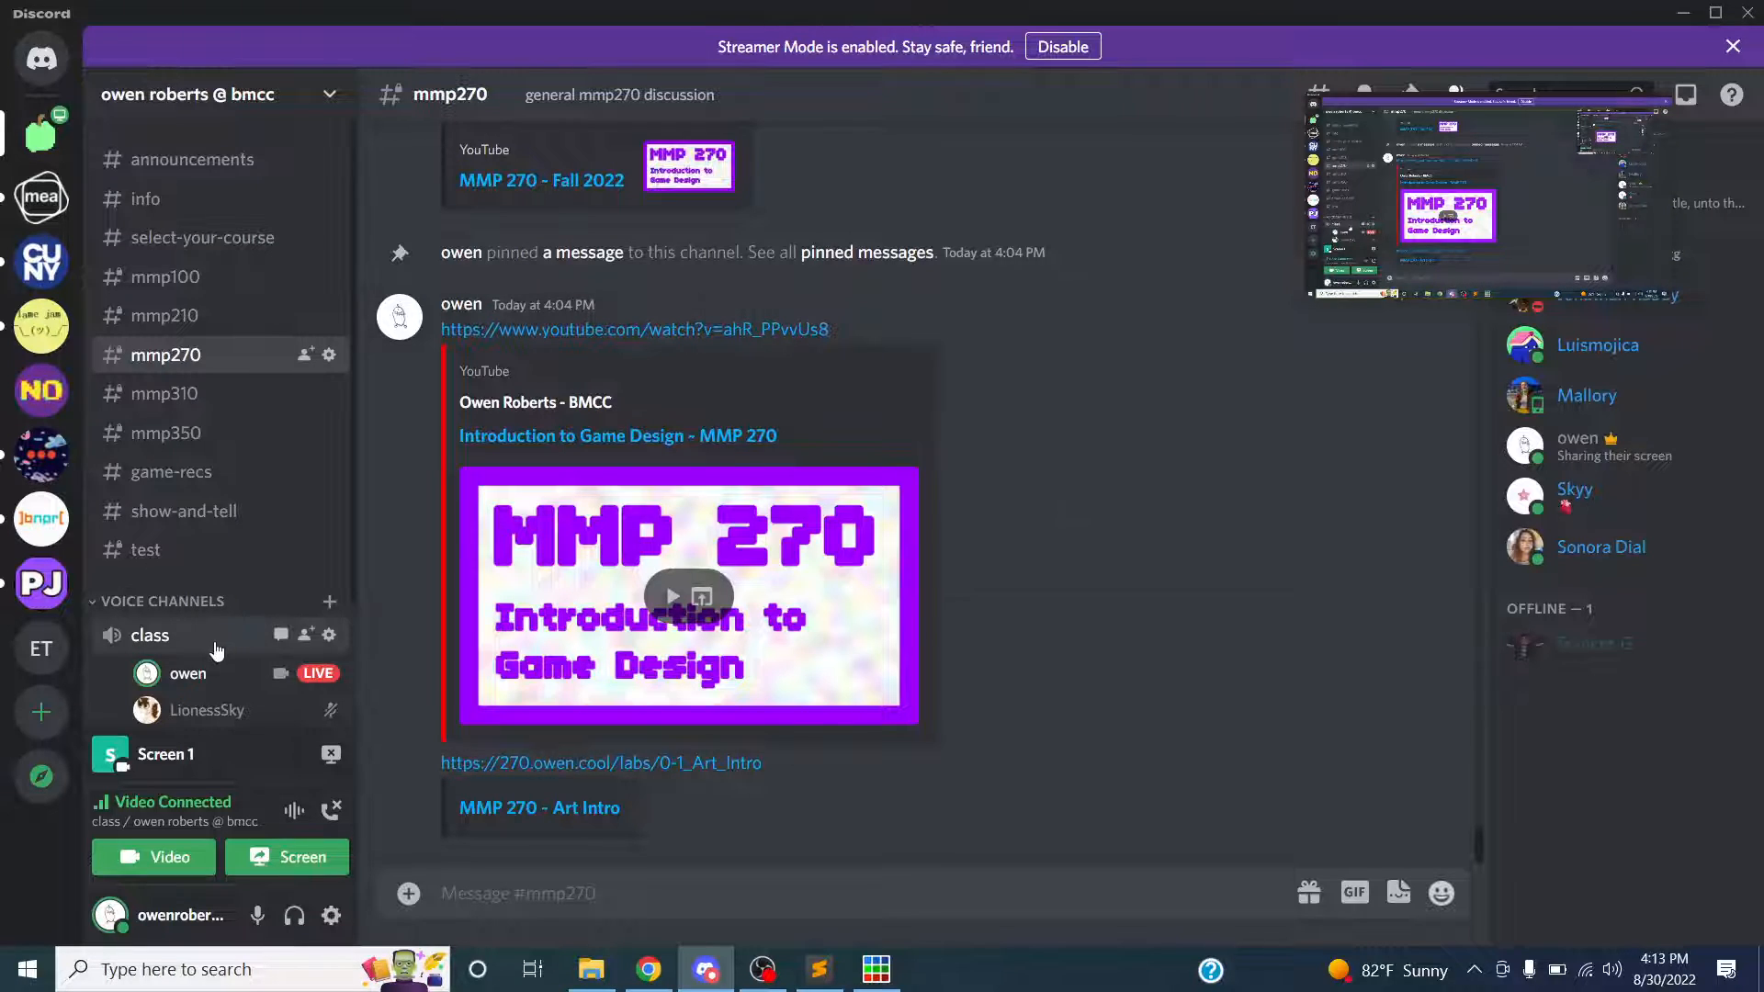
{"action": "scroll", "coordinate": [218, 646], "scroll_direction": "down", "scroll_amount": 3}
{"action": "left_click", "coordinate": [188, 559]}
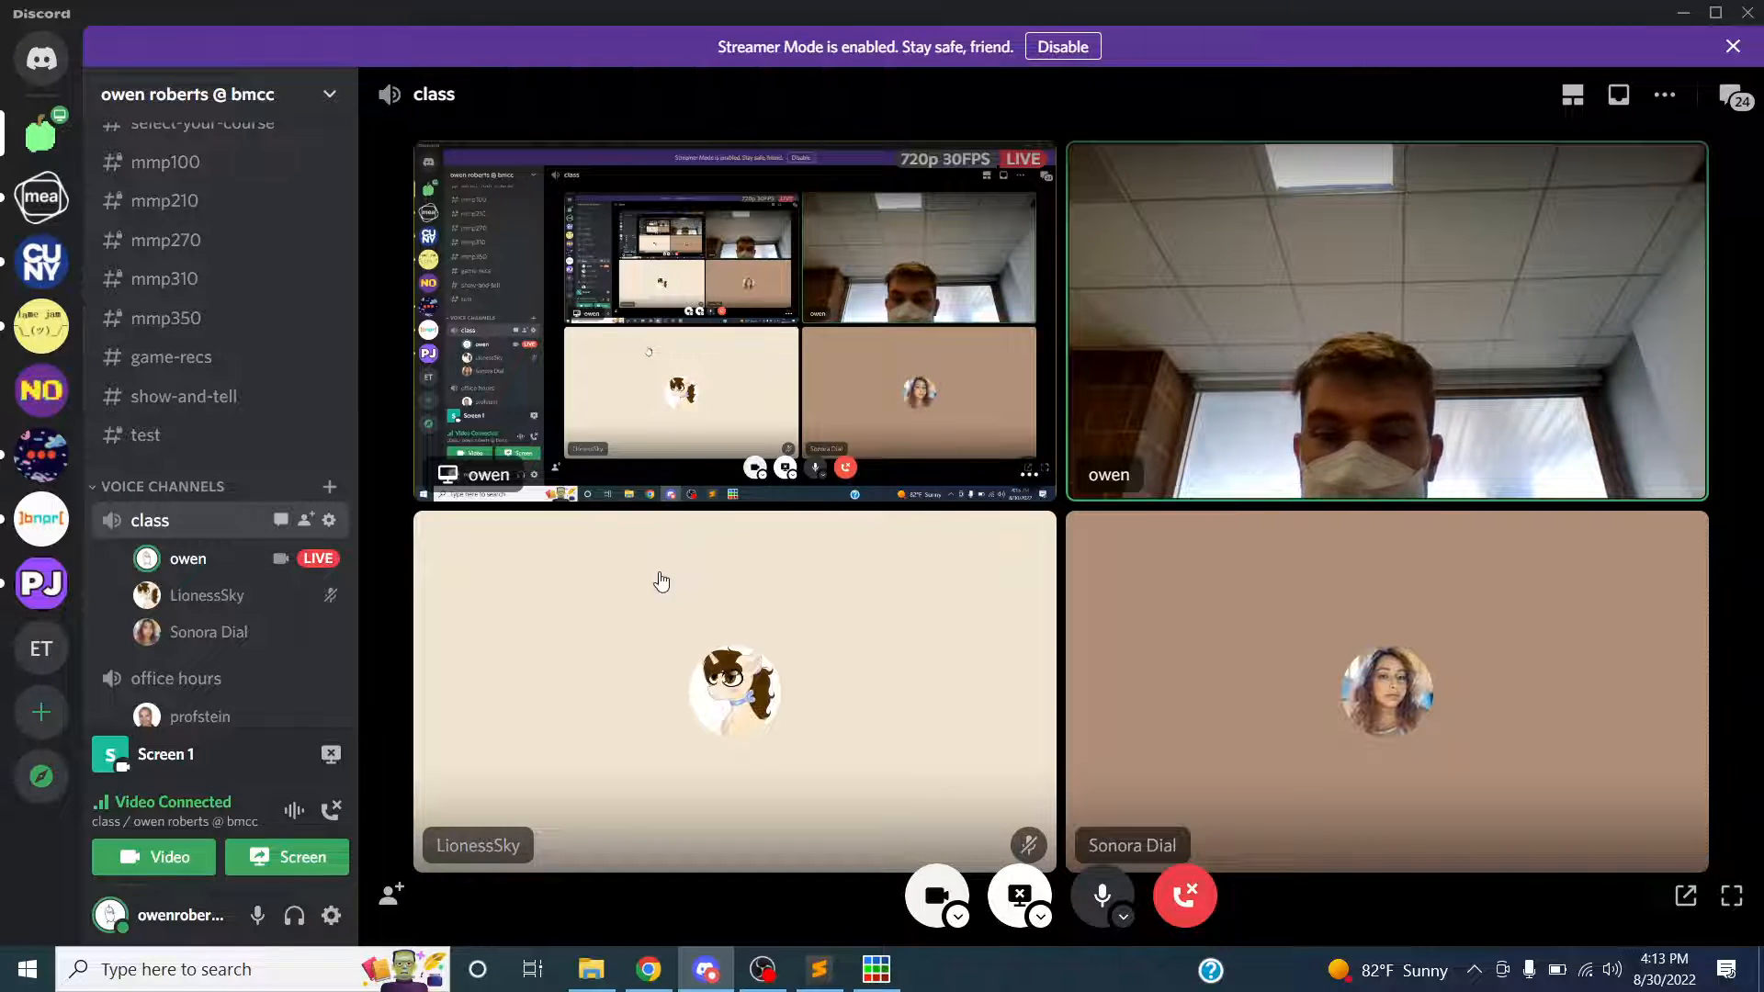
{"action": "left_click", "coordinate": [1731, 47]}
{"action": "left_click", "coordinate": [1683, 13]}
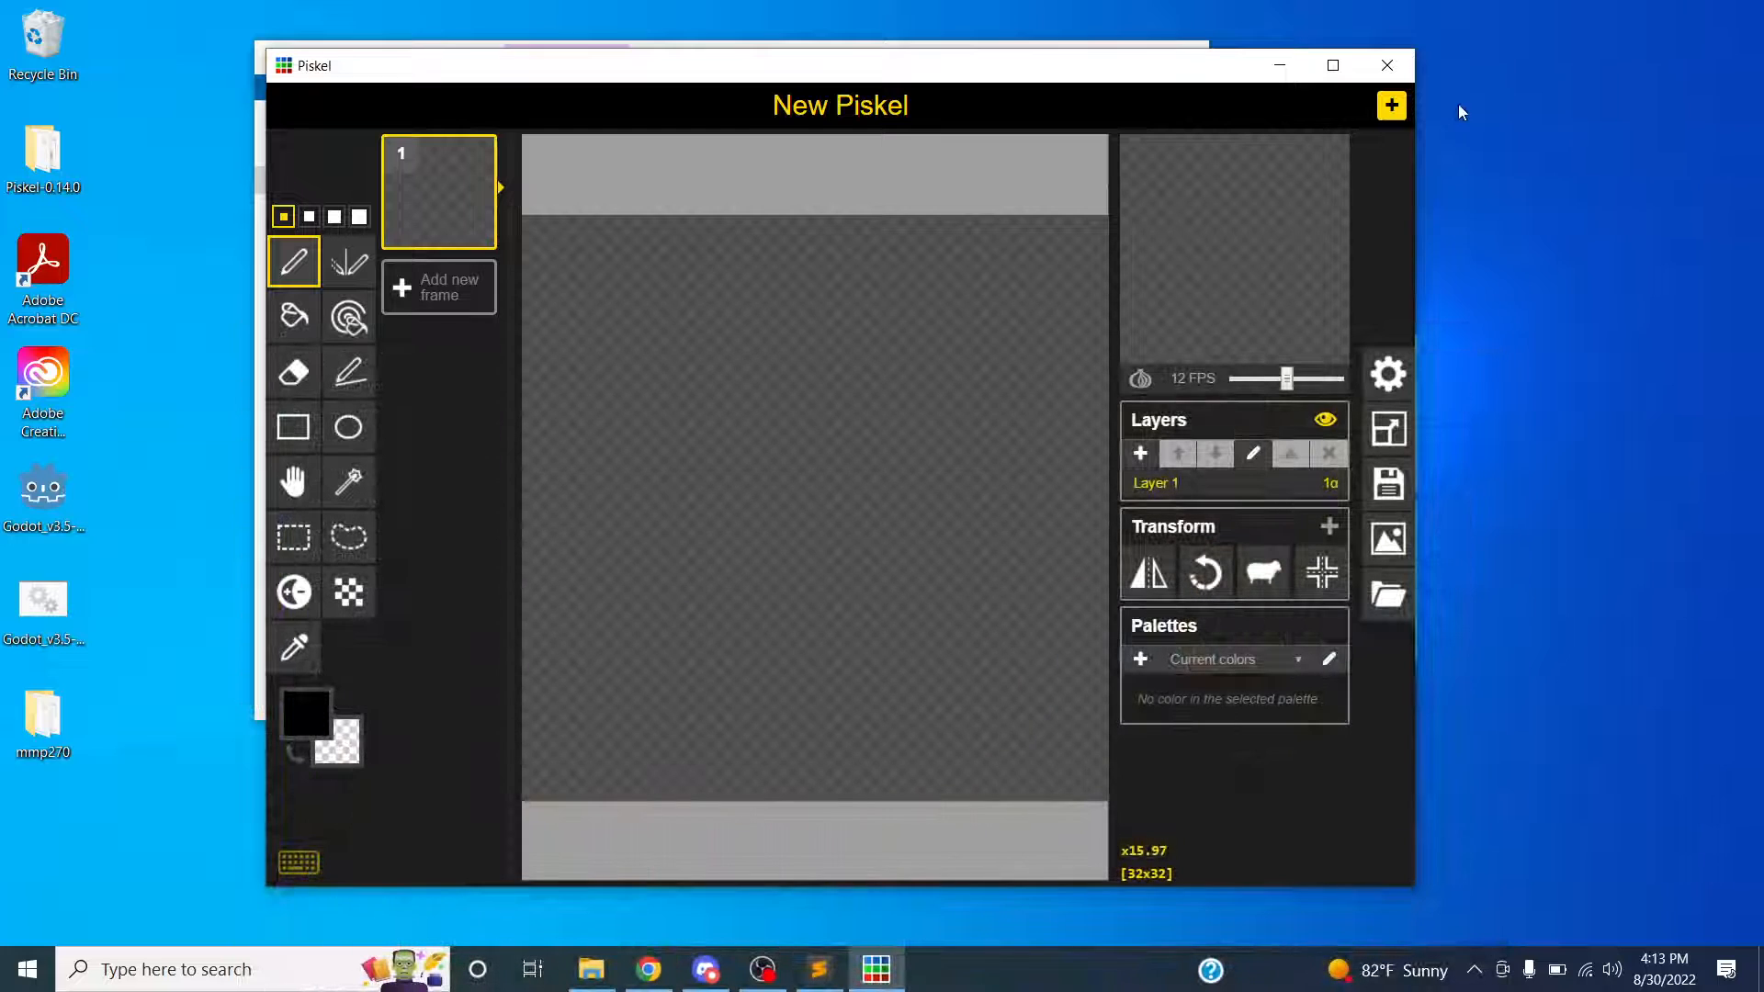
- Keep Piskel as a floating window and enlarge it to fill nearly the full height of the desktop
{"action": "left_click", "coordinate": [1332, 64]}
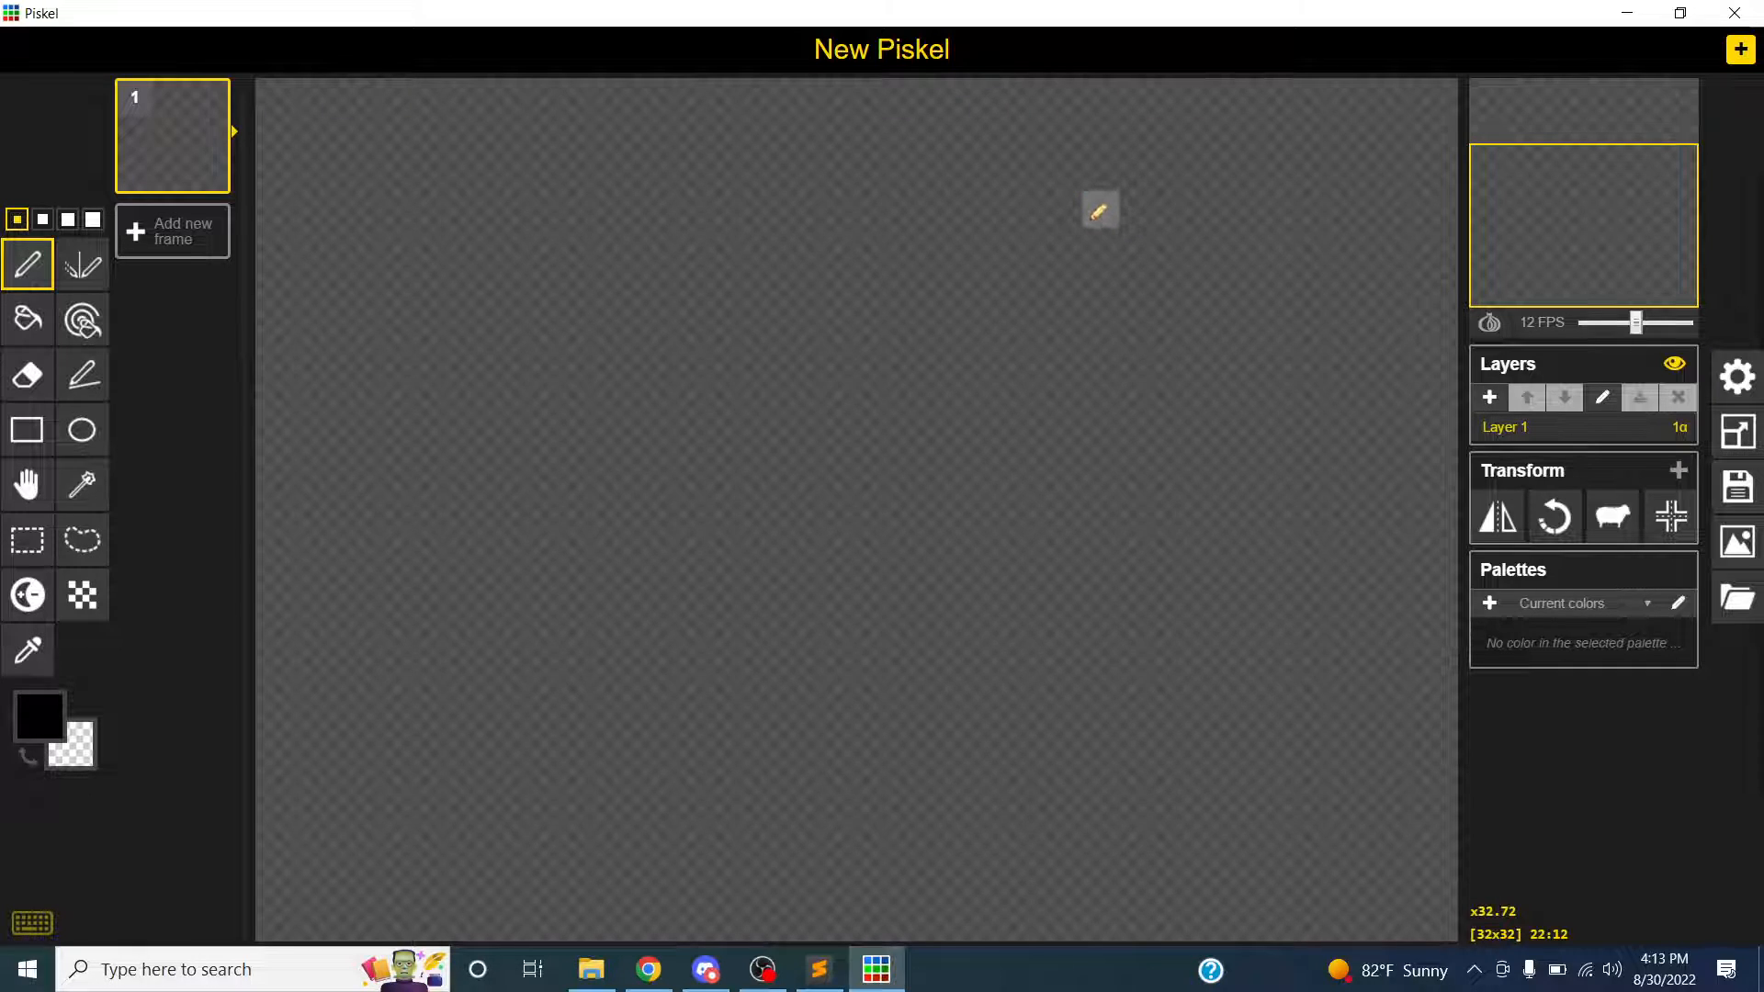
{"action": "left_click", "coordinate": [1683, 15]}
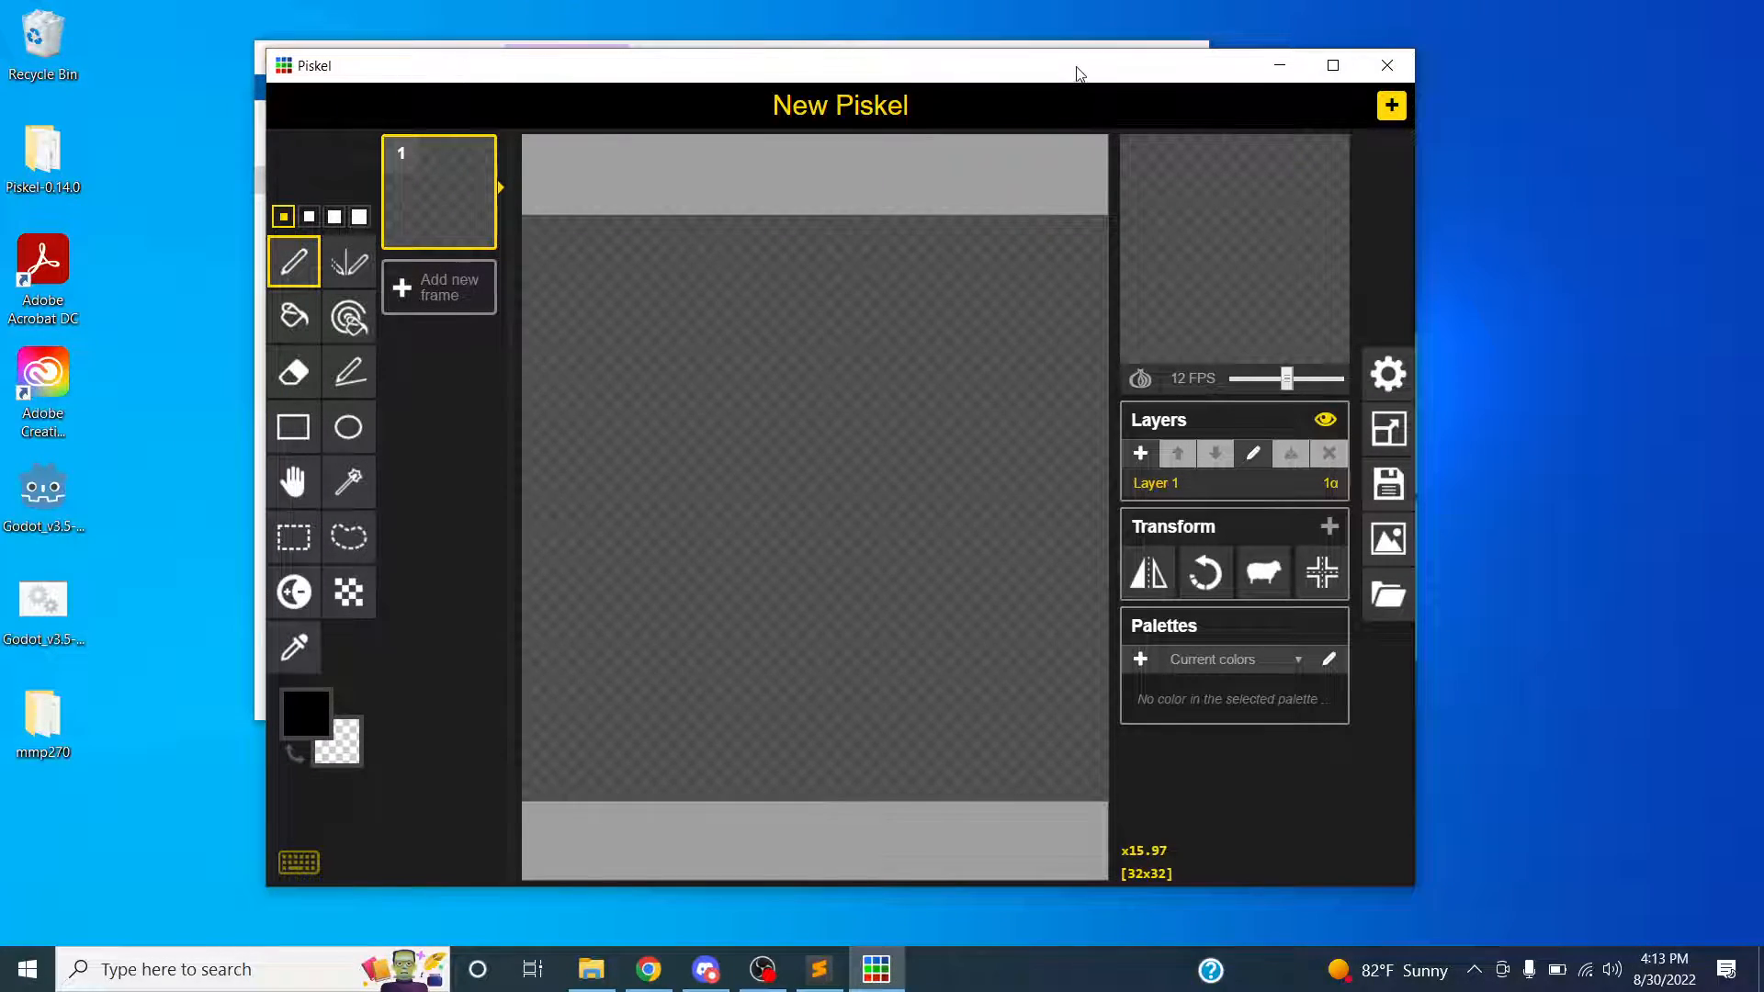
{"action": "left_click_drag", "start_coordinate": [1080, 73], "coordinate": [1006, 28]}
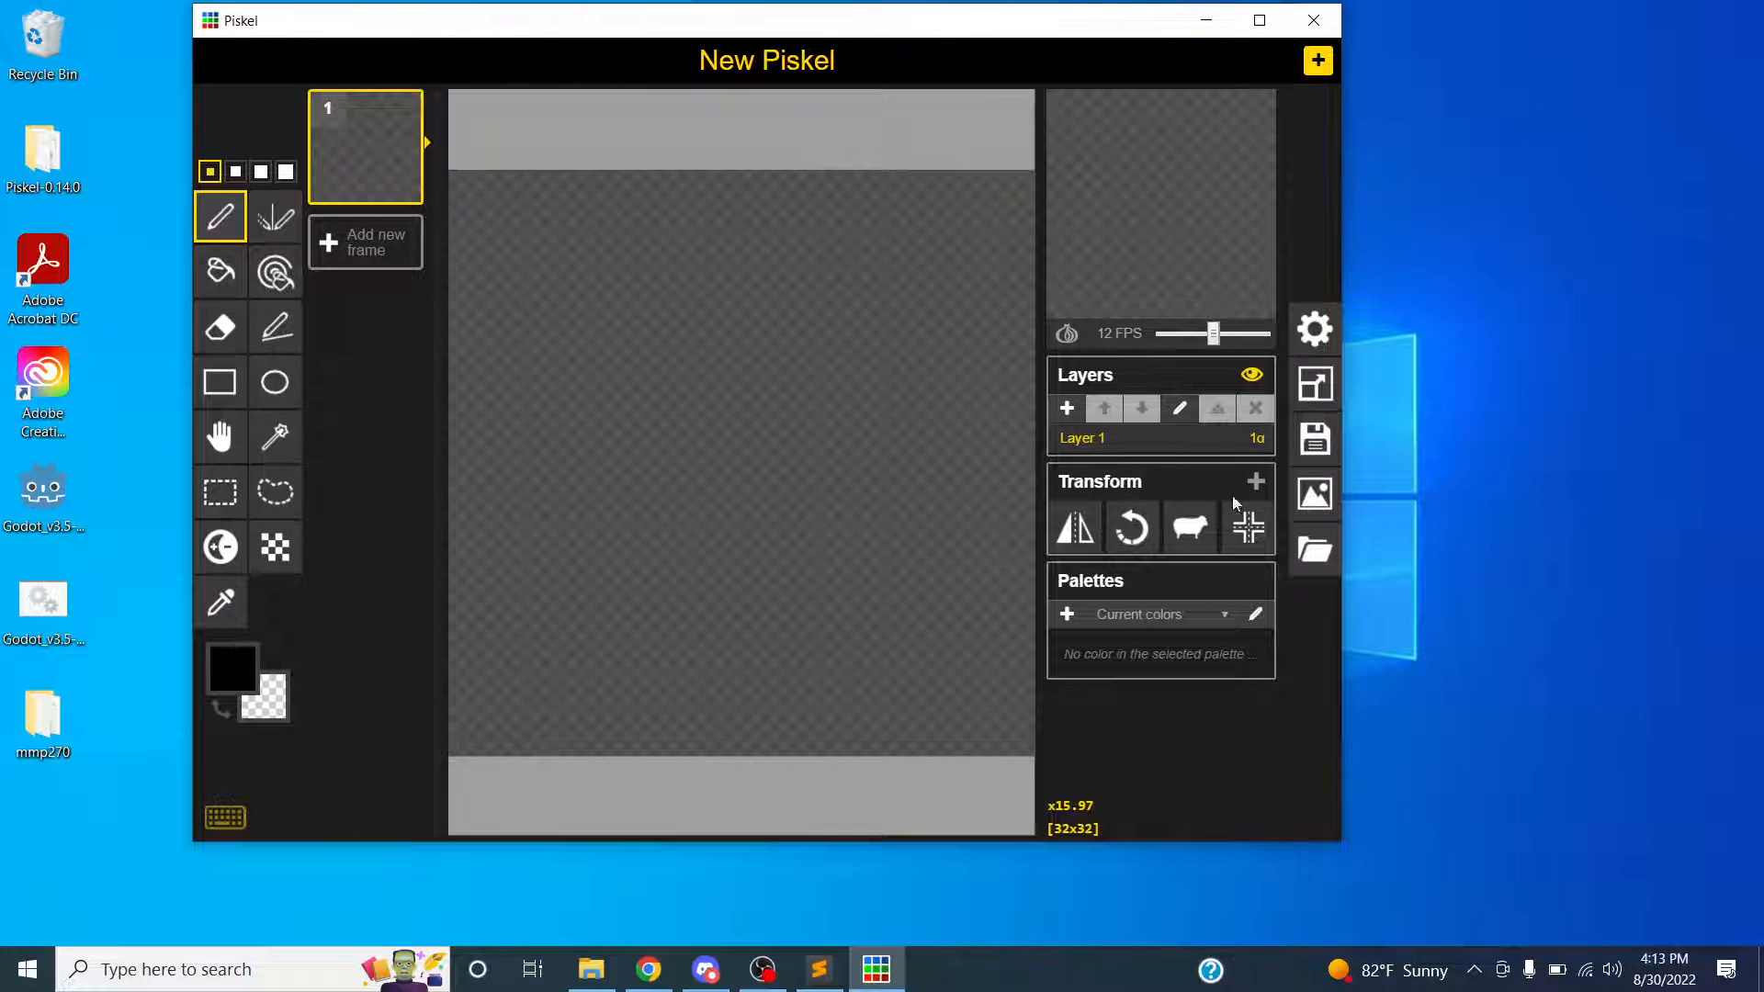
{"action": "left_click_drag", "start_coordinate": [1344, 839], "coordinate": [1450, 944]}
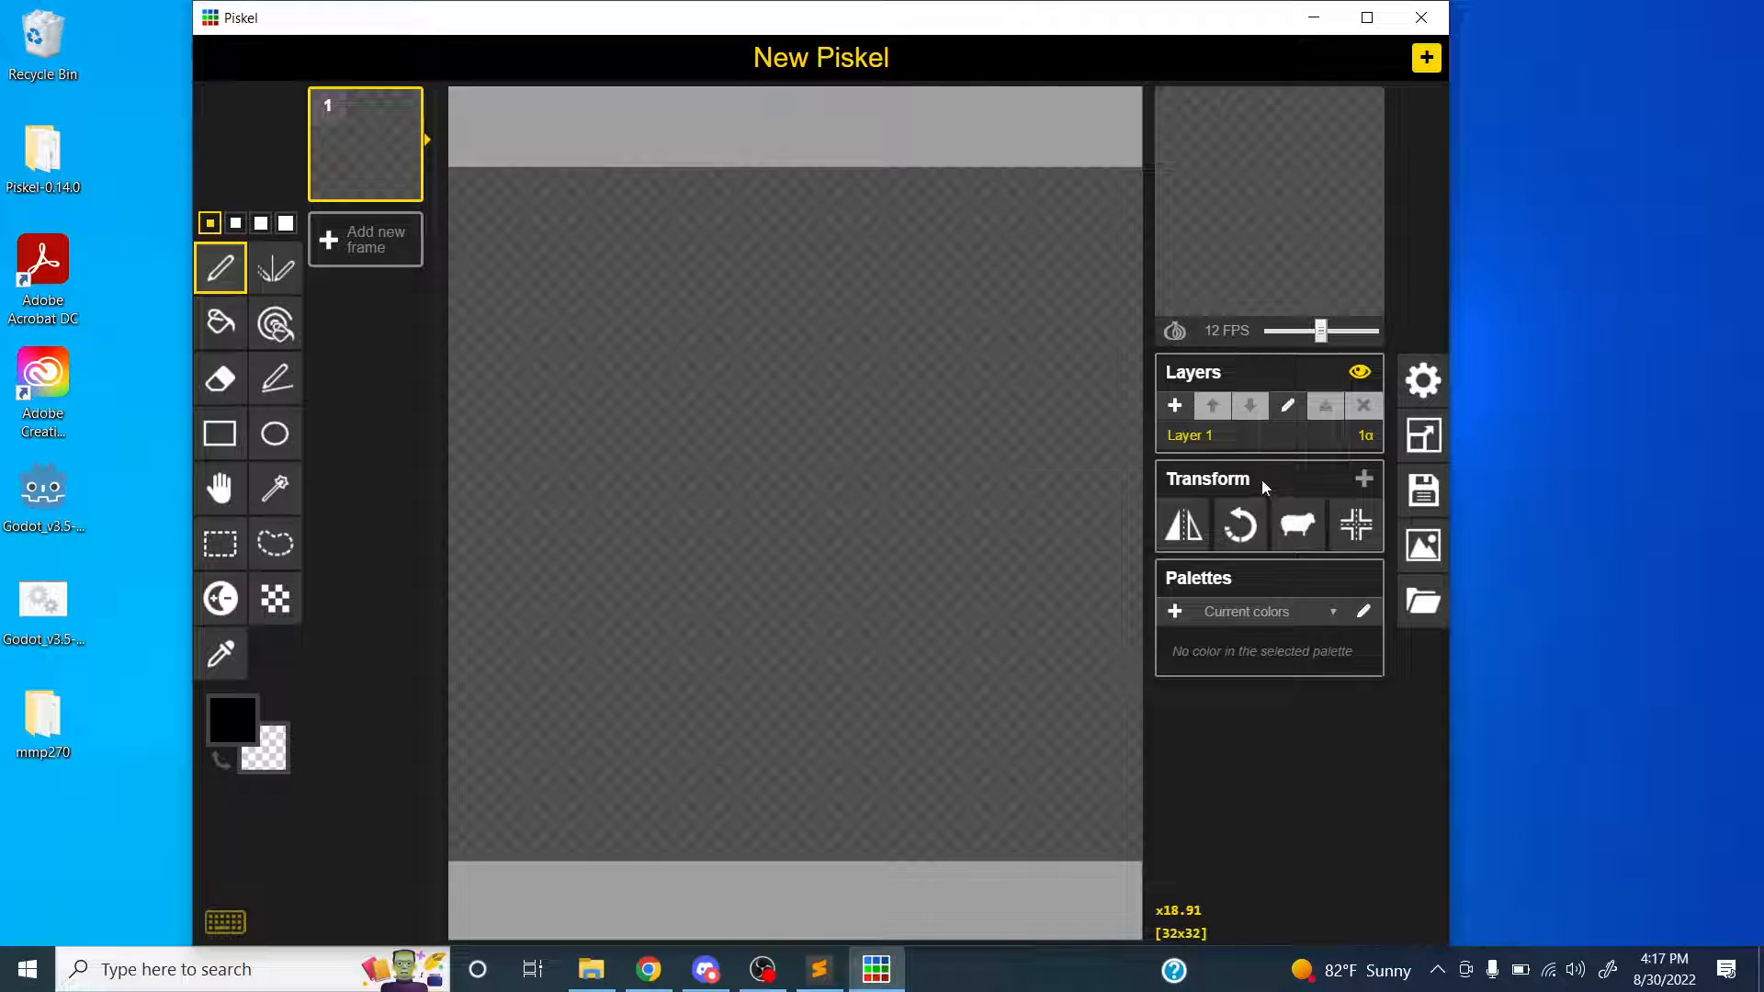
- Expand the additional Transform tools and open the keyboard shortcuts cheatsheet
{"action": "left_click", "coordinate": [1358, 481]}
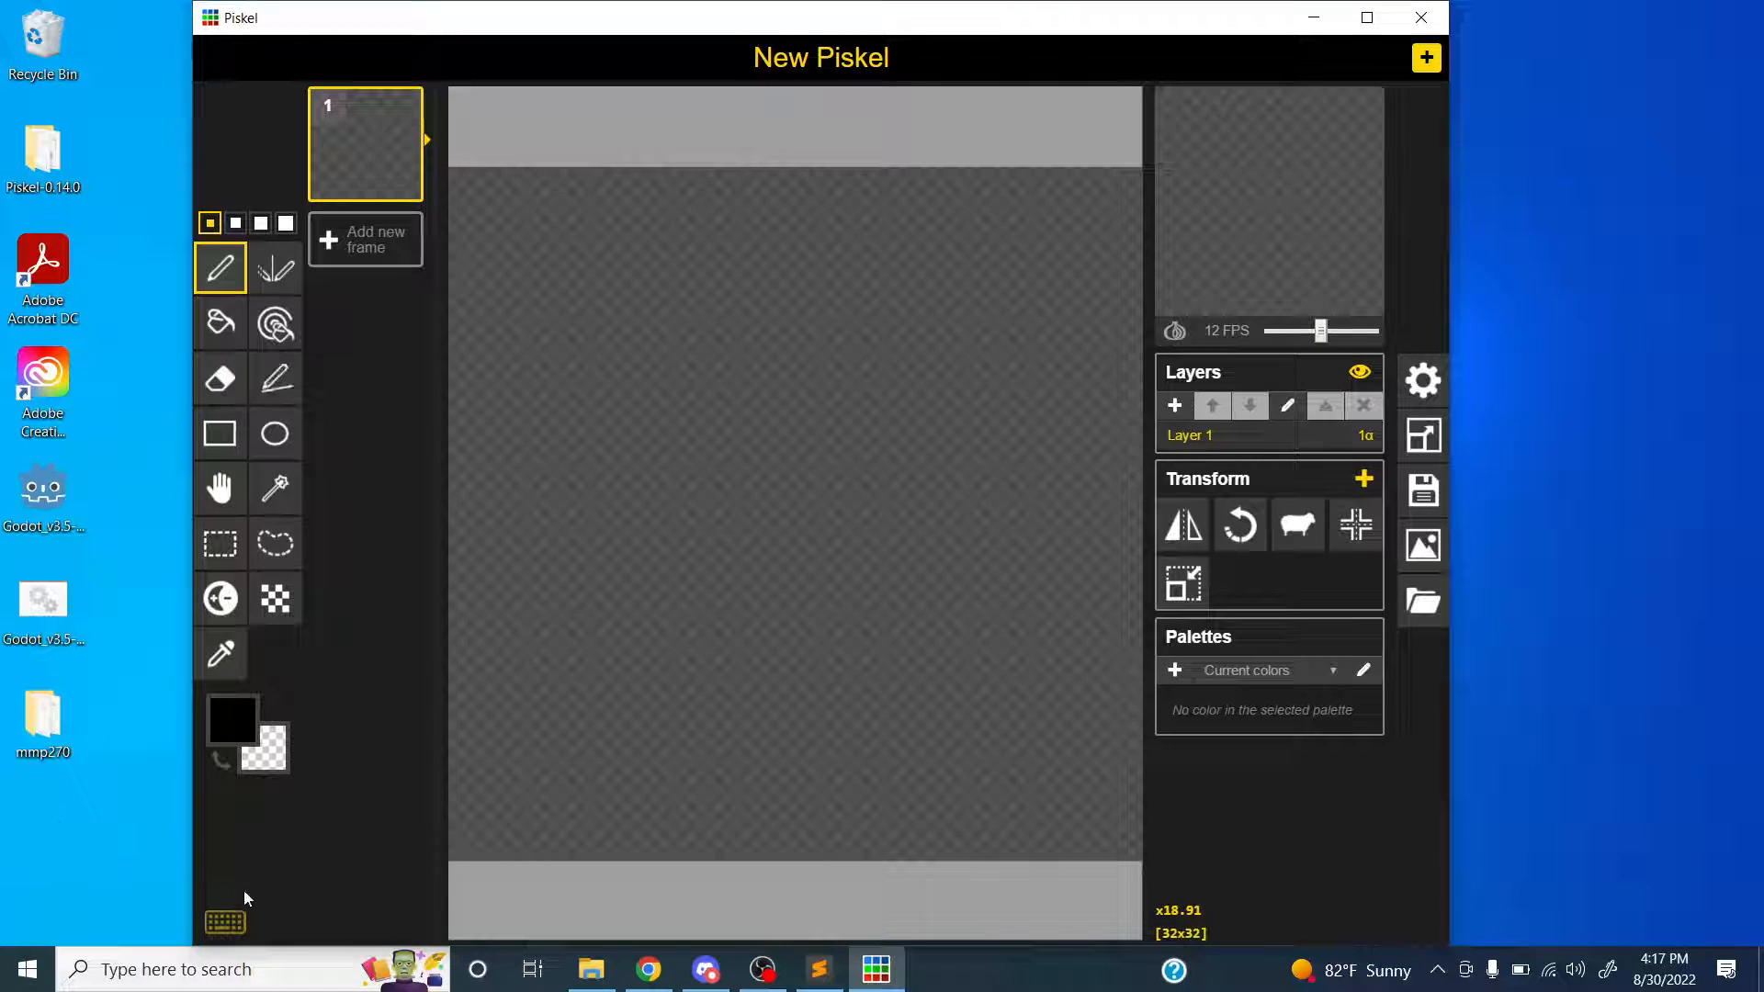
{"action": "left_click", "coordinate": [225, 923]}
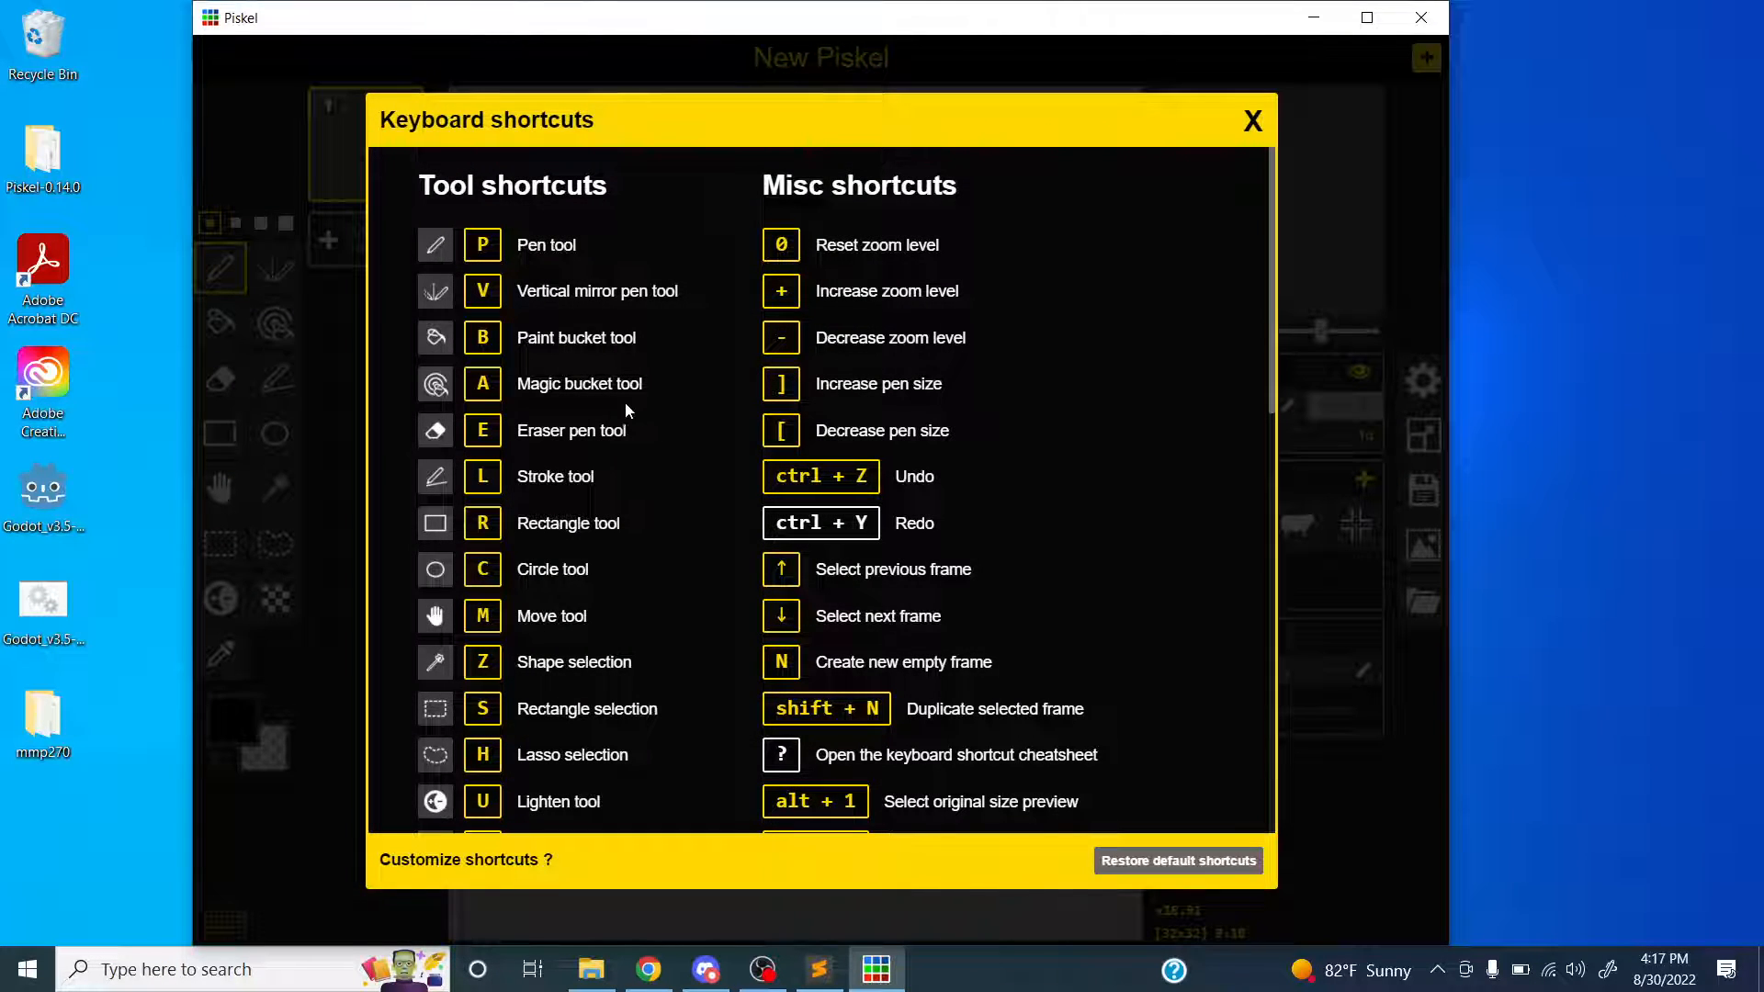
- Review the tool, selection, colour and storage shortcuts in the keyboard shortcuts cheatsheet, and close it
{"action": "scroll", "coordinate": [657, 405], "scroll_direction": "down", "scroll_amount": 2}
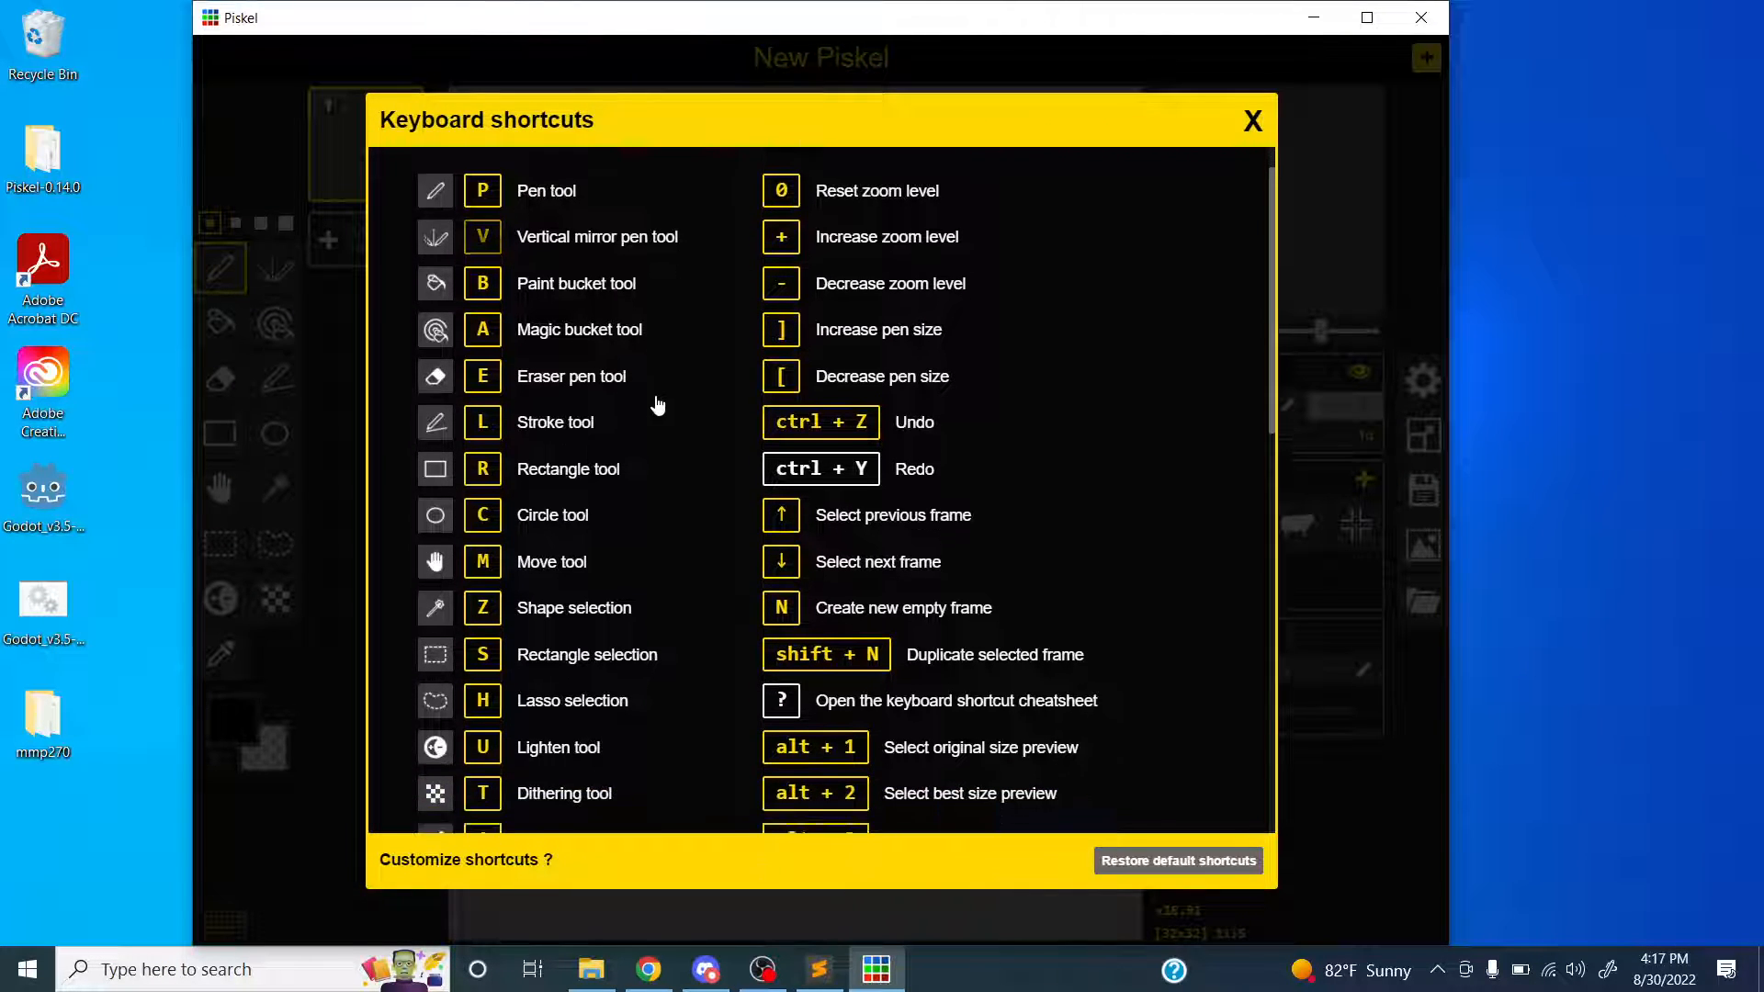
{"action": "scroll", "coordinate": [657, 404], "scroll_direction": "down", "scroll_amount": 10}
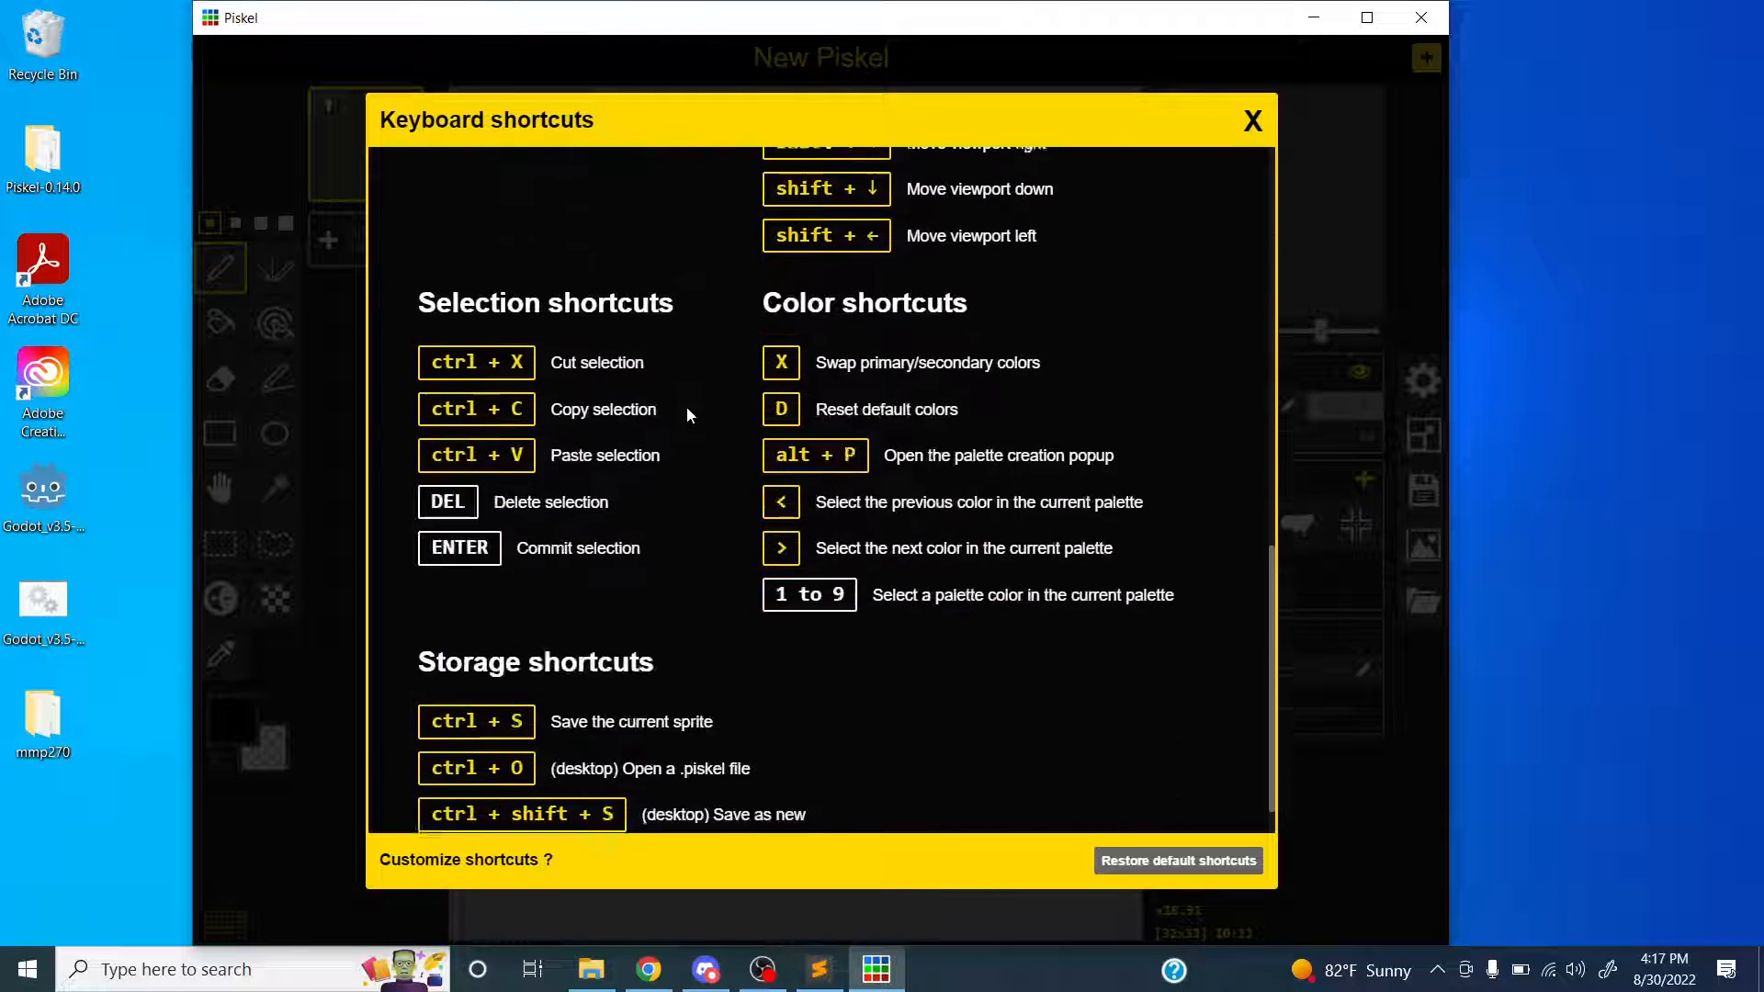
{"action": "scroll", "coordinate": [687, 411], "scroll_direction": "up", "scroll_amount": 9}
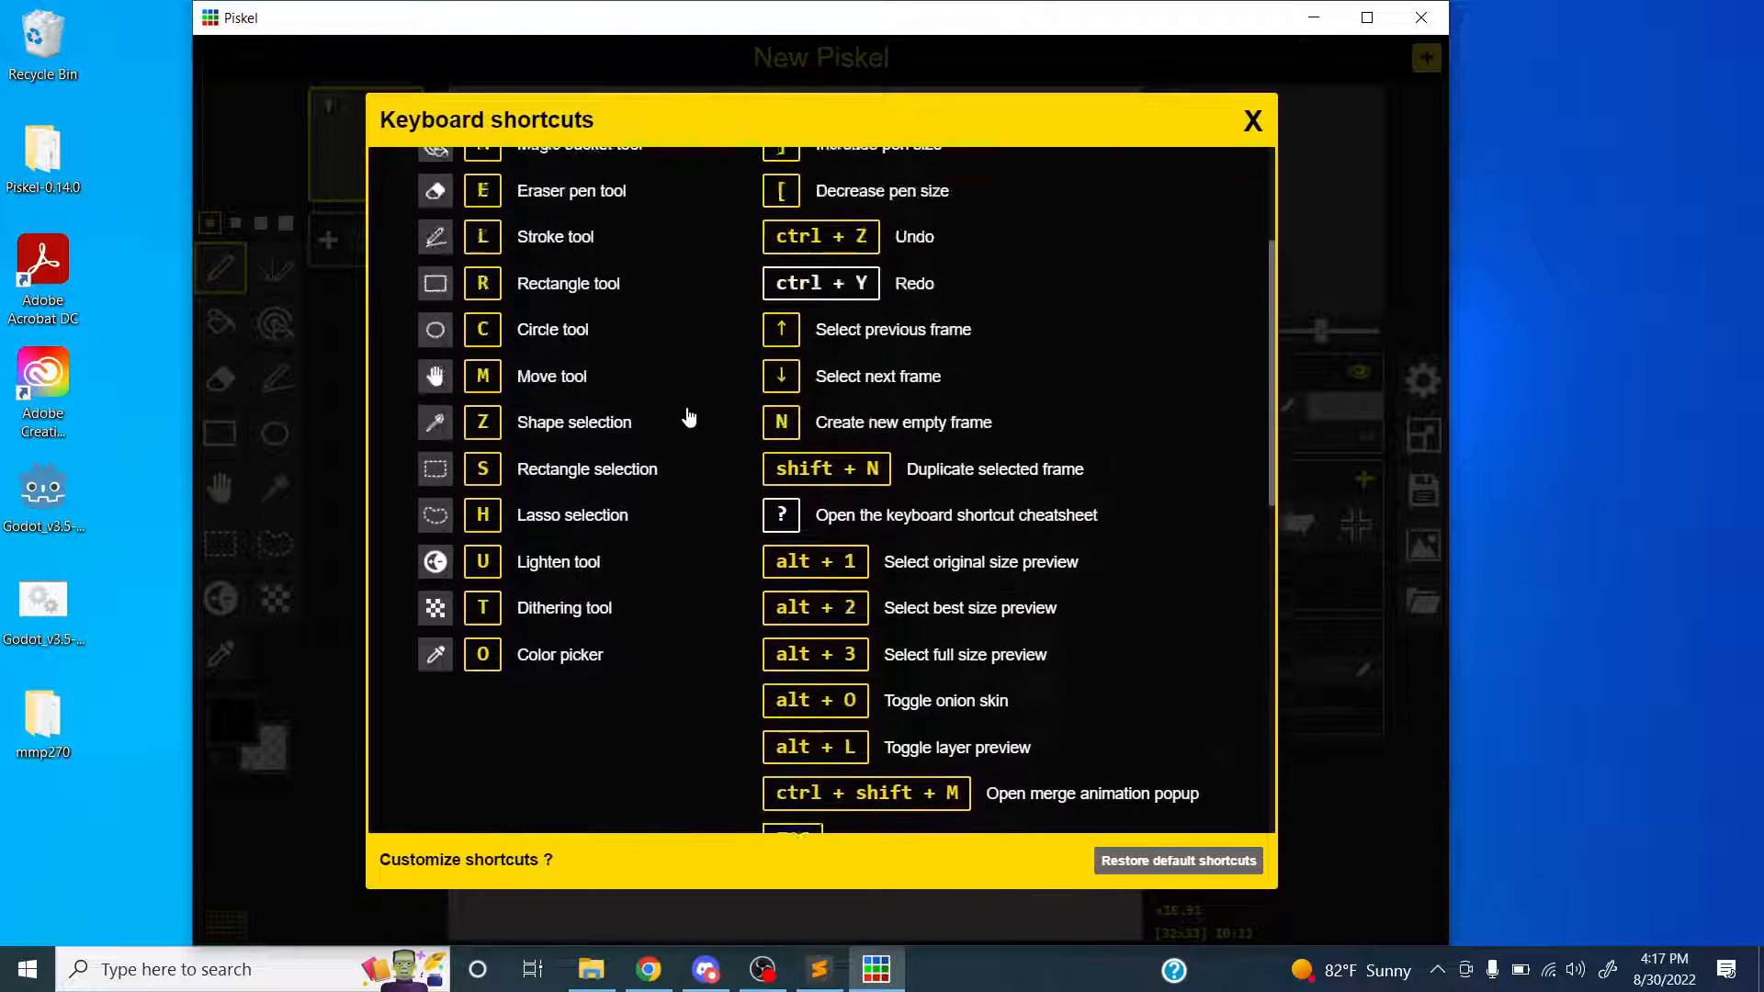
{"action": "scroll", "coordinate": [689, 413], "scroll_direction": "up", "scroll_amount": 3}
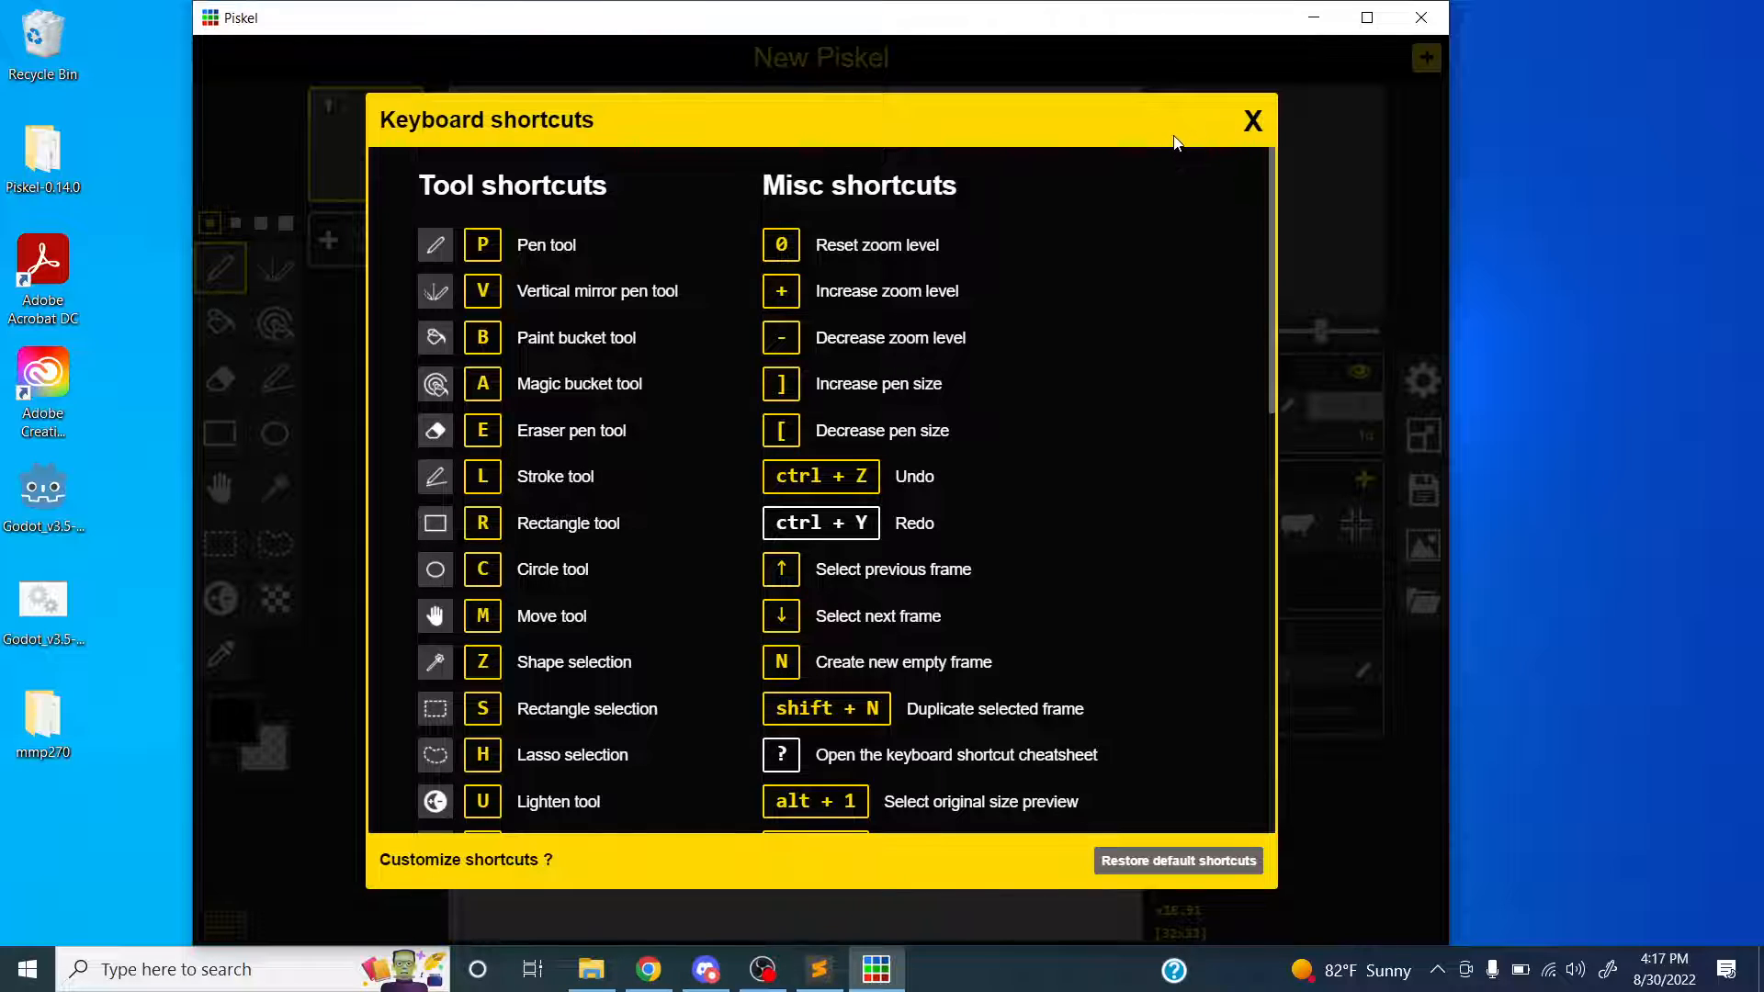
{"action": "left_click", "coordinate": [1251, 129]}
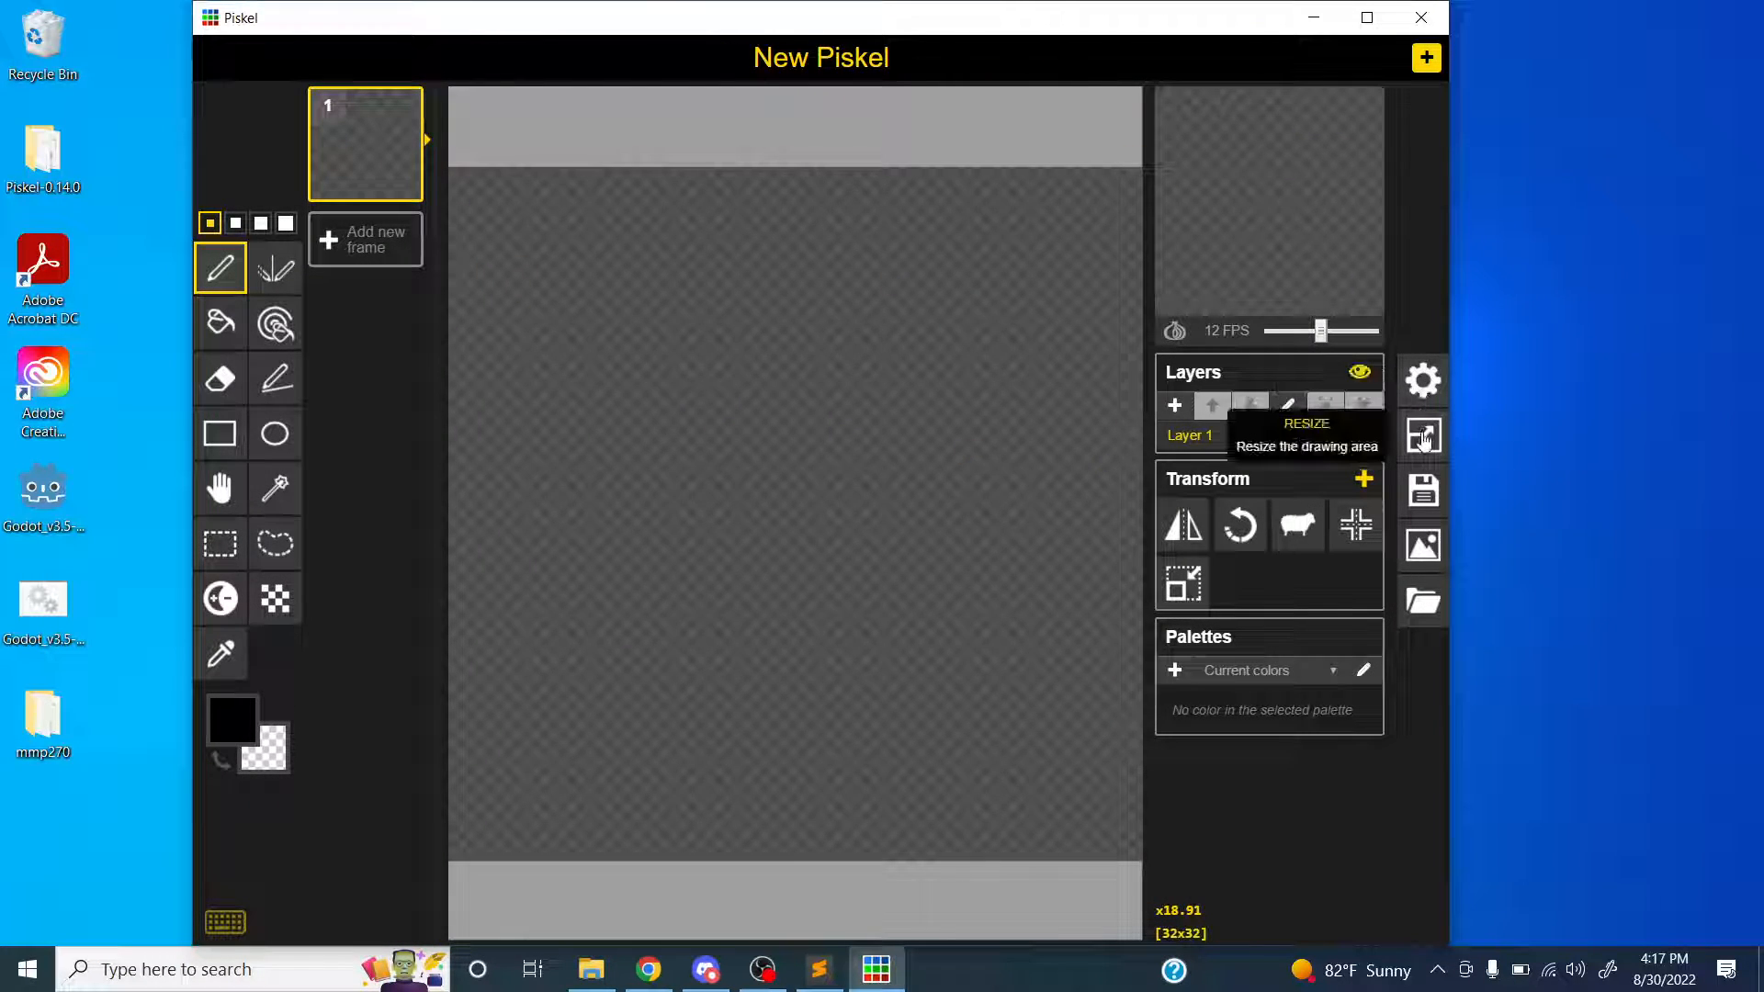
{"action": "left_click", "coordinate": [1419, 496]}
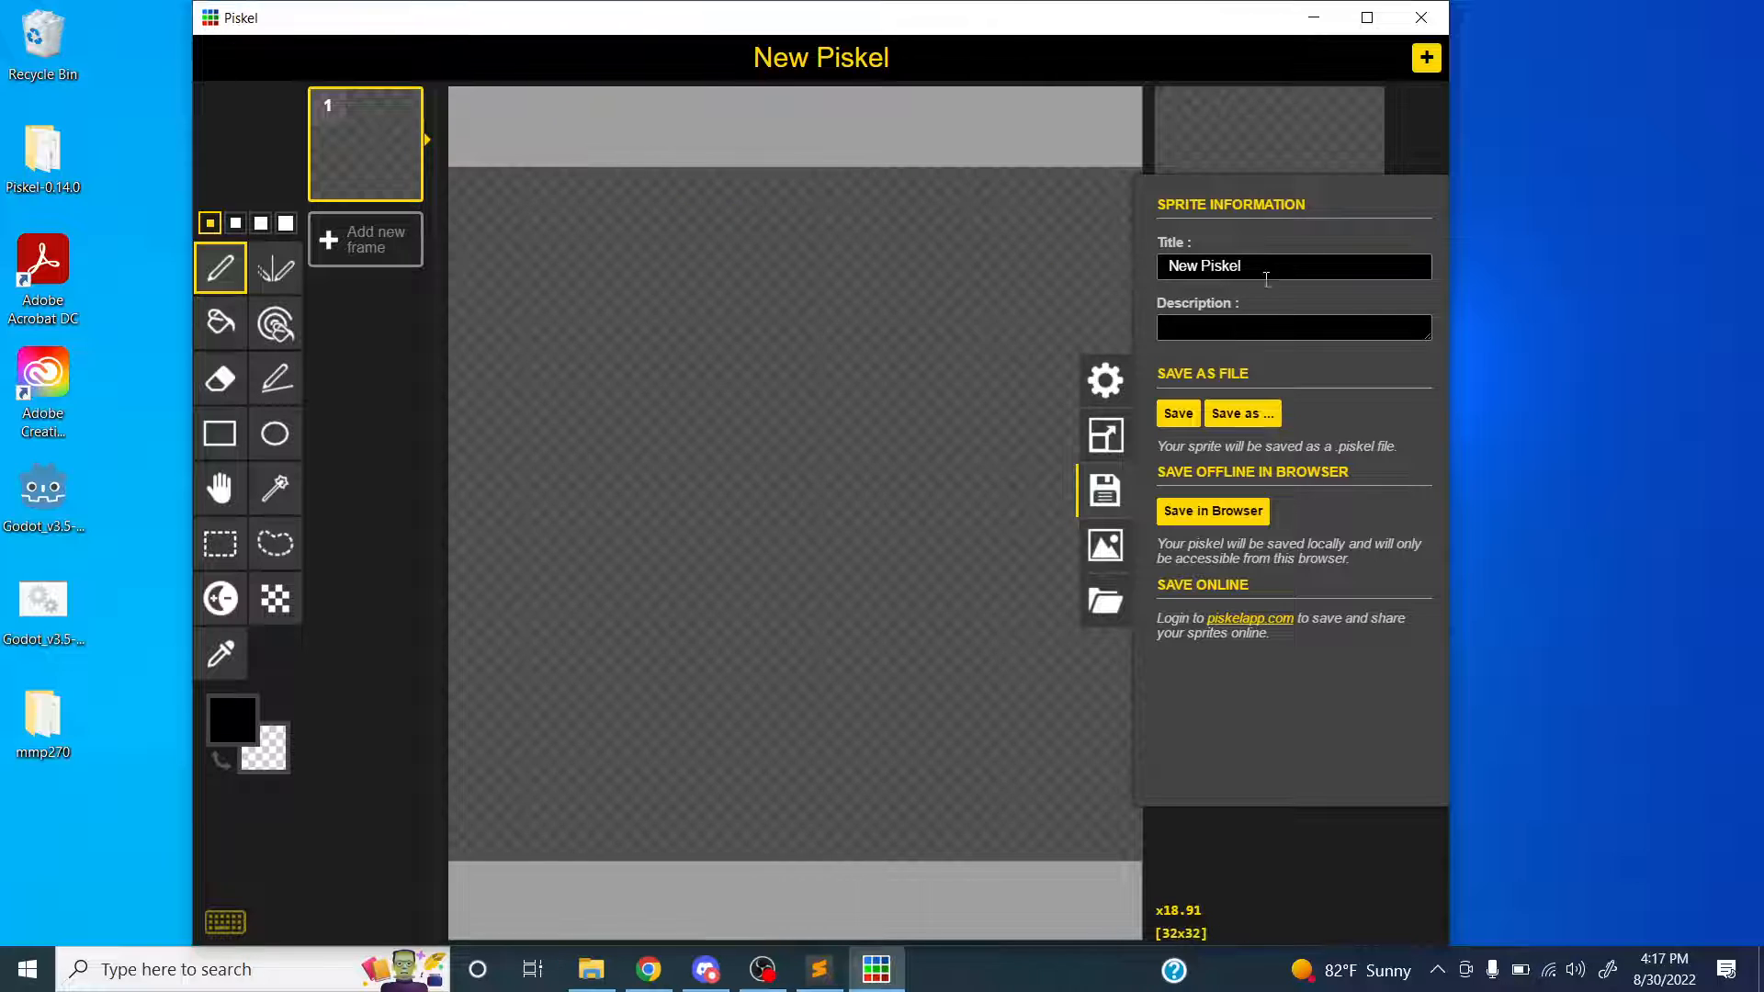
{"action": "left_click_drag", "start_coordinate": [1244, 265], "coordinate": [1138, 270]}
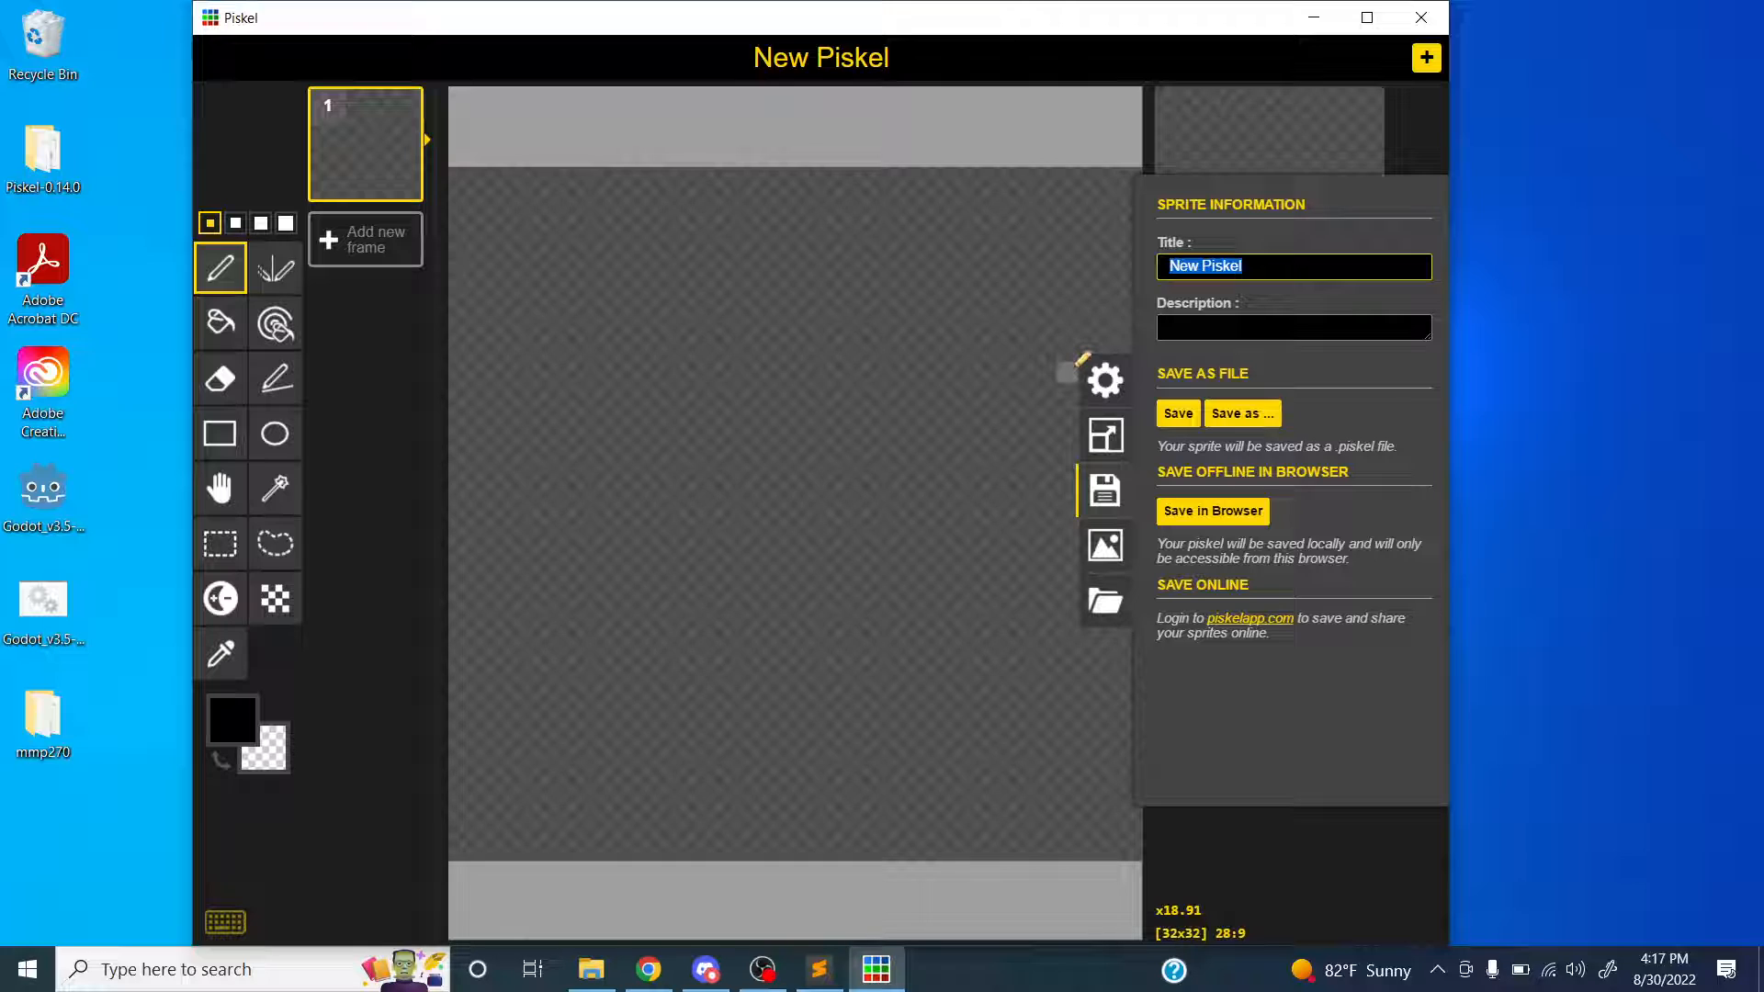
{"action": "type", "text": "avatar"}
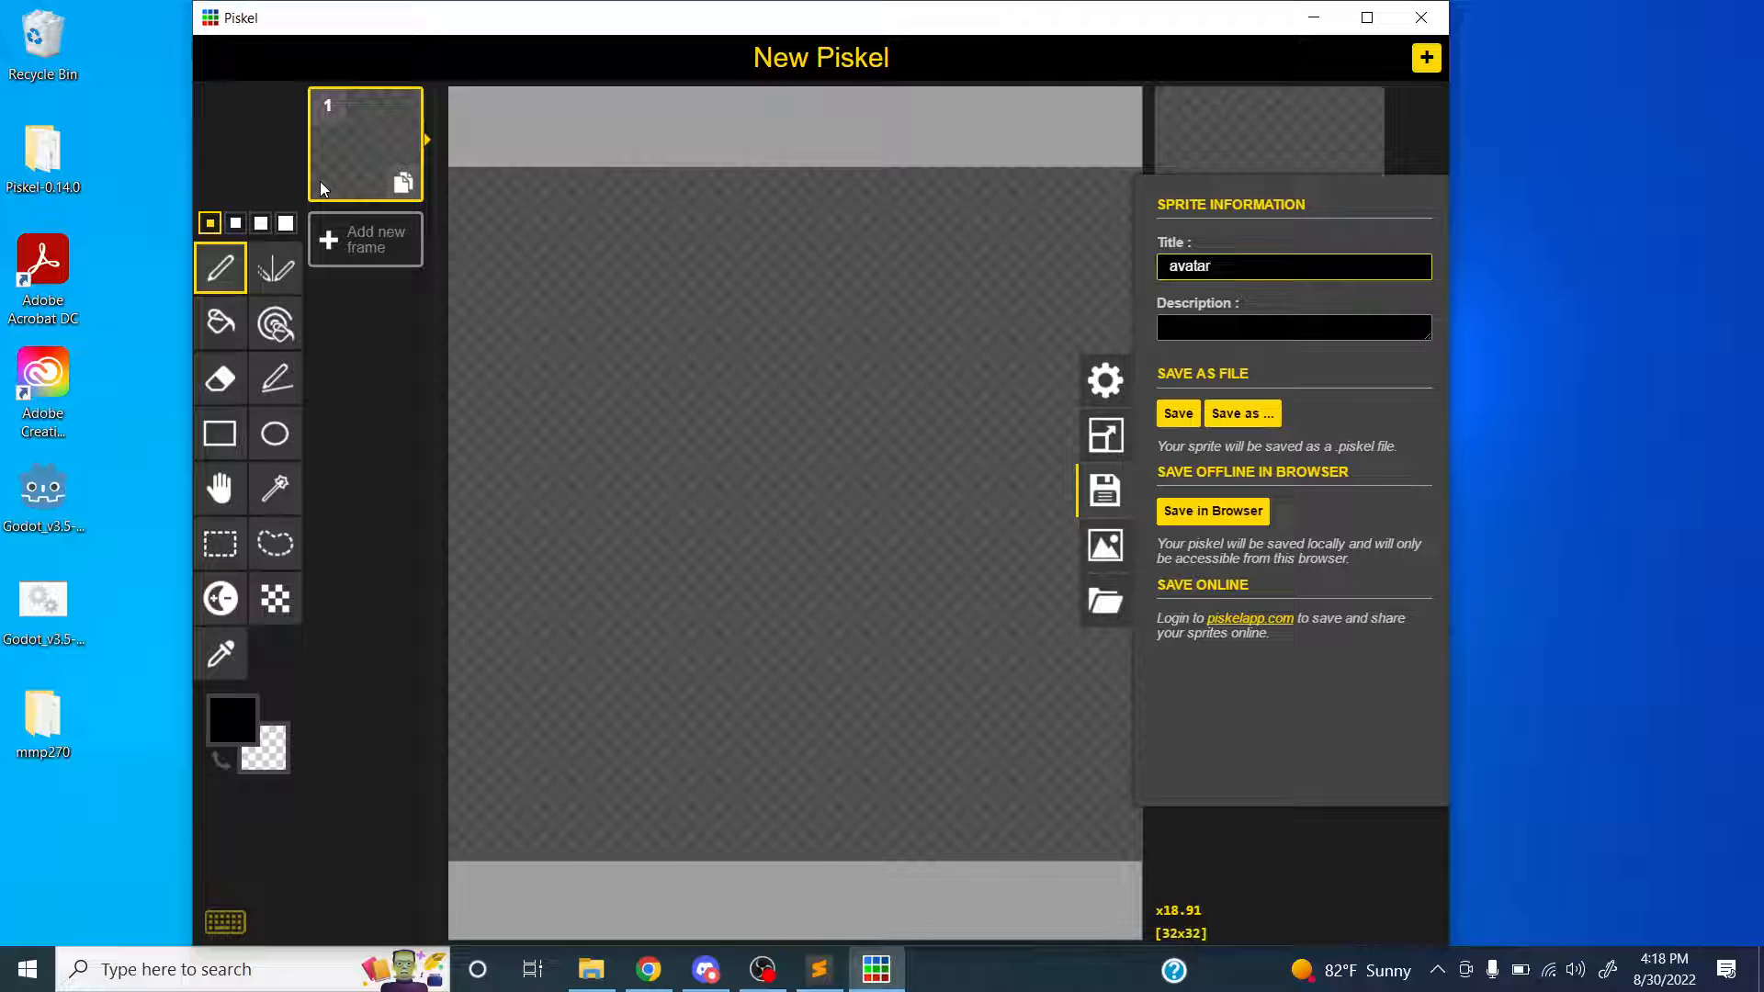
{"action": "left_click", "coordinate": [320, 181]}
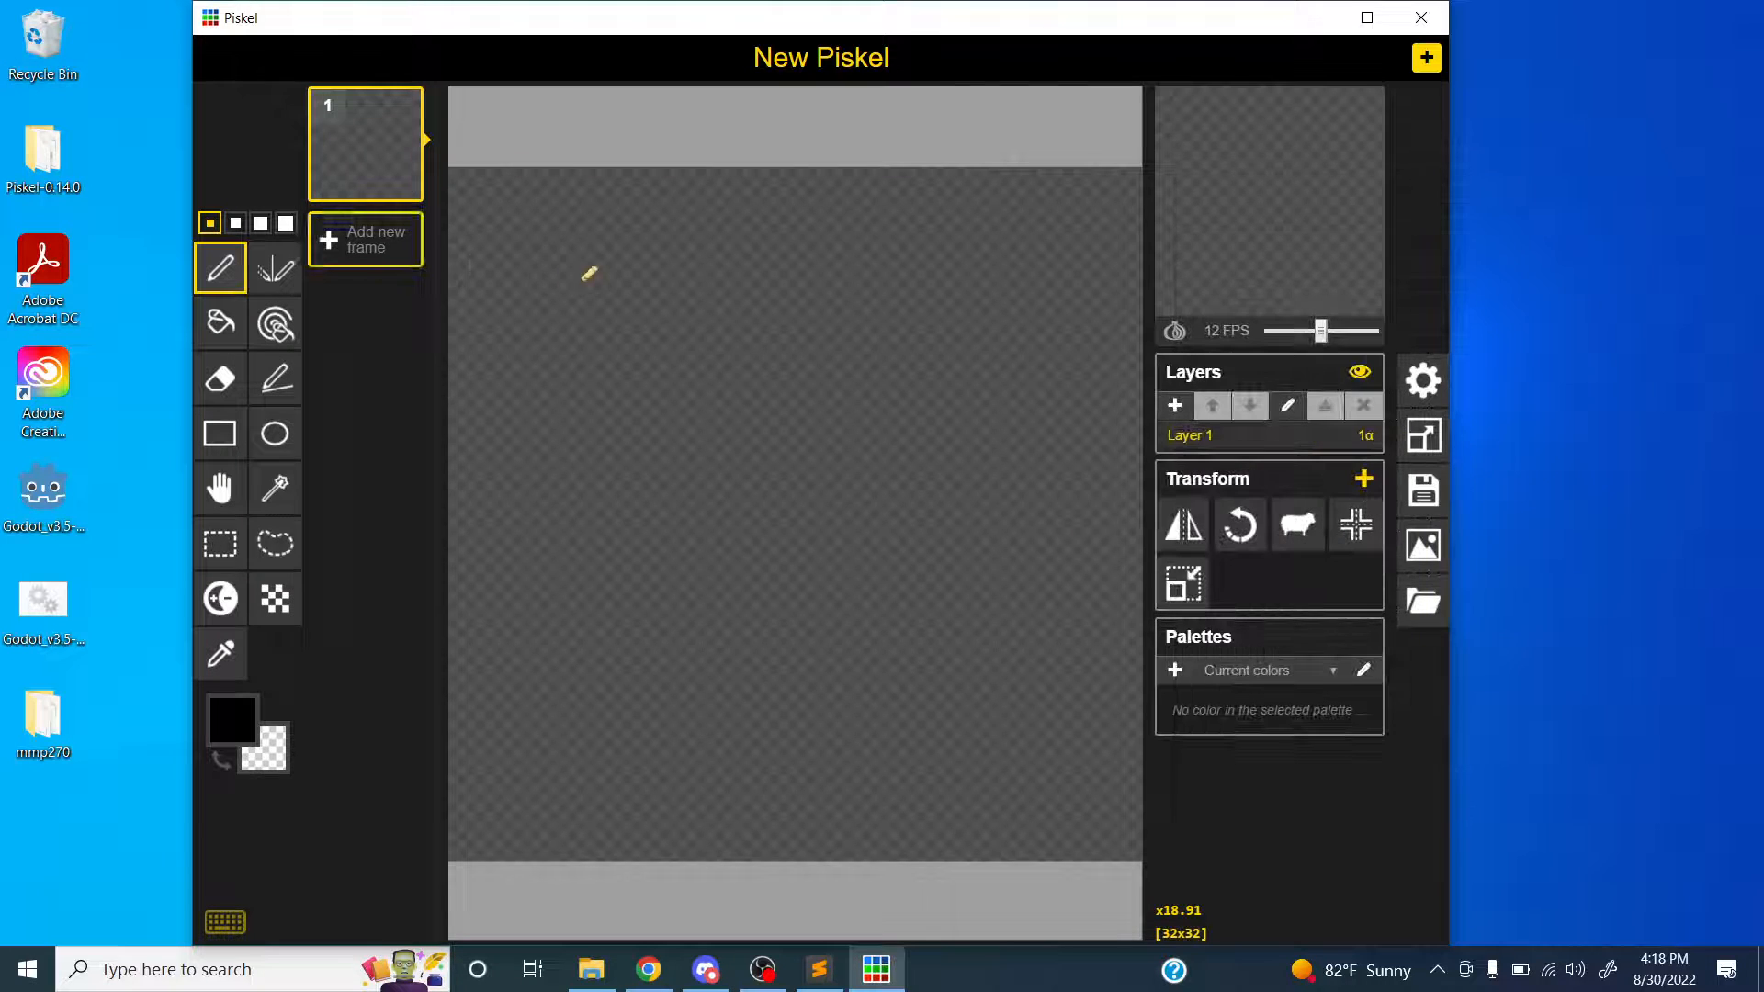
- Change the sprite's title to "avatar" in the save settings
{"action": "left_click", "coordinate": [1423, 490]}
{"action": "left_click", "coordinate": [1273, 268]}
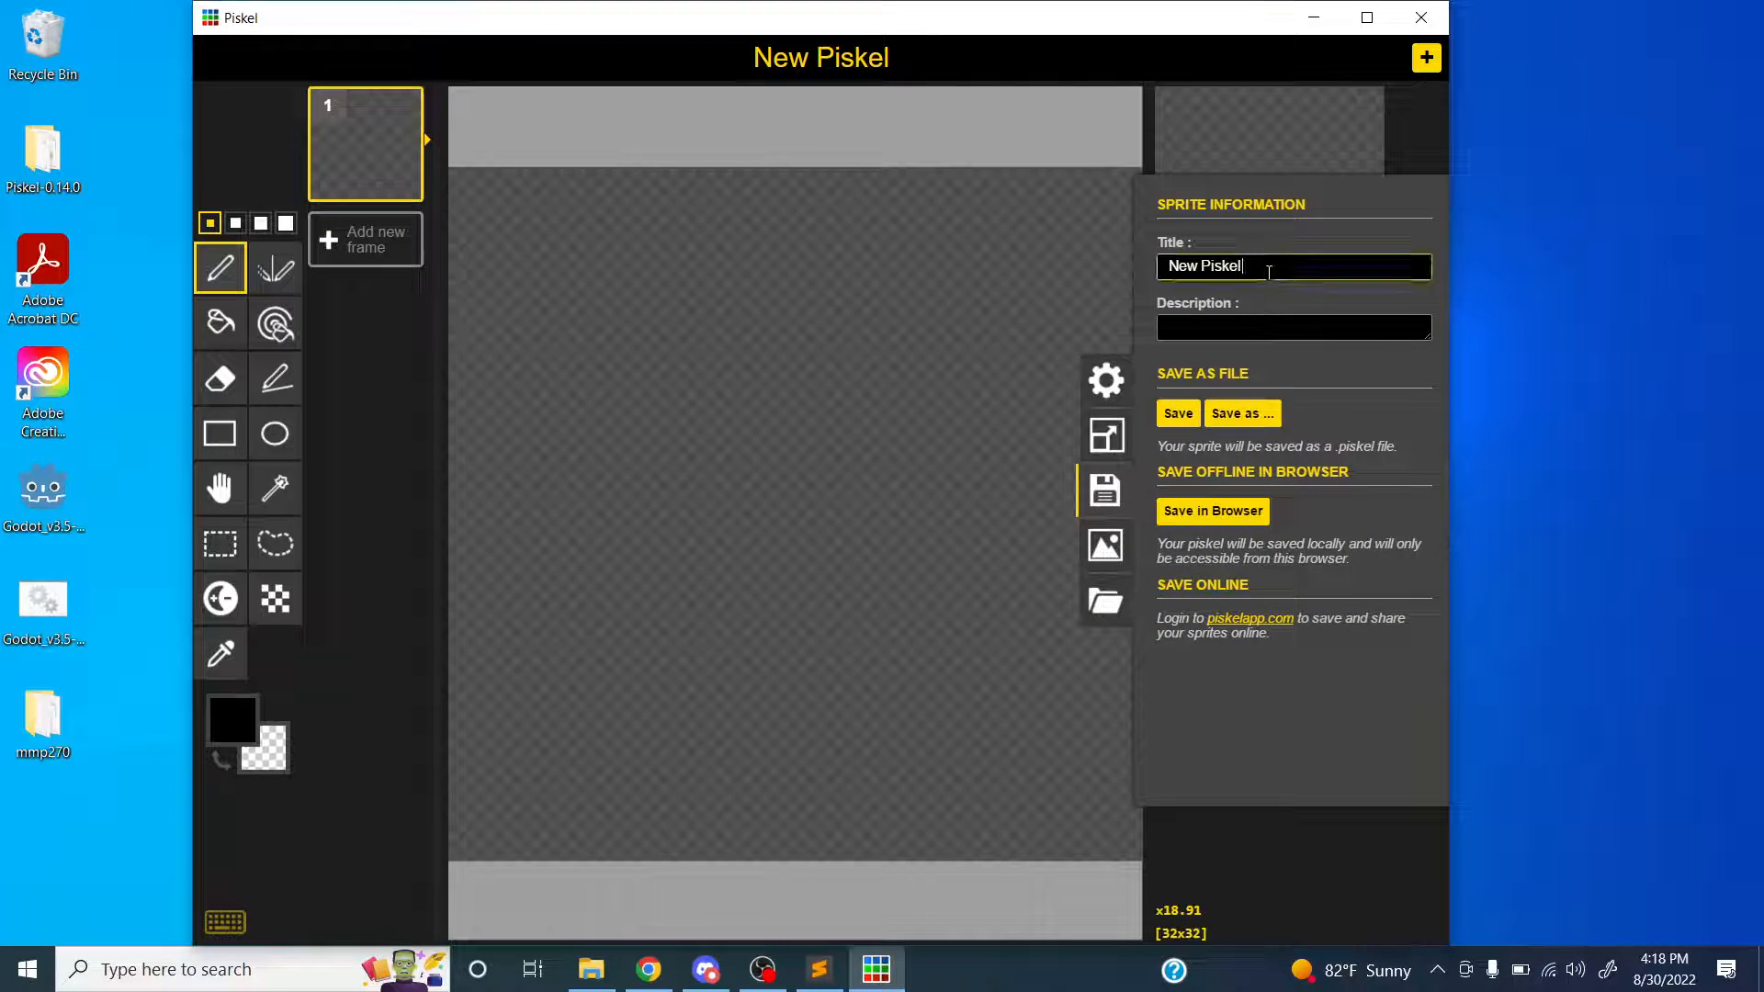
{"action": "left_click_drag", "start_coordinate": [1272, 269], "coordinate": [1173, 262]}
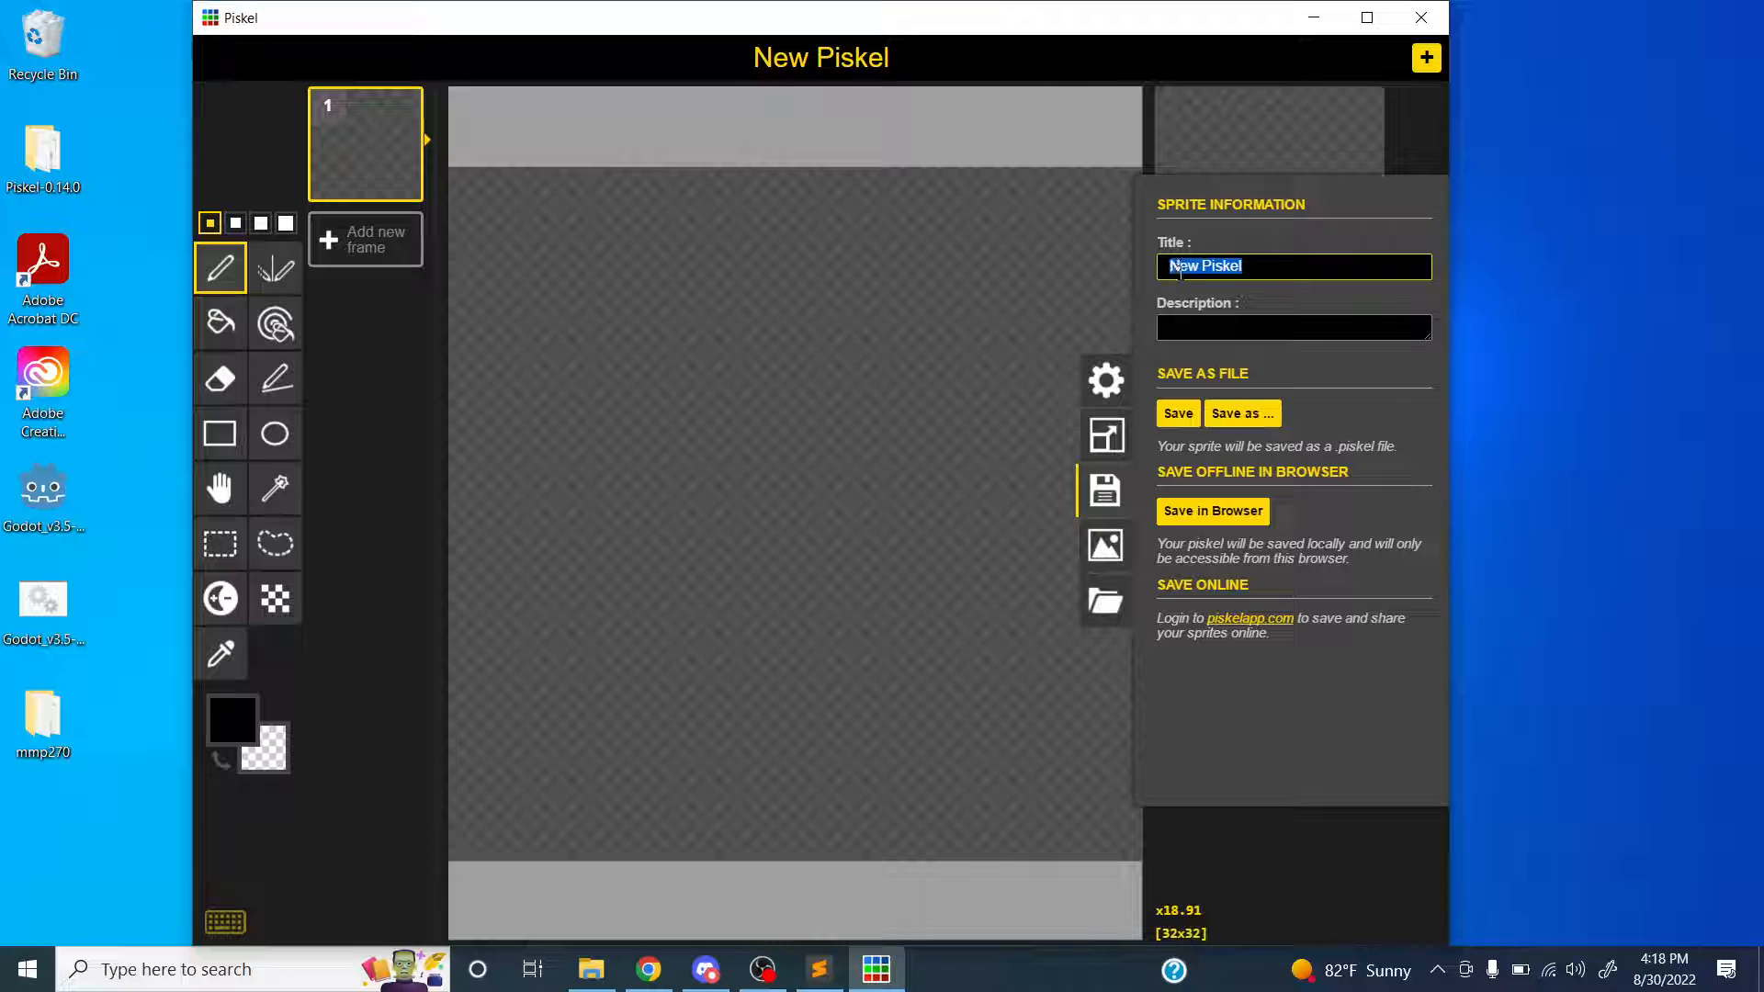
{"action": "type", "text": "avatar"}
- Start saving the sprite as a new .piskel file and create a "My Game" folder on the Desktop
{"action": "left_click", "coordinate": [1275, 415]}
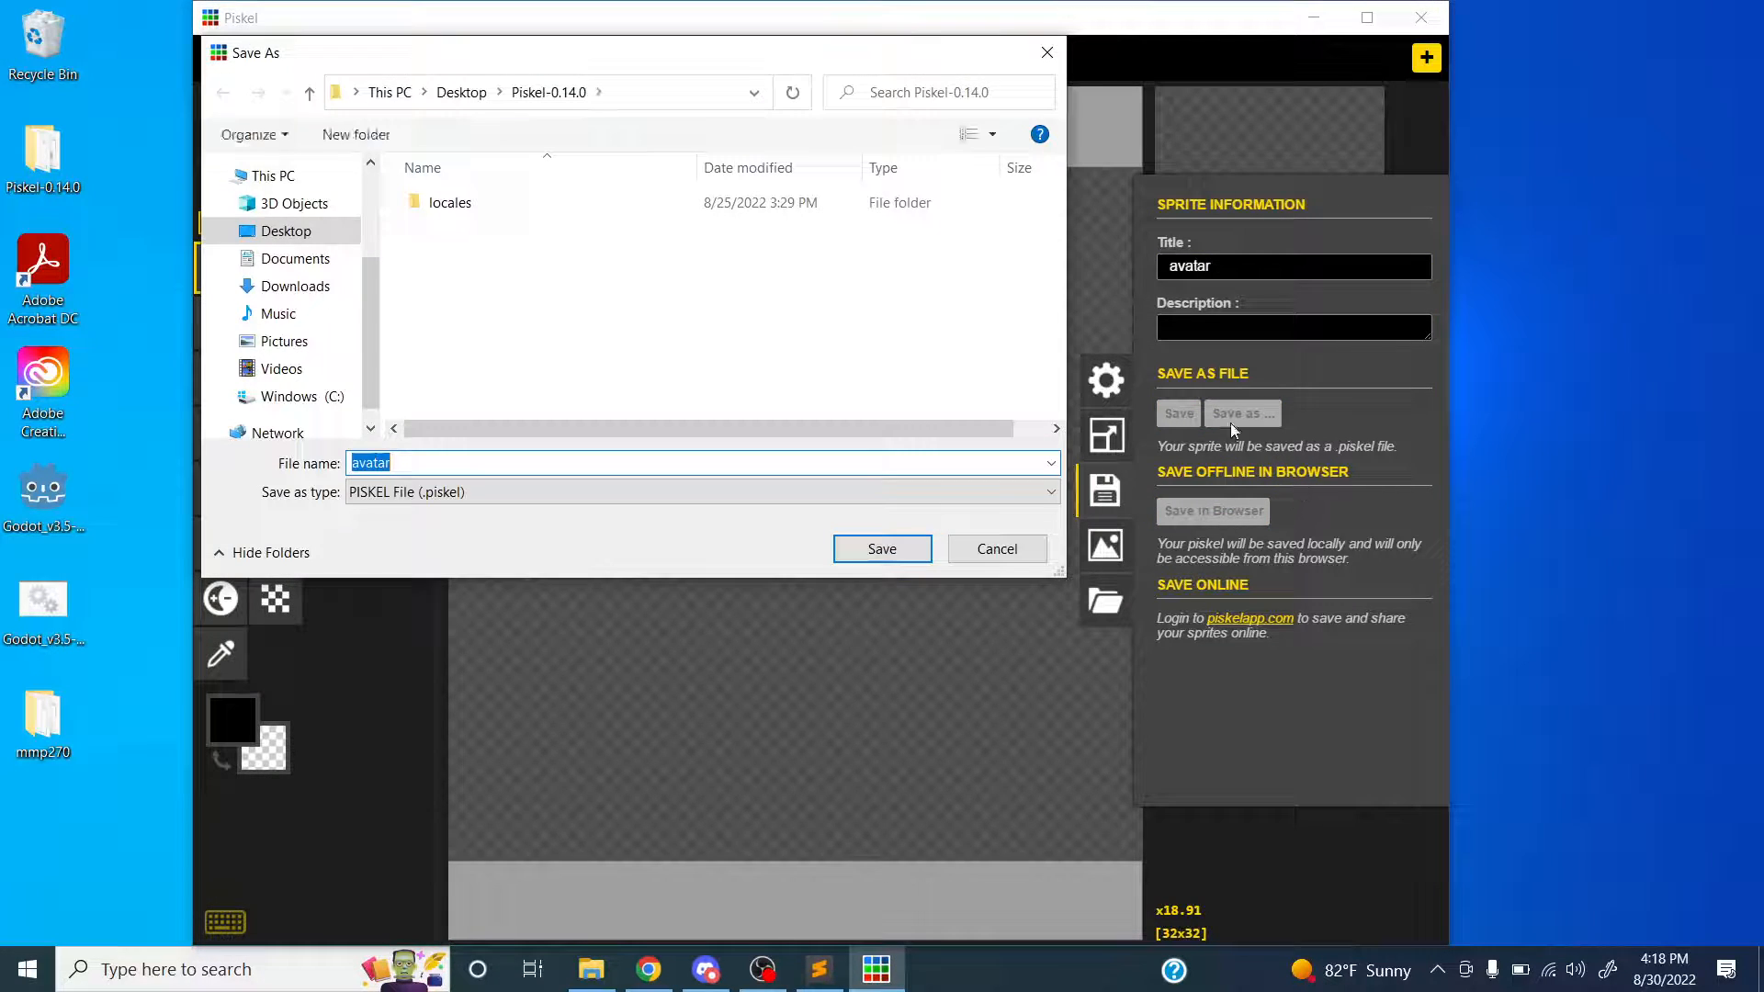
{"action": "left_click", "coordinate": [292, 233]}
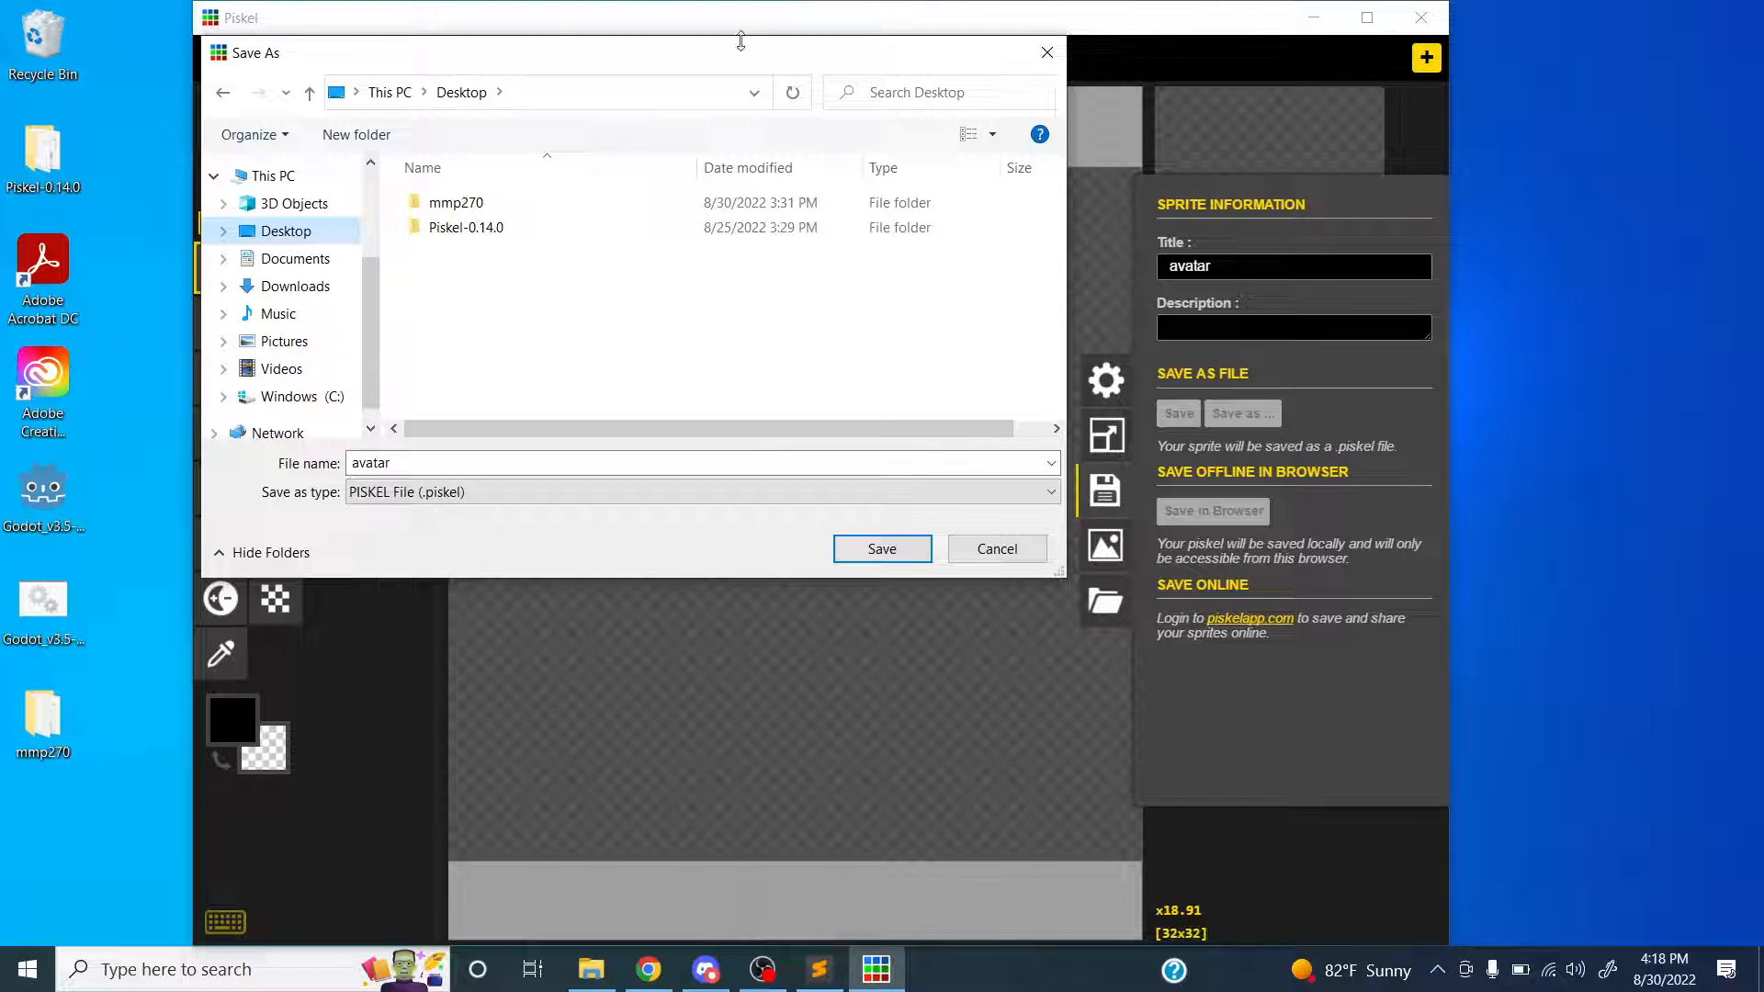
{"action": "right_click", "coordinate": [511, 298]}
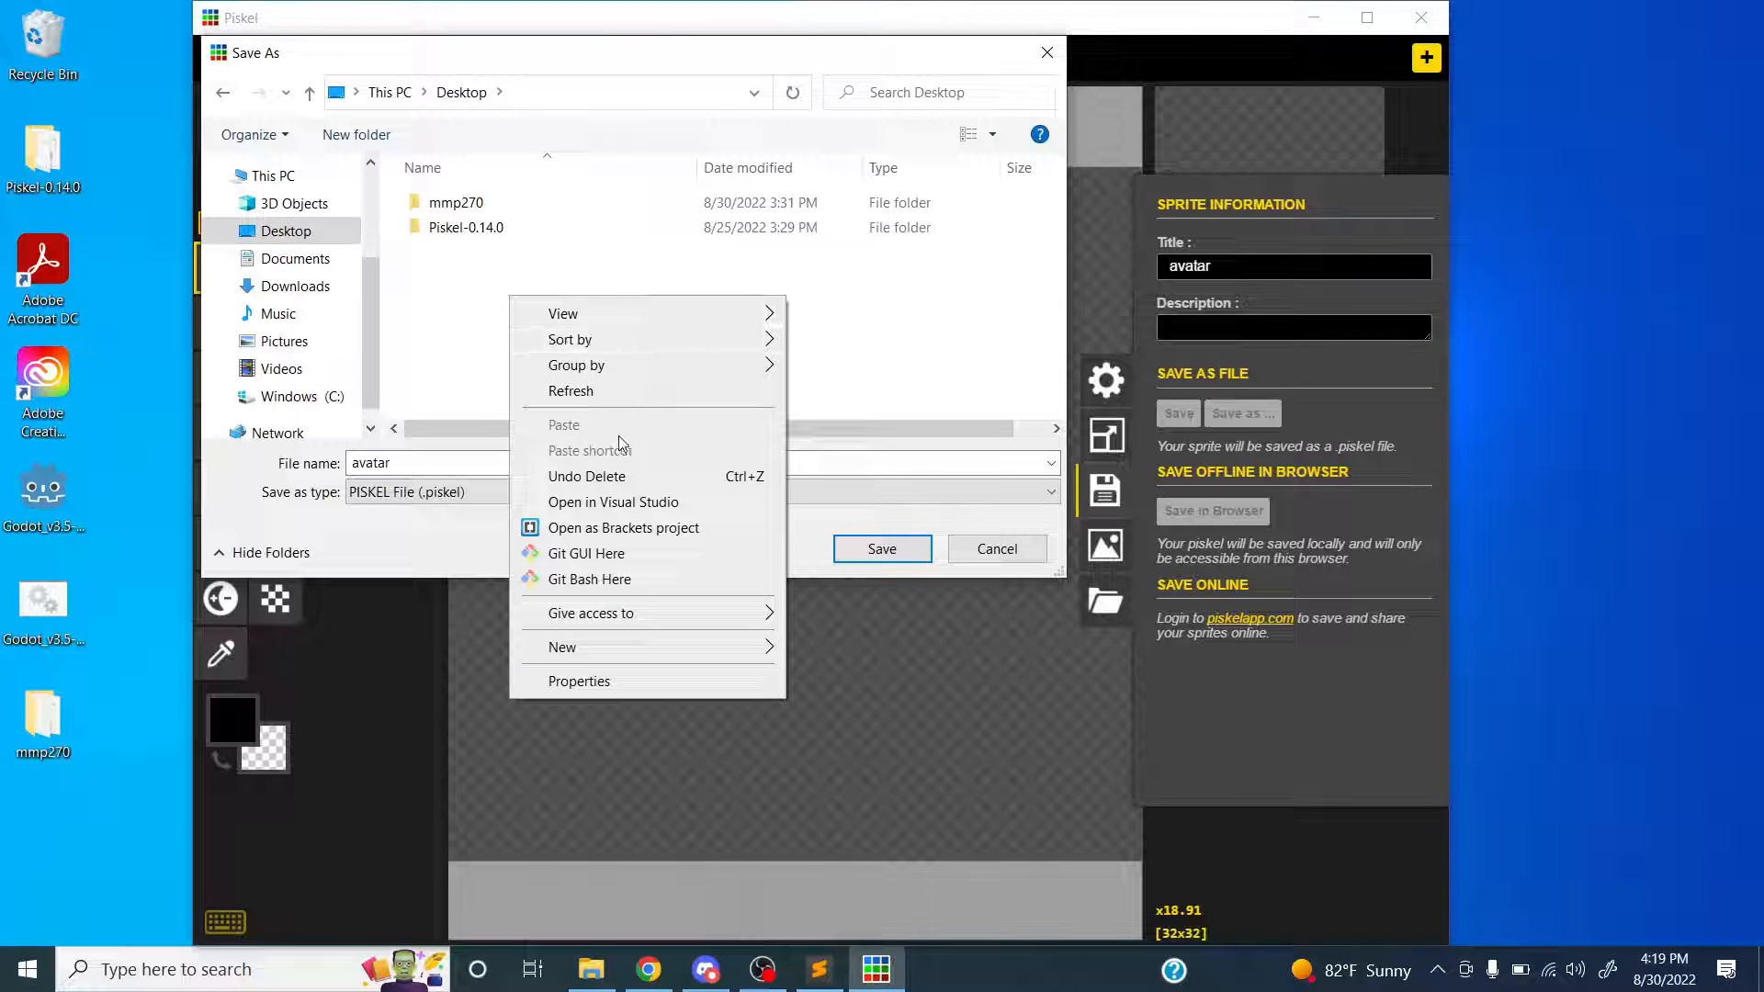
{"action": "mouse_move", "coordinate": [723, 654]}
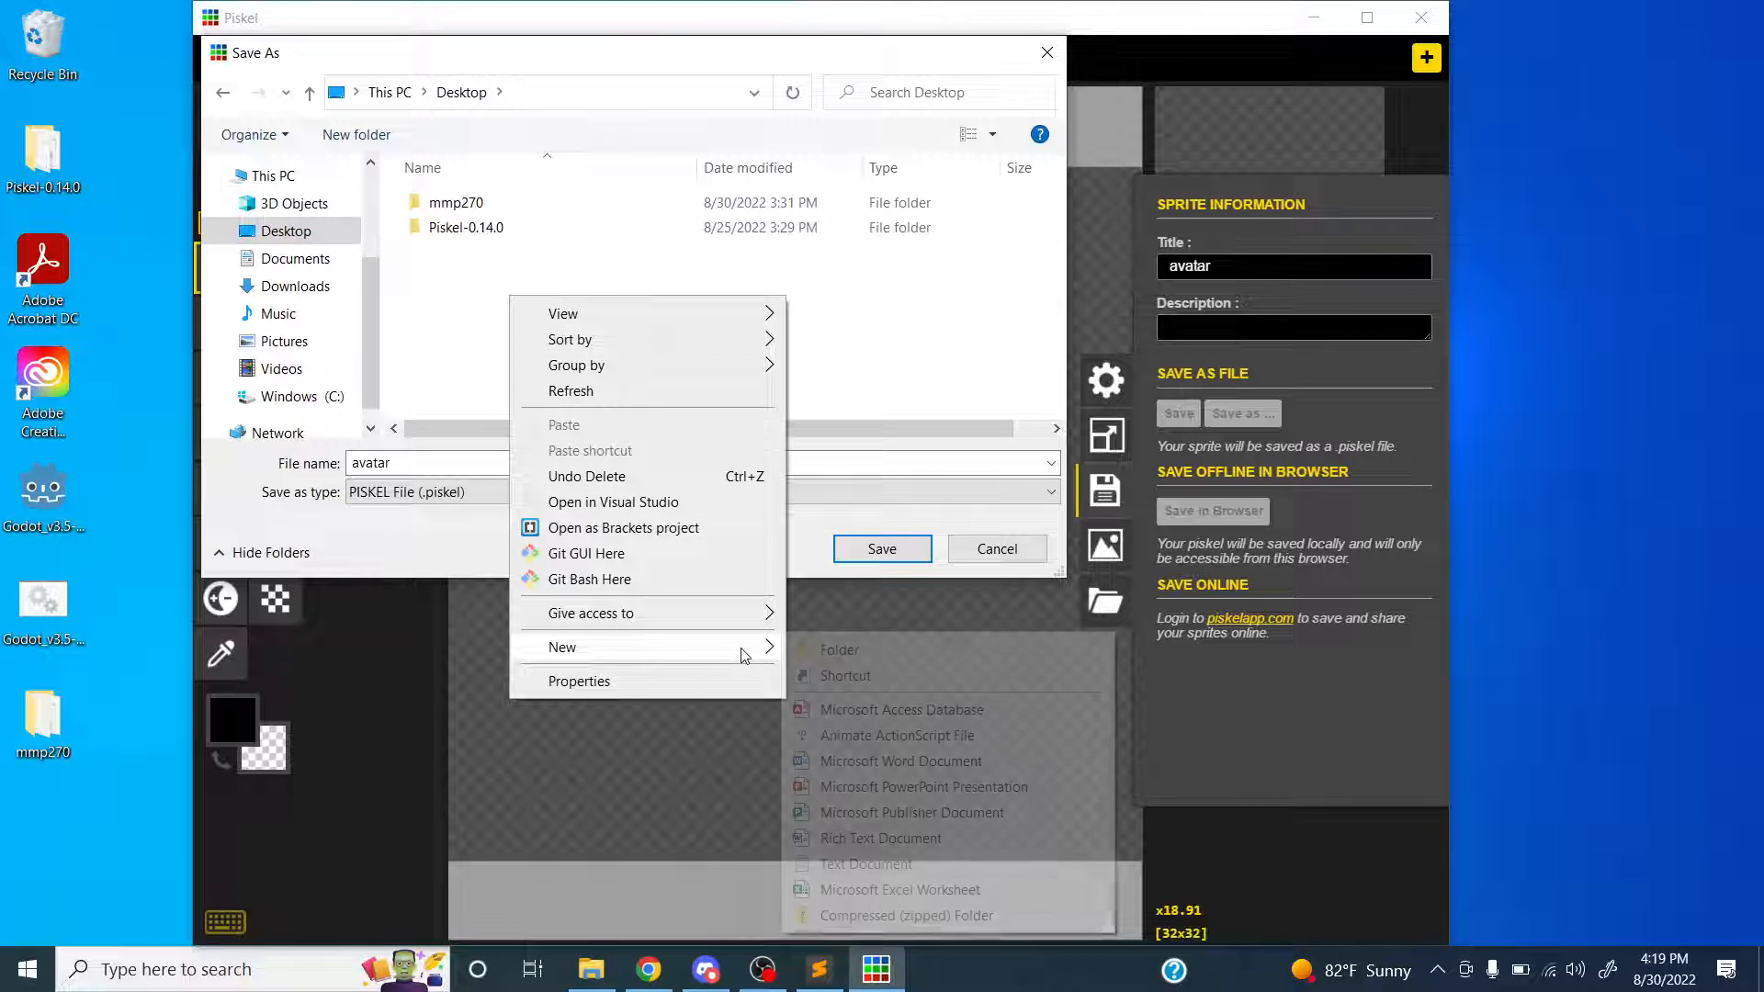
{"action": "left_click", "coordinate": [796, 642]}
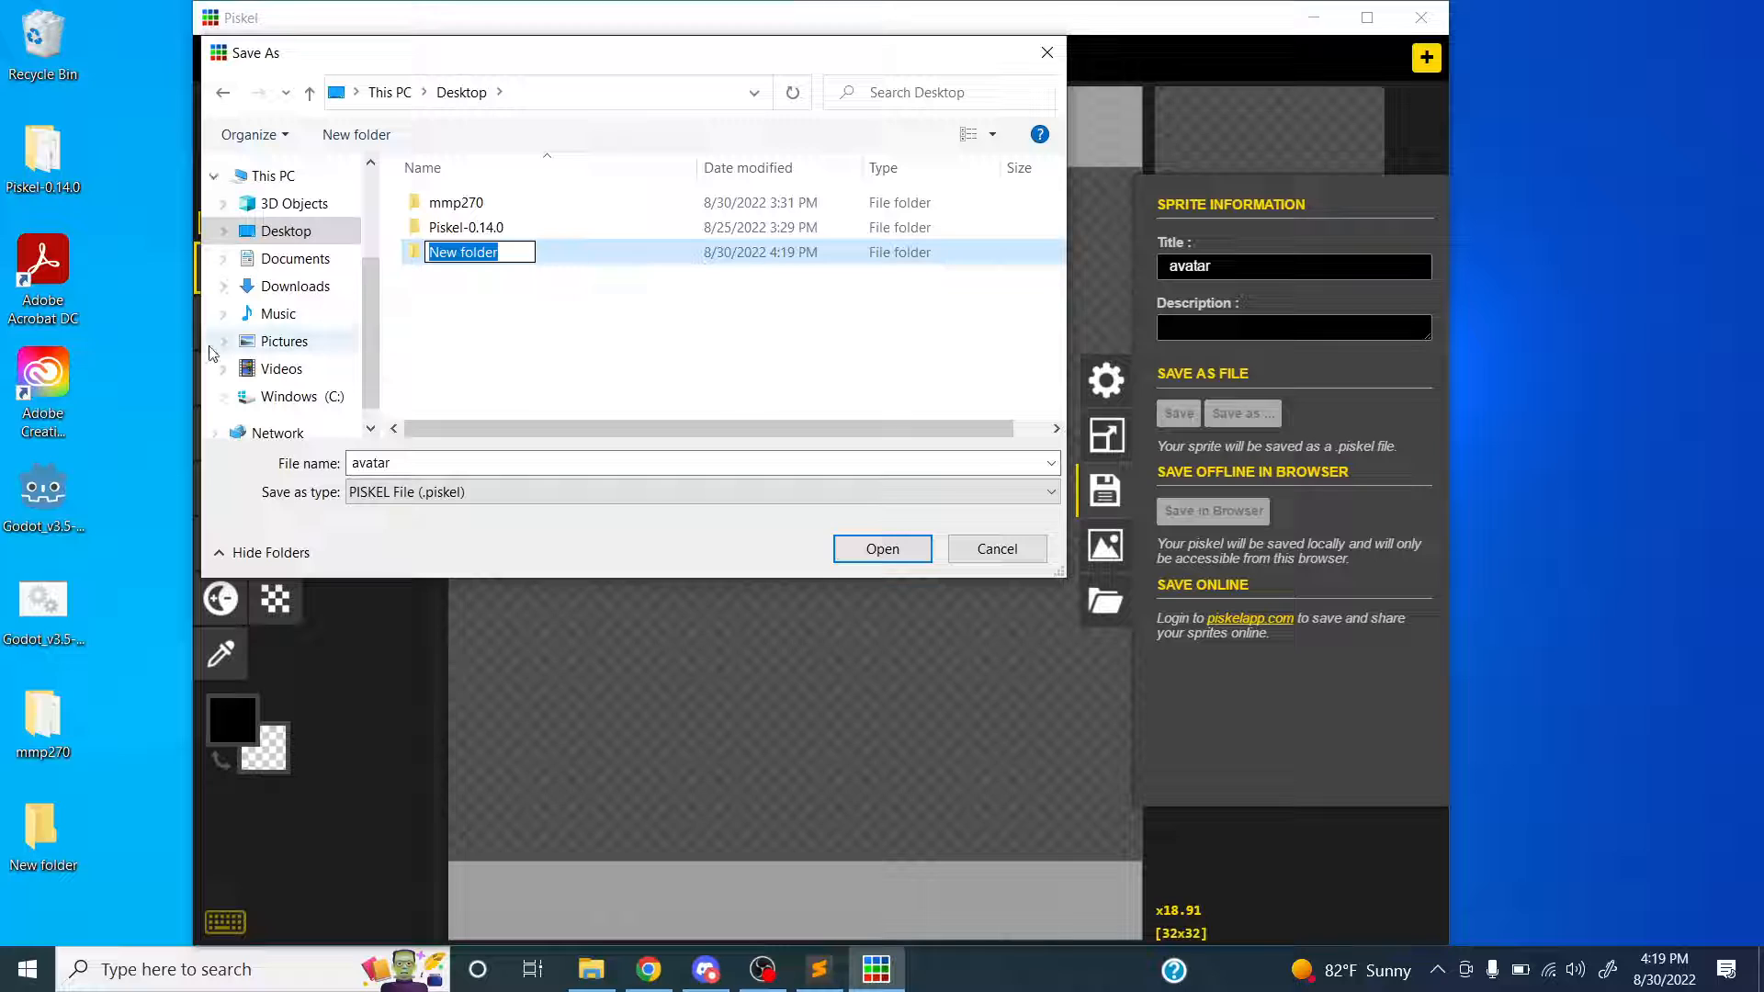
{"action": "type", "text": "My Game"}
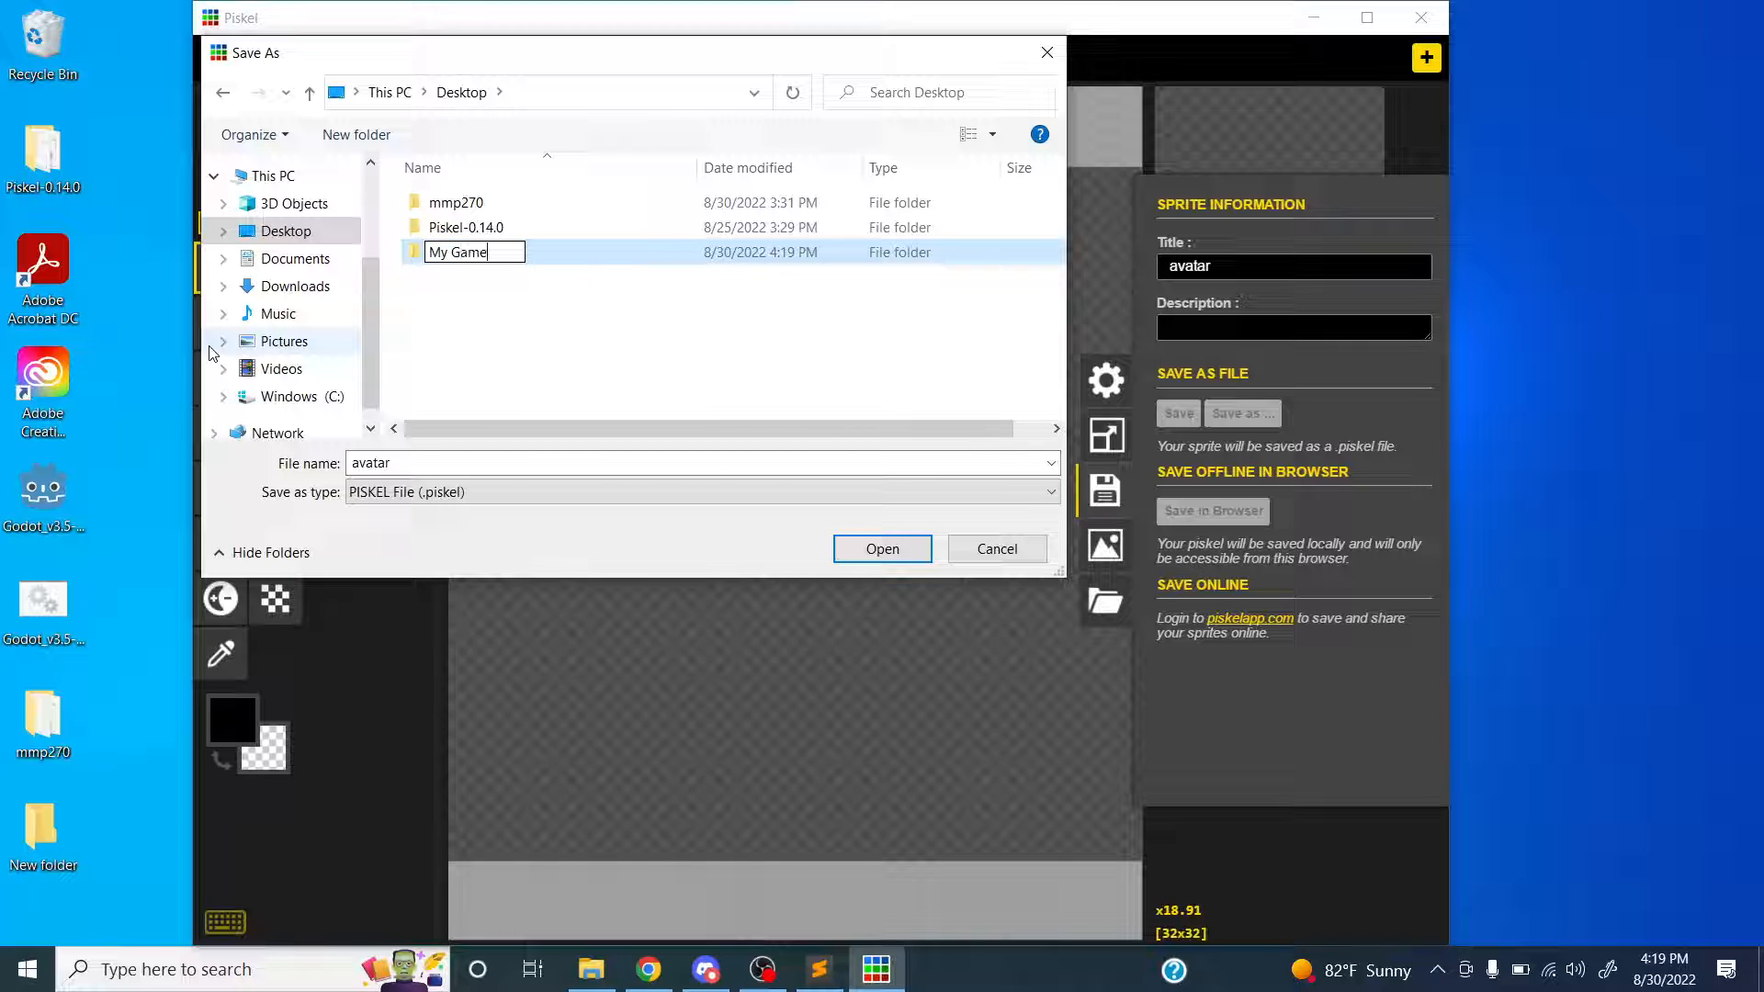
{"action": "key", "text": "Return"}
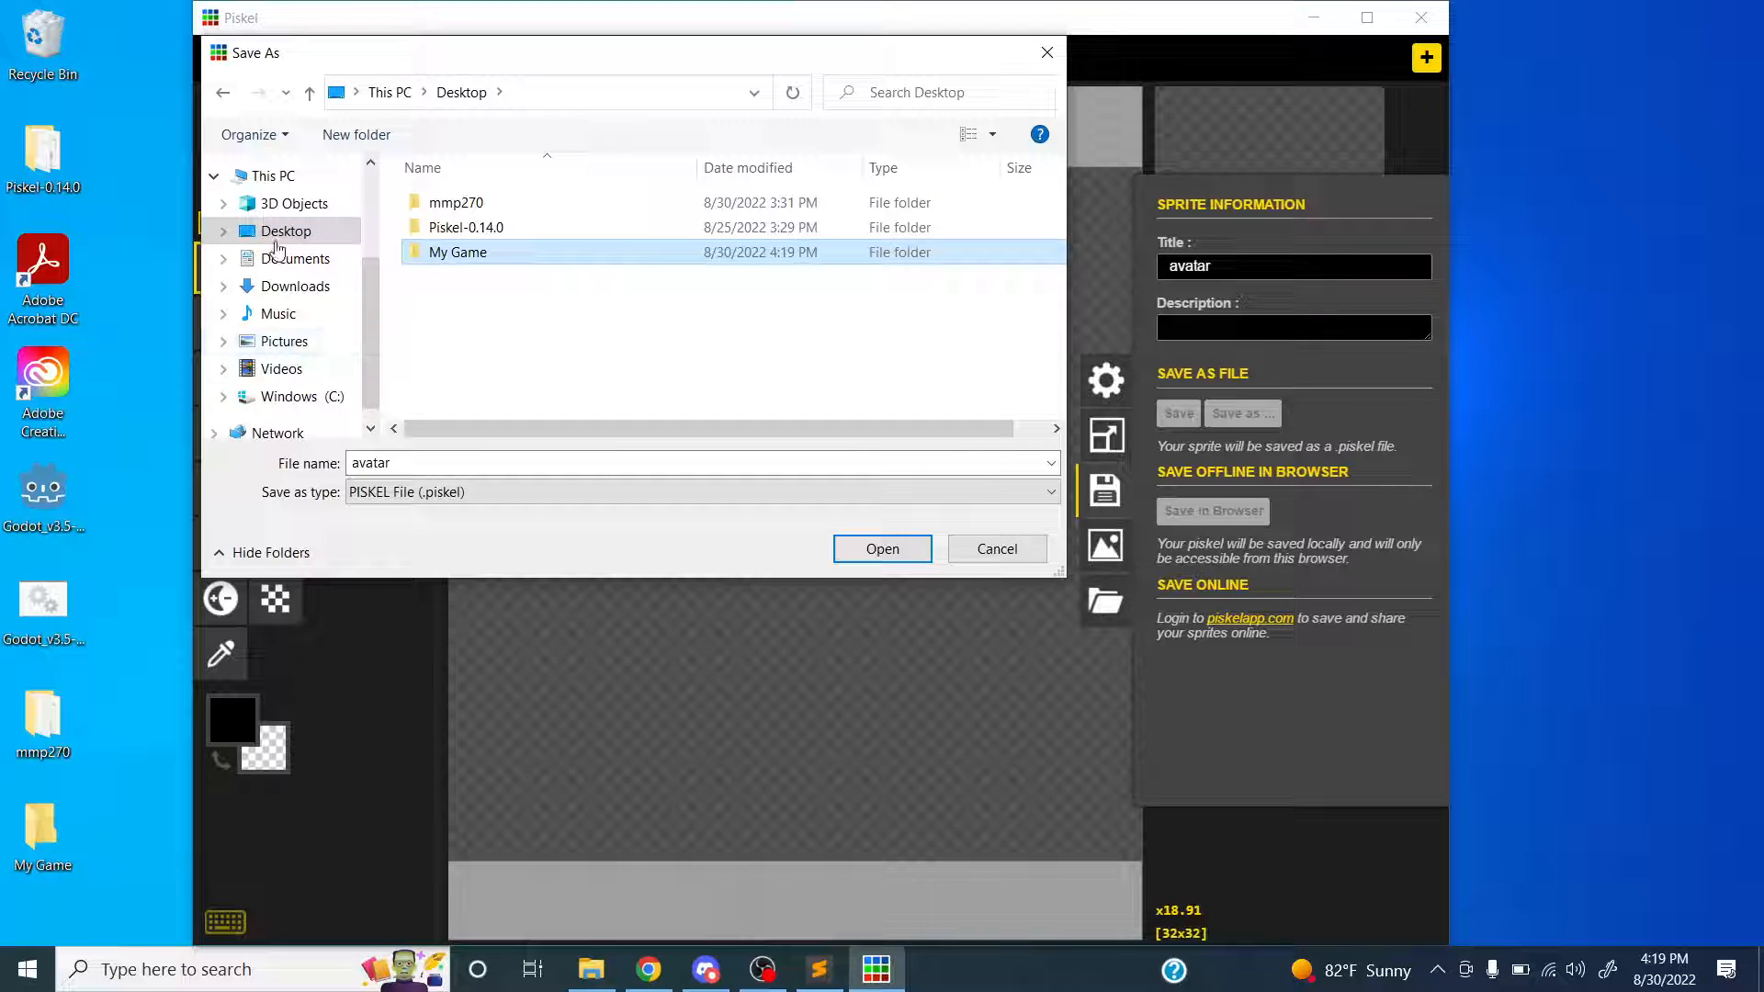
- Create an "Art" folder inside My Game and save the sprite in it as avatar in PISKEL format
{"action": "double_click", "coordinate": [471, 262]}
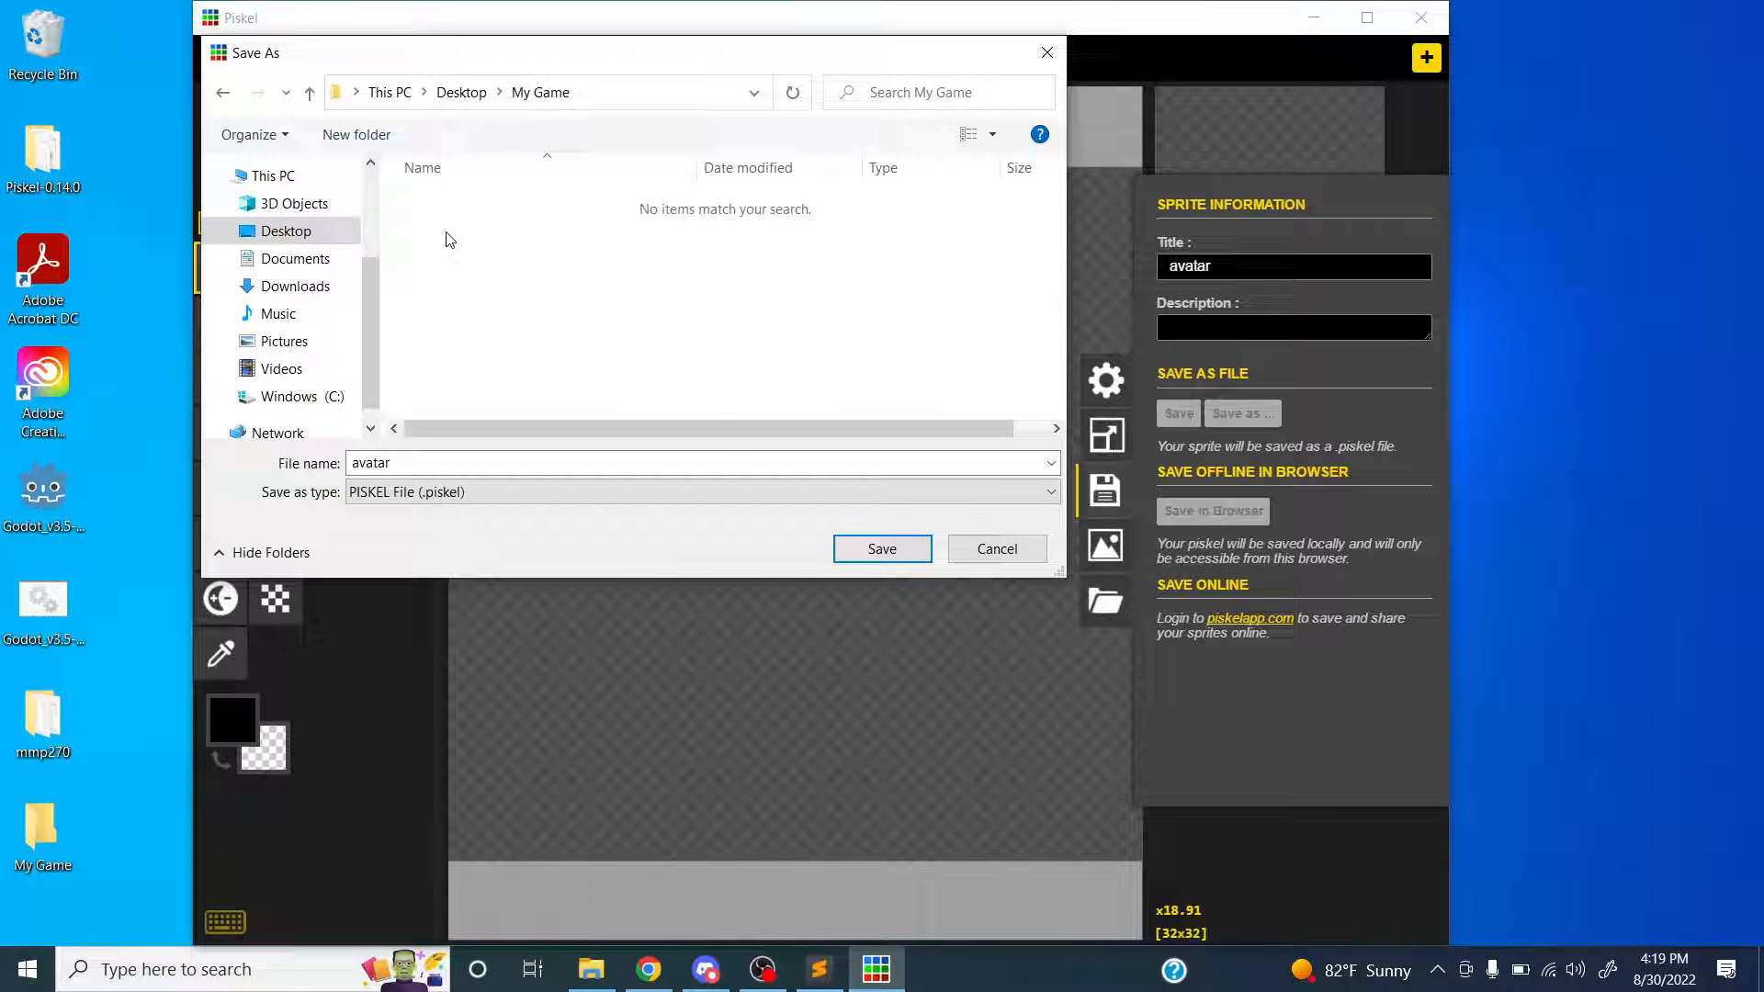
{"action": "right_click", "coordinate": [444, 234]}
{"action": "mouse_move", "coordinate": [560, 588]}
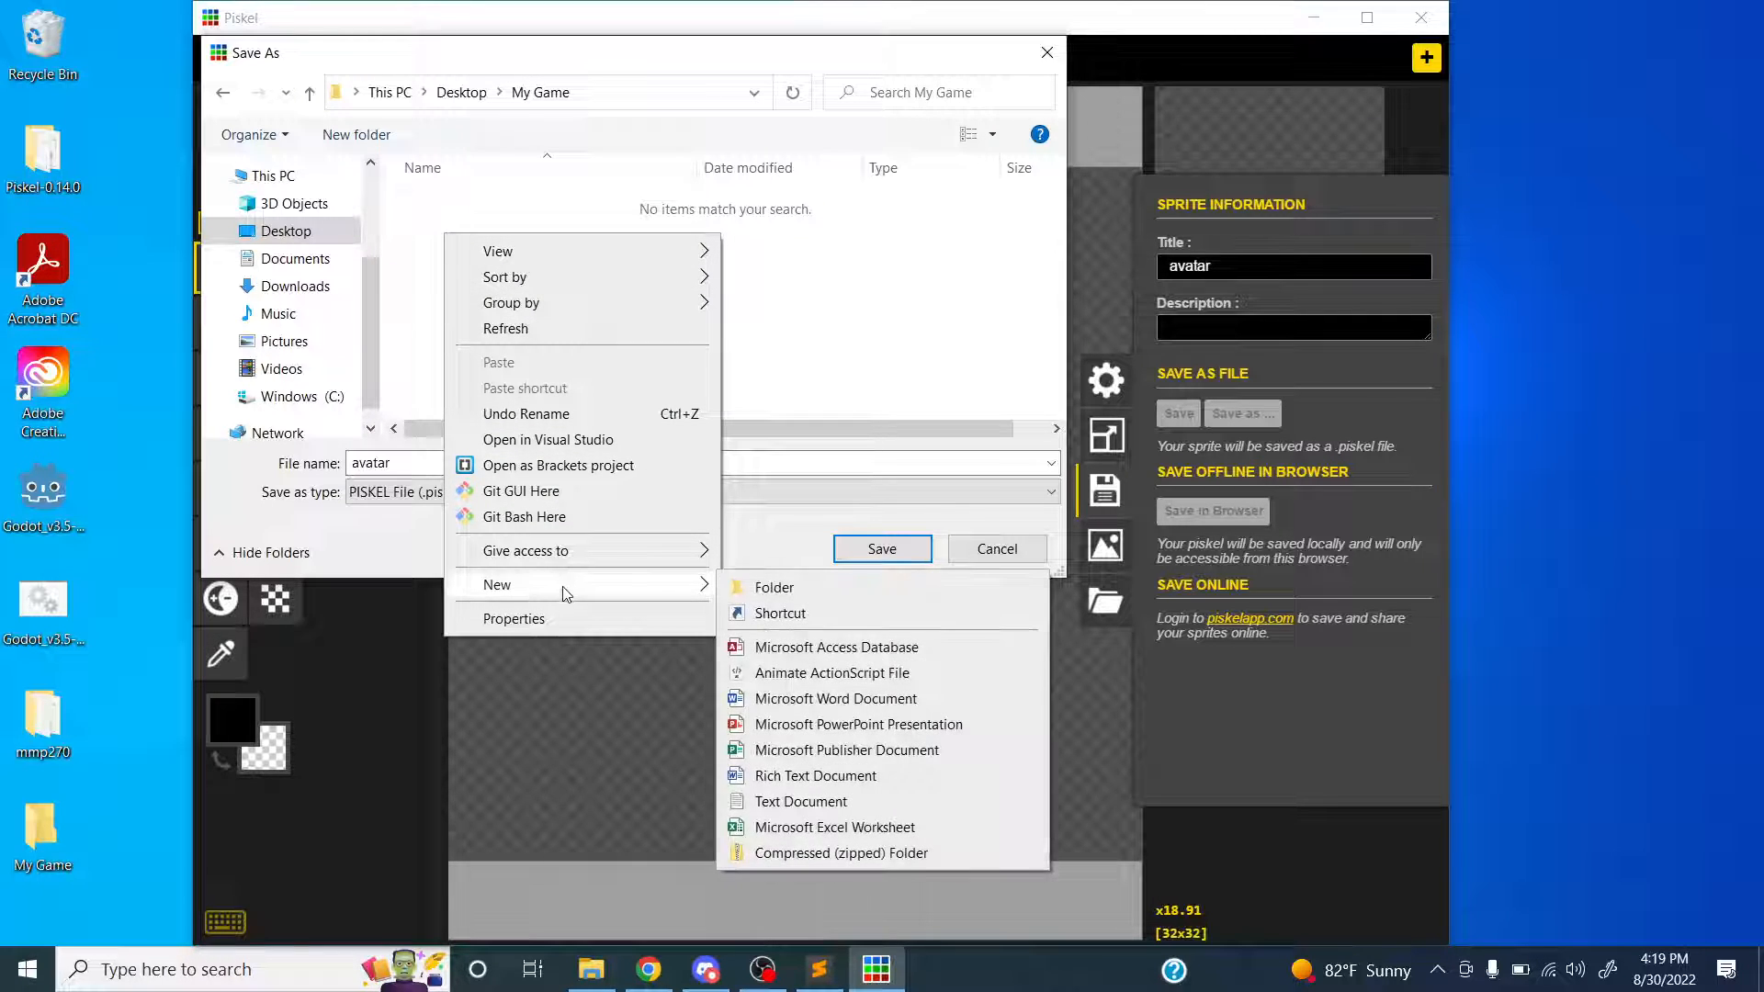
{"action": "left_click", "coordinate": [740, 584]}
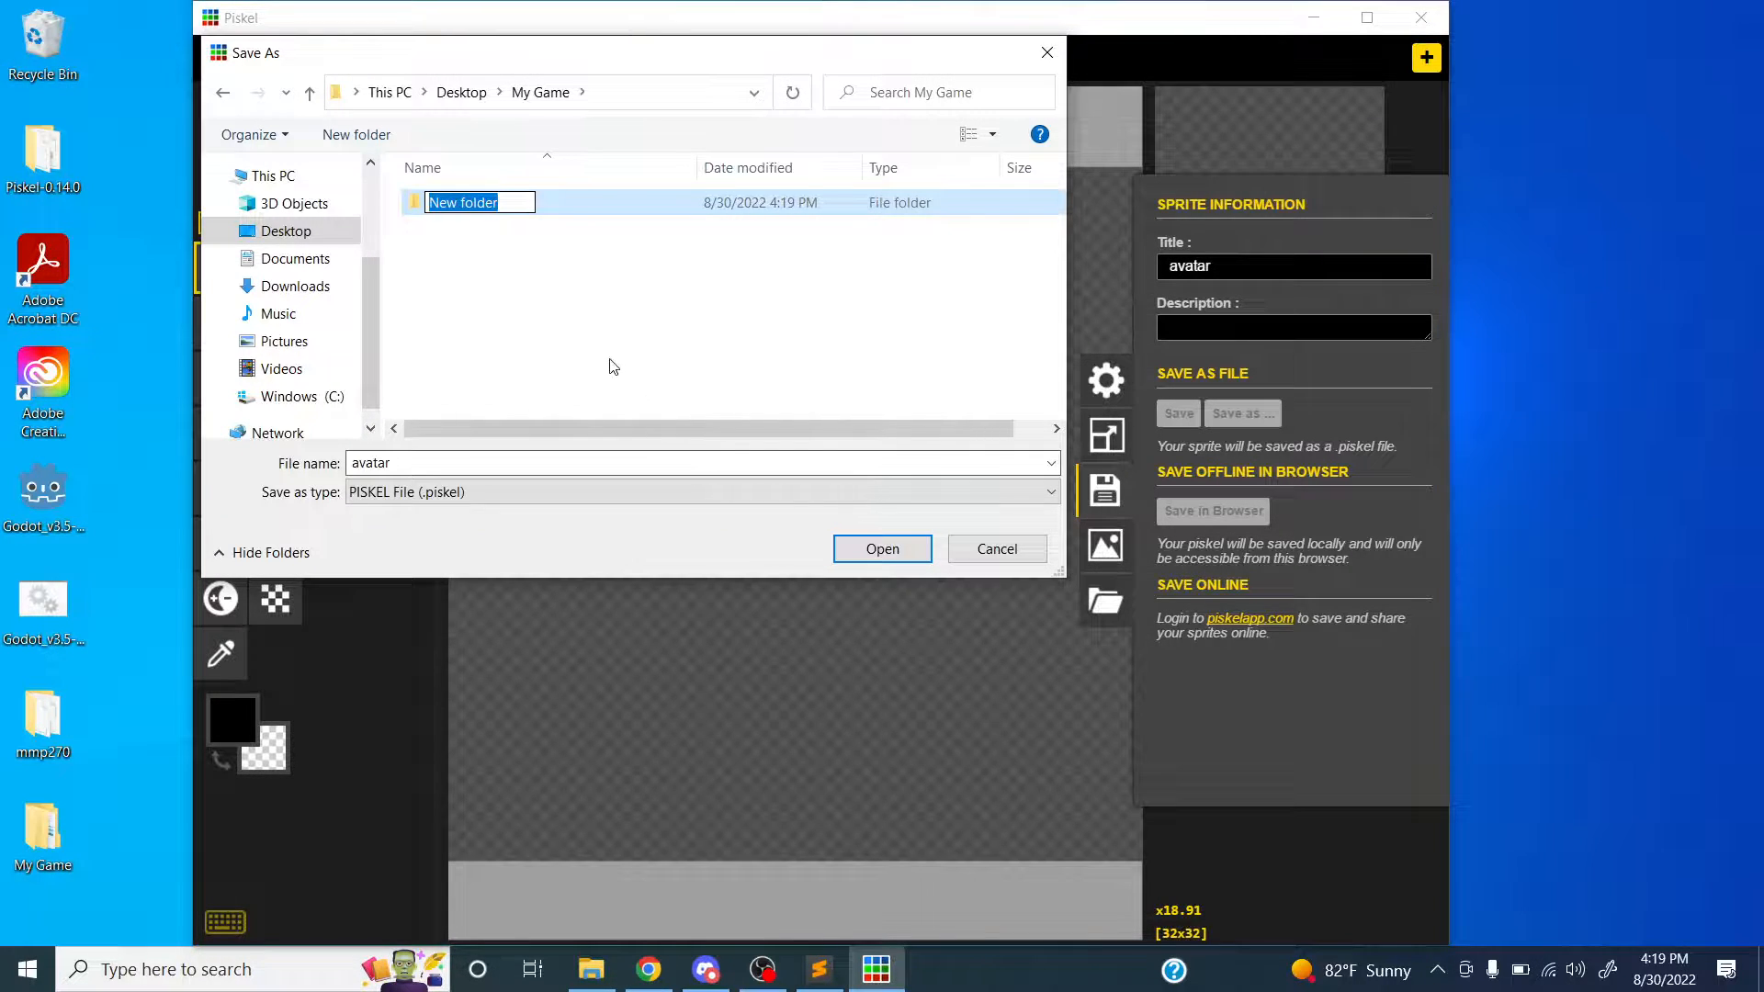
{"action": "type", "text": "Art"}
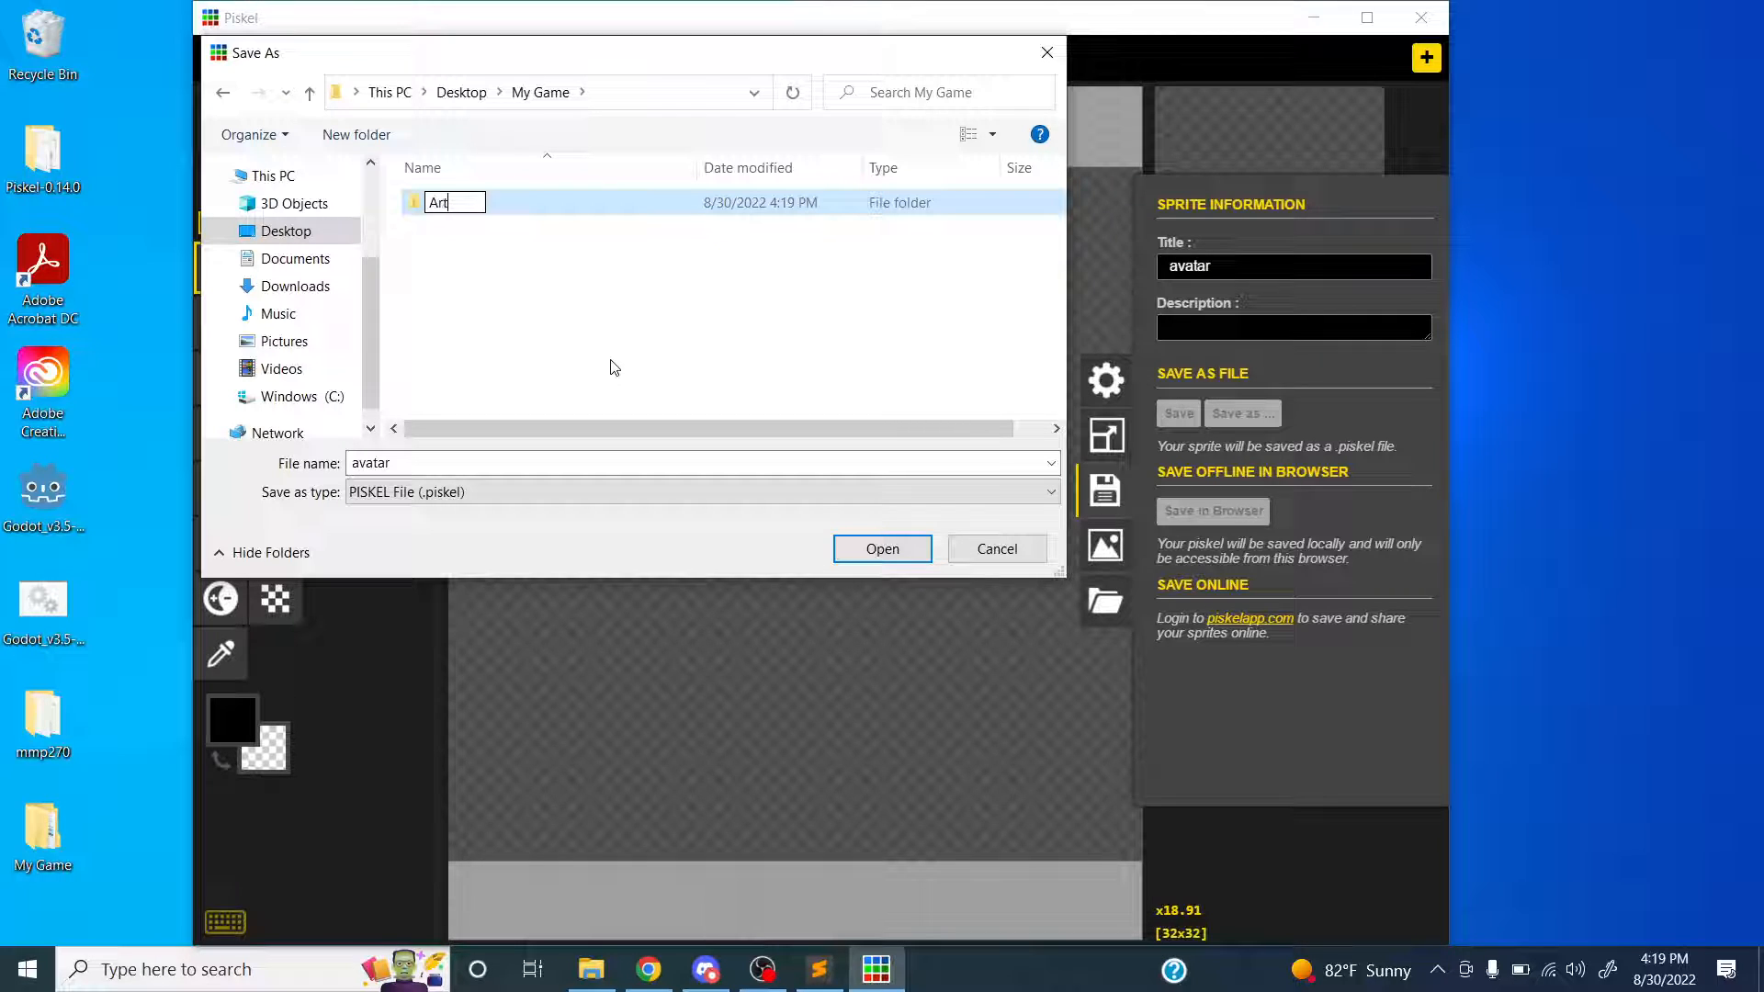
{"action": "key", "text": "Return"}
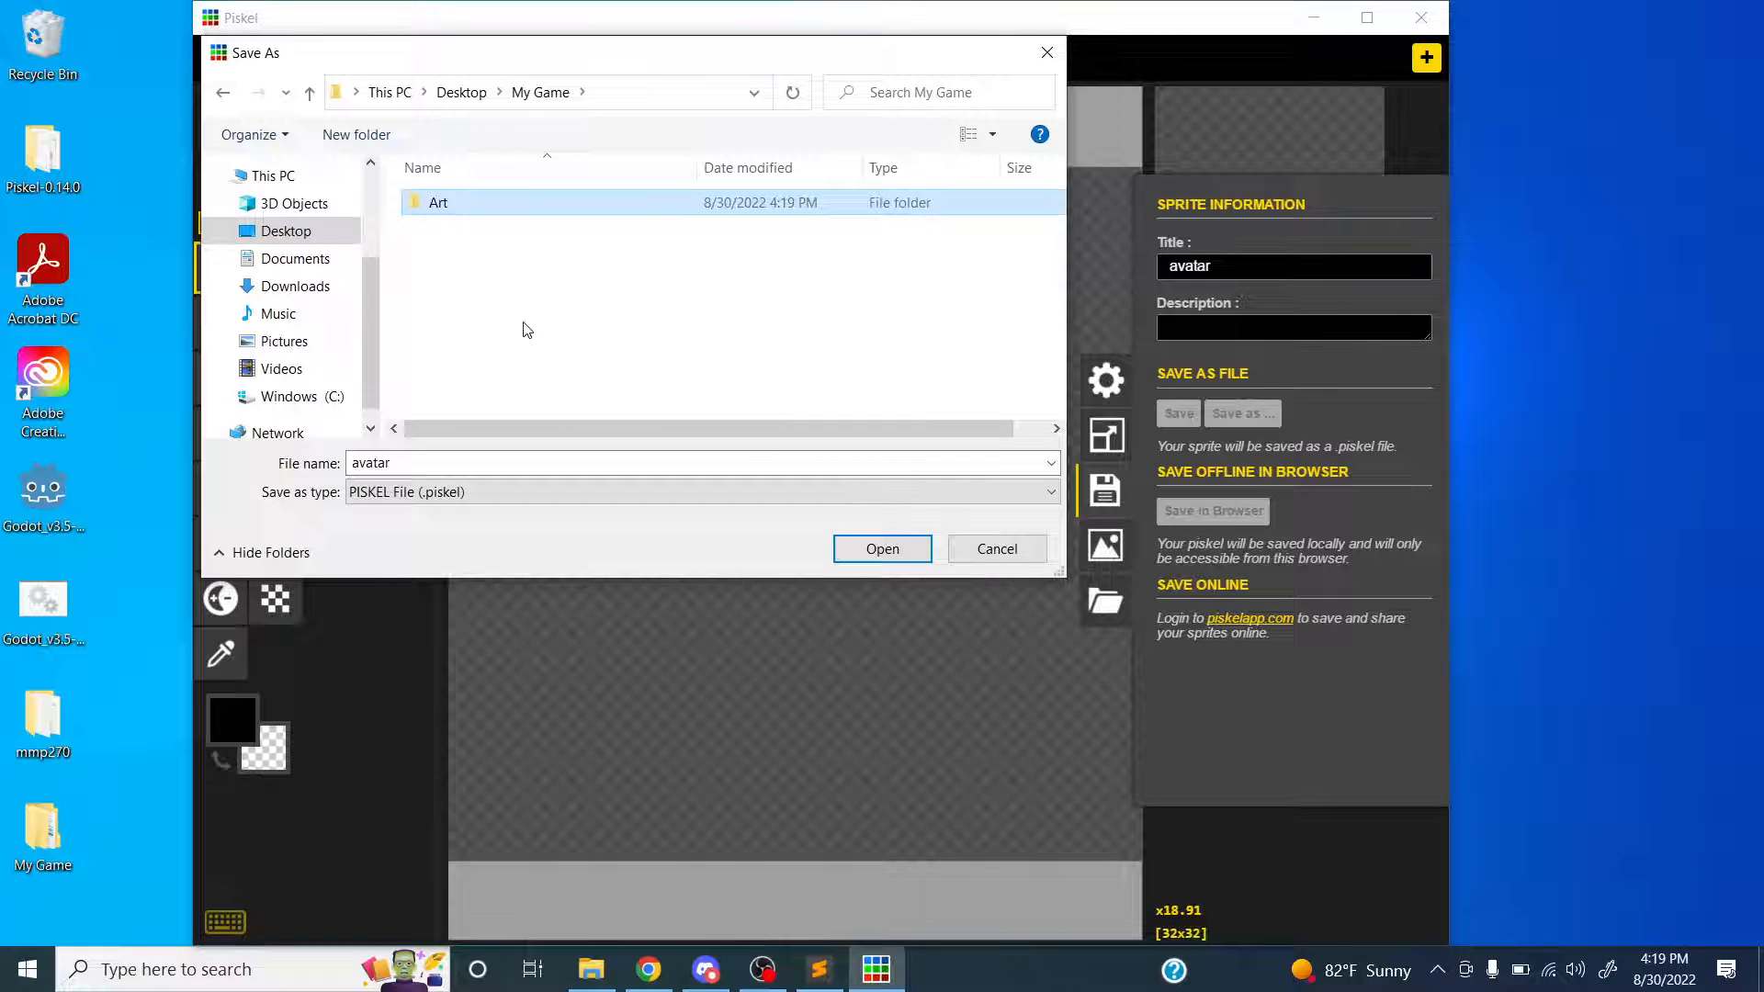
{"action": "double_click", "coordinate": [448, 206]}
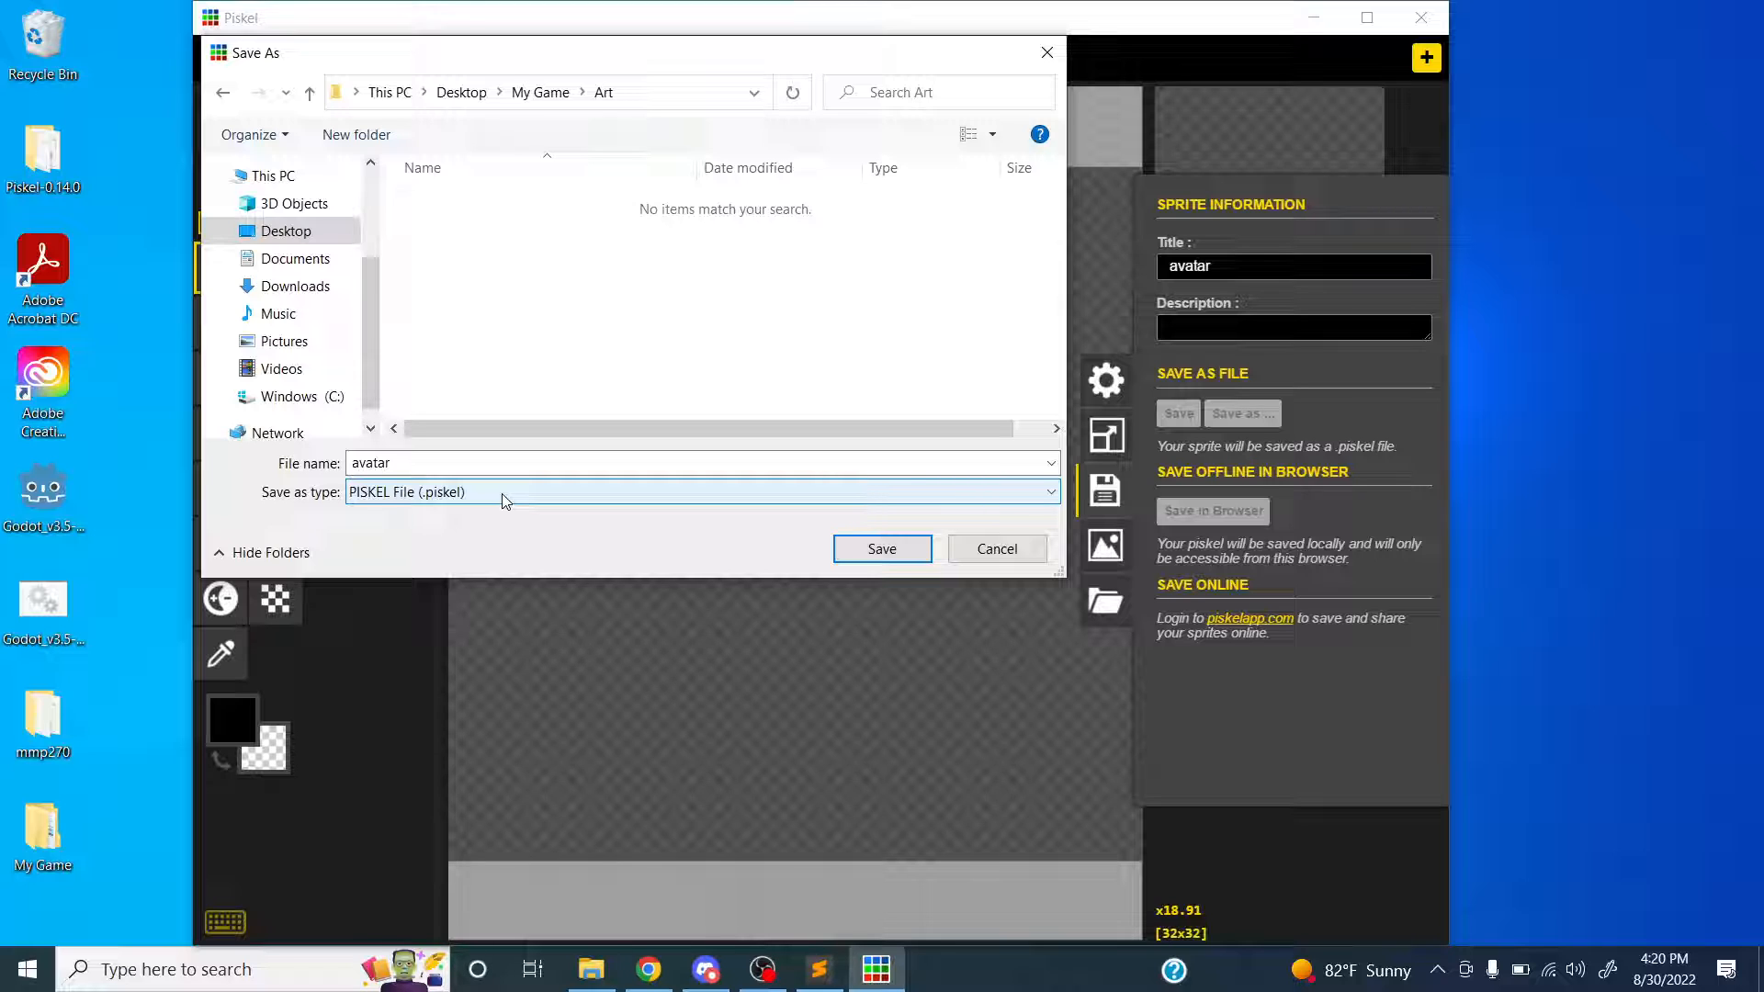
{"action": "left_click", "coordinate": [891, 548]}
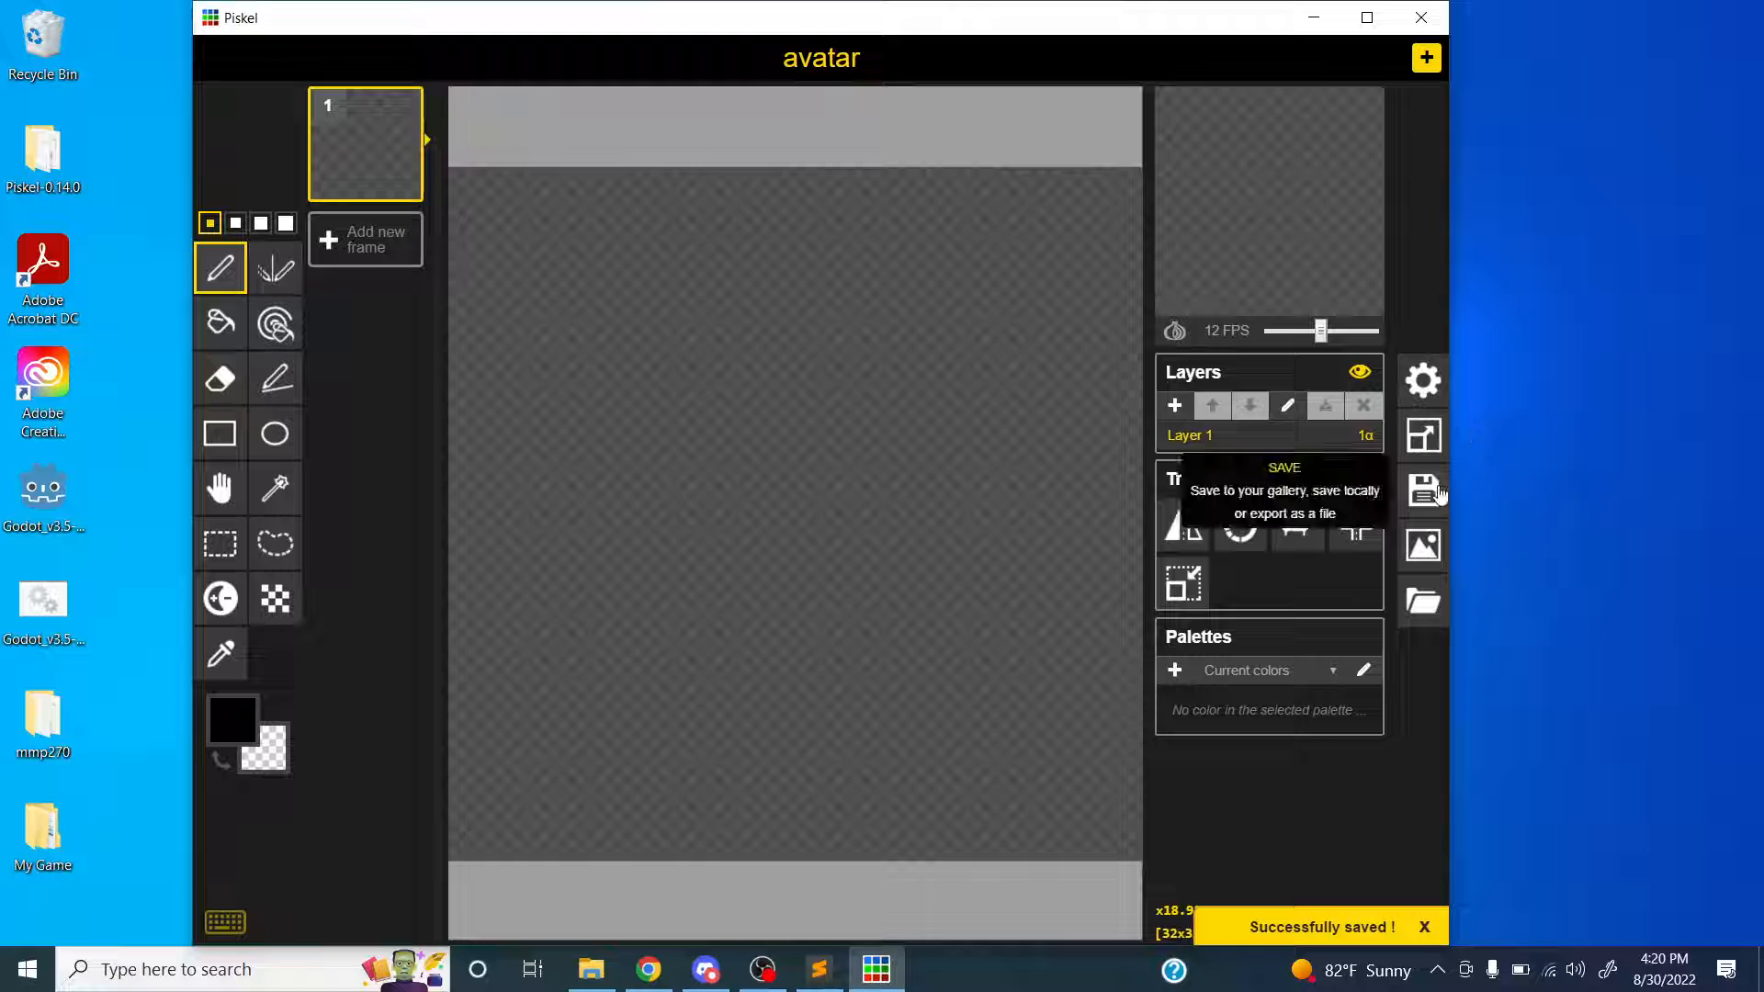
- Enable the canvas grid with the thickest grid size and a spacing that divides the canvas into quarters
{"action": "left_click", "coordinate": [1420, 384]}
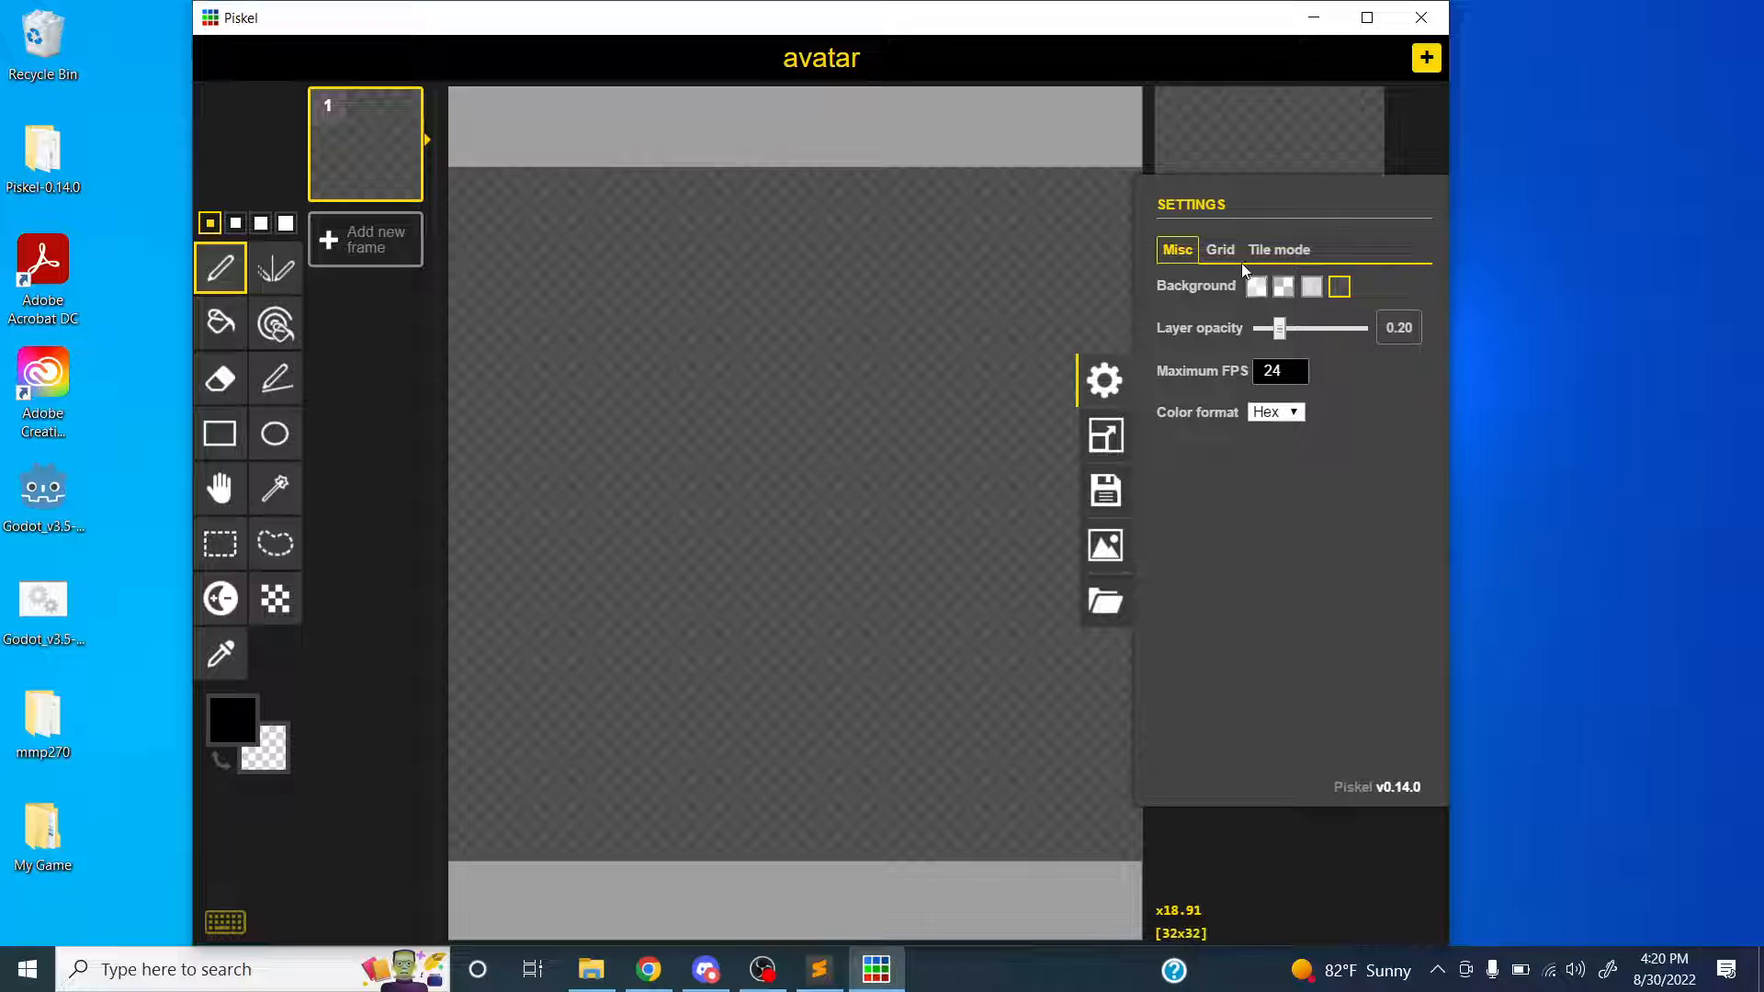
{"action": "left_click", "coordinate": [1218, 253]}
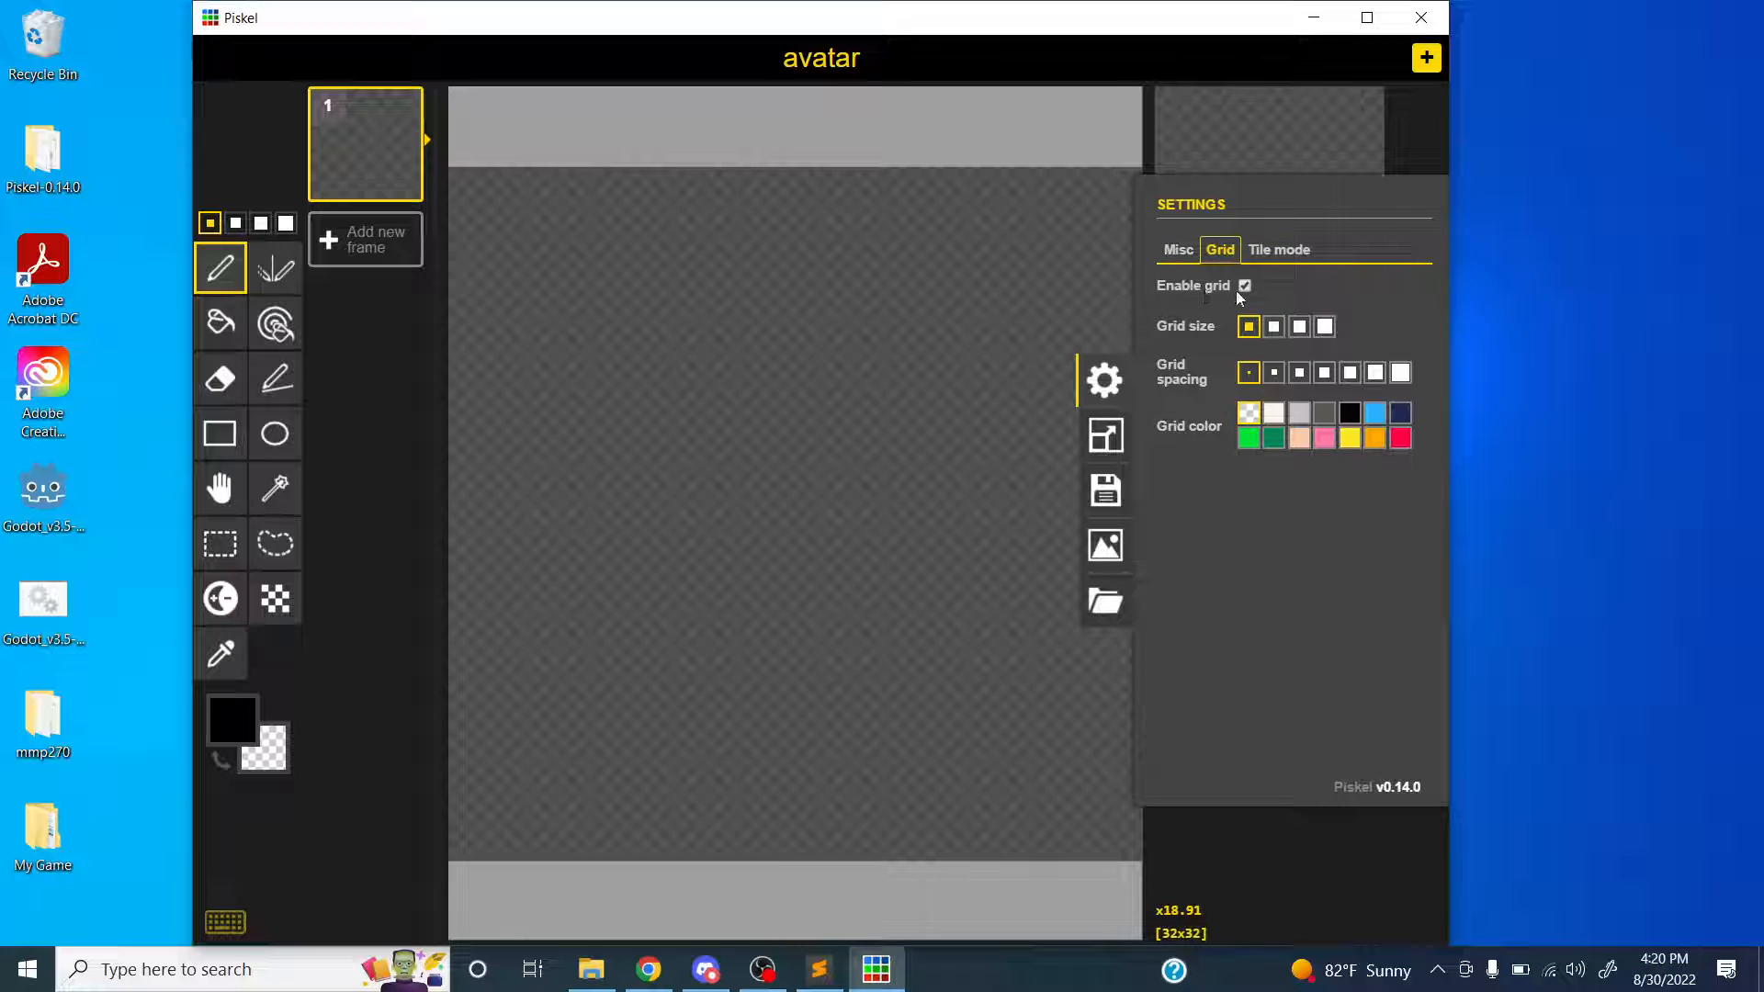
{"action": "left_click", "coordinate": [1245, 285]}
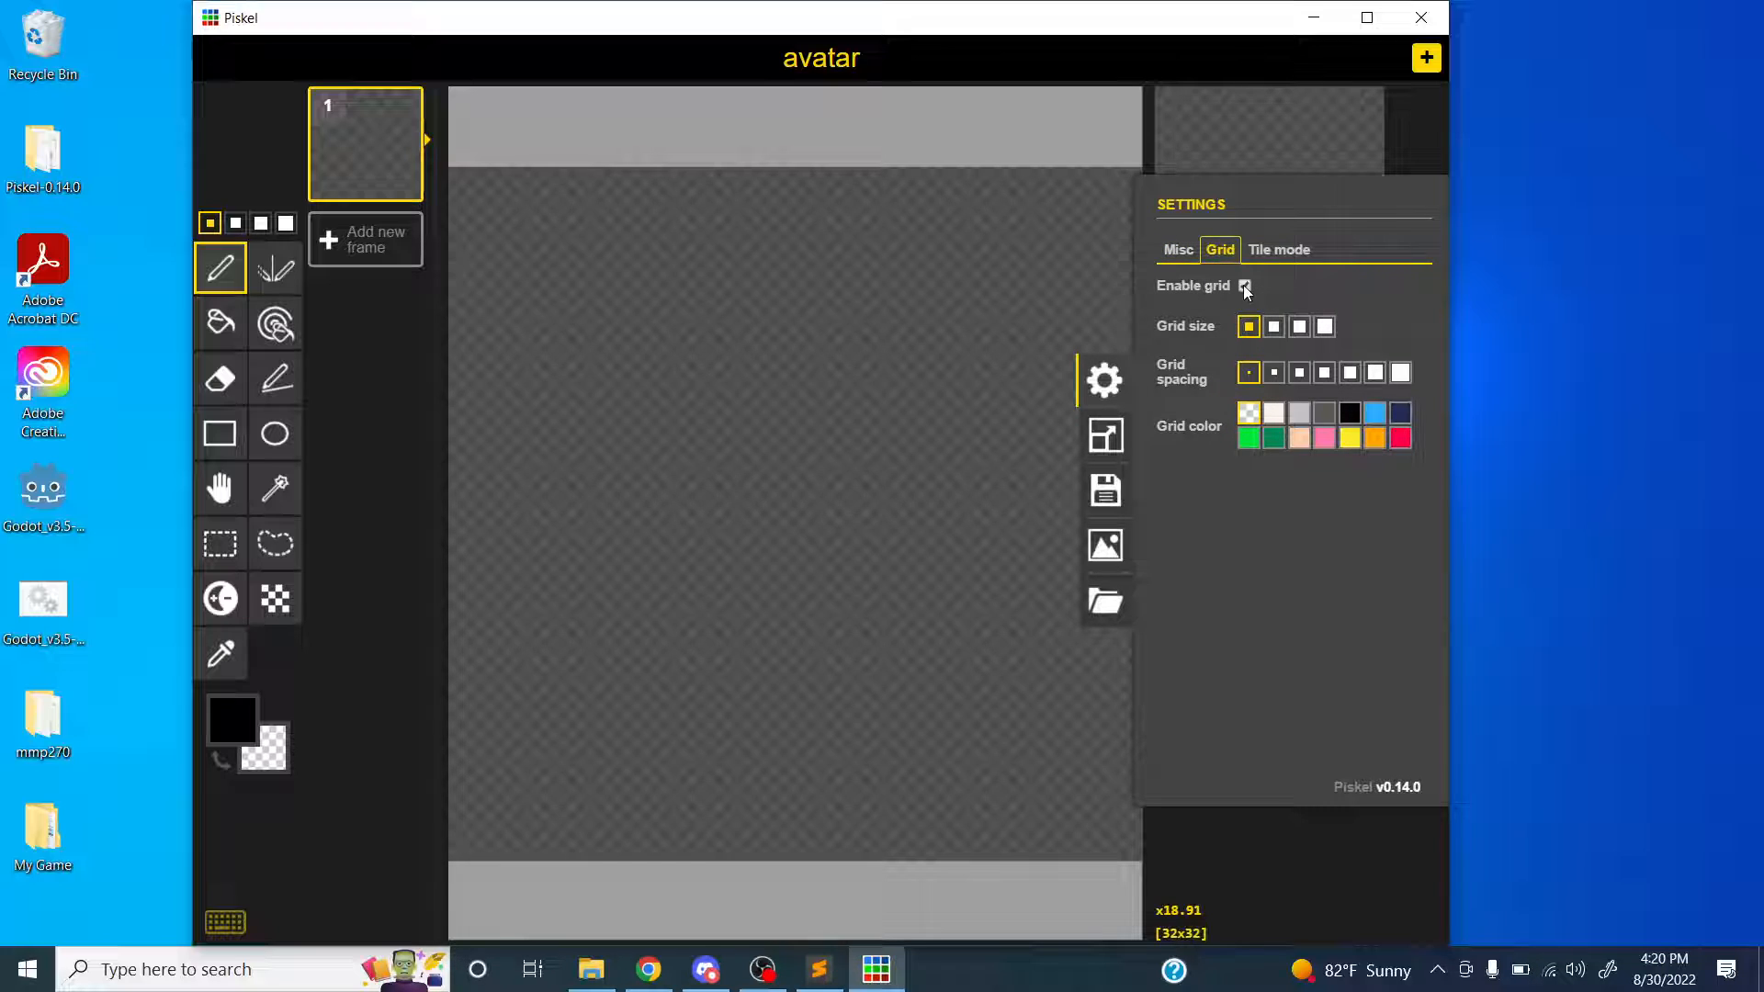
{"action": "left_click", "coordinate": [1324, 327]}
{"action": "left_click", "coordinate": [1350, 373]}
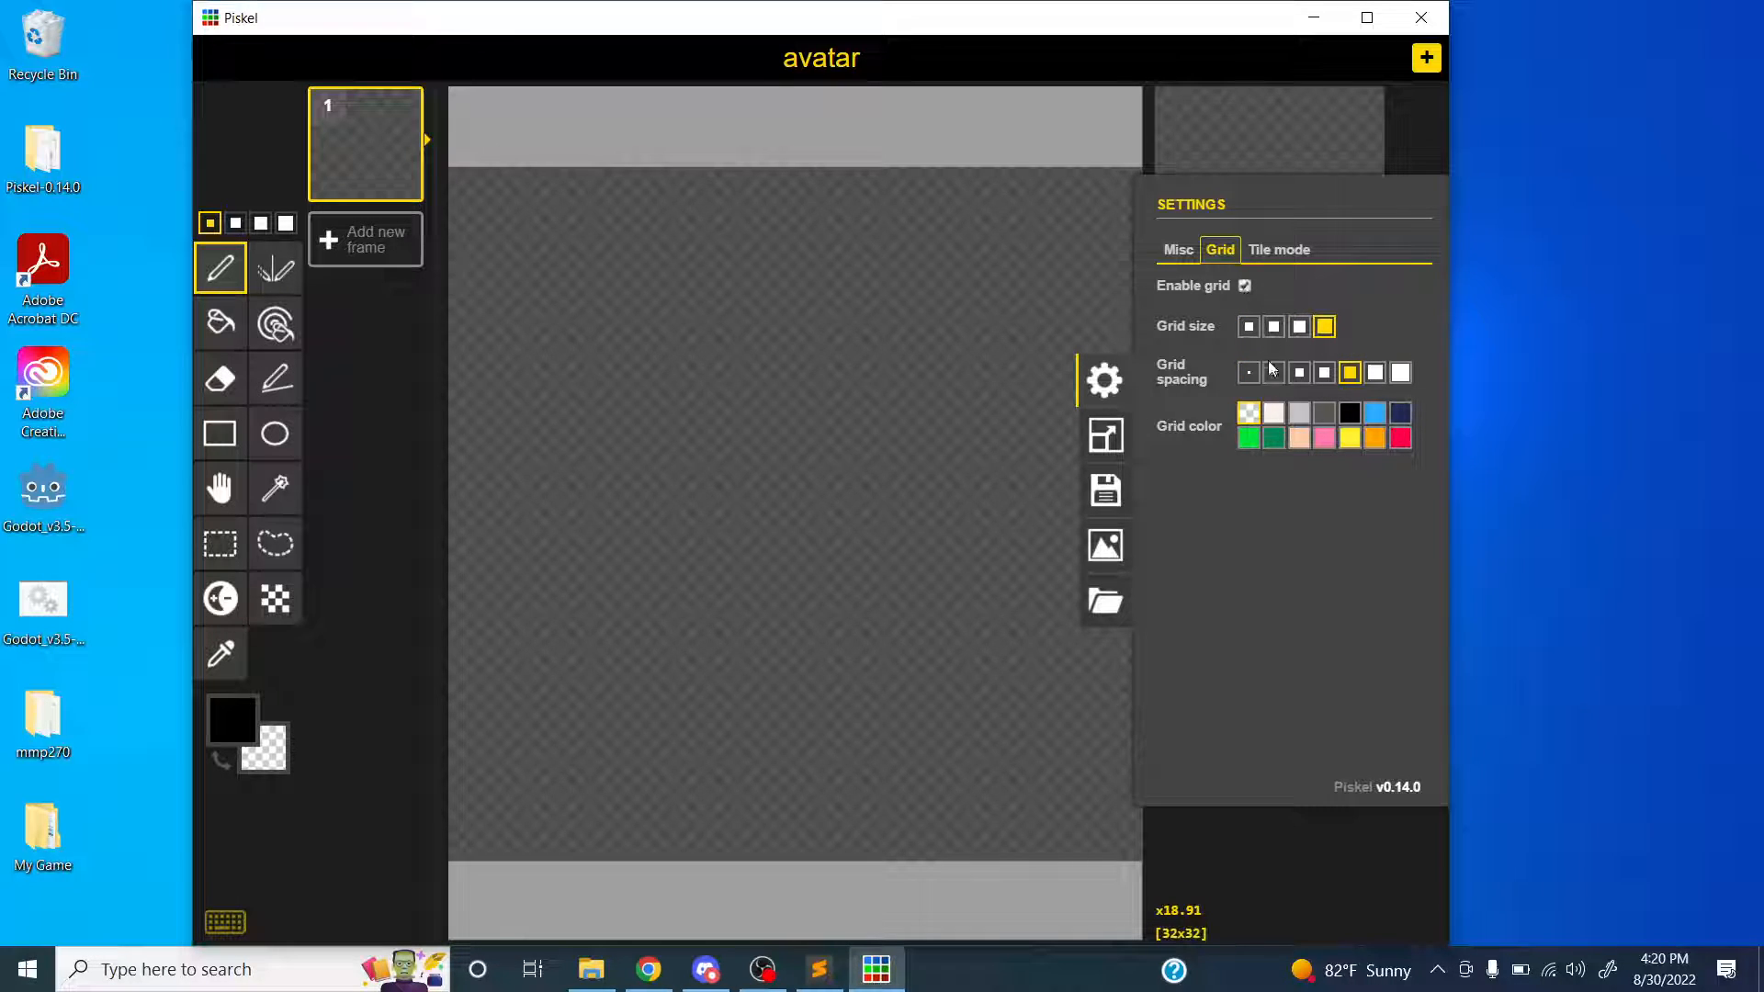
- Try dark green, white and grey grid colours, and settle on pink
{"action": "left_click", "coordinate": [1282, 436]}
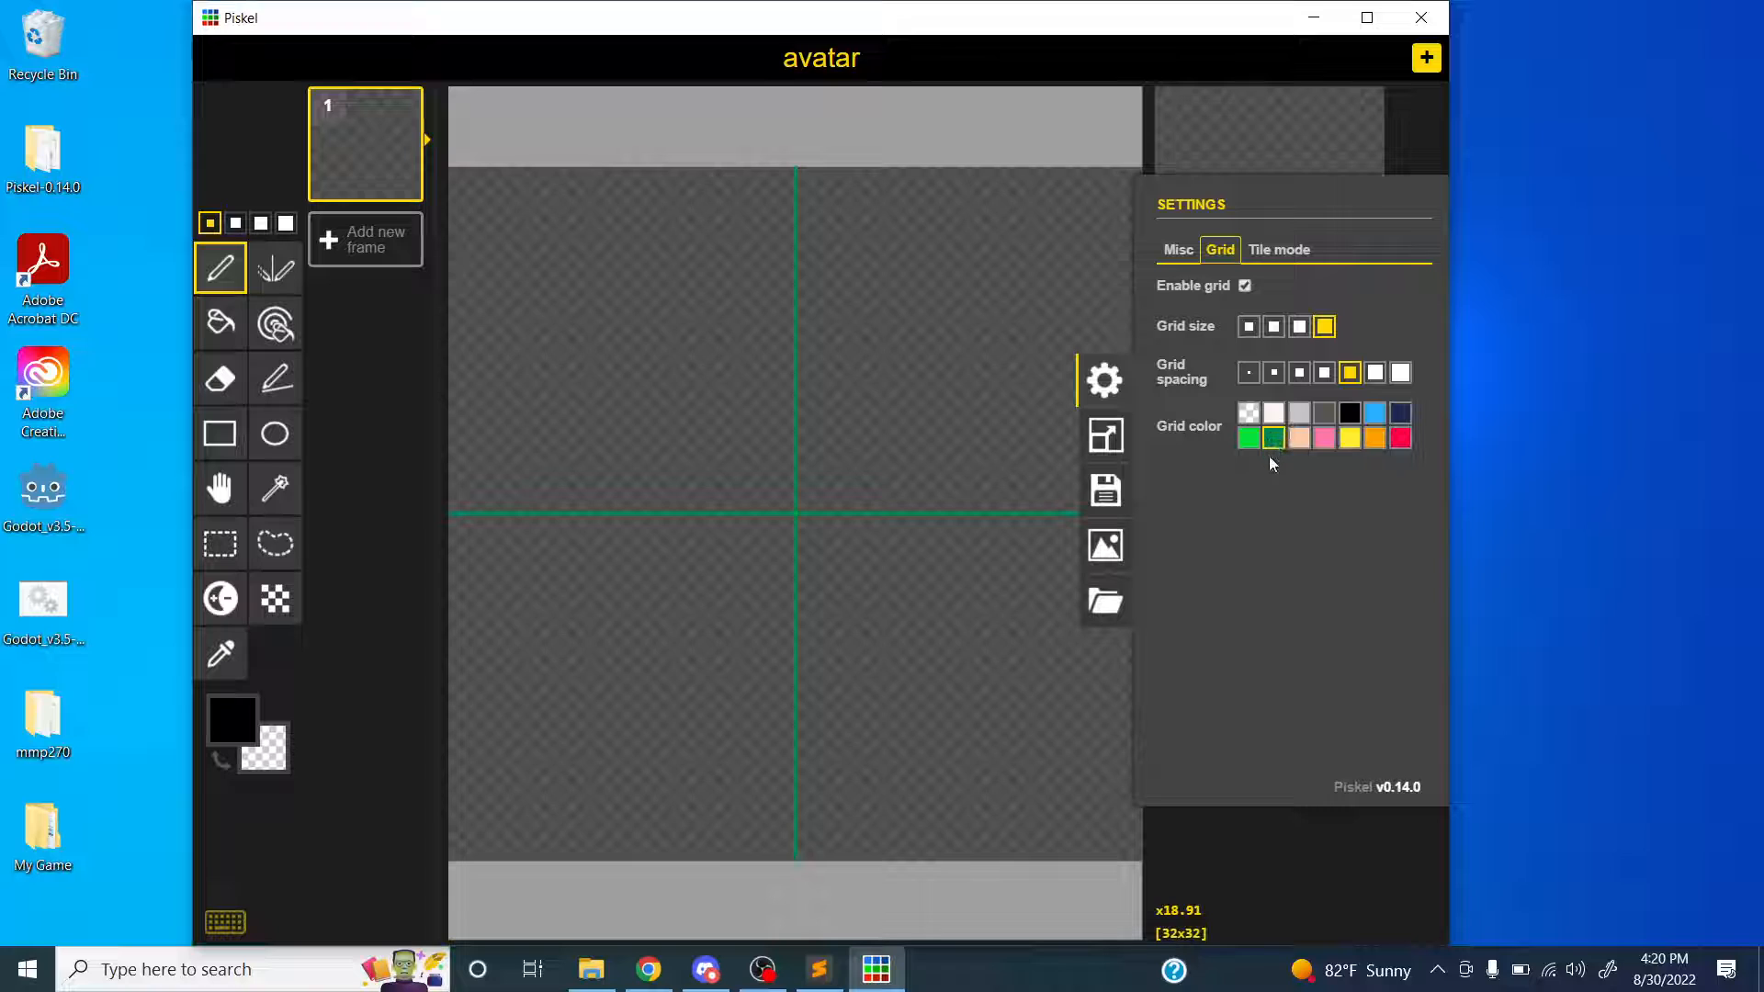
{"action": "left_click", "coordinate": [1273, 412]}
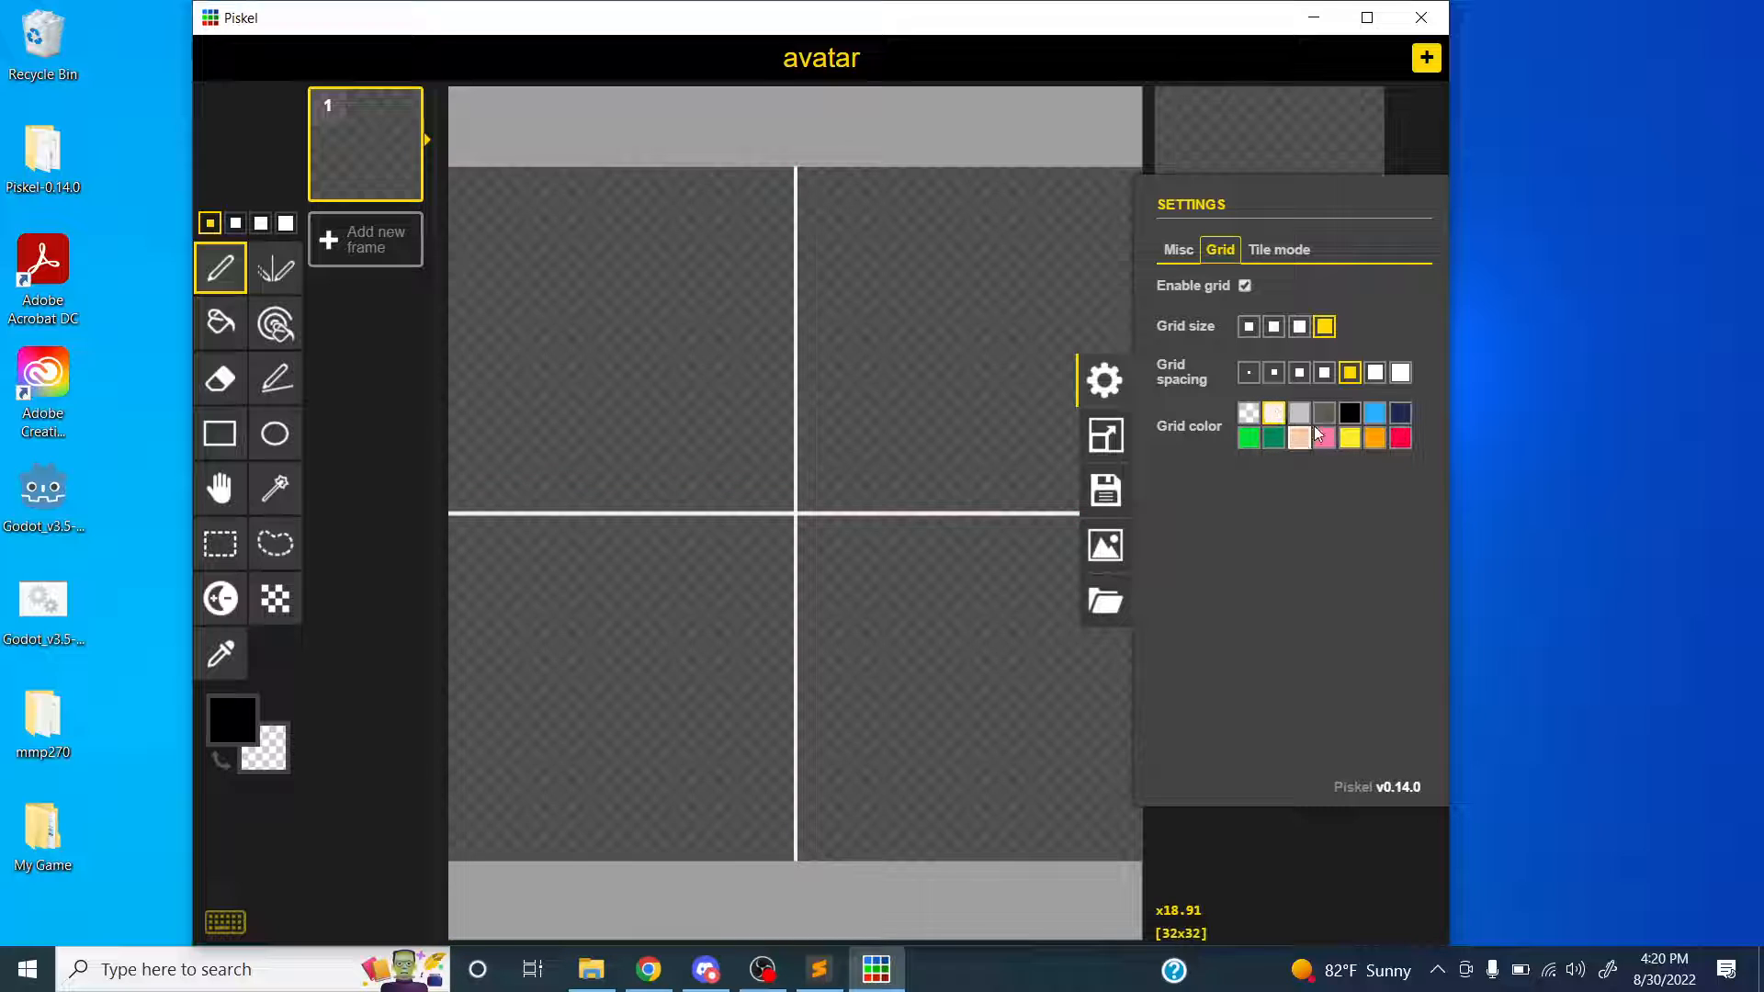
{"action": "left_click", "coordinate": [1299, 412]}
{"action": "left_click", "coordinate": [1324, 413]}
{"action": "left_click", "coordinate": [1324, 437]}
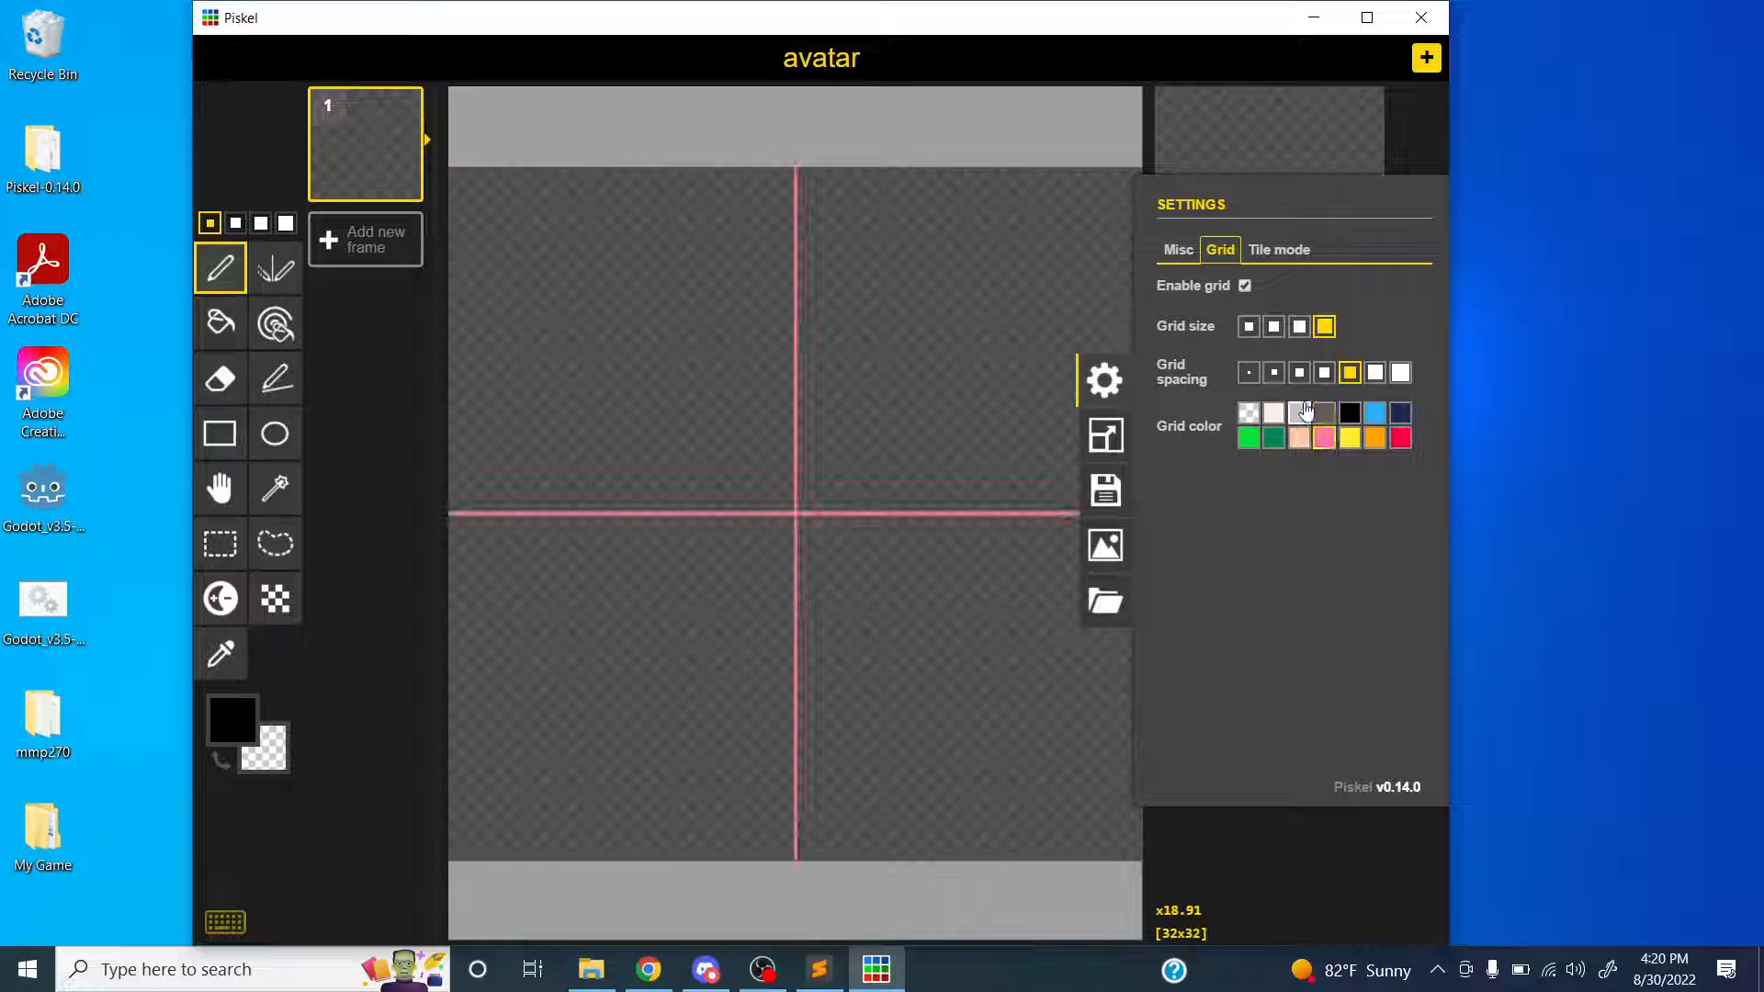
- Reduce the grid spacing stepwise to 2 px, and turn the grid off
{"action": "left_click", "coordinate": [1324, 373]}
{"action": "left_click", "coordinate": [1299, 372]}
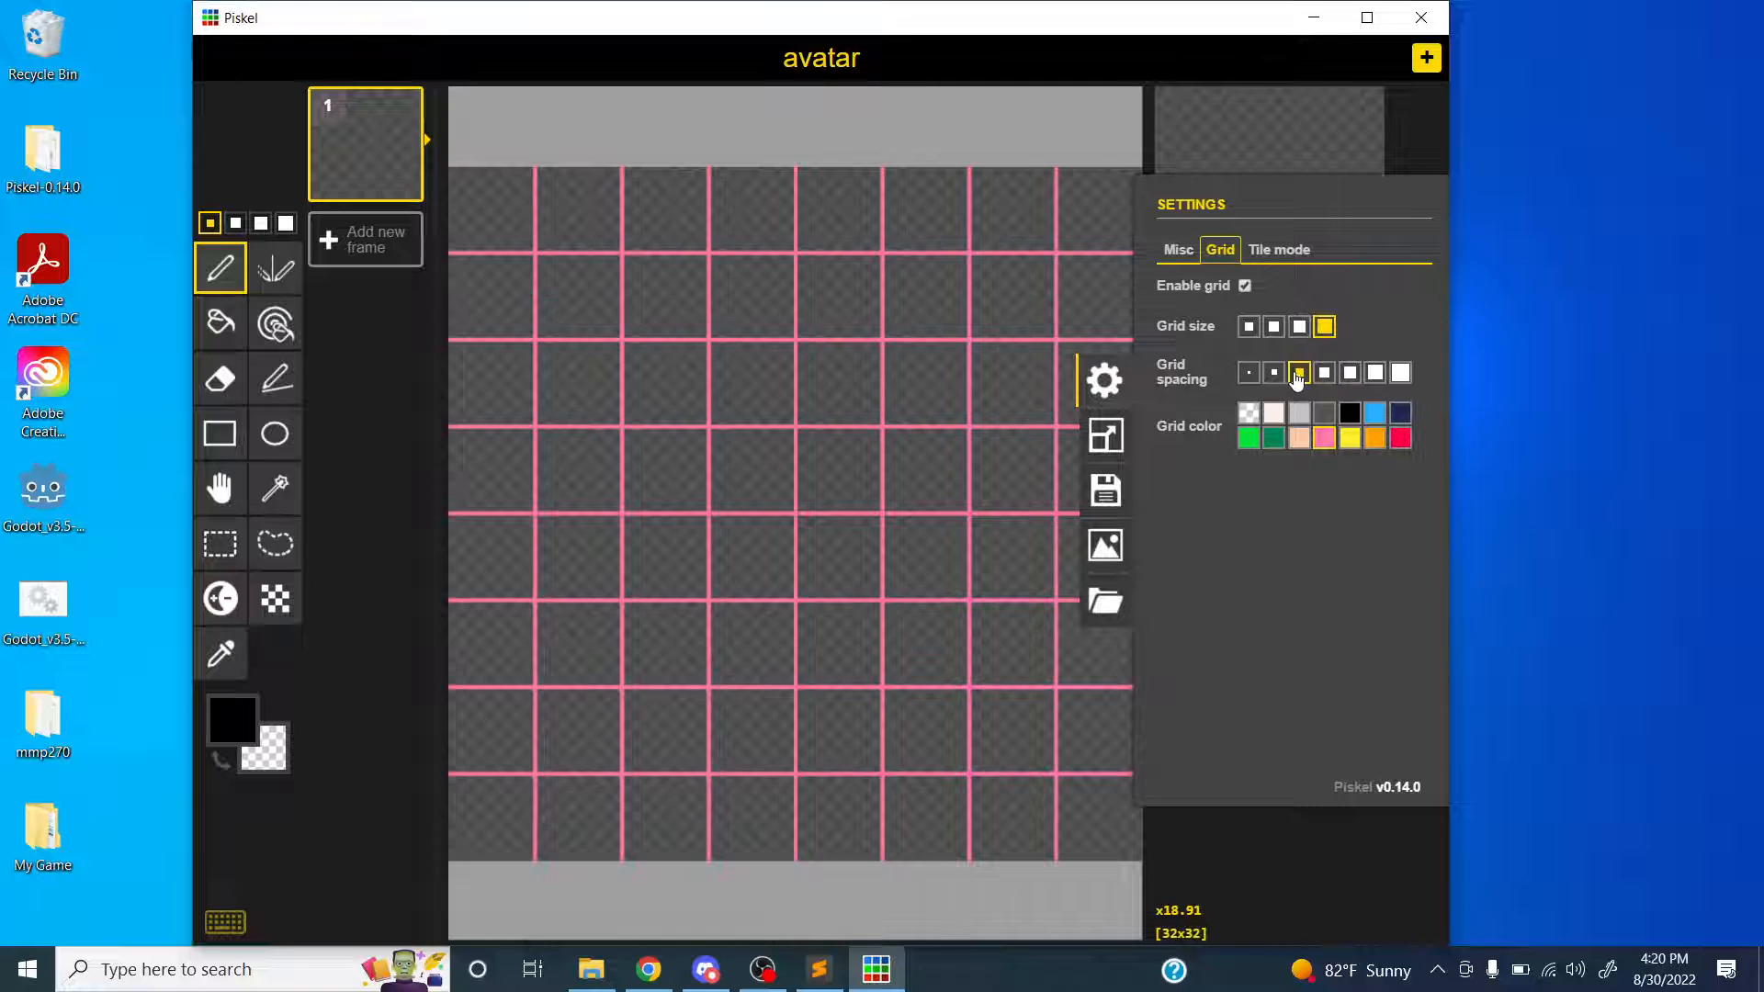
{"action": "left_click", "coordinate": [1275, 374]}
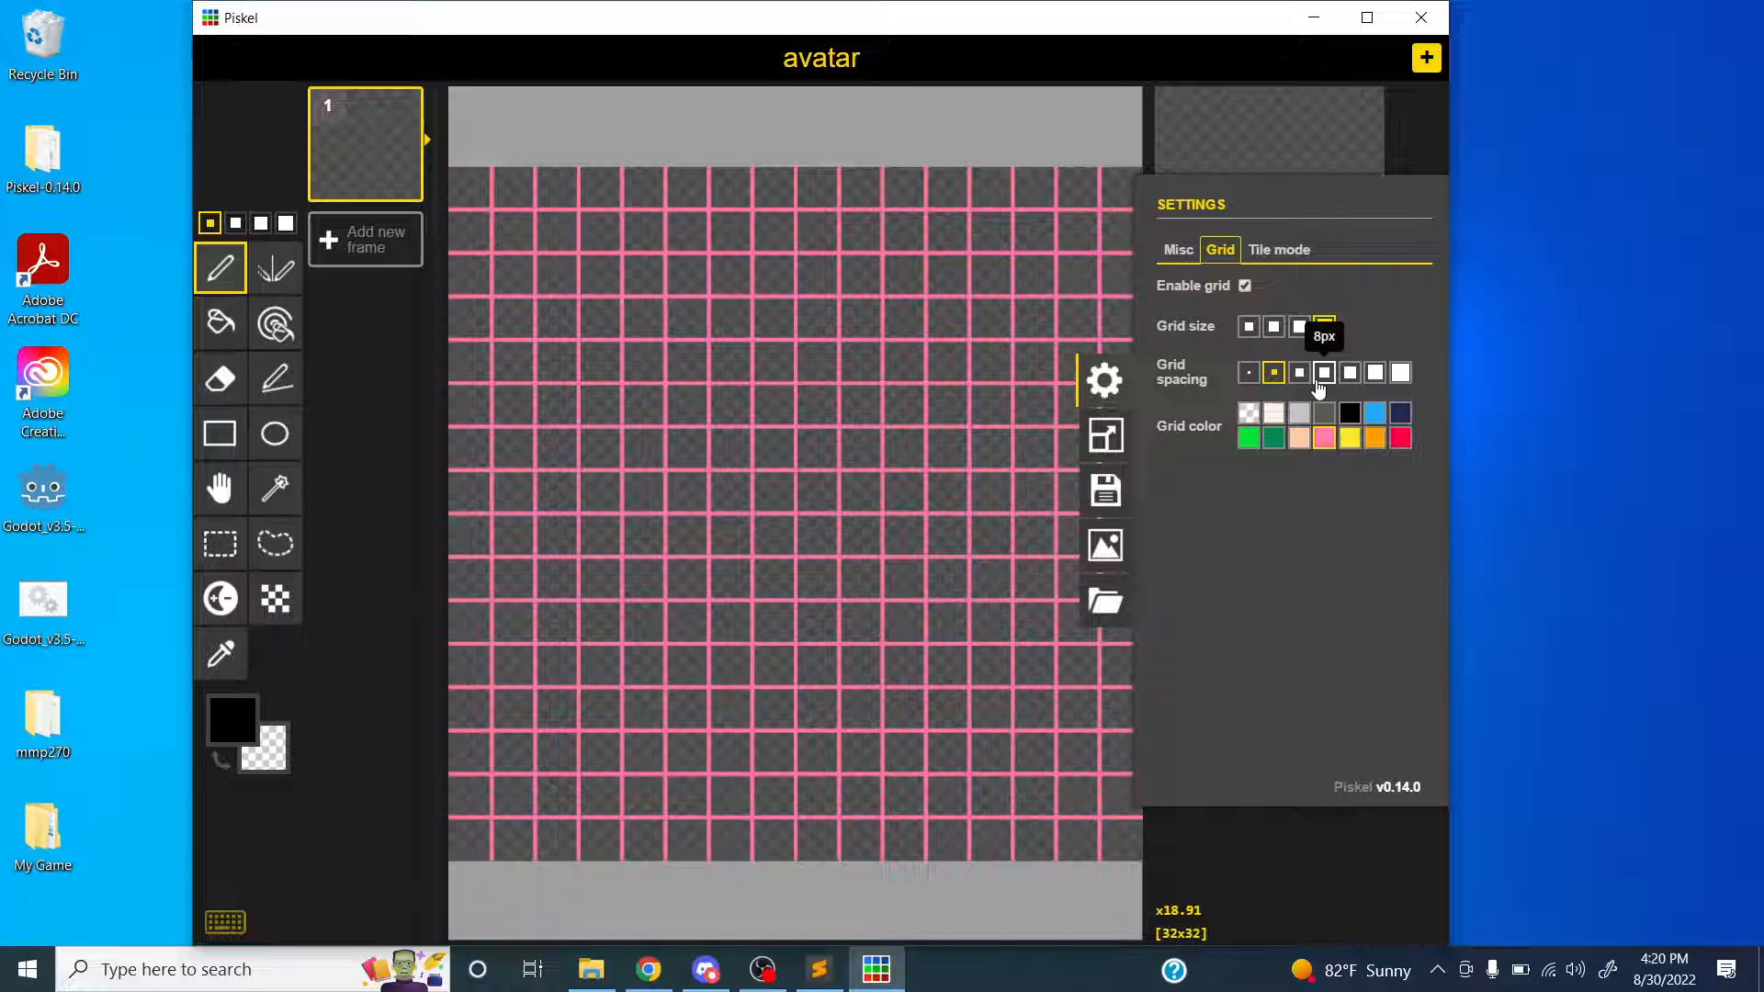
{"action": "left_click", "coordinate": [1245, 286]}
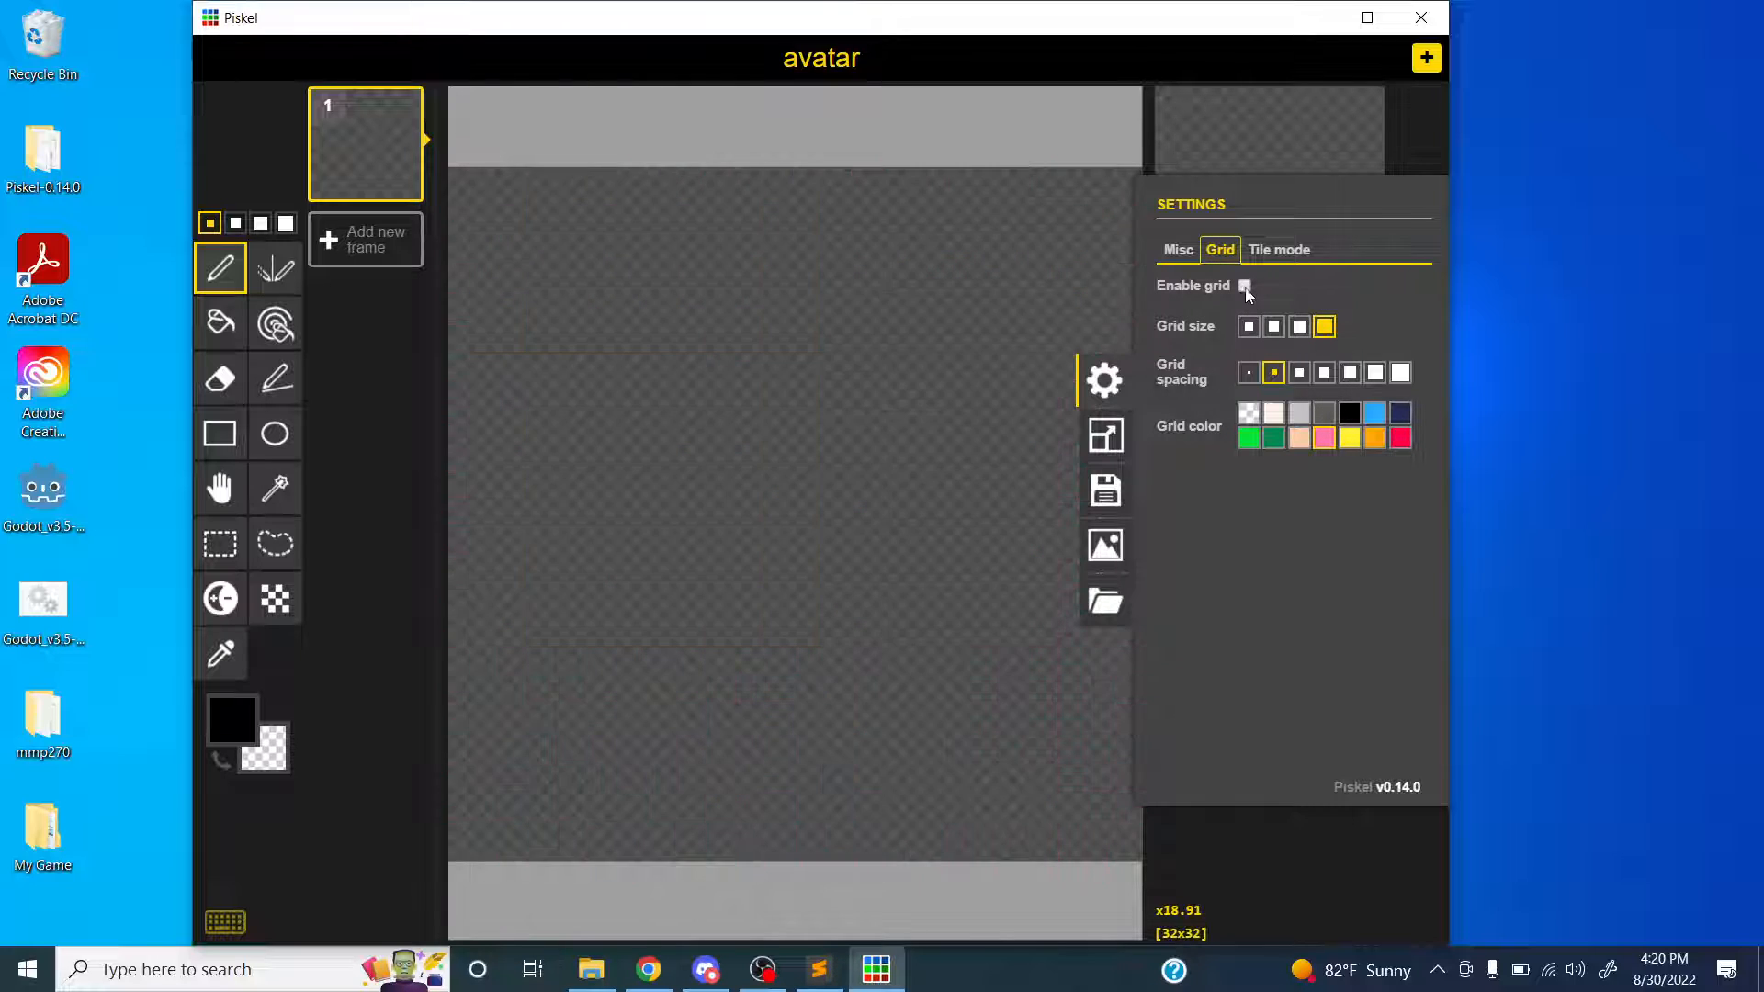
- Review the tile mode settings and the miscellaneous settings
{"action": "left_click", "coordinate": [1280, 250]}
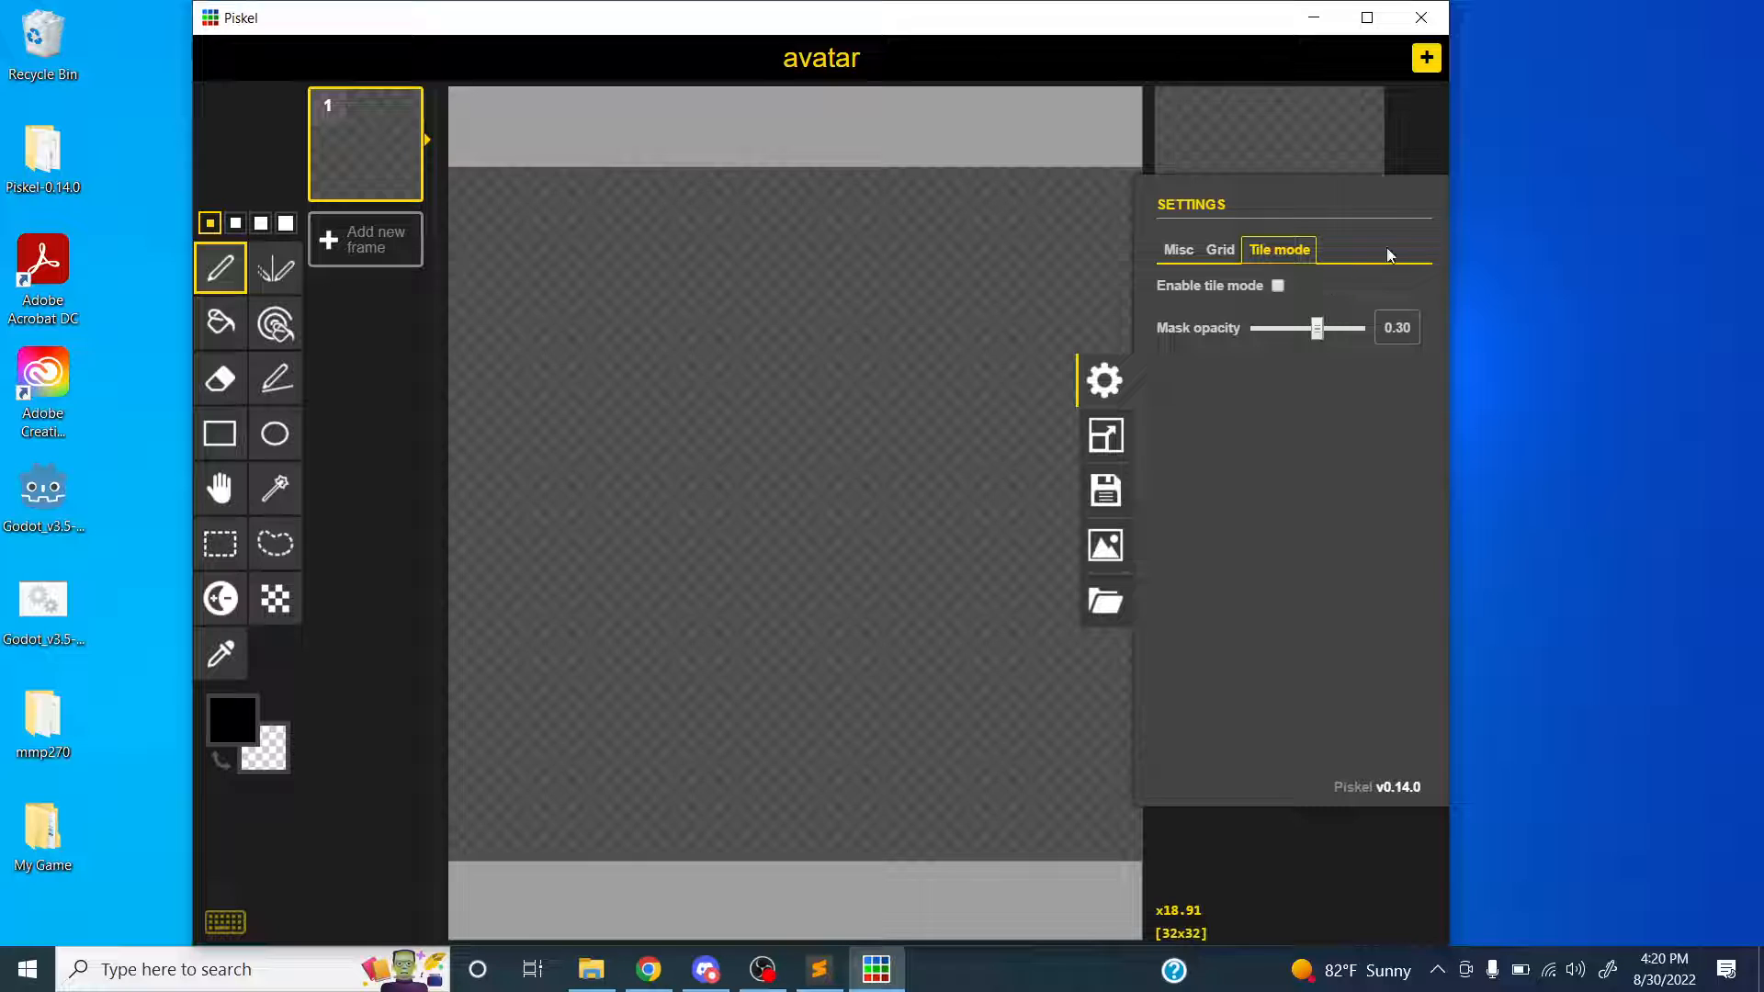
{"action": "left_click", "coordinate": [1180, 269]}
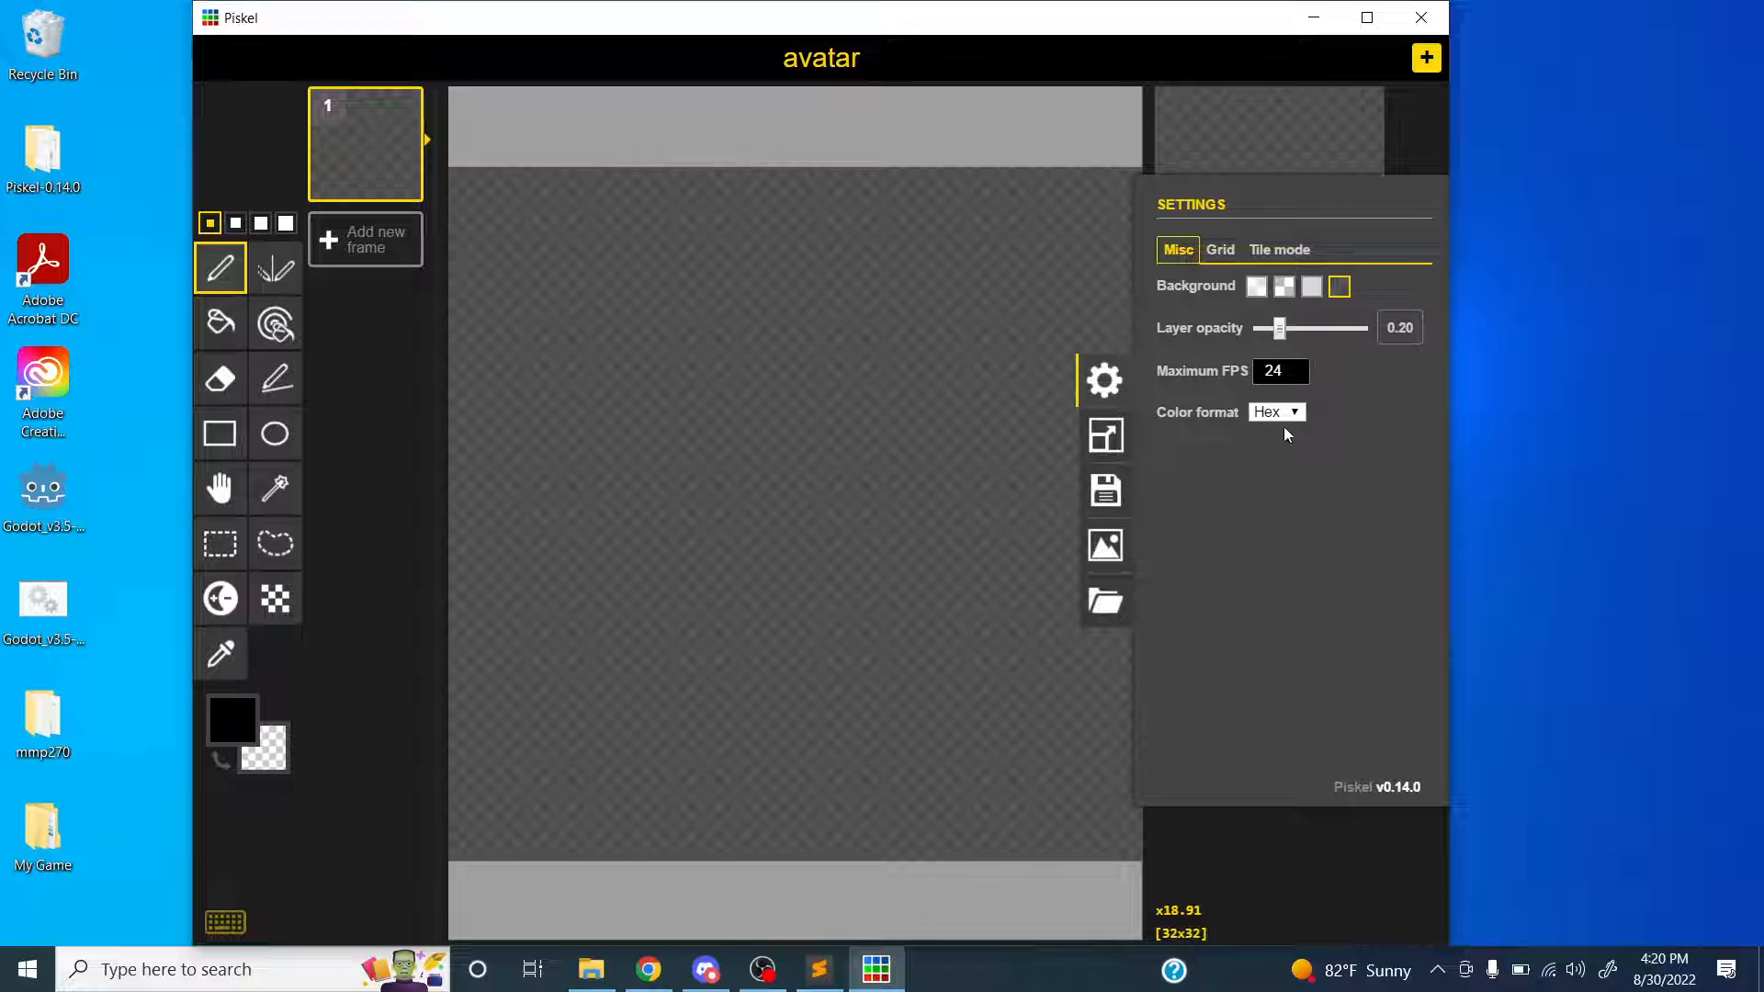
- Resize the canvas to 64 × 64 px with the aspect ratio maintained
{"action": "left_click", "coordinate": [1117, 446]}
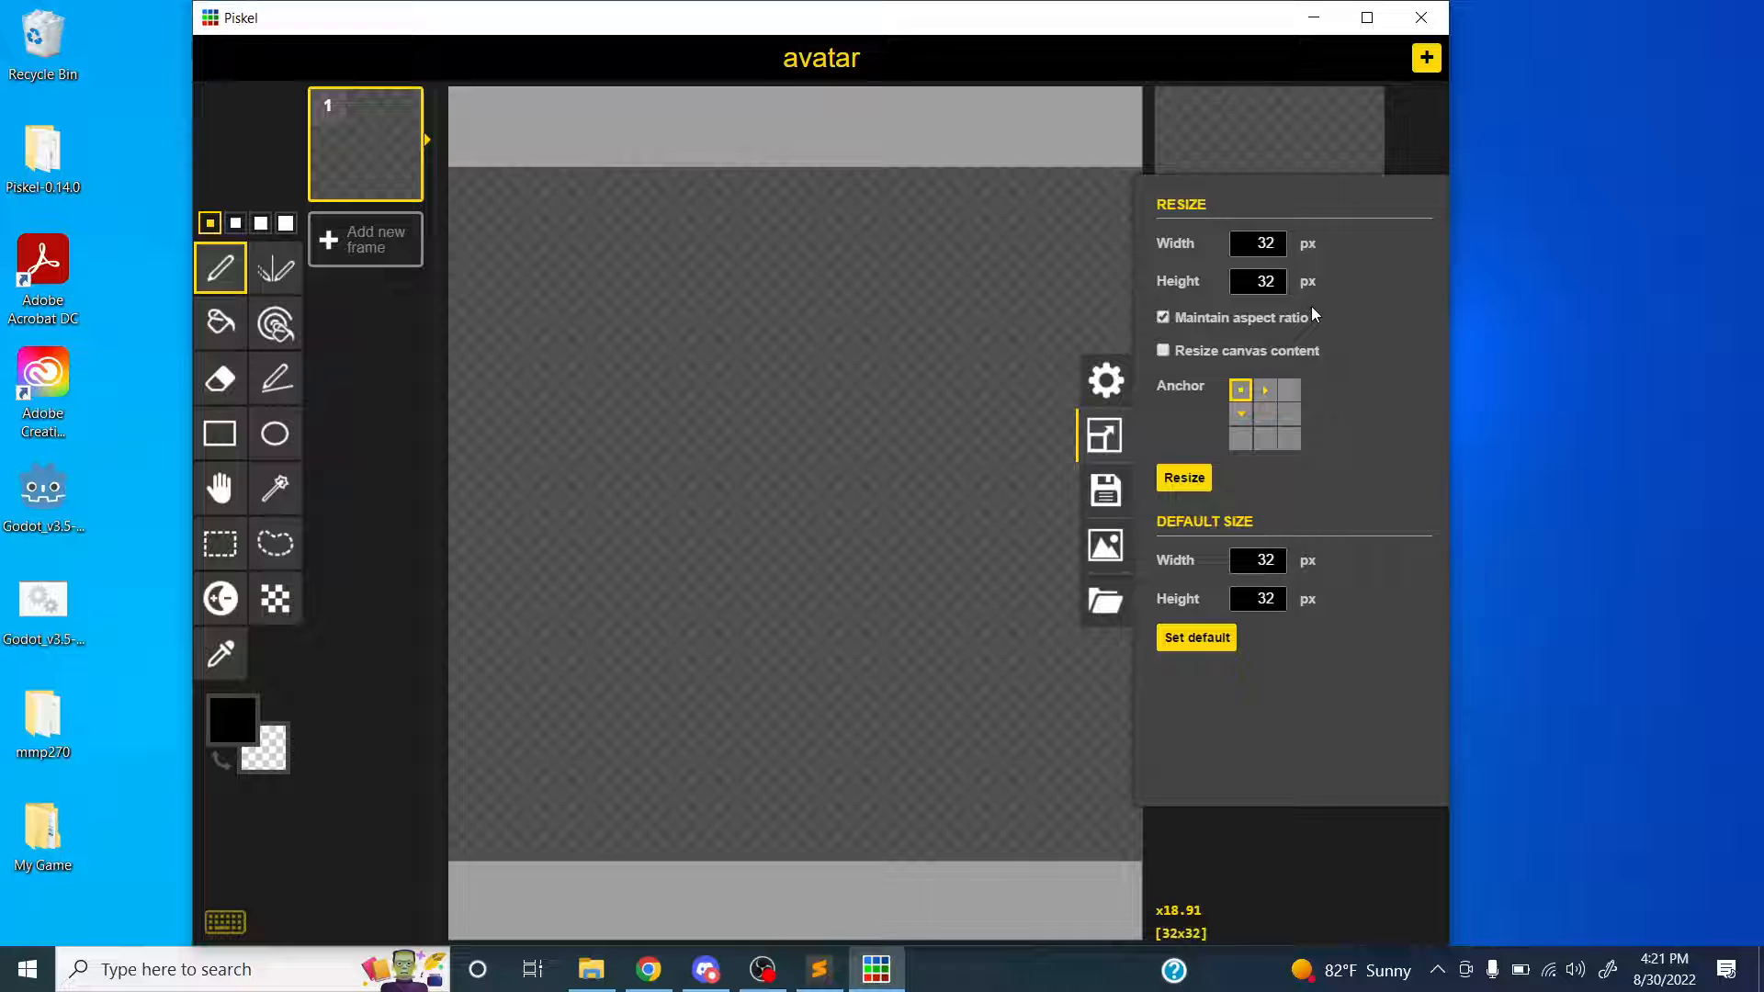
{"action": "double_click", "coordinate": [1272, 244]}
{"action": "type", "text": "64"}
{"action": "left_click", "coordinate": [1260, 322]}
{"action": "left_click", "coordinate": [1184, 478]}
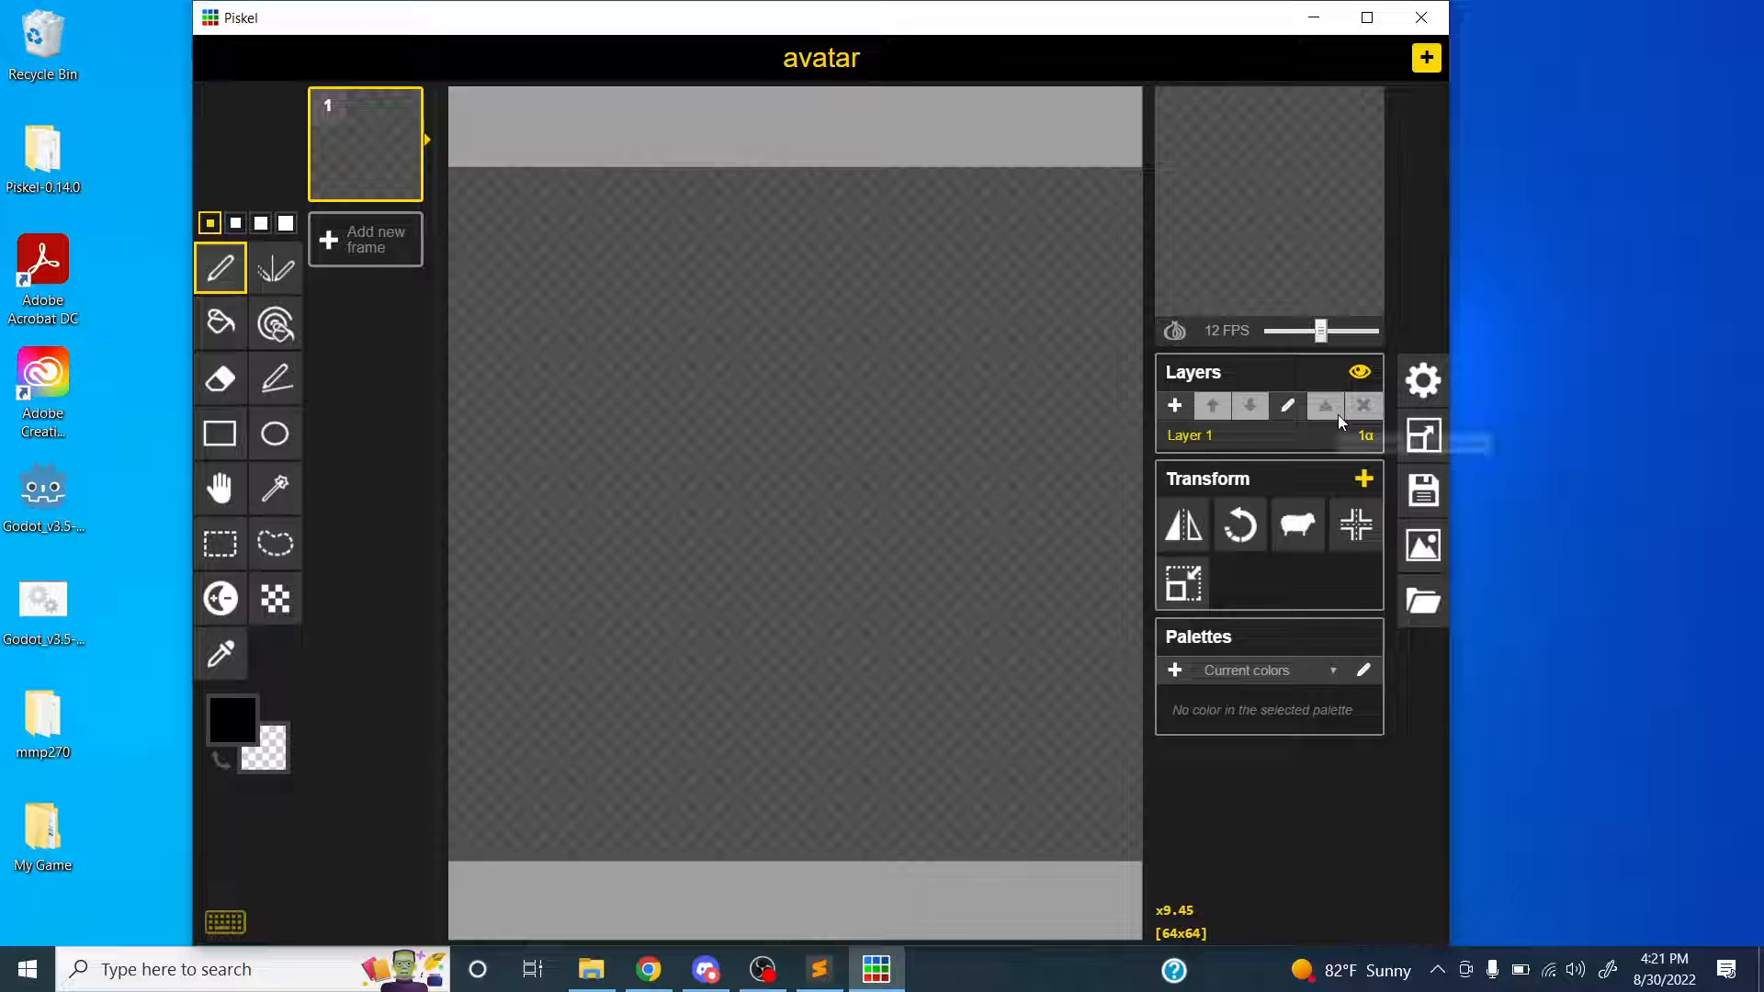
{"action": "left_click", "coordinate": [1423, 432]}
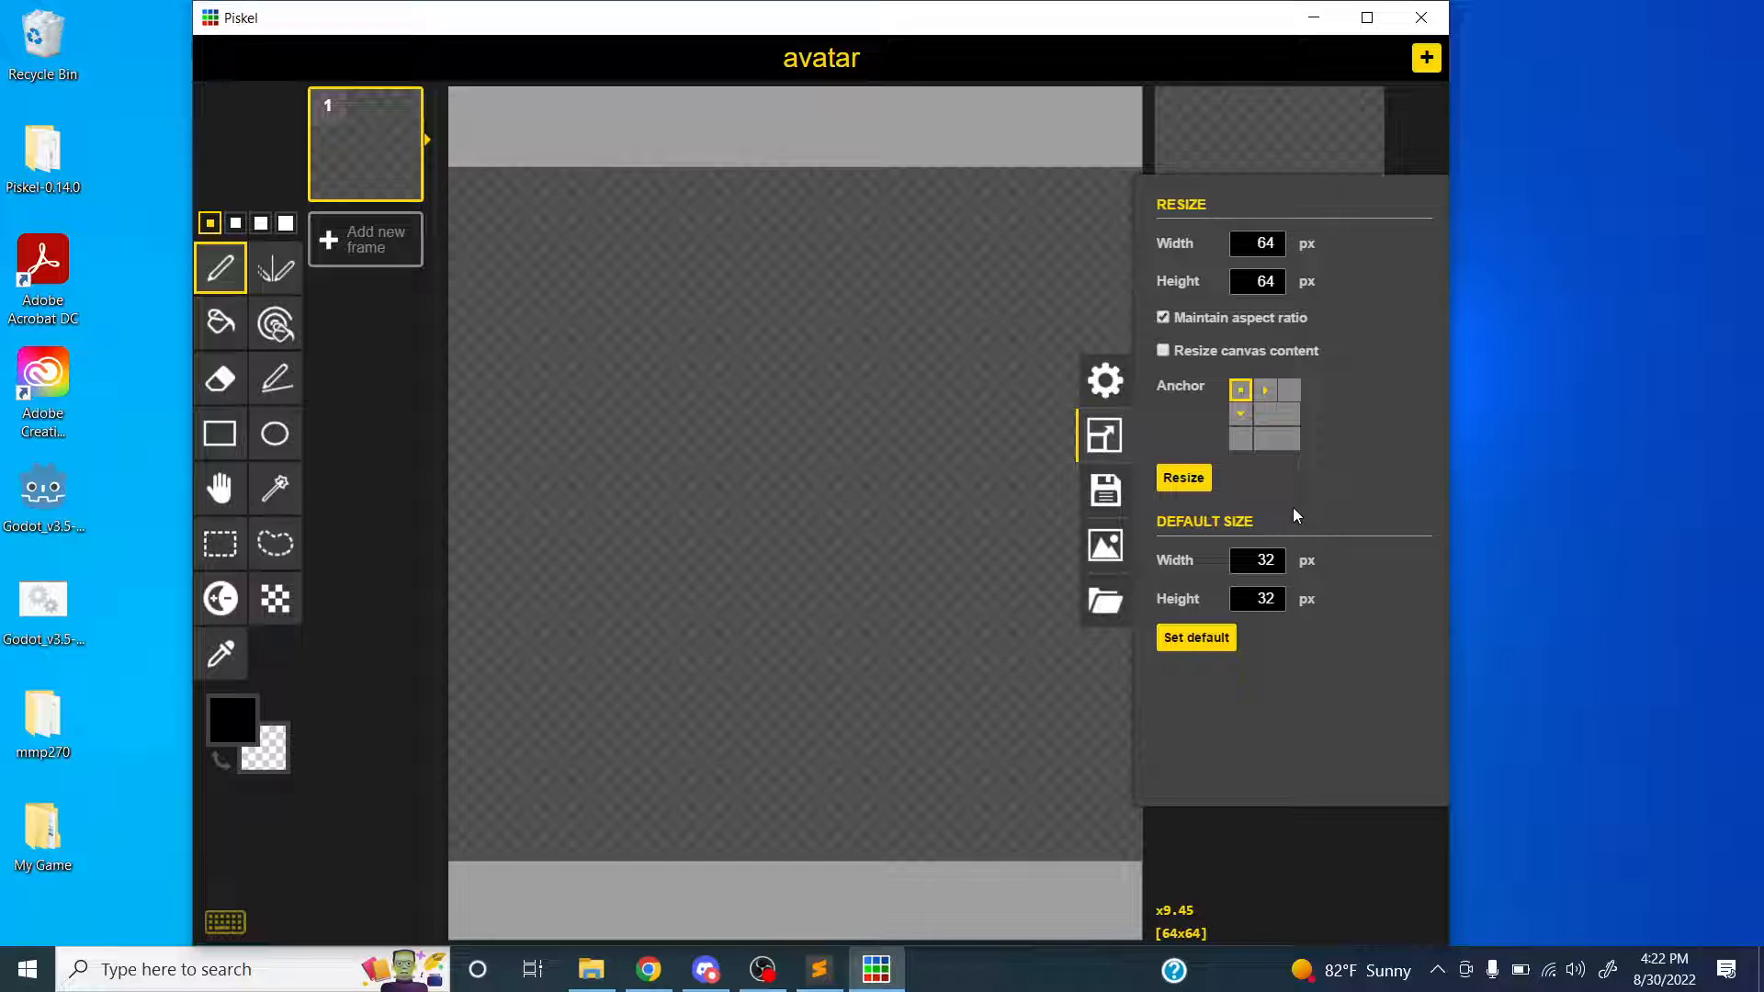
{"action": "left_click", "coordinate": [1110, 444]}
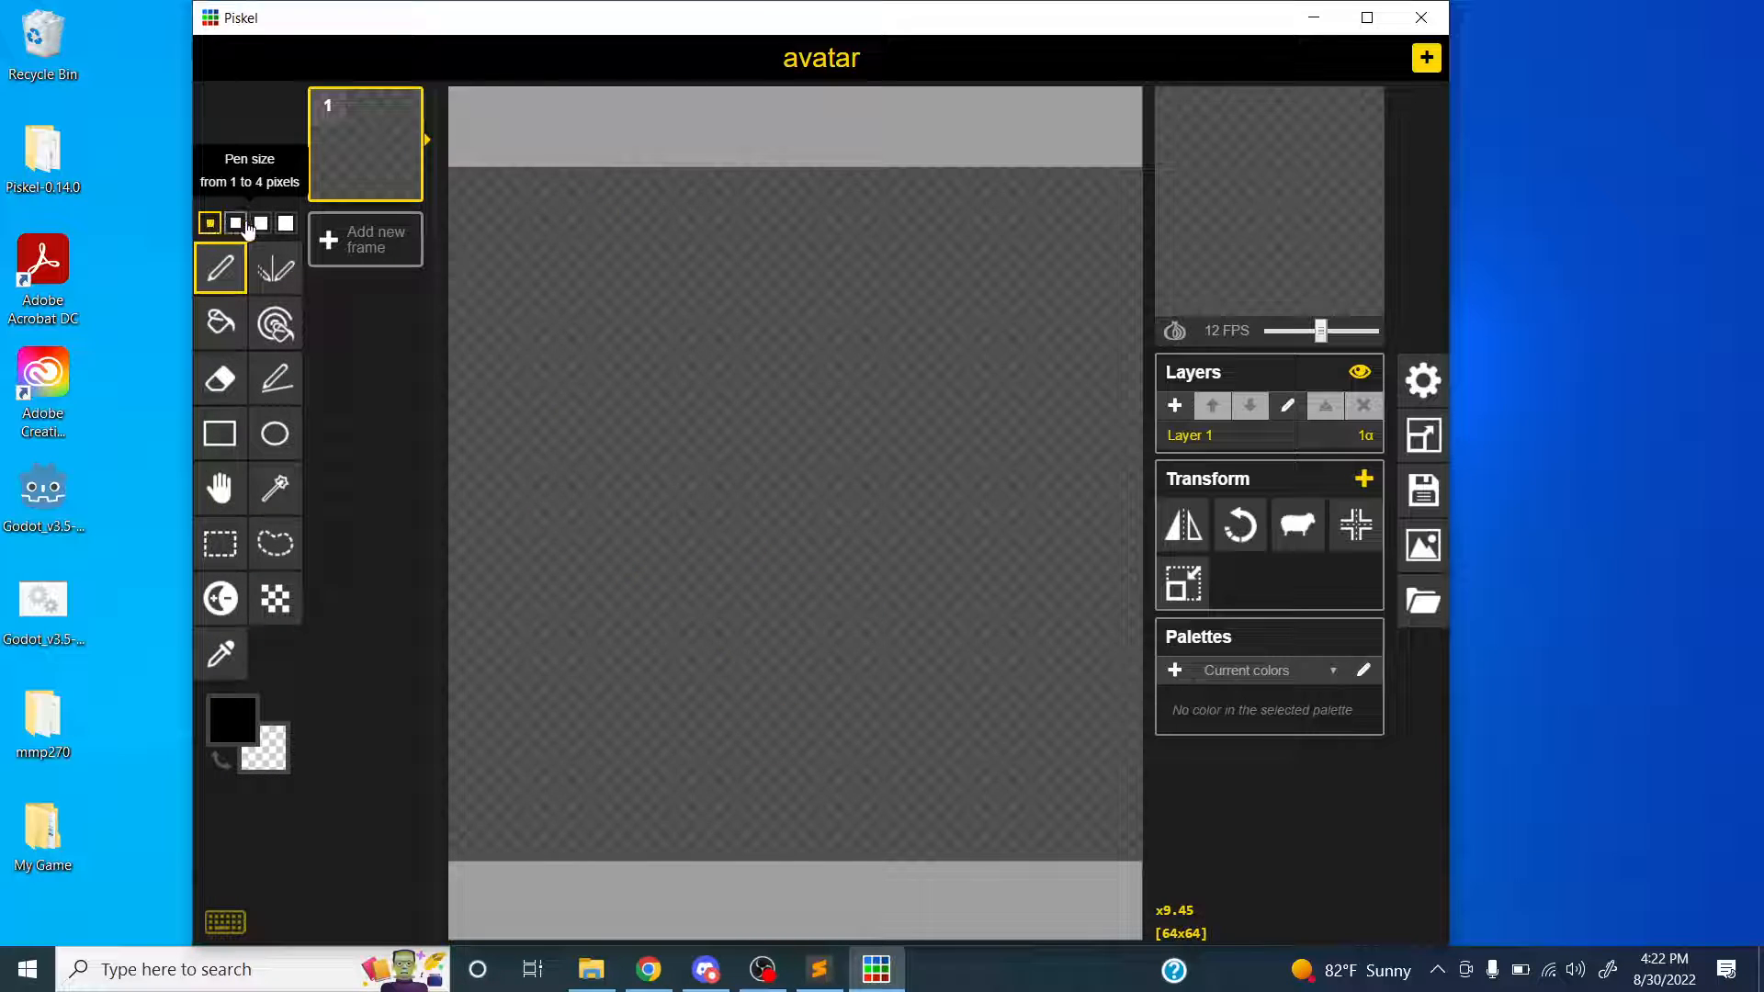
- Try the 4-pixel pen size, and settle on 2 pixels
{"action": "left_click", "coordinate": [287, 224]}
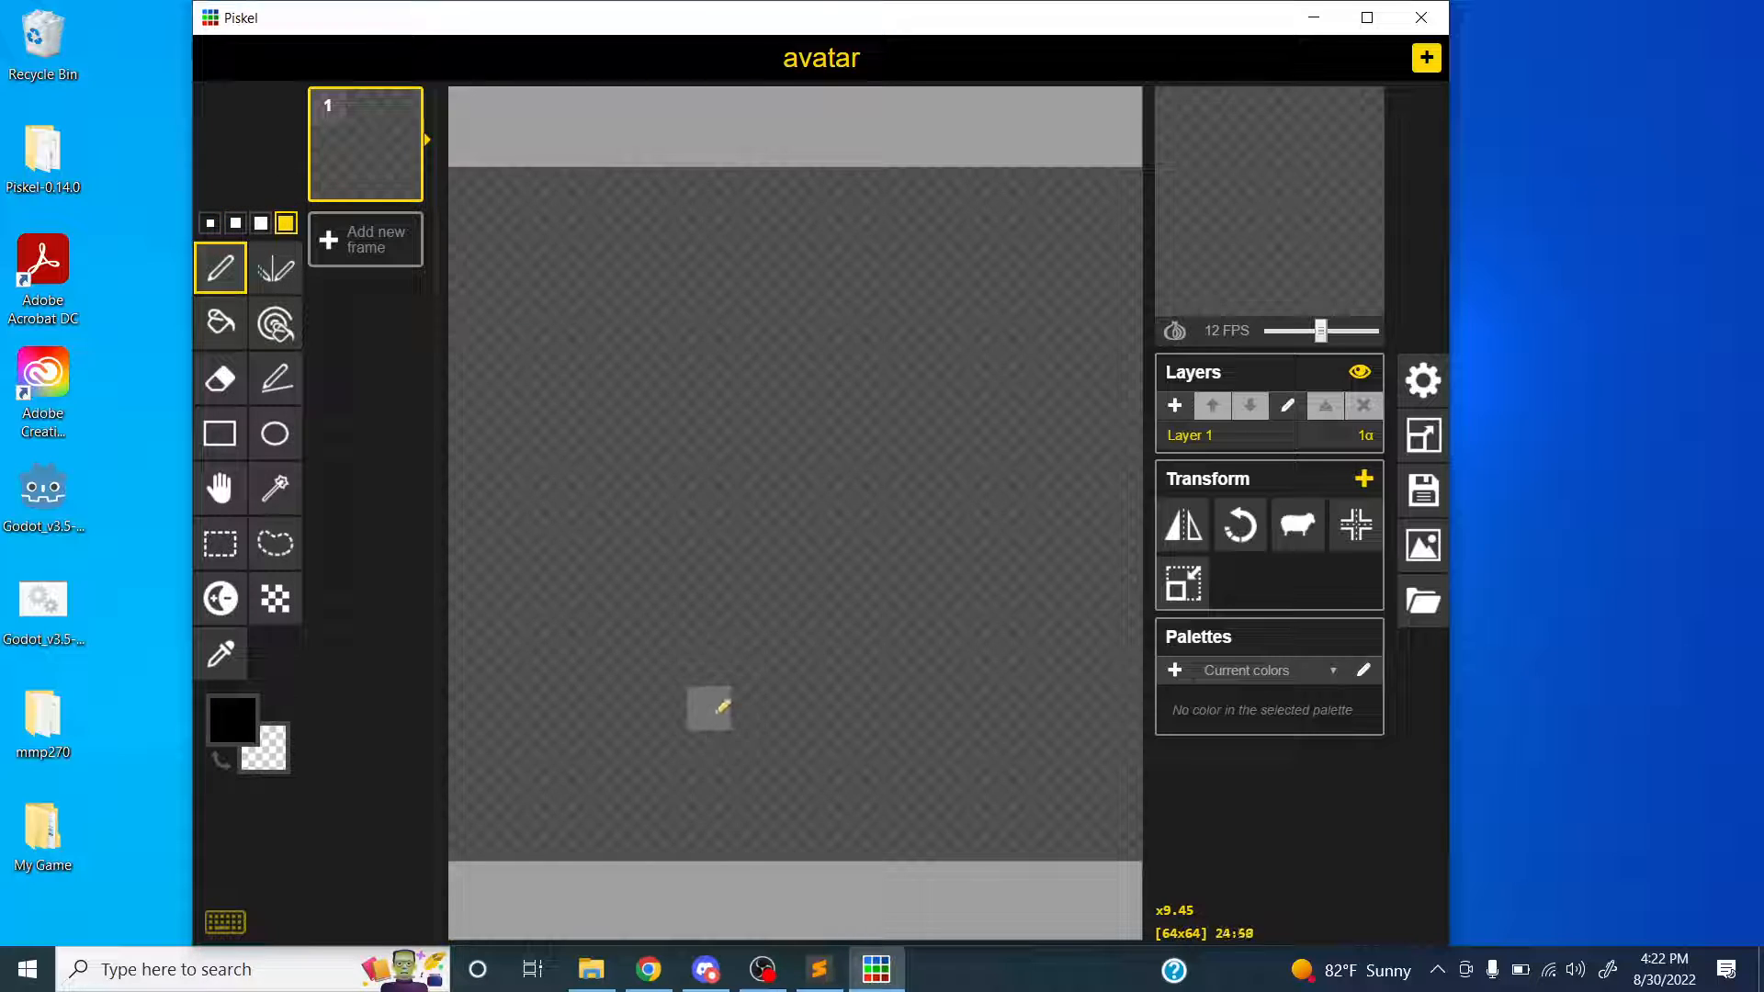
{"action": "left_click", "coordinate": [236, 231]}
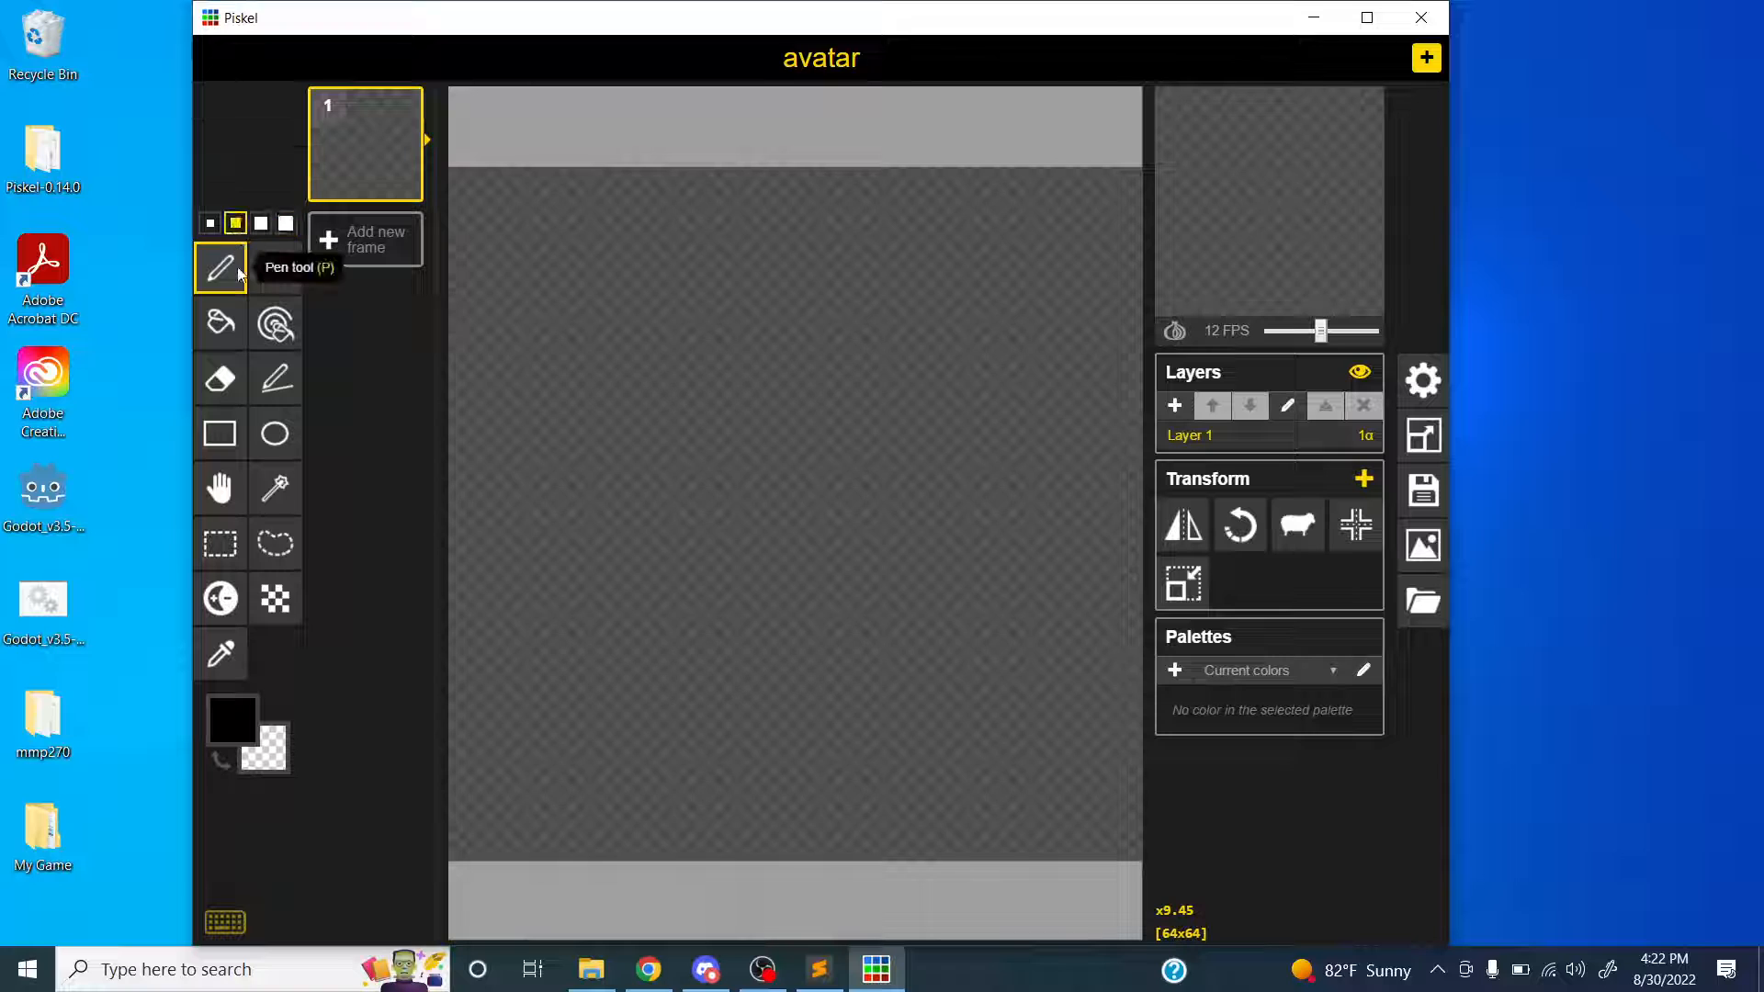
- Sketch a black cat-head outline in the first frame, and replace that frame with a new blank one
{"action": "mouse_move", "coordinate": [720, 709]}
{"action": "left_mouse_down"}
{"action": "mouse_move", "coordinate": [586, 687]}
{"action": "mouse_move", "coordinate": [529, 598]}
{"action": "mouse_move", "coordinate": [531, 456]}
{"action": "mouse_move", "coordinate": [596, 344]}
{"action": "mouse_move", "coordinate": [589, 259]}
{"action": "mouse_move", "coordinate": [671, 327]}
{"action": "mouse_move", "coordinate": [907, 321]}
{"action": "mouse_move", "coordinate": [997, 273]}
{"action": "mouse_move", "coordinate": [1032, 316]}
{"action": "mouse_move", "coordinate": [1014, 365]}
{"action": "mouse_move", "coordinate": [1062, 502]}
{"action": "mouse_move", "coordinate": [959, 669]}
{"action": "mouse_move", "coordinate": [740, 709]}
{"action": "left_mouse_up"}
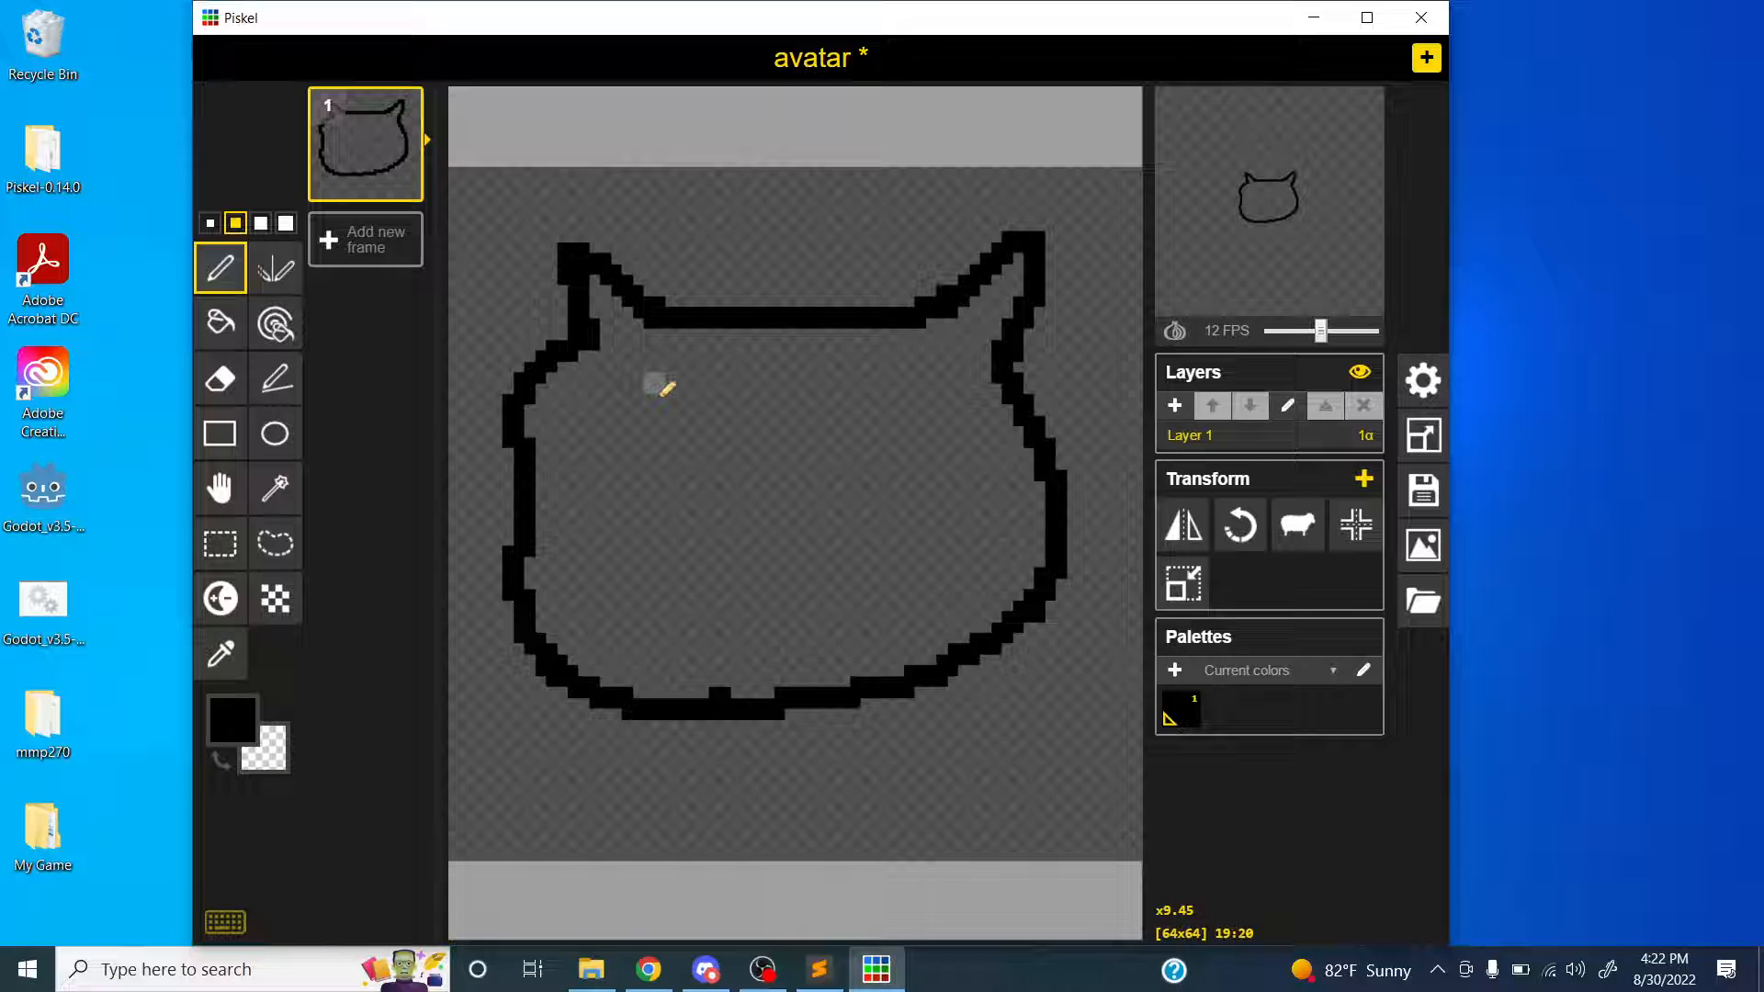
{"action": "mouse_move", "coordinate": [409, 119]}
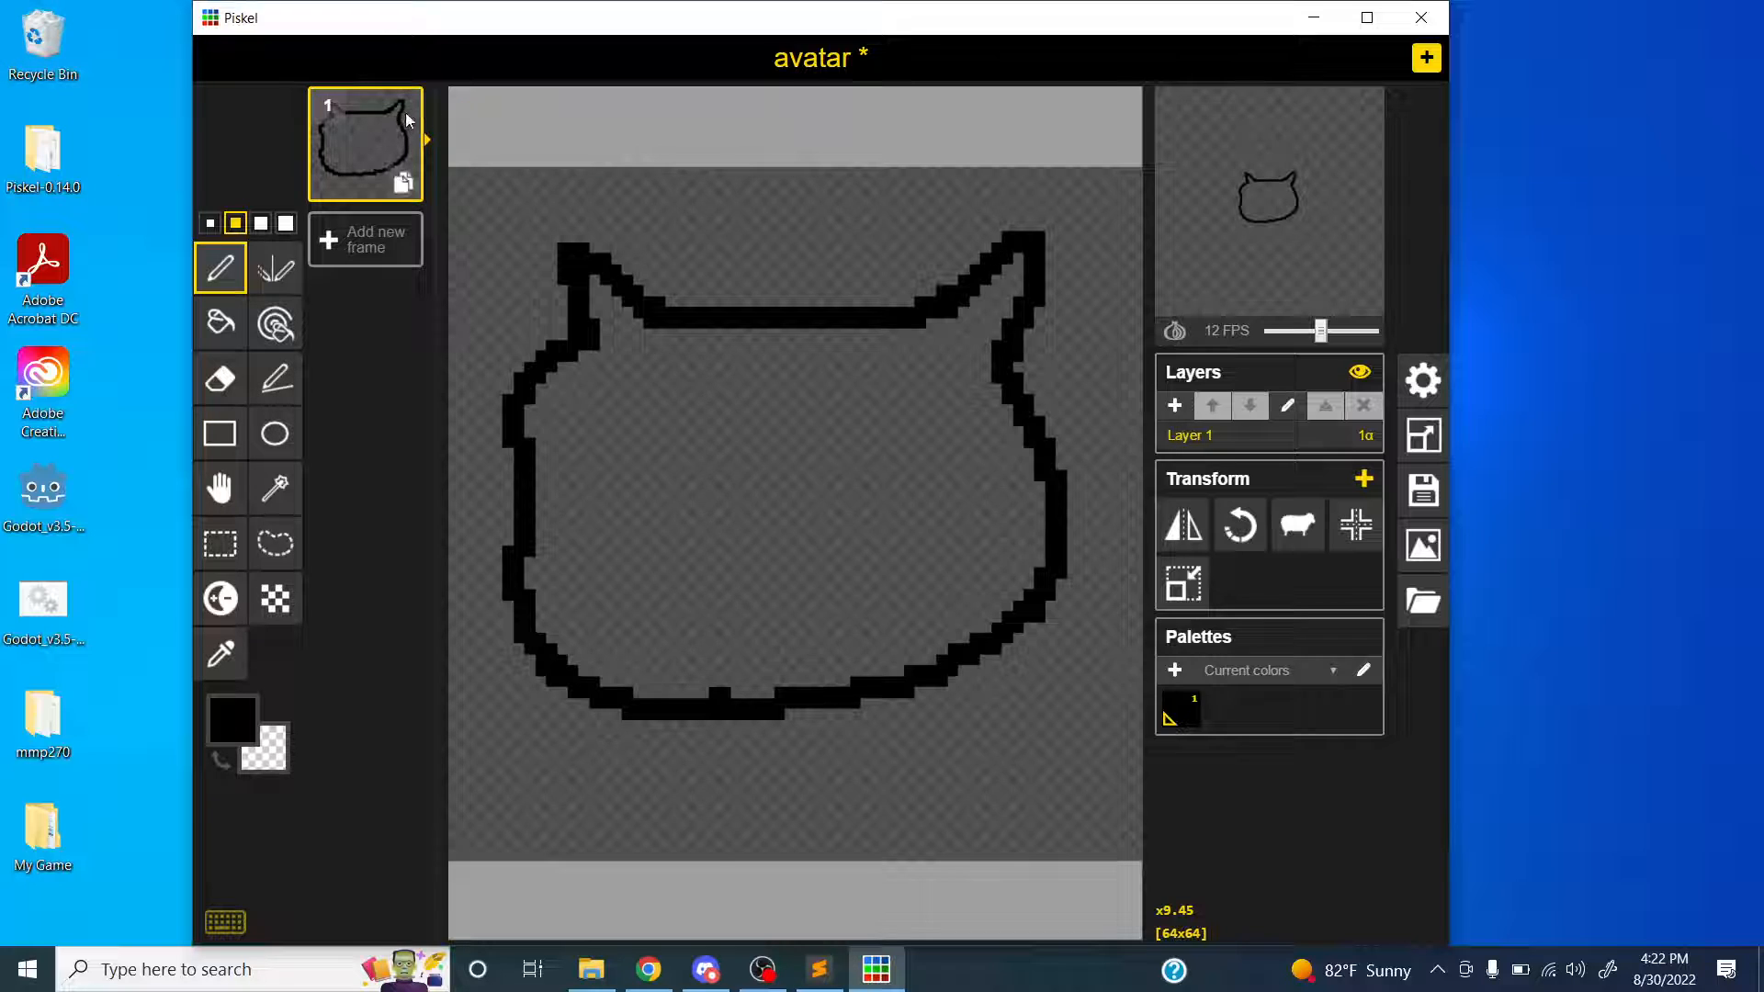
{"action": "left_click", "coordinate": [382, 246]}
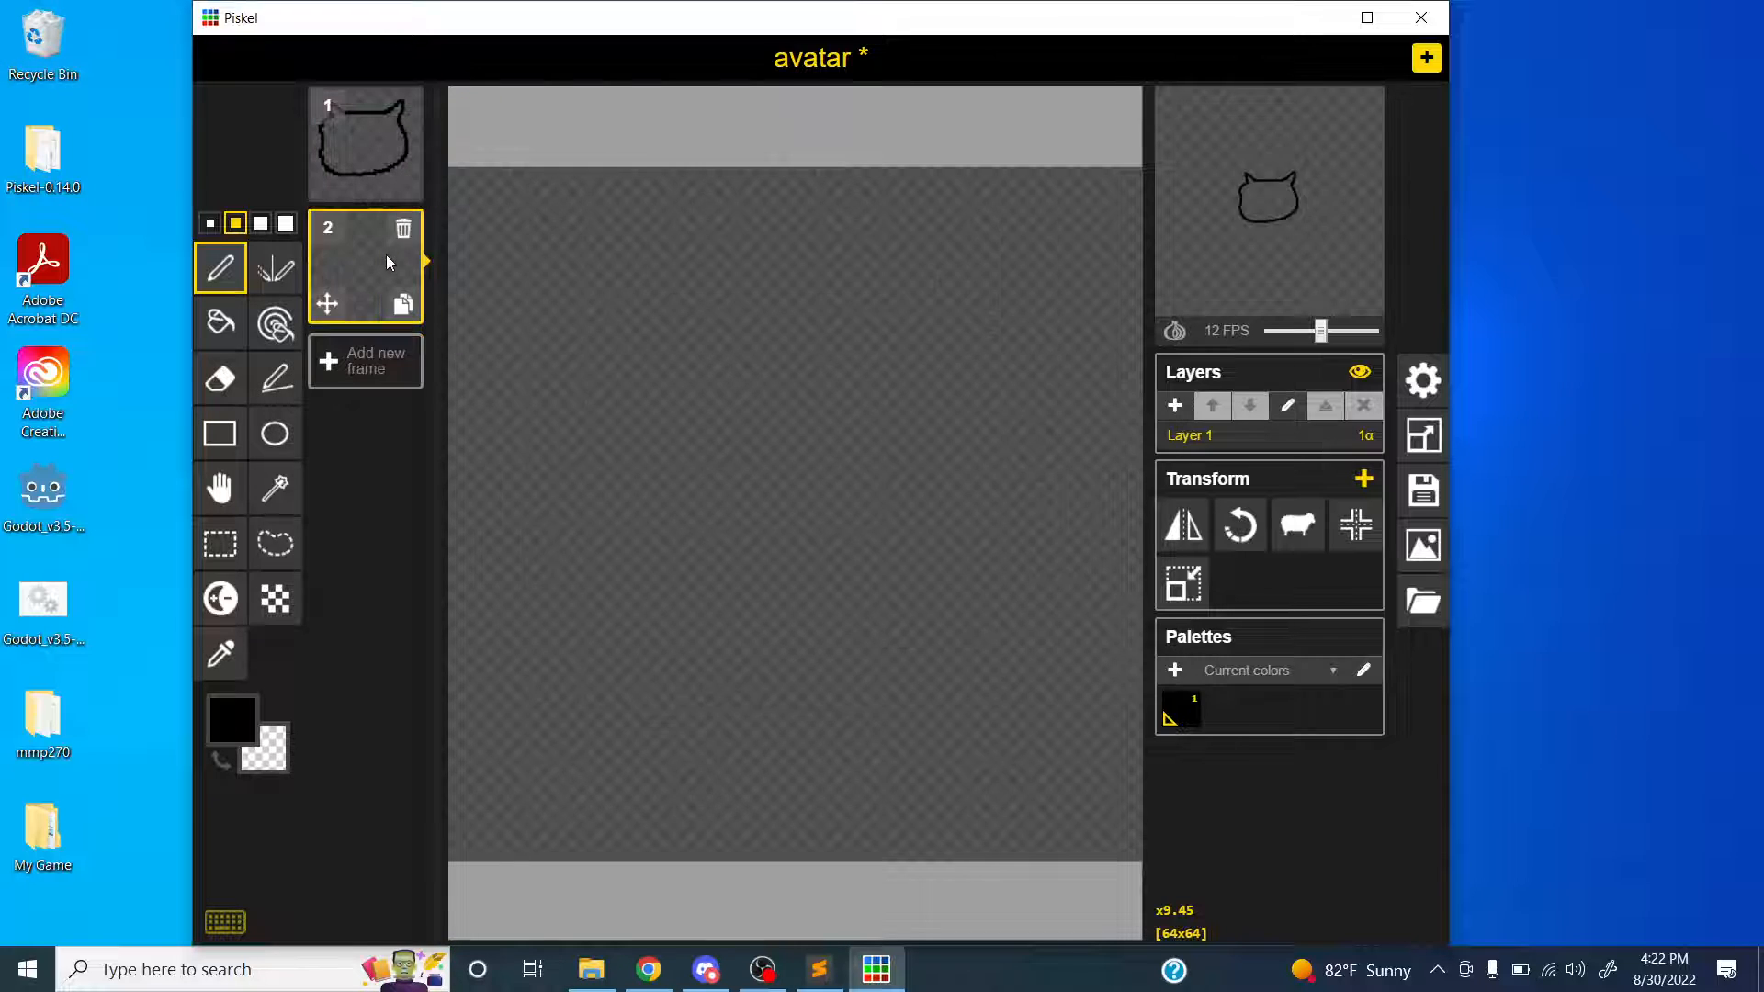
{"action": "left_click", "coordinate": [404, 110]}
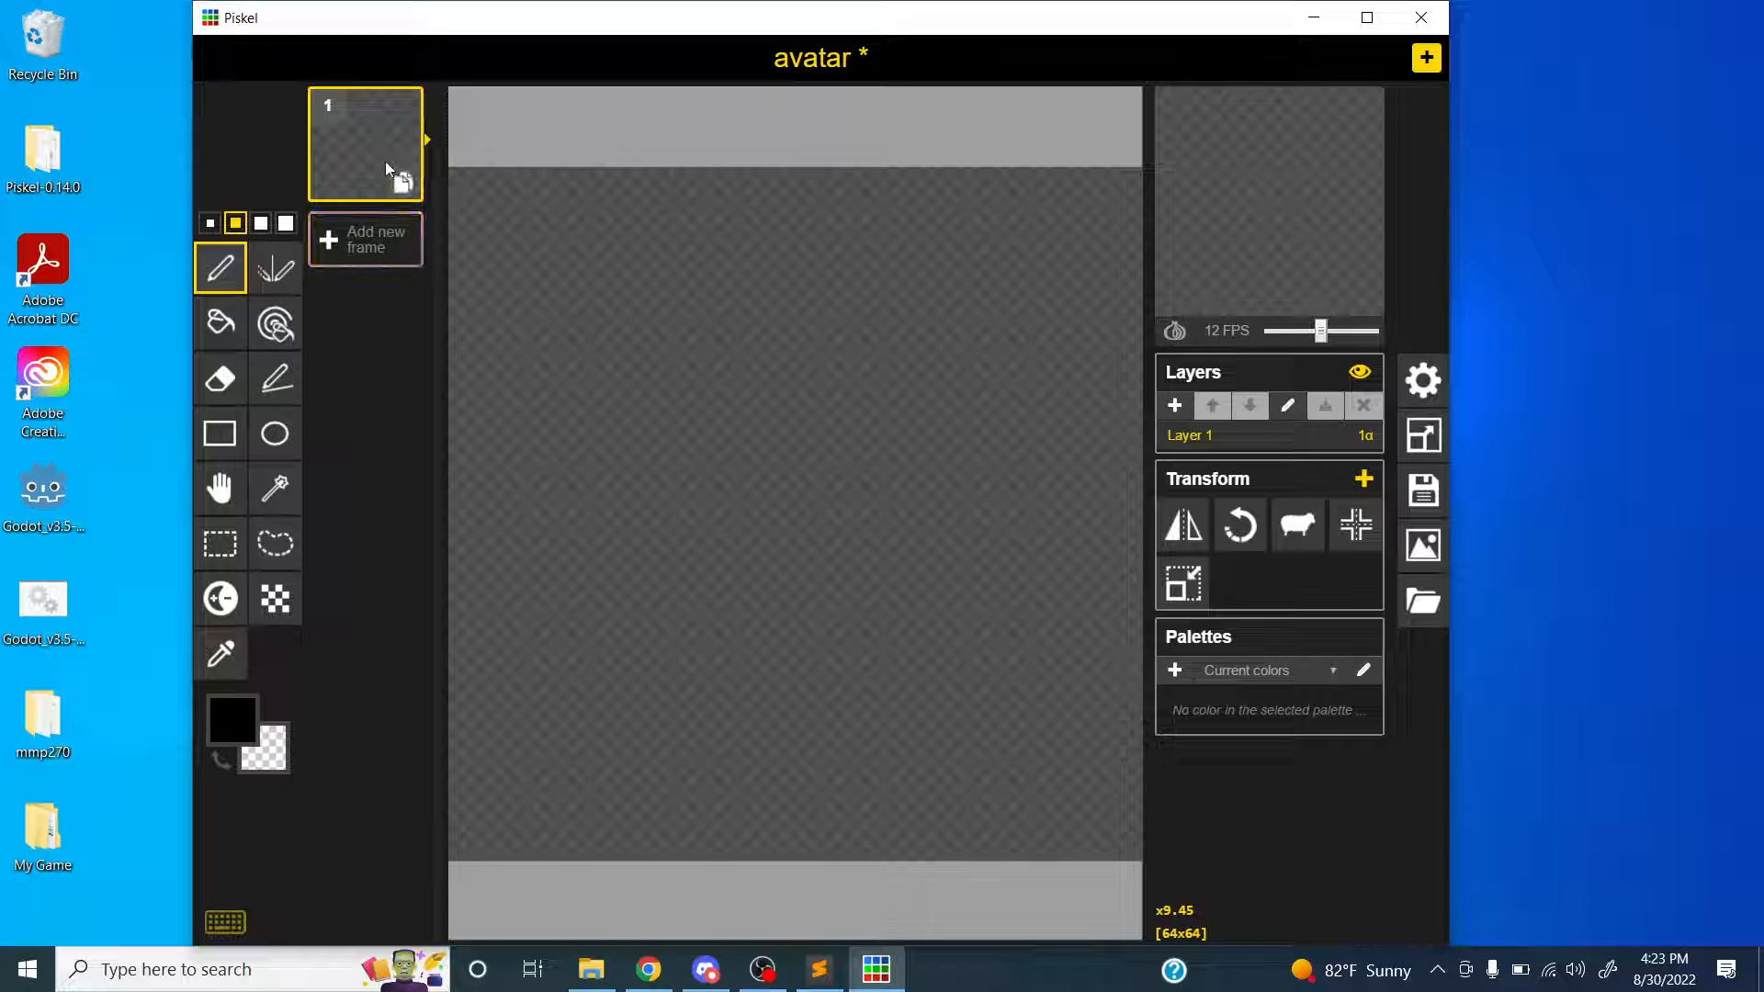
- Draw a large black oval outline in the first frame, and add a second frame with onion skin turned on
{"action": "left_click", "coordinate": [287, 445]}
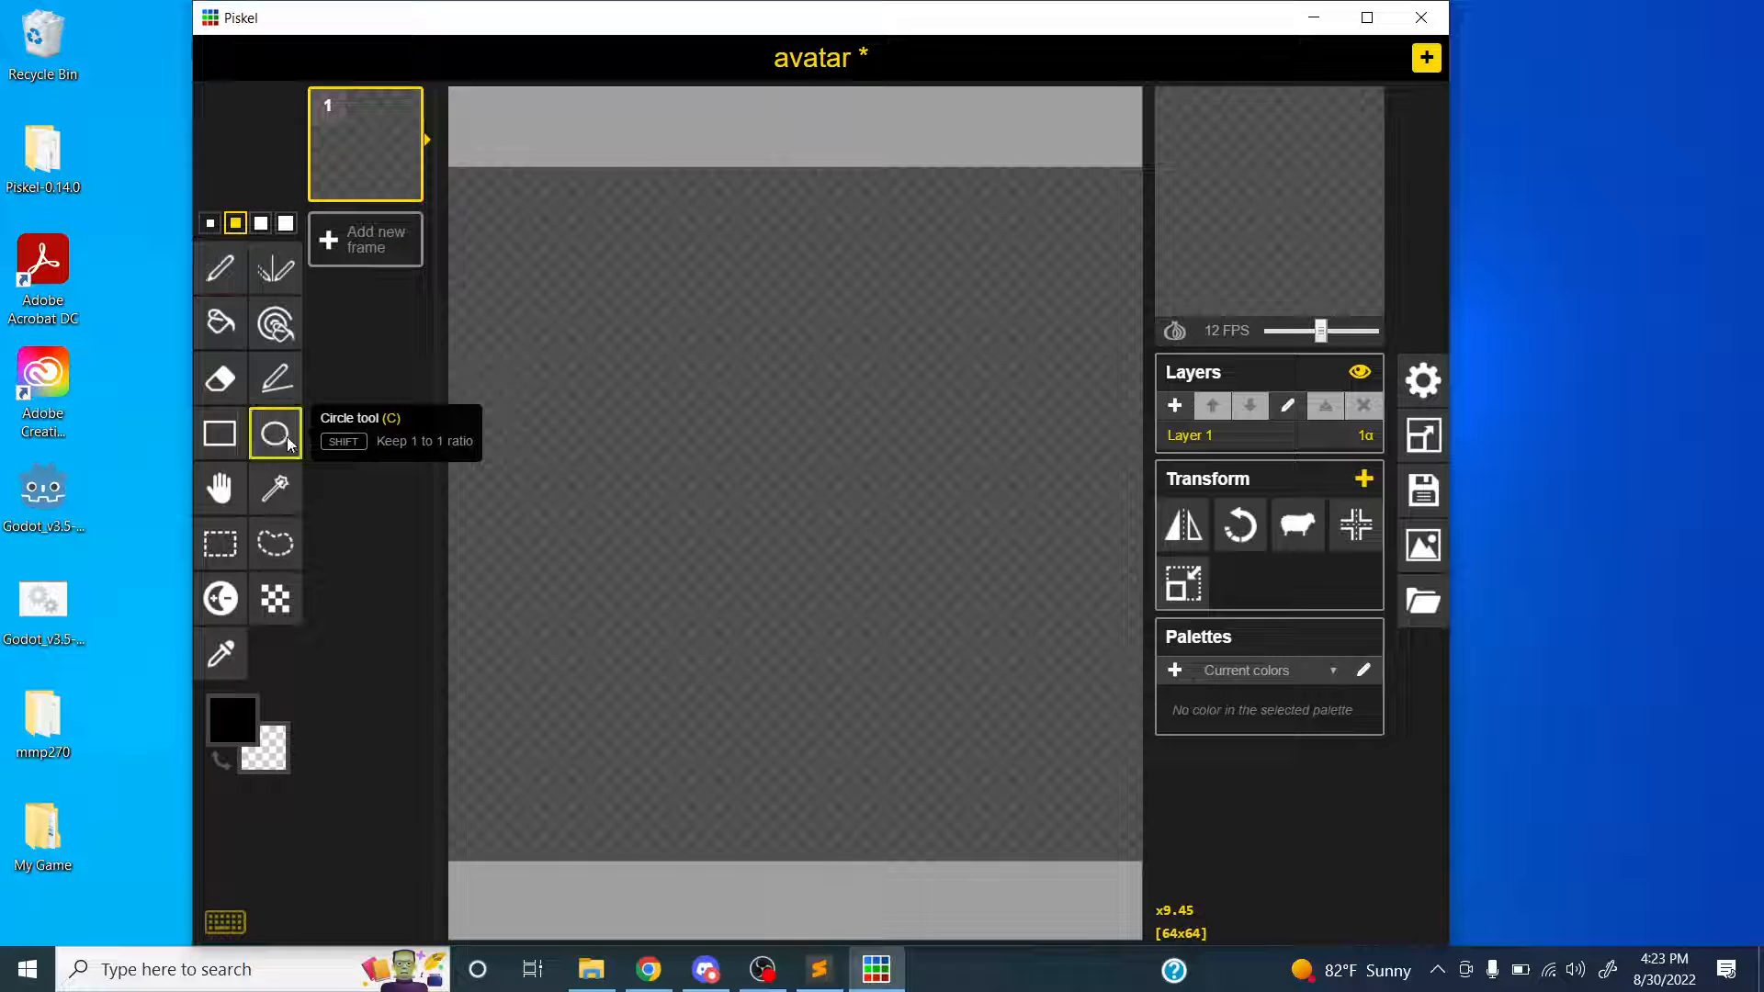
{"action": "left_click_drag", "start_coordinate": [547, 245], "coordinate": [1032, 786]}
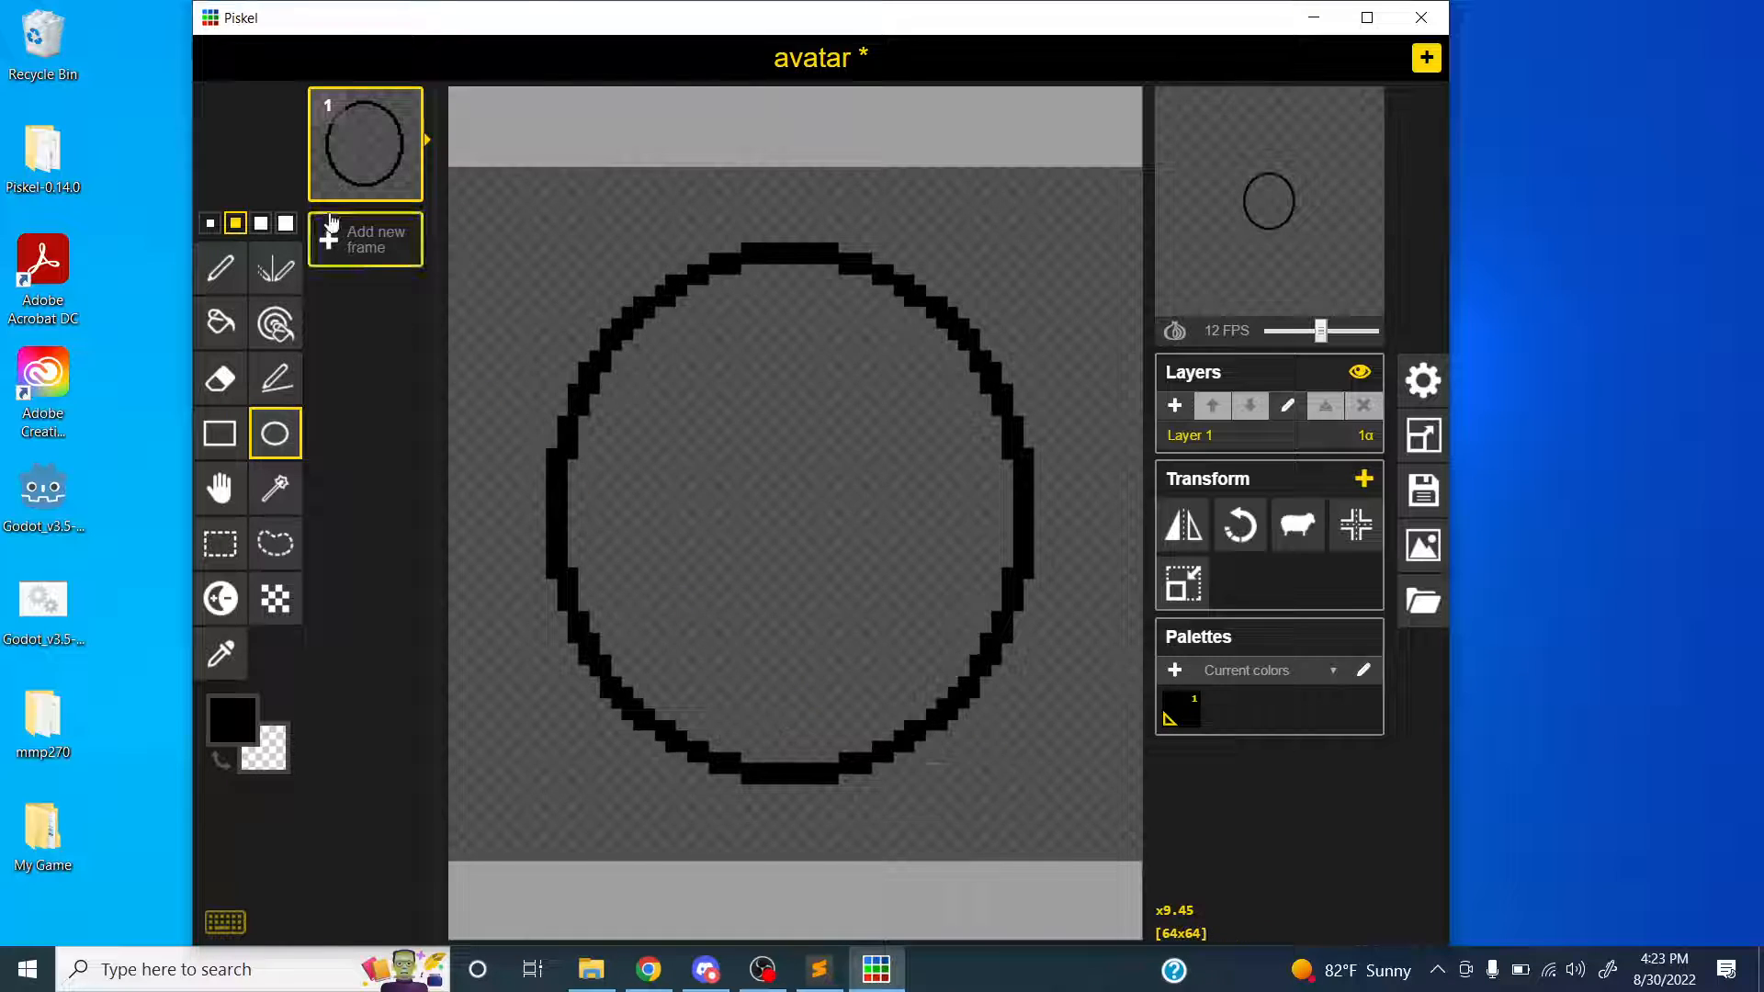
{"action": "left_click", "coordinate": [372, 242]}
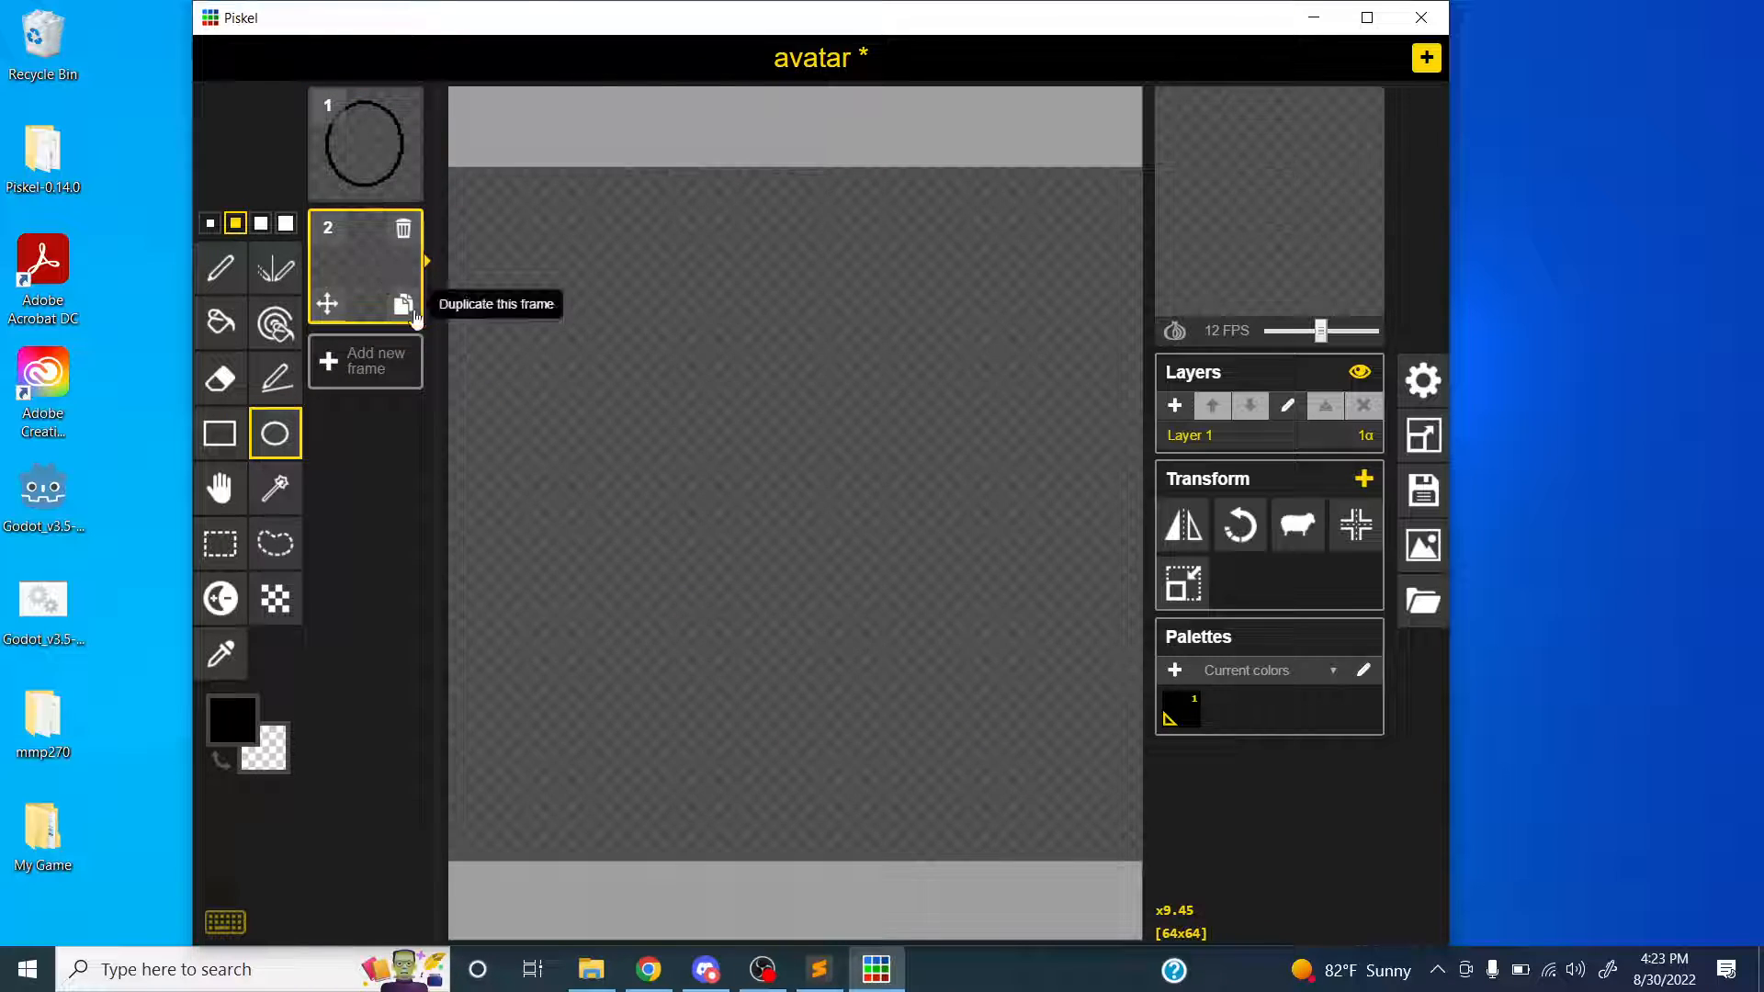
{"action": "left_click", "coordinate": [1170, 335]}
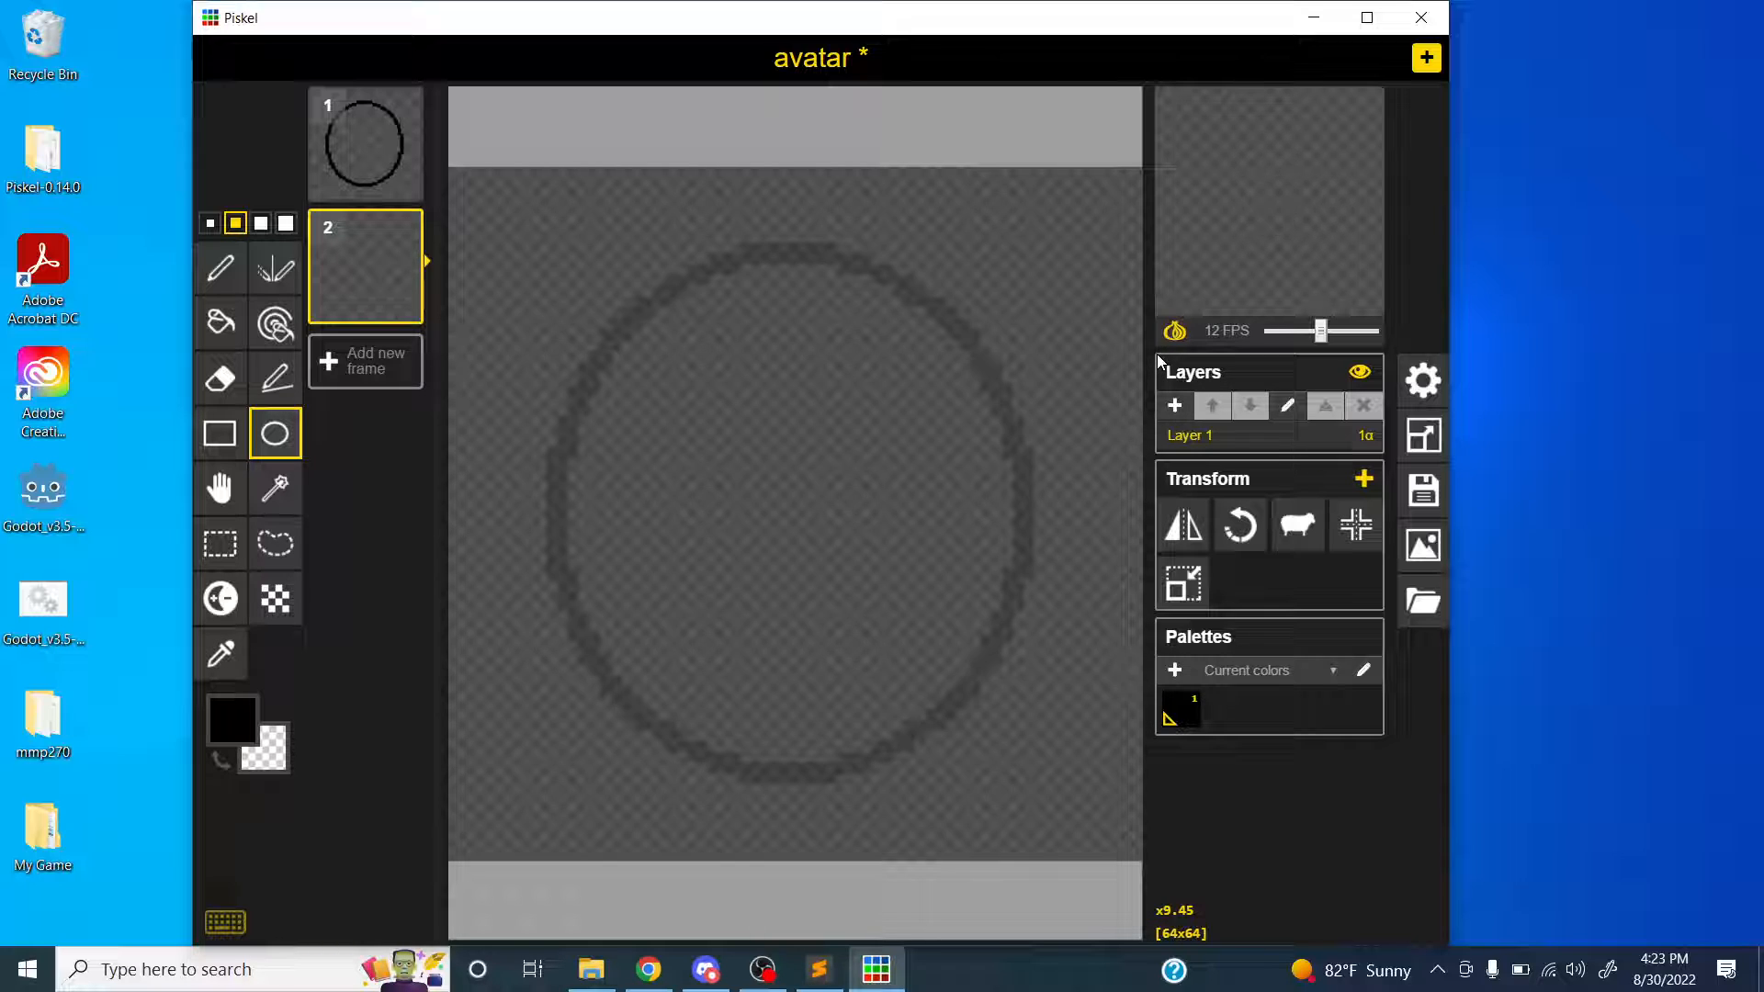
- Activate the Pen tool and set the preview animation speed to 0 FPS
{"action": "left_click", "coordinate": [221, 267]}
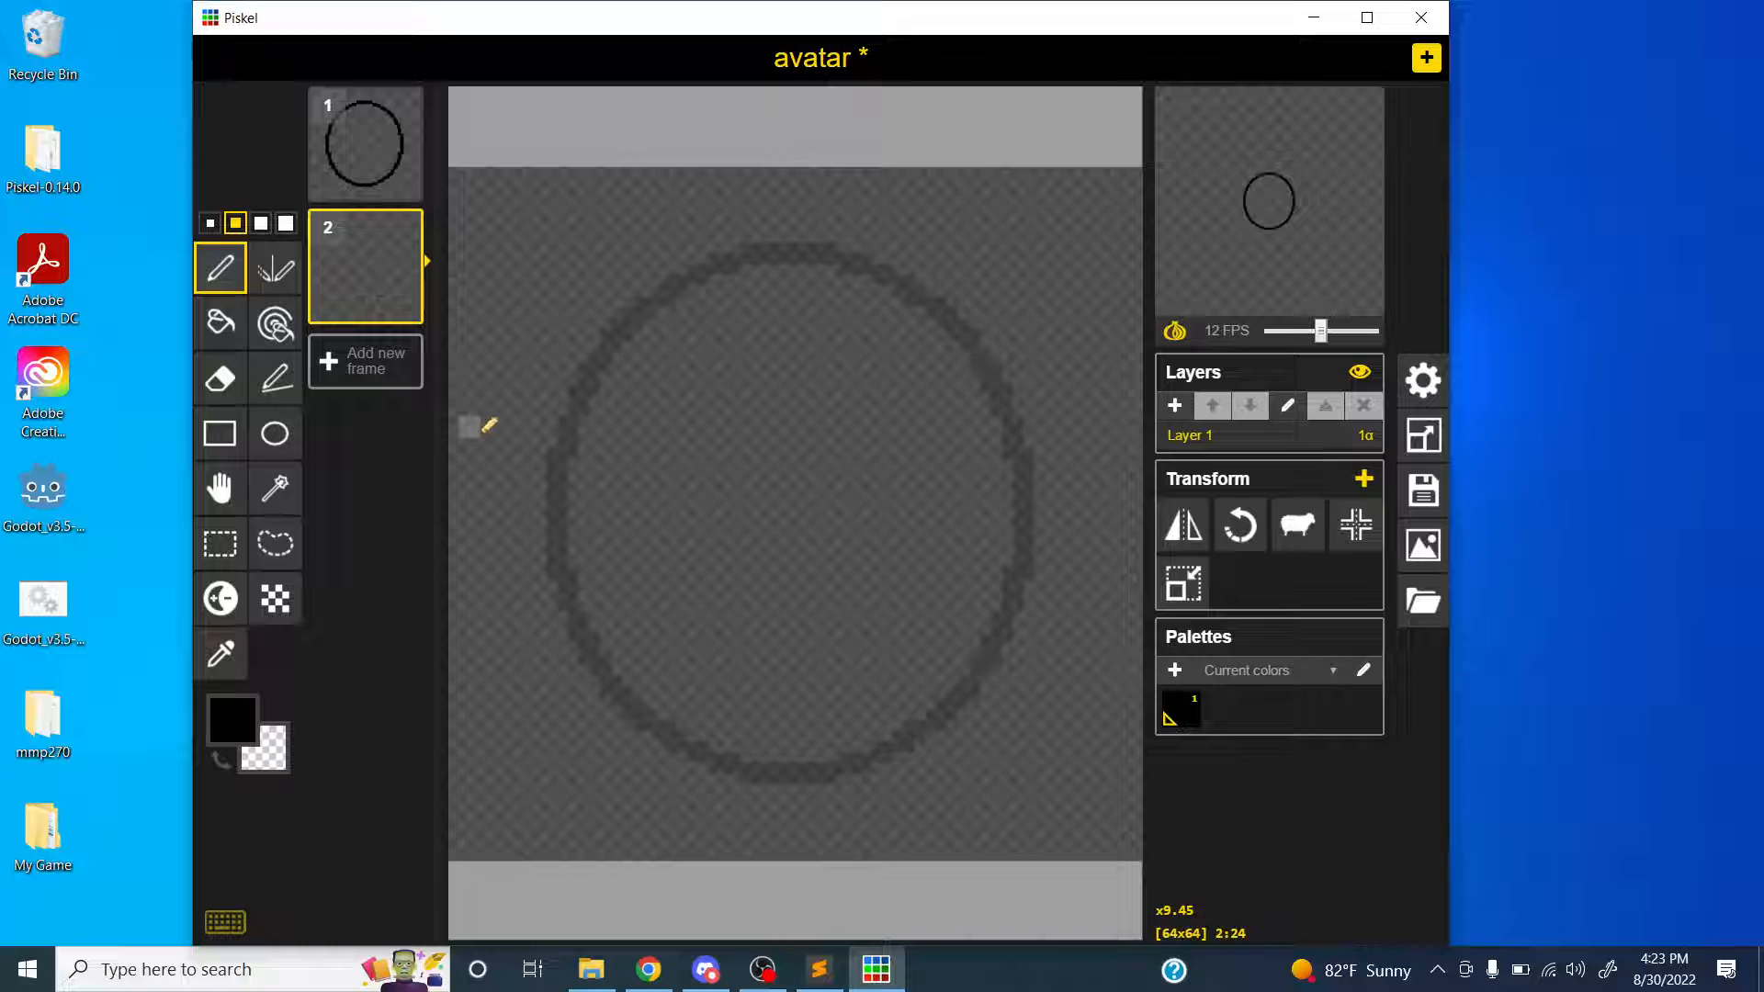
{"action": "mouse_move", "coordinate": [1277, 262]}
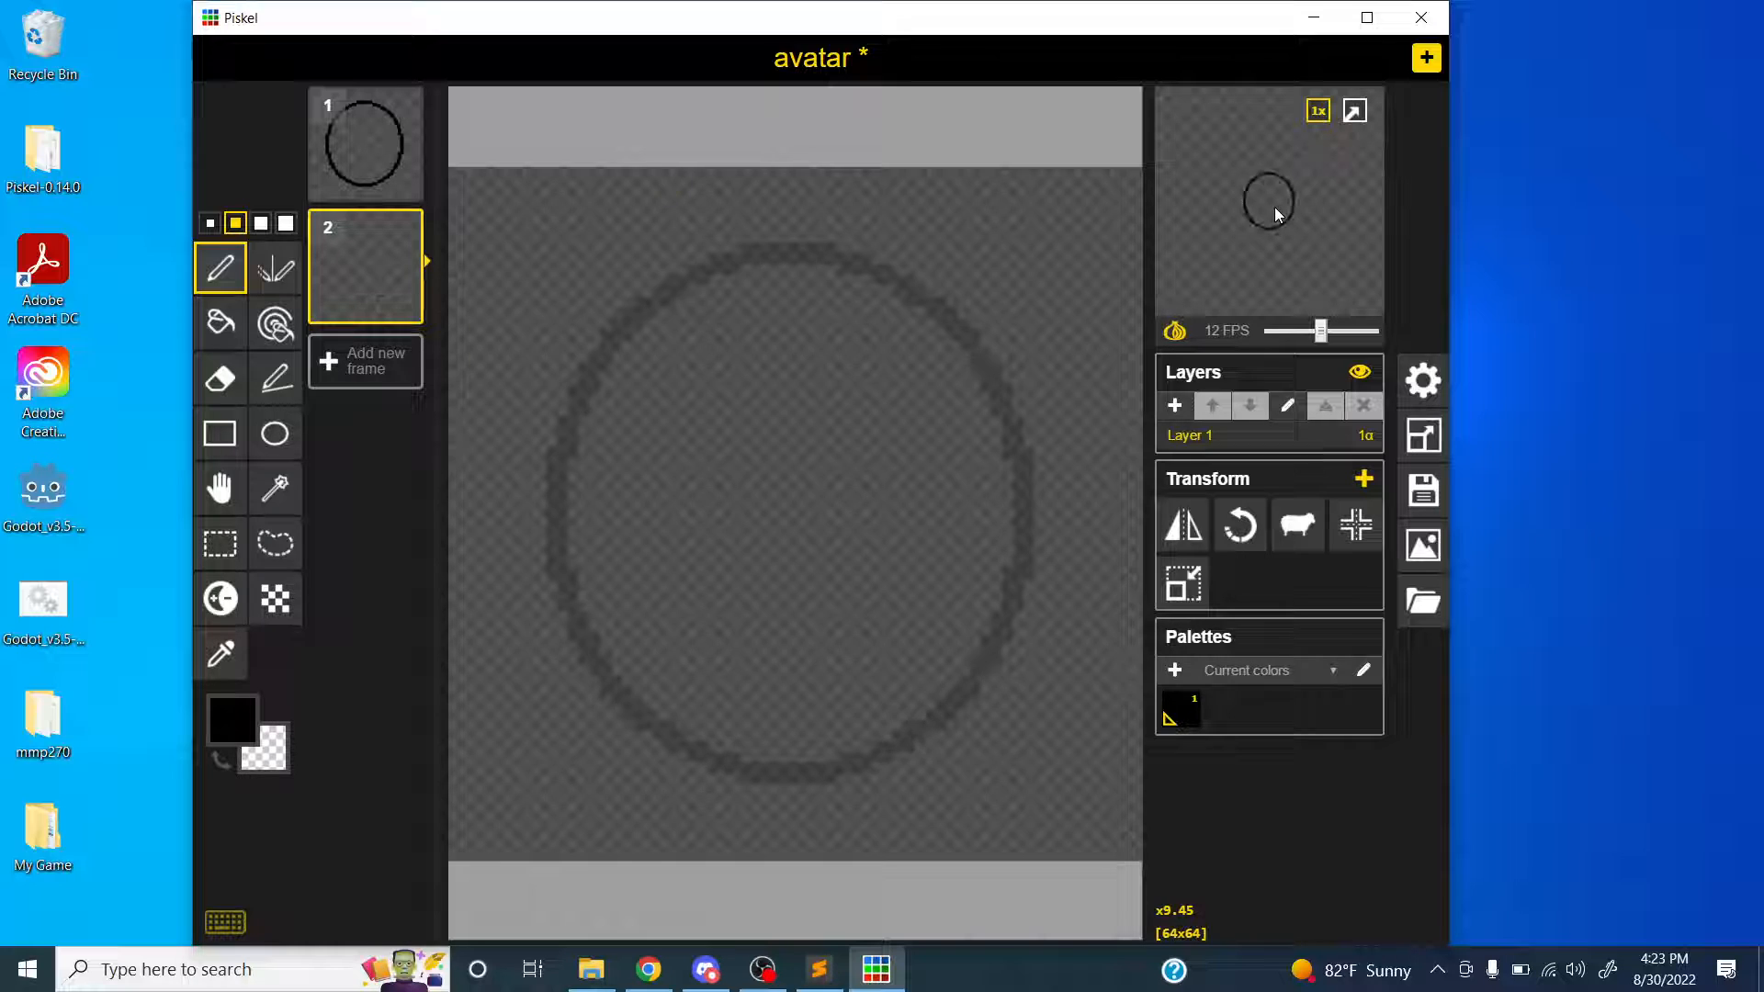
{"action": "left_click_drag", "start_coordinate": [1299, 329], "coordinate": [1266, 336]}
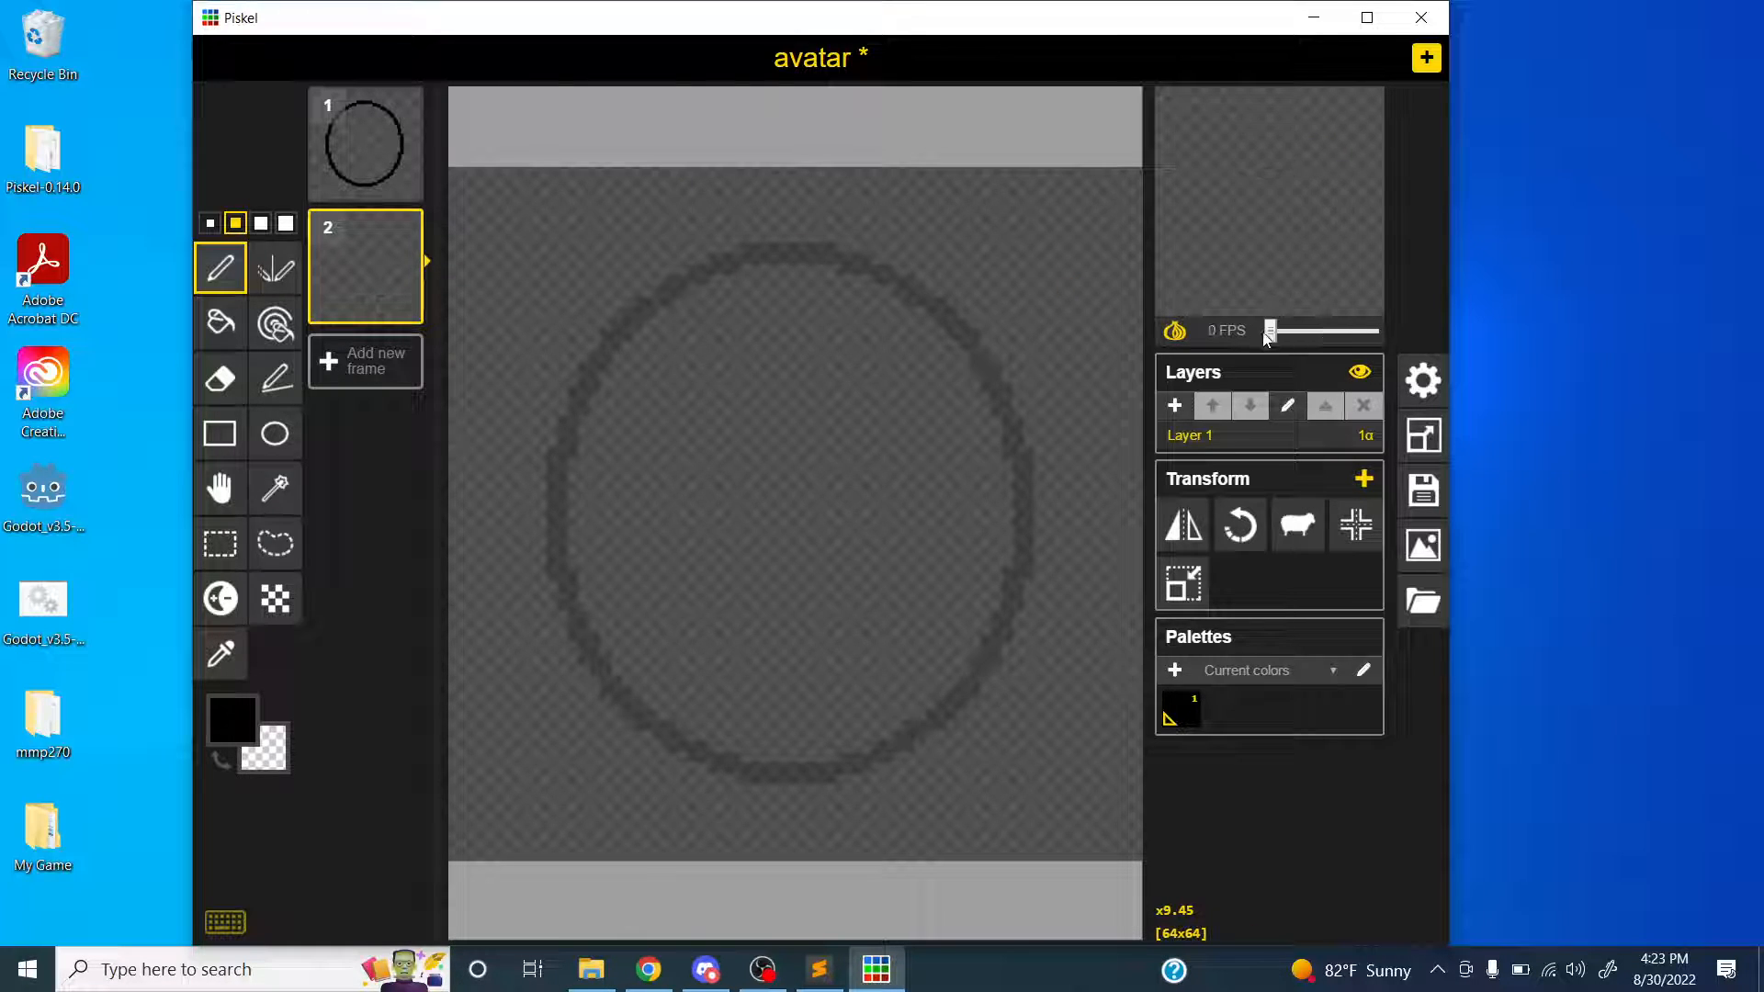
{"action": "mouse_move", "coordinate": [1248, 306]}
- Set the primary colour to the blue-violet #5458c7
{"action": "left_click", "coordinate": [250, 716]}
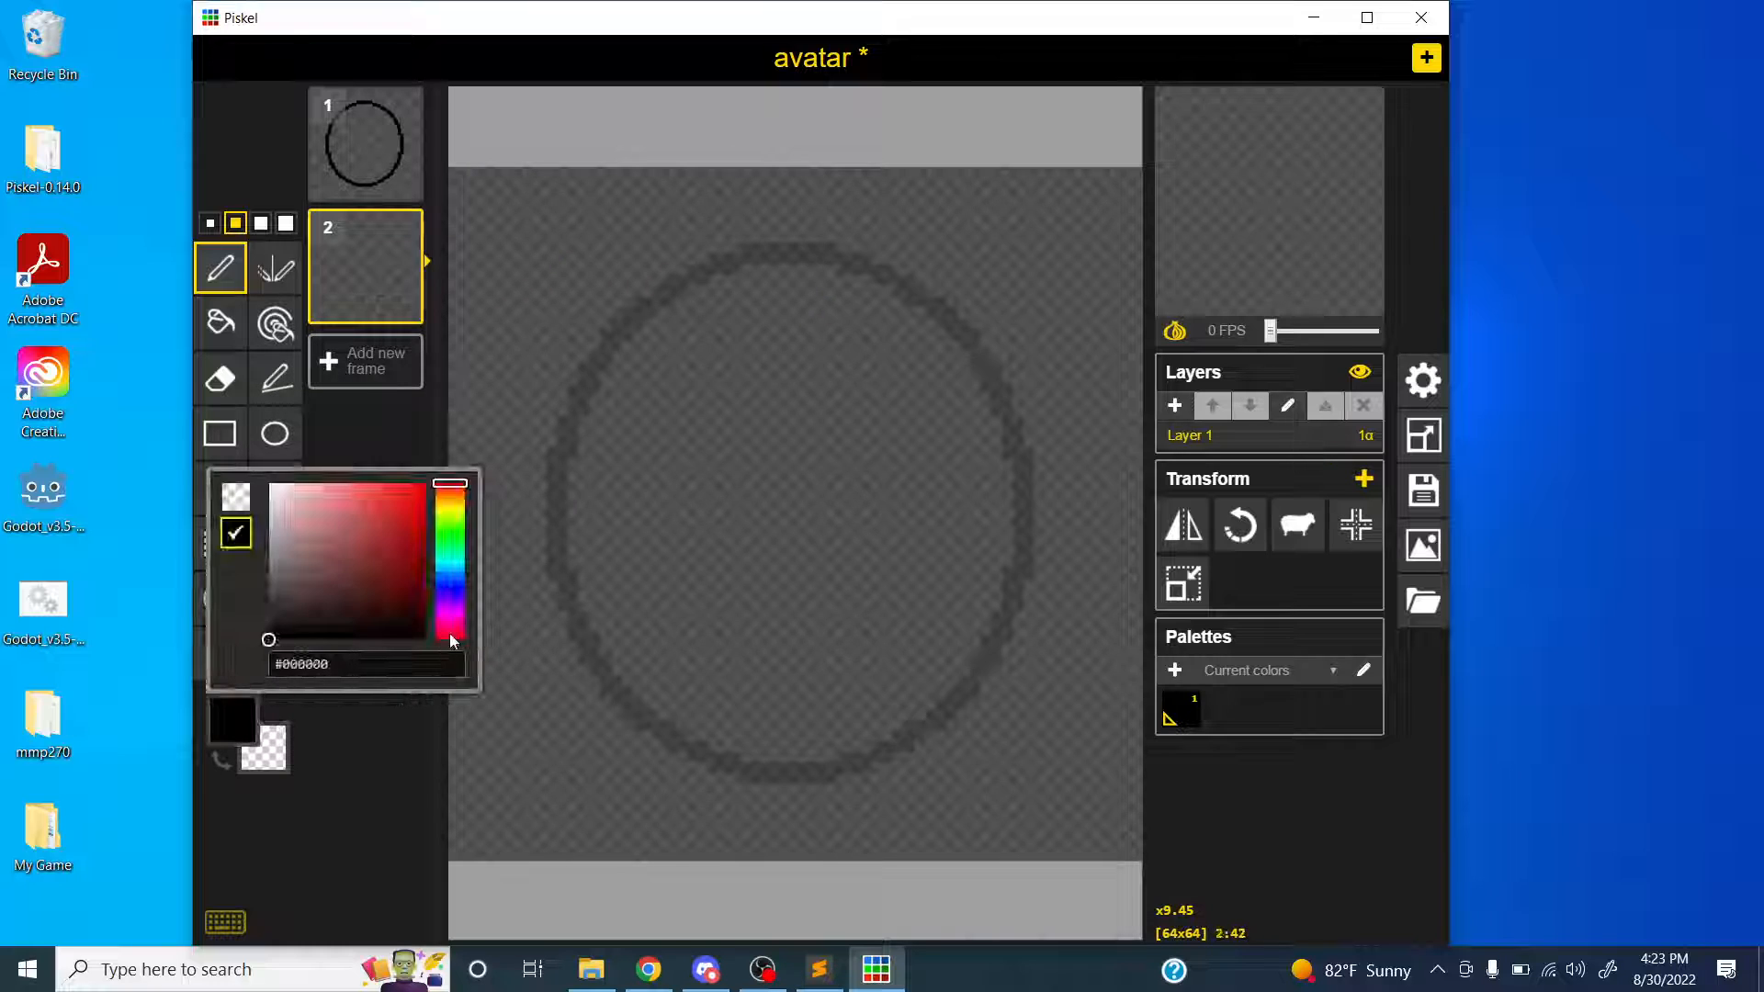
{"action": "left_click", "coordinate": [452, 589]}
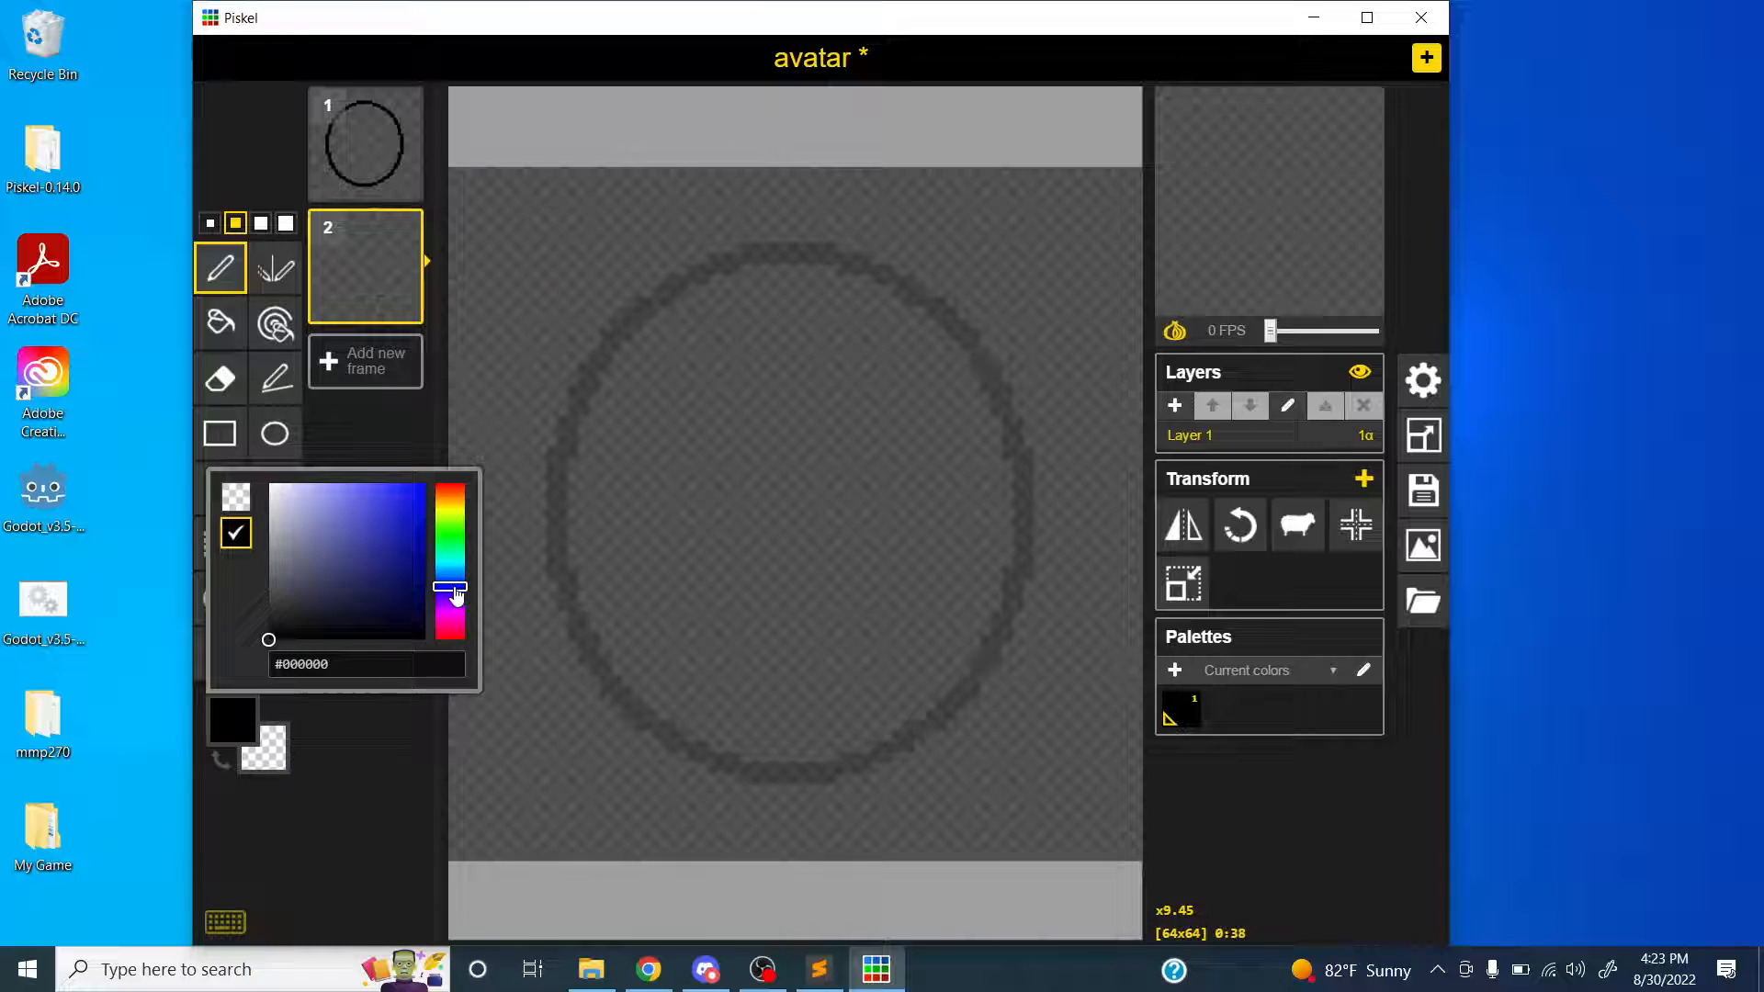
{"action": "left_click", "coordinate": [355, 525]}
{"action": "left_click", "coordinate": [358, 517]}
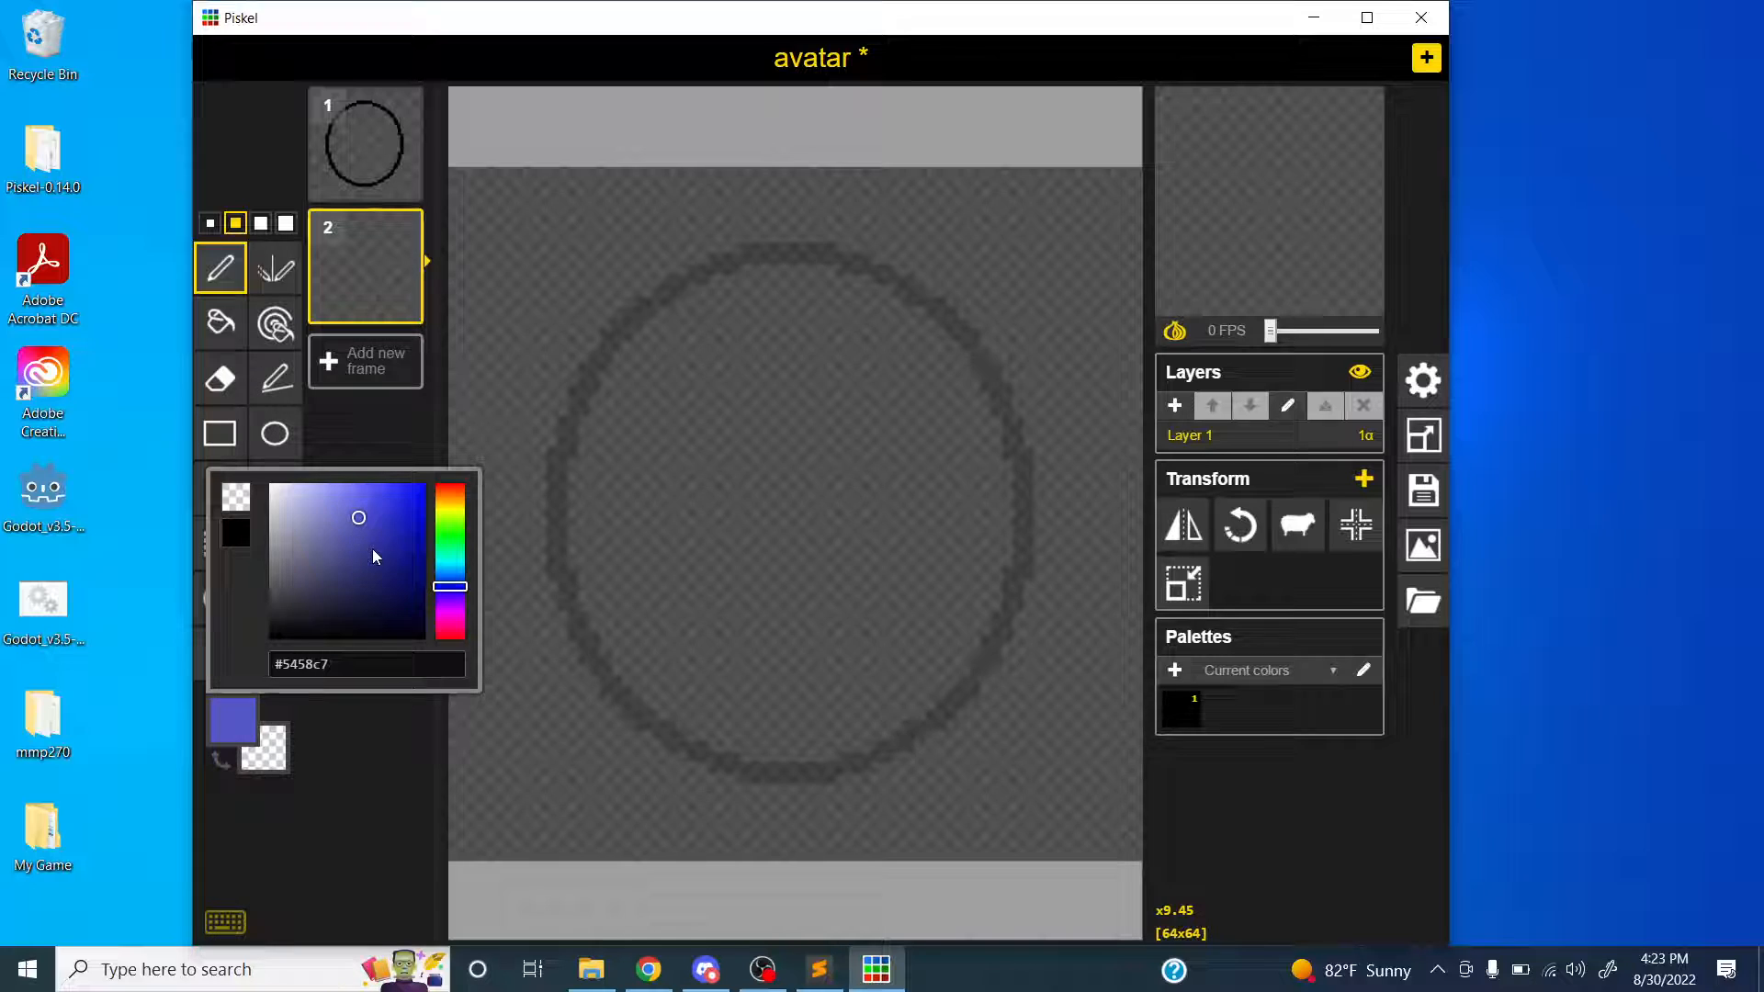
{"action": "left_click", "coordinate": [360, 448]}
- Draw a cat head with pointed ears around the onion-skinned oval in frame 2, including two oval eyes and a nose with mouth
{"action": "mouse_move", "coordinate": [595, 646]}
{"action": "left_mouse_down"}
{"action": "mouse_move", "coordinate": [565, 589]}
{"action": "mouse_move", "coordinate": [540, 482]}
{"action": "mouse_move", "coordinate": [578, 342]}
{"action": "mouse_move", "coordinate": [547, 241]}
{"action": "mouse_move", "coordinate": [660, 294]}
{"action": "mouse_move", "coordinate": [760, 258]}
{"action": "mouse_move", "coordinate": [871, 259]}
{"action": "mouse_move", "coordinate": [955, 294]}
{"action": "mouse_move", "coordinate": [1057, 244]}
{"action": "mouse_move", "coordinate": [1013, 355]}
{"action": "mouse_move", "coordinate": [1031, 428]}
{"action": "mouse_move", "coordinate": [1000, 664]}
{"action": "mouse_move", "coordinate": [827, 765]}
{"action": "mouse_move", "coordinate": [703, 739]}
{"action": "mouse_move", "coordinate": [590, 649]}
{"action": "left_mouse_up"}
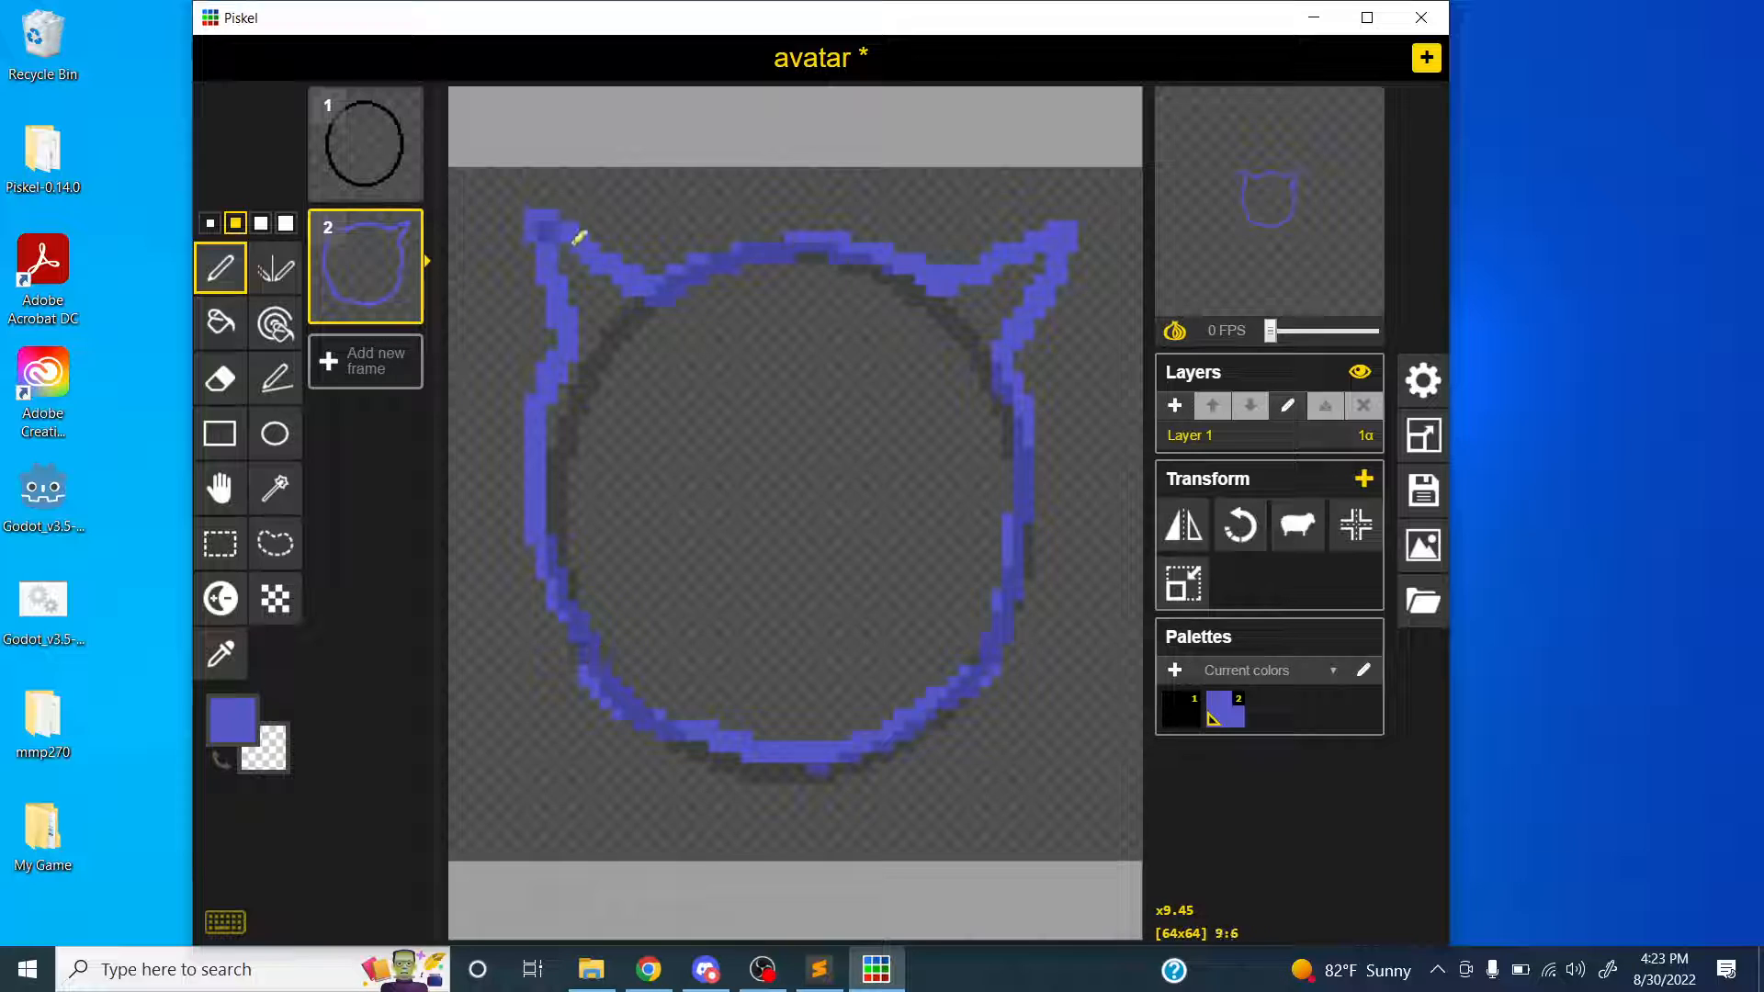
{"action": "mouse_move", "coordinate": [721, 503]}
{"action": "left_mouse_down"}
{"action": "mouse_move", "coordinate": [657, 387]}
{"action": "mouse_move", "coordinate": [750, 339]}
{"action": "mouse_move", "coordinate": [766, 452]}
{"action": "mouse_move", "coordinate": [712, 519]}
{"action": "left_mouse_up"}
{"action": "mouse_move", "coordinate": [919, 504]}
{"action": "left_mouse_down"}
{"action": "mouse_move", "coordinate": [840, 421]}
{"action": "mouse_move", "coordinate": [905, 351]}
{"action": "mouse_move", "coordinate": [932, 446]}
{"action": "mouse_move", "coordinate": [919, 501]}
{"action": "left_mouse_up"}
{"action": "mouse_move", "coordinate": [796, 531]}
{"action": "left_mouse_down"}
{"action": "mouse_move", "coordinate": [837, 628]}
{"action": "mouse_move", "coordinate": [854, 622]}
{"action": "mouse_move", "coordinate": [740, 635]}
{"action": "left_mouse_up"}
- Add three whiskers on each side of the cat's face
{"action": "left_click_drag", "start_coordinate": [1011, 540], "coordinate": [1062, 571]}
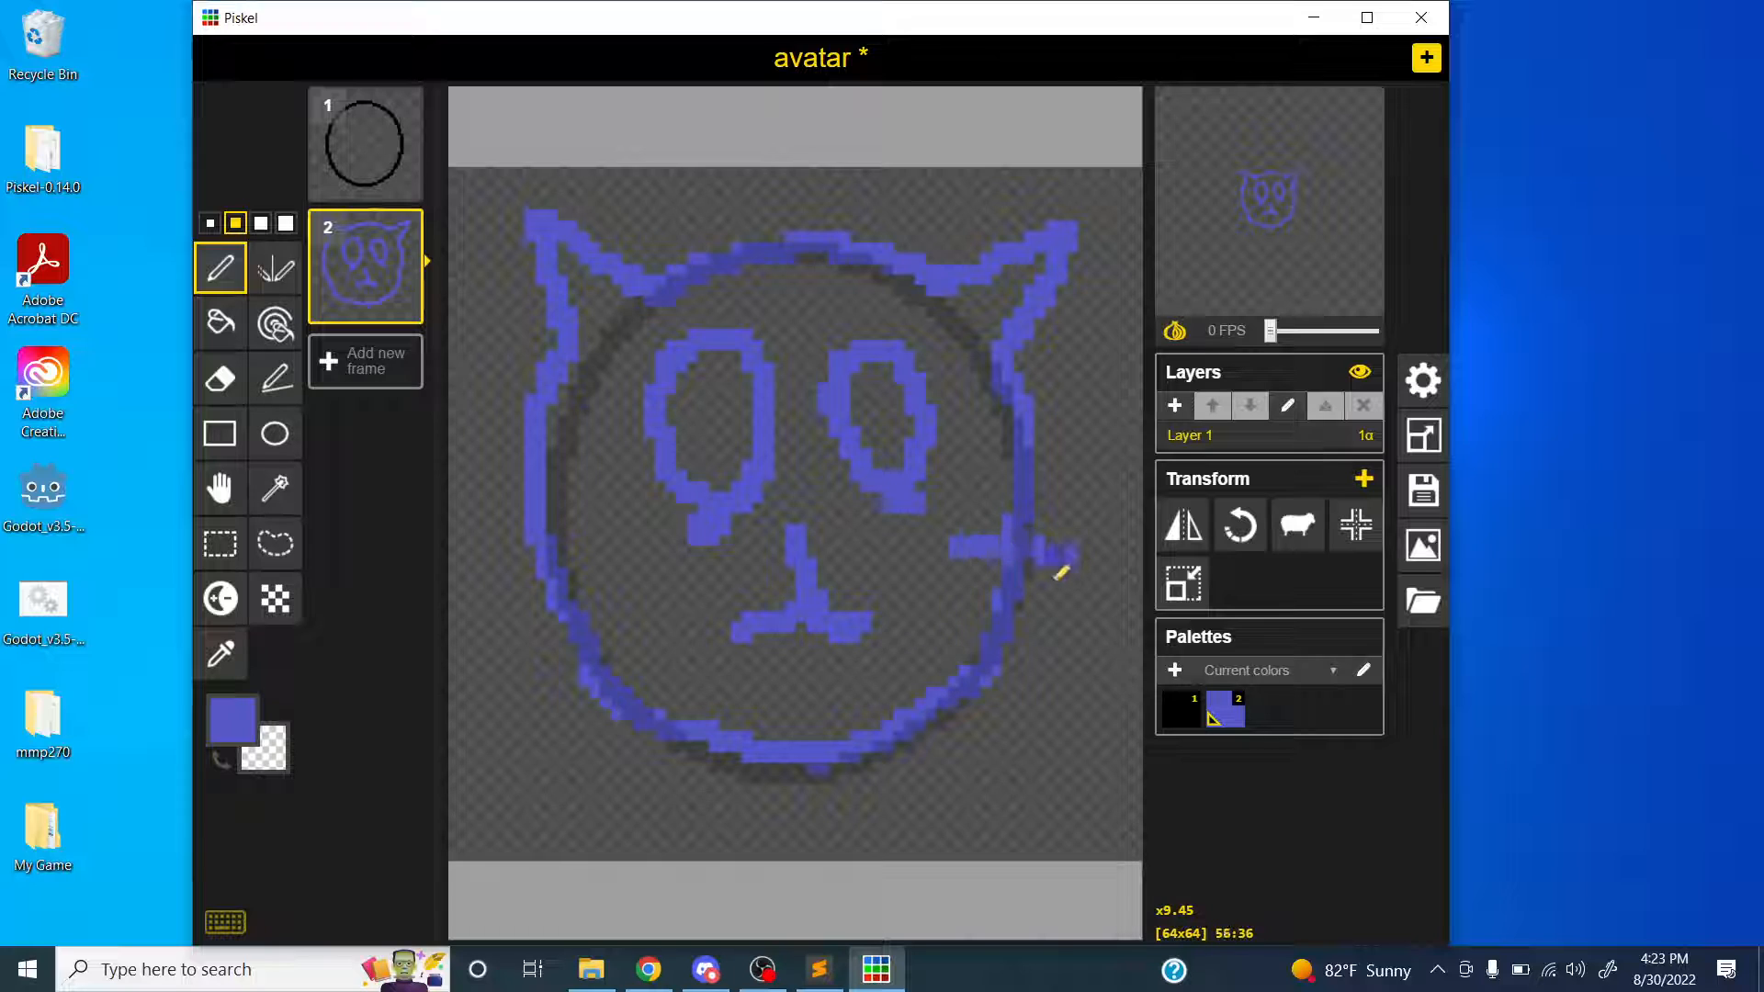
{"action": "left_click_drag", "start_coordinate": [947, 610], "coordinate": [1044, 643]}
{"action": "left_click_drag", "start_coordinate": [915, 653], "coordinate": [988, 719]}
{"action": "mouse_move", "coordinate": [480, 623]}
{"action": "left_mouse_down"}
{"action": "mouse_move", "coordinate": [590, 580]}
{"action": "mouse_move", "coordinate": [504, 669]}
{"action": "left_mouse_up"}
{"action": "left_click_drag", "start_coordinate": [528, 744], "coordinate": [640, 656]}
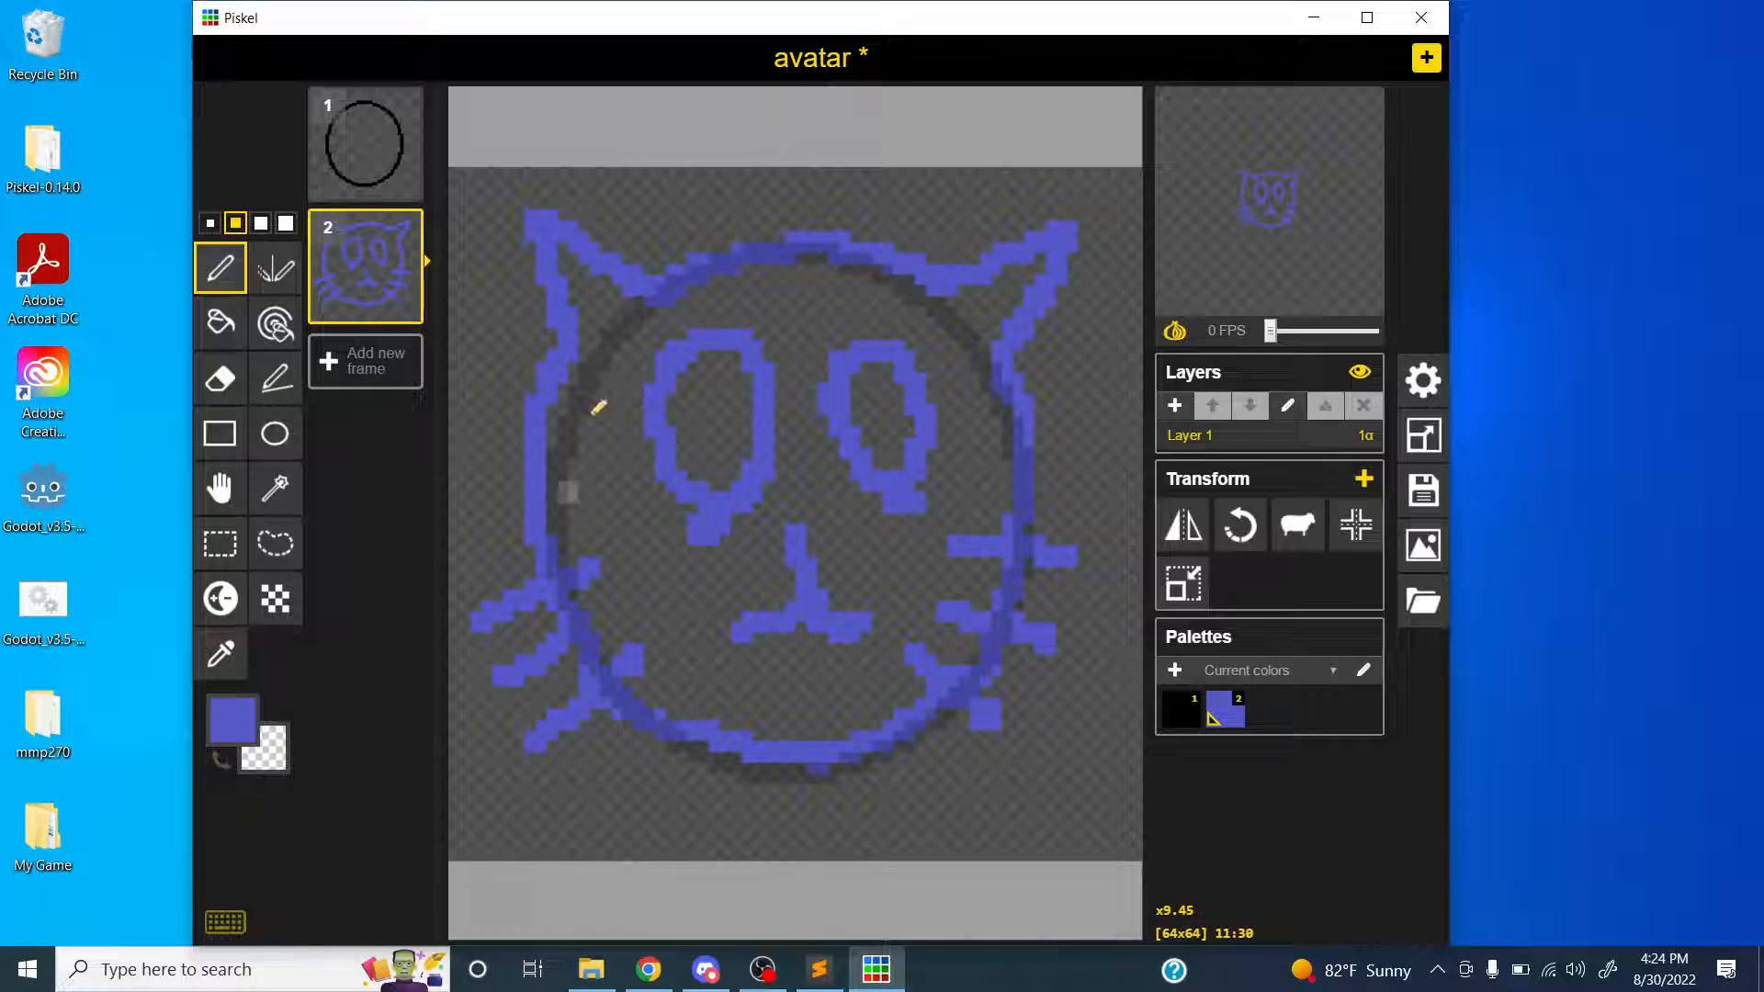
- Toggle the onion skin several times to compare the cat with the oval, and leave it off
{"action": "left_click", "coordinate": [1176, 333]}
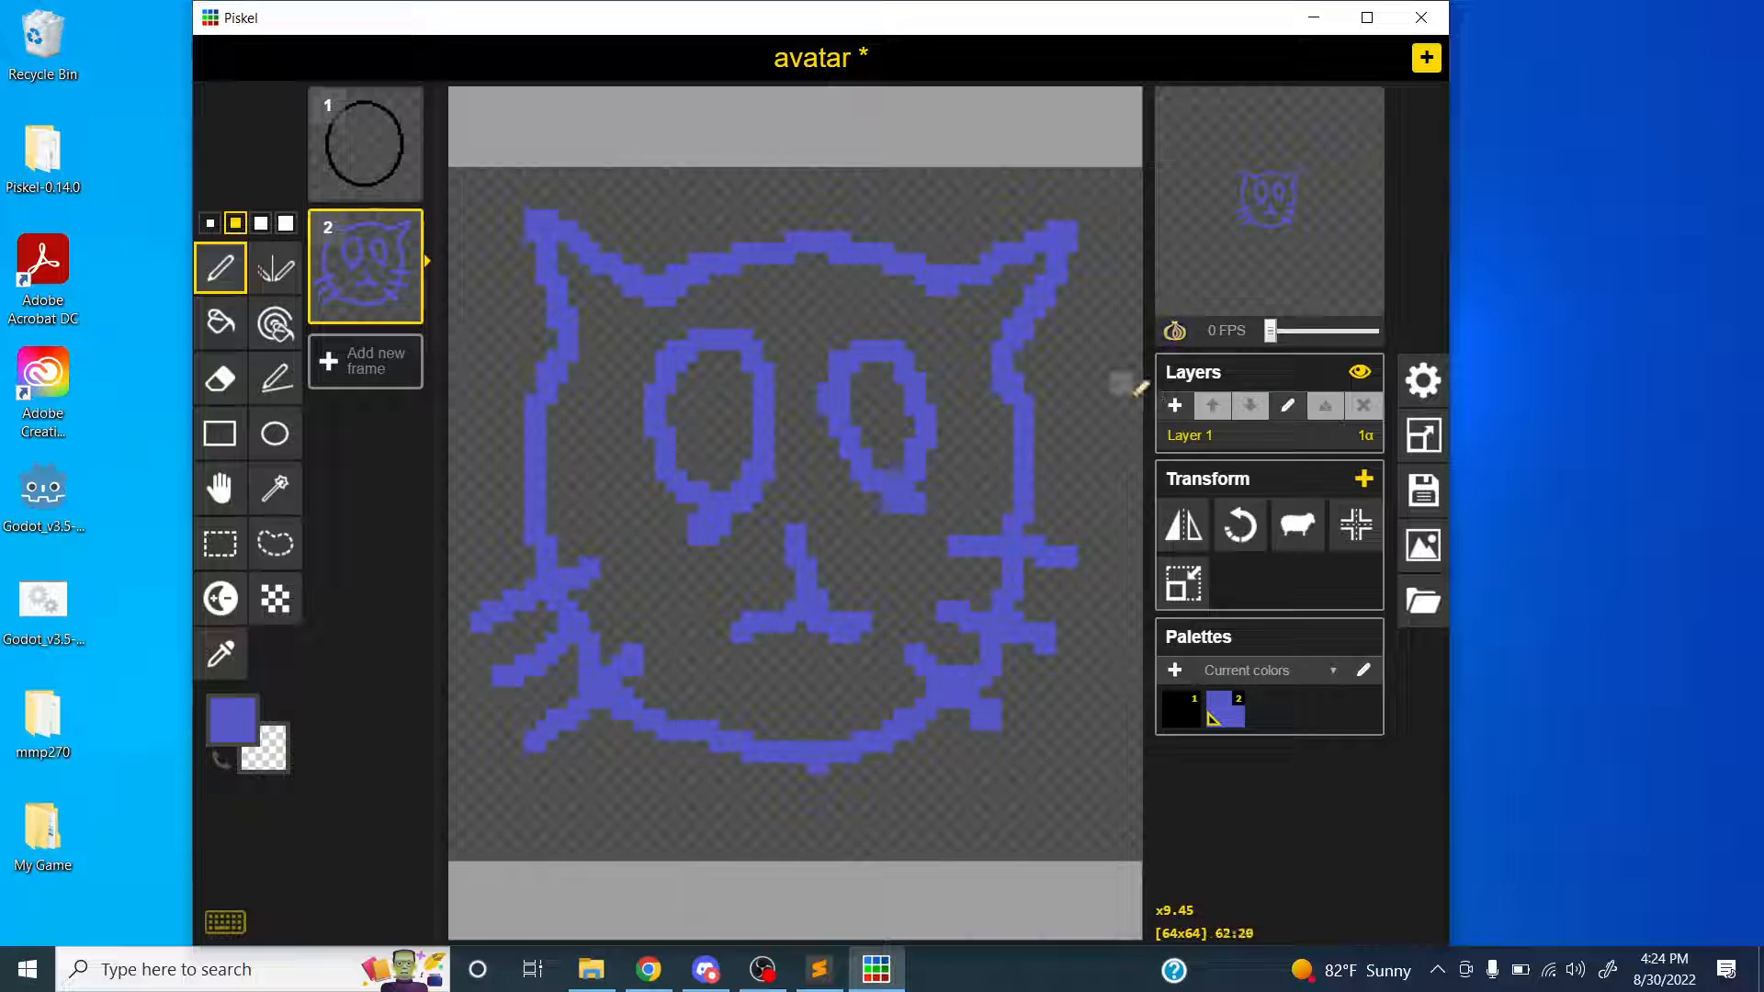
{"action": "left_click", "coordinate": [1173, 340]}
{"action": "left_click", "coordinate": [1176, 341]}
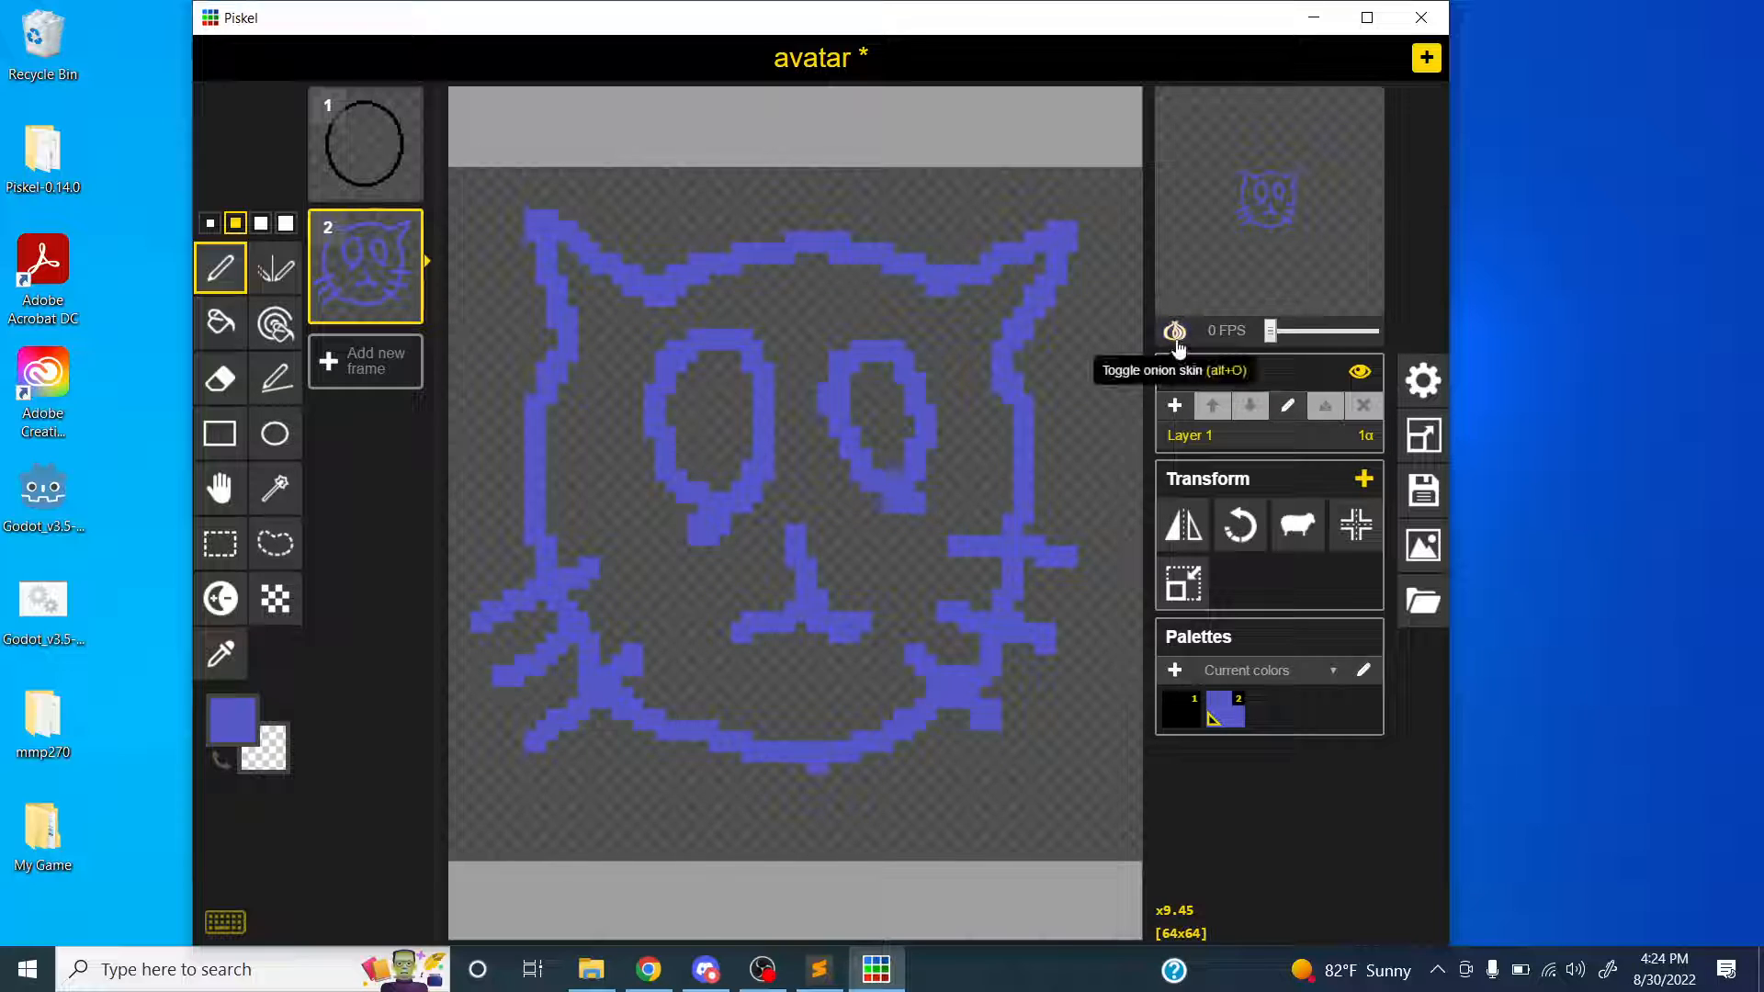
{"action": "left_click", "coordinate": [1177, 342]}
{"action": "left_click", "coordinate": [1179, 335]}
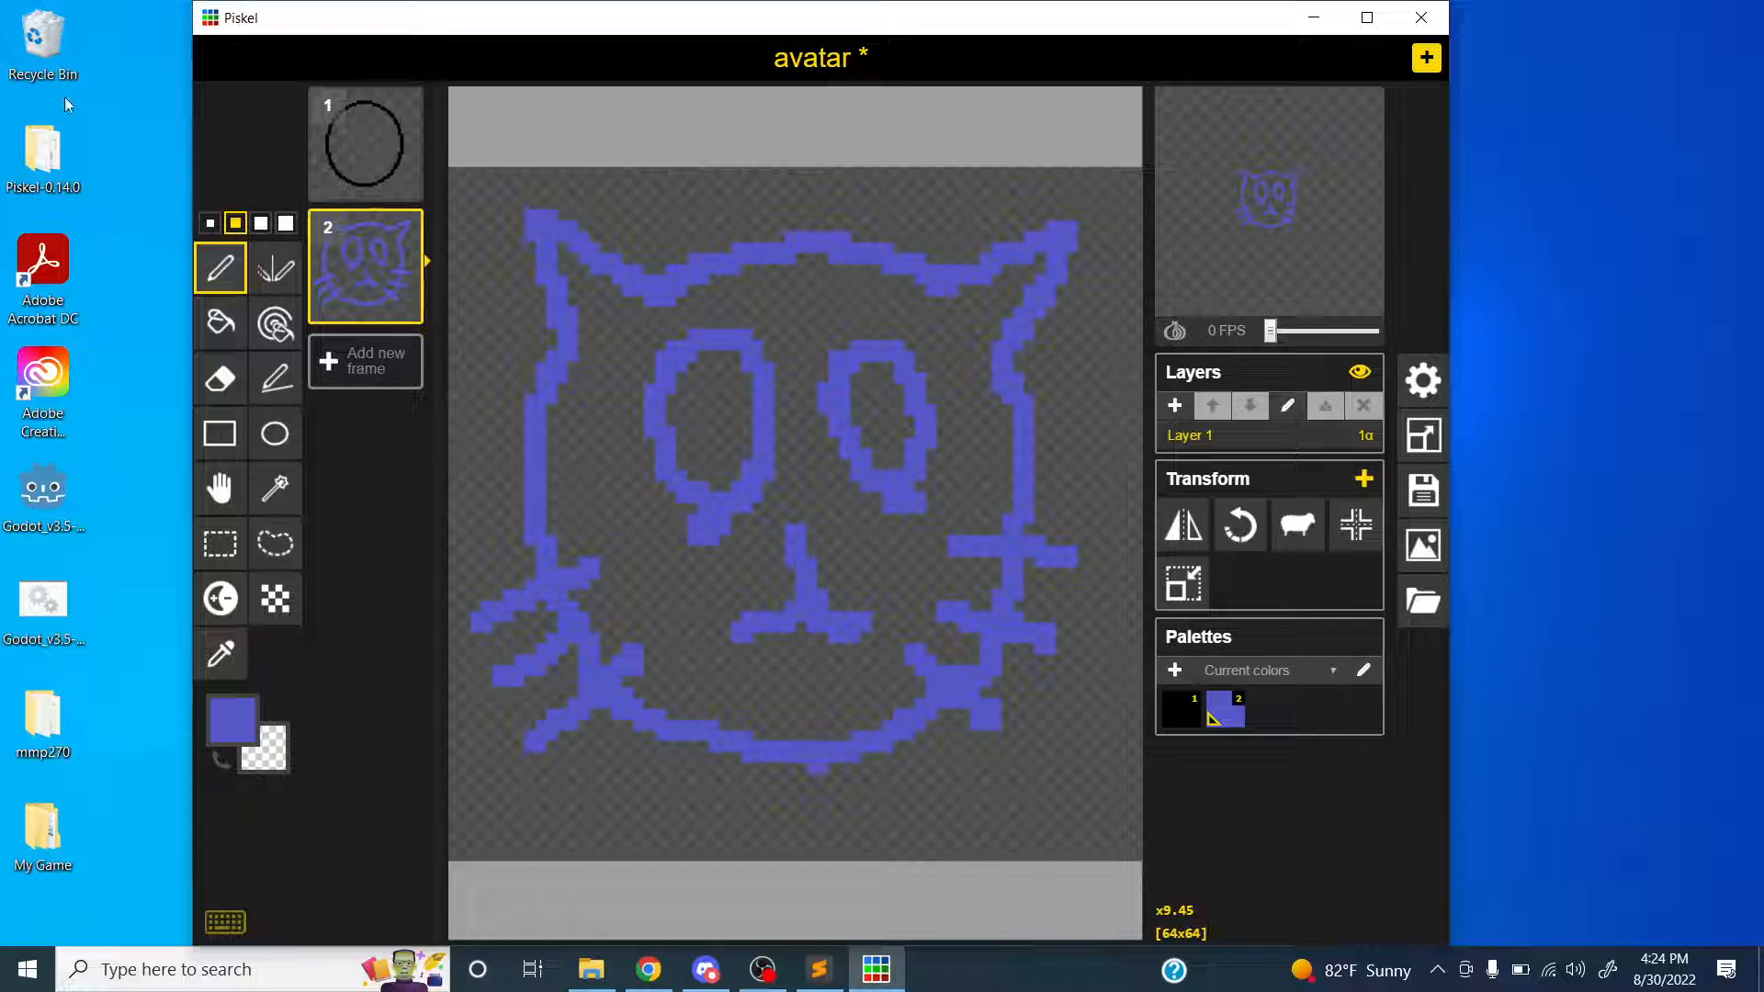
- Delete the frame with the black oval, and duplicate the cat frame
{"action": "mouse_move", "coordinate": [415, 128]}
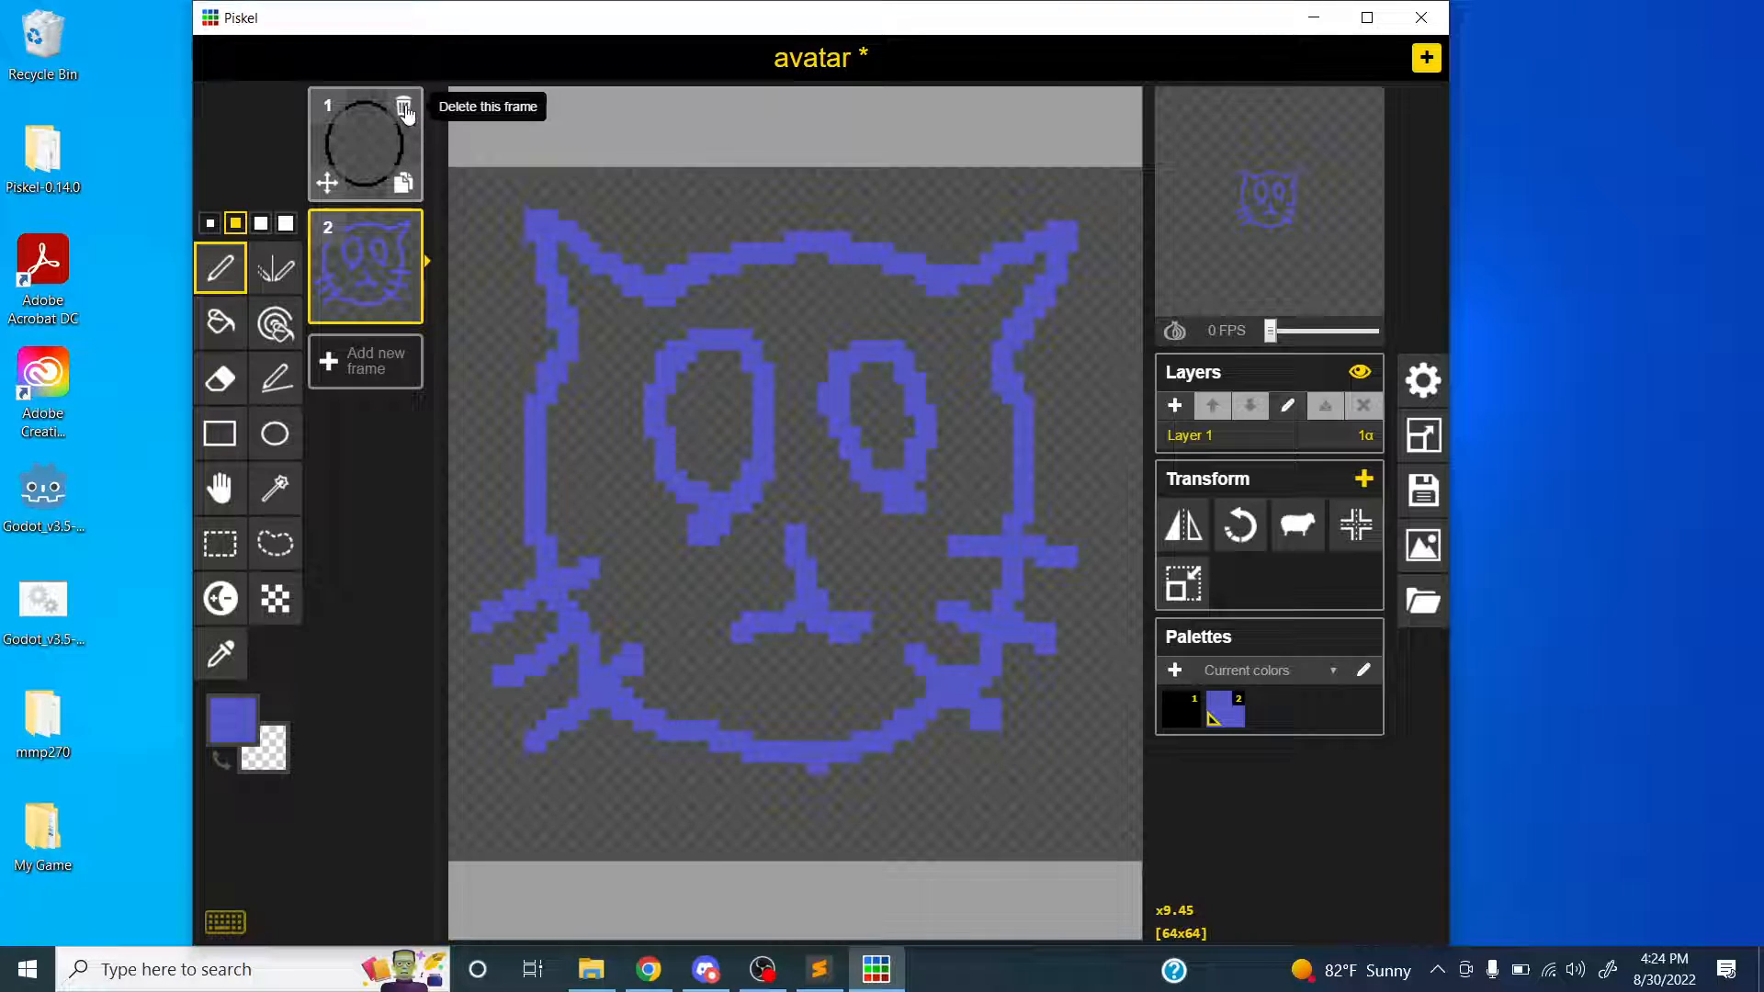
{"action": "left_click", "coordinate": [405, 112]}
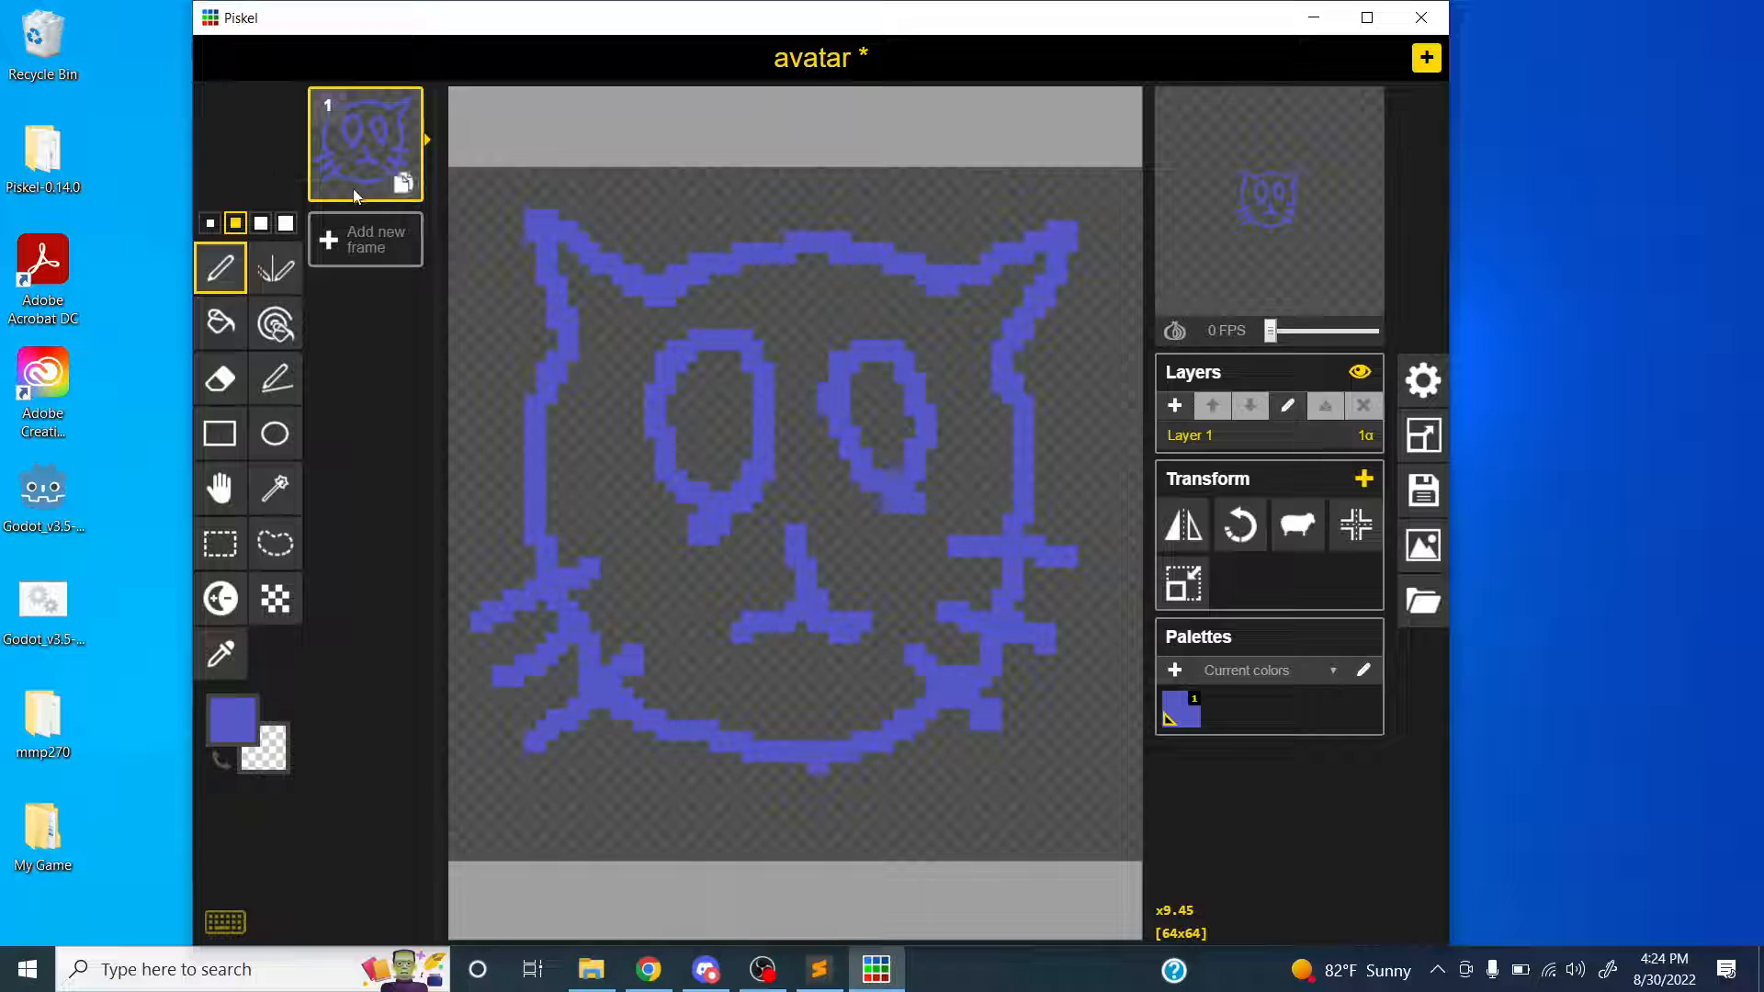
{"action": "left_click", "coordinate": [402, 182]}
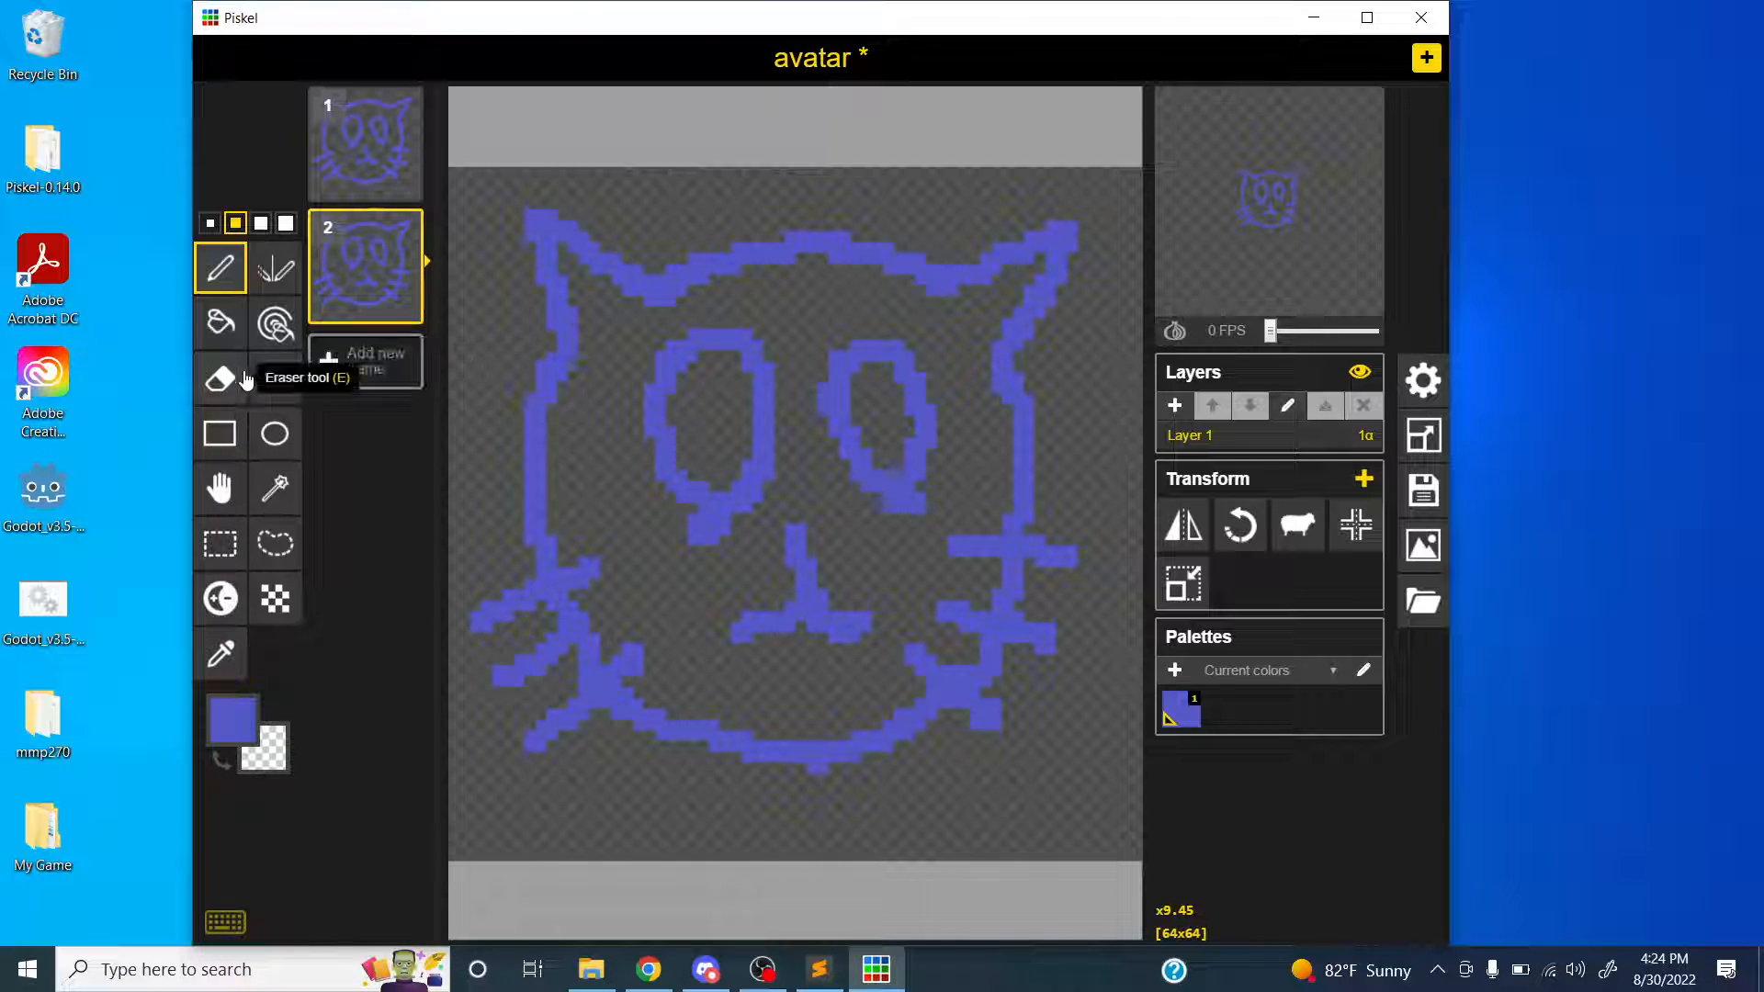
- Erase both of the cat's eyes in the duplicated second frame, and switch back to the Pen tool
{"action": "key", "text": "e"}
{"action": "left_click_drag", "start_coordinate": [701, 362], "coordinate": [674, 390]}
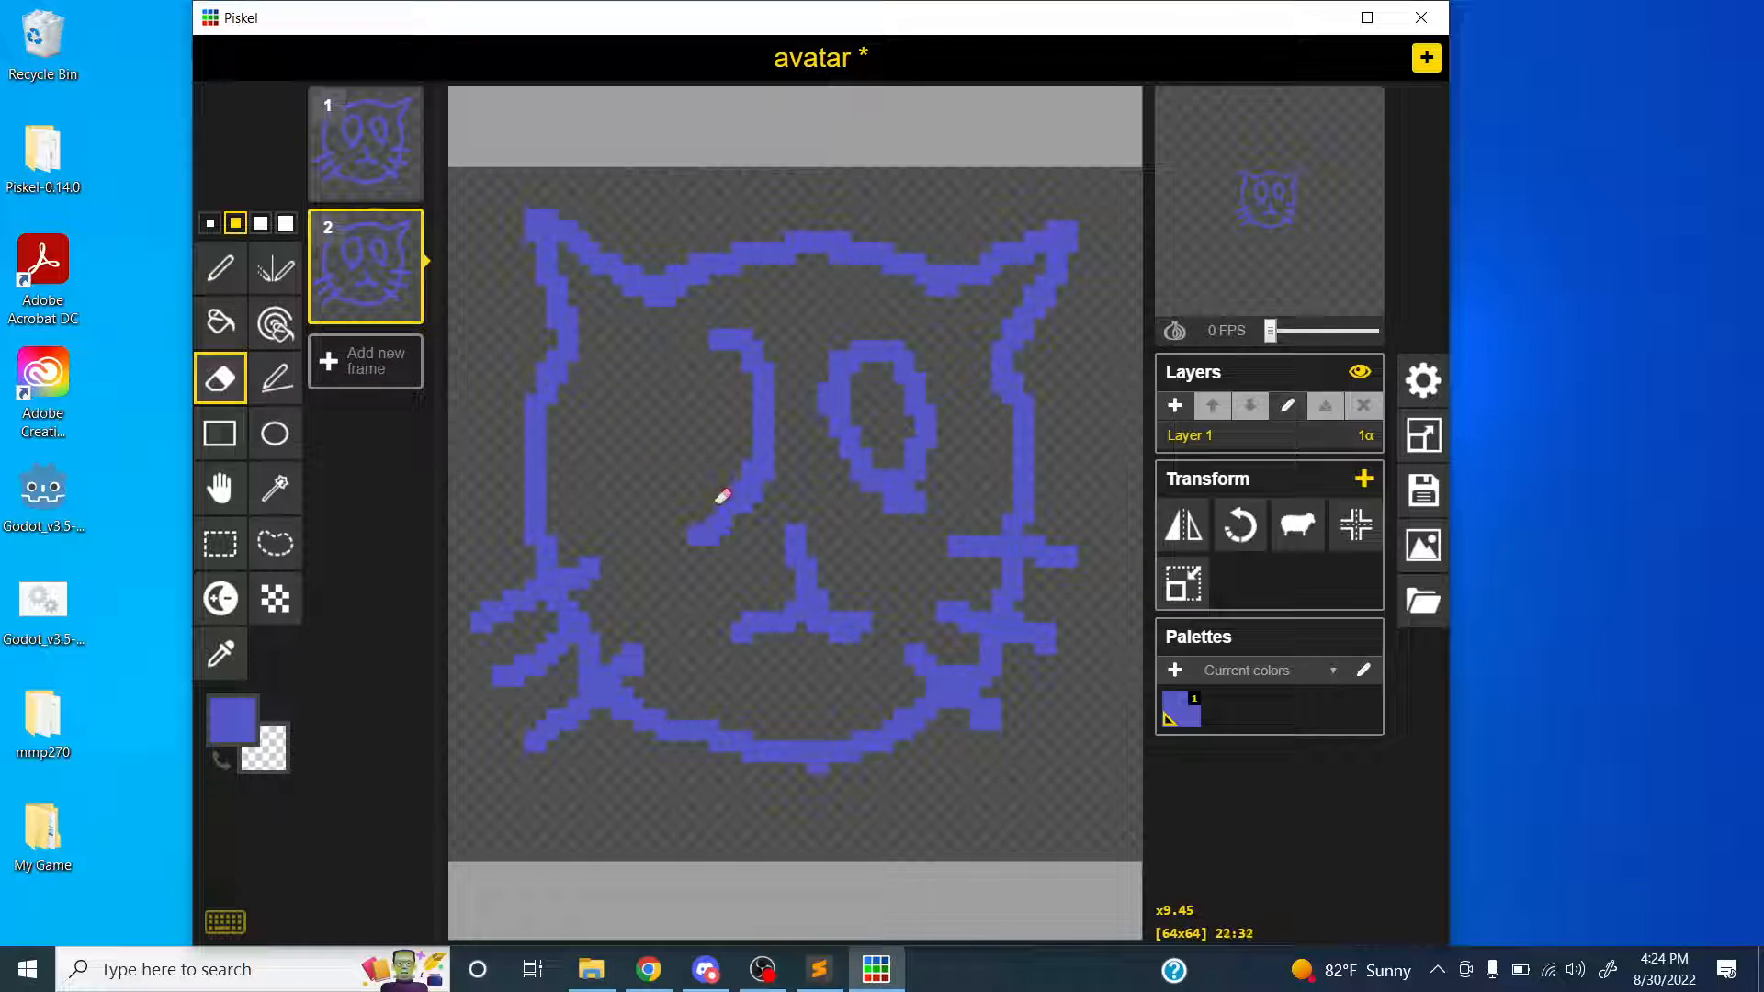
{"action": "left_click_drag", "start_coordinate": [723, 497], "coordinate": [754, 482]}
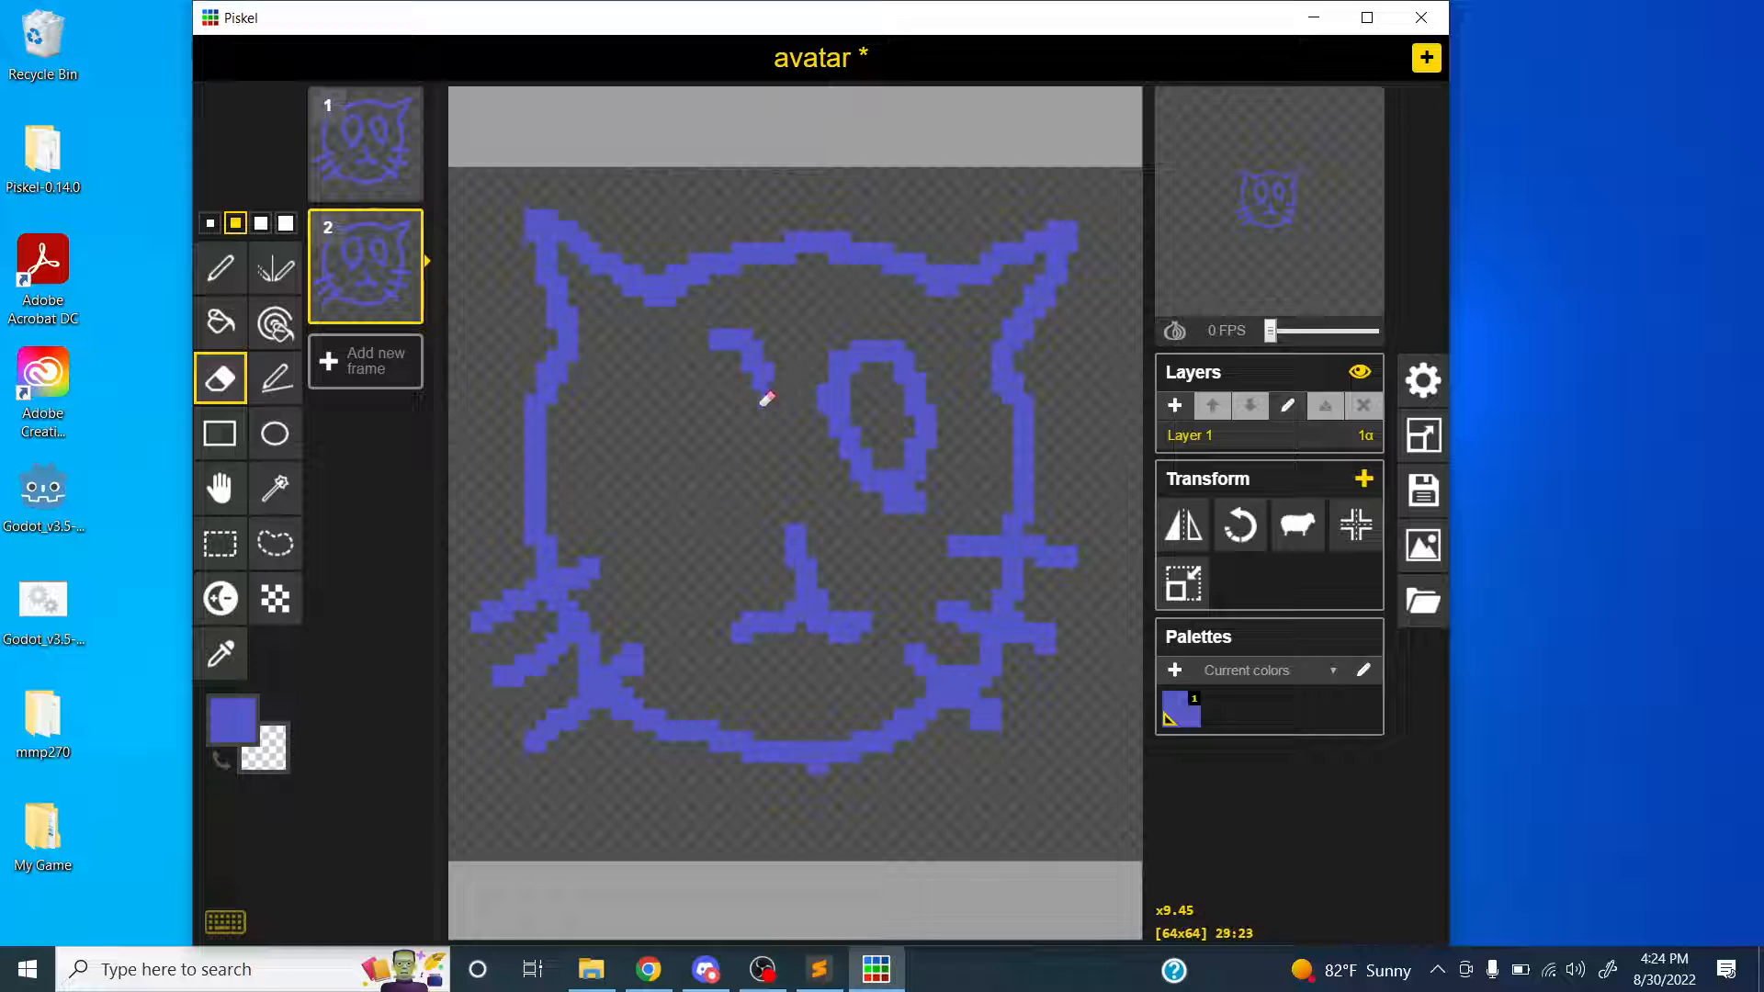
{"action": "left_click_drag", "start_coordinate": [766, 399], "coordinate": [776, 400]}
{"action": "mouse_move", "coordinate": [717, 340]}
{"action": "left_mouse_down"}
{"action": "mouse_move", "coordinate": [863, 365]}
{"action": "mouse_move", "coordinate": [860, 403]}
{"action": "mouse_move", "coordinate": [890, 352]}
{"action": "mouse_move", "coordinate": [937, 380]}
{"action": "mouse_move", "coordinate": [922, 505]}
{"action": "mouse_move", "coordinate": [863, 465]}
{"action": "left_mouse_up"}
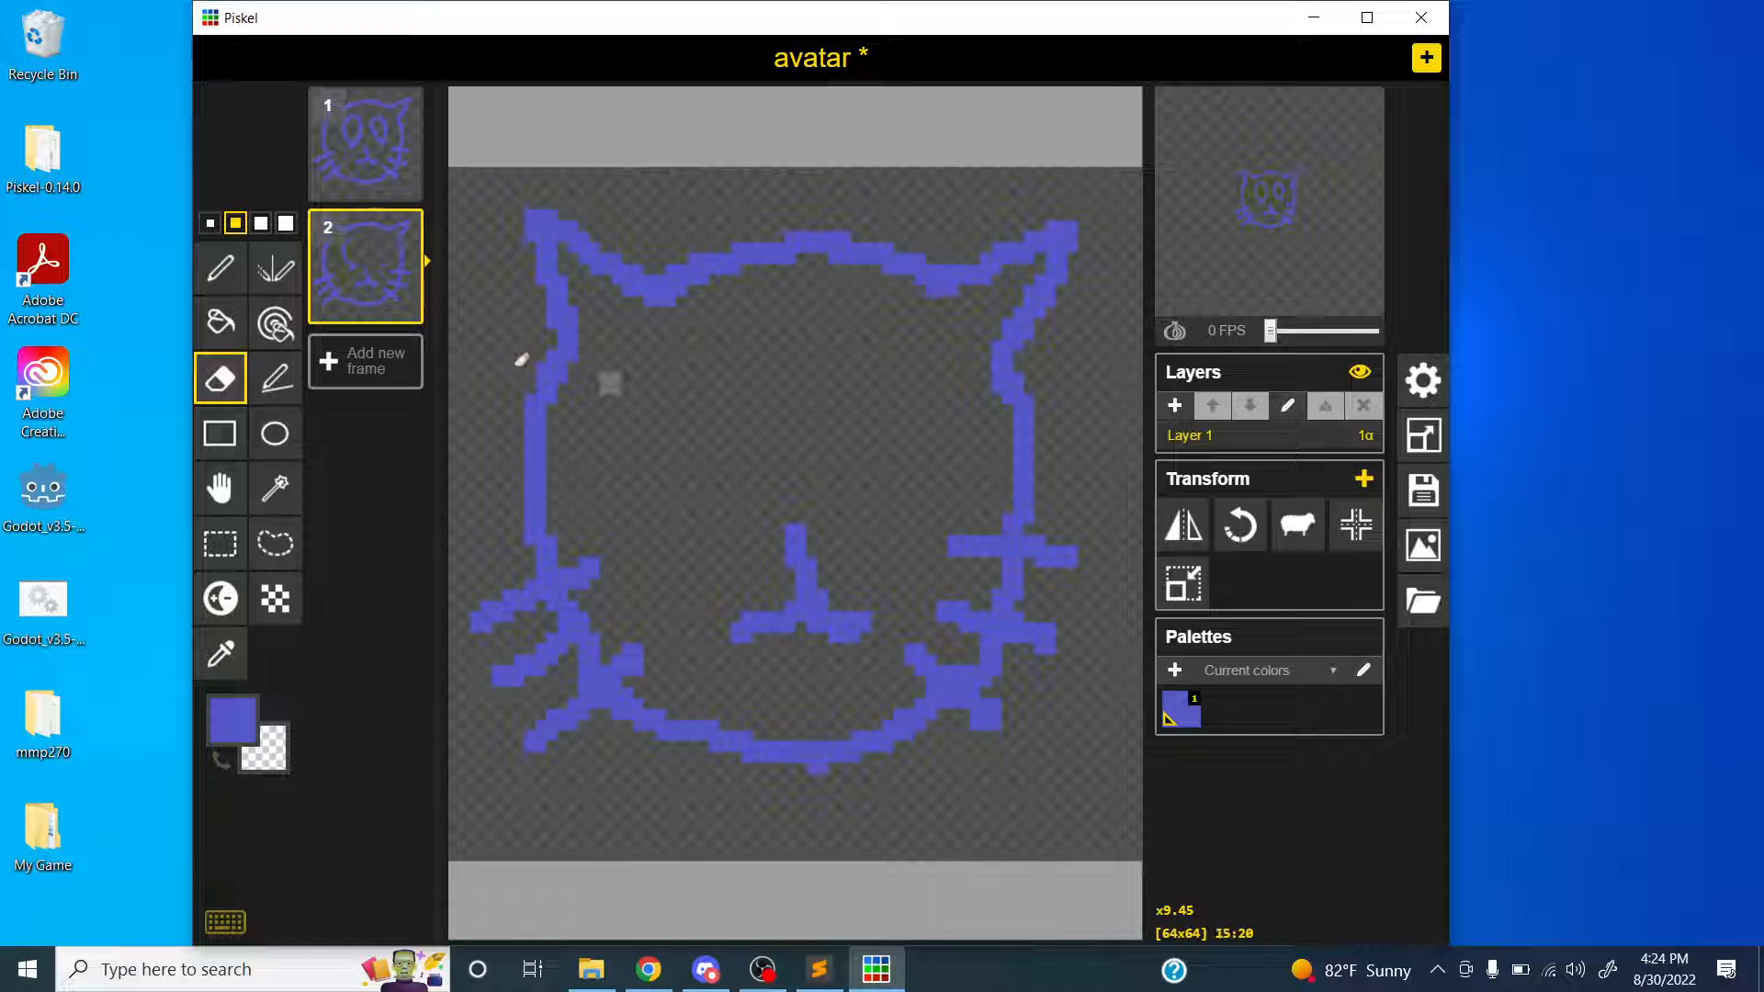
{"action": "left_click", "coordinate": [221, 268]}
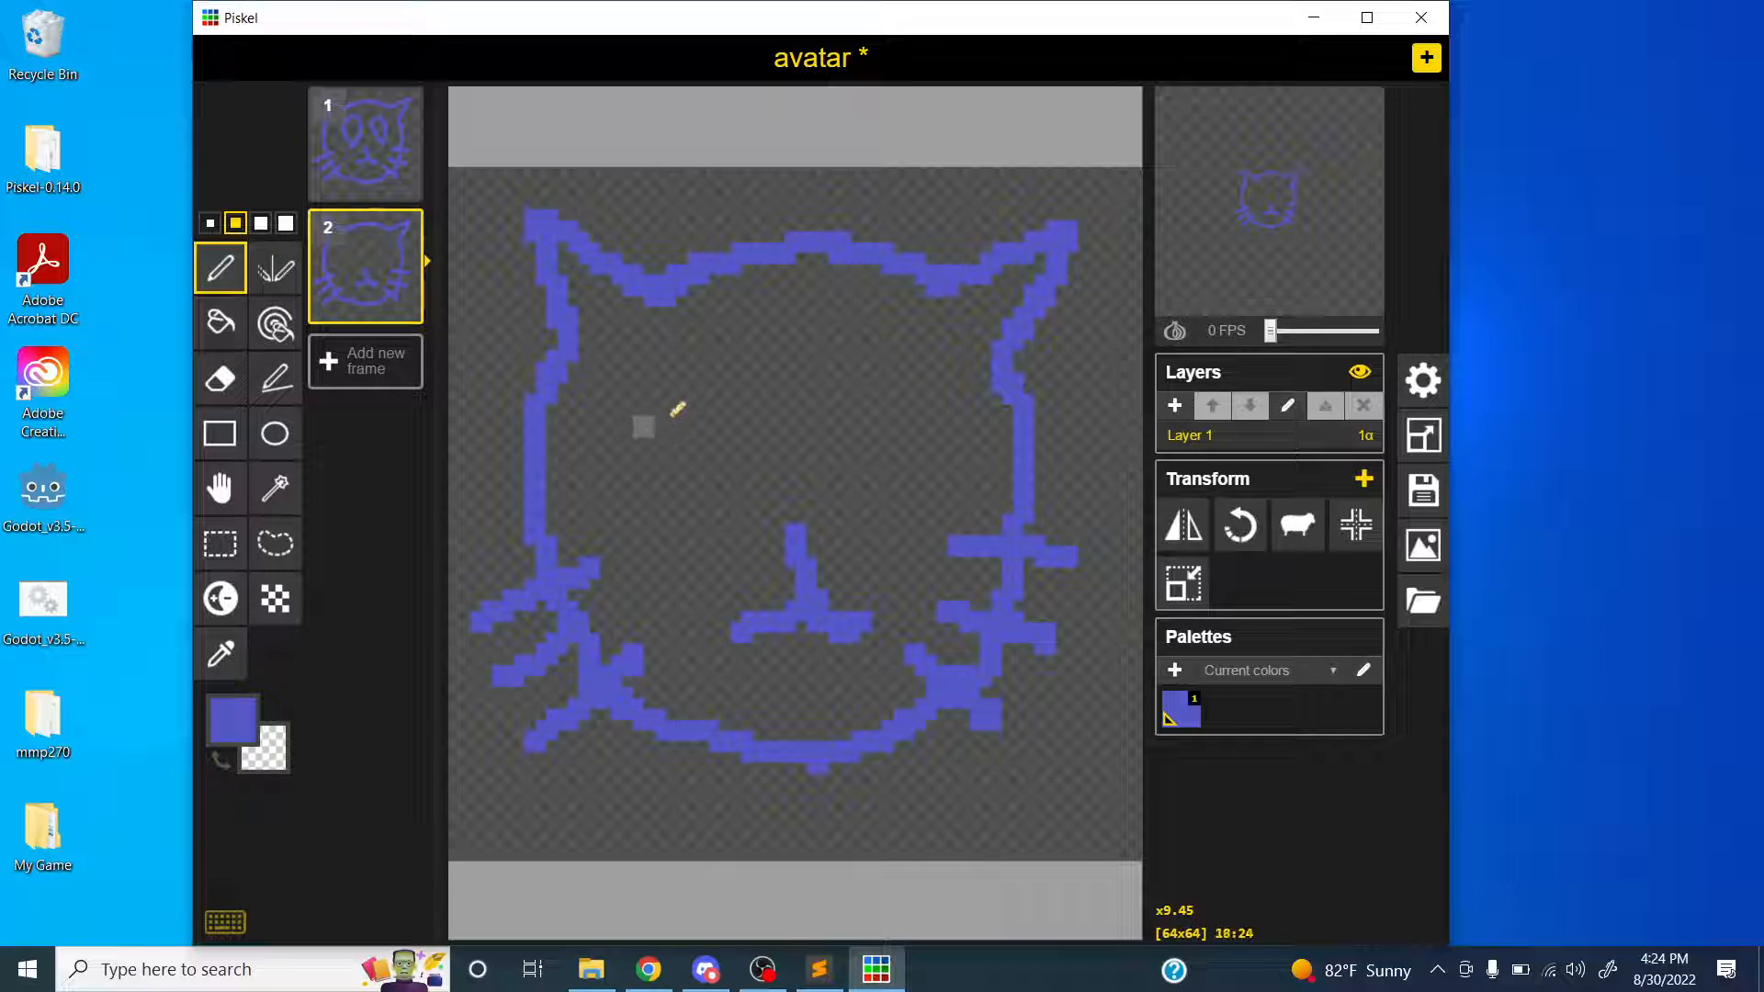
- Draw two closed, curved eyes on the second frame's cat, and play the animation at 5 FPS in the full-size preview
{"action": "mouse_move", "coordinate": [625, 430]}
{"action": "left_mouse_down"}
{"action": "mouse_move", "coordinate": [751, 402]}
{"action": "mouse_move", "coordinate": [942, 424]}
{"action": "left_mouse_up"}
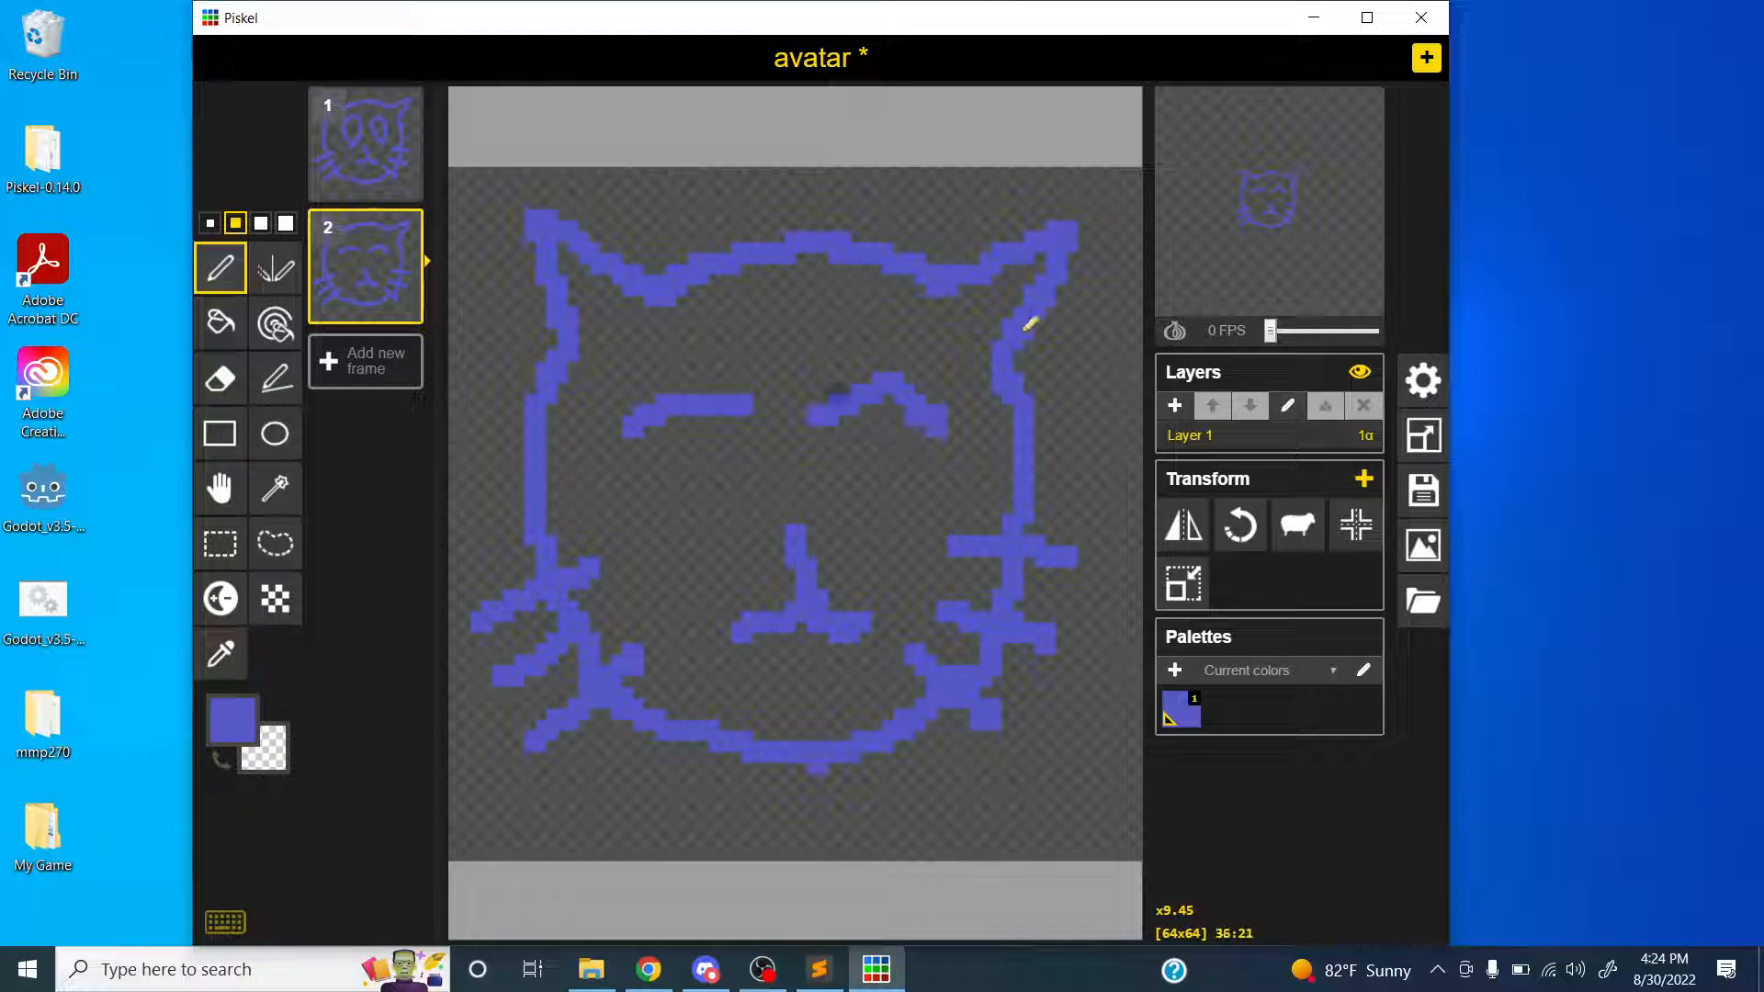
{"action": "left_click", "coordinate": [1292, 328]}
{"action": "mouse_move", "coordinate": [1342, 124]}
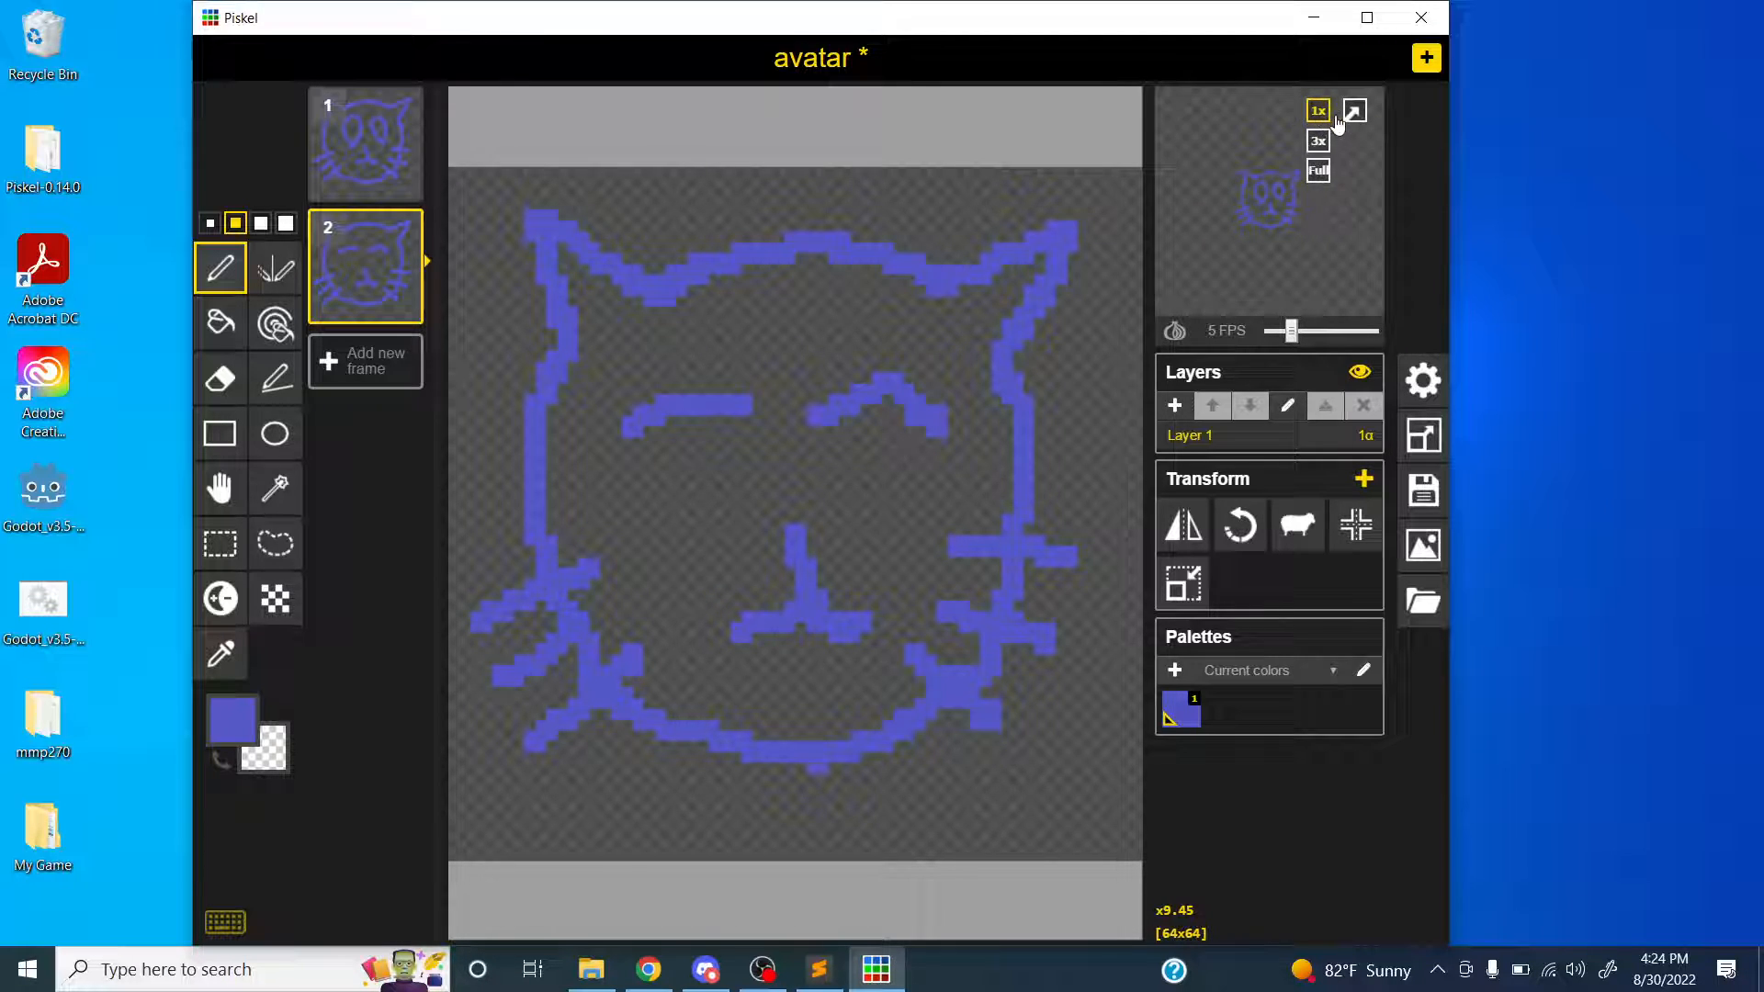
{"action": "left_click", "coordinate": [1319, 170]}
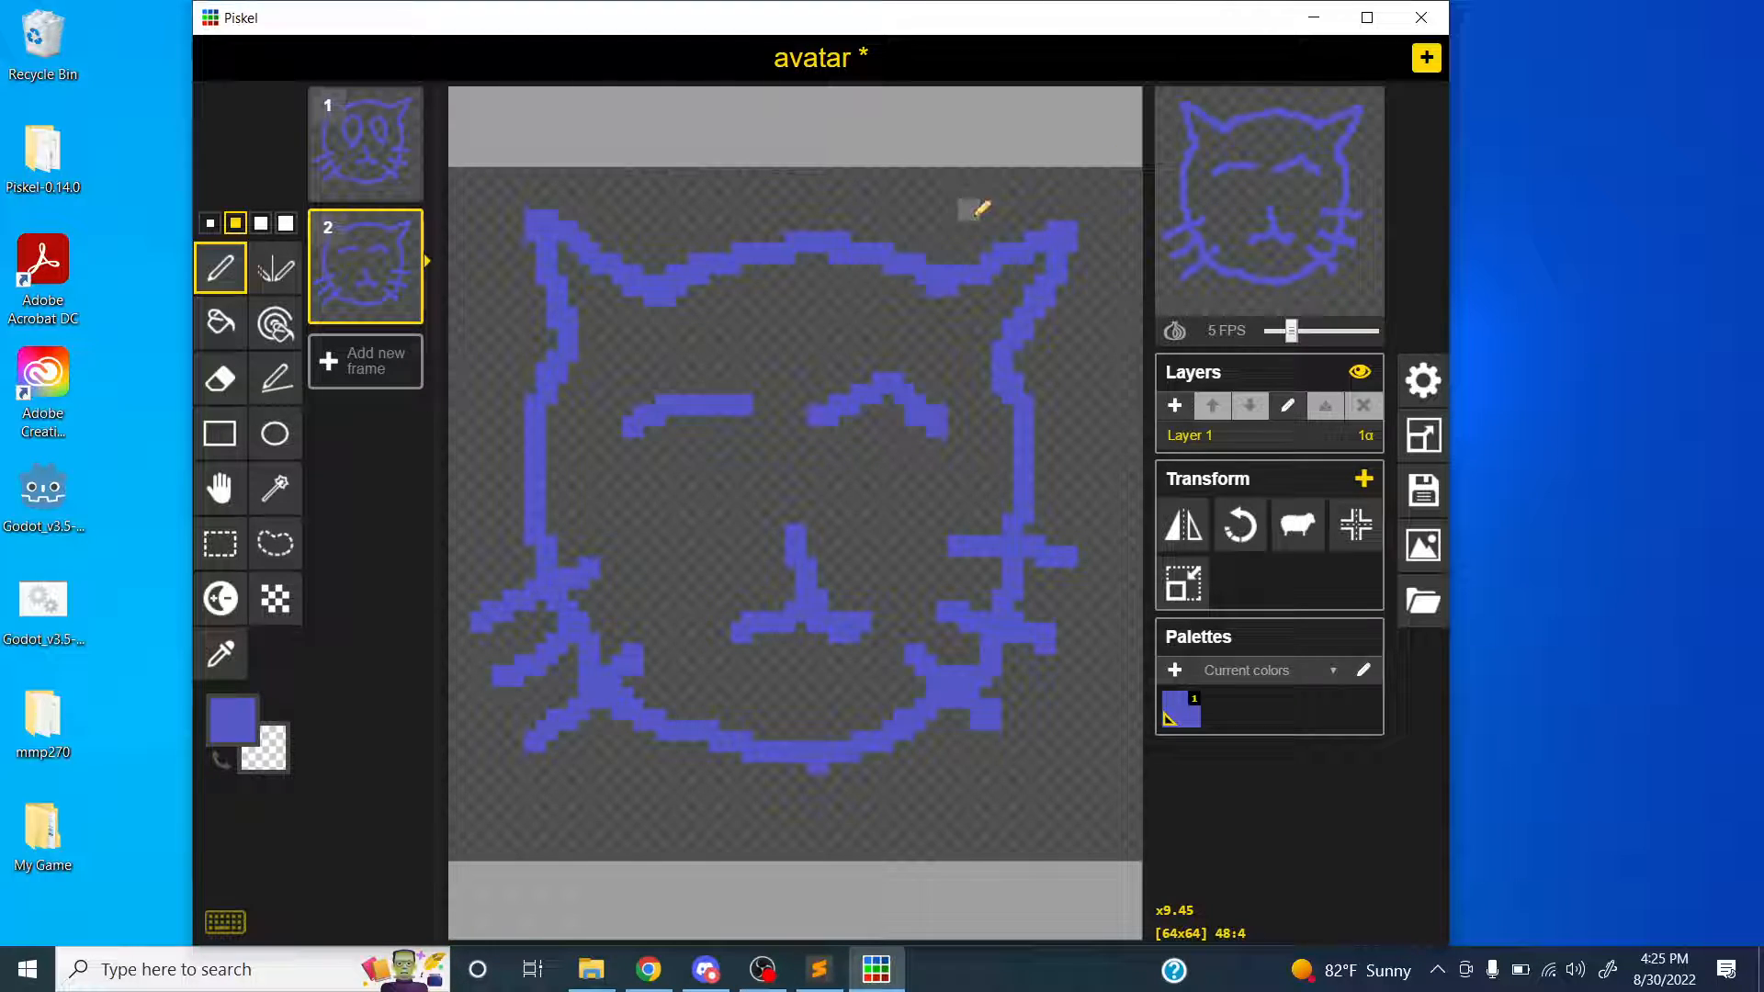
- Add a blank third frame and delete it, and duplicate the closed-eye cat frame instead
{"action": "mouse_move", "coordinate": [393, 250]}
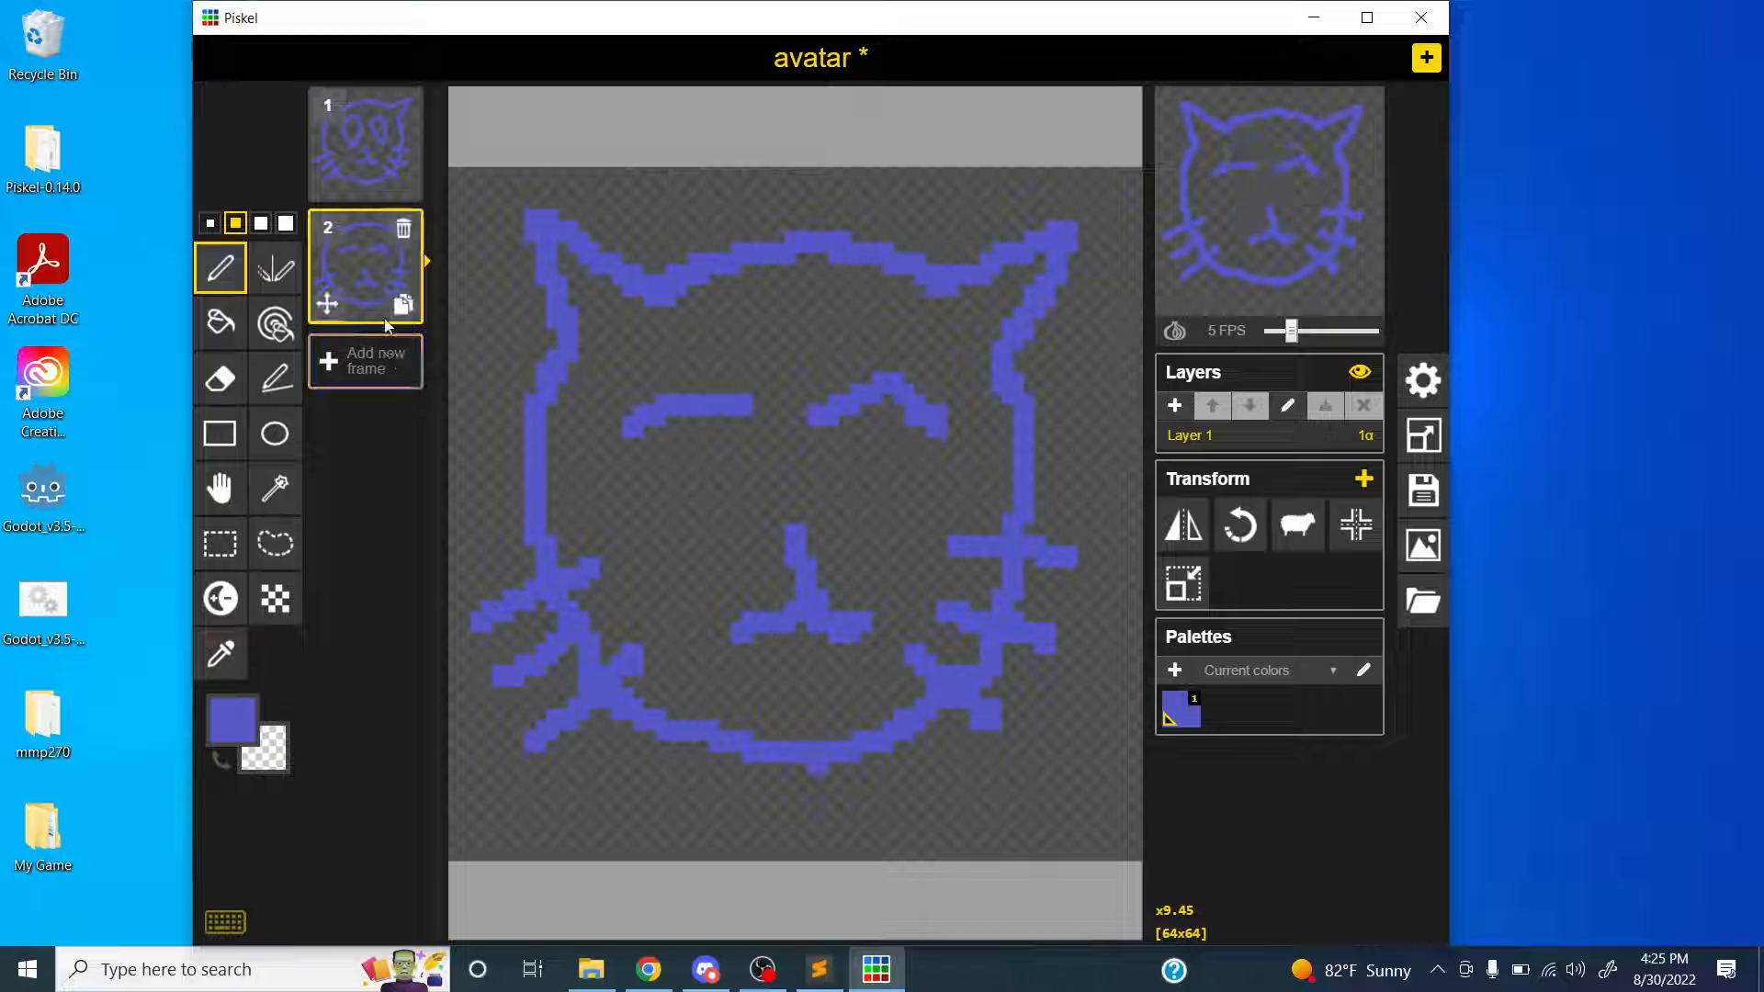
{"action": "key", "text": "n"}
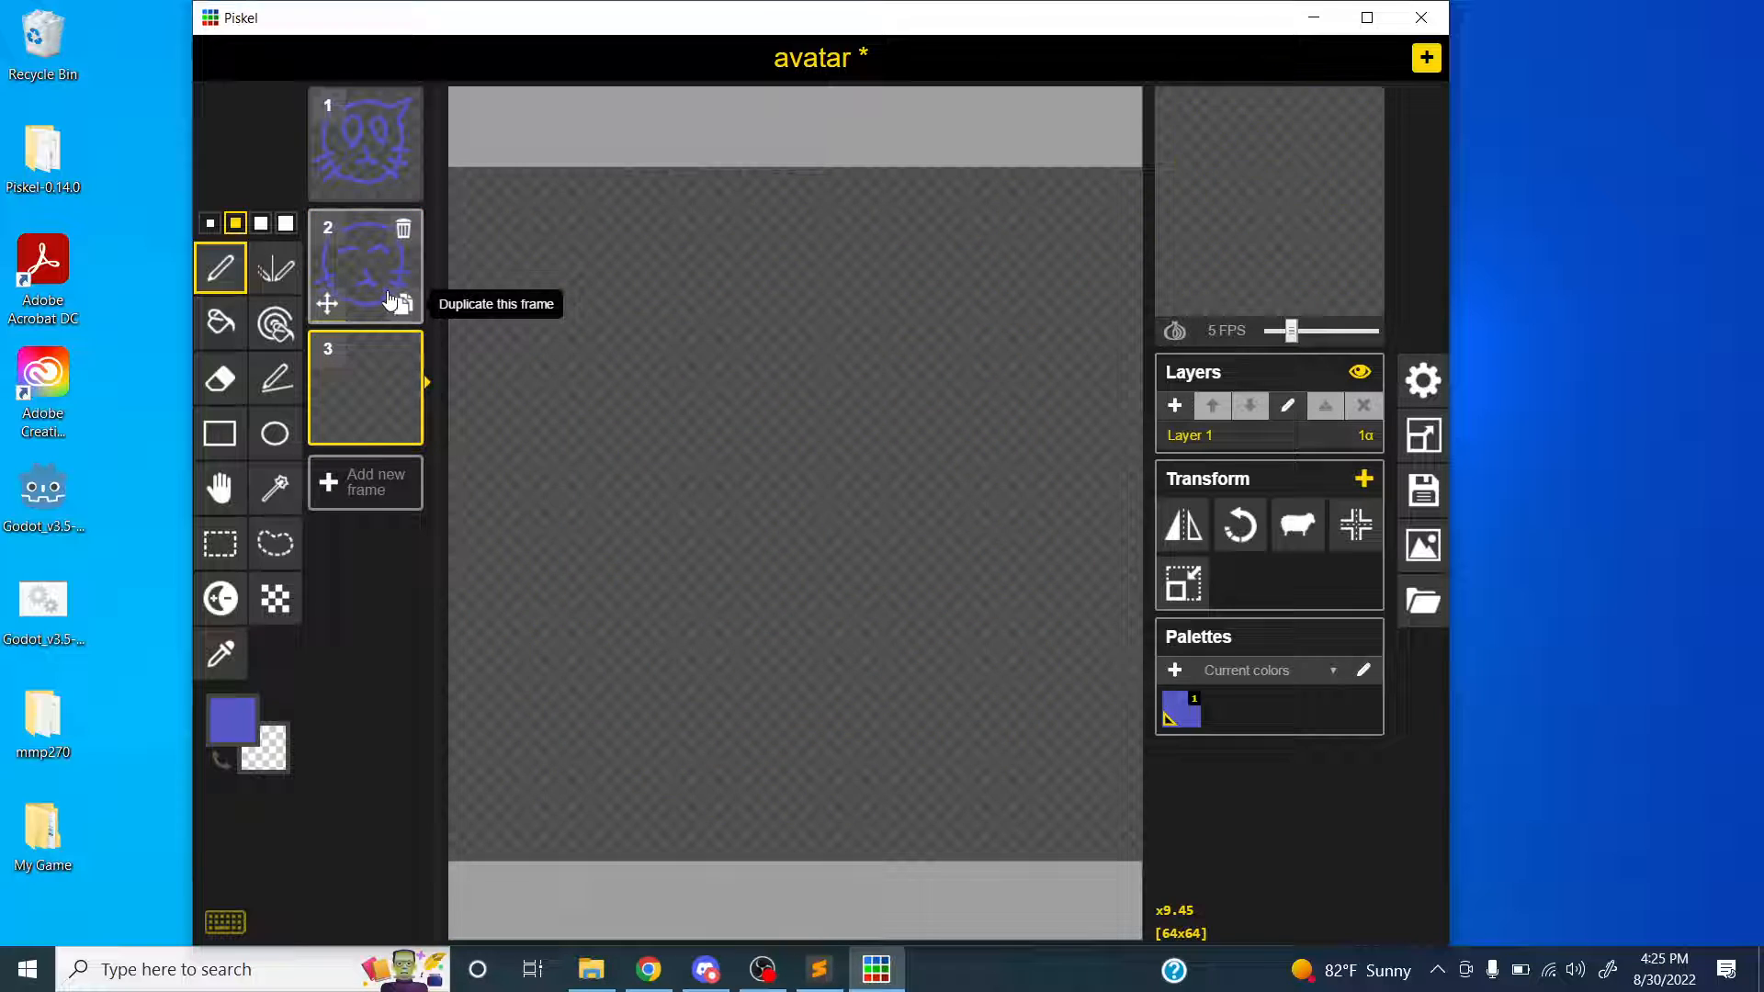
{"action": "left_click", "coordinate": [403, 350]}
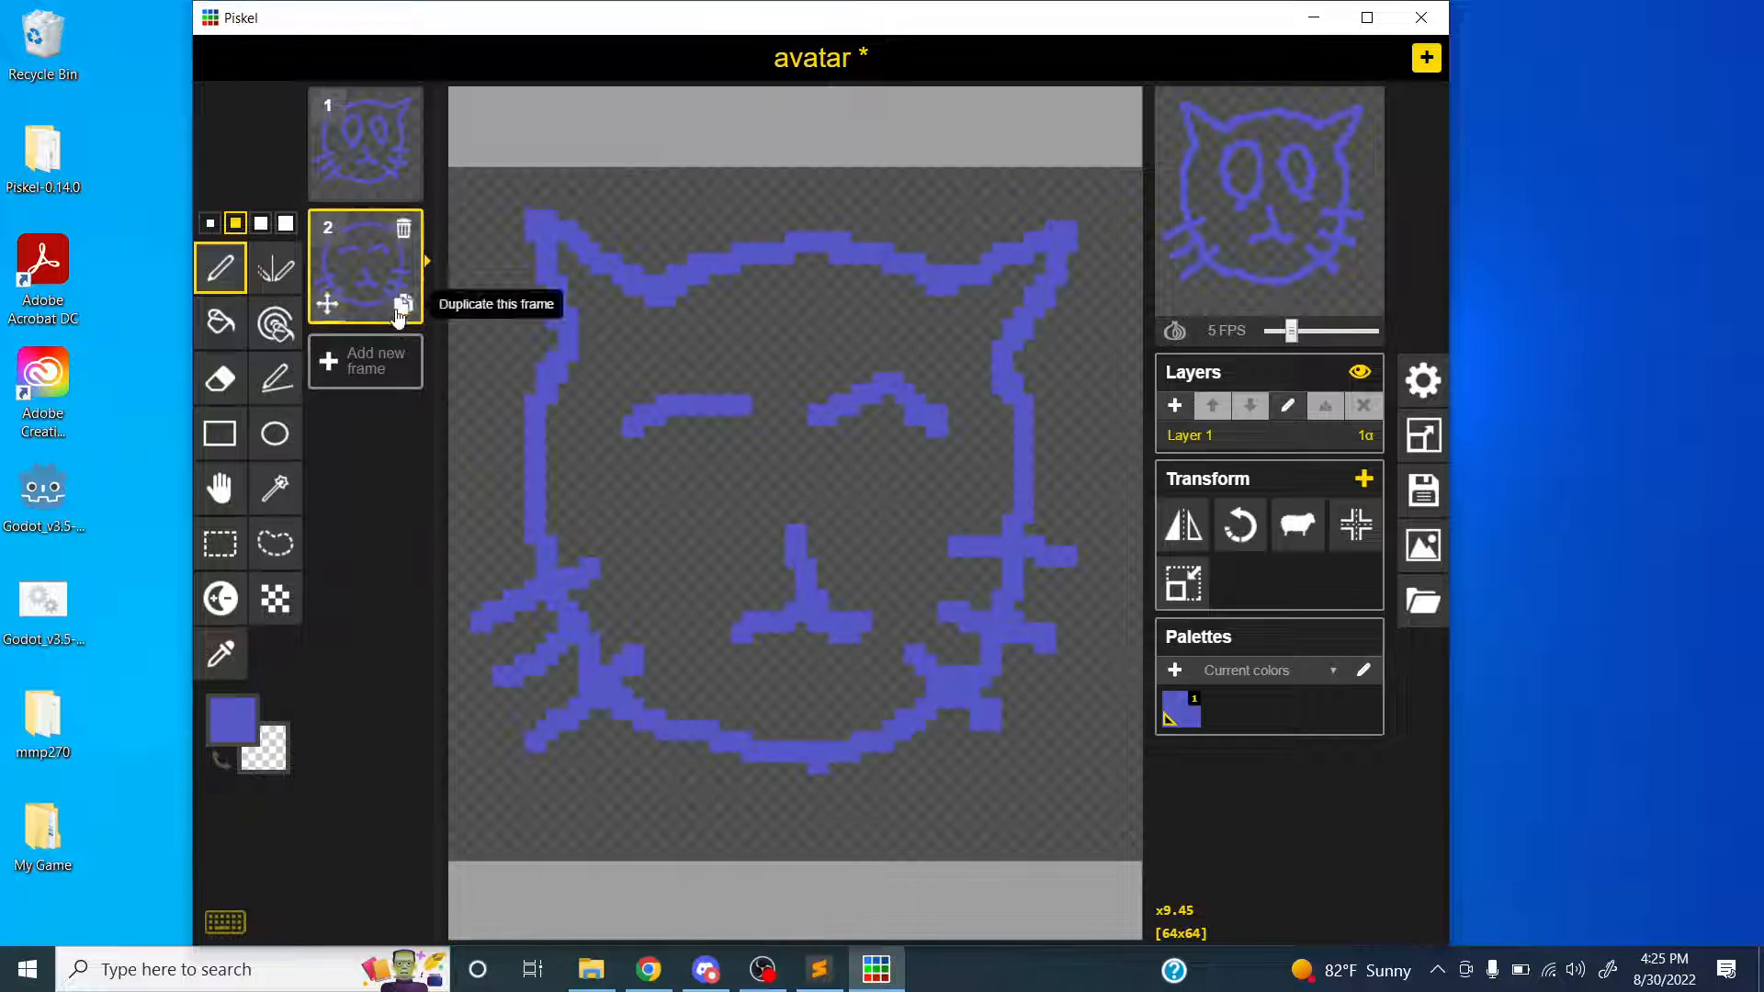
{"action": "left_click", "coordinate": [401, 307]}
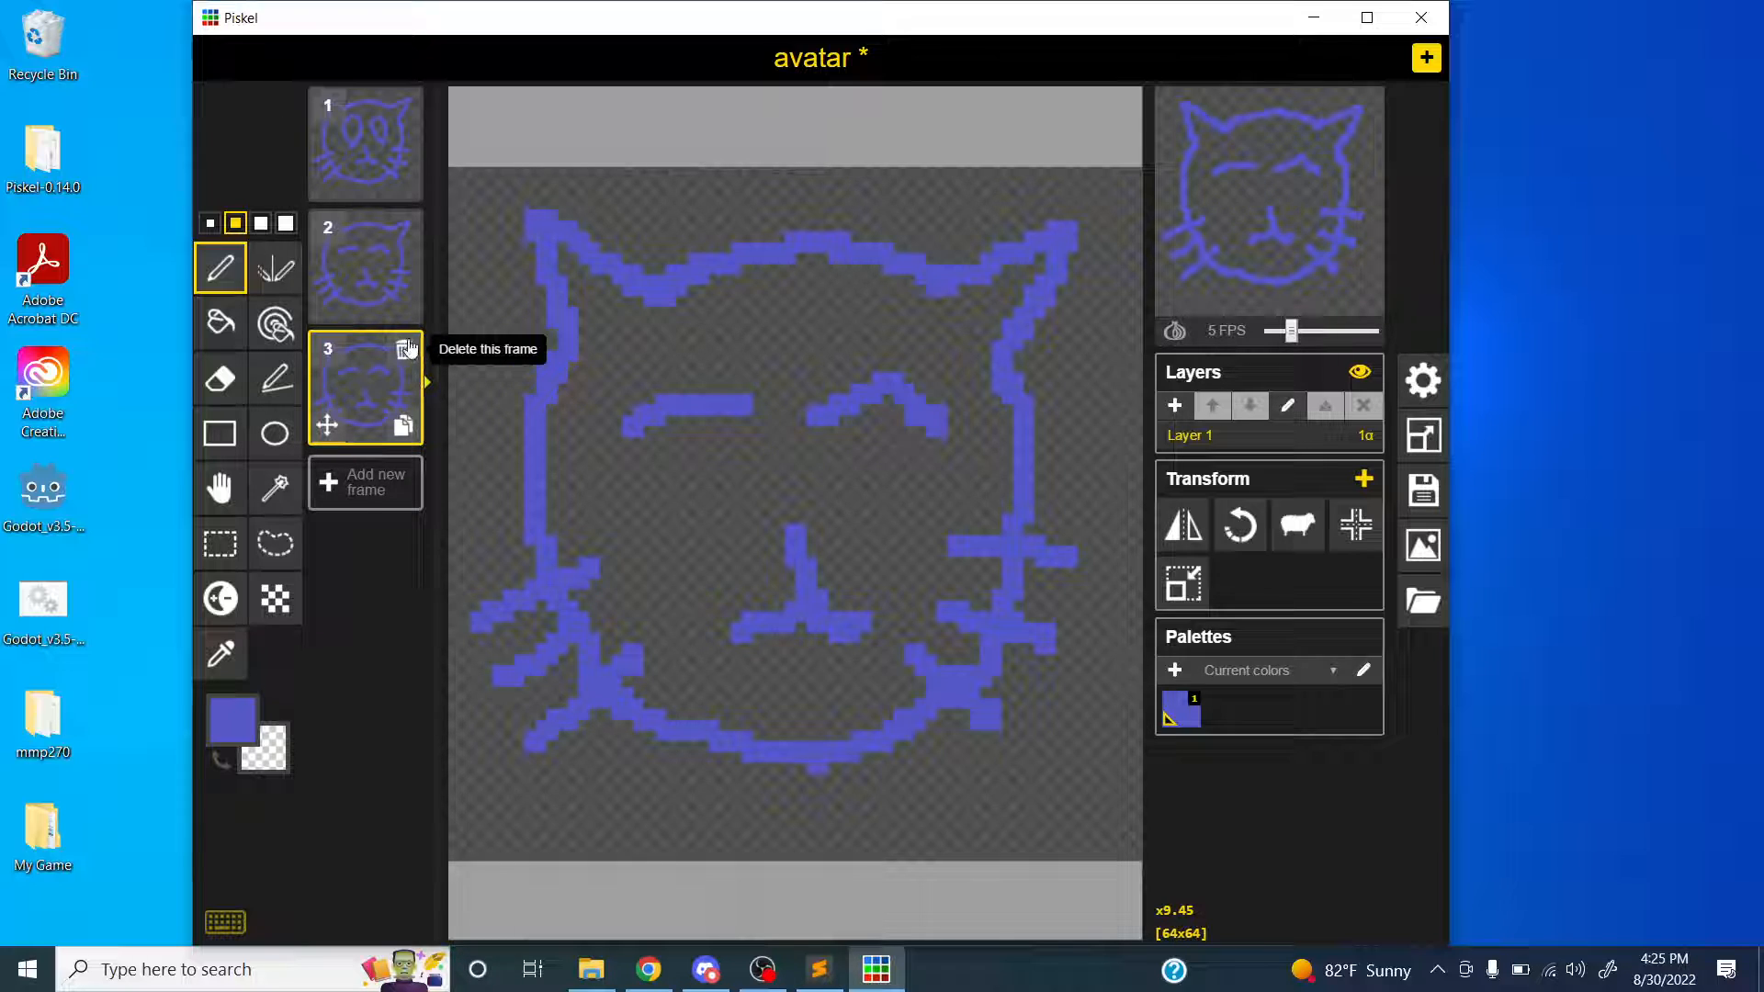
- Delete both closed-eye cat frames, and add a blank second frame
{"action": "left_click", "coordinate": [407, 347]}
{"action": "left_click", "coordinate": [405, 227]}
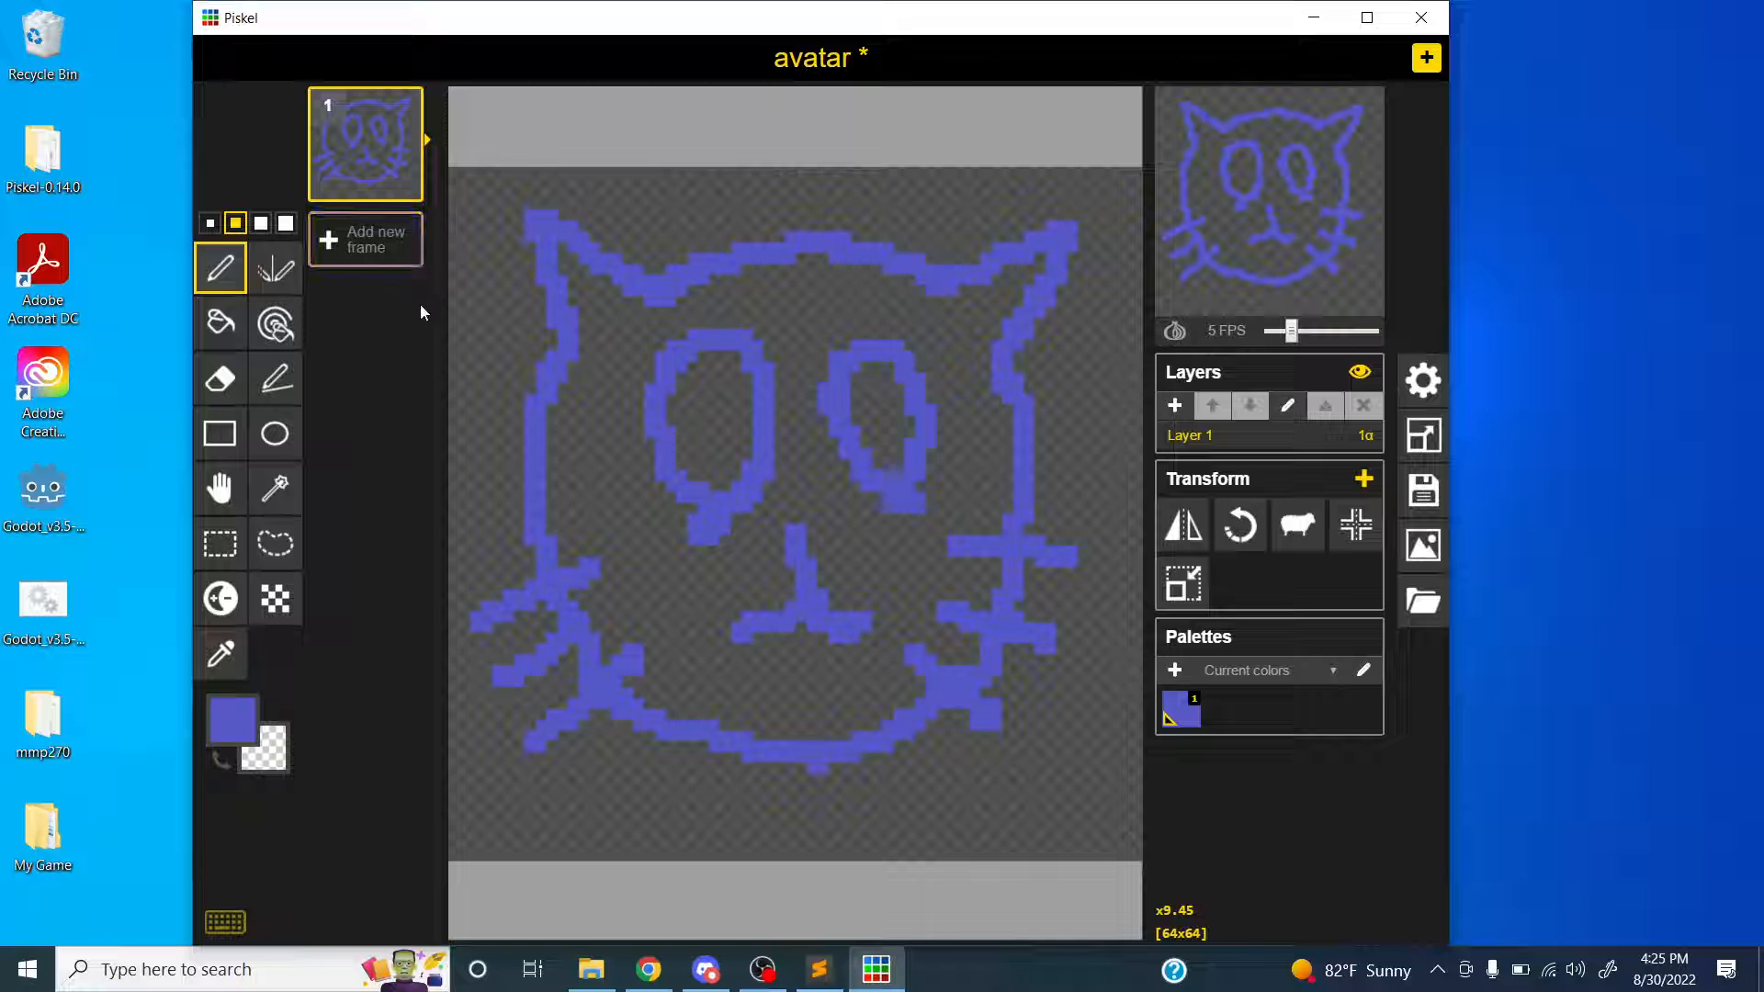
{"action": "left_click", "coordinate": [365, 240]}
- Try a symmetrical freehand drawing with the Vertical Mirror pen on the blank frame, and undo it
{"action": "left_click", "coordinate": [275, 269]}
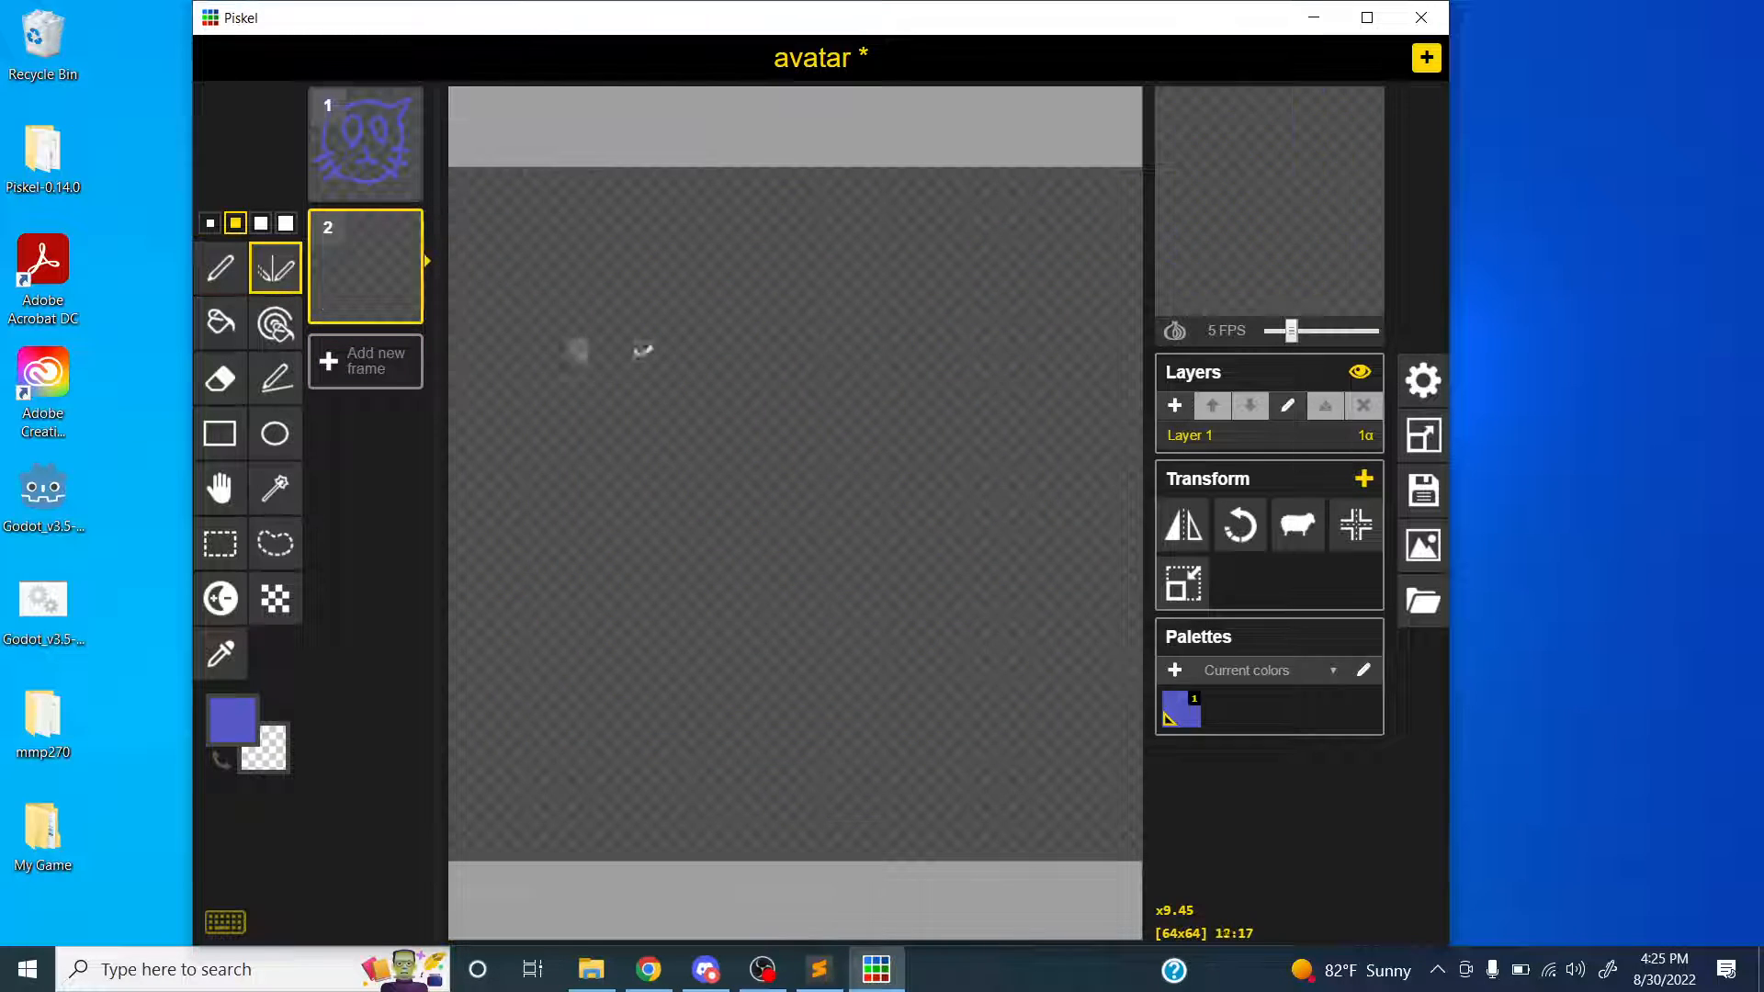
{"action": "mouse_move", "coordinate": [661, 333]}
{"action": "left_mouse_down"}
{"action": "mouse_move", "coordinate": [680, 418]}
{"action": "mouse_move", "coordinate": [777, 565]}
{"action": "mouse_move", "coordinate": [556, 560]}
{"action": "mouse_move", "coordinate": [532, 284]}
{"action": "mouse_move", "coordinate": [642, 422]}
{"action": "mouse_move", "coordinate": [732, 768]}
{"action": "mouse_move", "coordinate": [680, 780]}
{"action": "left_mouse_up"}
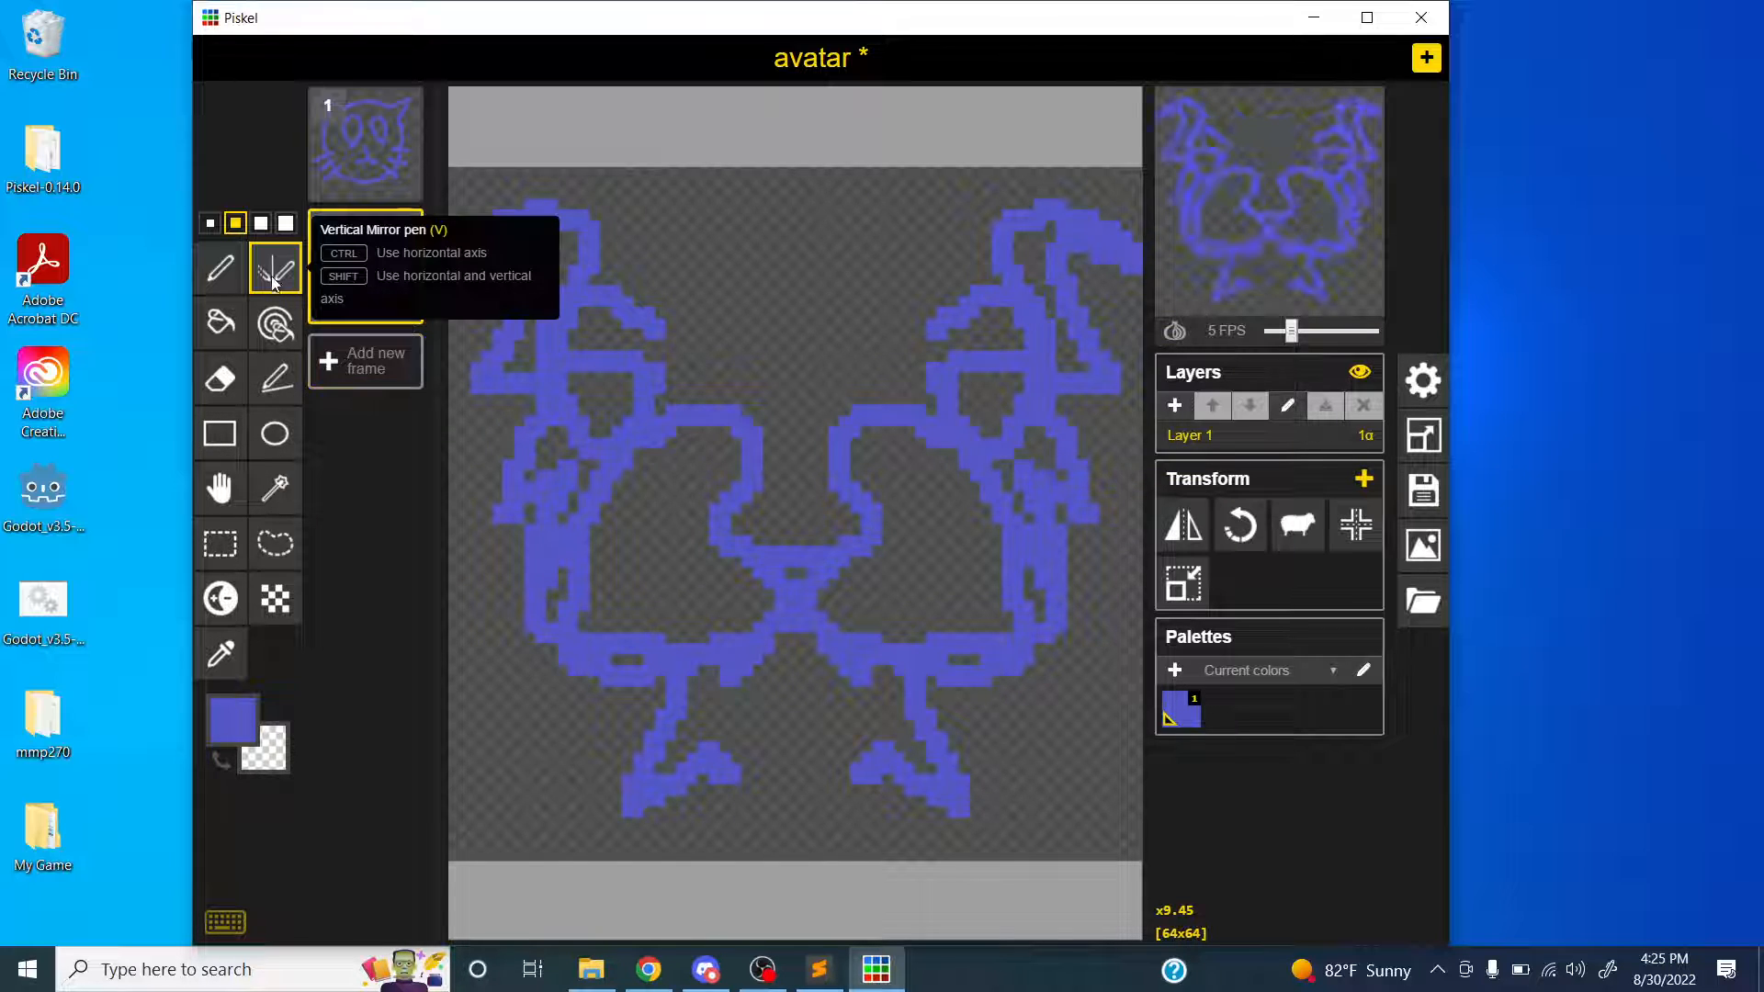
{"action": "mouse_move", "coordinate": [391, 312]}
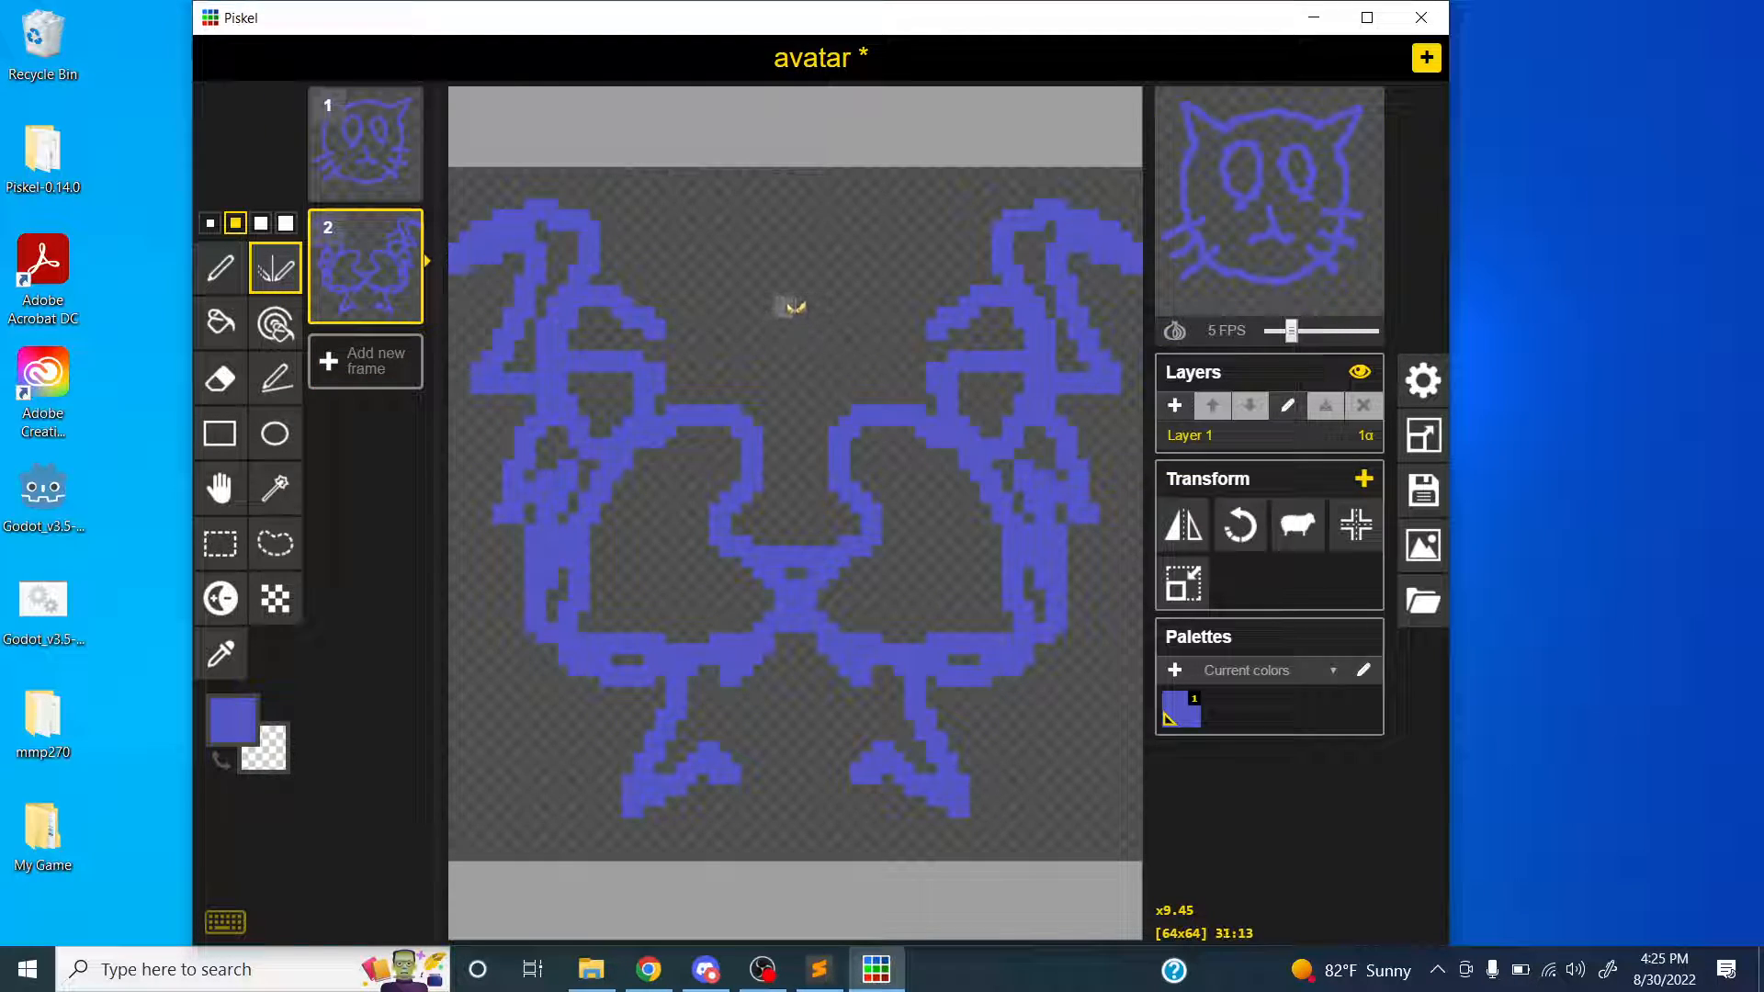
{"action": "key", "text": "ctrl+z"}
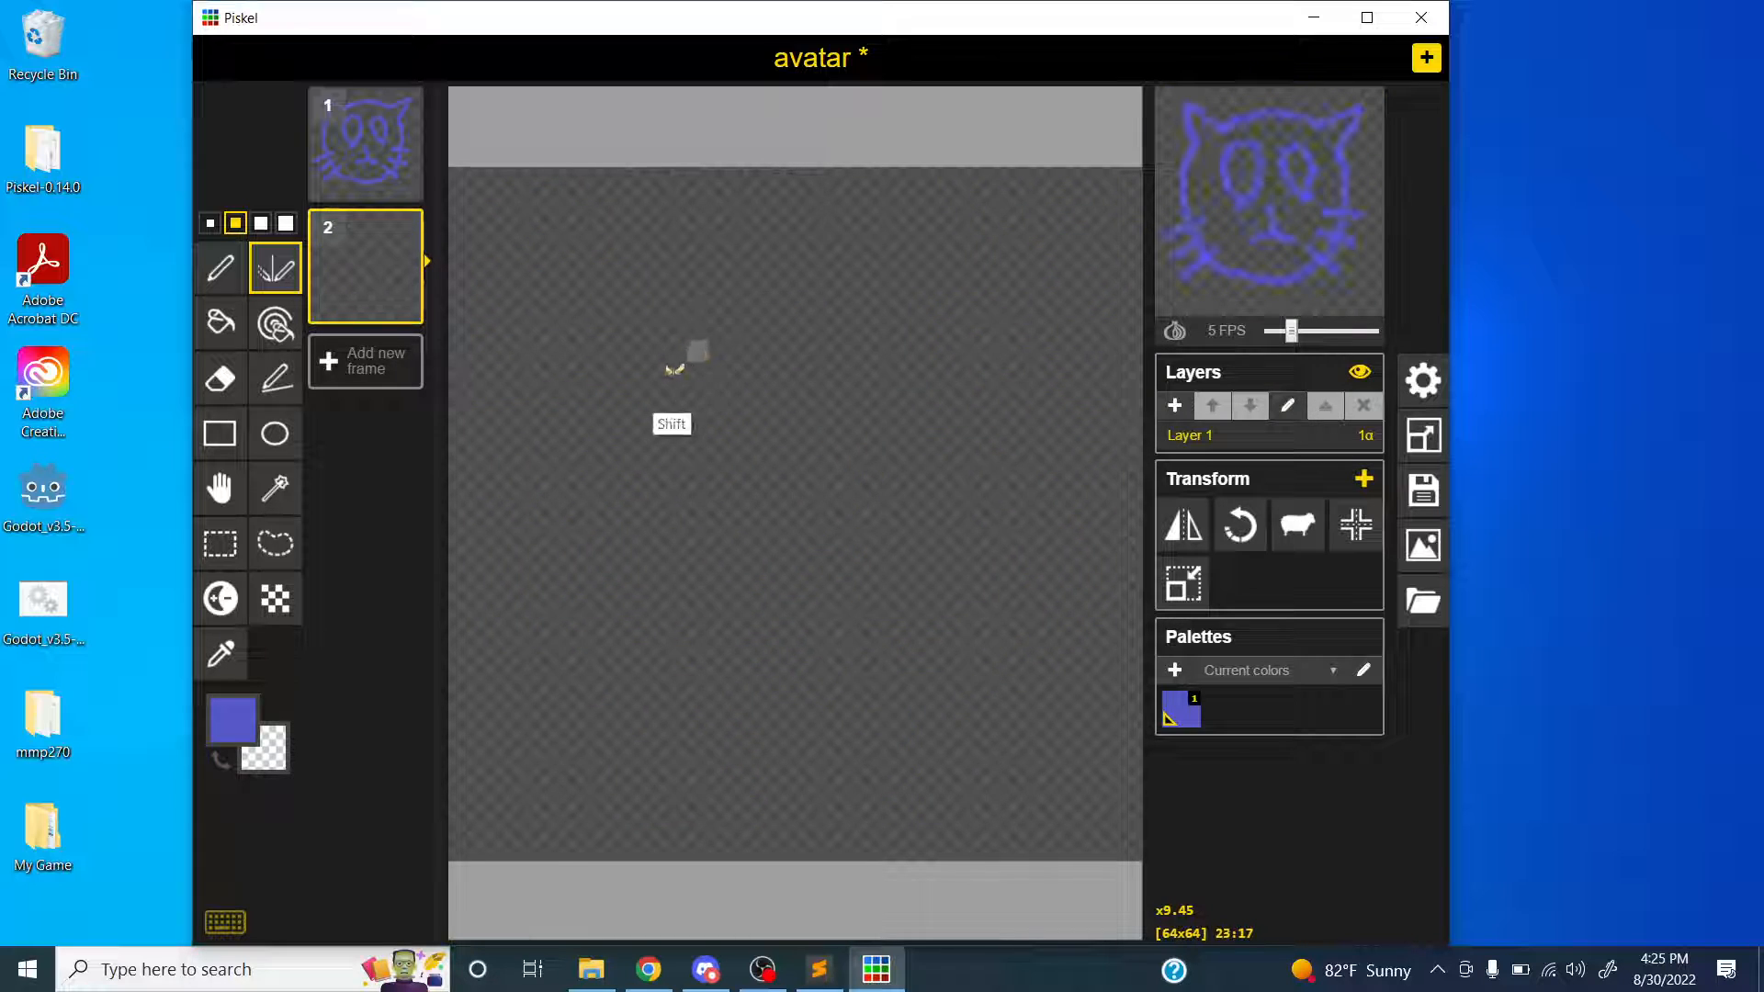
- Try the mirror pen's other axis modes with freehand strokes on the blank frame, undoing each drawing
{"action": "mouse_move", "coordinate": [689, 355]}
{"action": "left_mouse_down"}
{"action": "mouse_move", "coordinate": [866, 339]}
{"action": "mouse_move", "coordinate": [951, 237]}
{"action": "mouse_move", "coordinate": [585, 276]}
{"action": "mouse_move", "coordinate": [551, 317]}
{"action": "mouse_move", "coordinate": [565, 395]}
{"action": "left_mouse_up"}
{"action": "key", "text": "ctrl+z"}
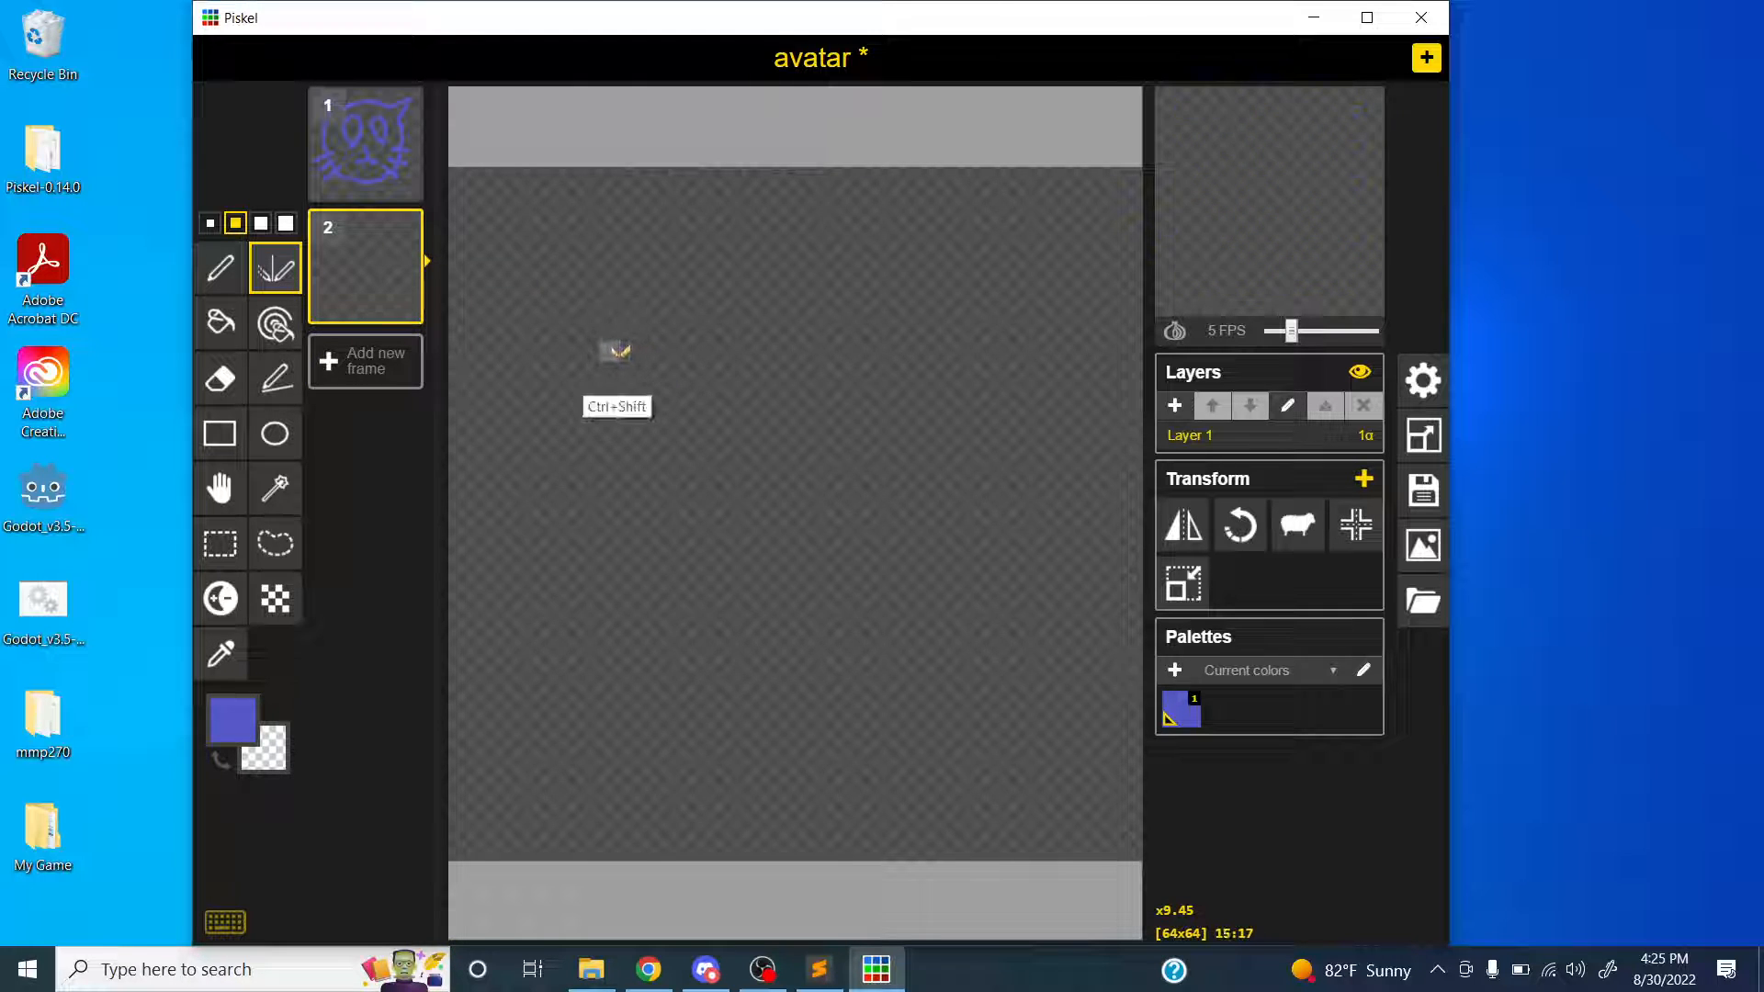
{"action": "mouse_move", "coordinate": [610, 347]}
{"action": "left_mouse_down"}
{"action": "mouse_move", "coordinate": [664, 268]}
{"action": "mouse_move", "coordinate": [711, 344]}
{"action": "mouse_move", "coordinate": [794, 291]}
{"action": "mouse_move", "coordinate": [844, 325]}
{"action": "mouse_move", "coordinate": [1042, 297]}
{"action": "mouse_move", "coordinate": [1087, 321]}
{"action": "mouse_move", "coordinate": [881, 369]}
{"action": "mouse_move", "coordinate": [722, 434]}
{"action": "mouse_move", "coordinate": [670, 401]}
{"action": "left_mouse_up"}
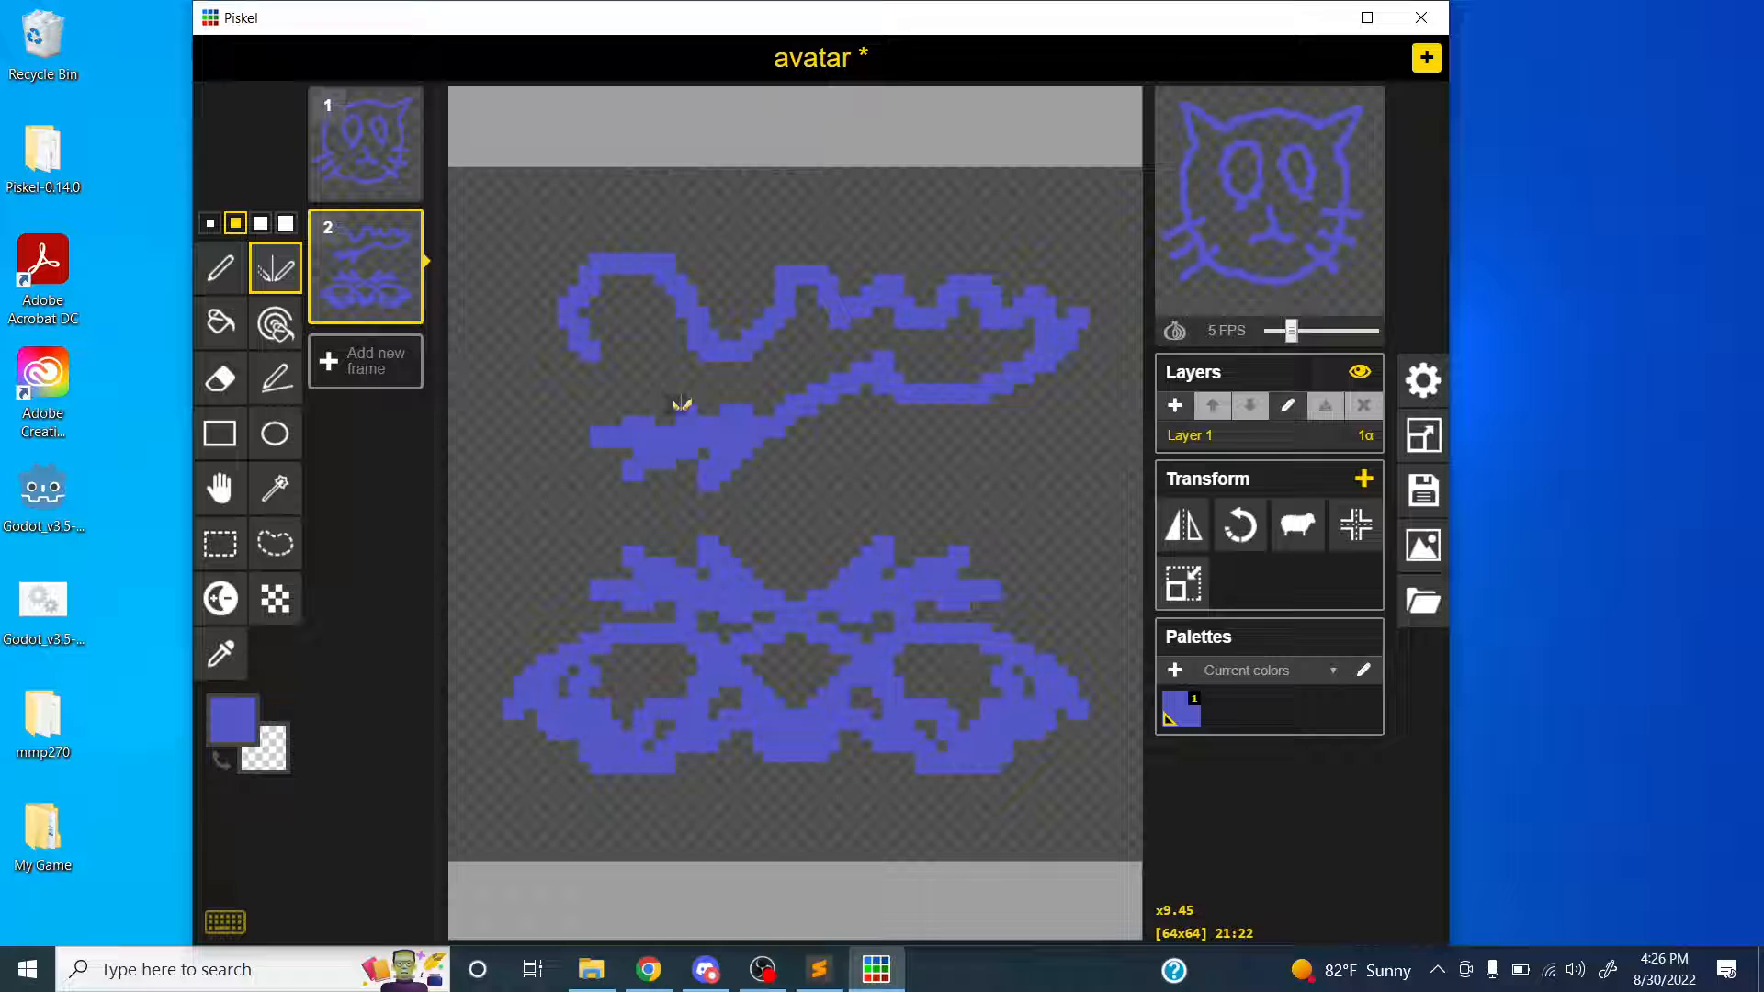
{"action": "key", "text": "ctrl+z"}
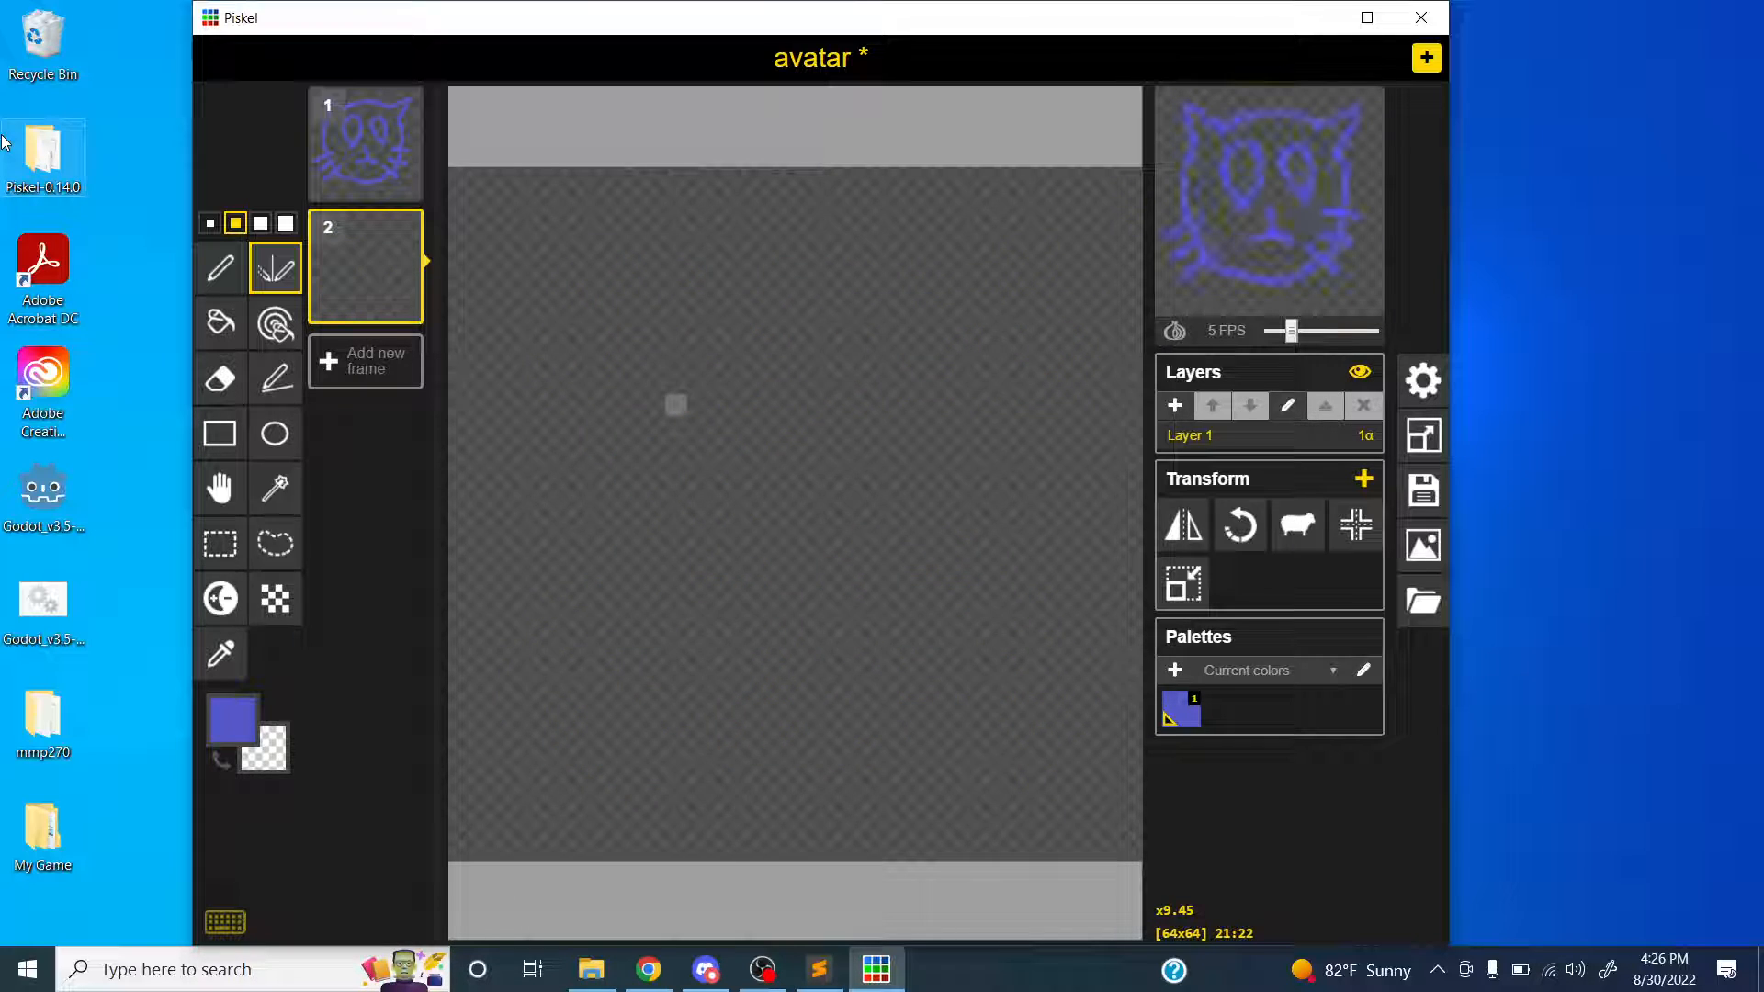
- Fill the cat's face in the first frame with dark grey #4c4d56 using the Paint bucket
{"action": "left_click", "coordinate": [219, 322]}
{"action": "left_click", "coordinate": [377, 149]}
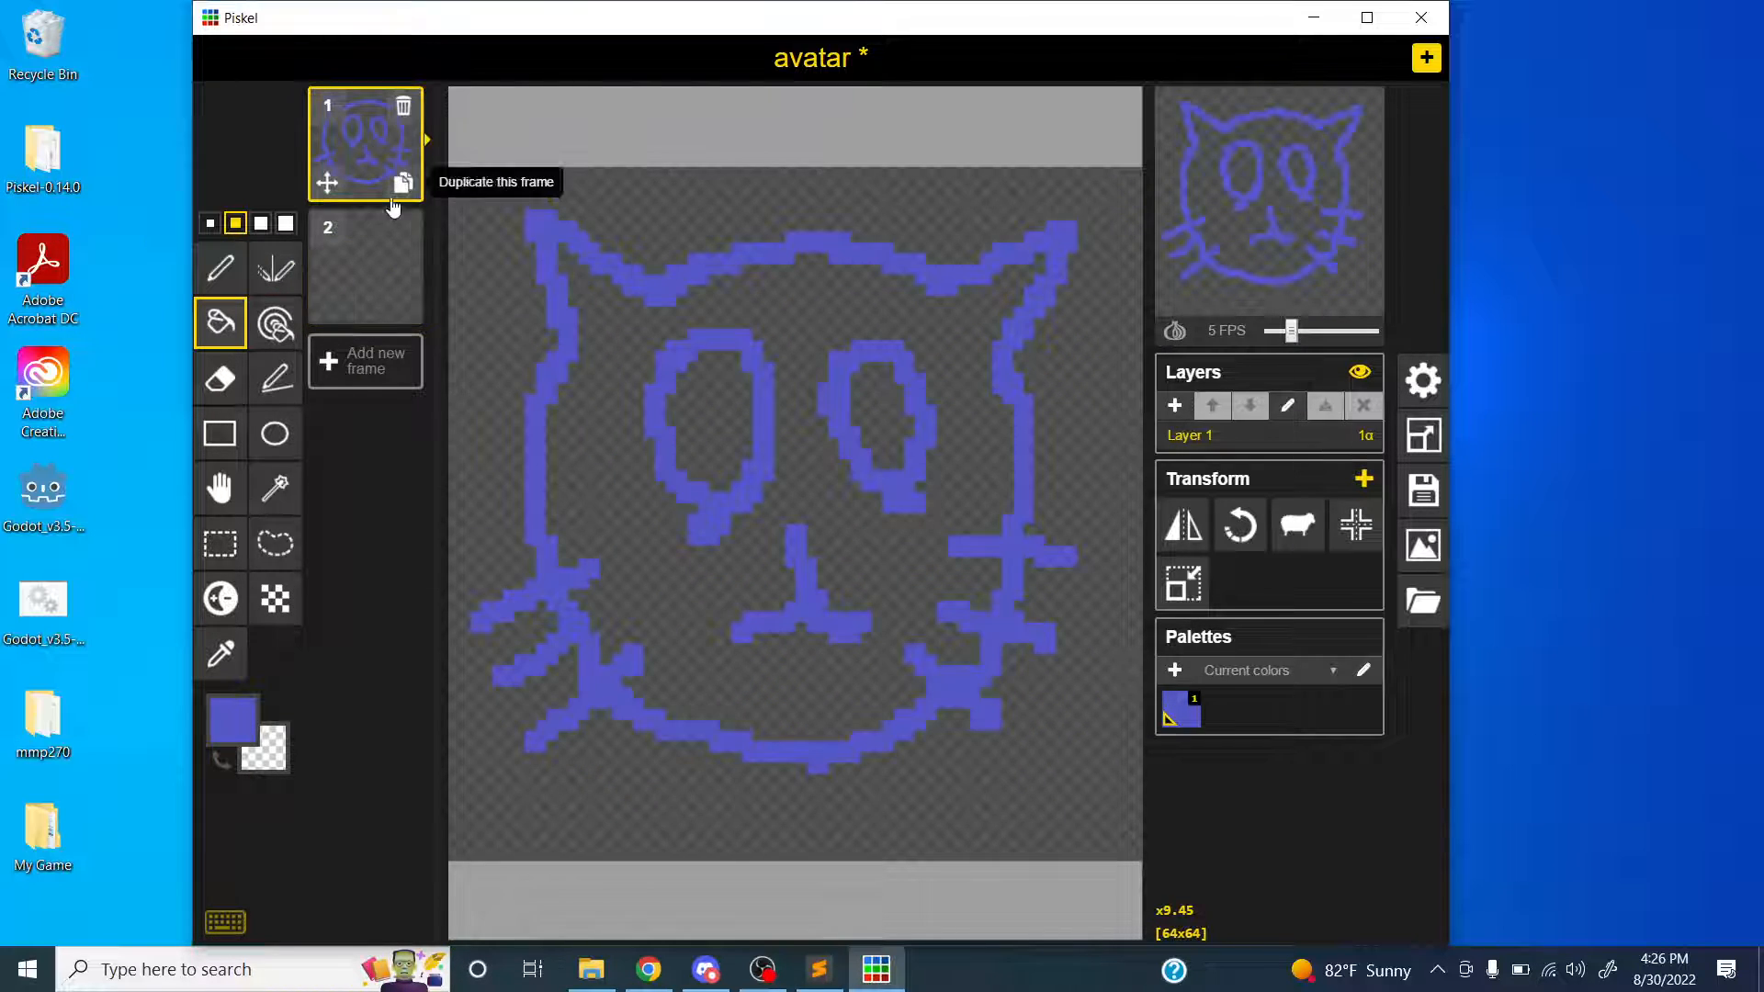
{"action": "left_click", "coordinate": [280, 719]}
{"action": "left_click", "coordinate": [322, 589]}
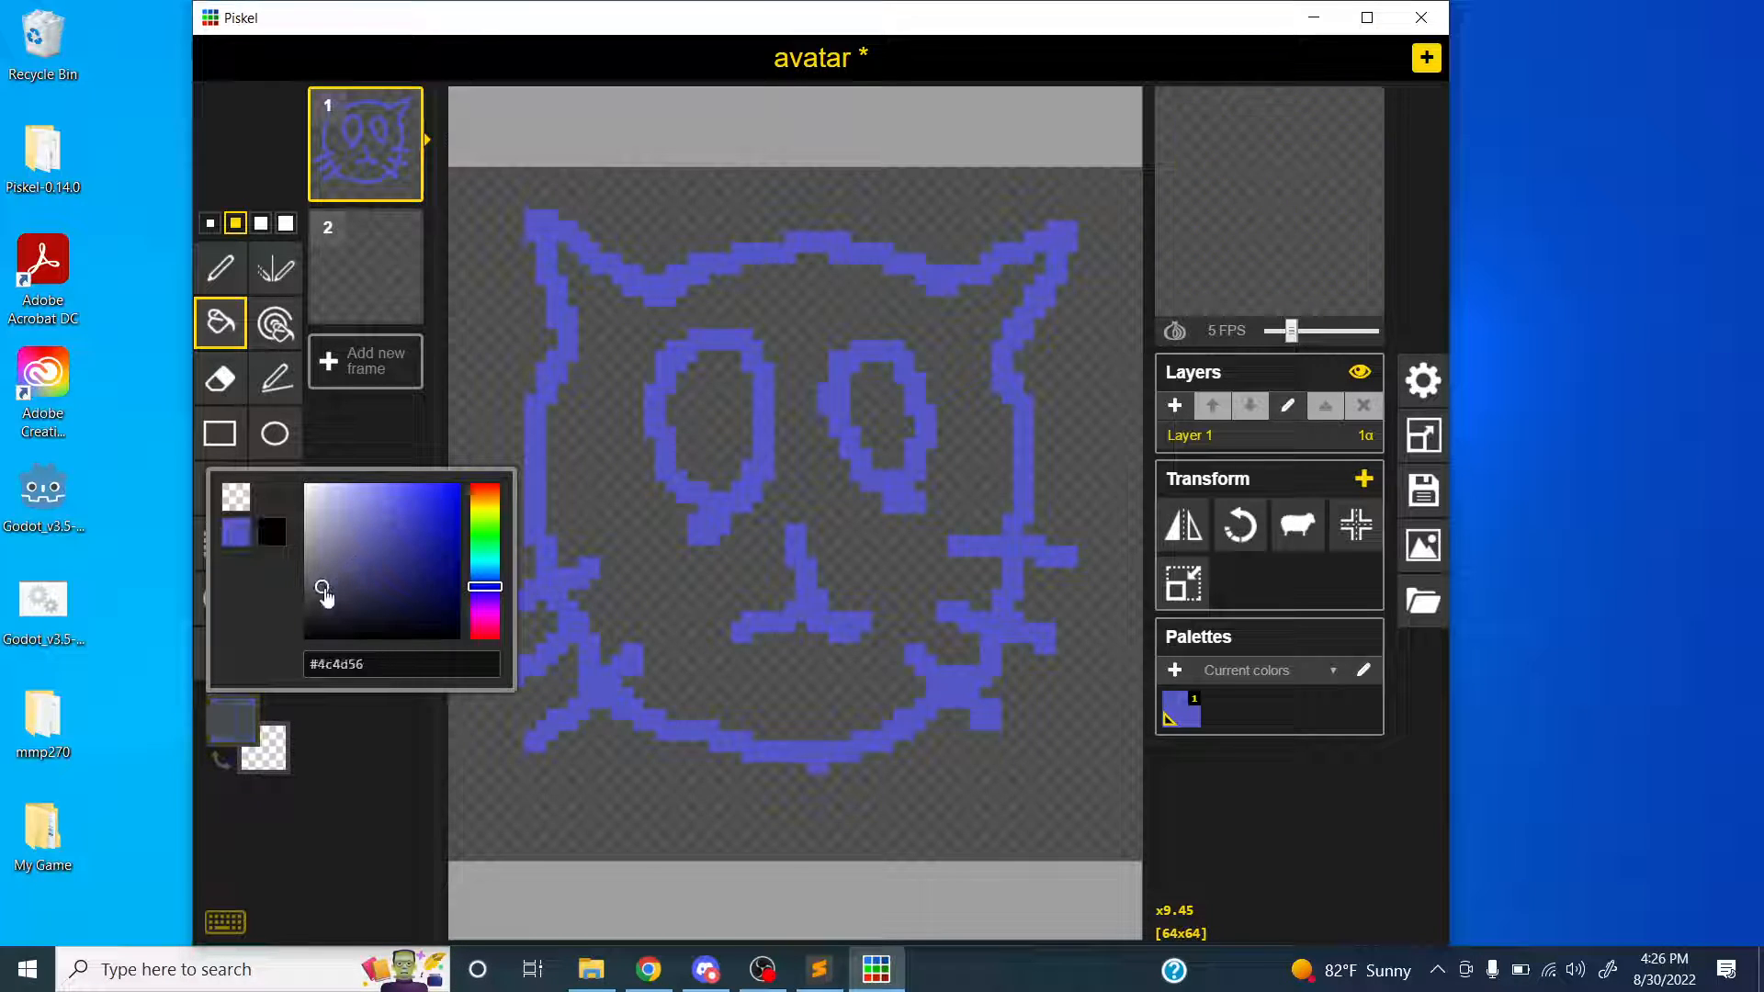
{"action": "left_click", "coordinate": [370, 759]}
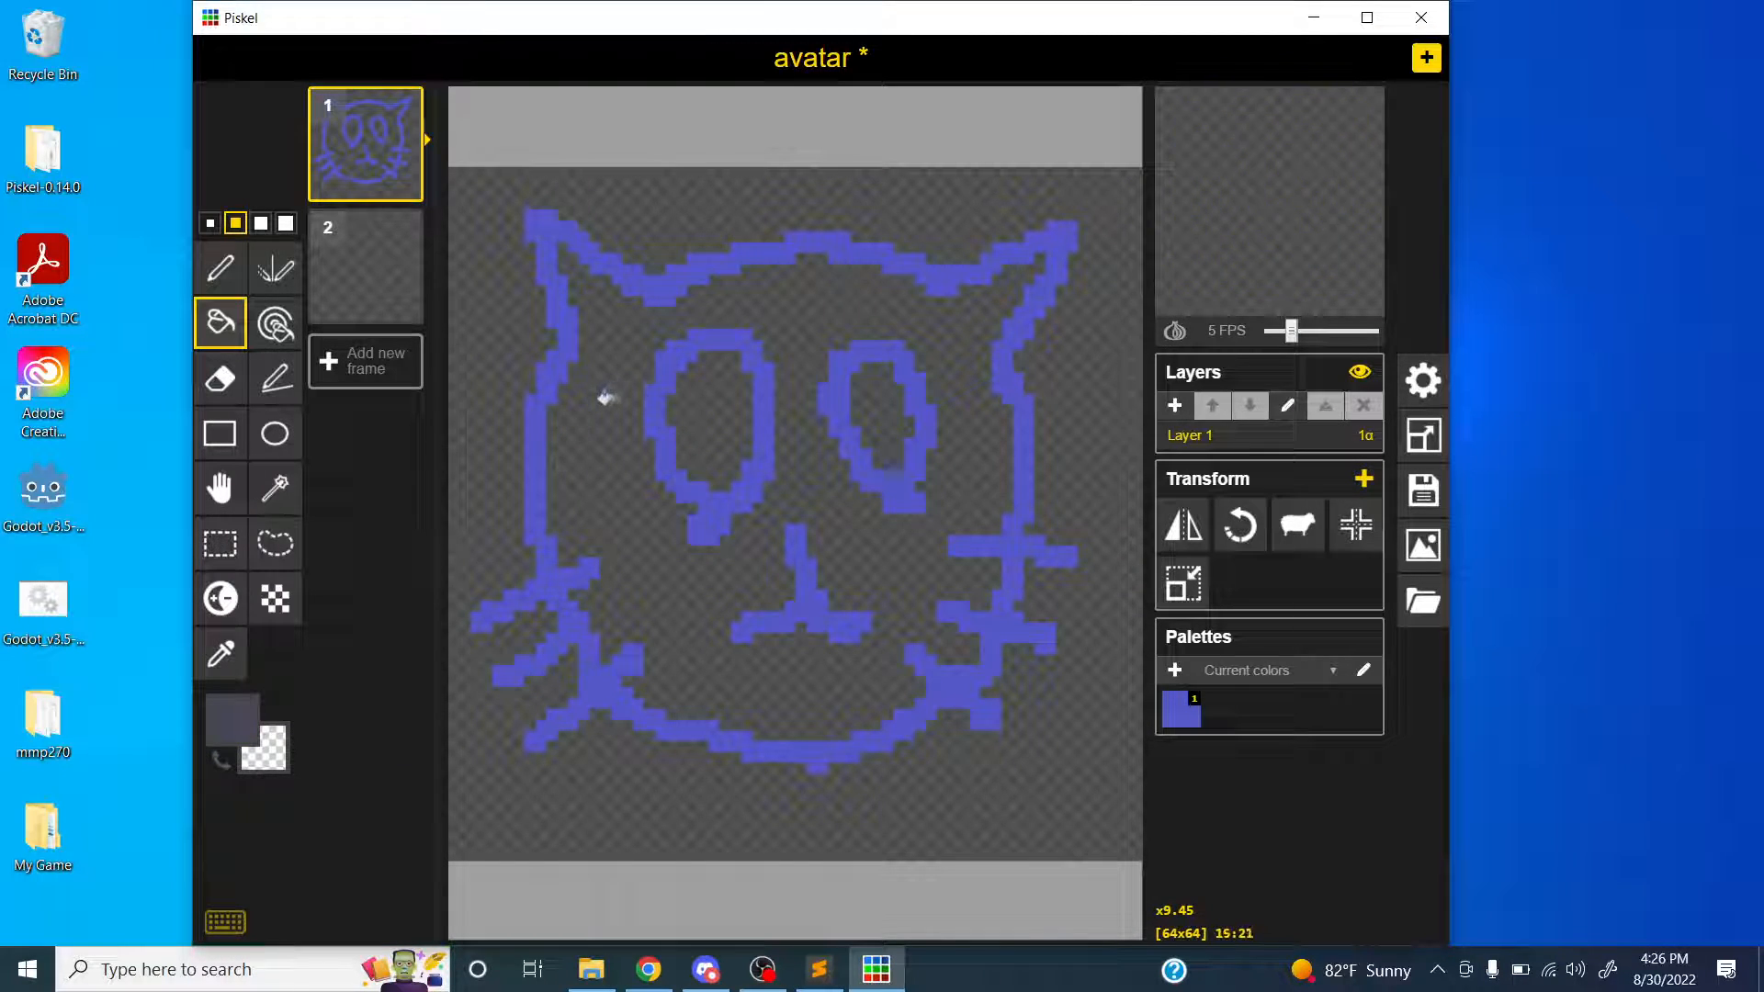
{"action": "left_click", "coordinate": [614, 455]}
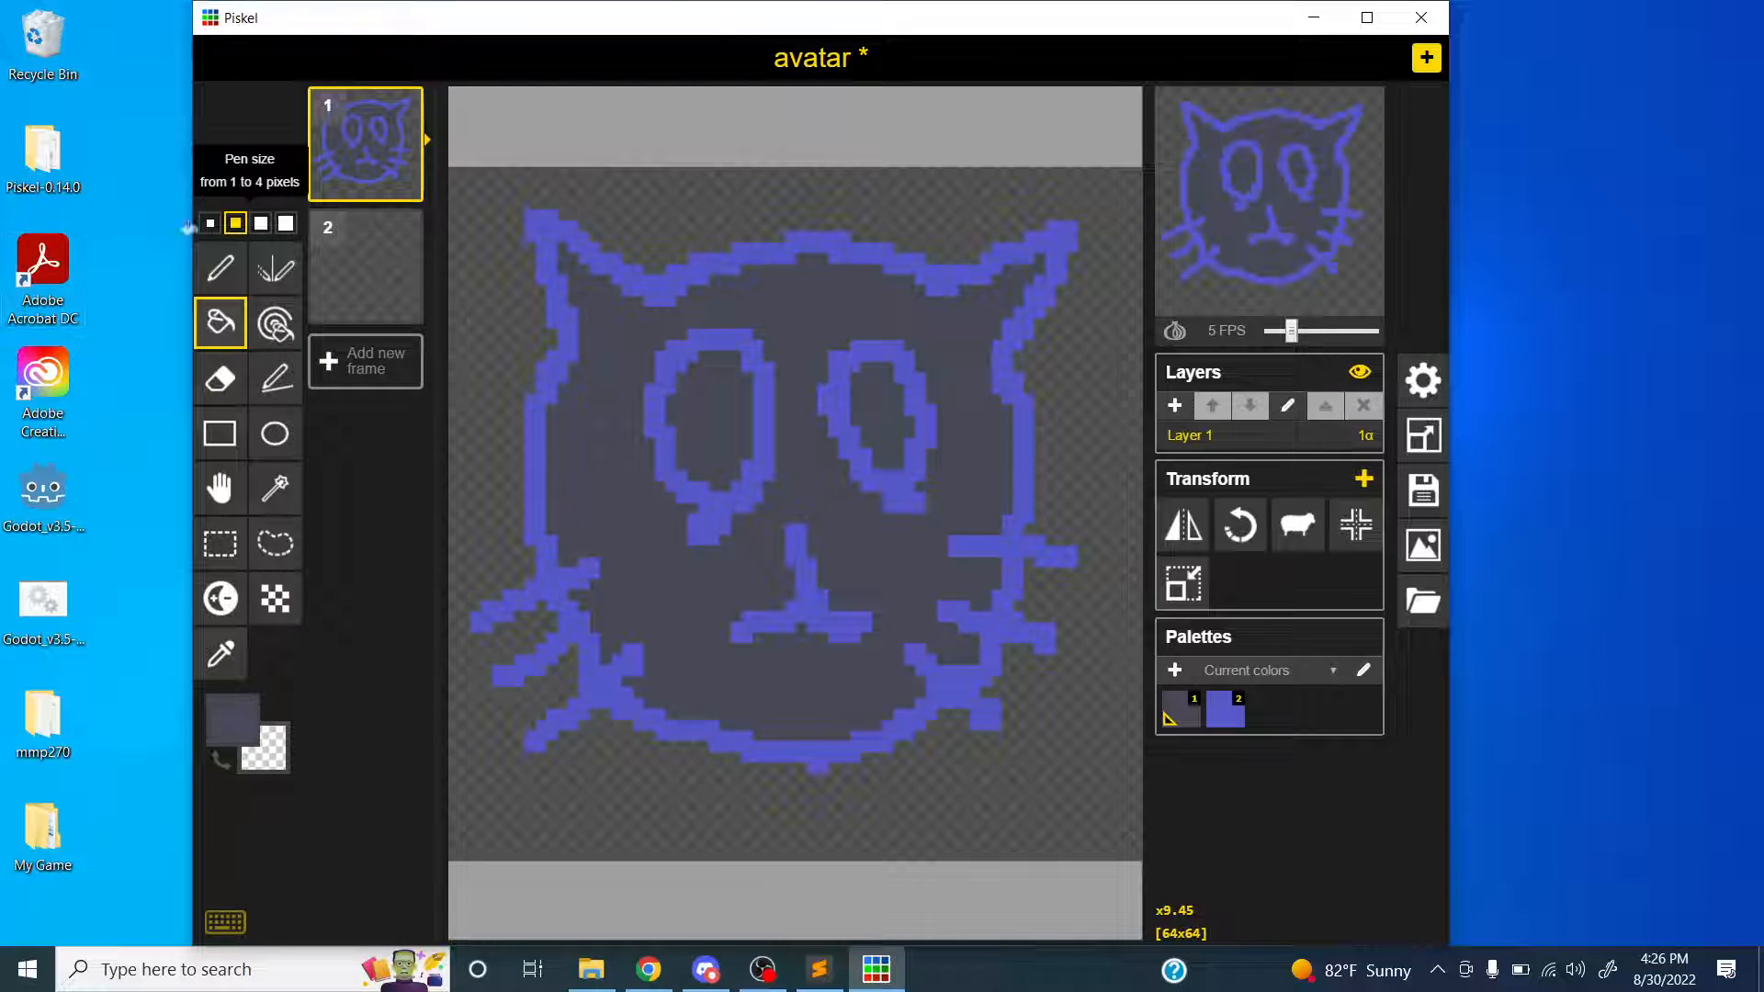
- Duplicate the filled cat frame, and delete the blank frame
{"action": "left_click", "coordinate": [404, 189]}
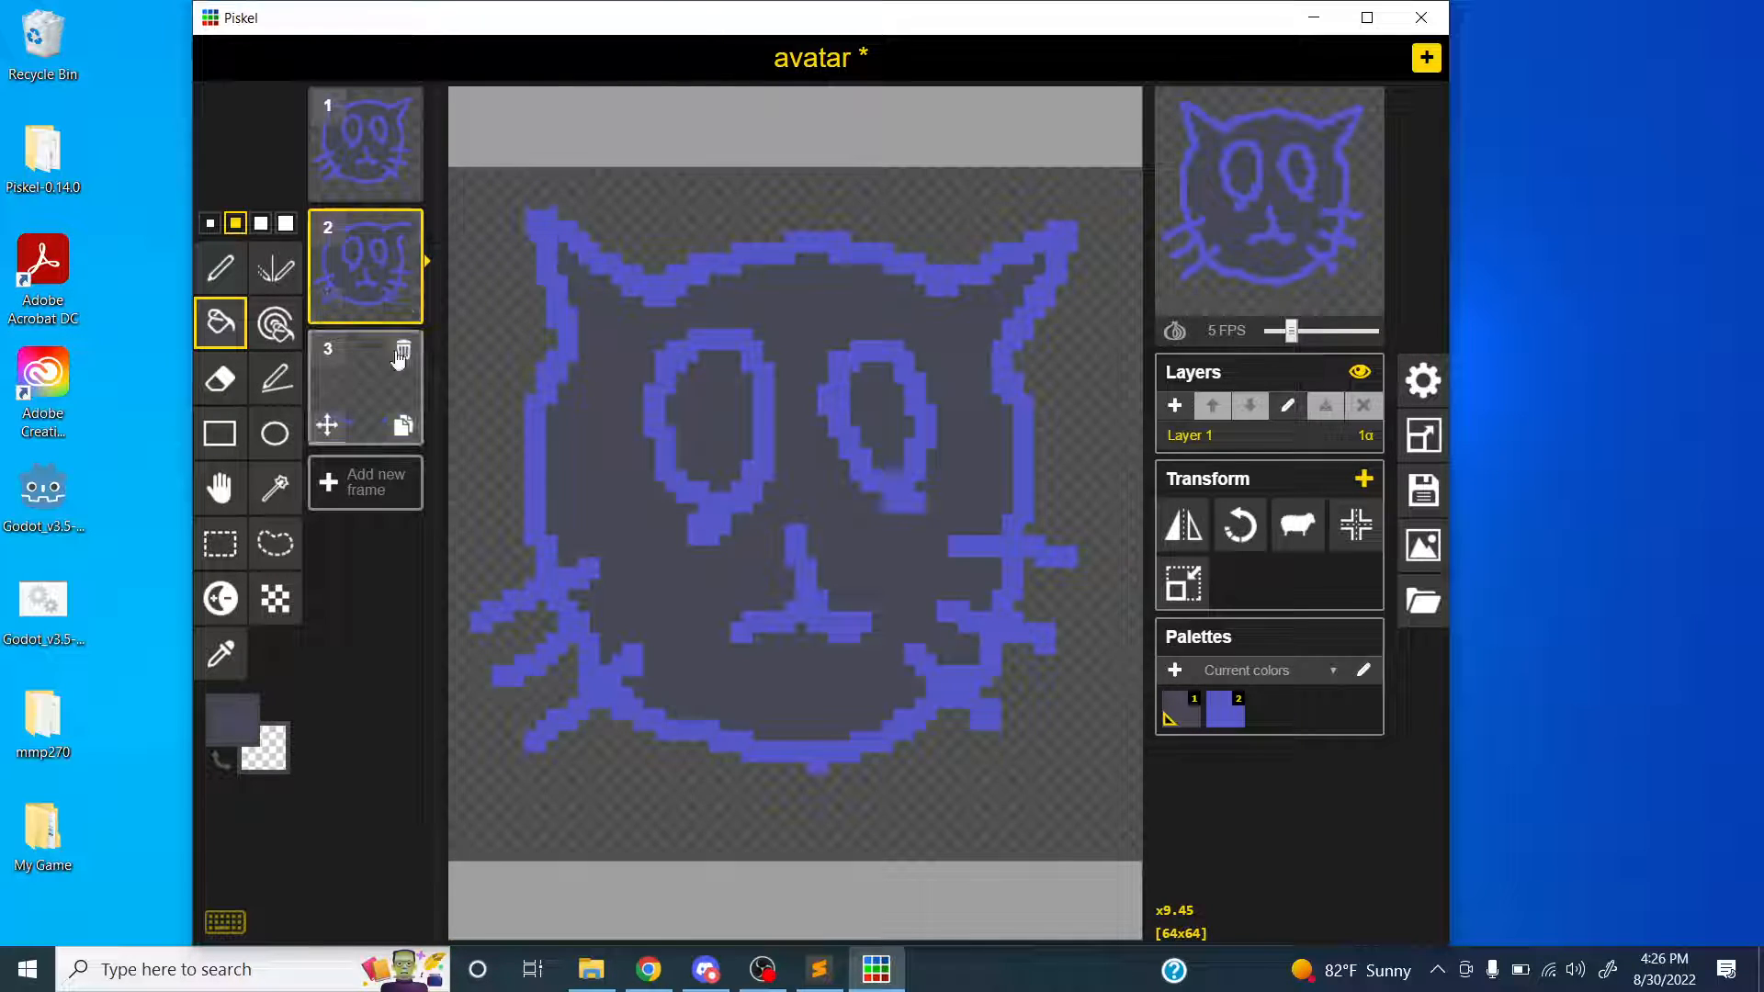
{"action": "left_click", "coordinate": [403, 349]}
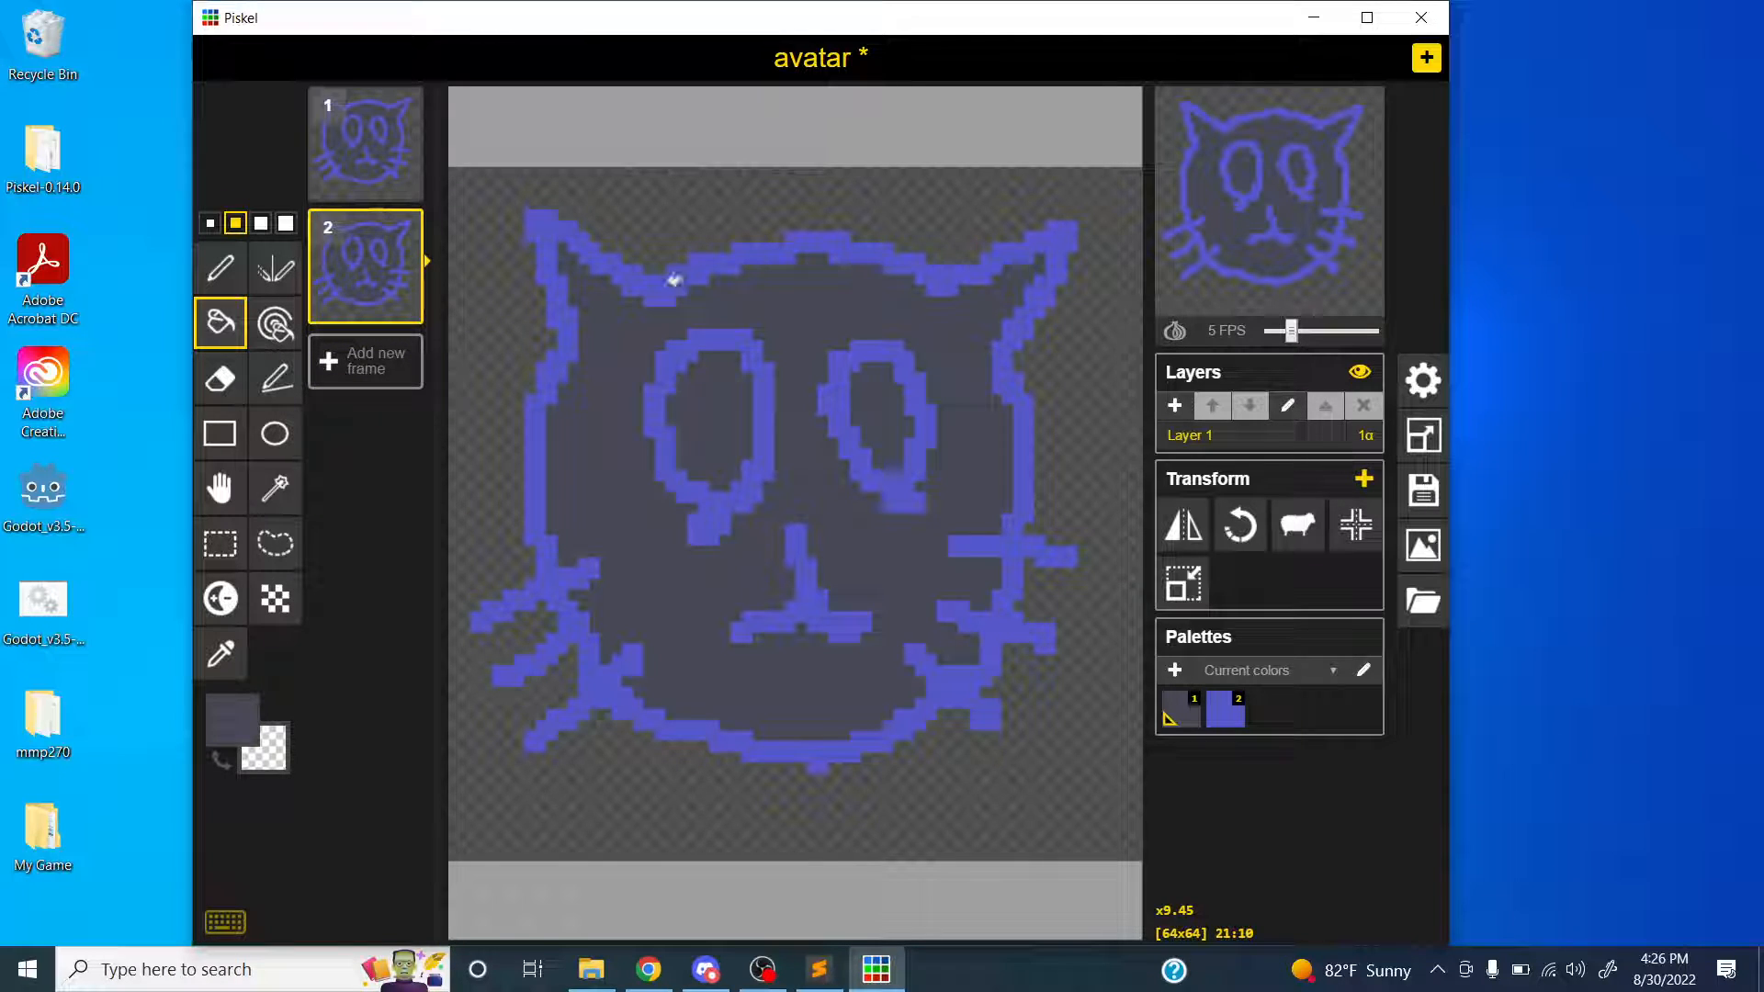
- Keep the Paint bucket as the active tool, and set the primary colour to a light purple
{"action": "left_click", "coordinate": [285, 334]}
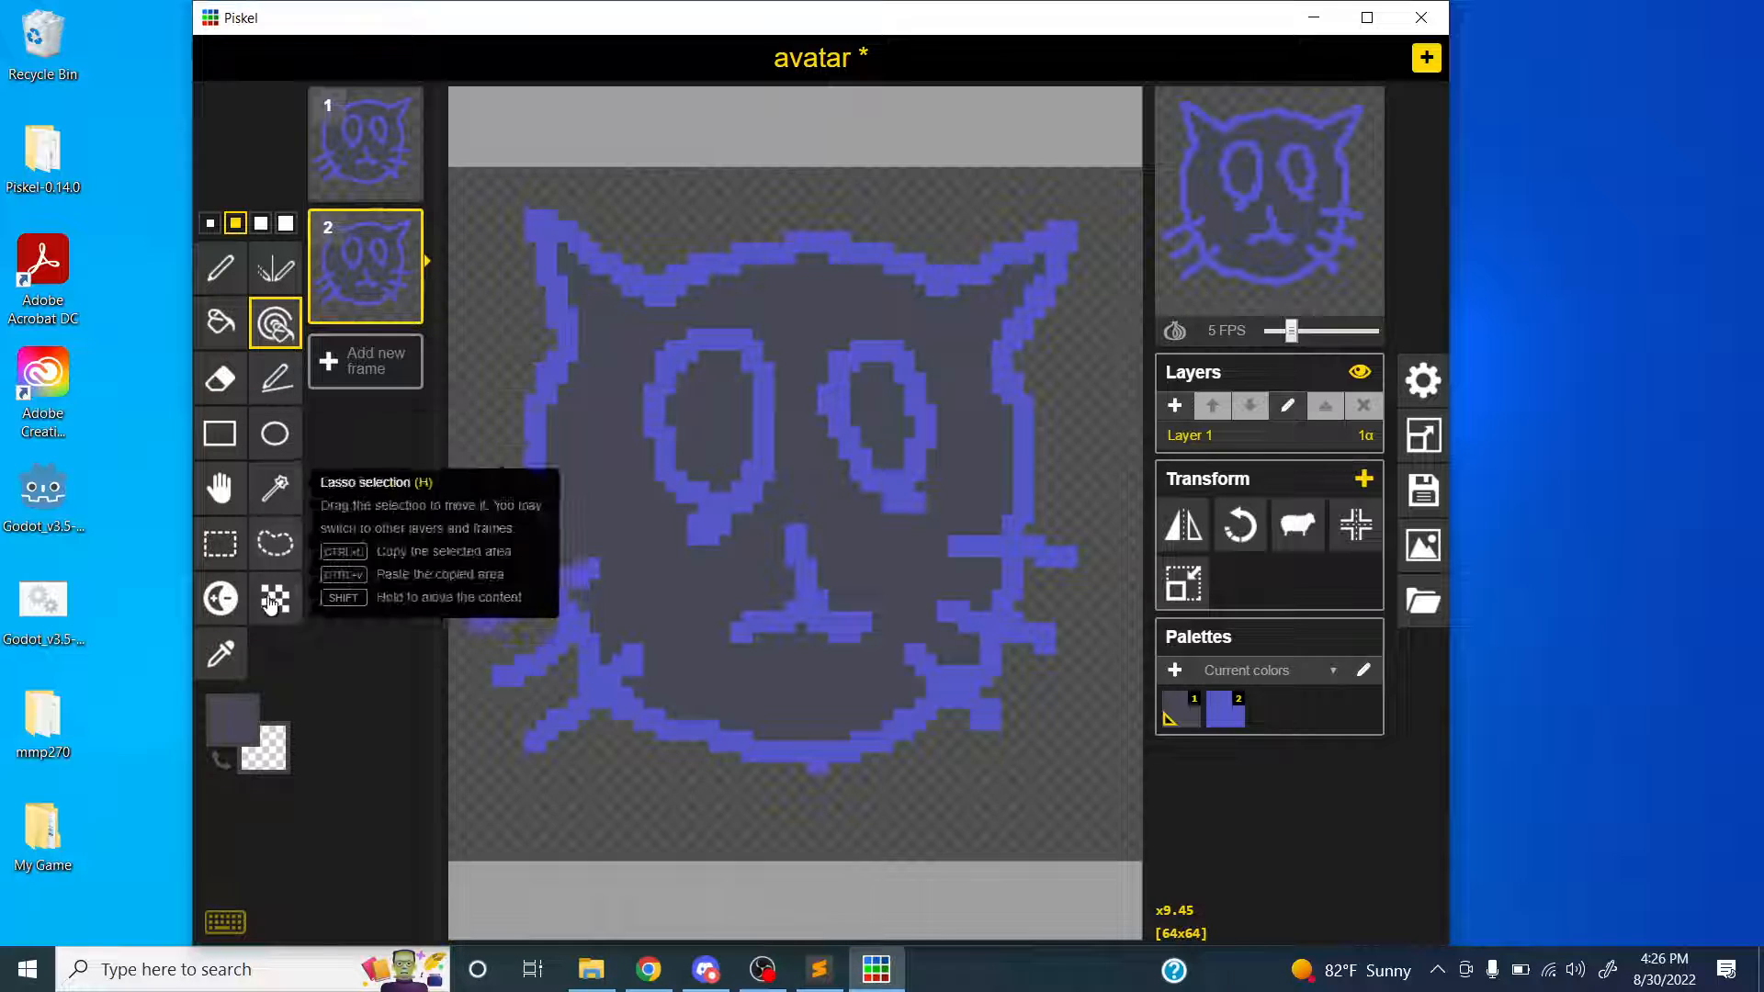
{"action": "left_click", "coordinate": [220, 322]}
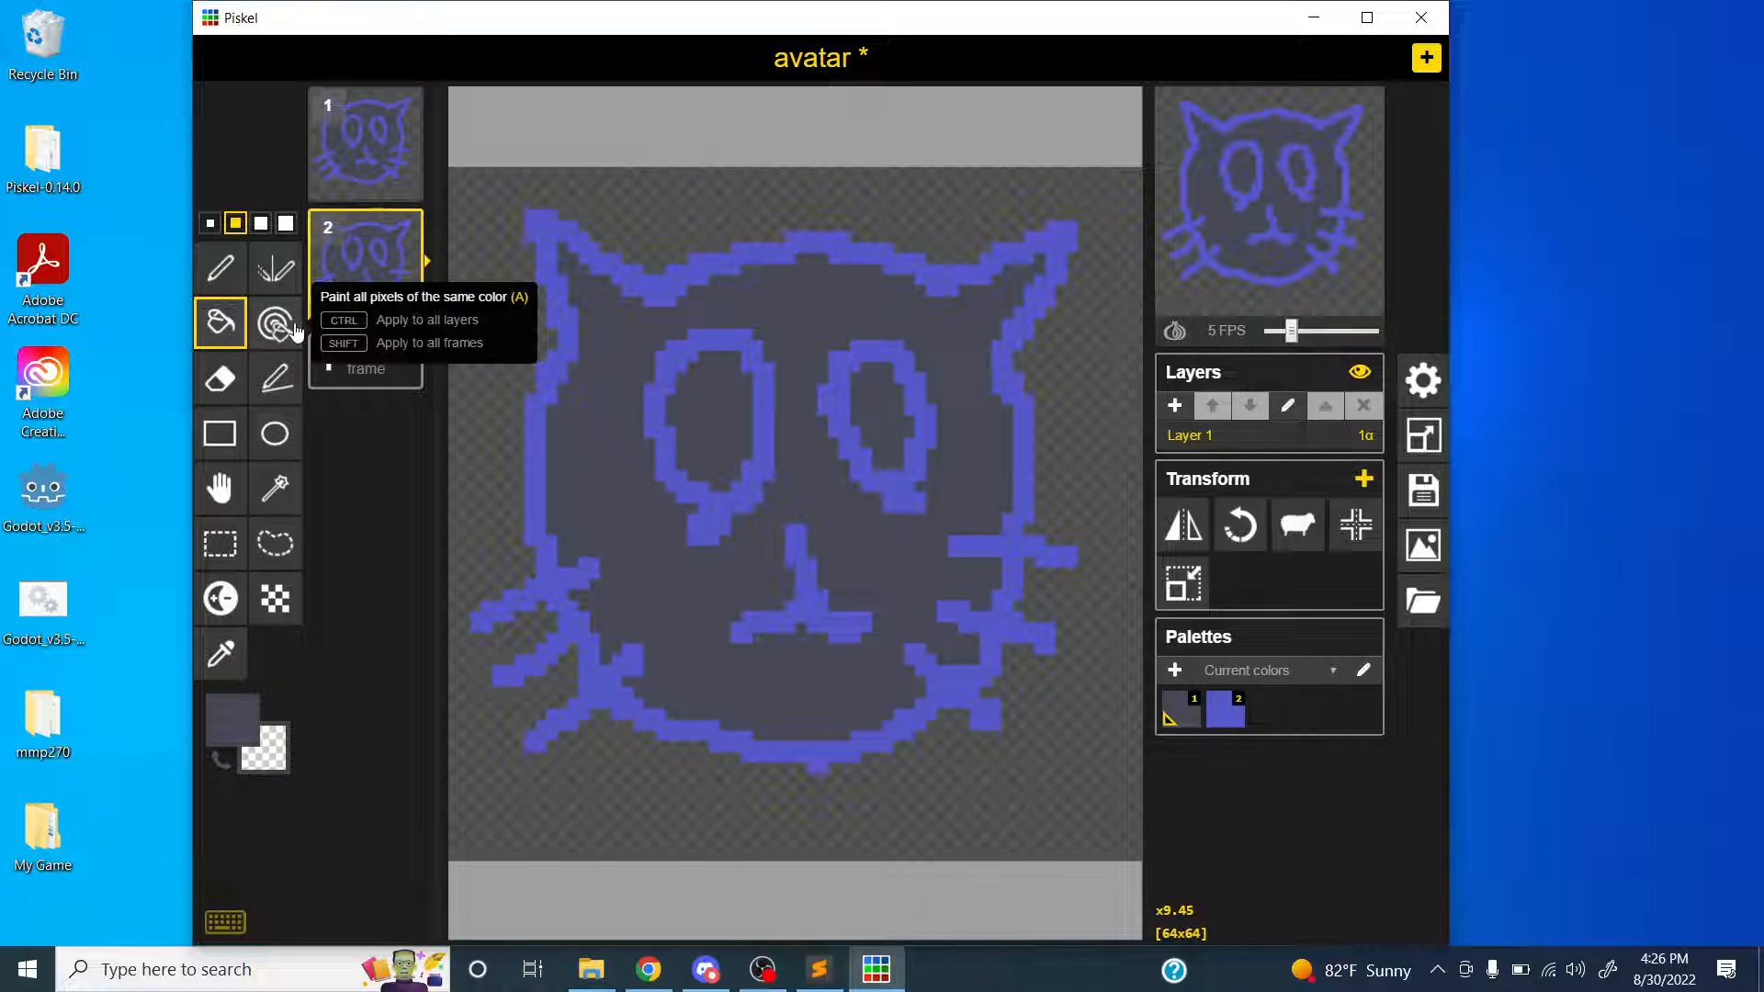
{"action": "left_click", "coordinate": [233, 719]}
{"action": "left_click", "coordinate": [359, 497]}
{"action": "left_click", "coordinate": [360, 437]}
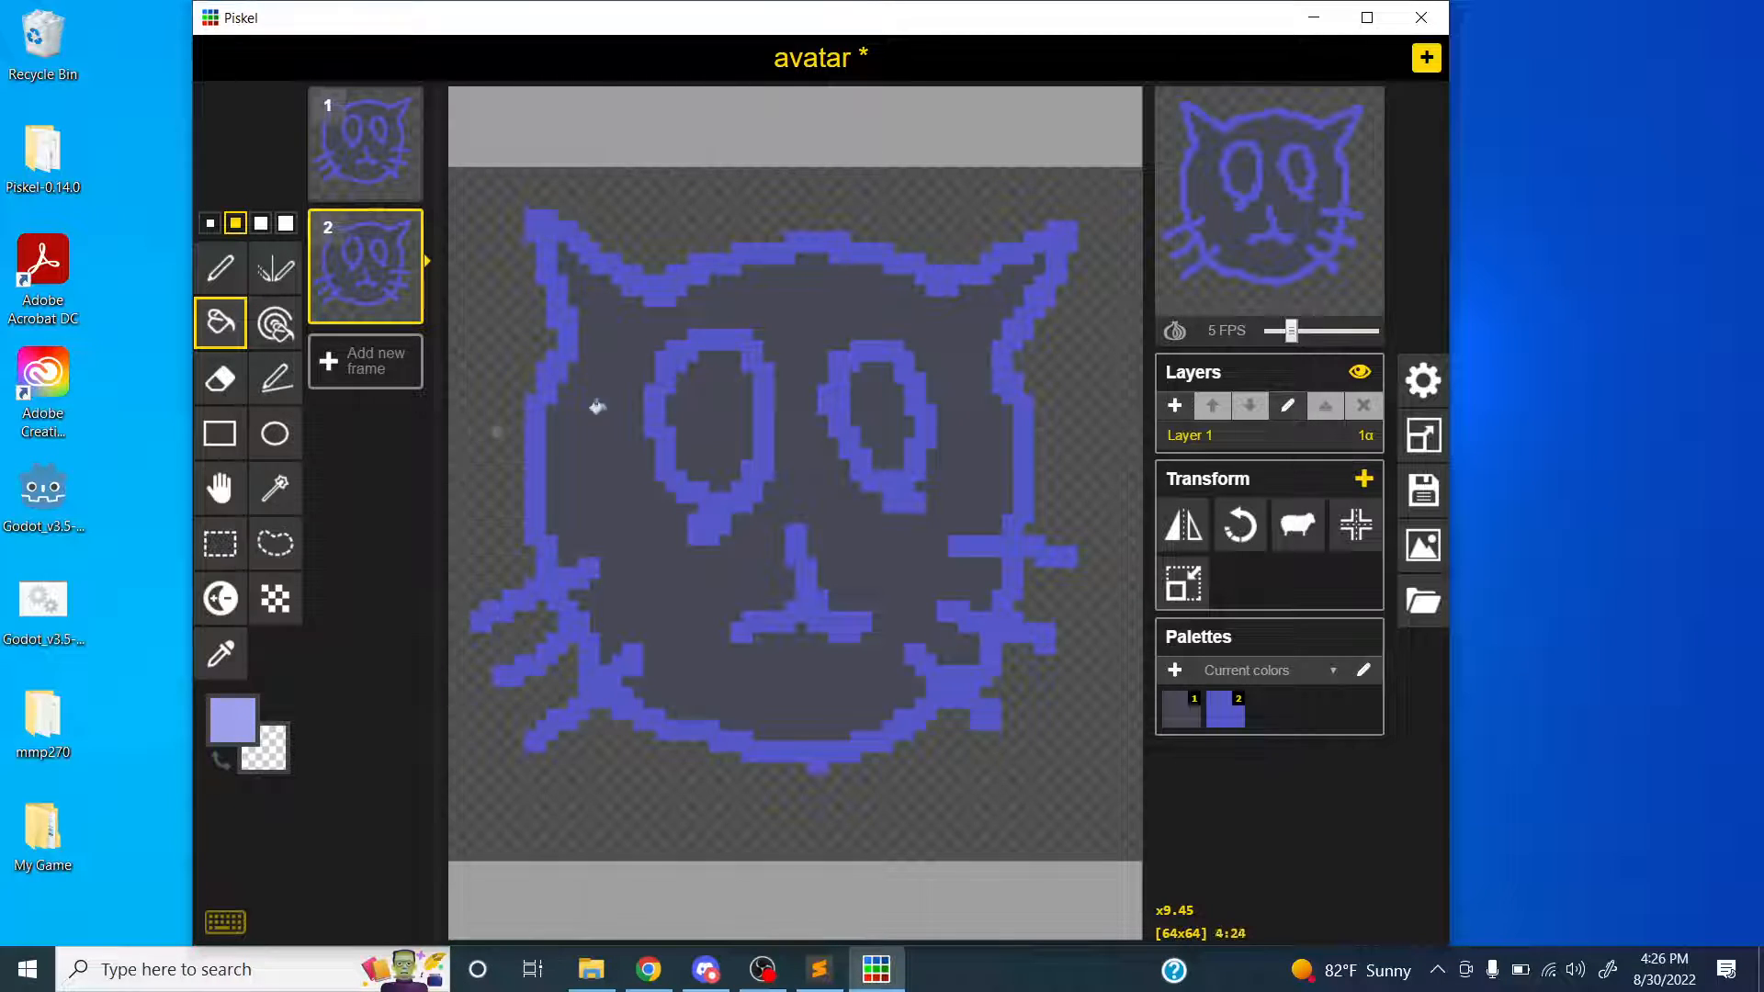
- Try recolouring one eye outline with the Paint bucket and all outline pixels with the same-color paint tool, undoing each in the second frame
{"action": "left_click", "coordinate": [675, 343]}
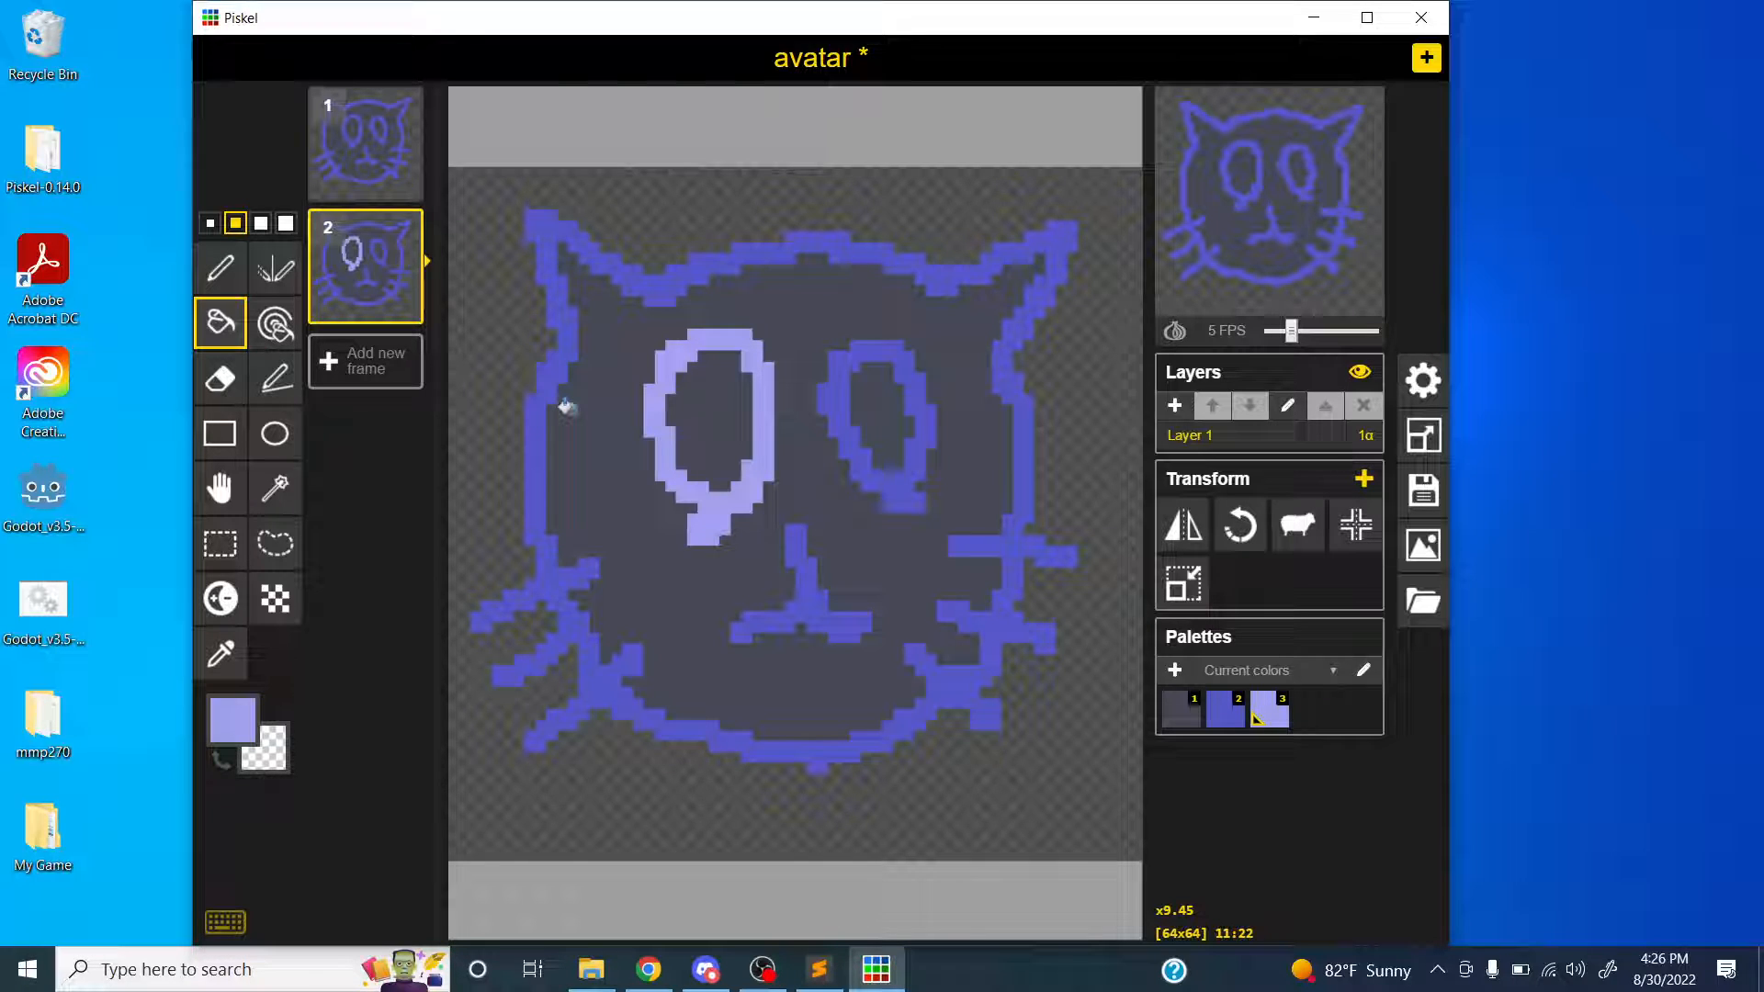
{"action": "key", "text": "ctrl+z"}
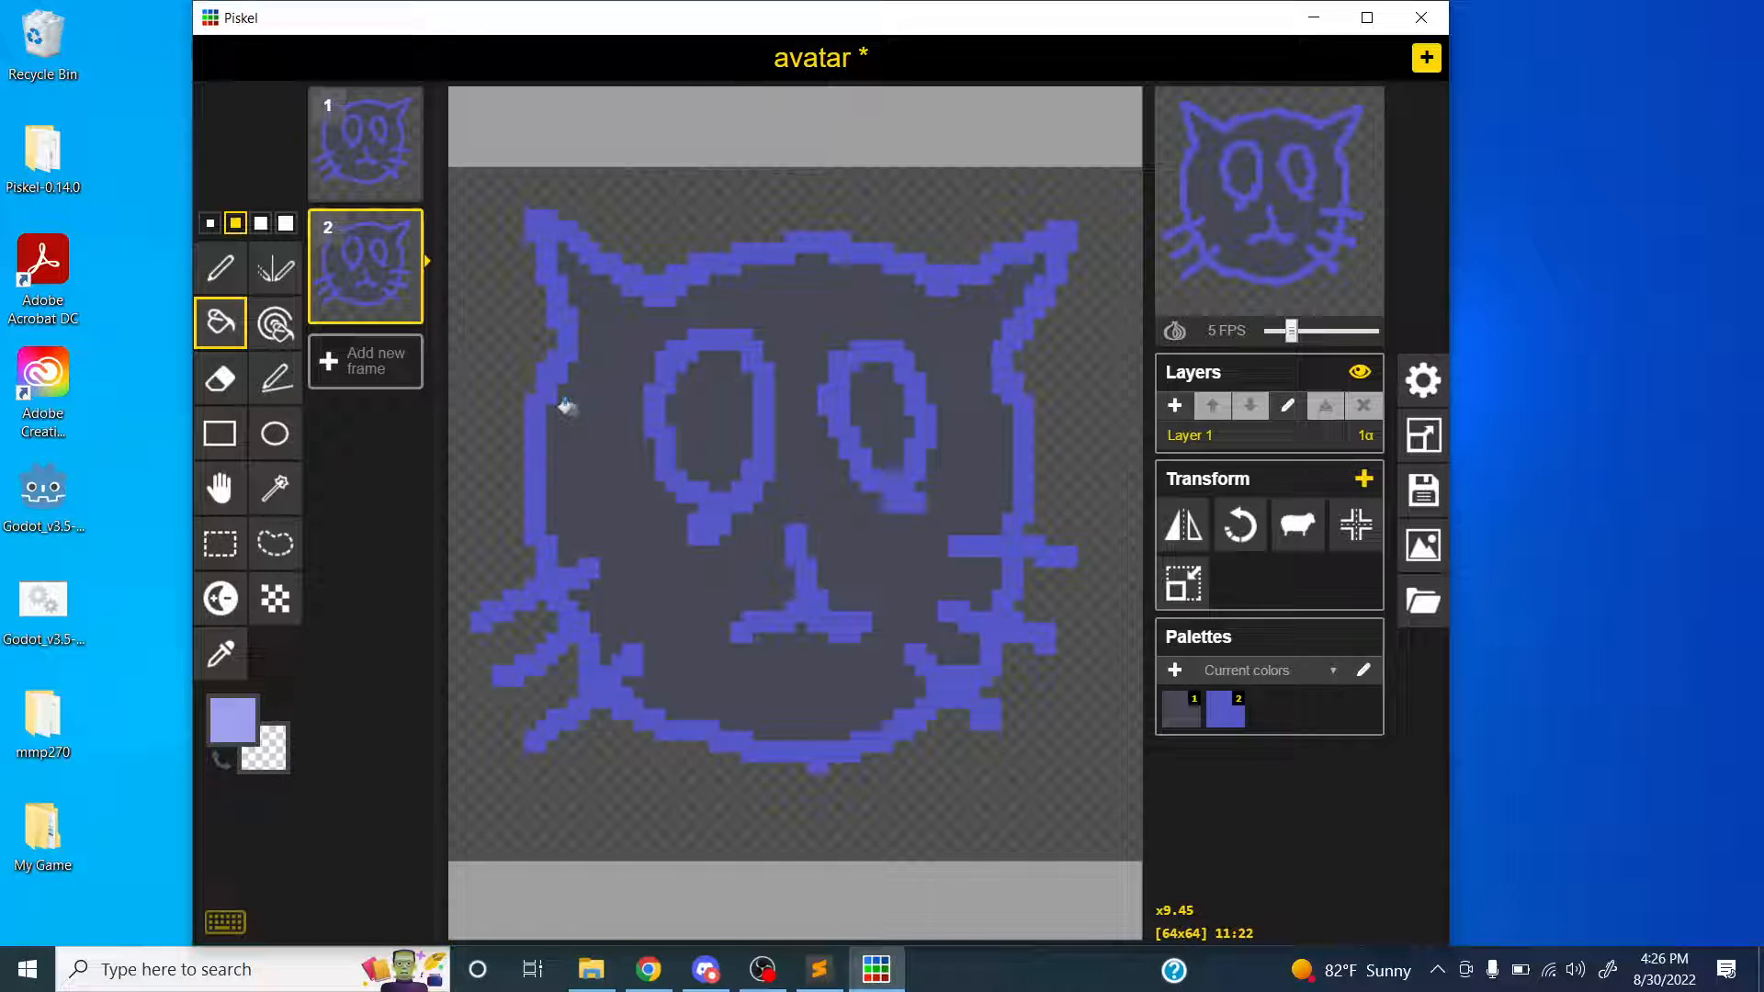
{"action": "left_click", "coordinate": [276, 324]}
{"action": "left_click", "coordinate": [584, 255]}
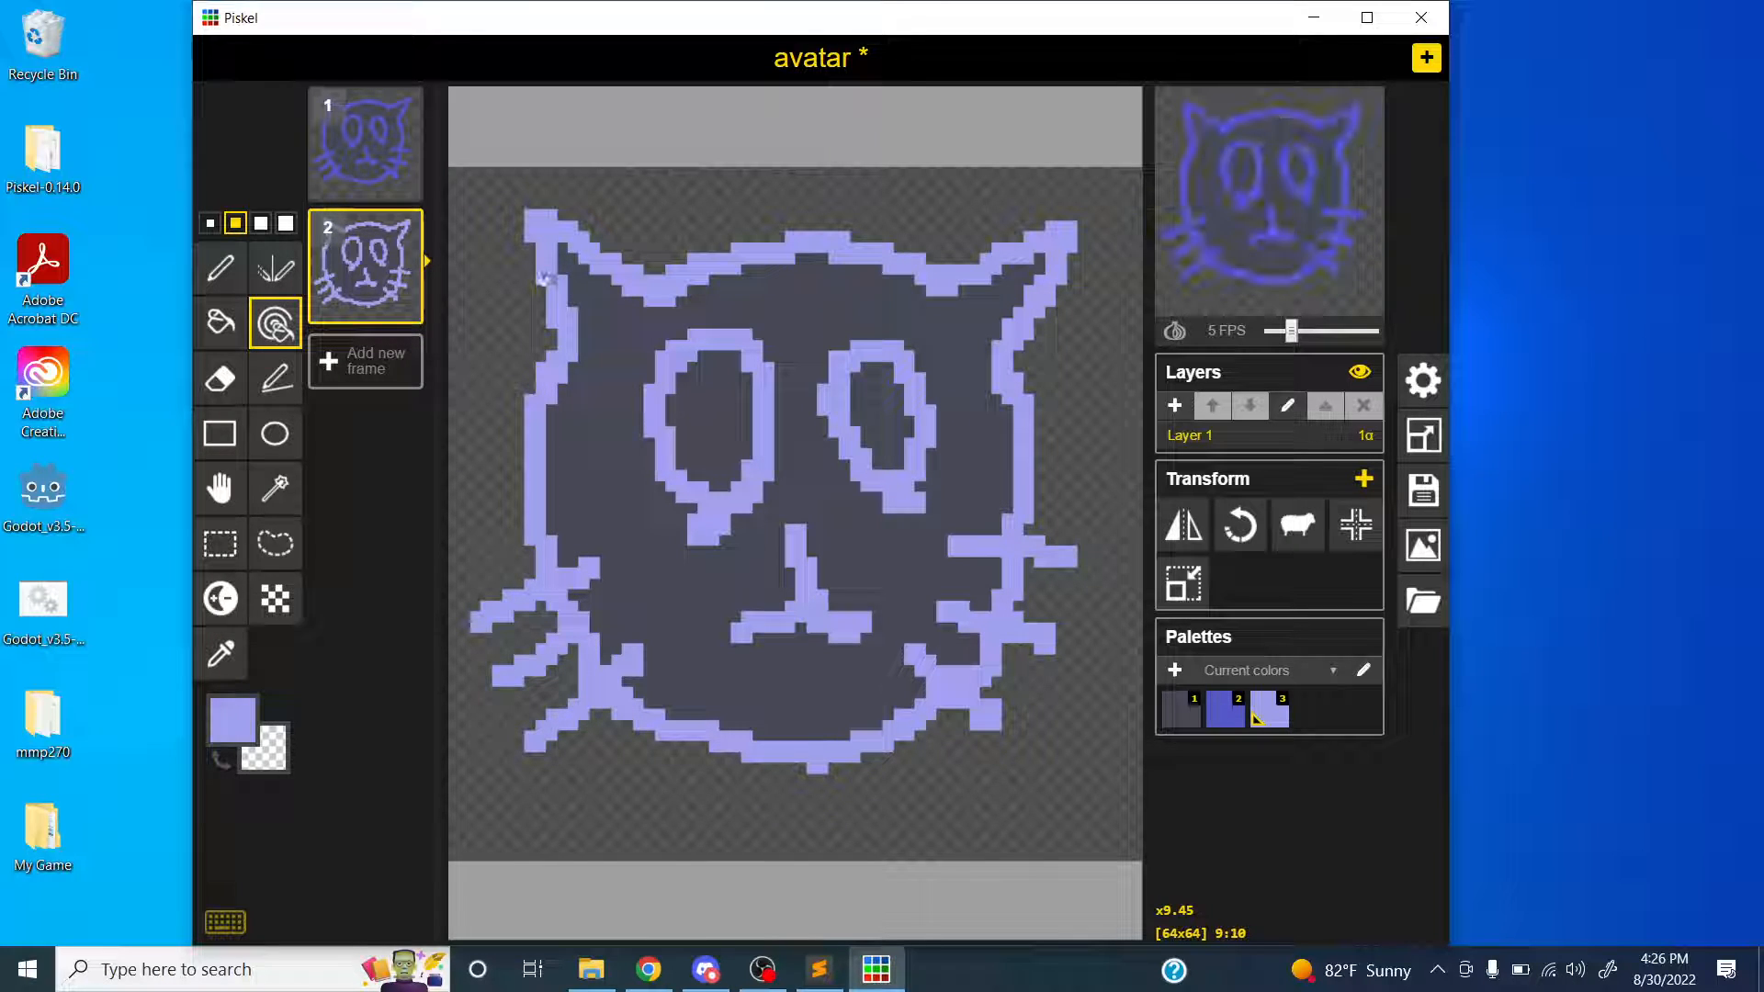
{"action": "key", "text": "ctrl+z"}
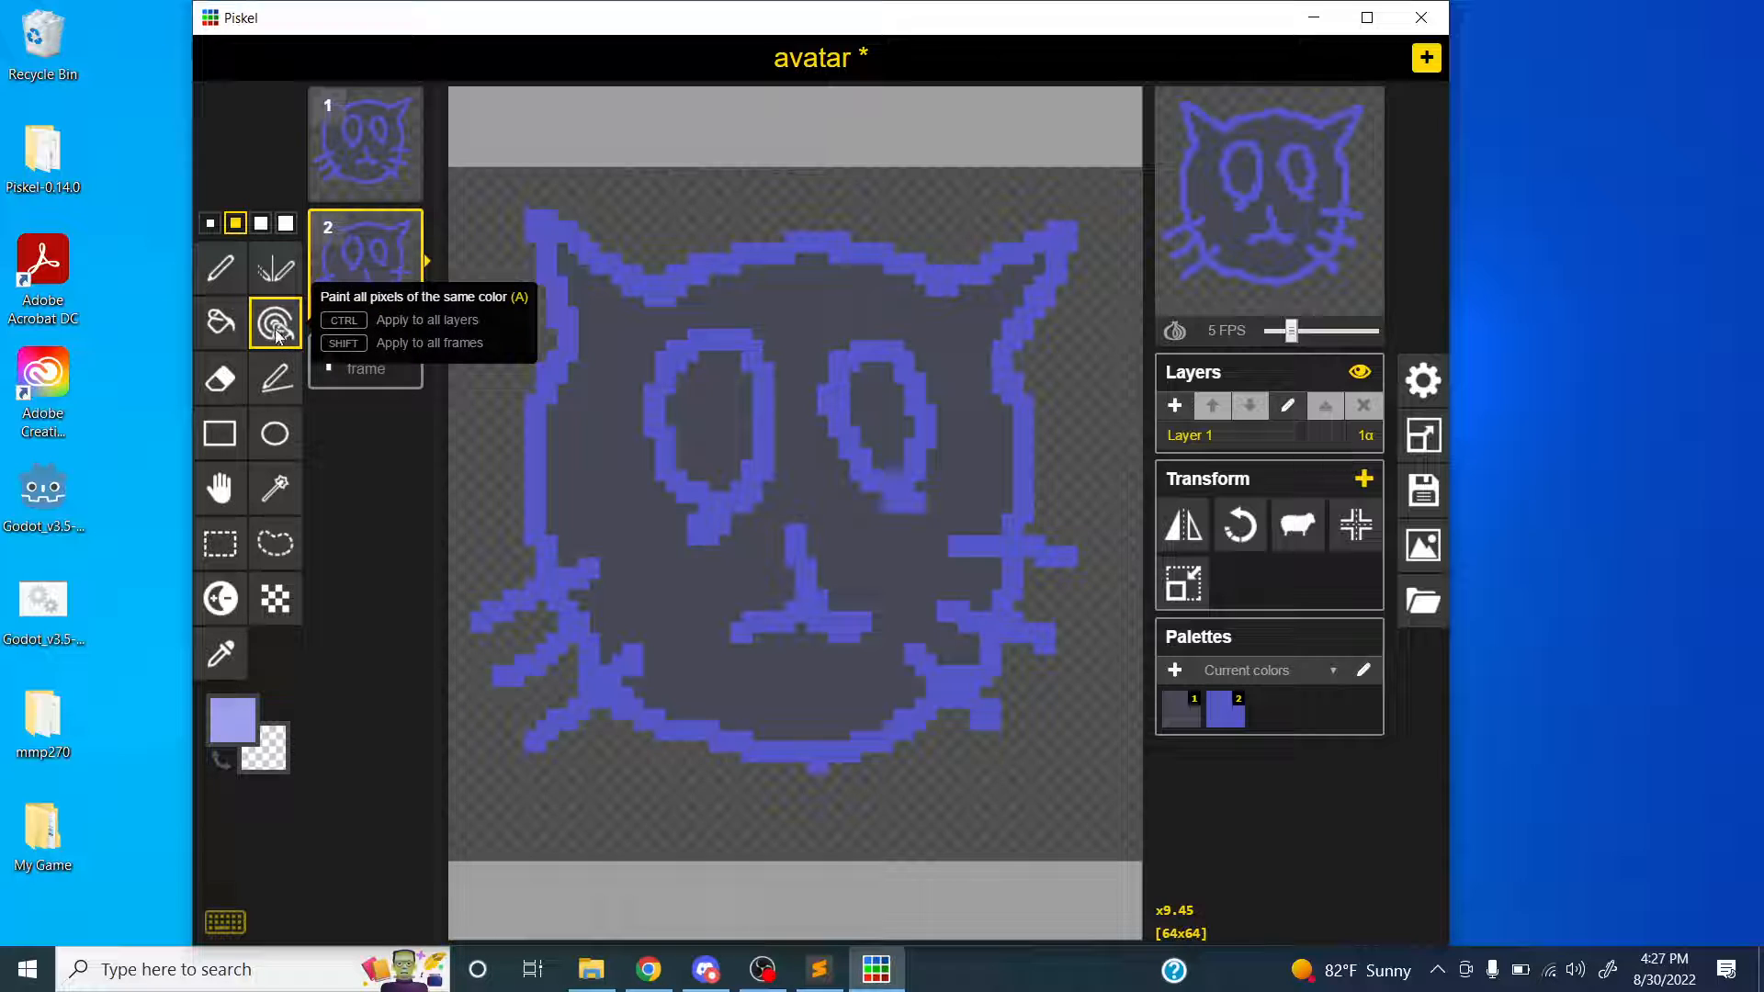
- Try recolouring the cat's outline light purple in all frames at once with the same-color paint tool, and undo it
{"action": "key", "text": "shift"}
{"action": "left_click", "coordinate": [585, 250], "text": "shift"}
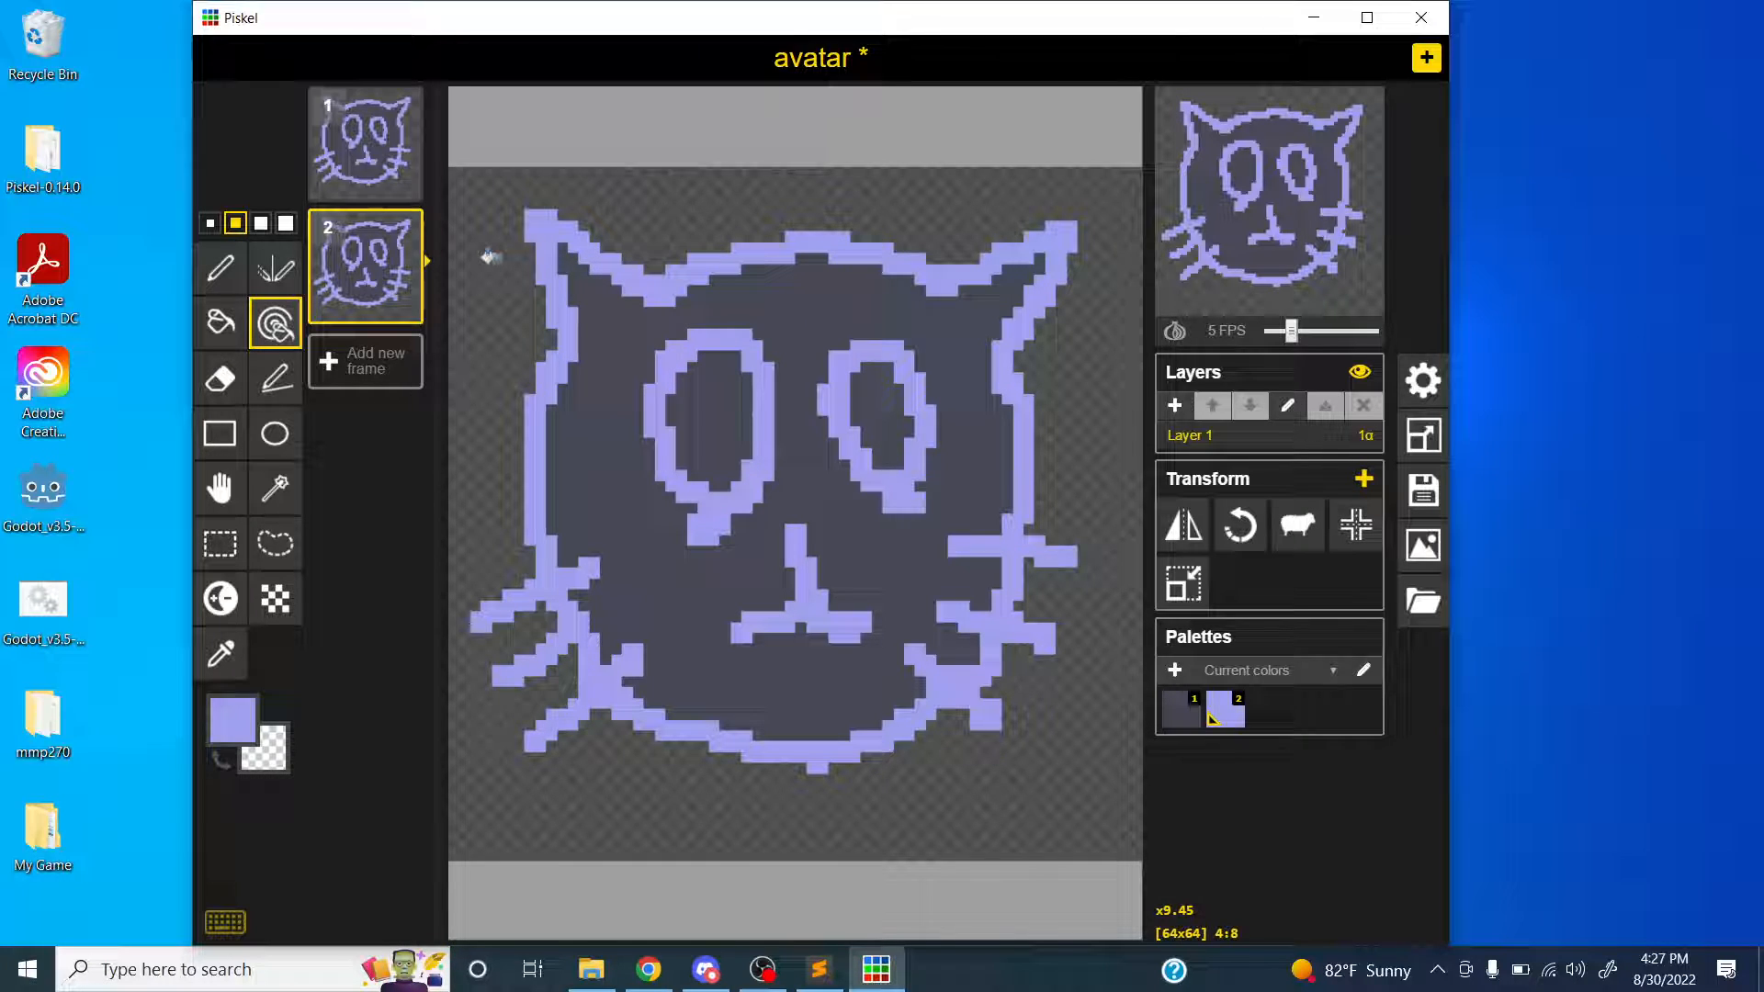
{"action": "key", "text": "ctrl+z"}
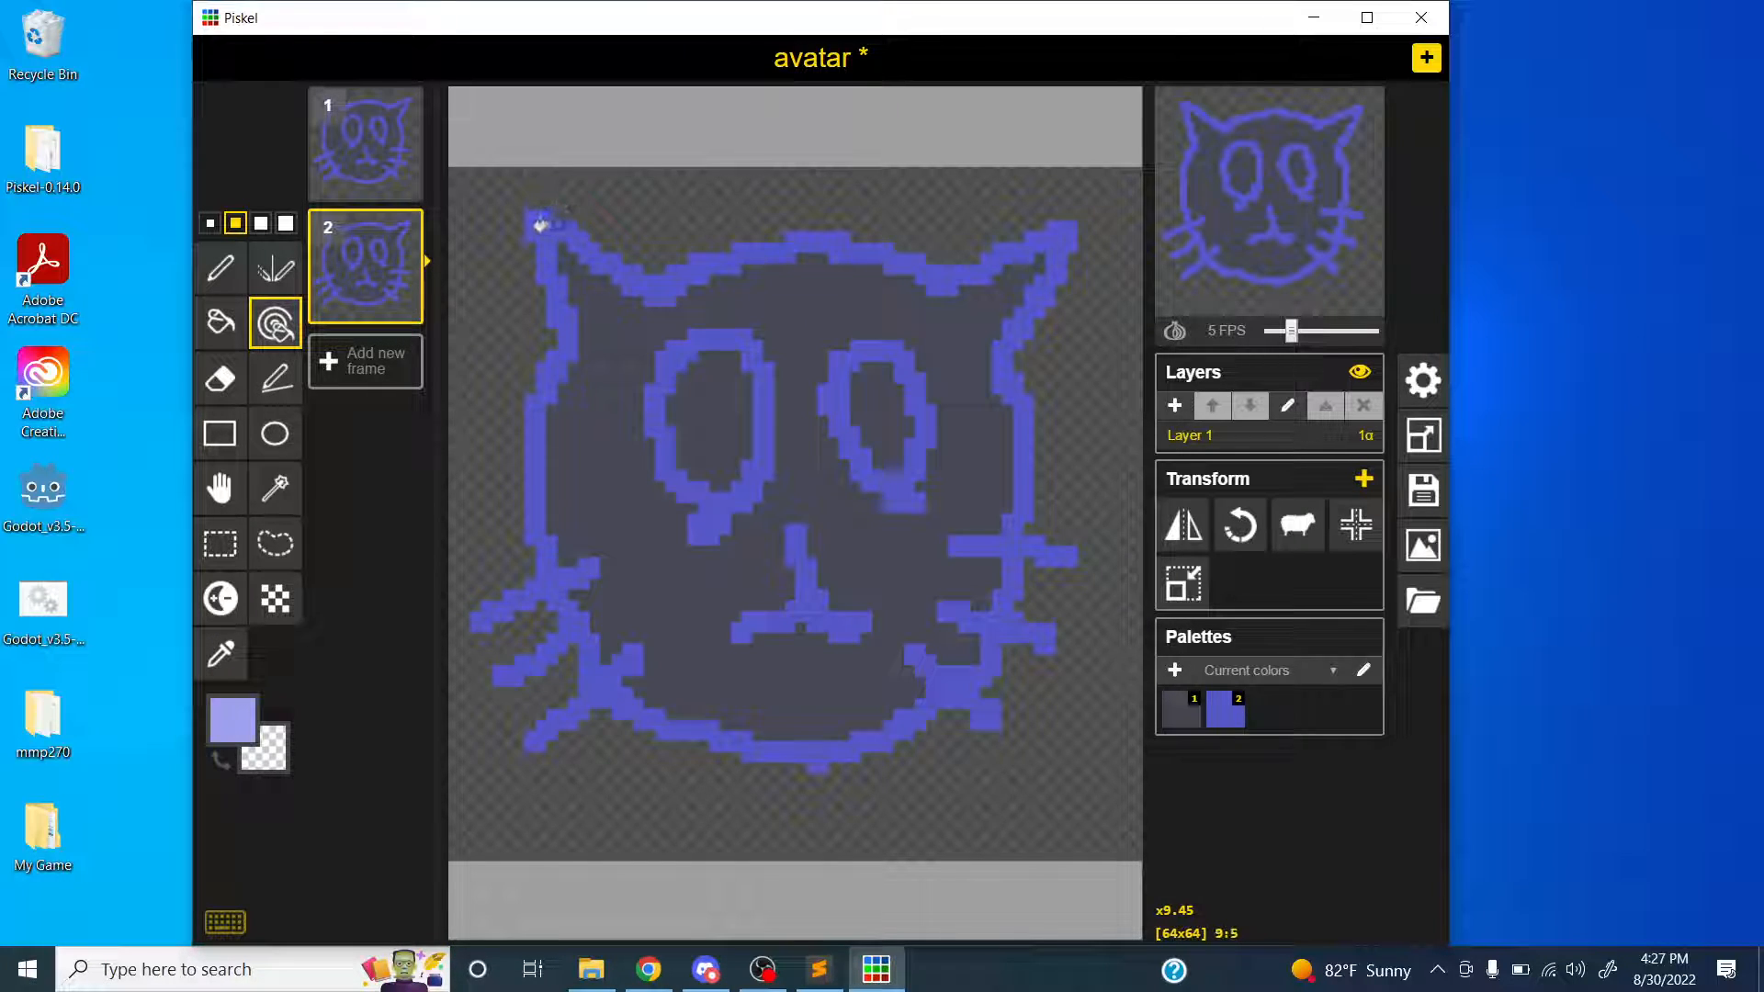
- Add a blank third frame, and draw a short diagonal straight line on it with the Stroke tool
{"action": "left_click", "coordinate": [221, 382]}
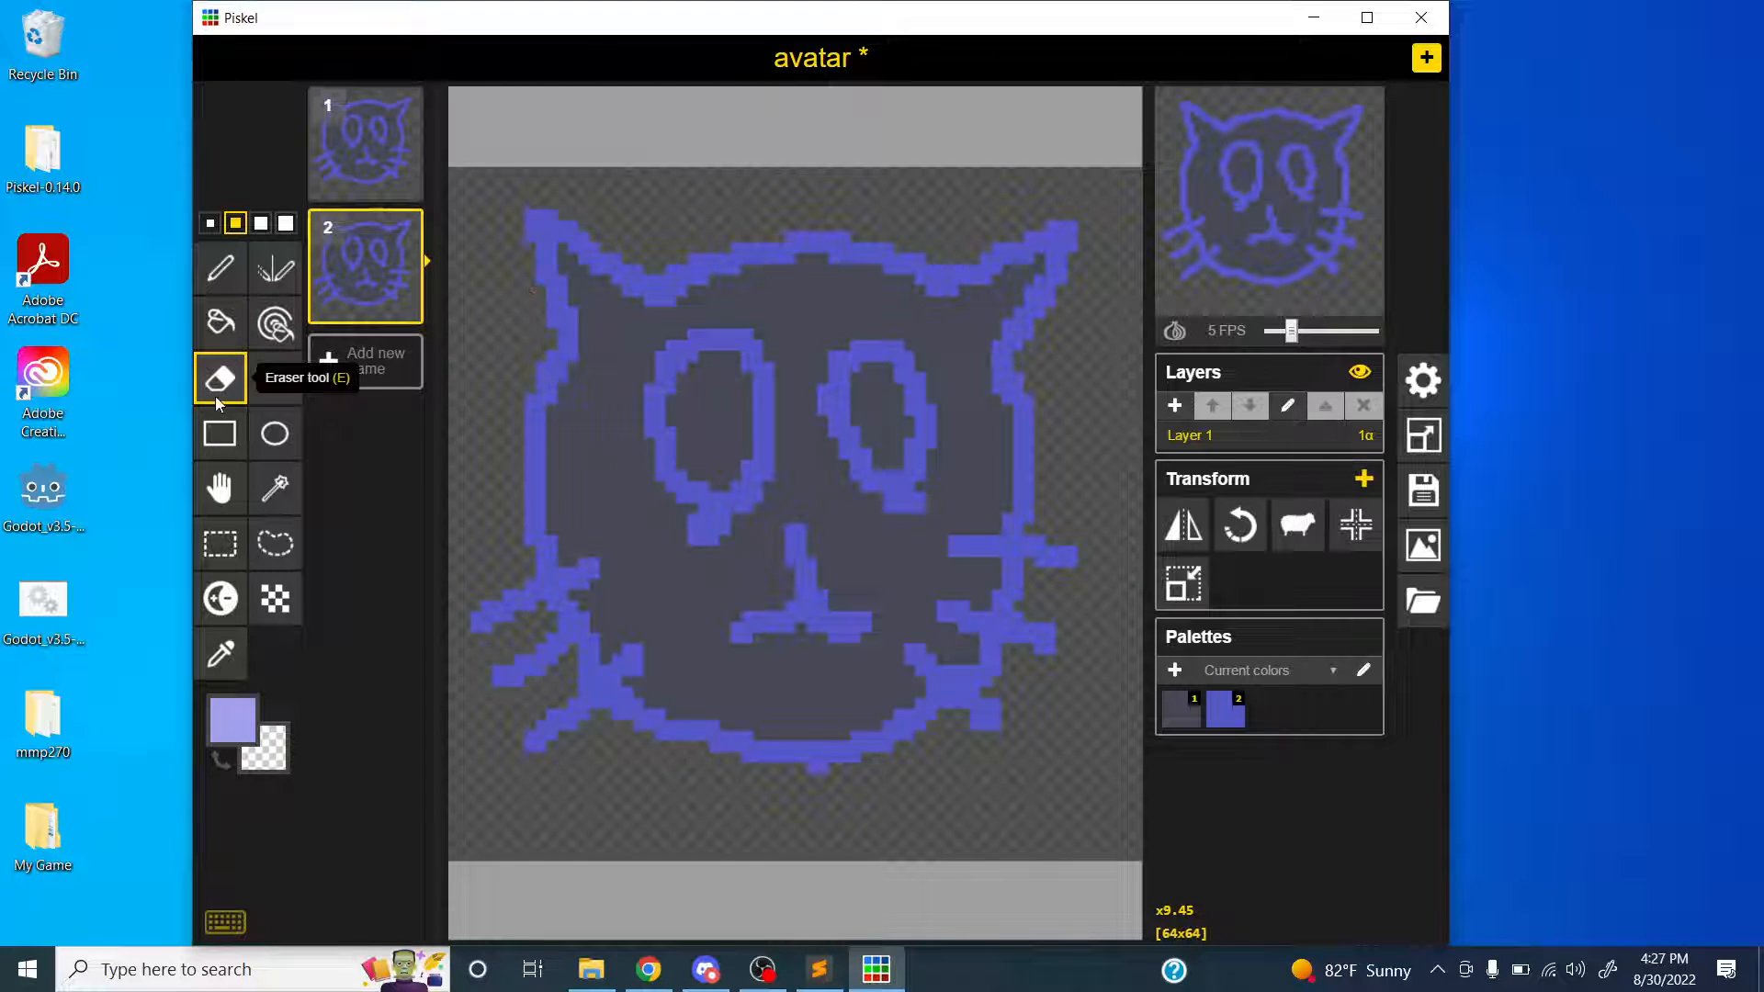
{"action": "left_click", "coordinate": [276, 388]}
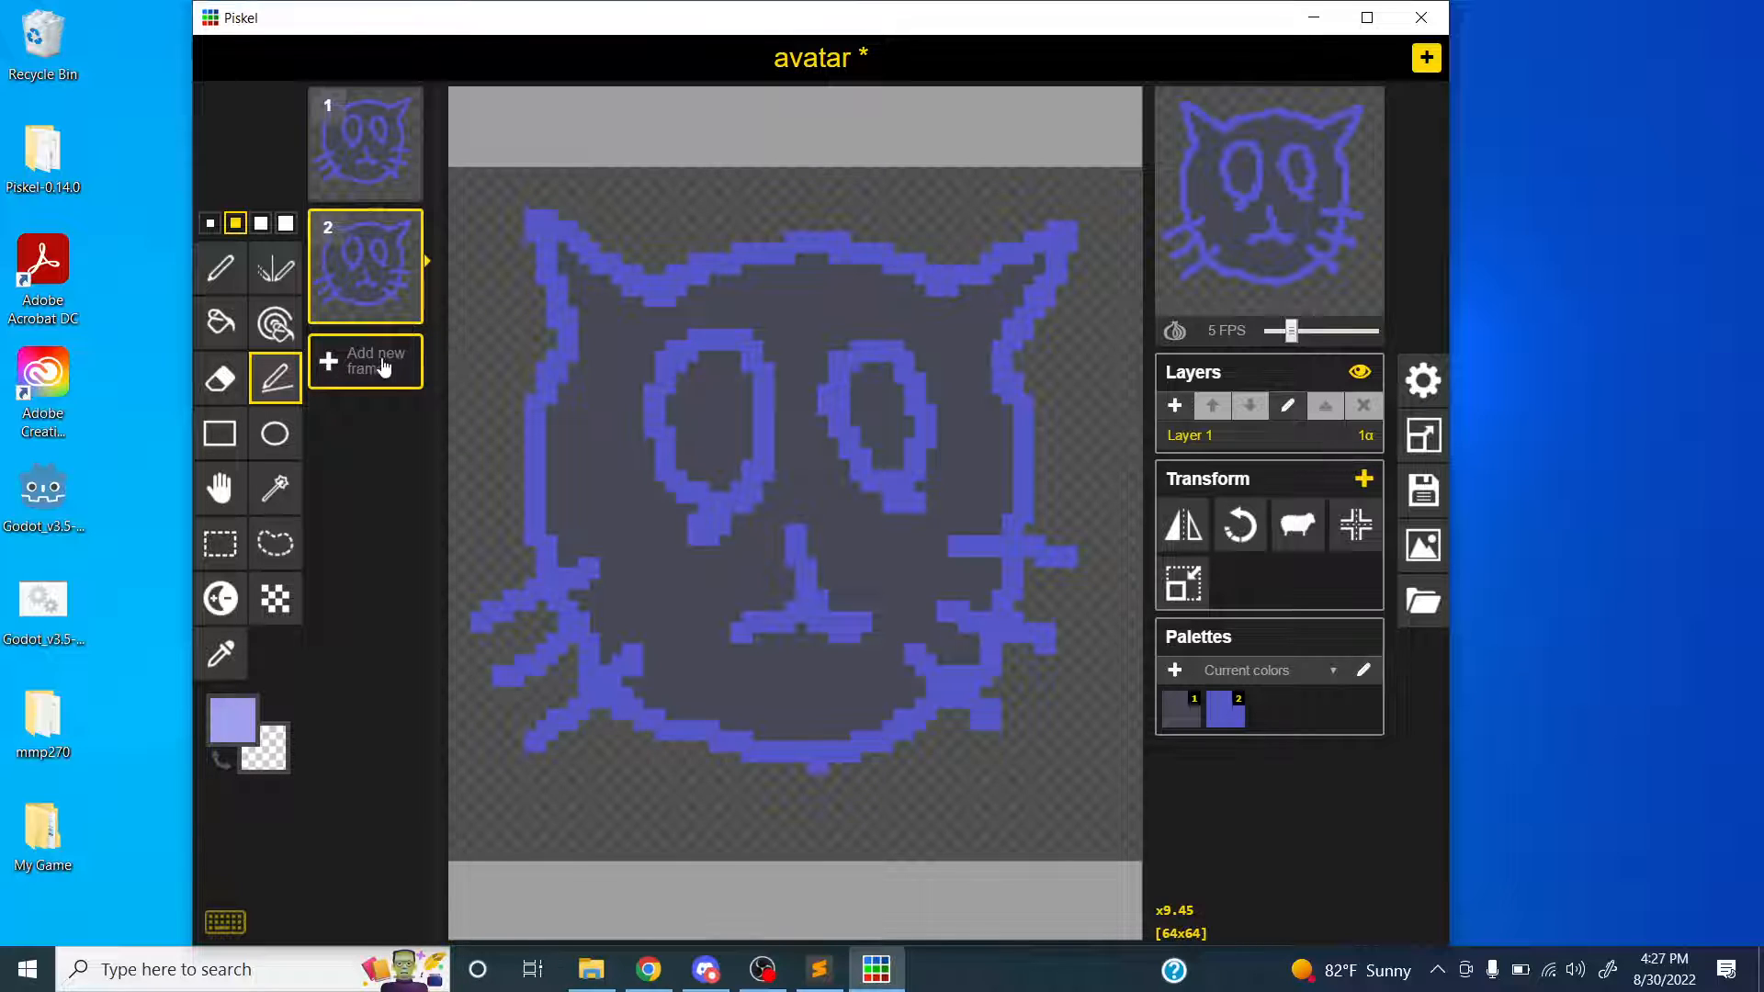
{"action": "left_click", "coordinate": [365, 360]}
{"action": "mouse_move", "coordinate": [544, 350]}
{"action": "left_mouse_down"}
{"action": "mouse_move", "coordinate": [1042, 301]}
{"action": "mouse_move", "coordinate": [928, 708]}
{"action": "mouse_move", "coordinate": [1015, 317]}
{"action": "mouse_move", "coordinate": [992, 457]}
{"action": "mouse_move", "coordinate": [945, 548]}
{"action": "mouse_move", "coordinate": [1023, 272]}
{"action": "mouse_move", "coordinate": [961, 178]}
{"action": "mouse_move", "coordinate": [811, 571]}
{"action": "mouse_move", "coordinate": [610, 598]}
{"action": "mouse_move", "coordinate": [768, 465]}
{"action": "mouse_move", "coordinate": [782, 290]}
{"action": "mouse_move", "coordinate": [722, 221]}
{"action": "mouse_move", "coordinate": [563, 198]}
{"action": "mouse_move", "coordinate": [697, 267]}
{"action": "mouse_move", "coordinate": [632, 493]}
{"action": "mouse_move", "coordinate": [594, 508]}
{"action": "mouse_move", "coordinate": [686, 307]}
{"action": "mouse_move", "coordinate": [701, 331]}
{"action": "mouse_move", "coordinate": [641, 487]}
{"action": "left_mouse_up"}
{"action": "mouse_move", "coordinate": [752, 372]}
{"action": "left_mouse_down"}
{"action": "mouse_move", "coordinate": [650, 422]}
{"action": "mouse_move", "coordinate": [670, 394]}
{"action": "mouse_move", "coordinate": [665, 414]}
{"action": "left_mouse_up"}
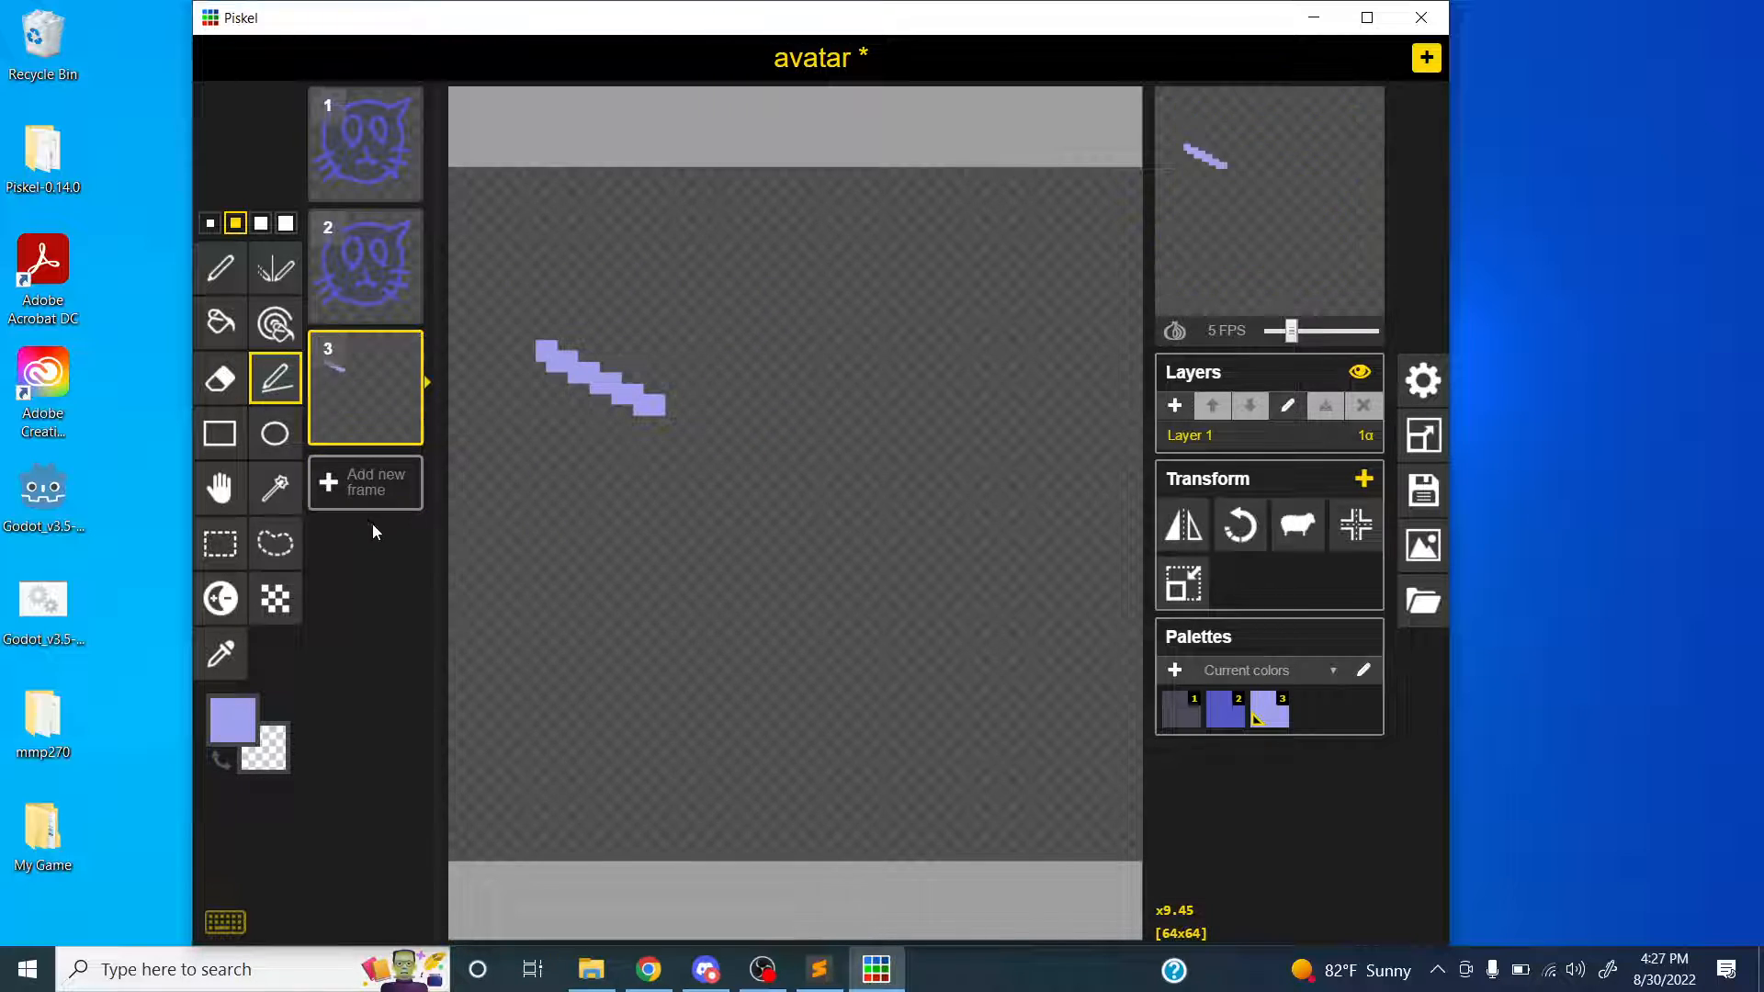
- Draw a large square outline overlapping the end of the diagonal line in the third frame
{"action": "left_click", "coordinate": [223, 439]}
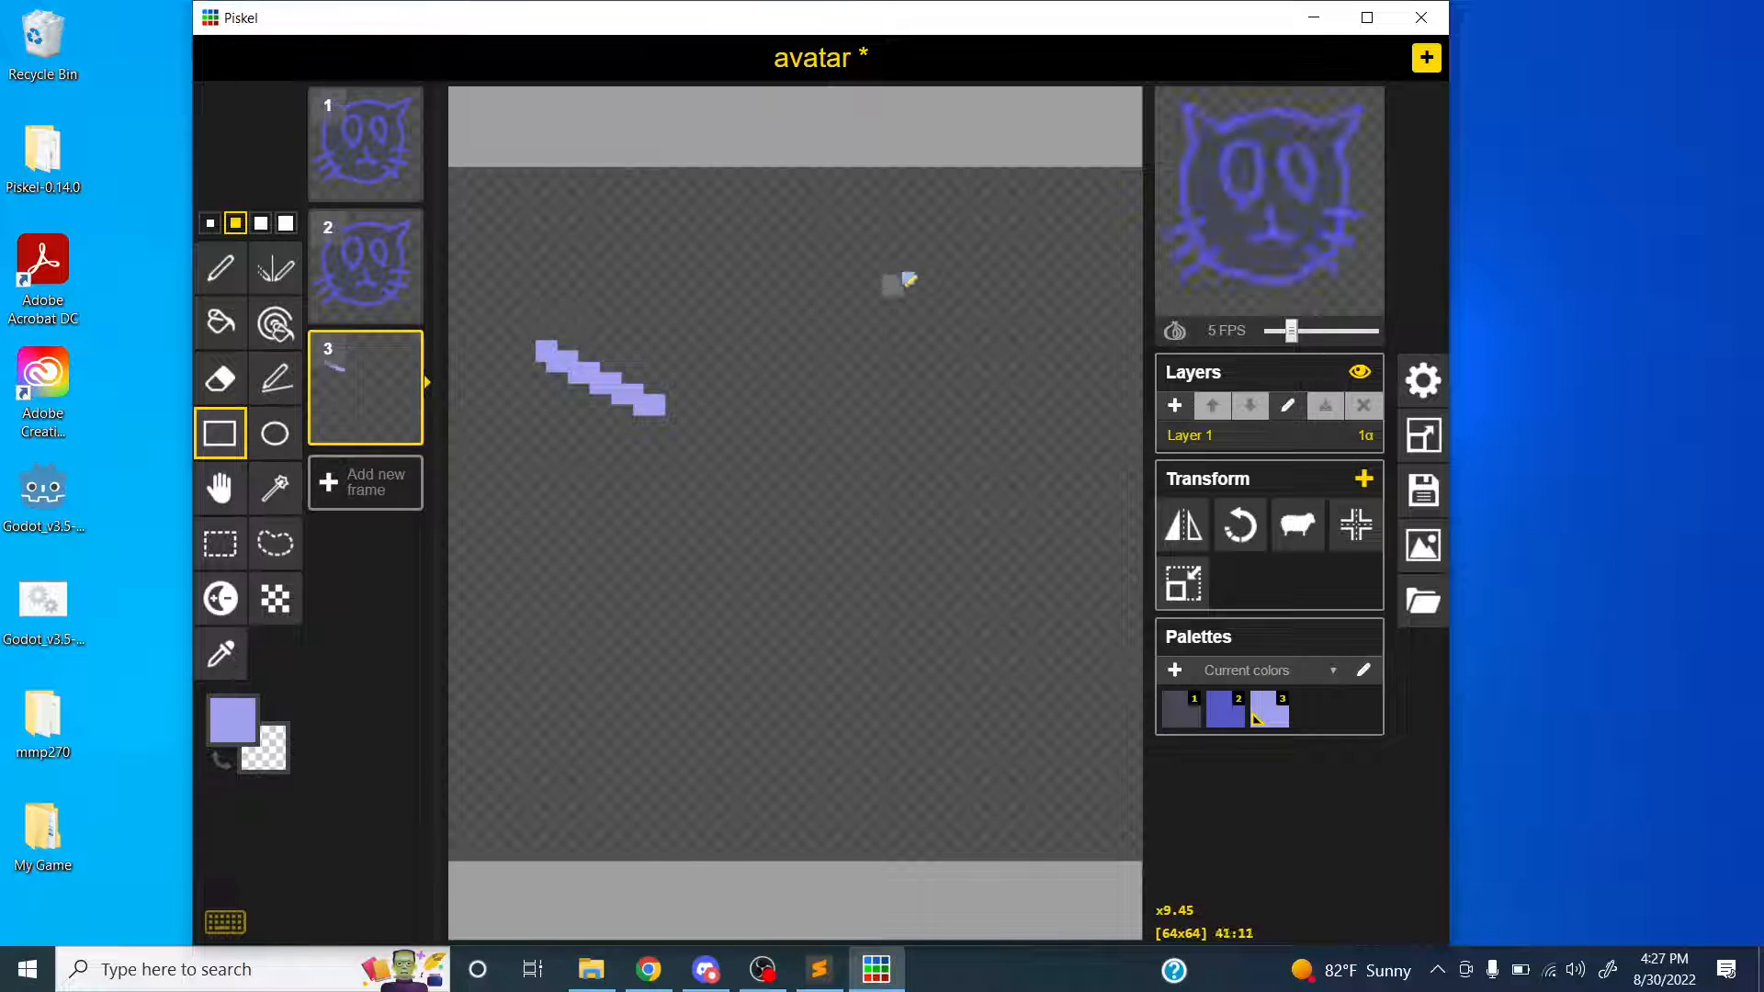
{"action": "left_click_drag", "start_coordinate": [909, 278], "coordinate": [615, 574]}
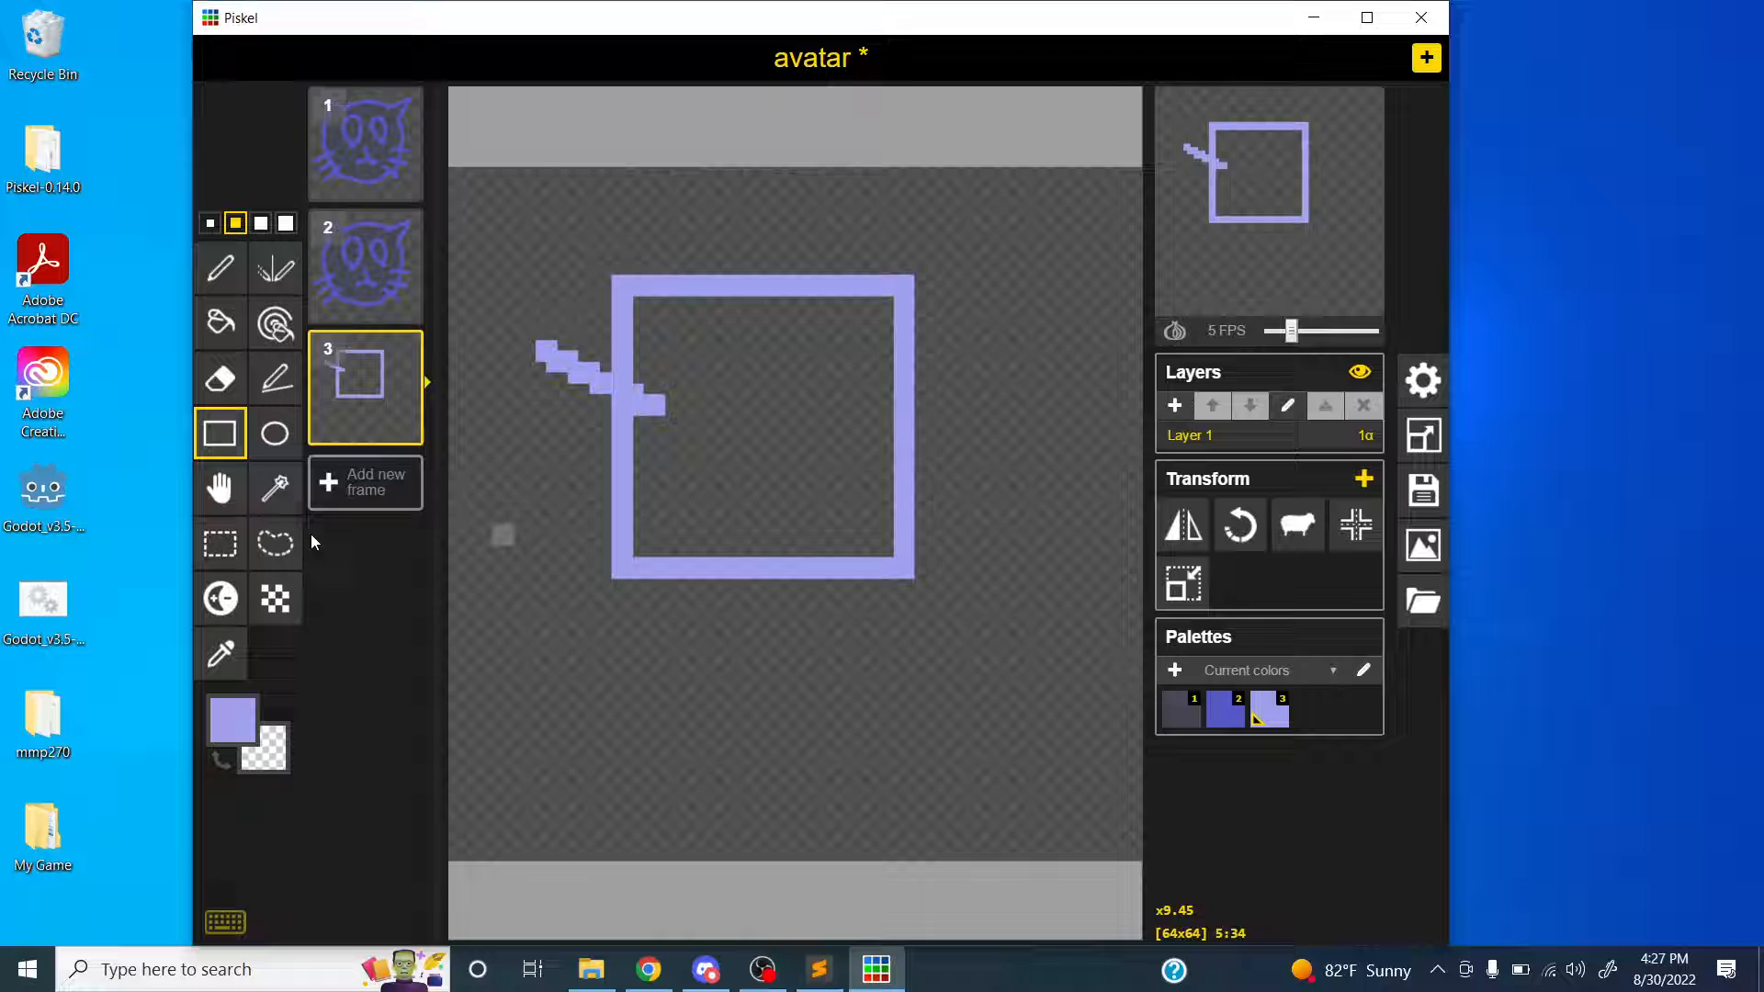
- Draw a large circle outline overlapping the square in the third frame, and move the whole drawing diagonally down to the right
{"action": "left_click", "coordinate": [274, 432]}
{"action": "left_click_drag", "start_coordinate": [591, 274], "coordinate": [887, 559]}
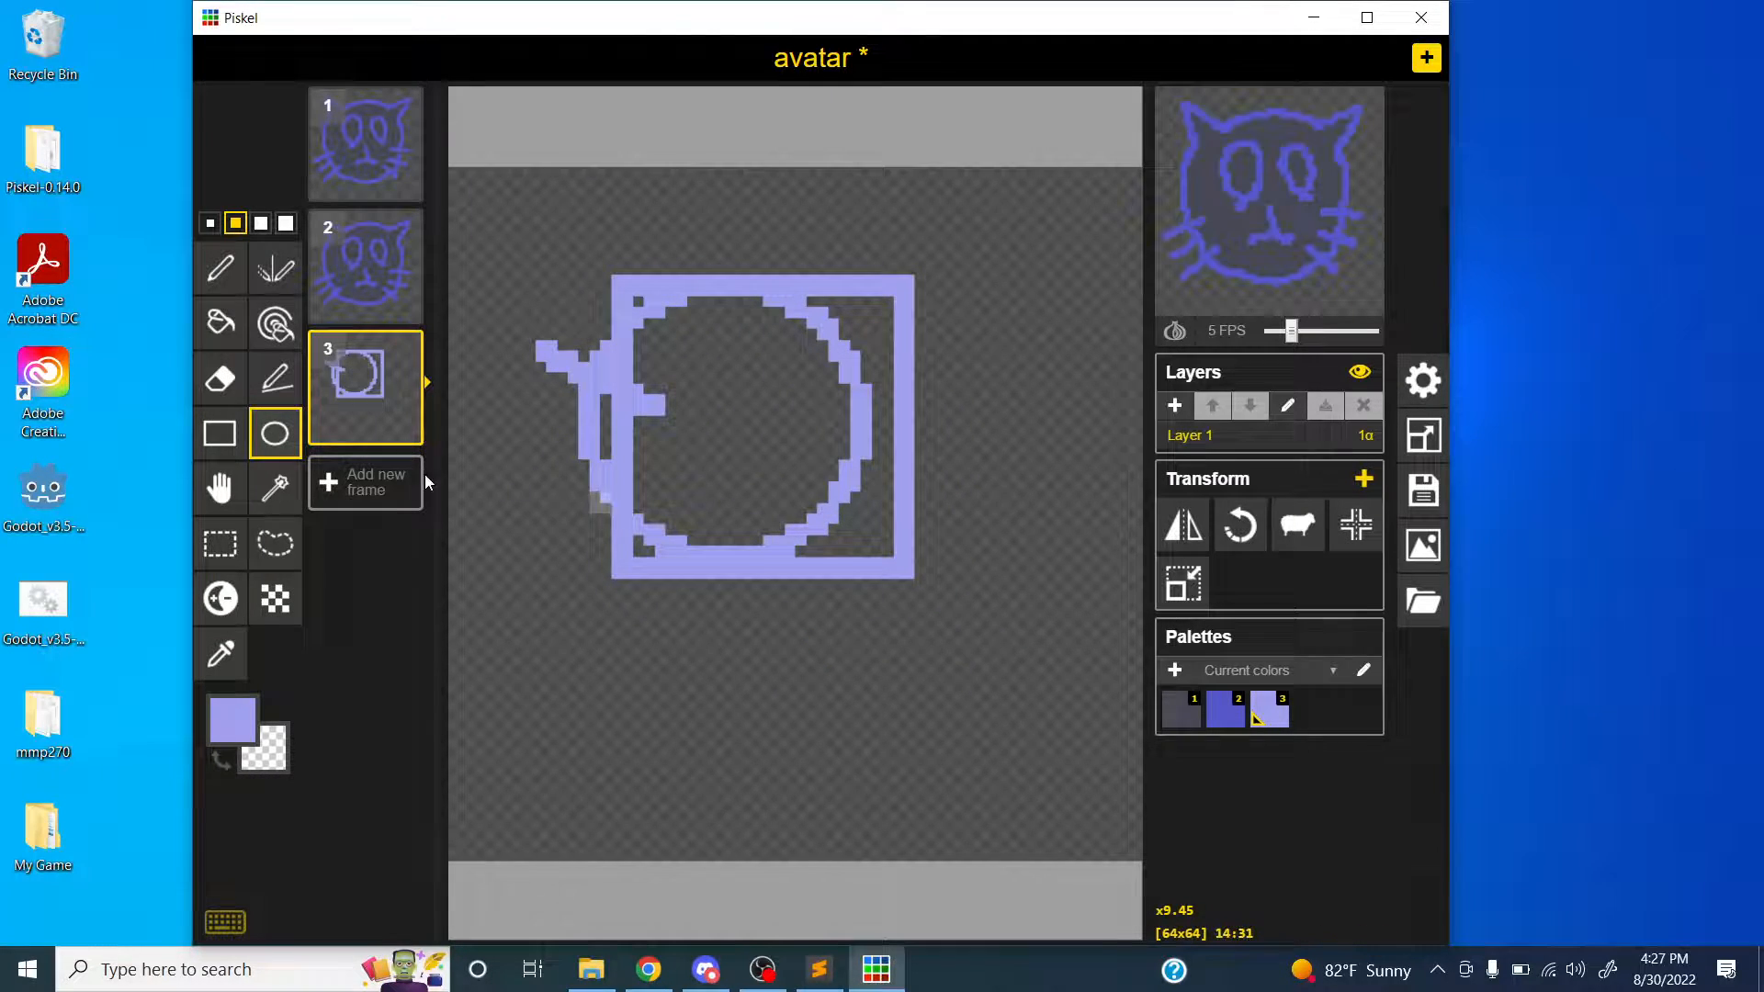
{"action": "left_click", "coordinate": [220, 487]}
{"action": "mouse_move", "coordinate": [726, 336]}
{"action": "left_mouse_down"}
{"action": "mouse_move", "coordinate": [776, 519]}
{"action": "mouse_move", "coordinate": [890, 348]}
{"action": "mouse_move", "coordinate": [784, 368]}
{"action": "mouse_move", "coordinate": [846, 329]}
{"action": "mouse_move", "coordinate": [700, 393]}
{"action": "mouse_move", "coordinate": [748, 382]}
{"action": "left_mouse_up"}
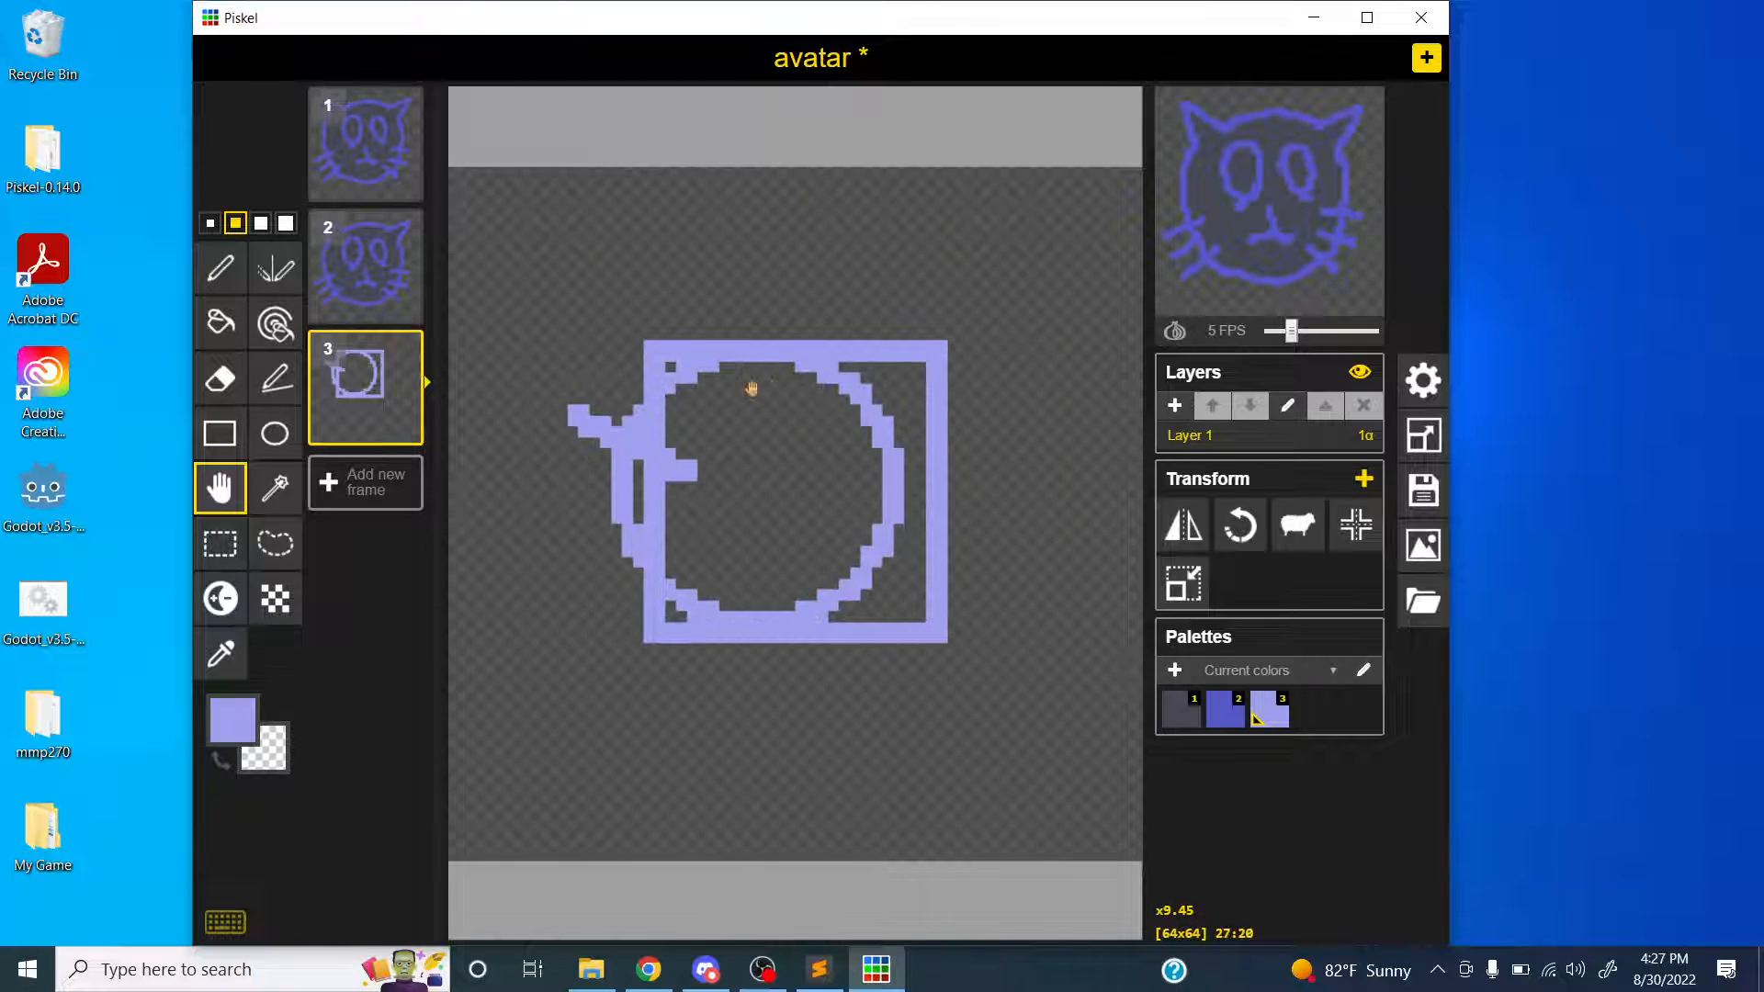
- Shift the cat slightly in the second frame, and align the image to the center, first in that frame and then in all frames
{"action": "key", "text": "h"}
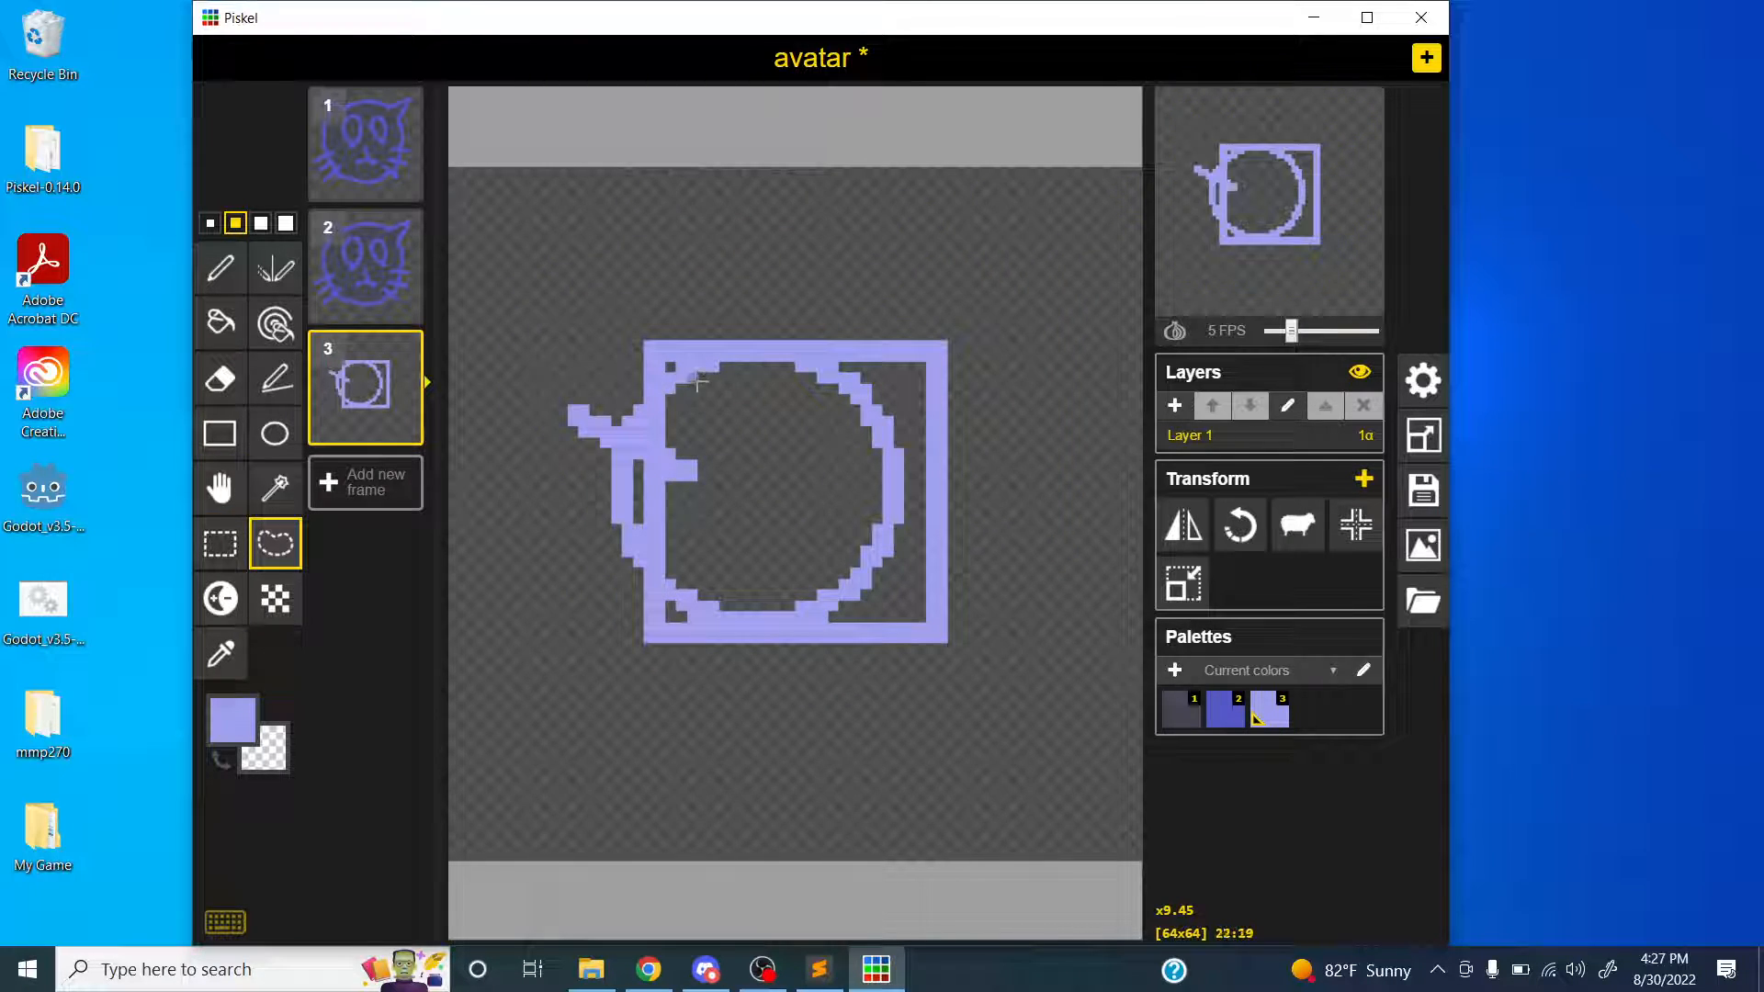
{"action": "left_click", "coordinate": [371, 278]}
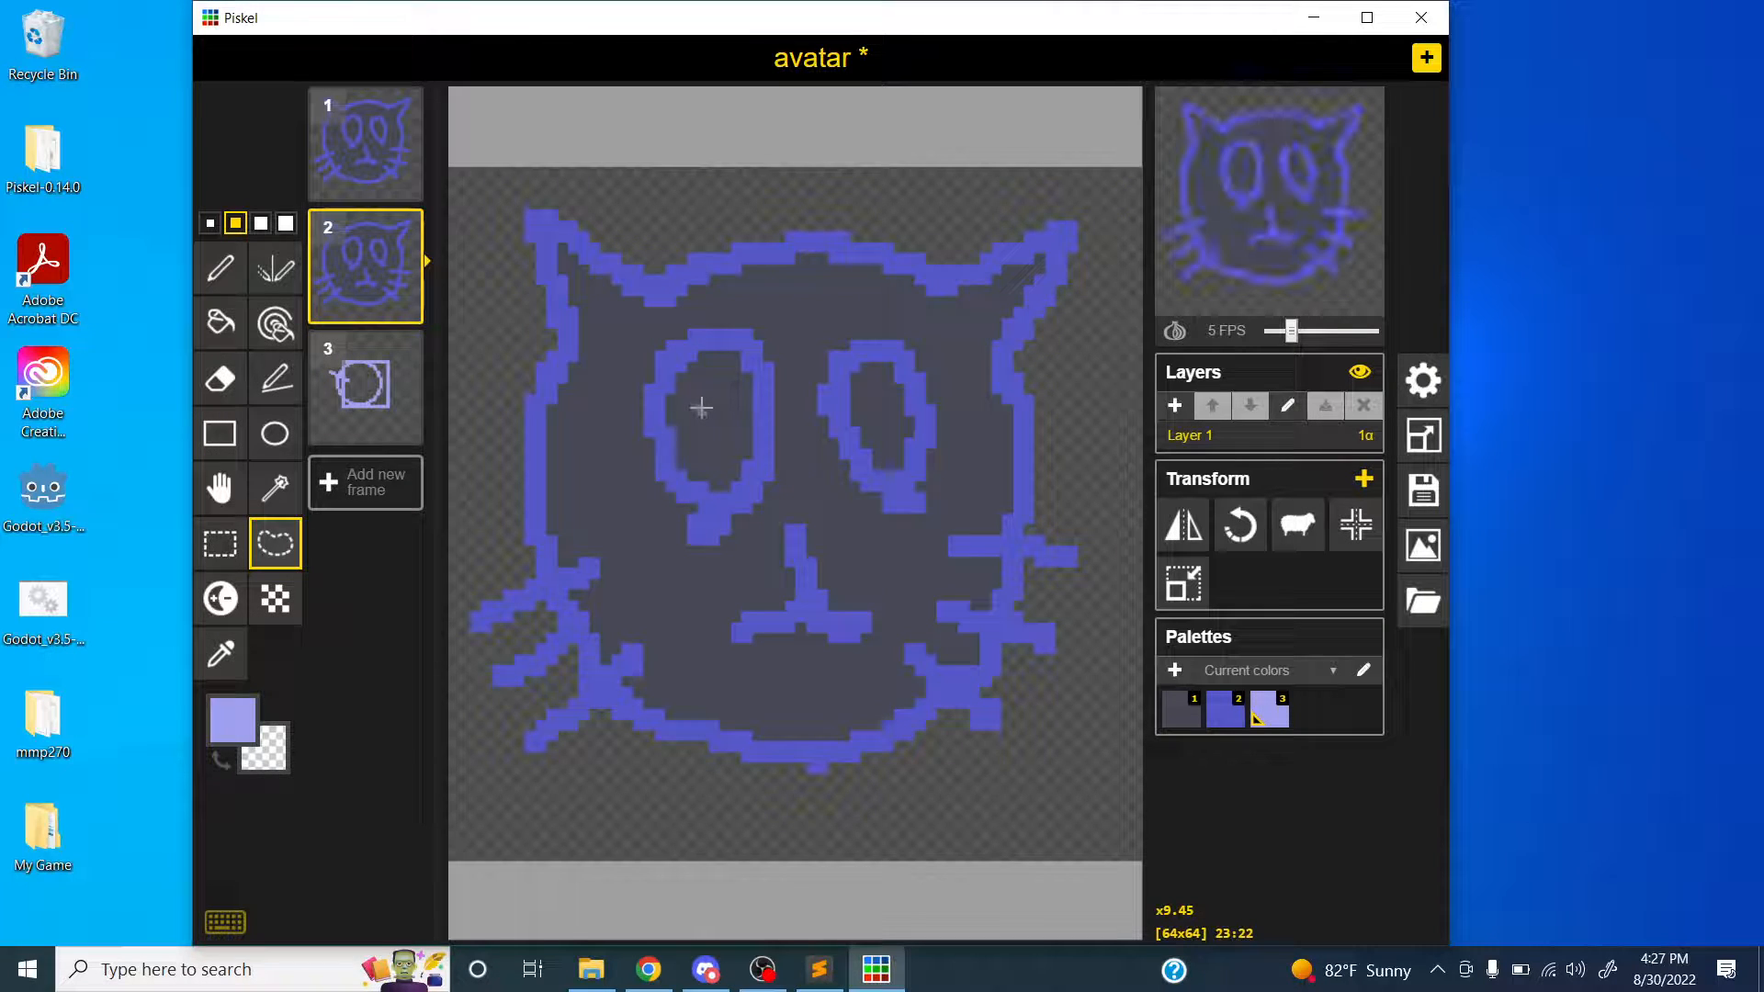
{"action": "key", "text": "m"}
{"action": "mouse_move", "coordinate": [713, 432]}
{"action": "left_mouse_down"}
{"action": "mouse_move", "coordinate": [720, 469]}
{"action": "mouse_move", "coordinate": [768, 468]}
{"action": "mouse_move", "coordinate": [695, 473]}
{"action": "mouse_move", "coordinate": [756, 422]}
{"action": "mouse_move", "coordinate": [701, 488]}
{"action": "mouse_move", "coordinate": [748, 444]}
{"action": "mouse_move", "coordinate": [736, 490]}
{"action": "mouse_move", "coordinate": [658, 465]}
{"action": "mouse_move", "coordinate": [705, 479]}
{"action": "left_mouse_up"}
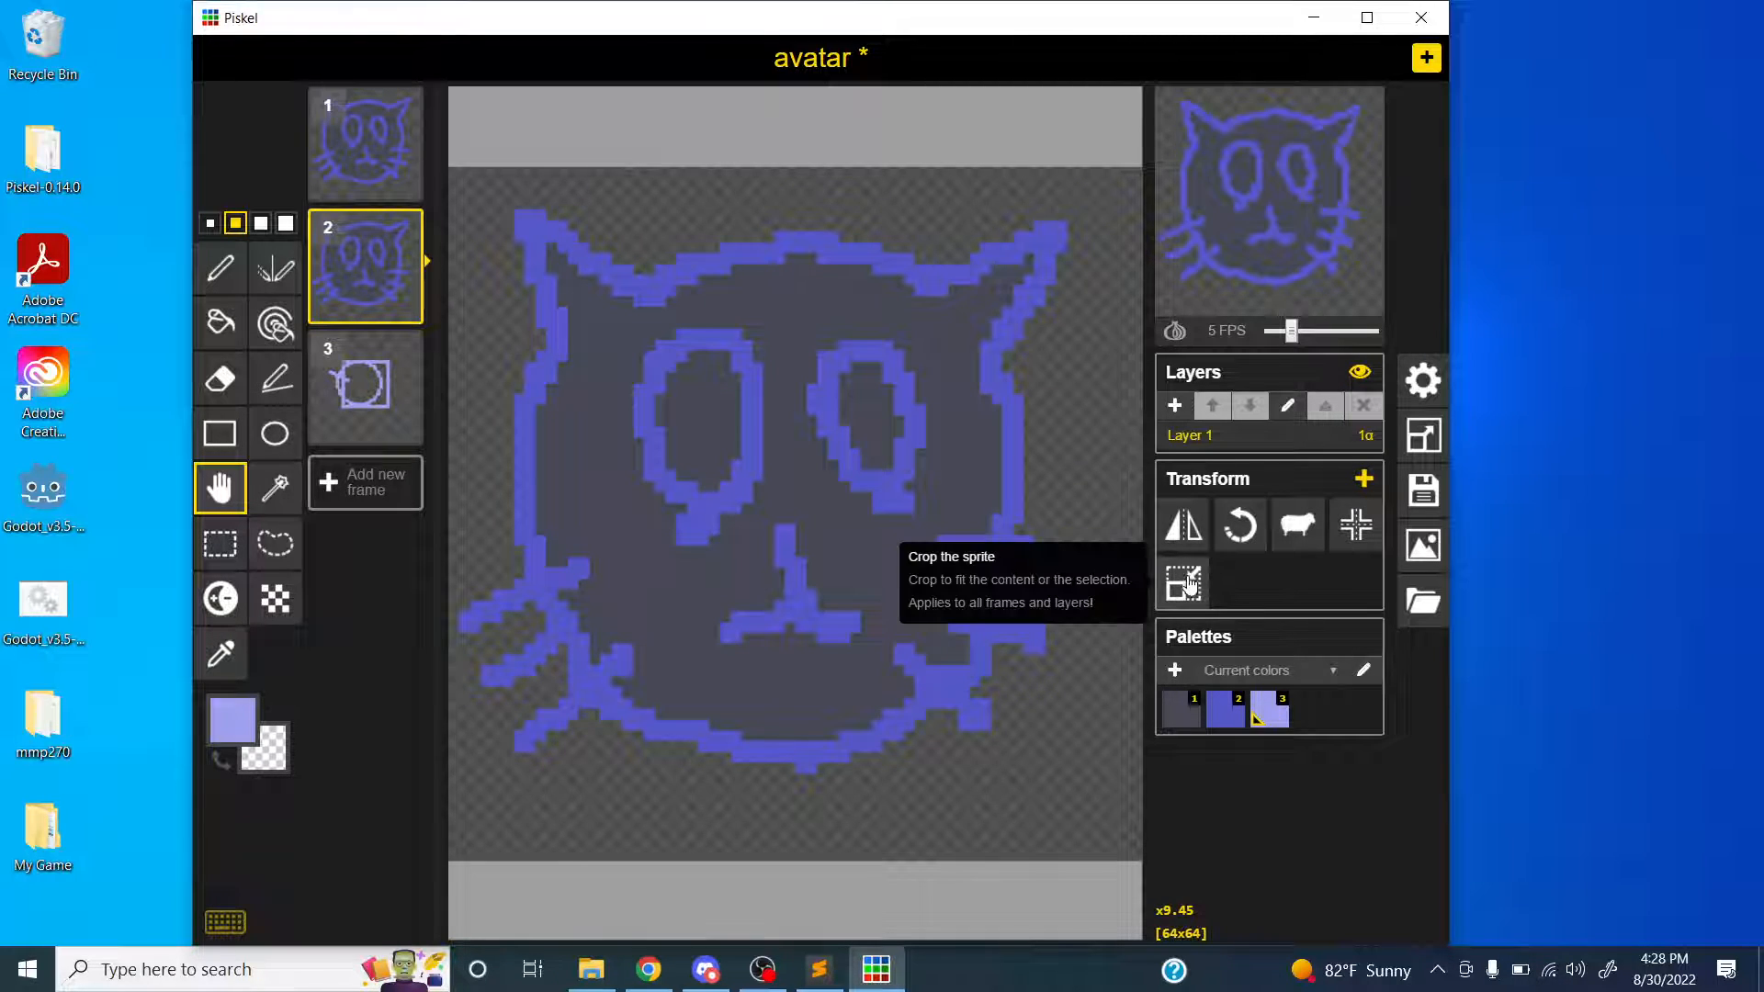
{"action": "left_click", "coordinate": [1359, 548]}
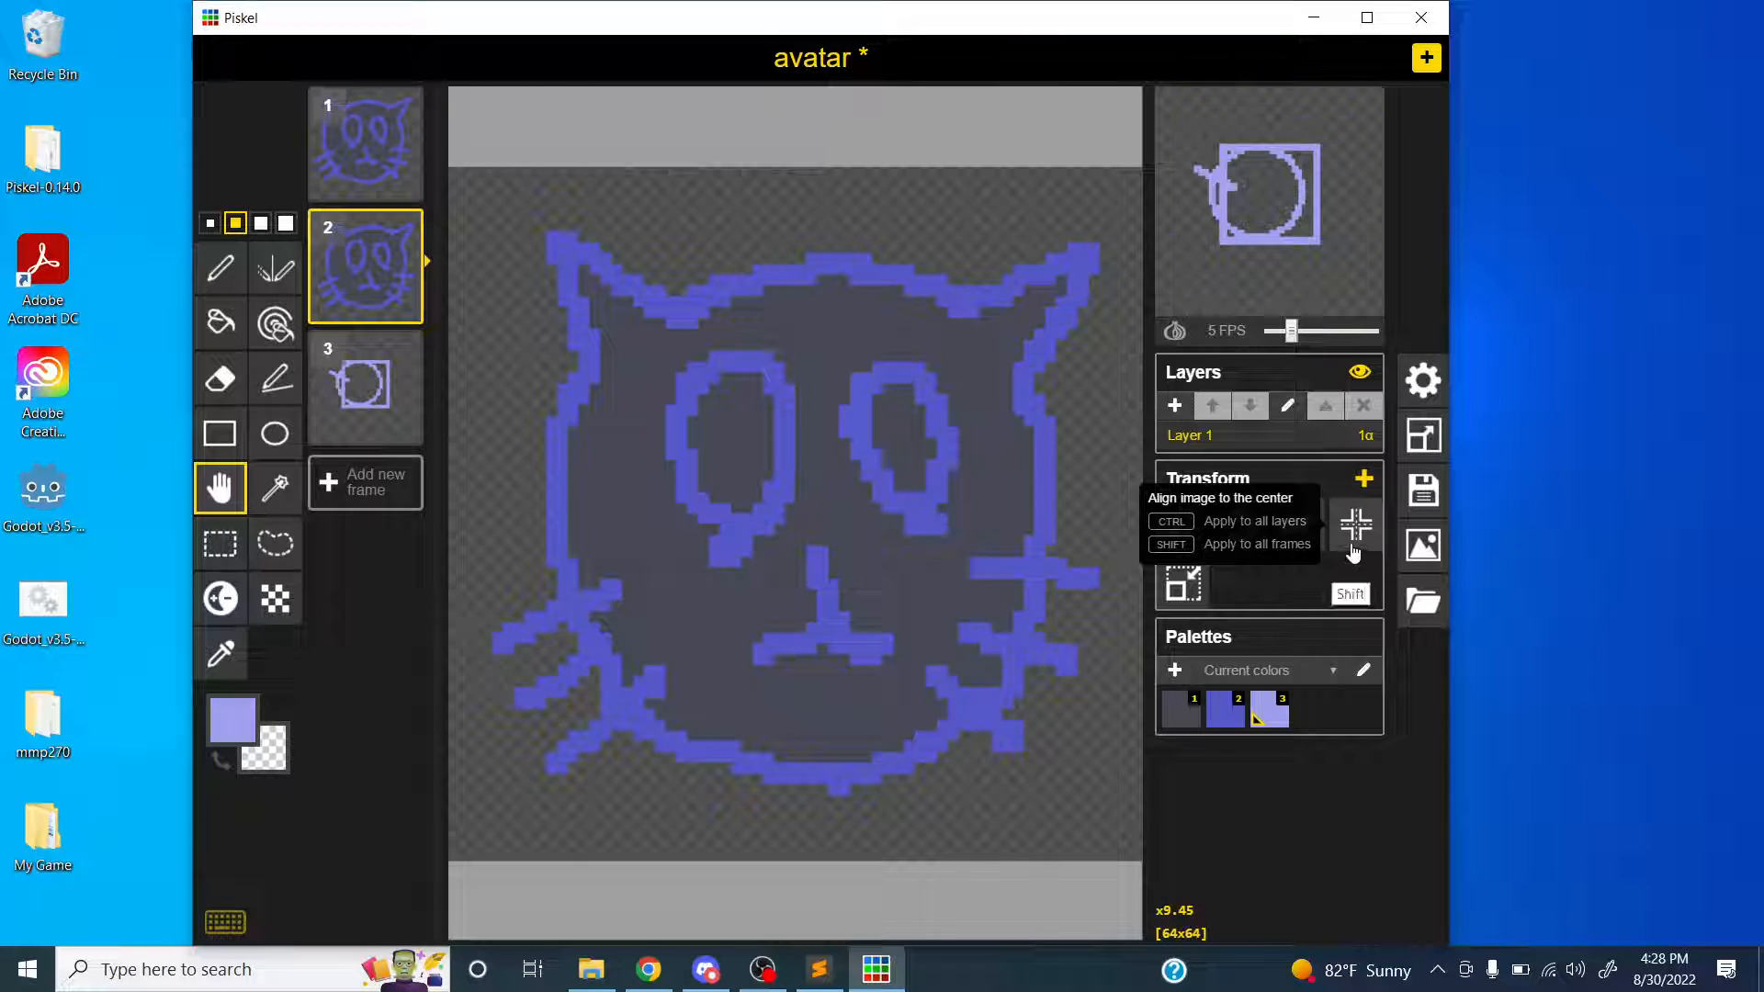
{"action": "left_click", "coordinate": [1352, 550], "text": "shift"}
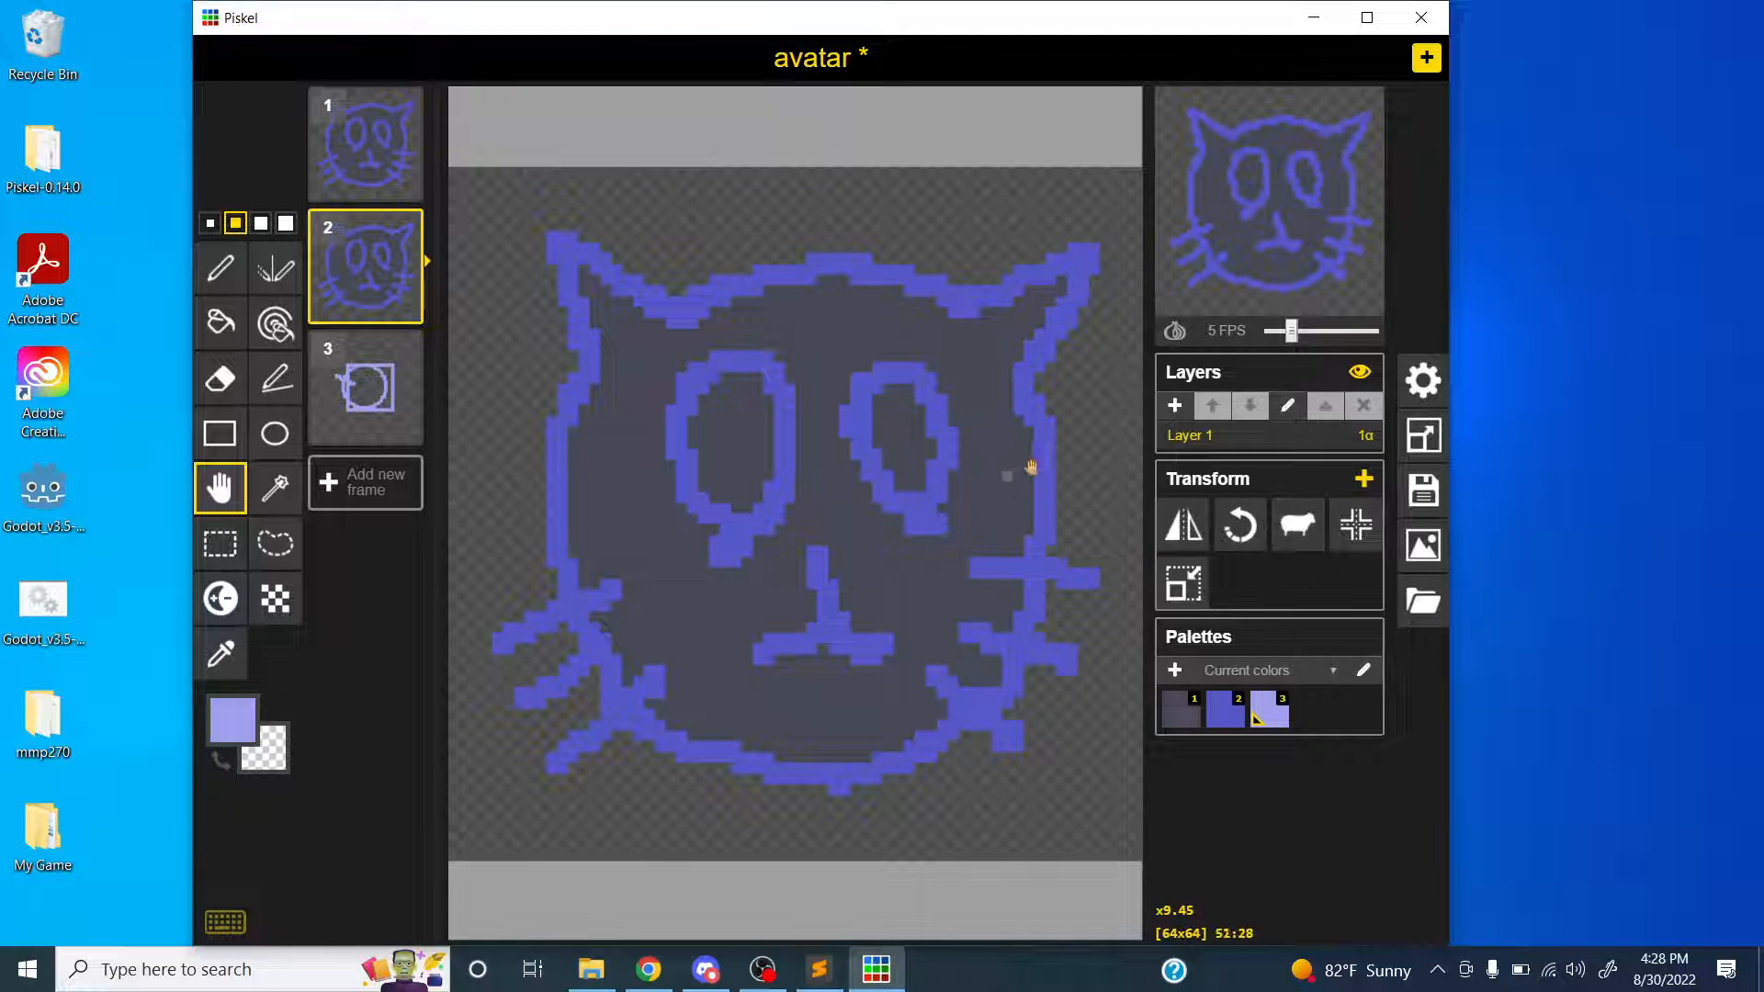
{"action": "left_click", "coordinate": [1366, 485]}
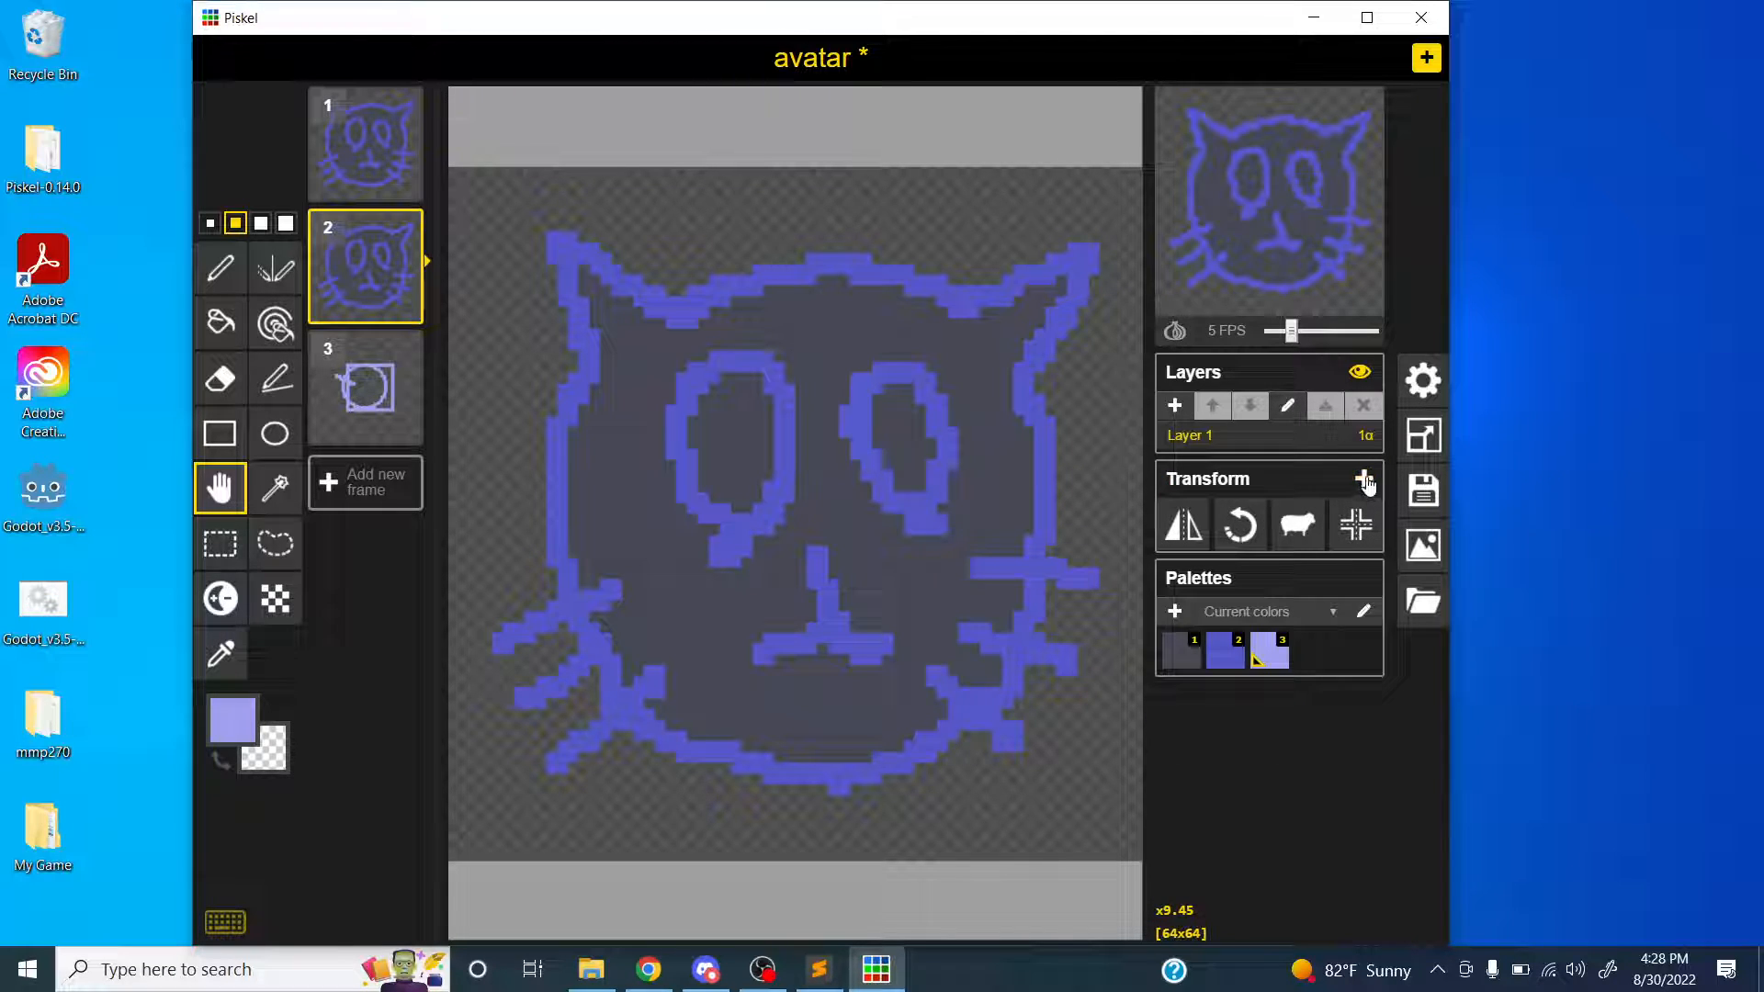
{"action": "left_click", "coordinate": [1365, 486]}
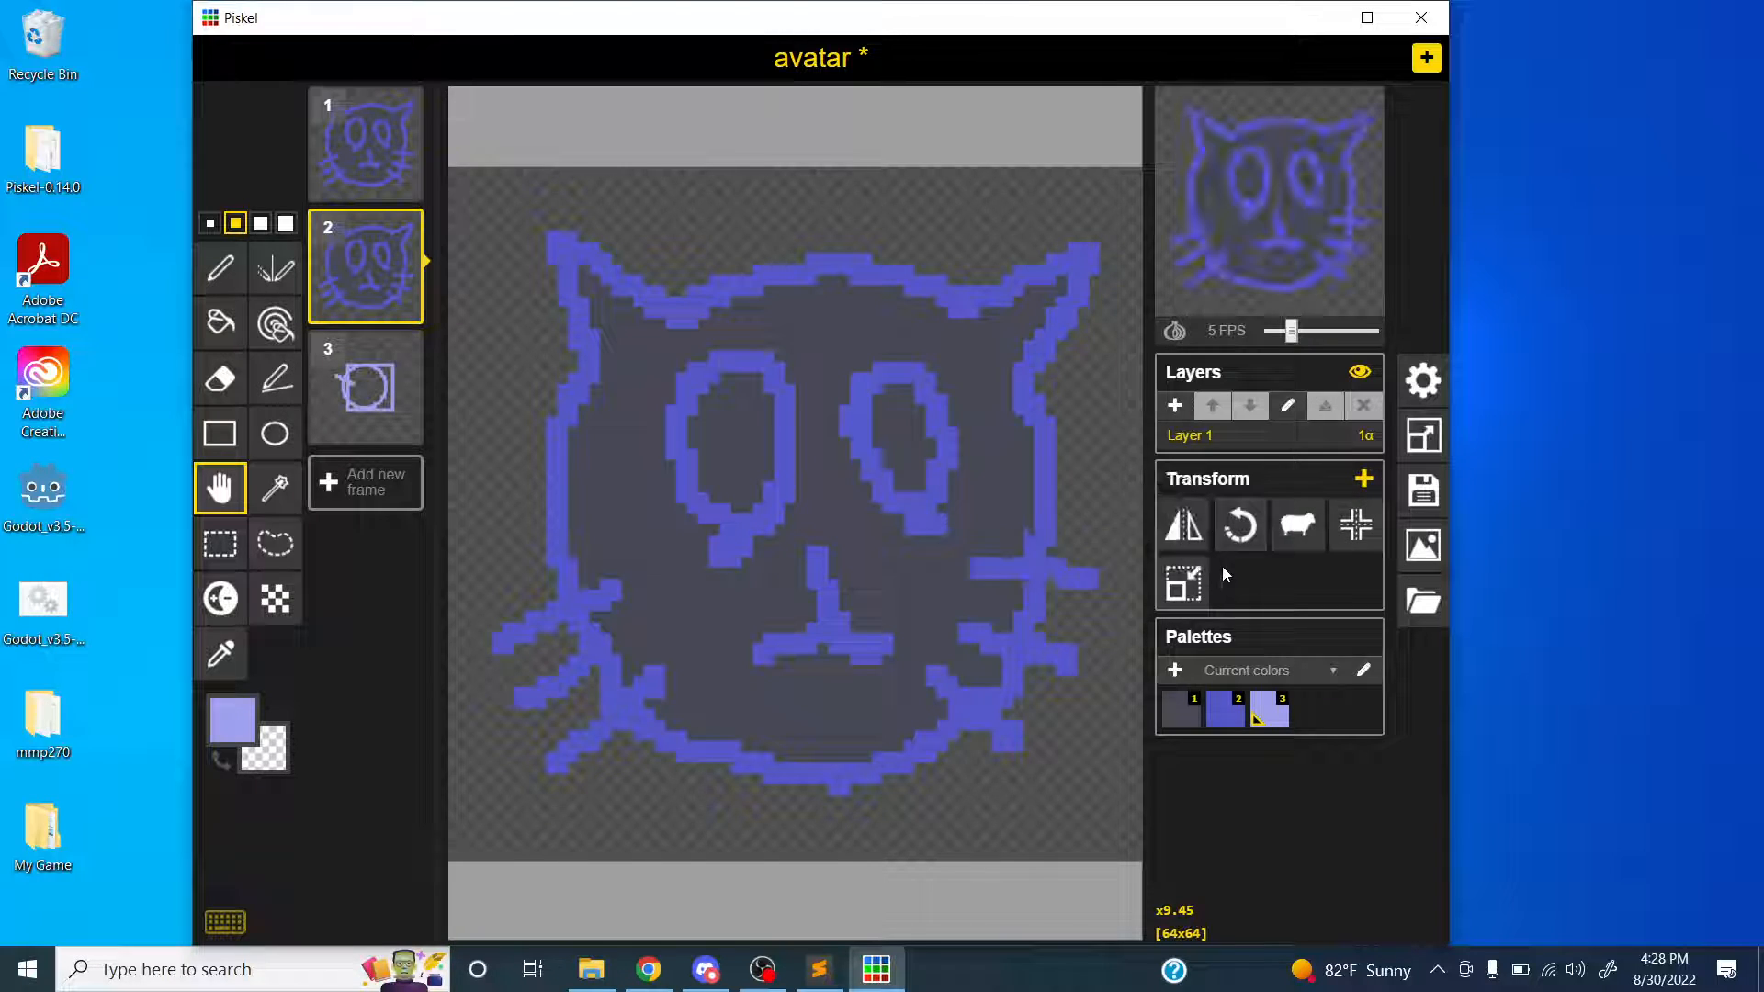
{"action": "left_click", "coordinate": [1364, 487]}
{"action": "left_click", "coordinate": [1360, 490]}
- Copy the cat's dark face fill from the second frame with the magic wand selection into a new fourth frame, and move it slightly
{"action": "left_click", "coordinate": [275, 490]}
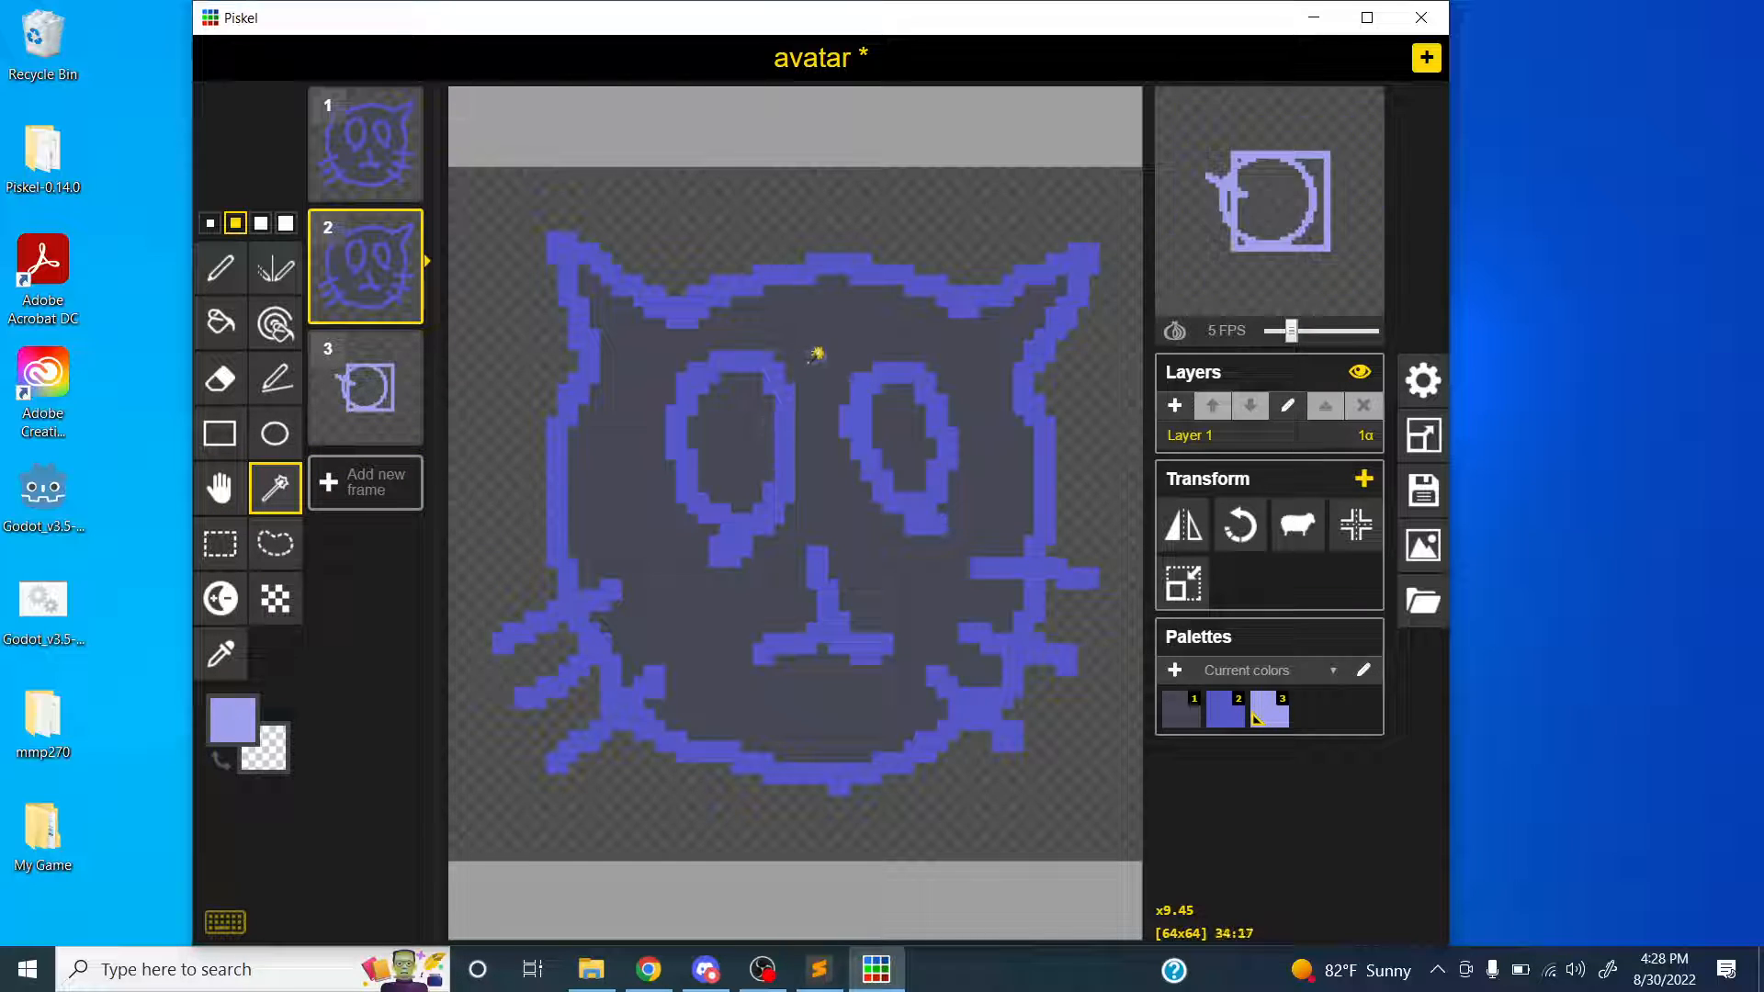
{"action": "left_click", "coordinate": [816, 354]}
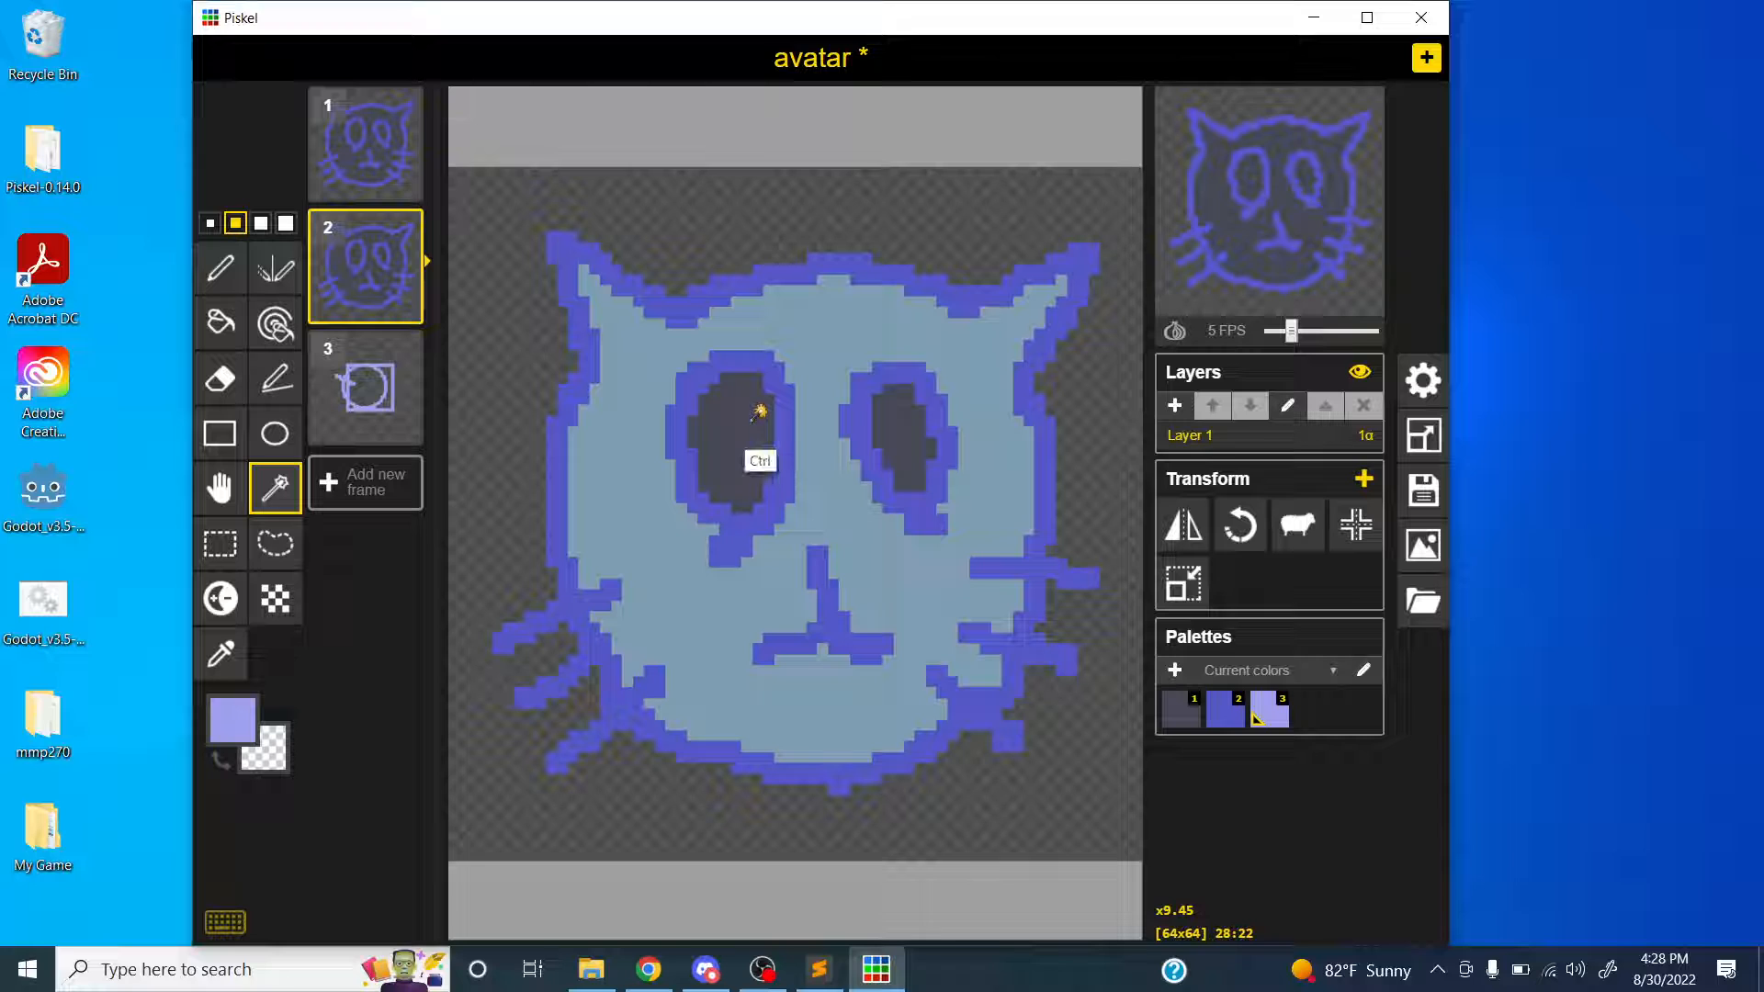
{"action": "left_click", "coordinate": [382, 474]}
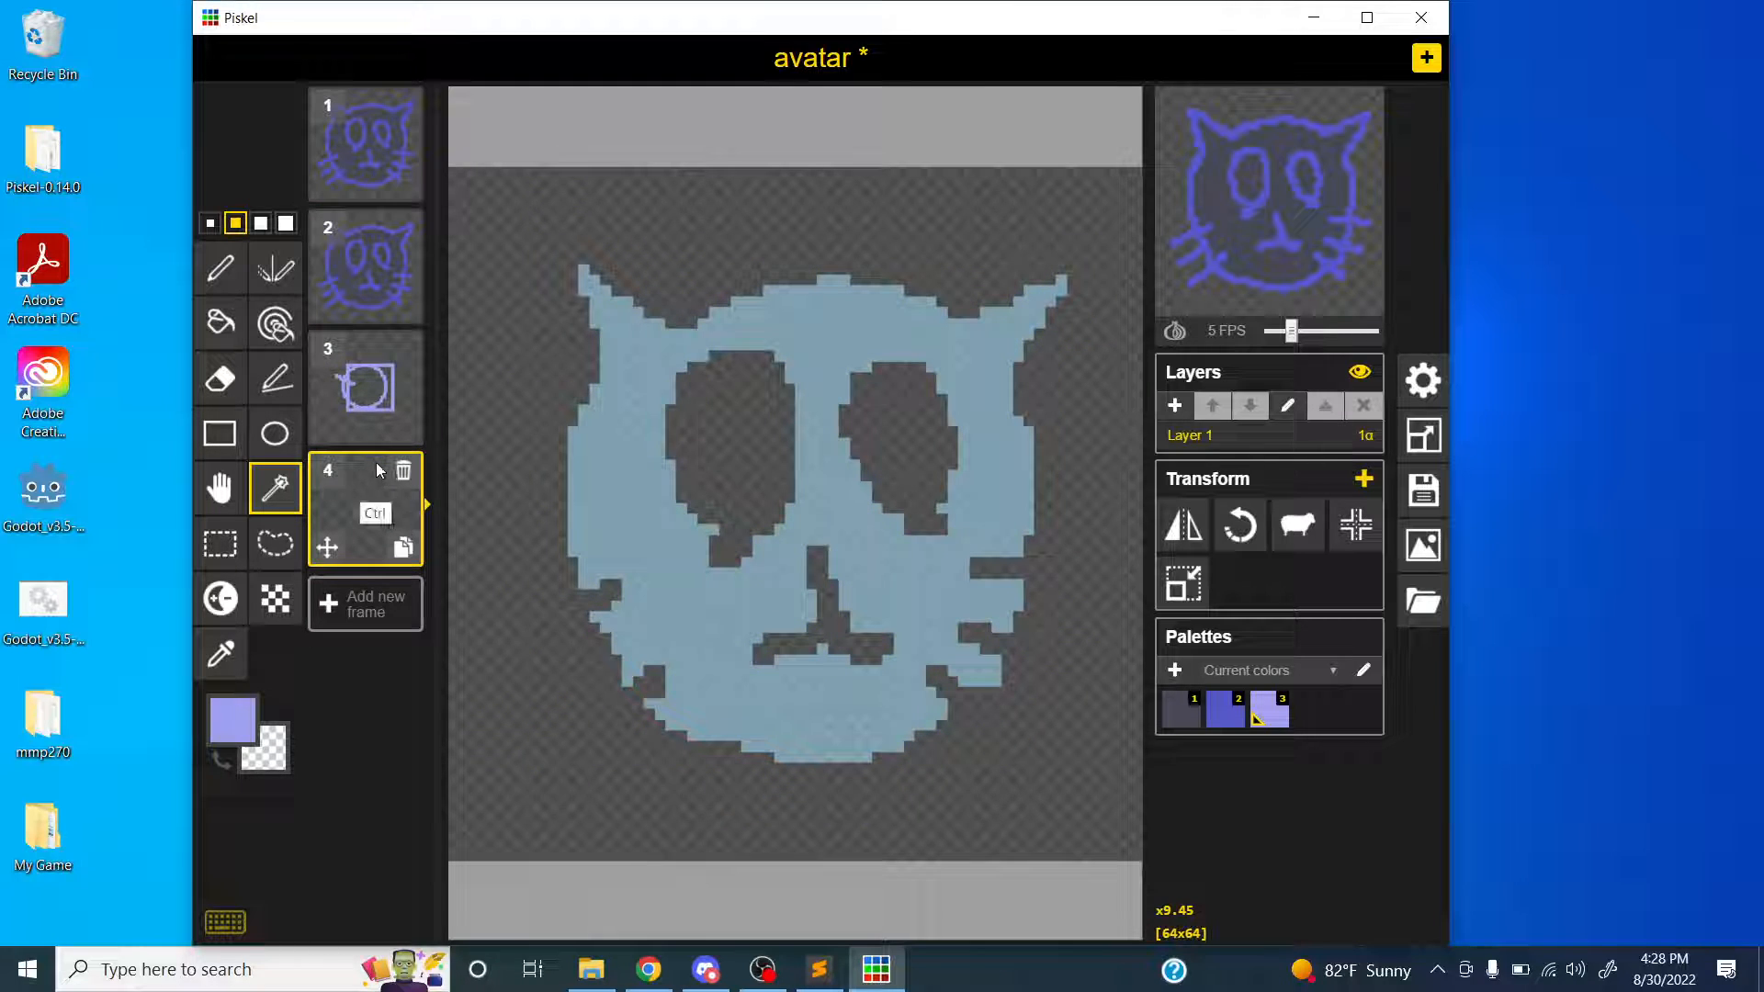
{"action": "key", "text": "h"}
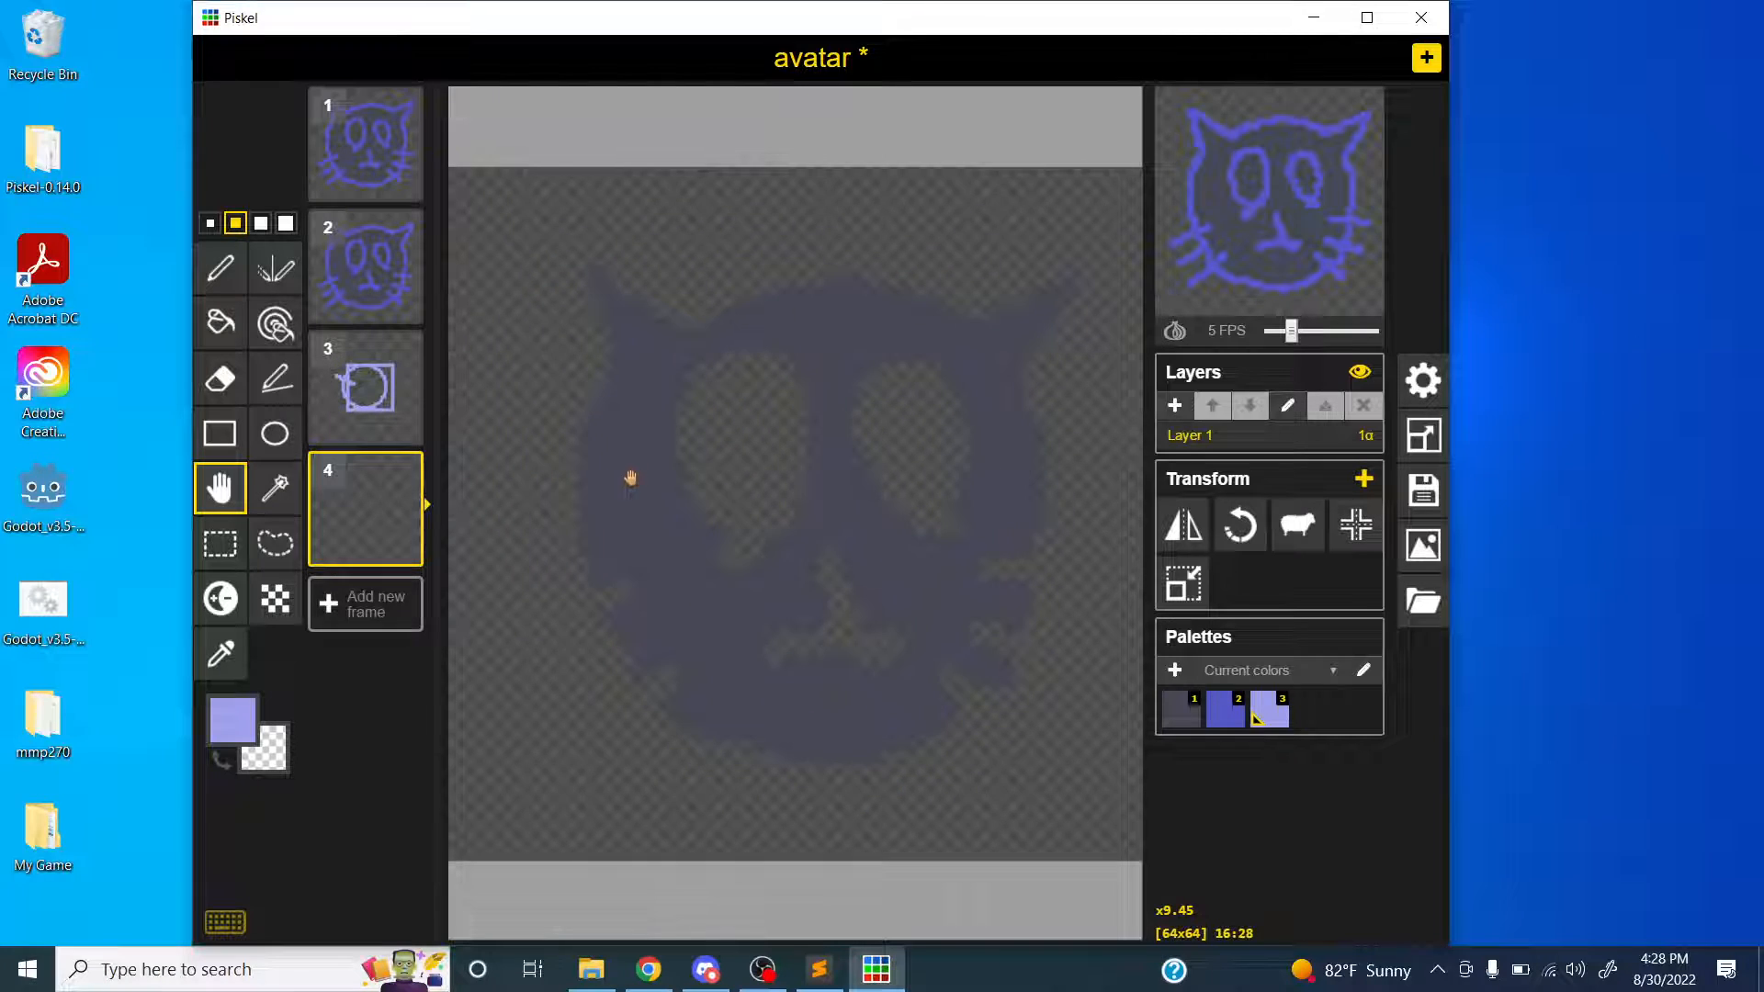
{"action": "left_click_drag", "start_coordinate": [610, 484], "coordinate": [586, 488]}
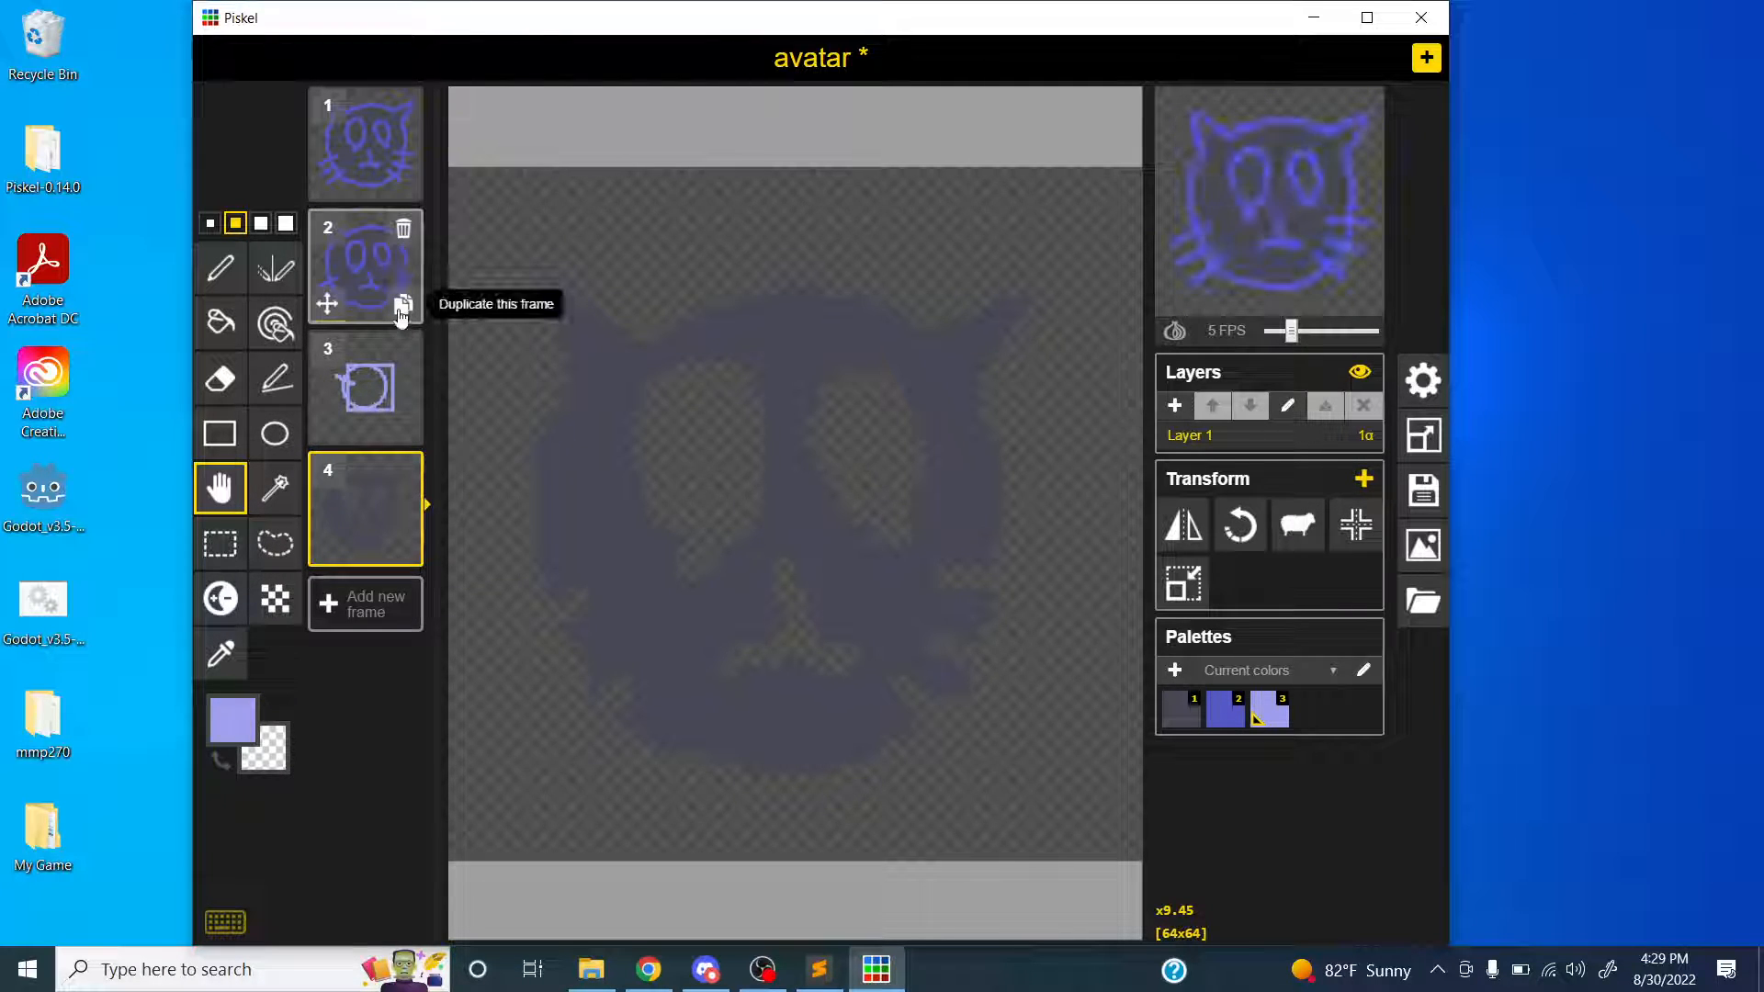
- Duplicate the second frame, and shade the copy with the Lighten tool, lightening patches around the eyes and cheek and darkening around the nose and mouth
{"action": "left_click", "coordinate": [403, 306]}
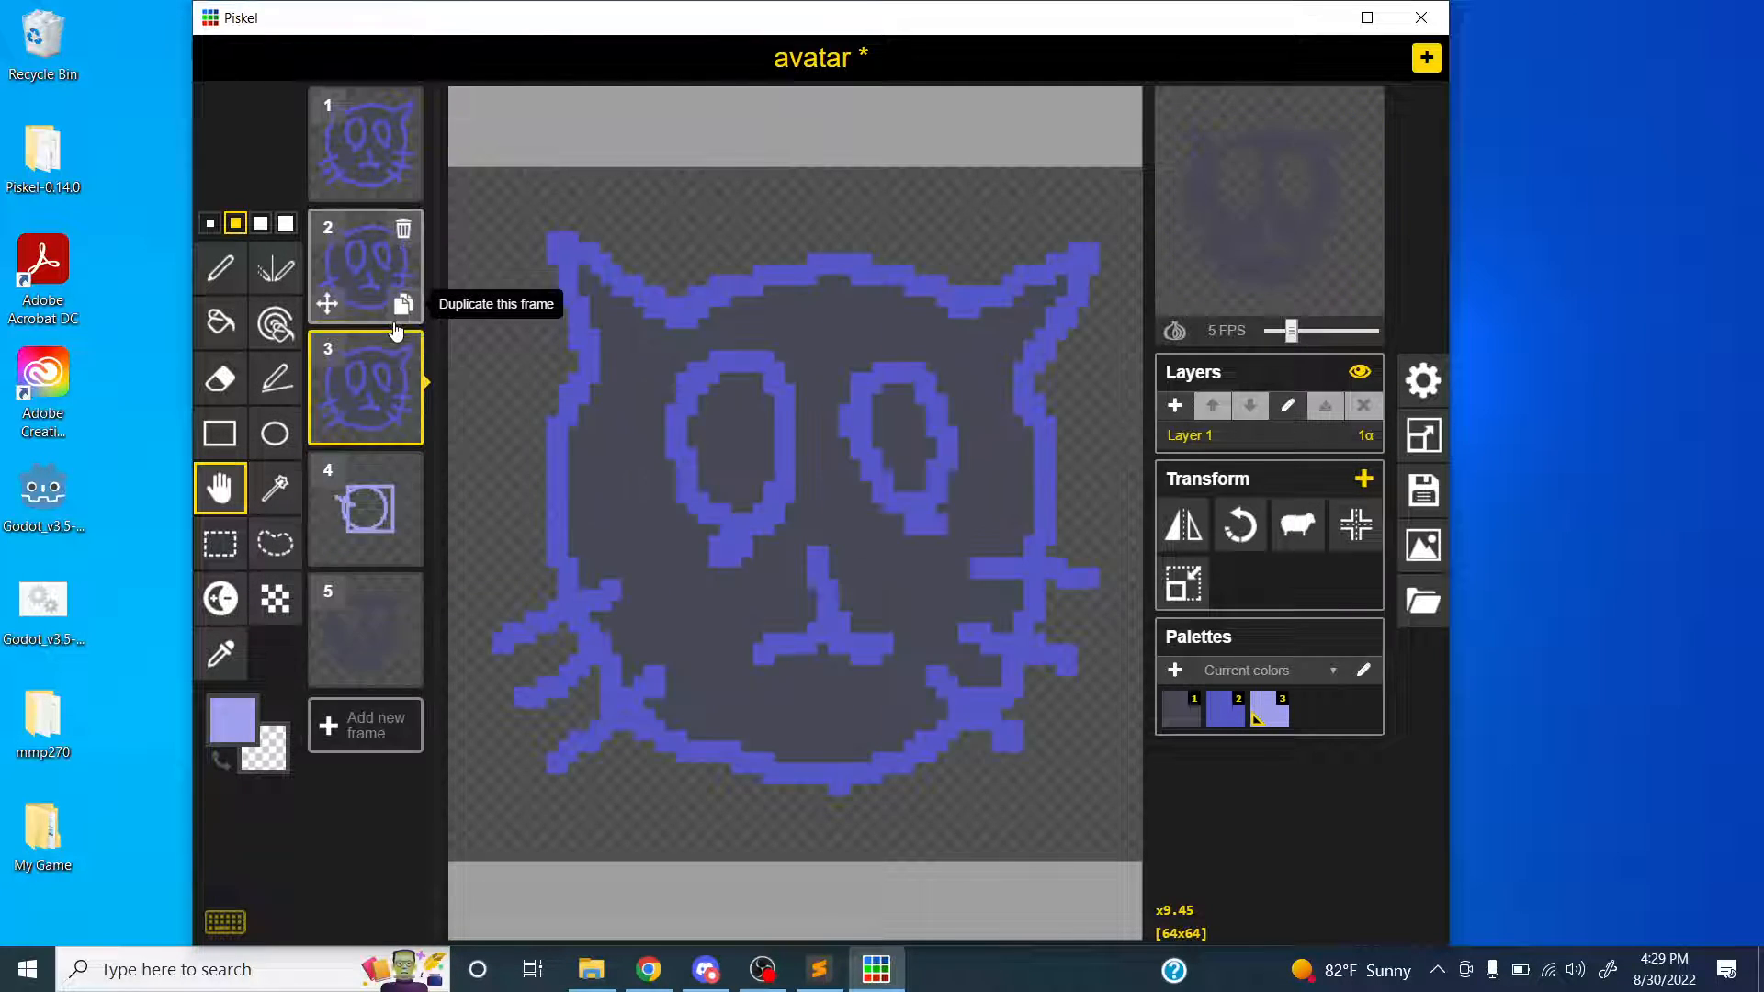
{"action": "left_click", "coordinate": [232, 599]}
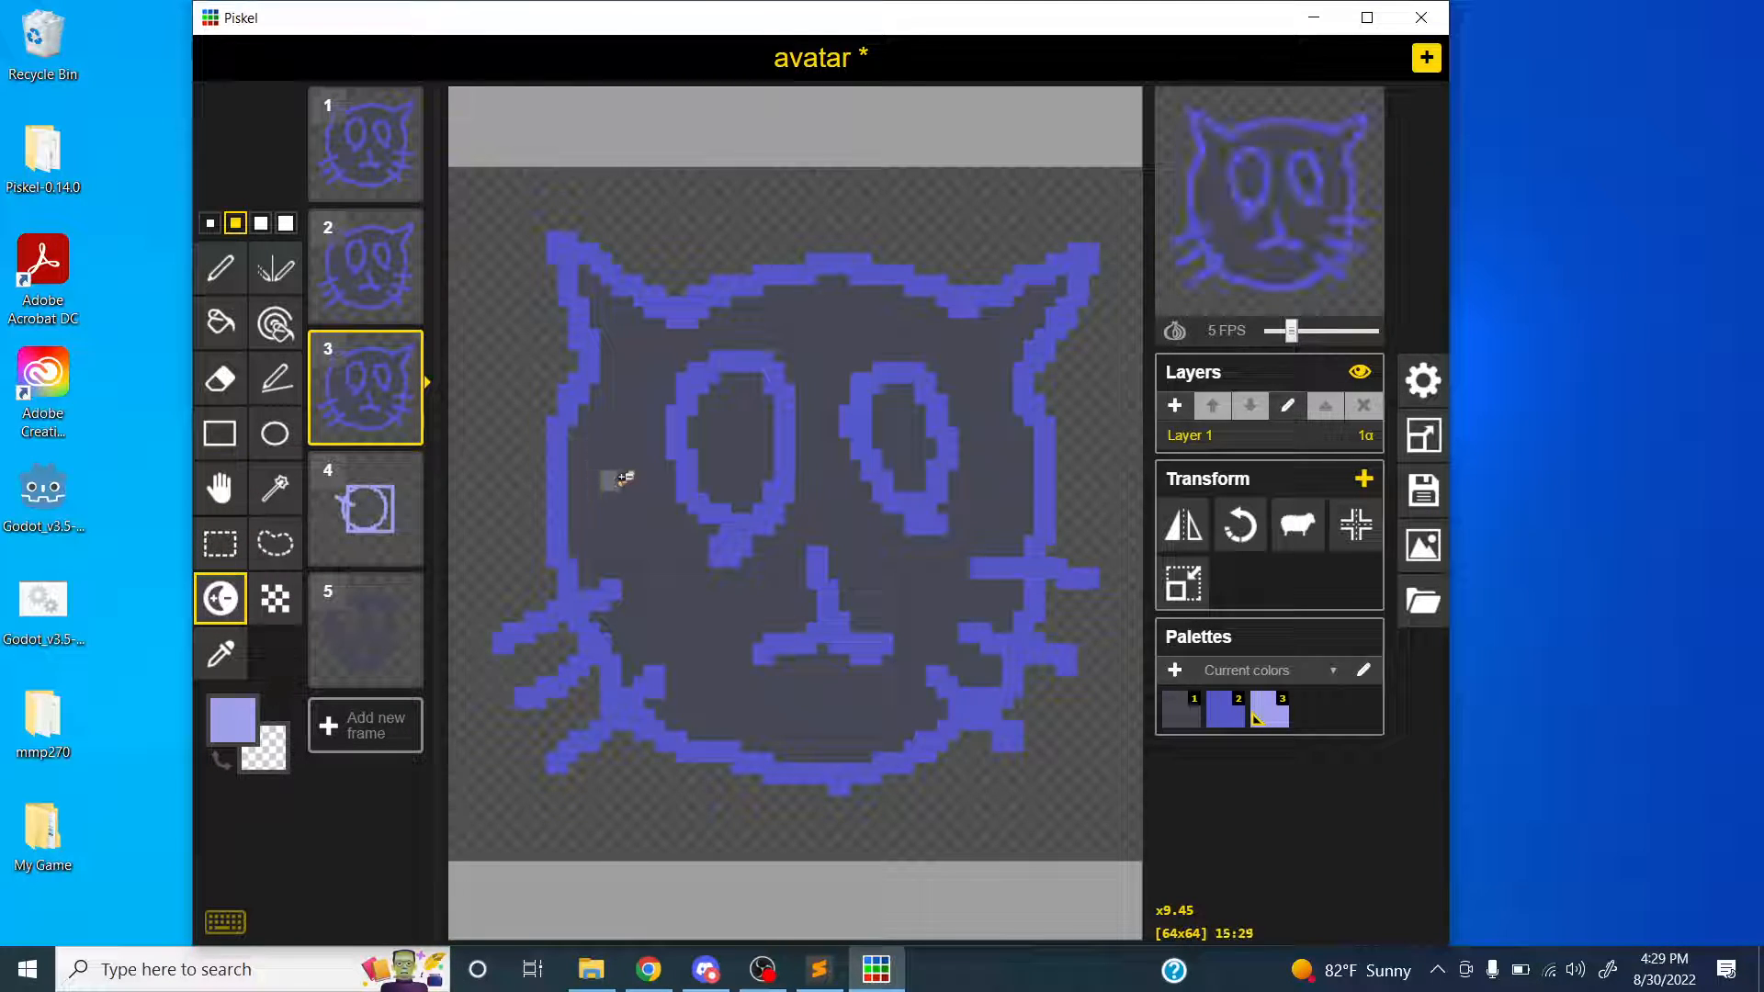
{"action": "mouse_move", "coordinate": [622, 489]}
{"action": "left_mouse_down"}
{"action": "mouse_move", "coordinate": [645, 535]}
{"action": "mouse_move", "coordinate": [675, 526]}
{"action": "mouse_move", "coordinate": [674, 574]}
{"action": "mouse_move", "coordinate": [694, 418]}
{"action": "mouse_move", "coordinate": [716, 370]}
{"action": "mouse_move", "coordinate": [701, 426]}
{"action": "mouse_move", "coordinate": [715, 446]}
{"action": "mouse_move", "coordinate": [755, 275]}
{"action": "mouse_move", "coordinate": [789, 271]}
{"action": "mouse_move", "coordinate": [787, 377]}
{"action": "mouse_move", "coordinate": [767, 412]}
{"action": "mouse_move", "coordinate": [723, 386]}
{"action": "left_mouse_up"}
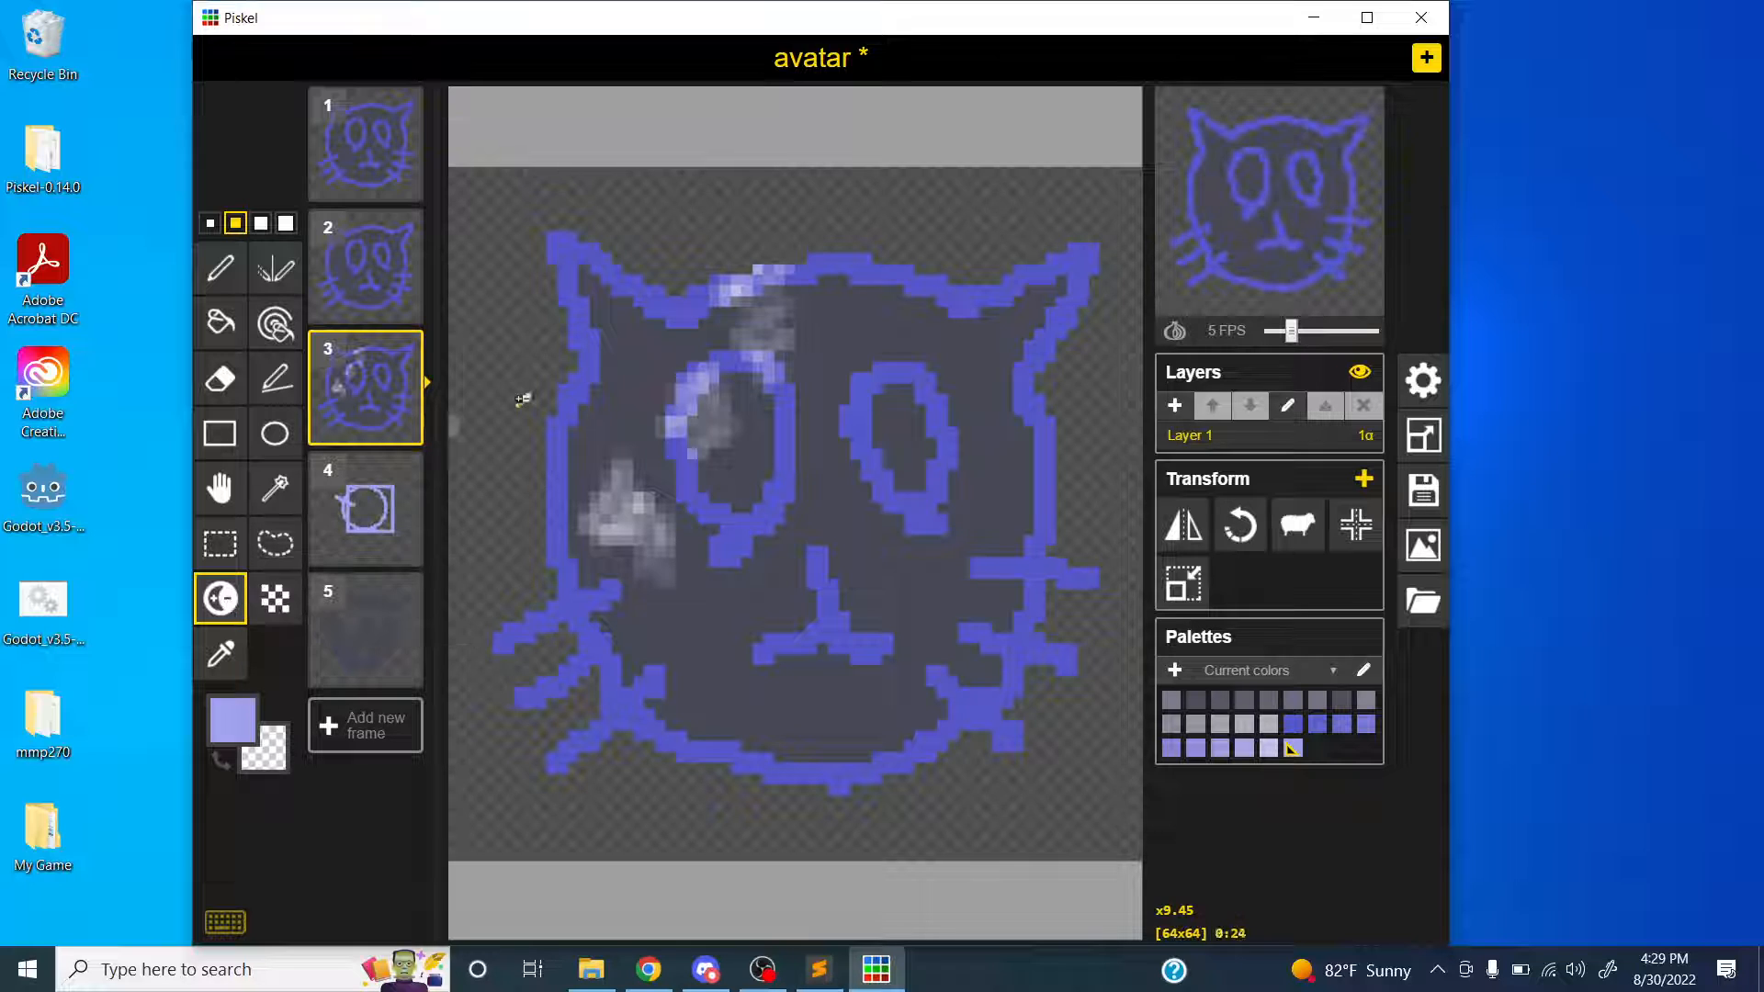
{"action": "mouse_move", "coordinate": [831, 349]}
{"action": "left_mouse_down"}
{"action": "mouse_move", "coordinate": [928, 280]}
{"action": "mouse_move", "coordinate": [871, 404]}
{"action": "mouse_move", "coordinate": [988, 320]}
{"action": "mouse_move", "coordinate": [982, 351]}
{"action": "mouse_move", "coordinate": [854, 492]}
{"action": "mouse_move", "coordinate": [1025, 387]}
{"action": "mouse_move", "coordinate": [865, 558]}
{"action": "mouse_move", "coordinate": [1025, 469]}
{"action": "mouse_move", "coordinate": [888, 611]}
{"action": "mouse_move", "coordinate": [1026, 534]}
{"action": "left_mouse_up"}
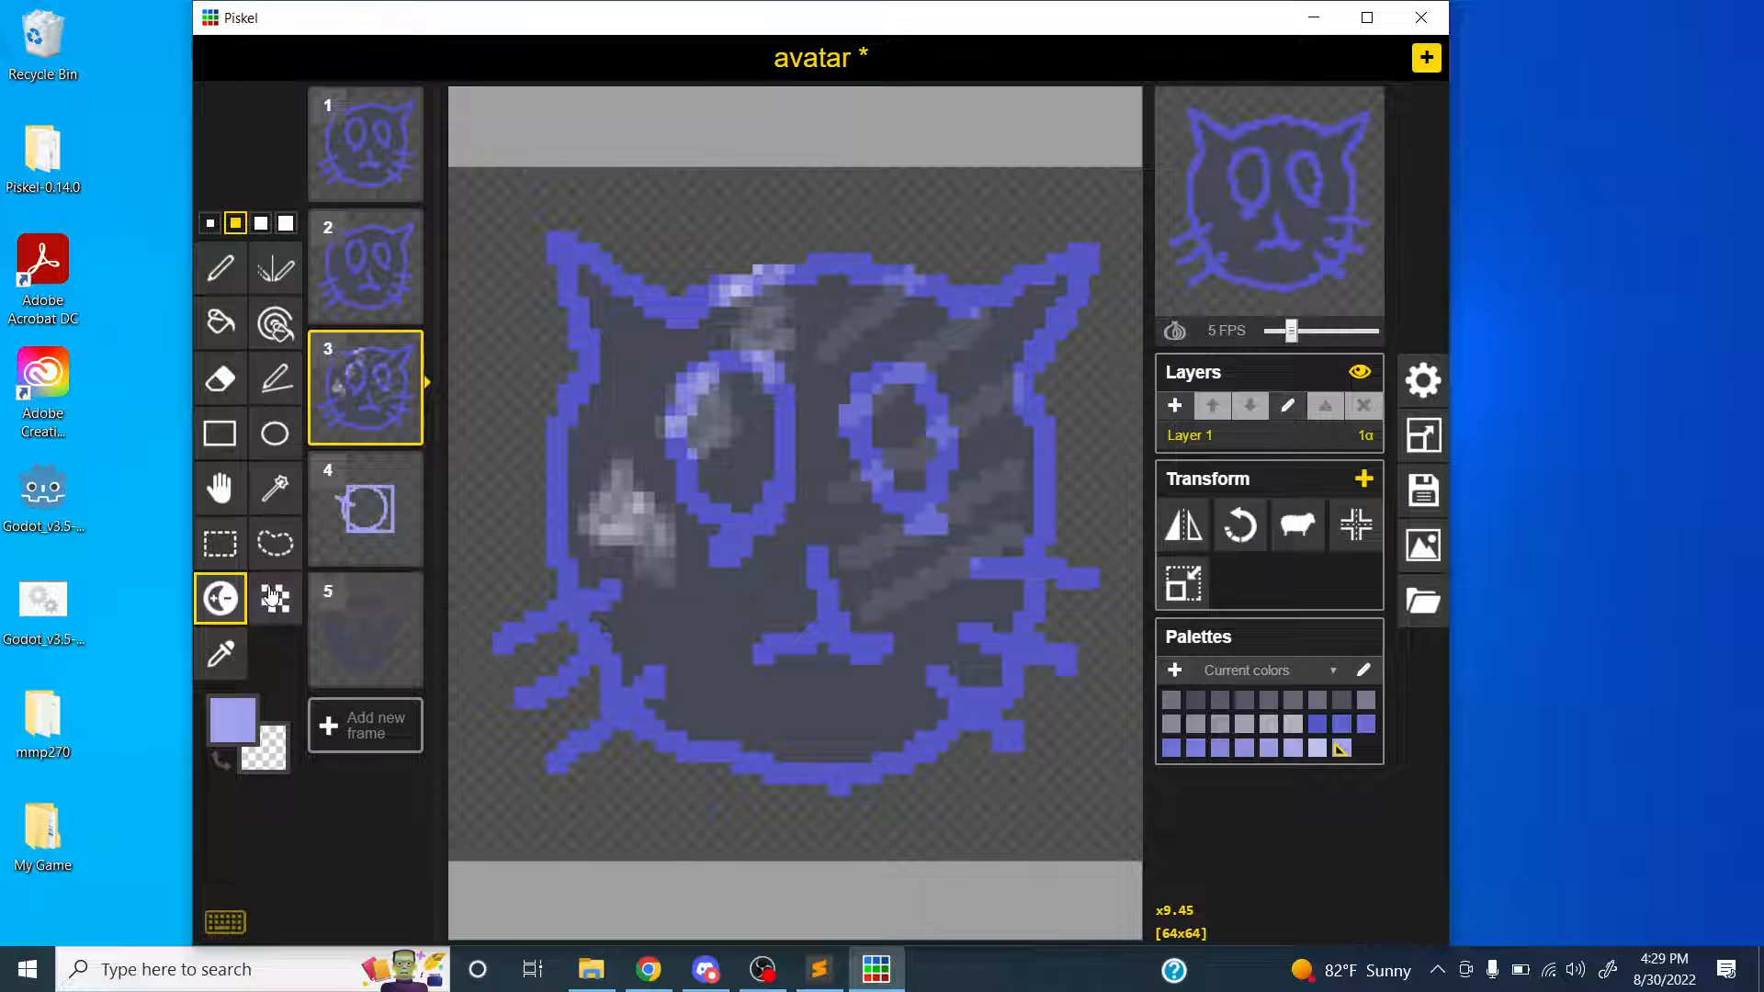
{"action": "left_click_drag", "start_coordinate": [708, 634], "coordinate": [826, 551]}
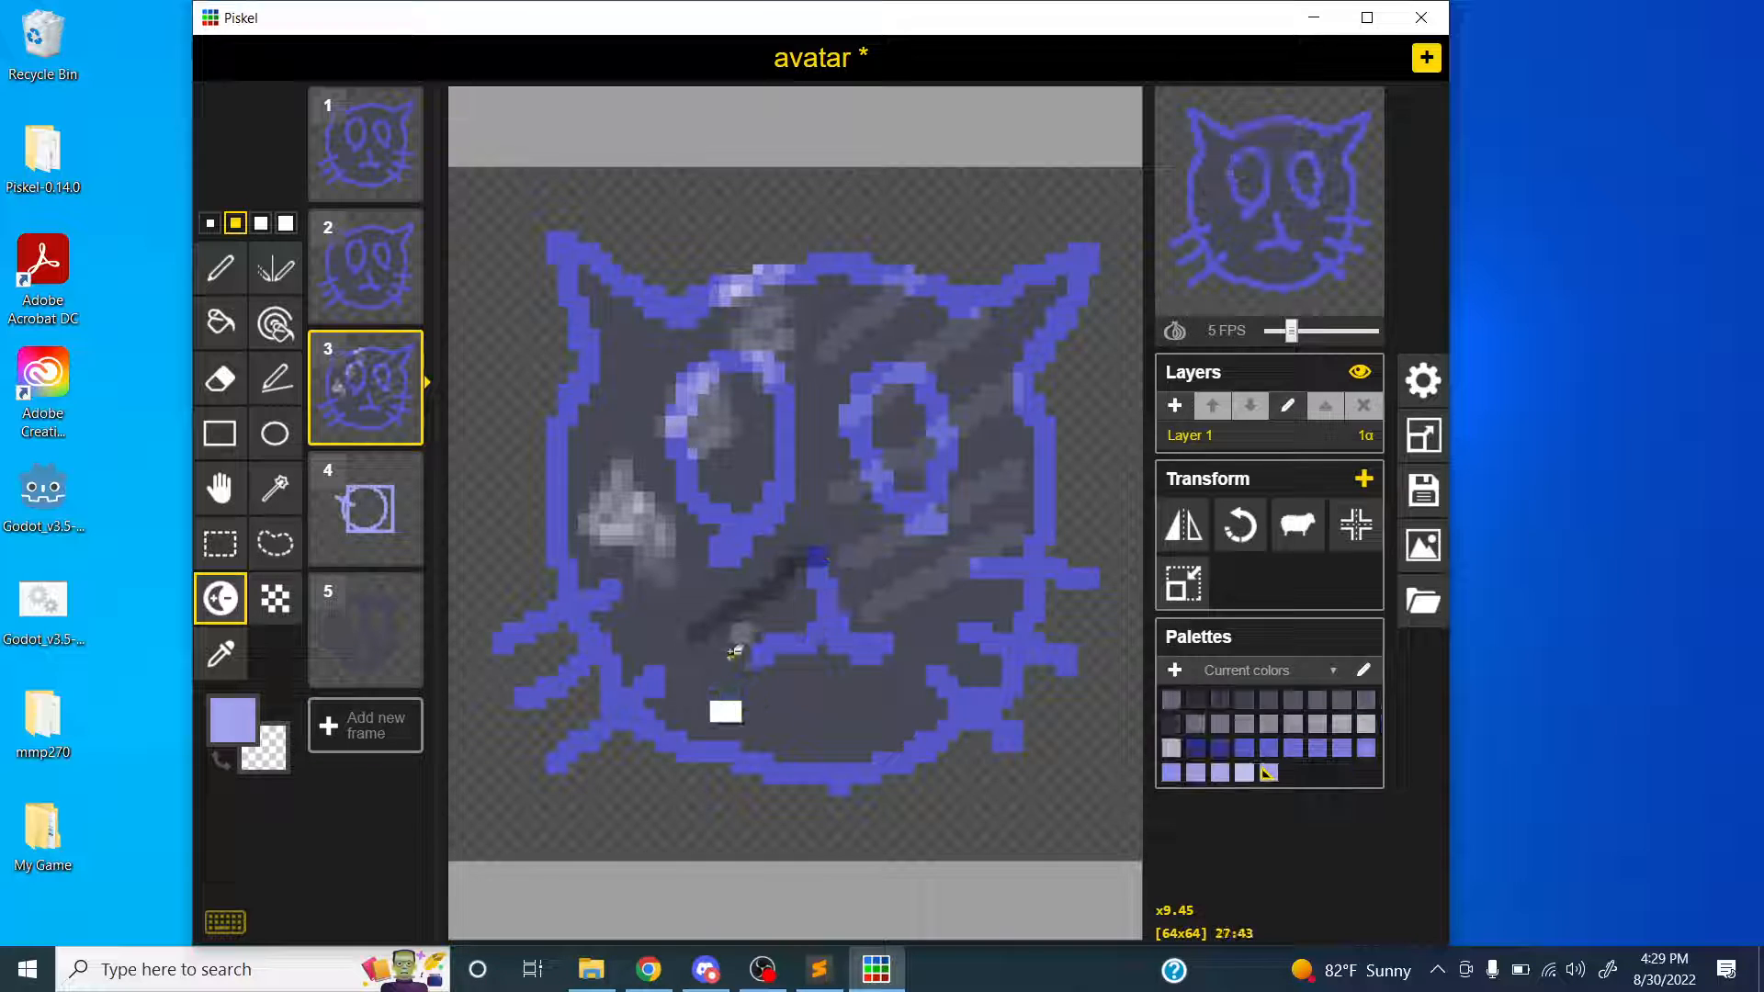
{"action": "mouse_move", "coordinate": [733, 653]}
{"action": "left_mouse_down"}
{"action": "mouse_move", "coordinate": [848, 570]}
{"action": "mouse_move", "coordinate": [767, 677]}
{"action": "mouse_move", "coordinate": [857, 603]}
{"action": "mouse_move", "coordinate": [768, 716]}
{"action": "mouse_move", "coordinate": [890, 607]}
{"action": "mouse_move", "coordinate": [737, 697]}
{"action": "mouse_move", "coordinate": [766, 655]}
{"action": "mouse_move", "coordinate": [672, 624]}
{"action": "mouse_move", "coordinate": [758, 575]}
{"action": "left_mouse_up"}
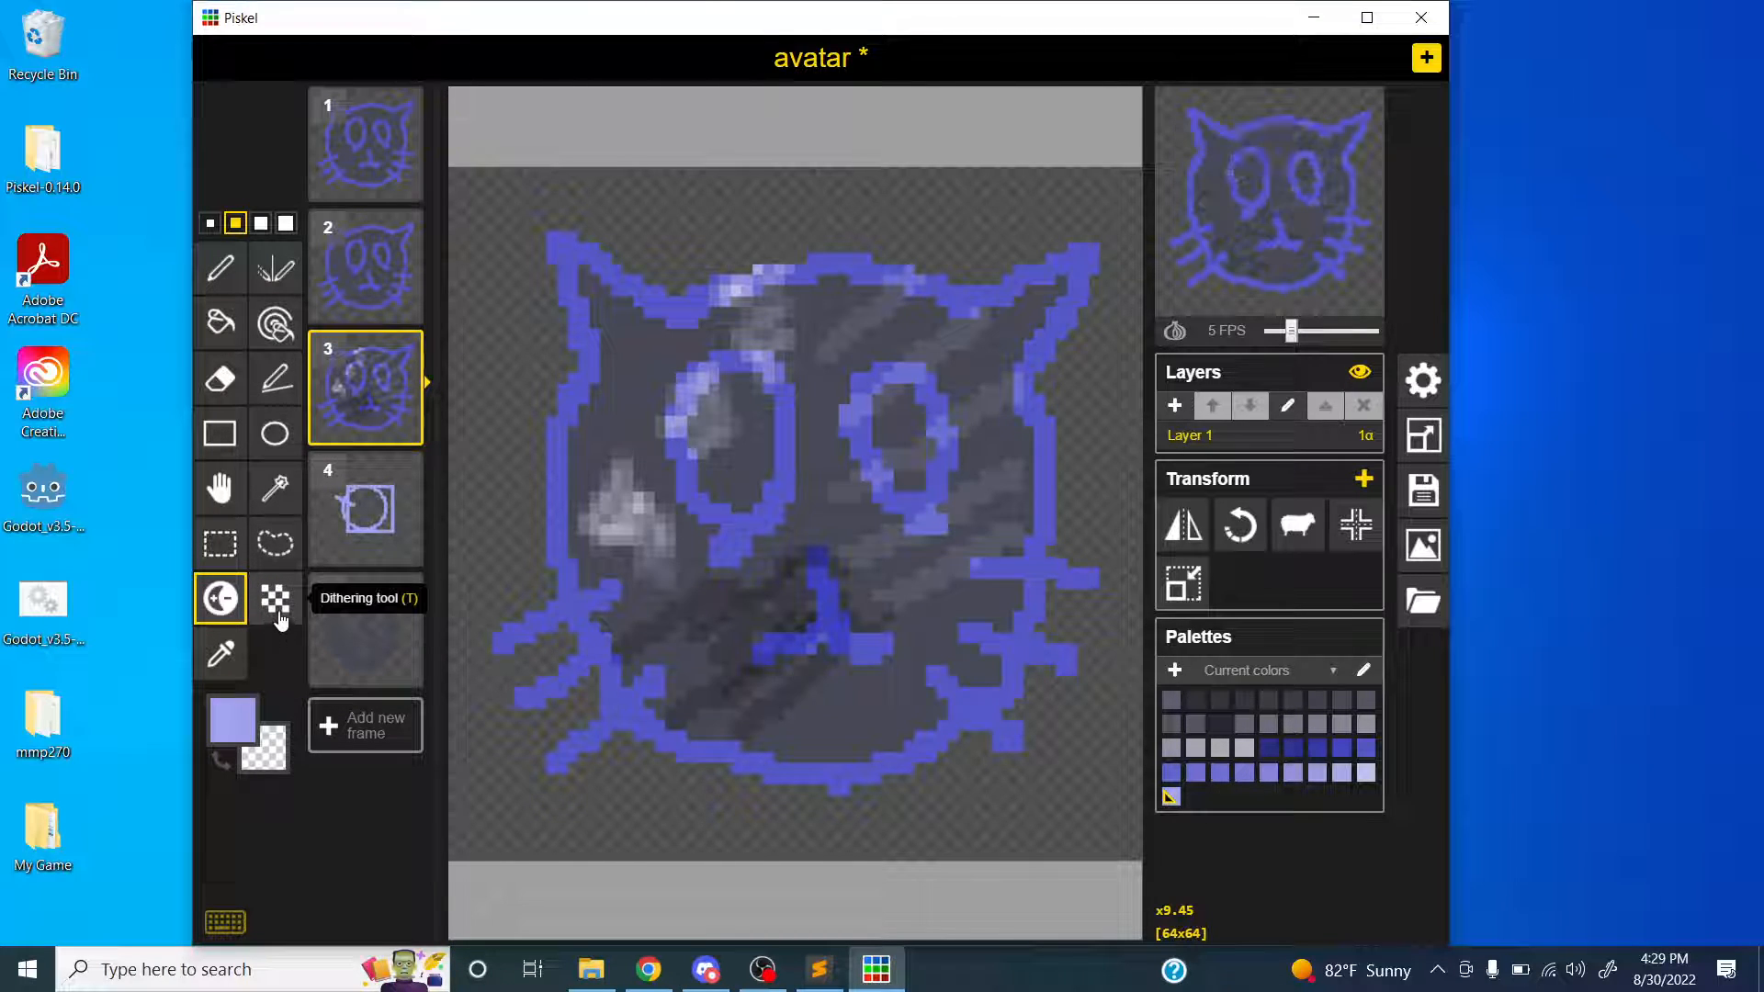
- Prepare the Dithering tool in the second frame with white #ffffff as primary colour and black #000000 as secondary colour
{"action": "left_click", "coordinate": [370, 276]}
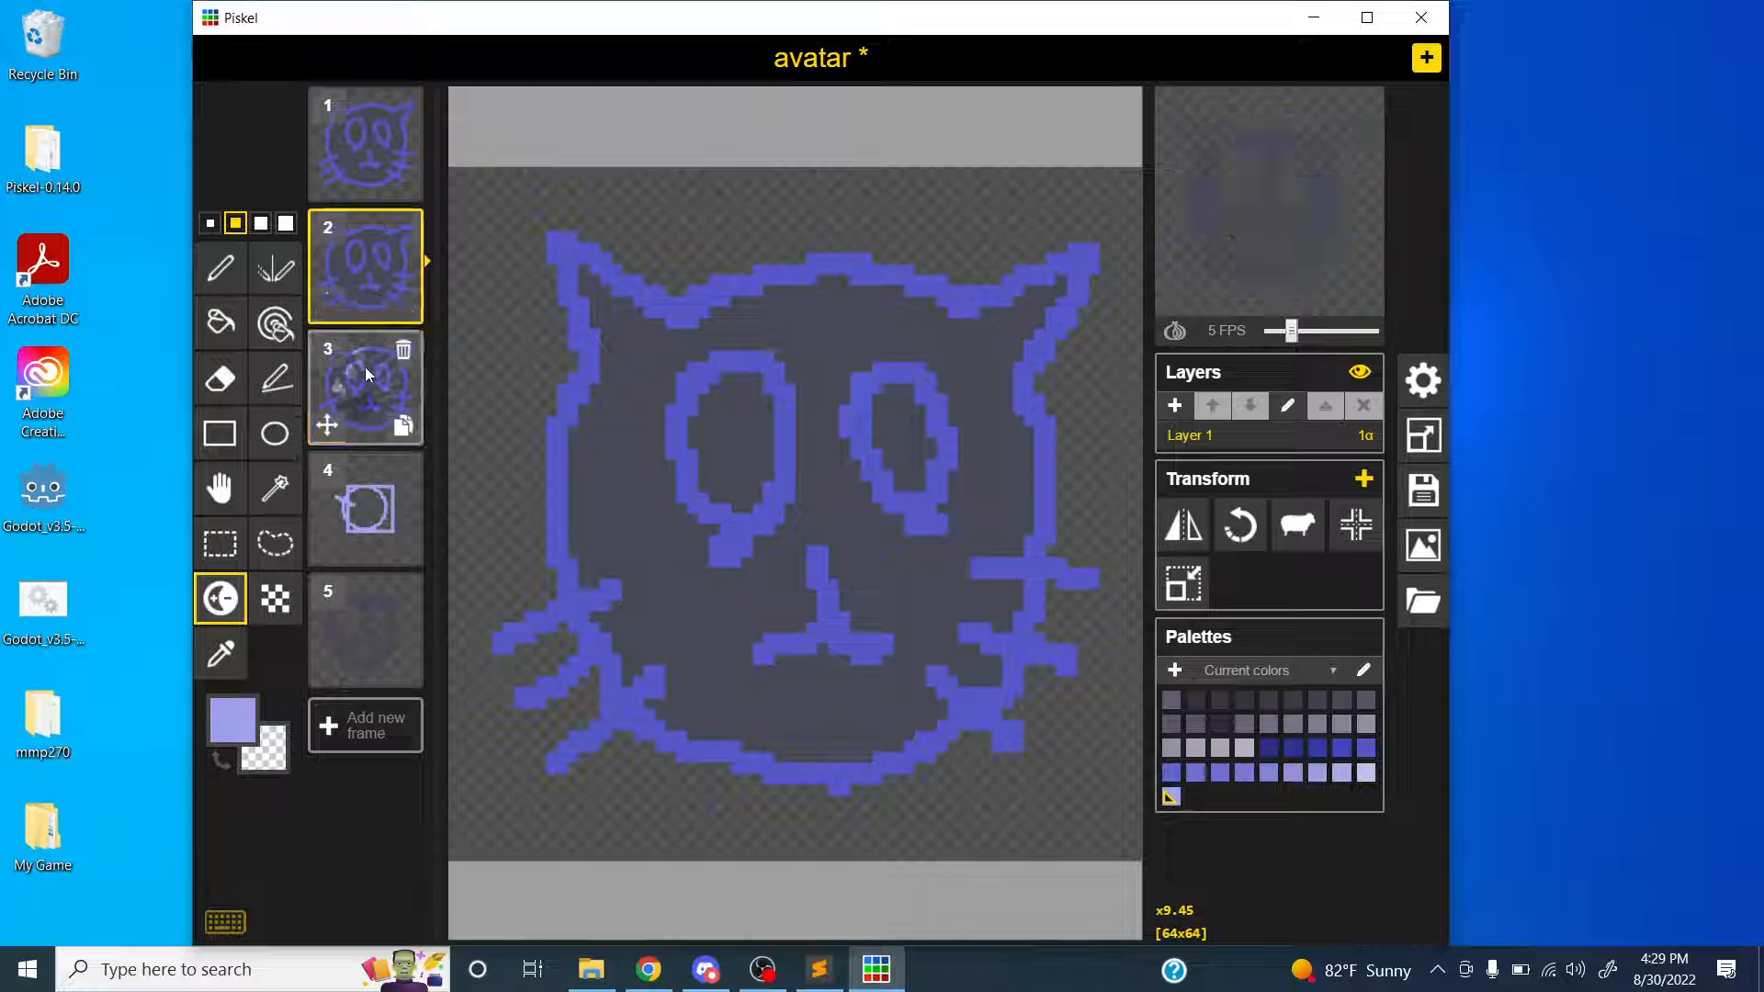
{"action": "left_click", "coordinate": [275, 599]}
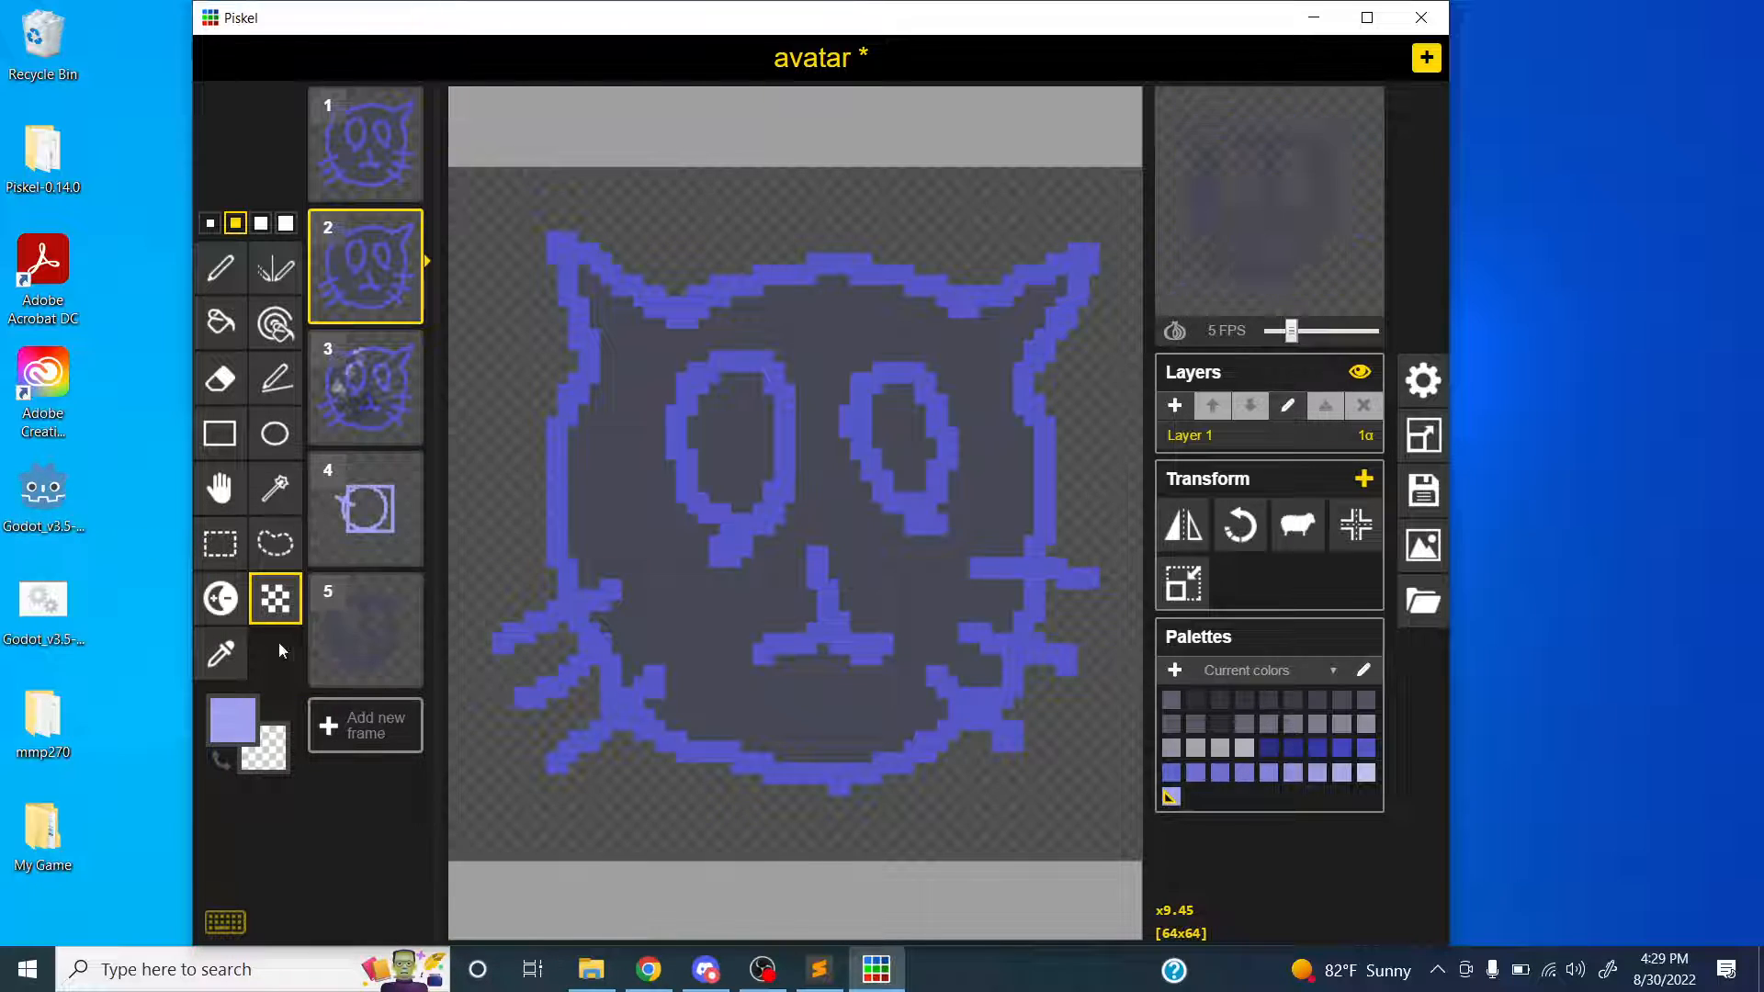
{"action": "left_click", "coordinate": [257, 717]}
{"action": "left_click_drag", "start_coordinate": [318, 549], "coordinate": [296, 481]}
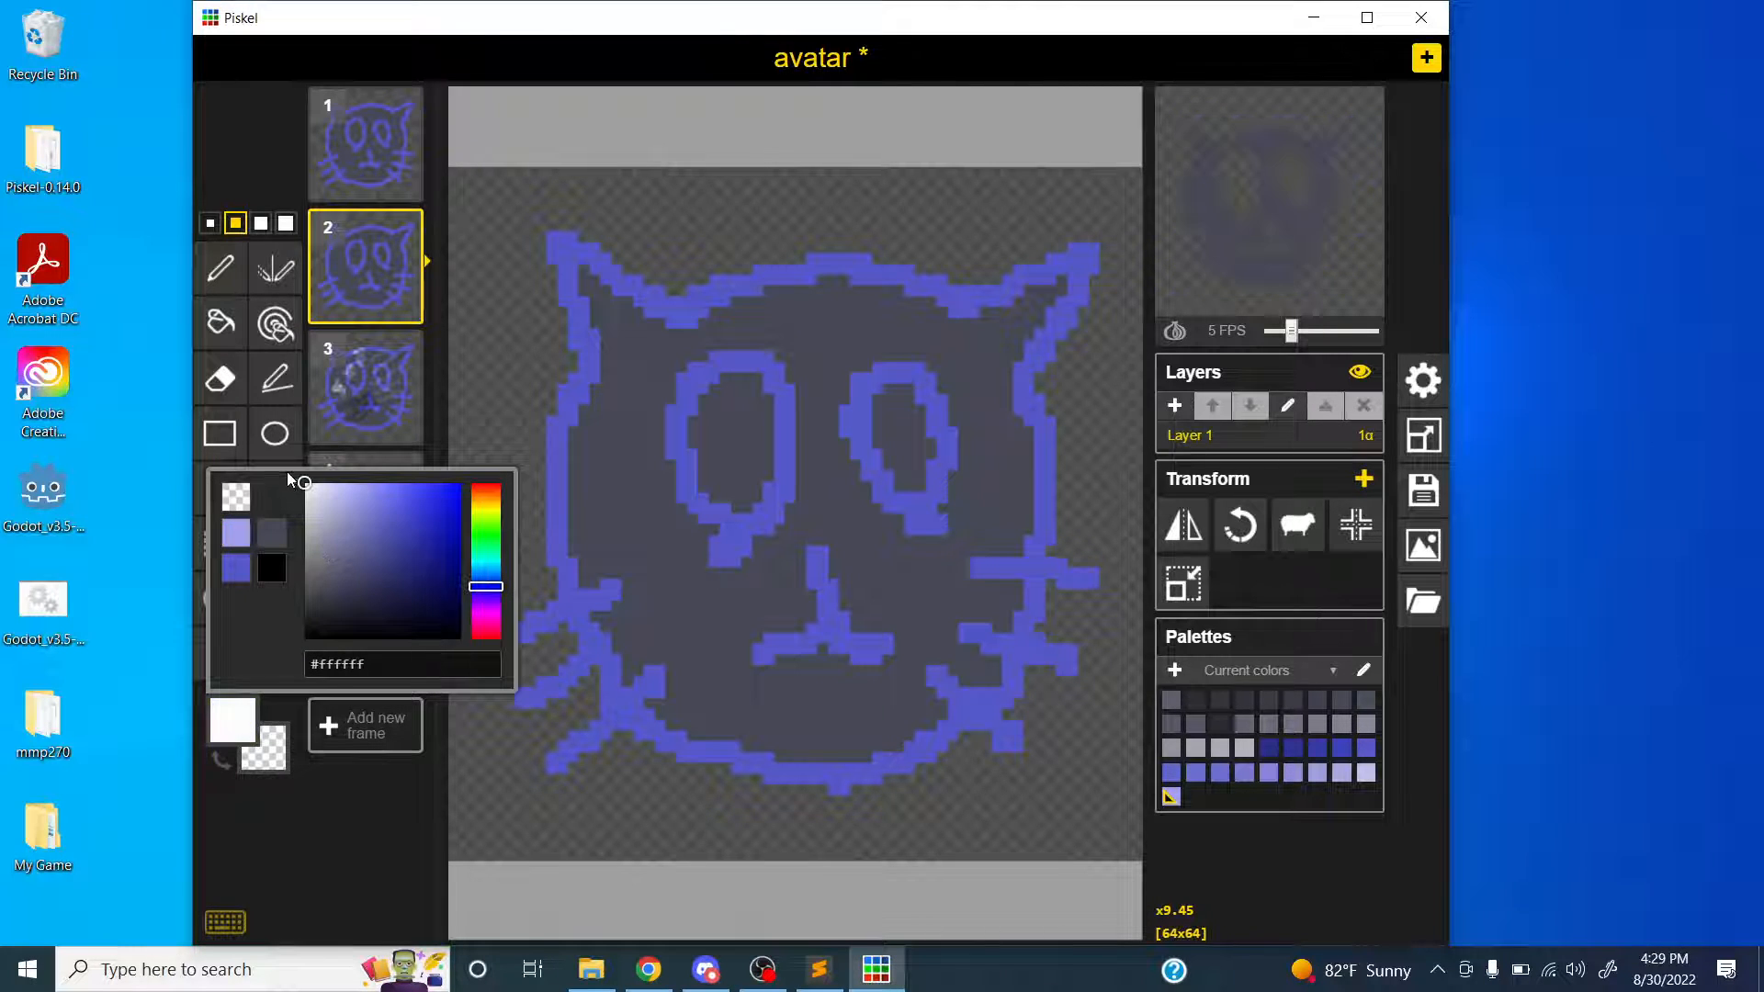
{"action": "left_click", "coordinate": [309, 770]}
{"action": "left_click", "coordinate": [262, 763]}
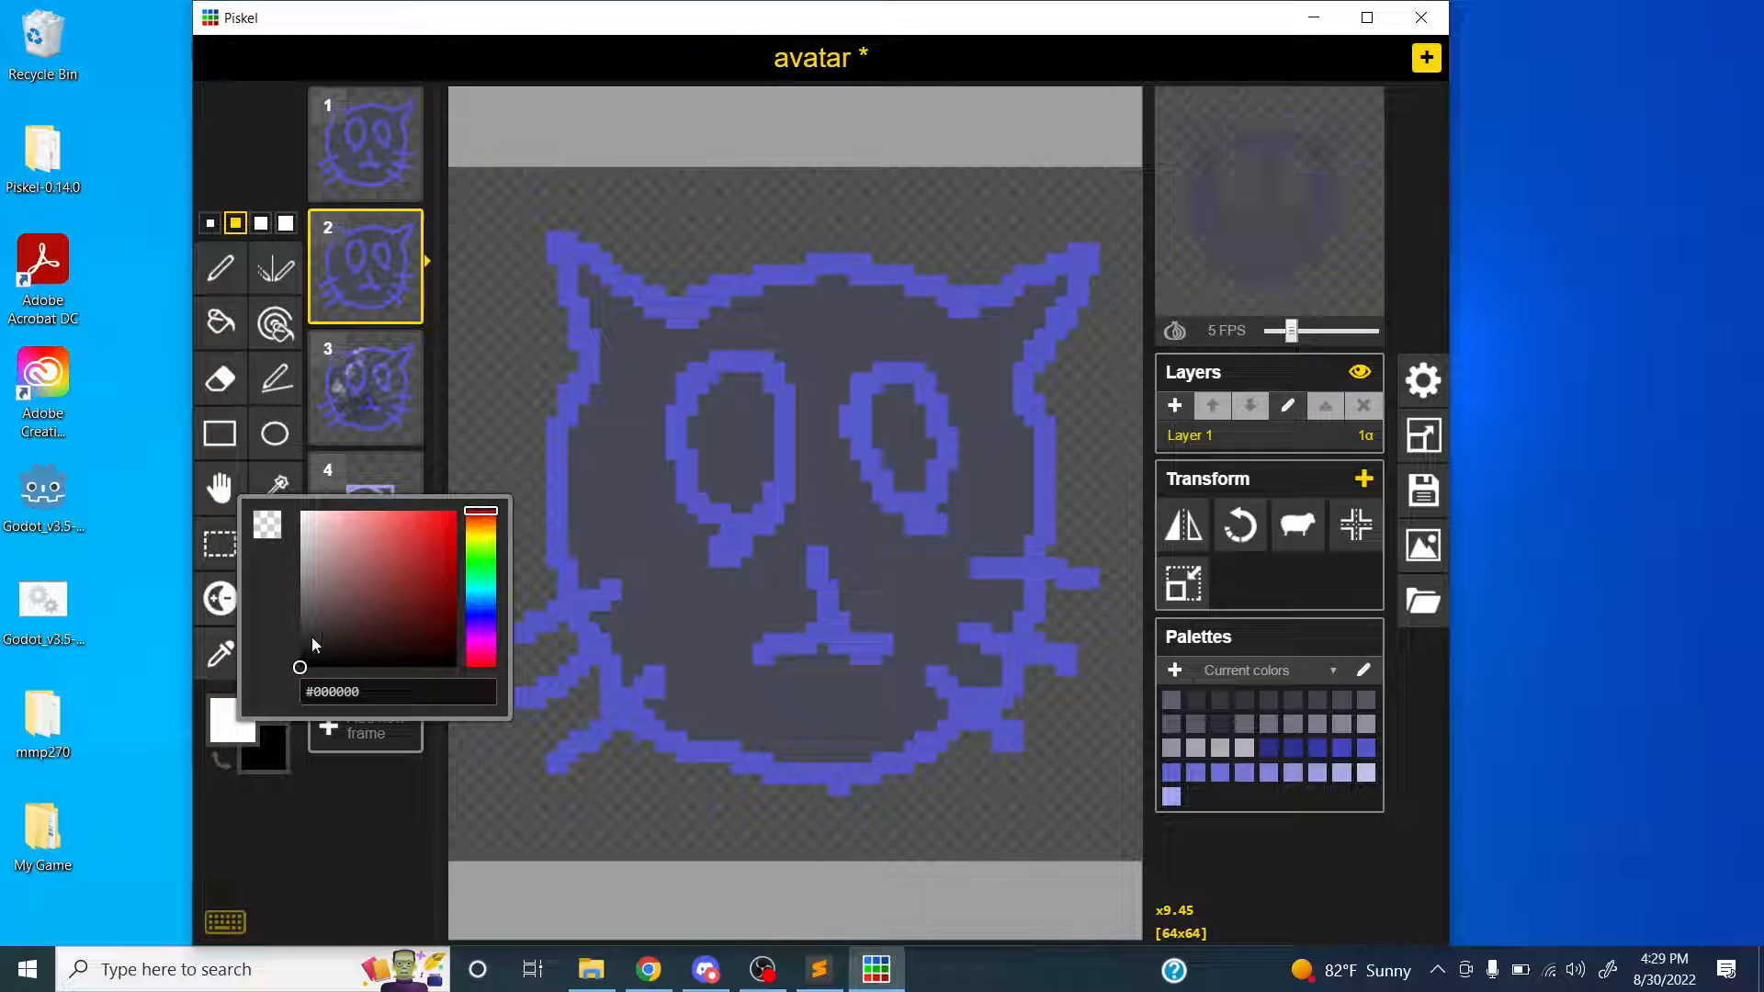
{"action": "left_click", "coordinate": [303, 729]}
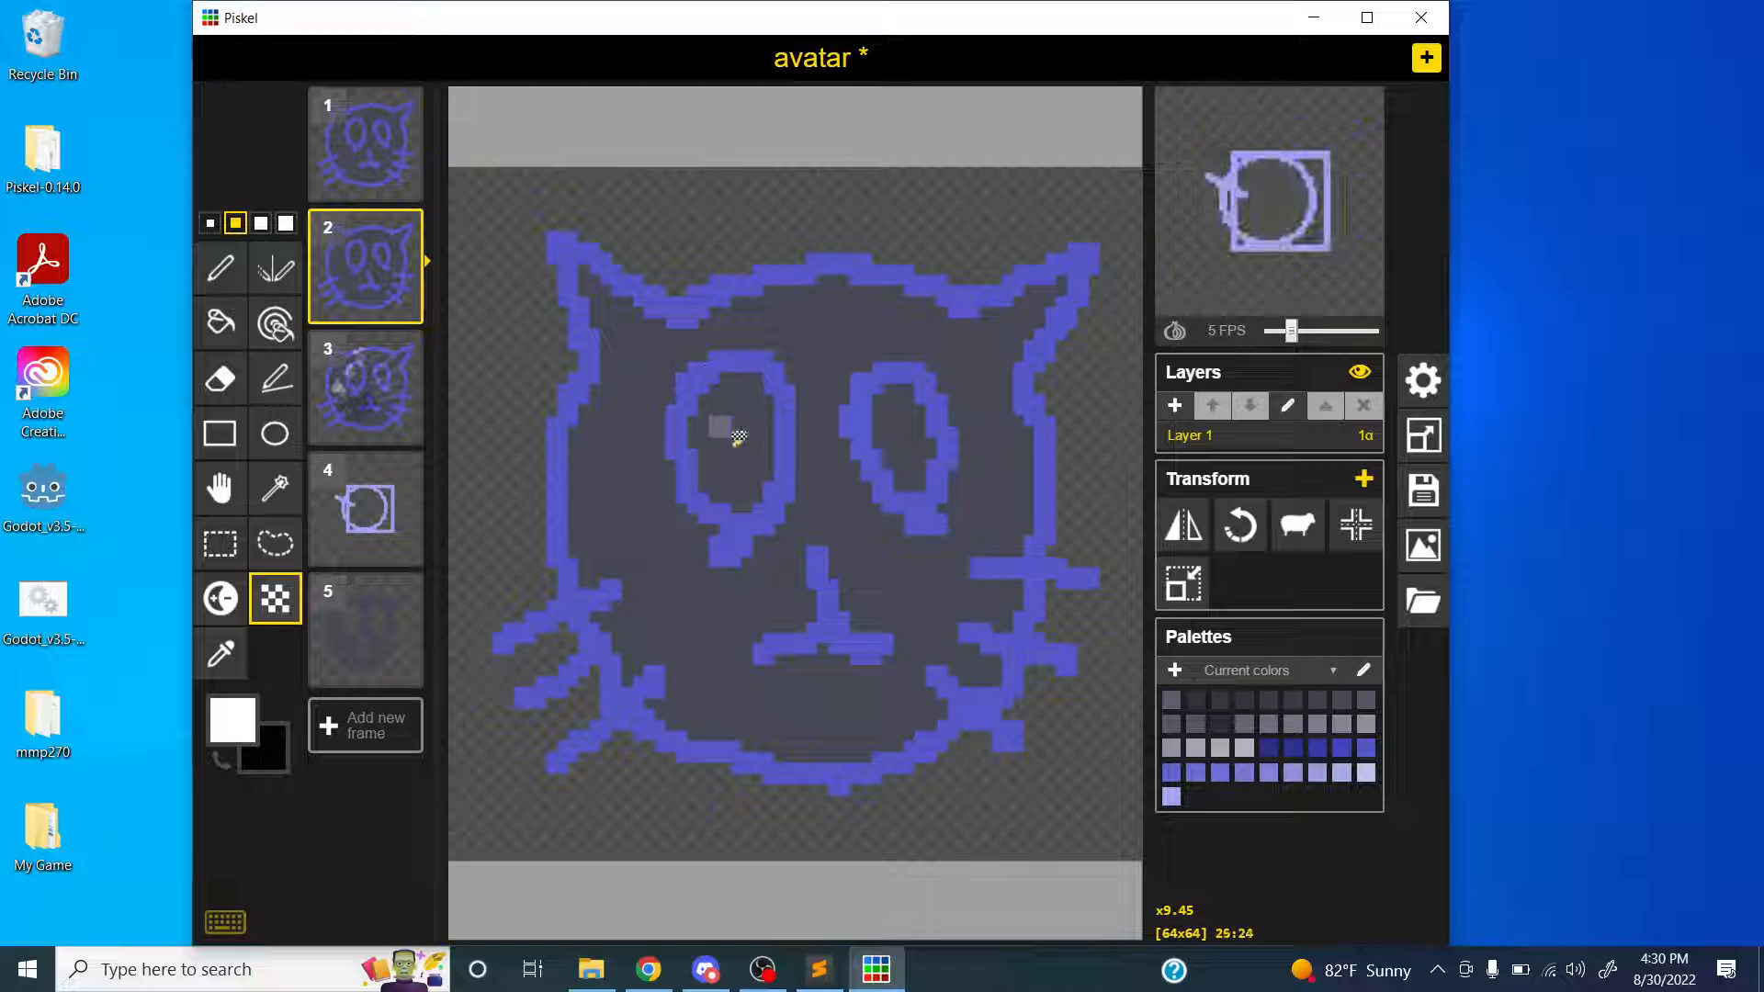
- Fill the insides of both cat eyes in the second frame with a black and white dithered checkerboard
{"action": "left_click", "coordinate": [698, 427]}
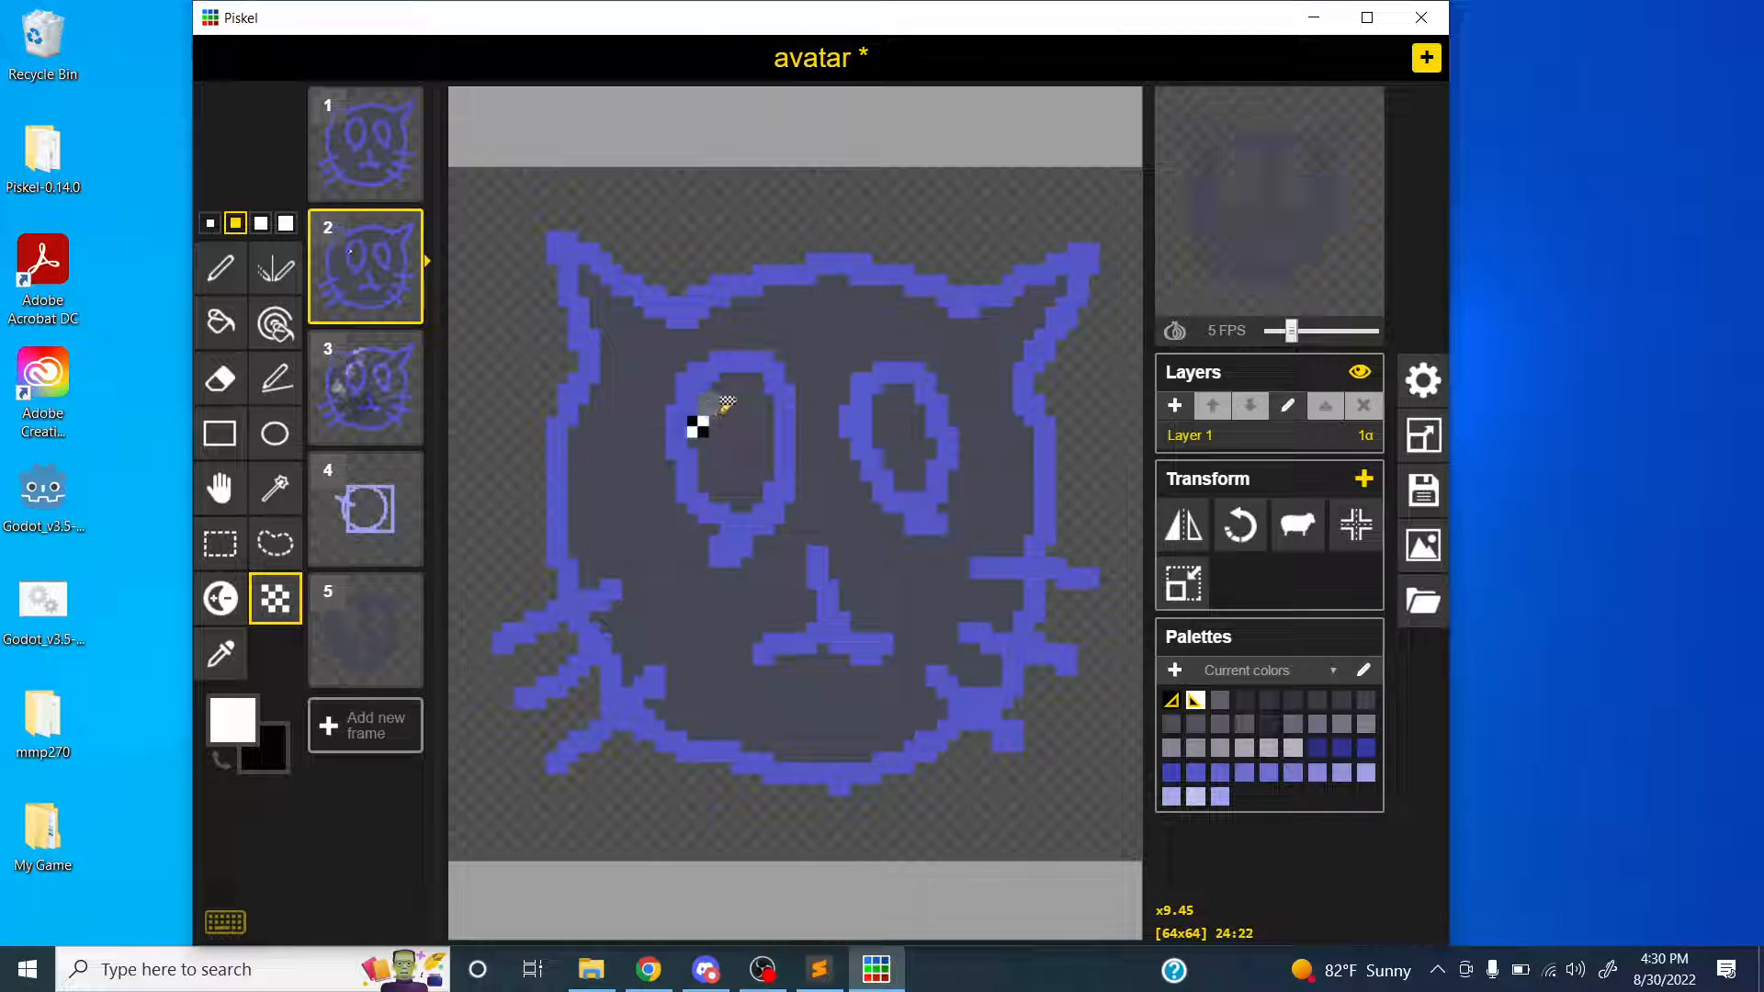
{"action": "mouse_move", "coordinate": [725, 405]}
{"action": "left_mouse_down"}
{"action": "mouse_move", "coordinate": [740, 454]}
{"action": "mouse_move", "coordinate": [712, 439]}
{"action": "mouse_move", "coordinate": [739, 488]}
{"action": "mouse_move", "coordinate": [724, 475]}
{"action": "mouse_move", "coordinate": [752, 465]}
{"action": "mouse_move", "coordinate": [769, 445]}
{"action": "left_mouse_up"}
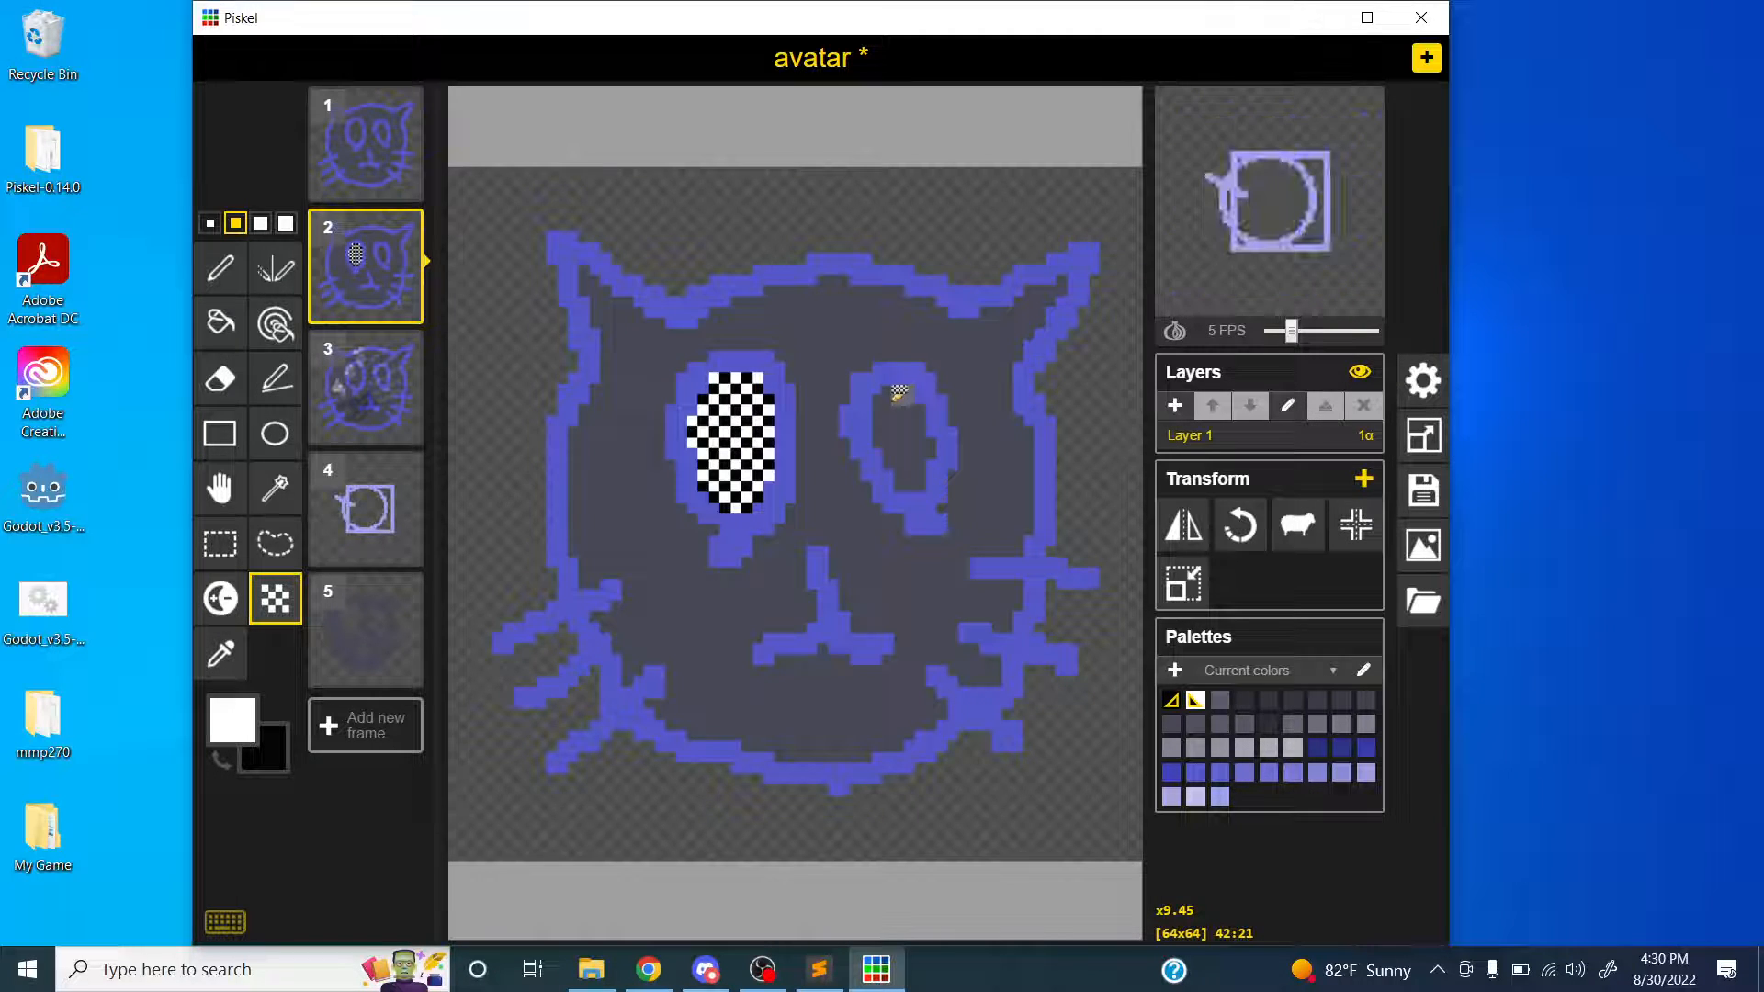
{"action": "left_click", "coordinate": [906, 397]}
{"action": "left_click", "coordinate": [897, 398]}
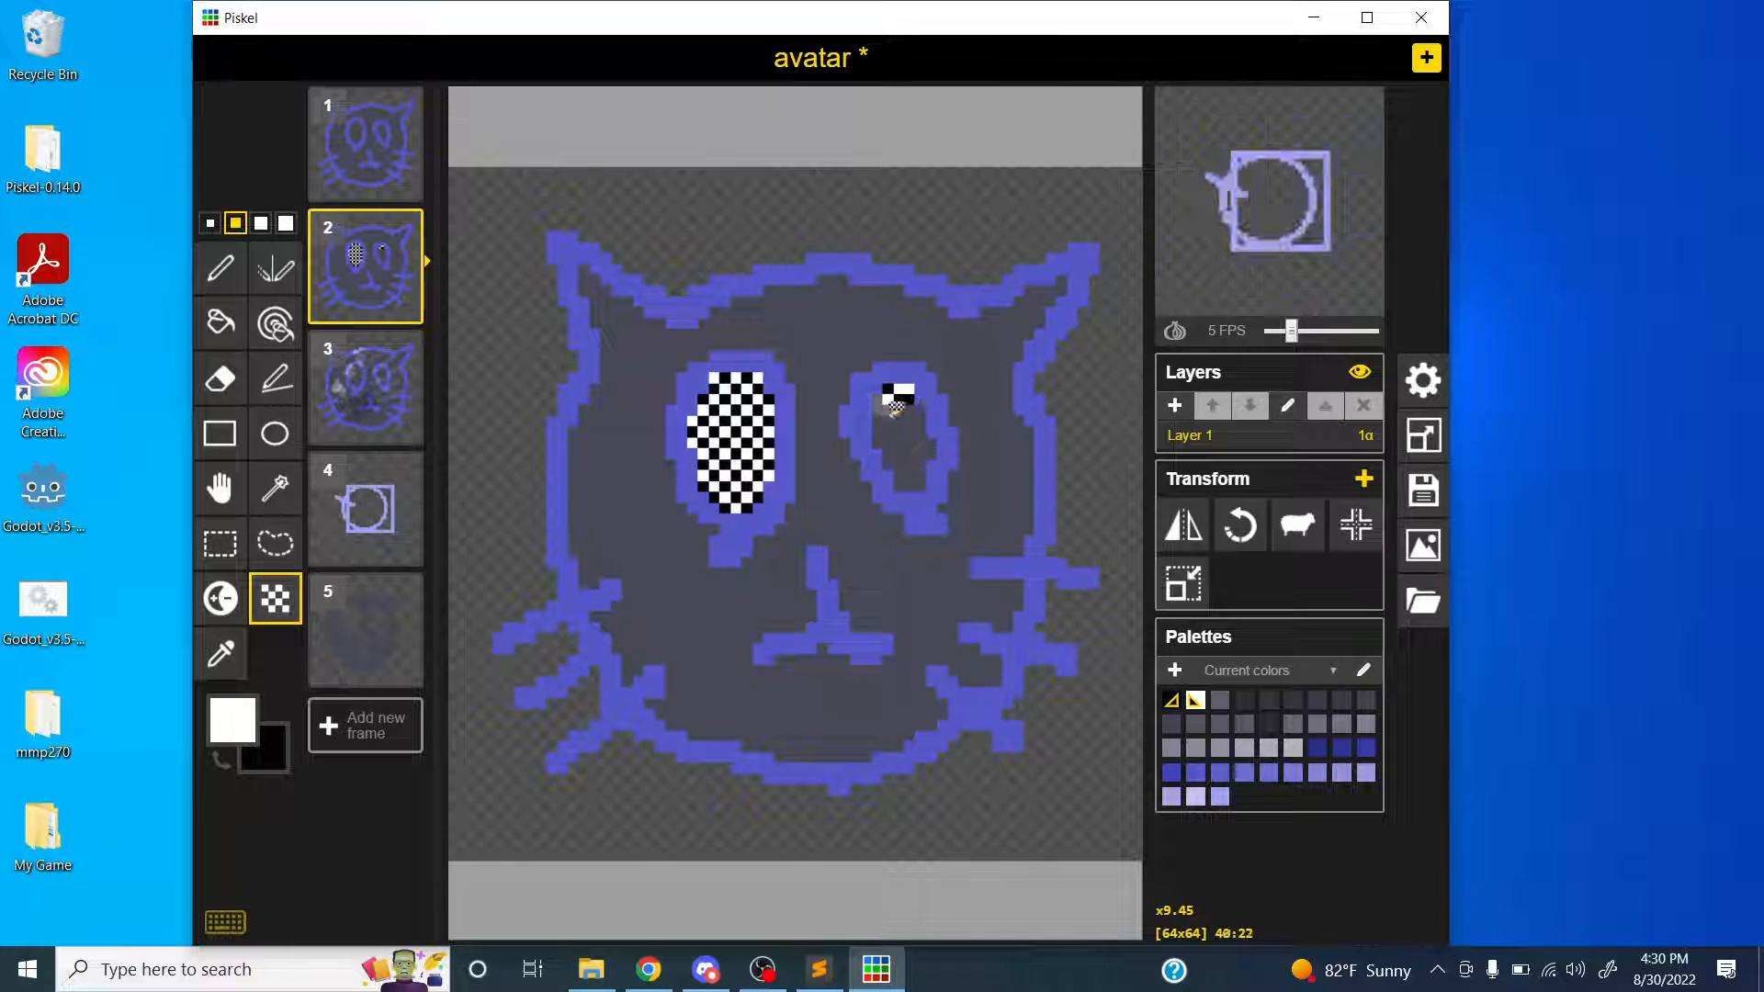
{"action": "mouse_move", "coordinate": [887, 408]}
{"action": "left_mouse_down"}
{"action": "mouse_move", "coordinate": [899, 441]}
{"action": "mouse_move", "coordinate": [893, 409]}
{"action": "mouse_move", "coordinate": [923, 430]}
{"action": "mouse_move", "coordinate": [915, 456]}
{"action": "mouse_move", "coordinate": [924, 415]}
{"action": "mouse_move", "coordinate": [922, 475]}
{"action": "left_mouse_up"}
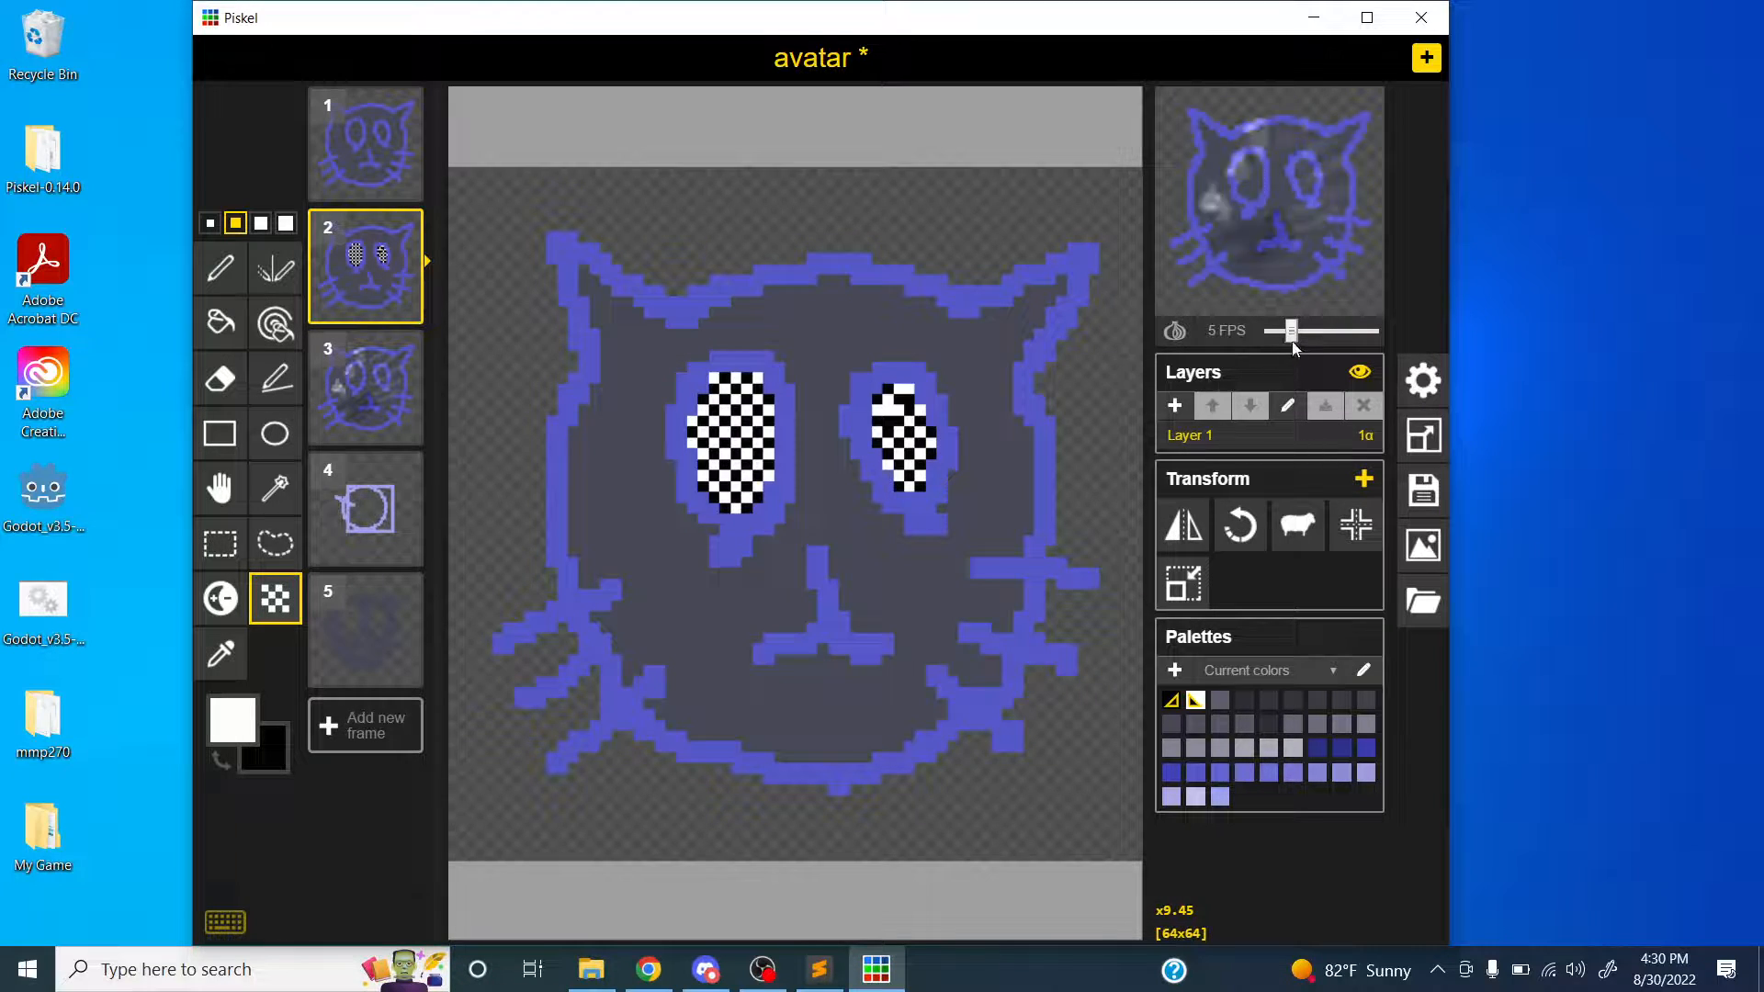
- Set the animation preview to 0 FPS, and touch up the dithering at the top of the cat's smaller eye with the one-pixel pen size
{"action": "left_click", "coordinate": [1266, 334]}
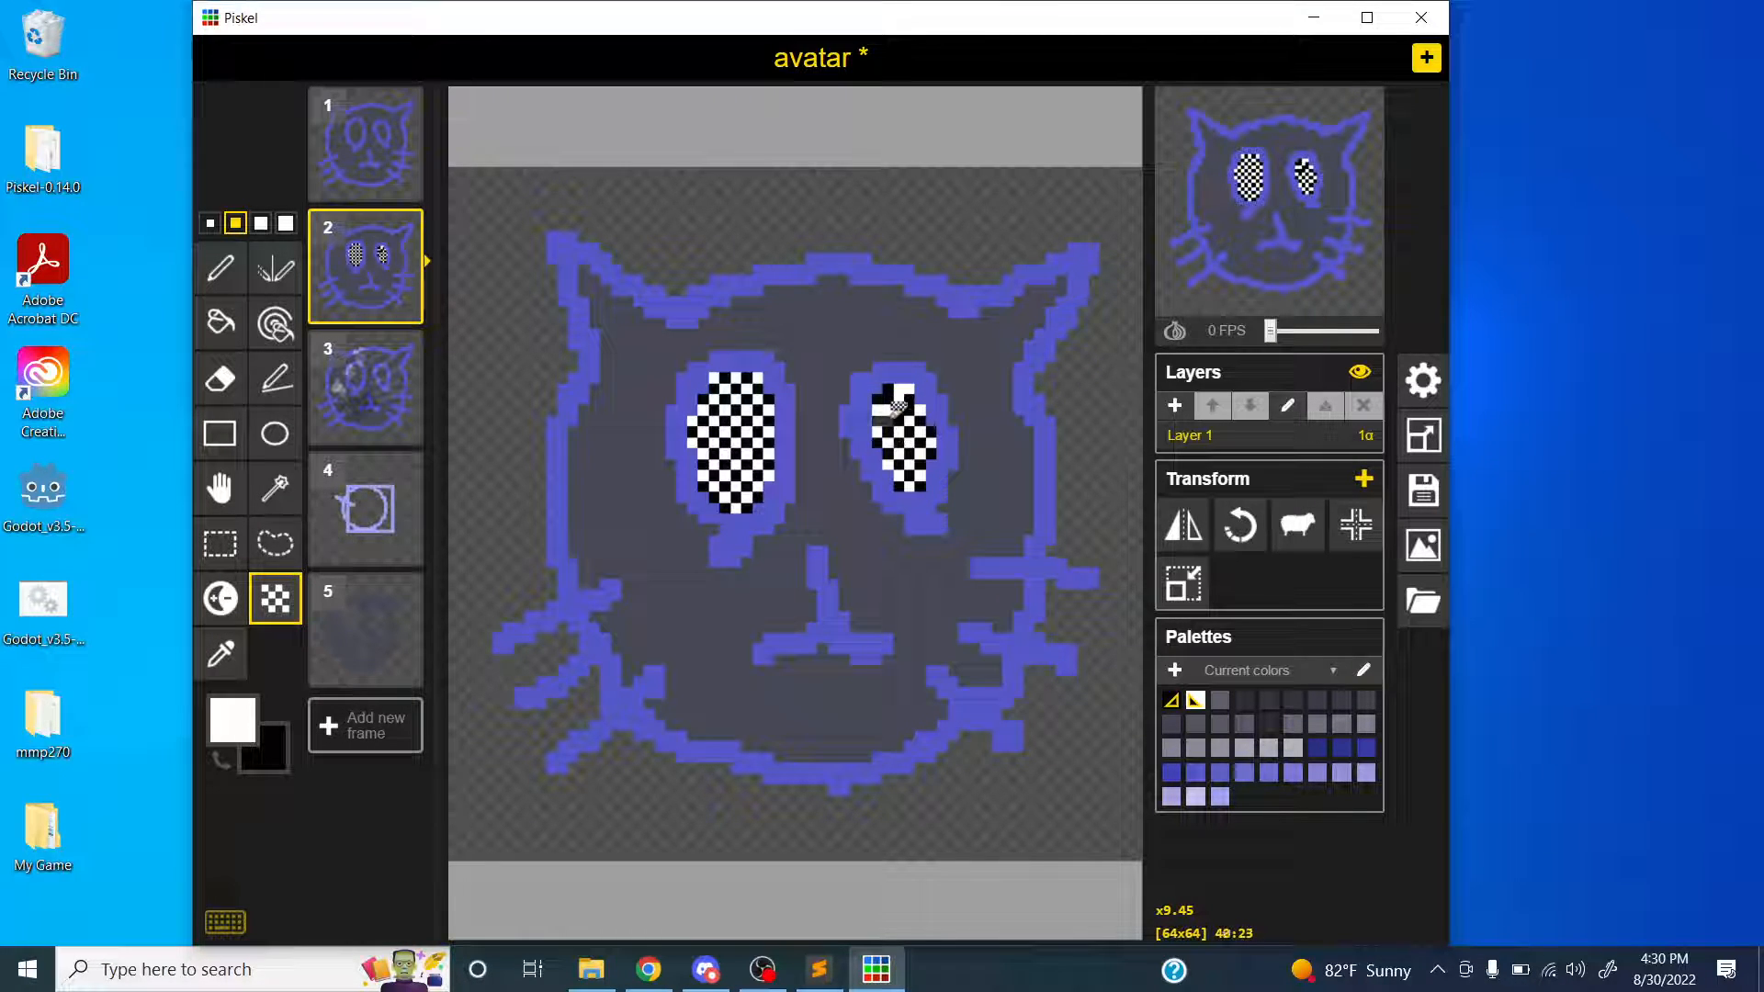
{"action": "left_click", "coordinate": [209, 223]}
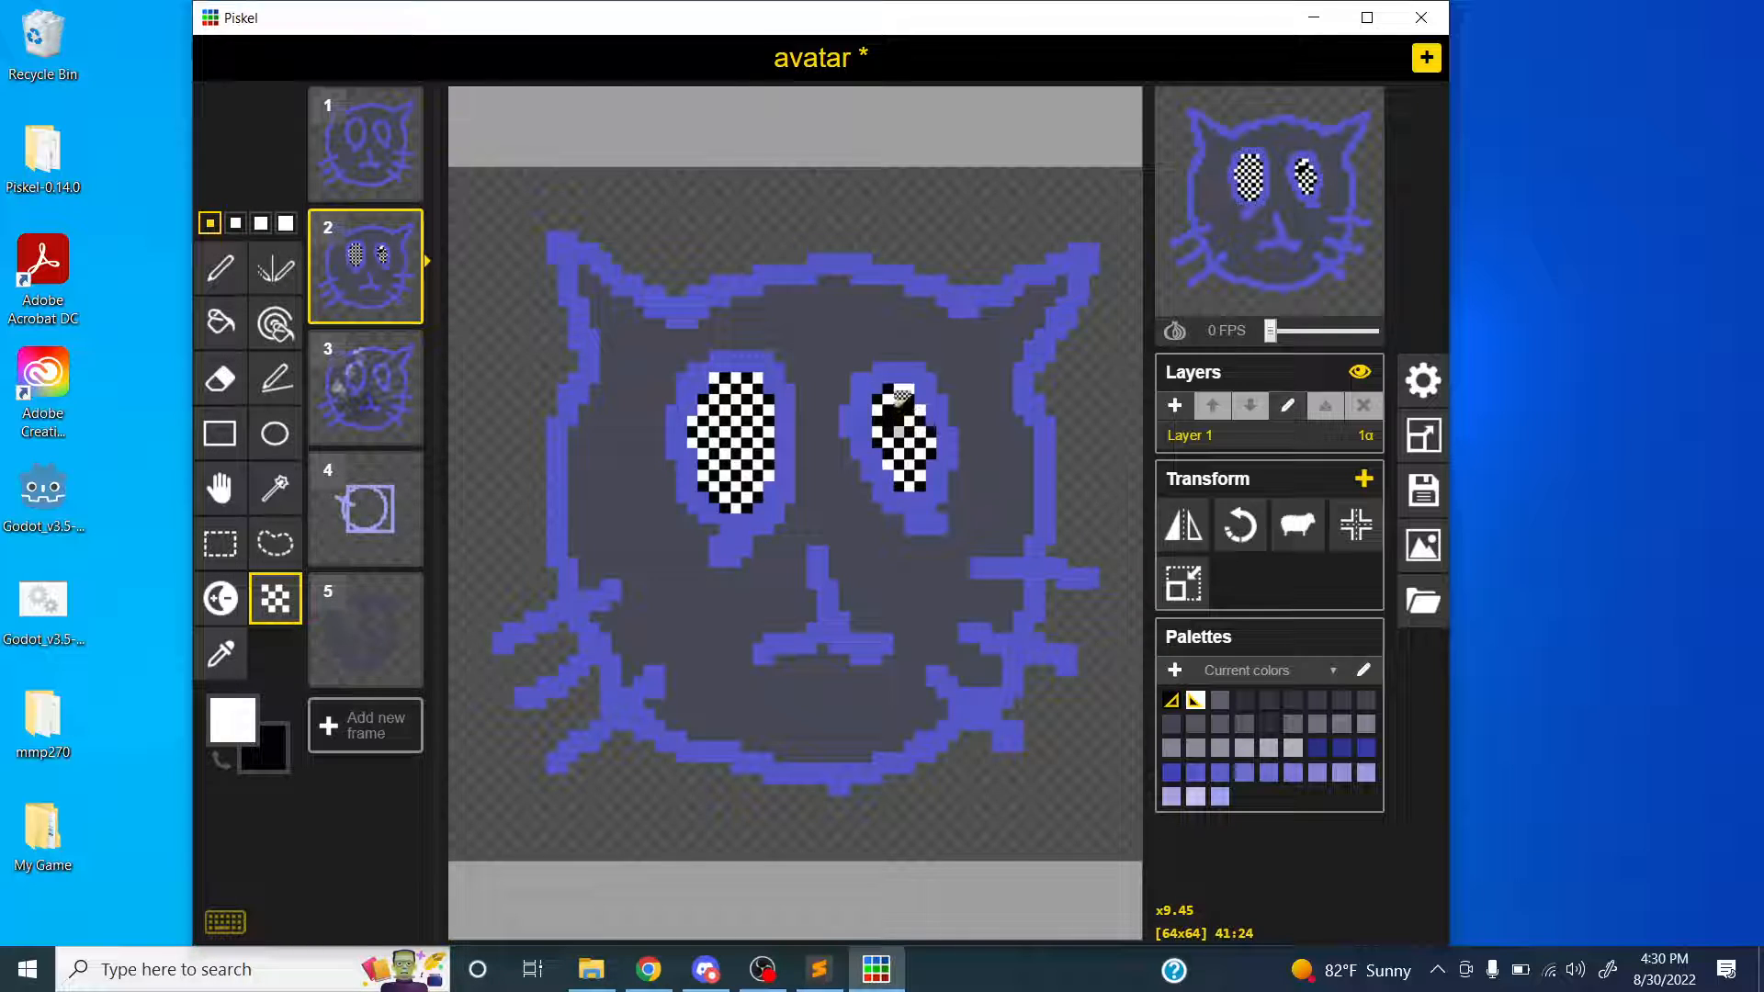
{"action": "left_click_drag", "start_coordinate": [888, 392], "coordinate": [895, 405]}
{"action": "left_click", "coordinate": [910, 400]}
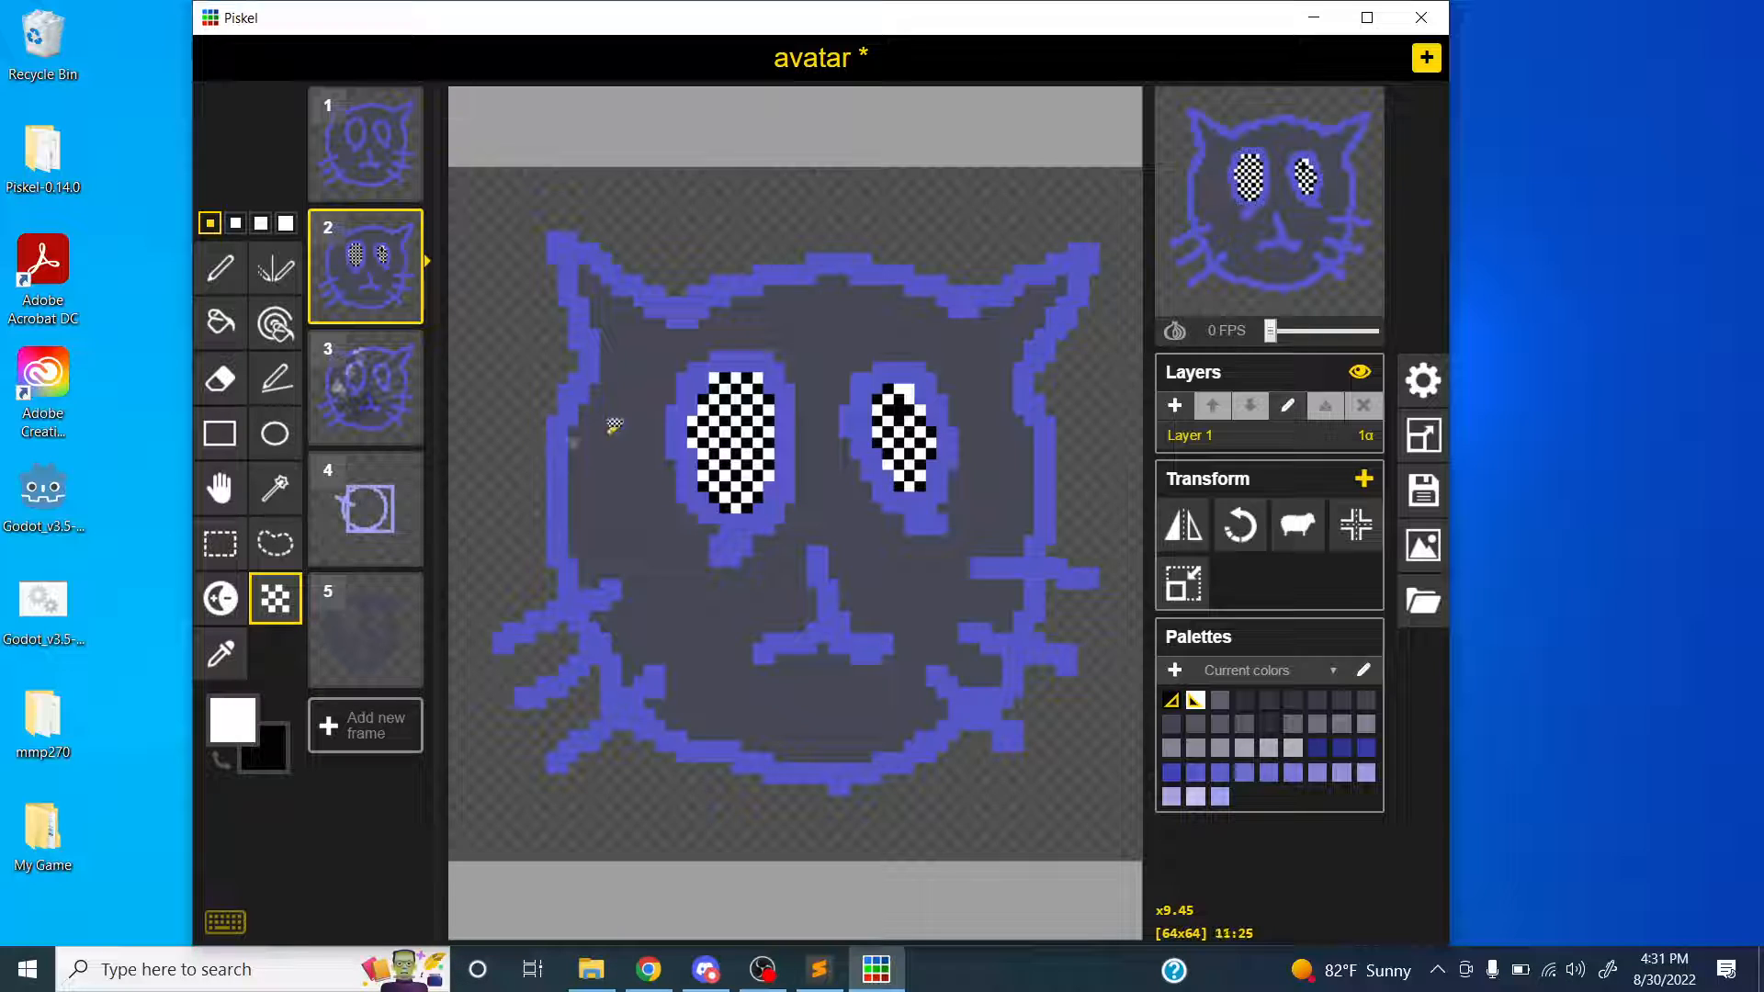
{"action": "left_click_drag", "start_coordinate": [922, 384], "coordinate": [899, 387]}
- Sample the cat's dark gray face colour and the purple eye outline colour with the Color picker
{"action": "left_click", "coordinate": [230, 653]}
{"action": "left_click", "coordinate": [652, 464]}
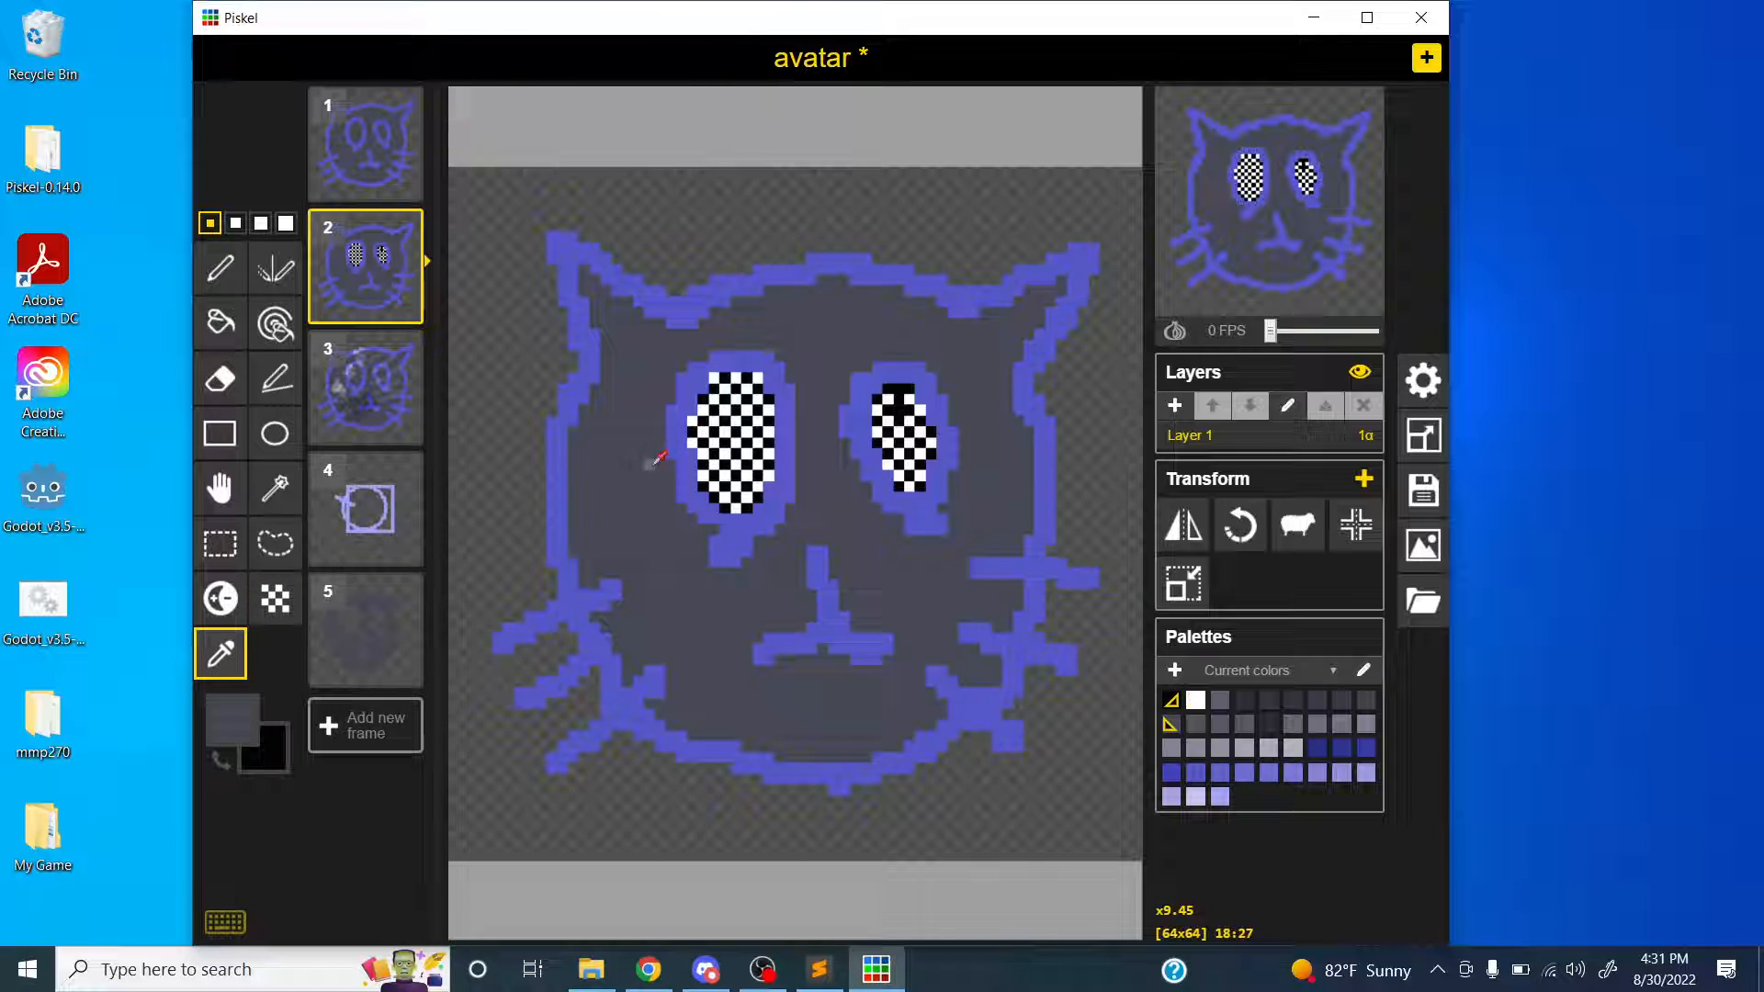
{"action": "left_click", "coordinate": [687, 405]}
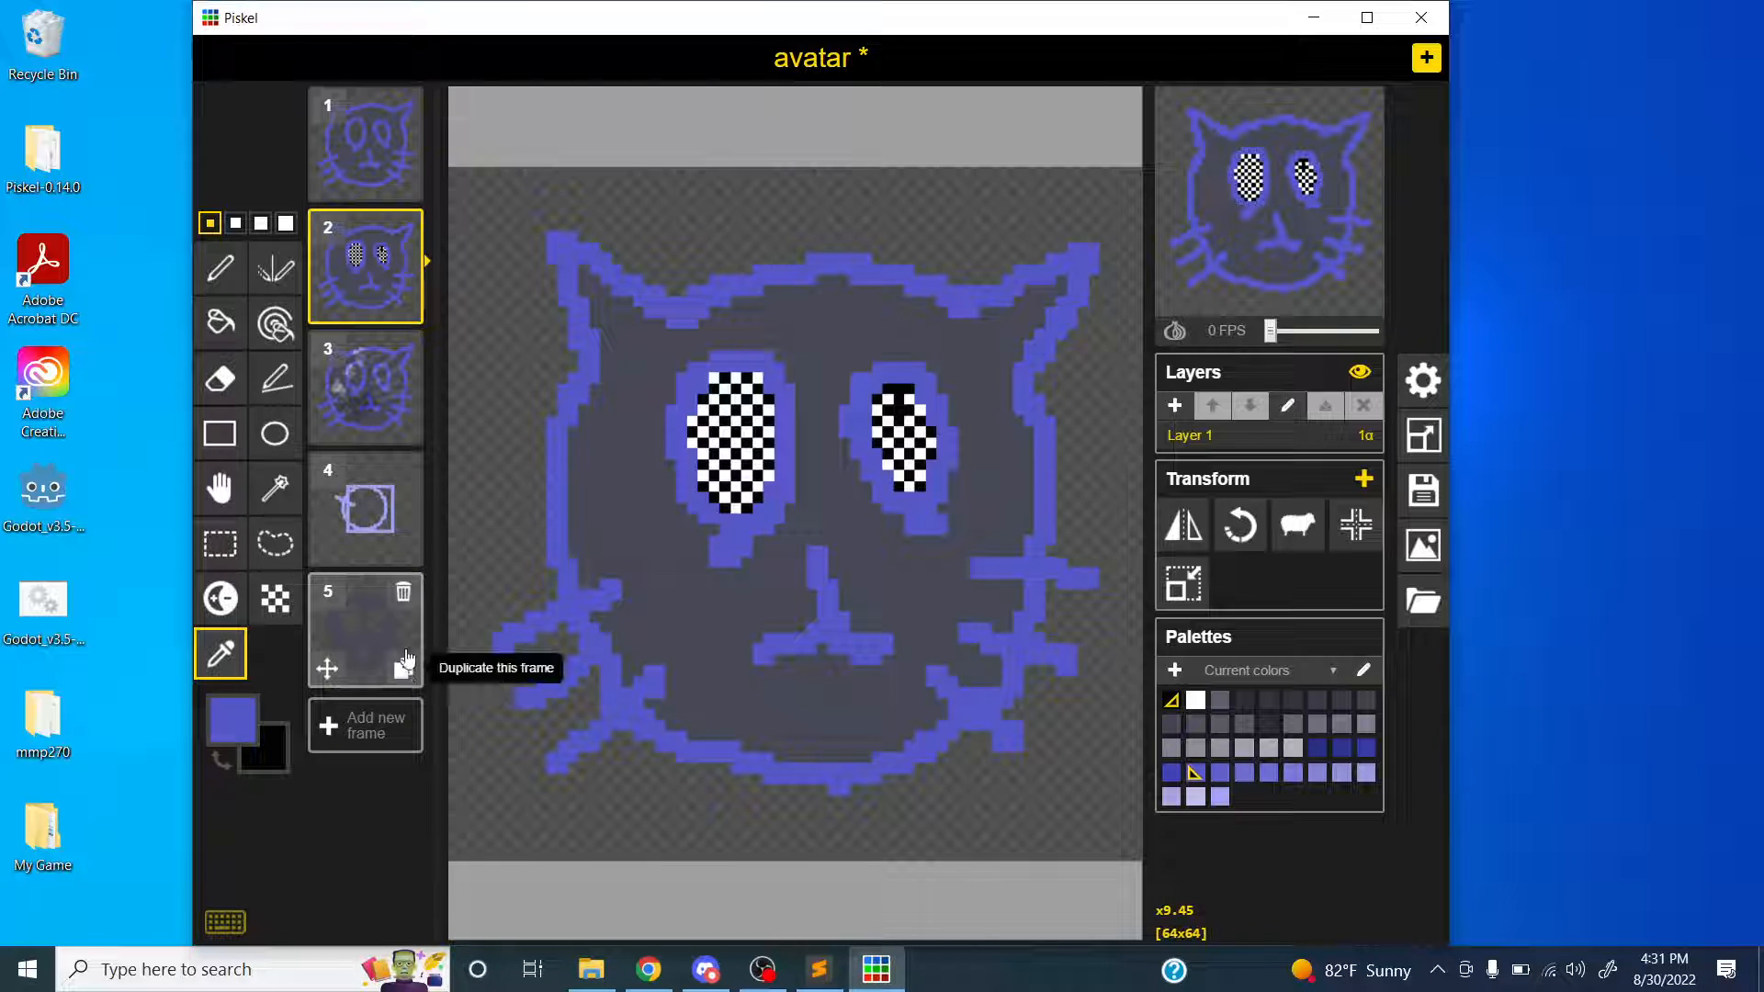
- Add a blank sixth frame, and sample its transparent background as the primary colour
{"action": "left_click", "coordinate": [405, 671]}
{"action": "left_click", "coordinate": [588, 381]}
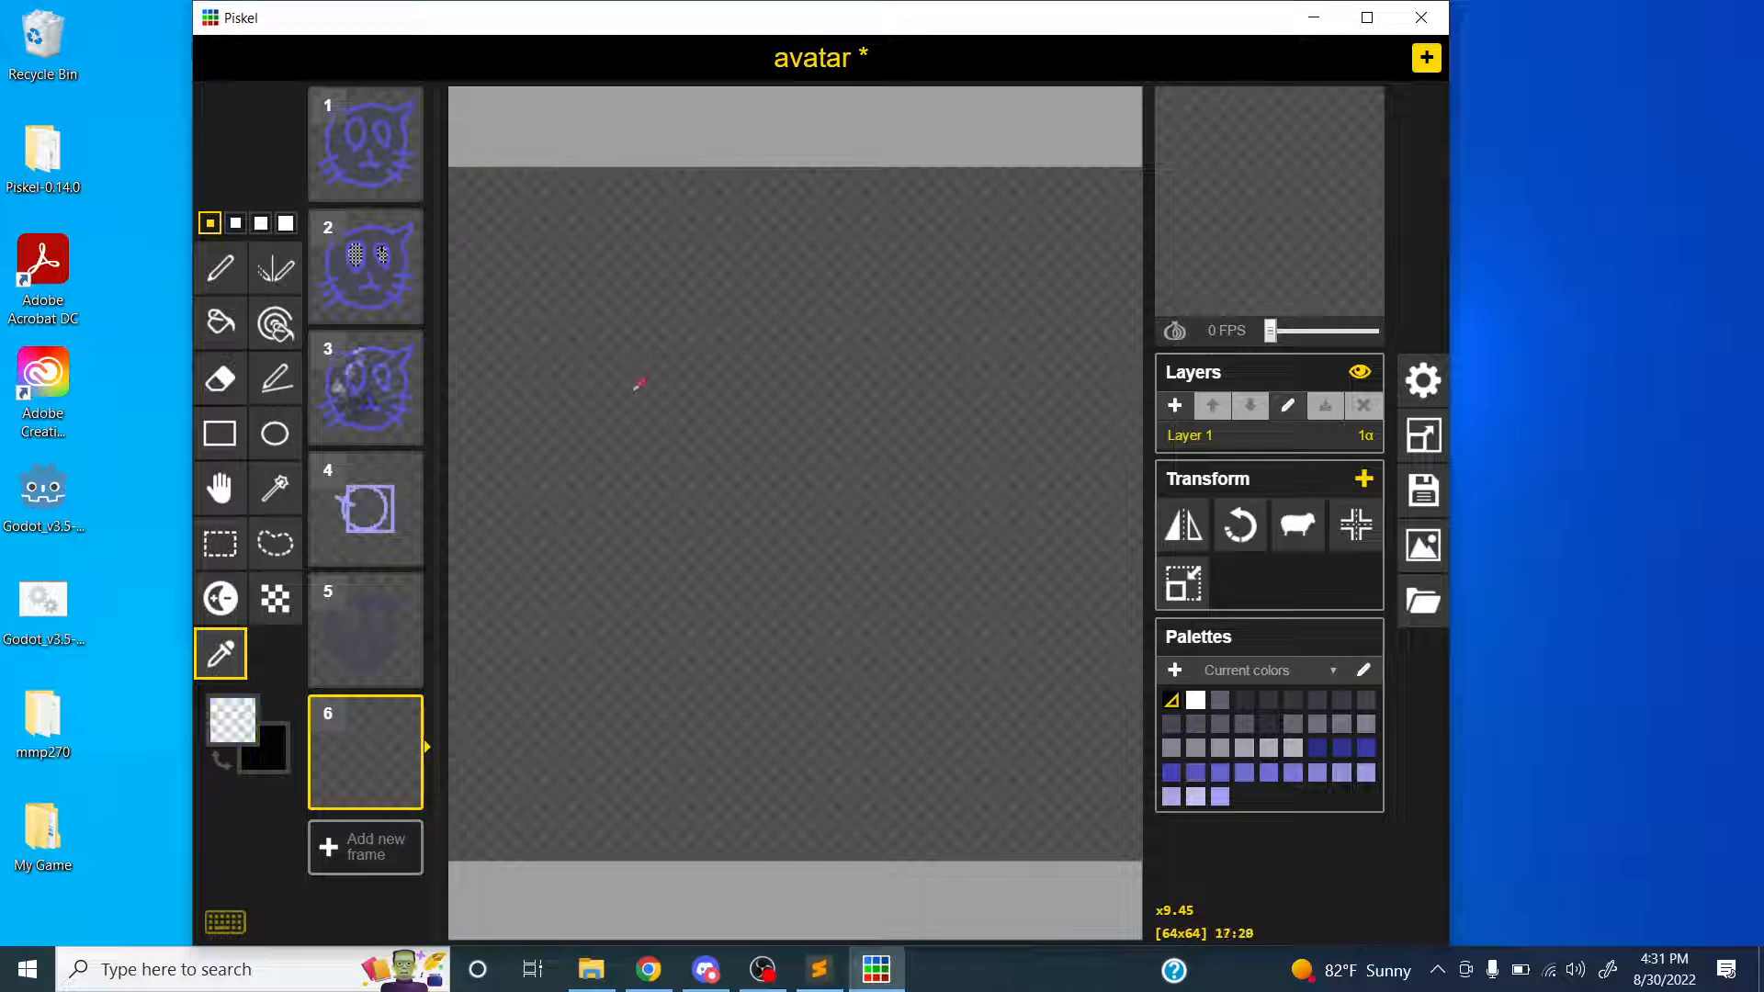
- Scribble freehand Pen strokes on the sixth frame, using purple as the primary colour and black as the secondary colour
{"action": "left_click", "coordinate": [221, 268]}
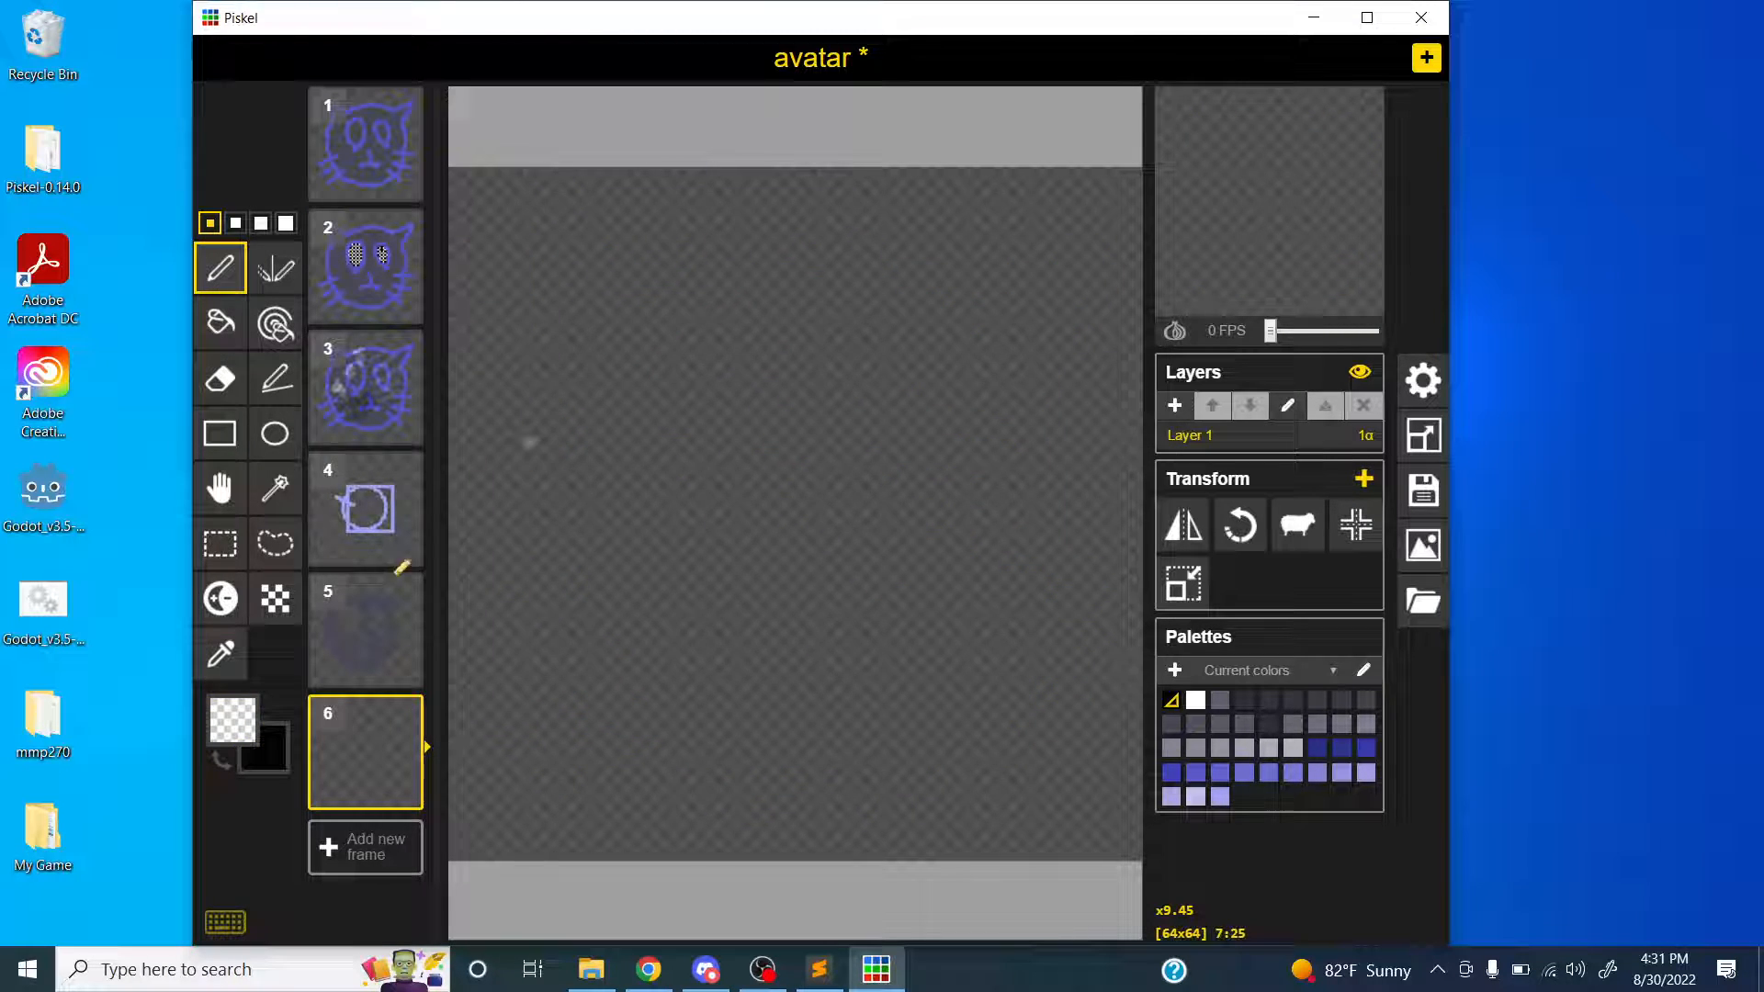
{"action": "left_click", "coordinate": [233, 719]}
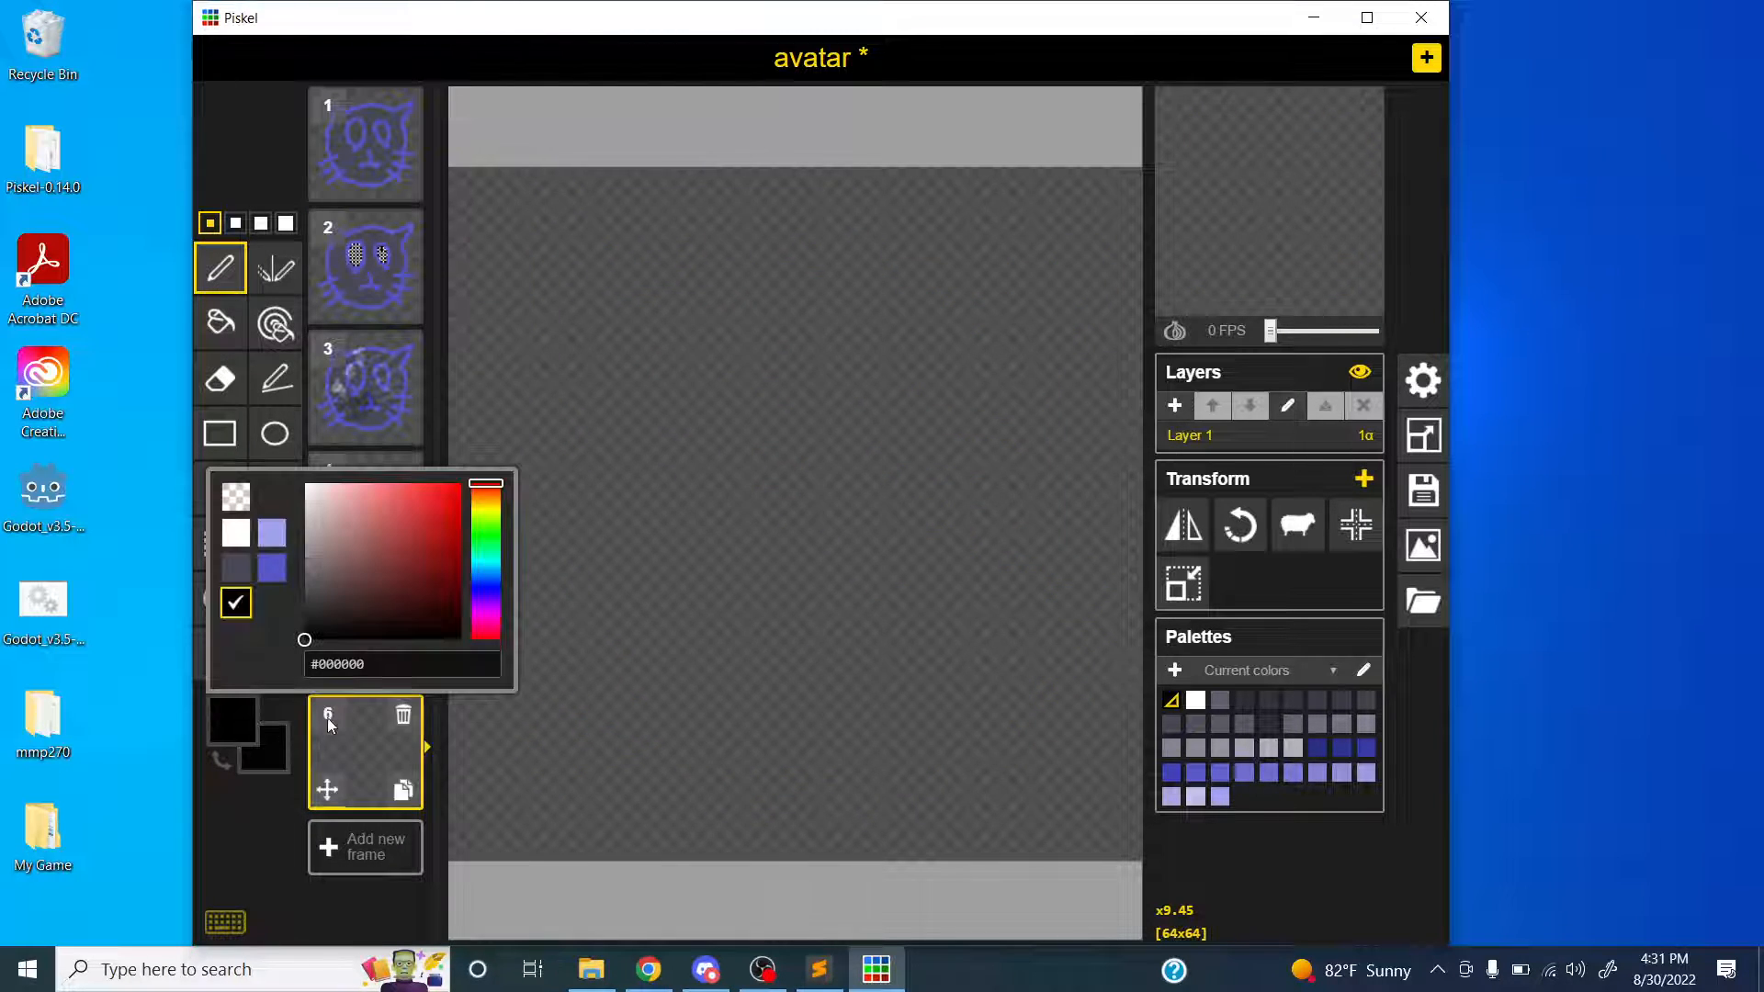
{"action": "left_click", "coordinate": [276, 569]}
{"action": "left_click", "coordinate": [540, 389]}
{"action": "left_click", "coordinate": [650, 453]}
{"action": "mouse_move", "coordinate": [595, 453]}
{"action": "left_mouse_down"}
{"action": "mouse_move", "coordinate": [845, 291]}
{"action": "mouse_move", "coordinate": [716, 413]}
{"action": "mouse_move", "coordinate": [843, 370]}
{"action": "mouse_move", "coordinate": [726, 463]}
{"action": "left_mouse_up"}
{"action": "left_click_drag", "start_coordinate": [689, 583], "coordinate": [726, 544]}
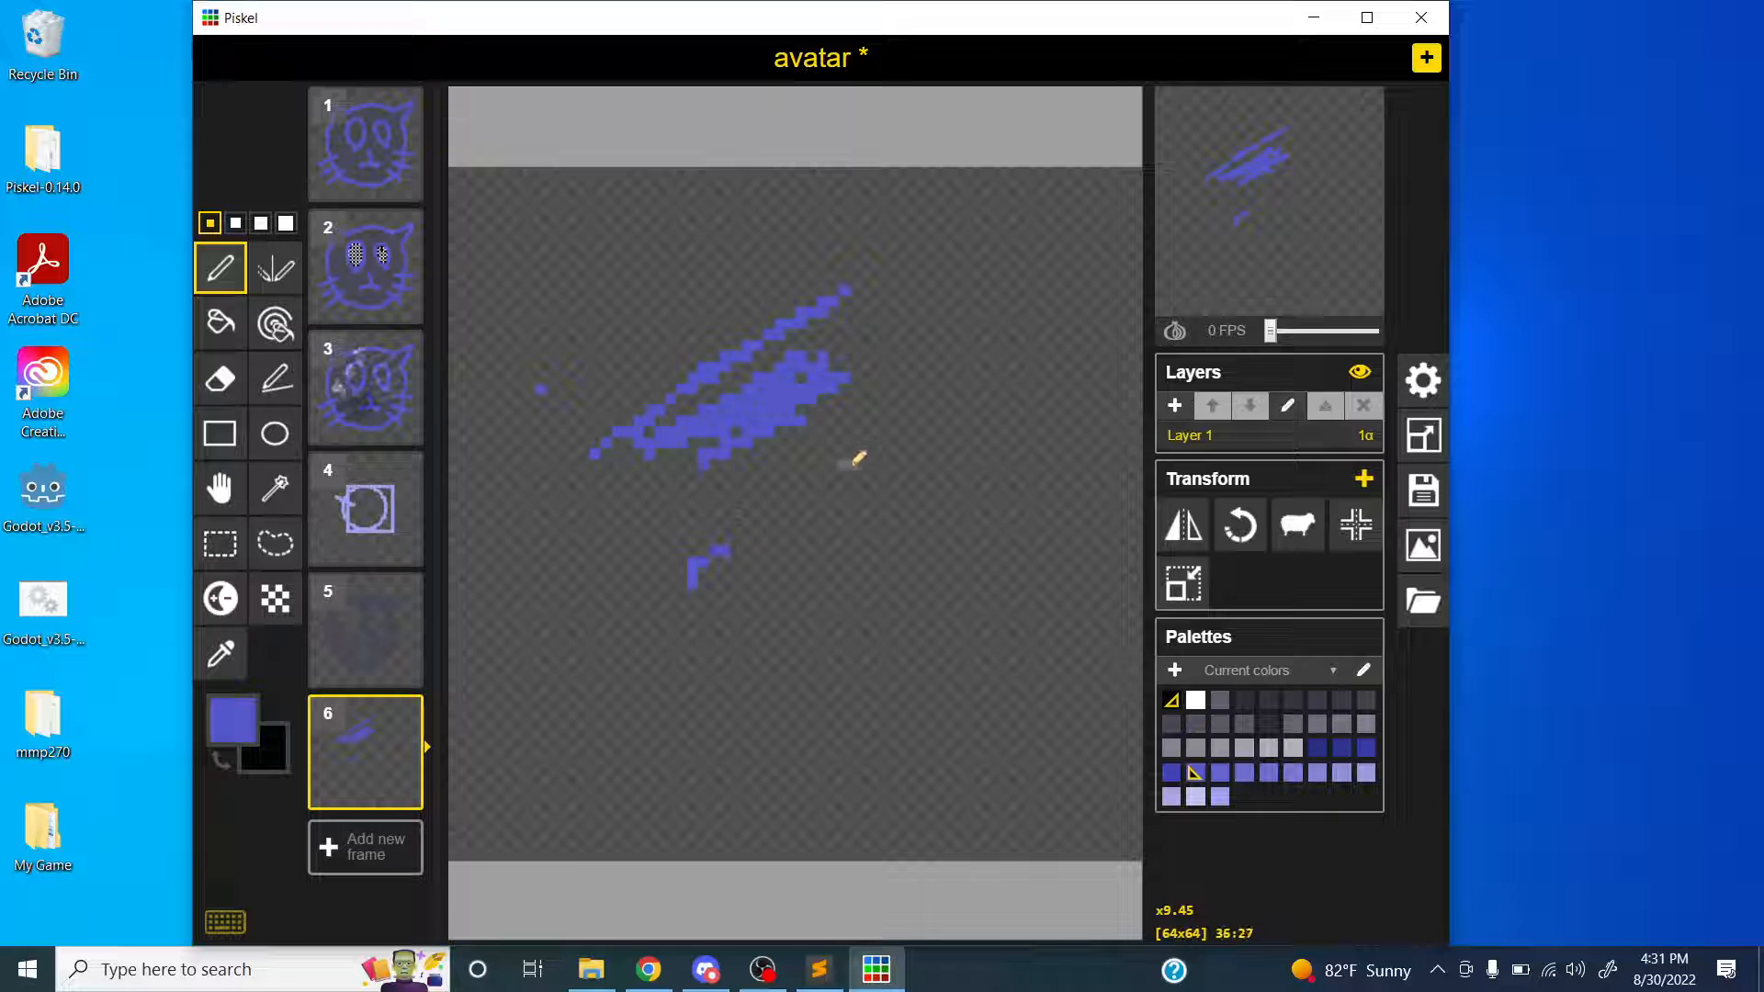
{"action": "left_click_drag", "start_coordinate": [944, 377], "coordinate": [826, 501]}
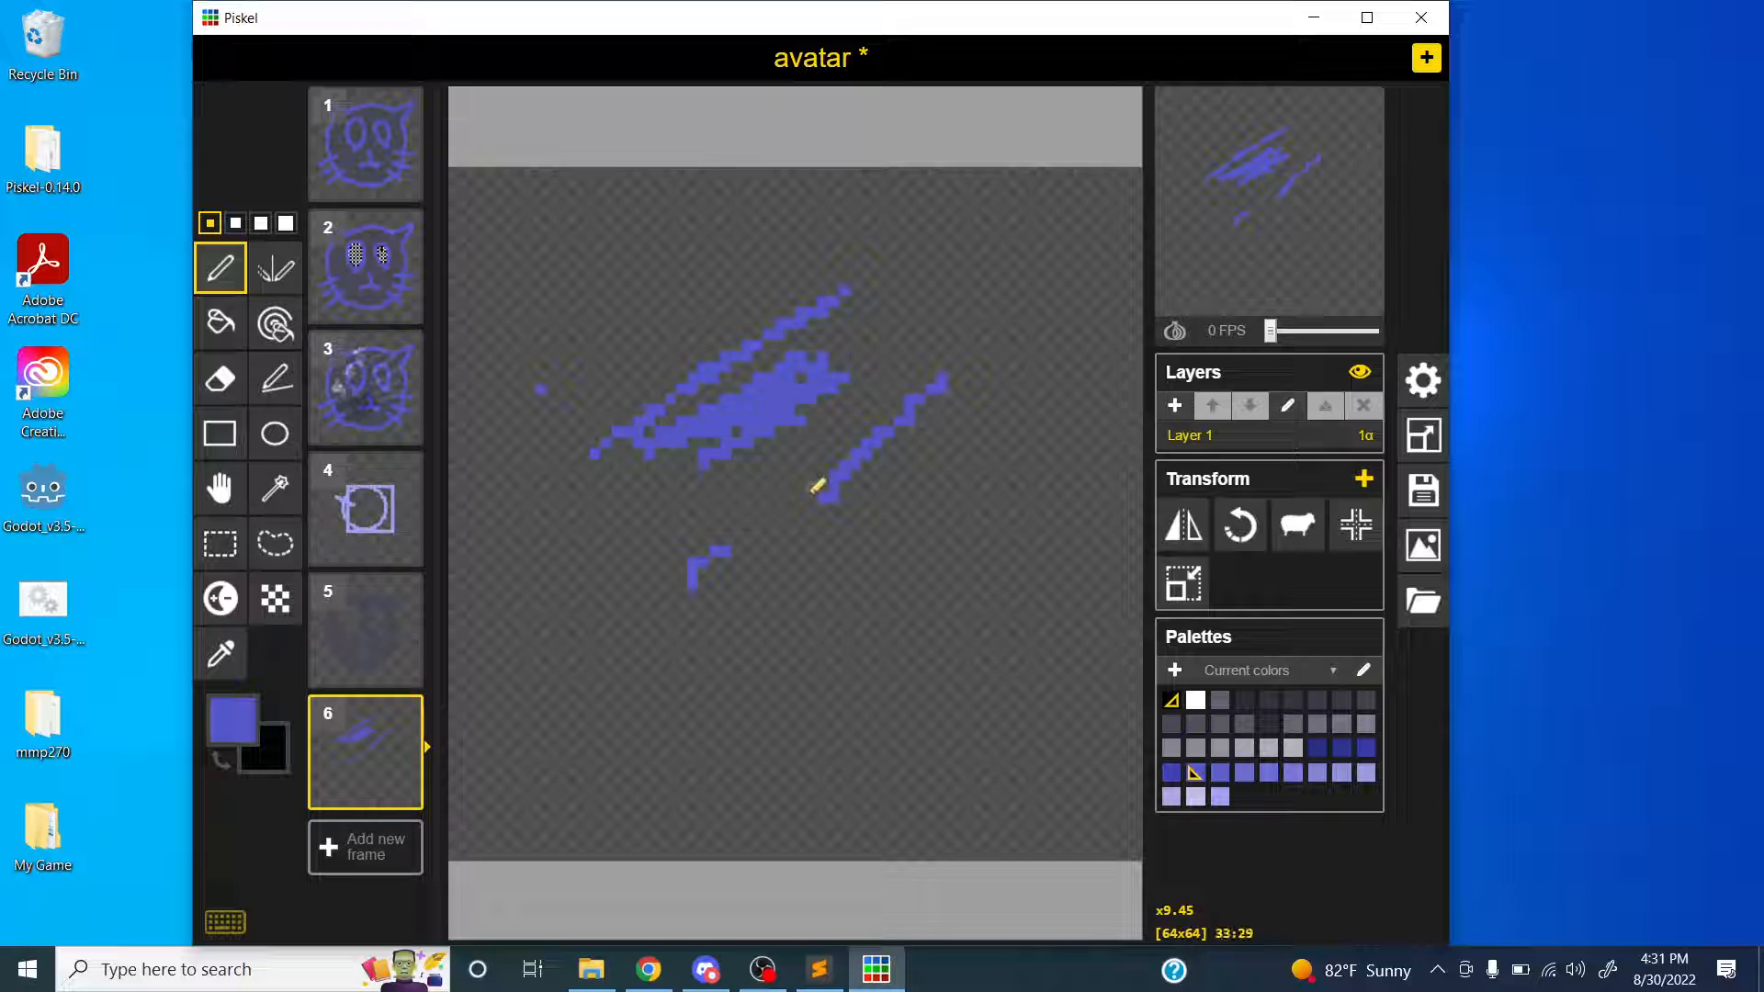
{"action": "mouse_move", "coordinate": [863, 418]}
{"action": "left_mouse_down"}
{"action": "mouse_move", "coordinate": [877, 386]}
{"action": "mouse_move", "coordinate": [767, 398]}
{"action": "left_mouse_up"}
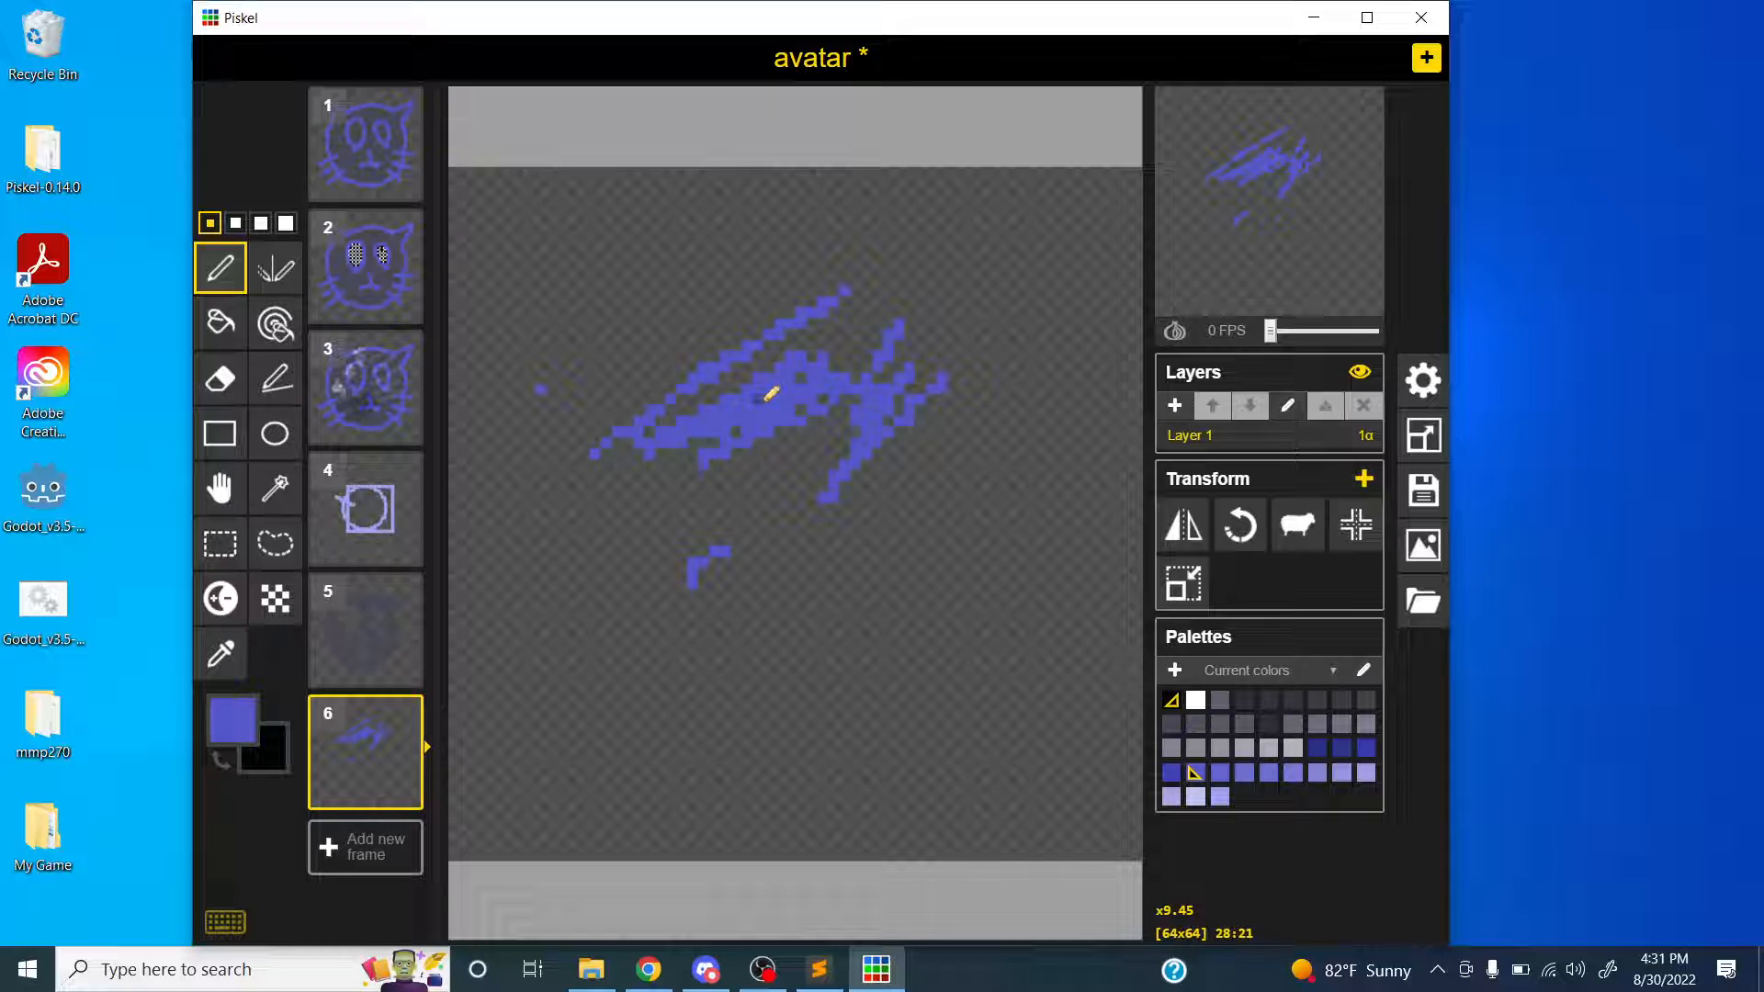
{"action": "mouse_move", "coordinate": [626, 692]}
{"action": "left_mouse_down"}
{"action": "mouse_move", "coordinate": [845, 610]}
{"action": "mouse_move", "coordinate": [989, 494]}
{"action": "mouse_move", "coordinate": [1014, 449]}
{"action": "mouse_move", "coordinate": [670, 629]}
{"action": "mouse_move", "coordinate": [889, 443]}
{"action": "left_mouse_up"}
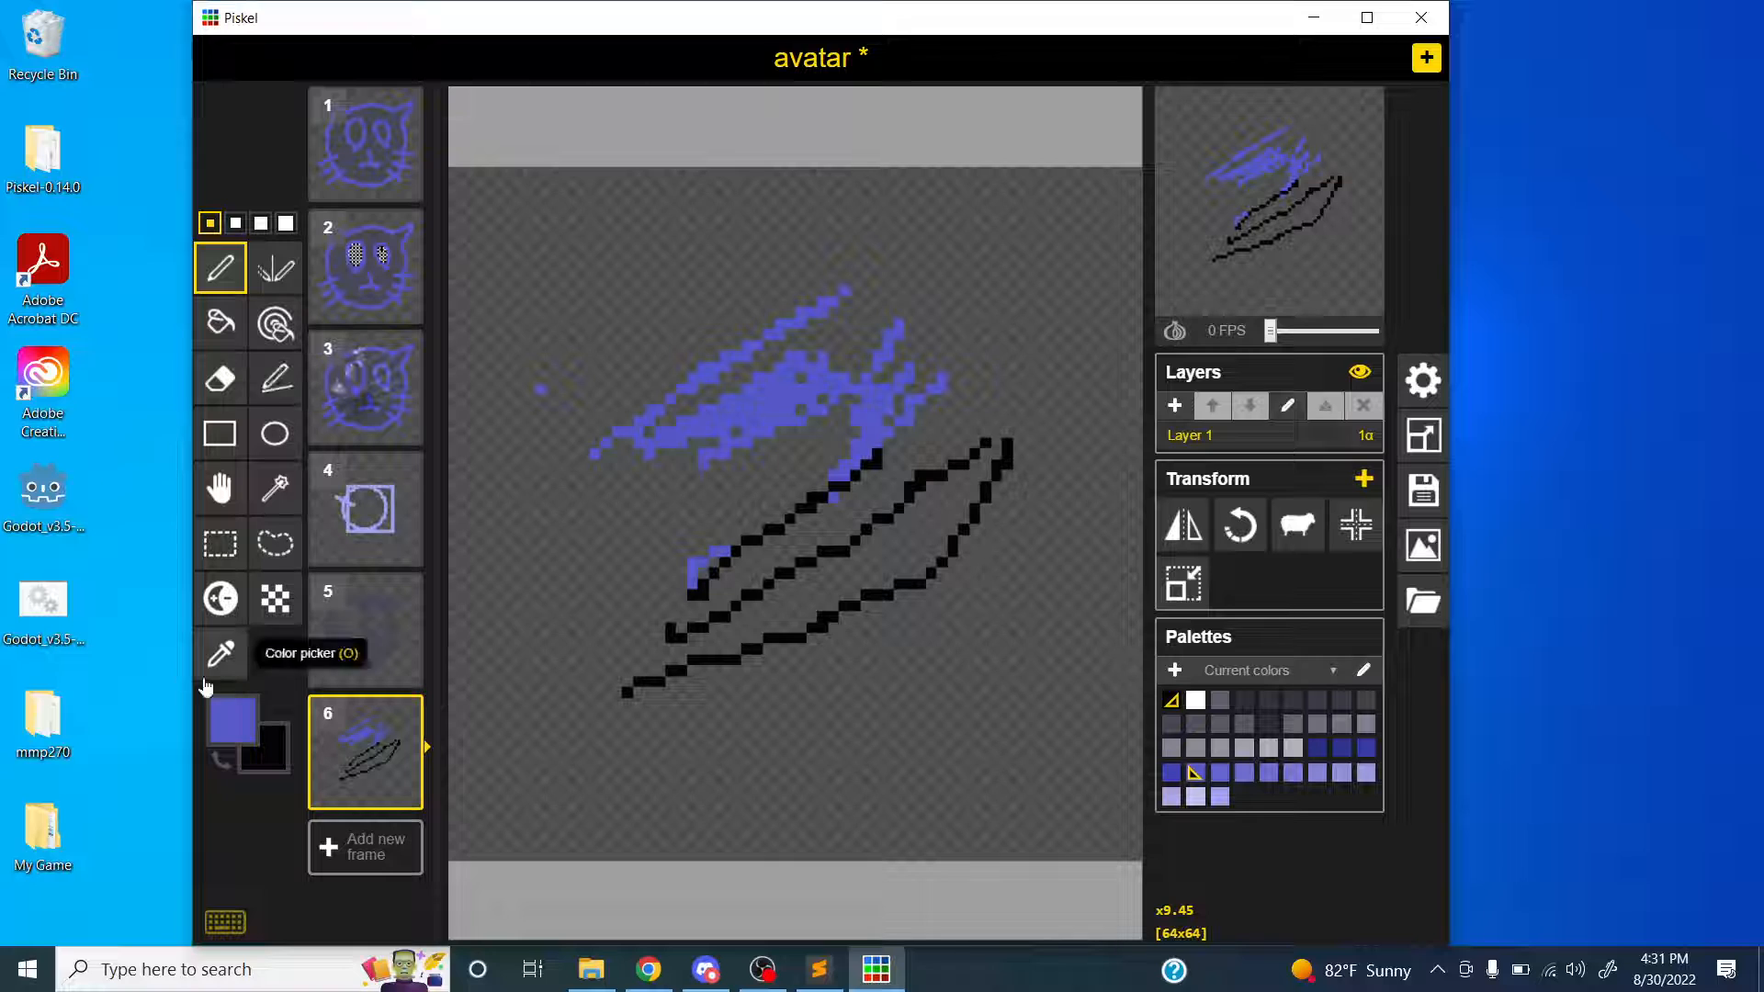
- Swap the primary and secondary colours back and forth, ending with black as primary and purple as secondary
{"action": "left_click", "coordinate": [221, 758]}
{"action": "left_click", "coordinate": [227, 763]}
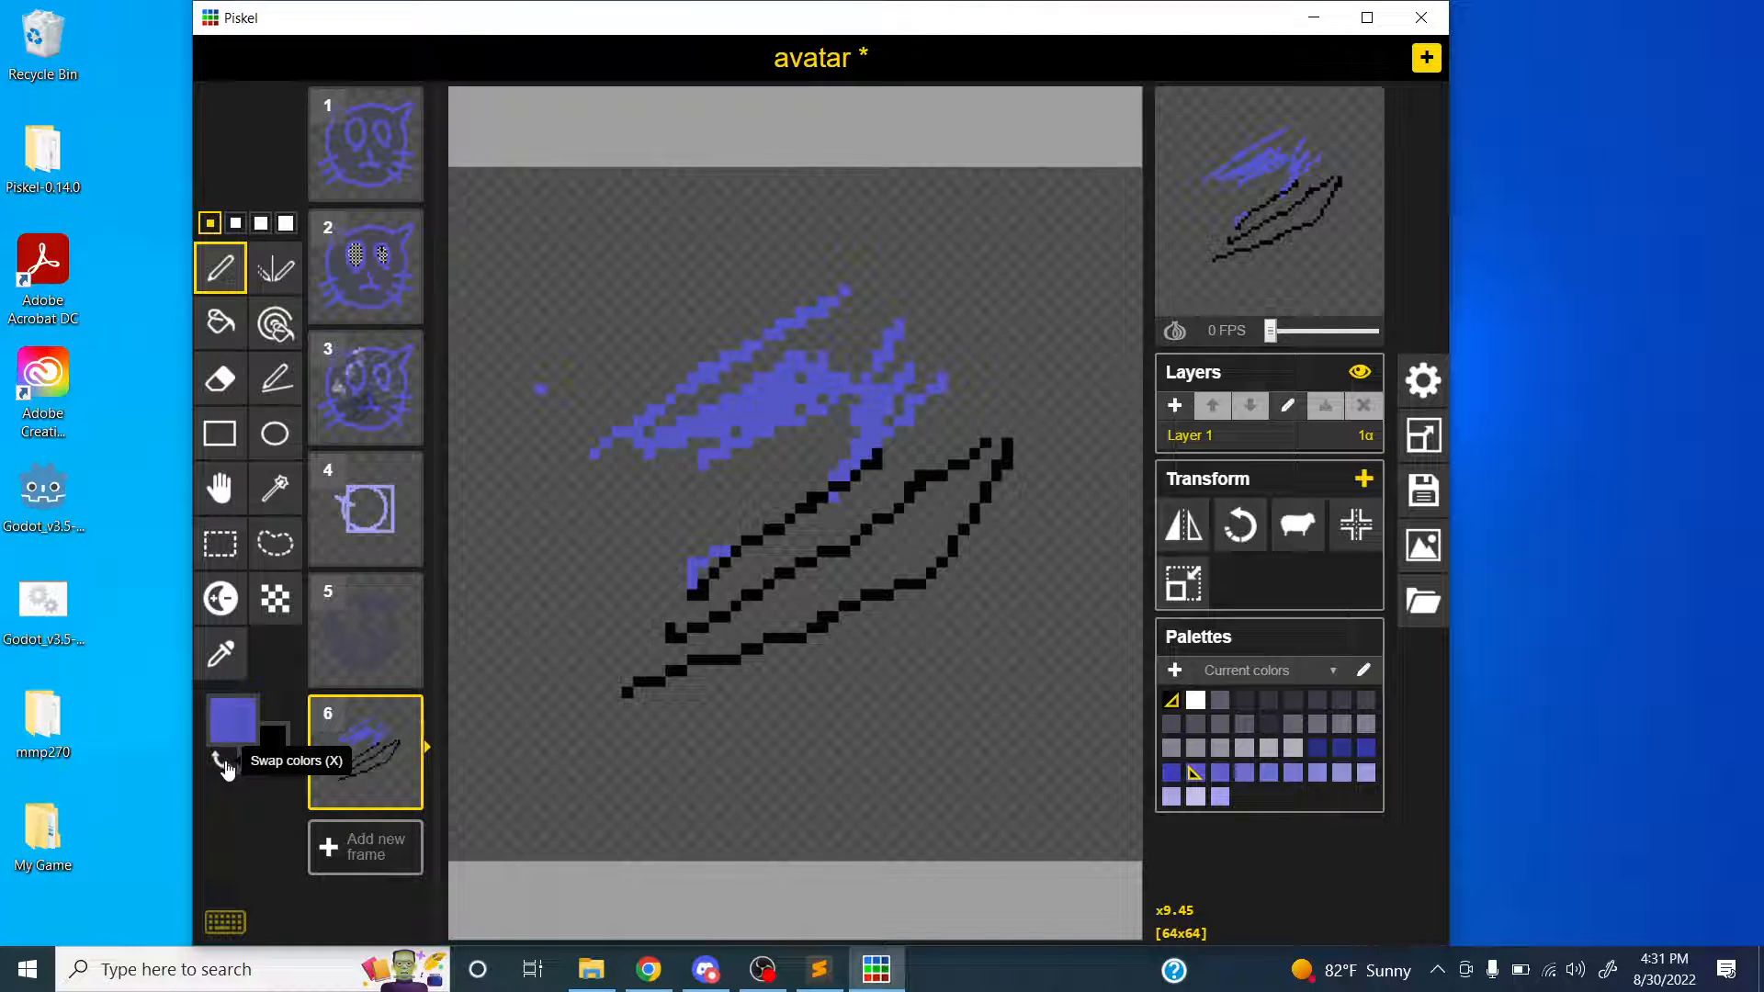
{"action": "left_click", "coordinate": [224, 764]}
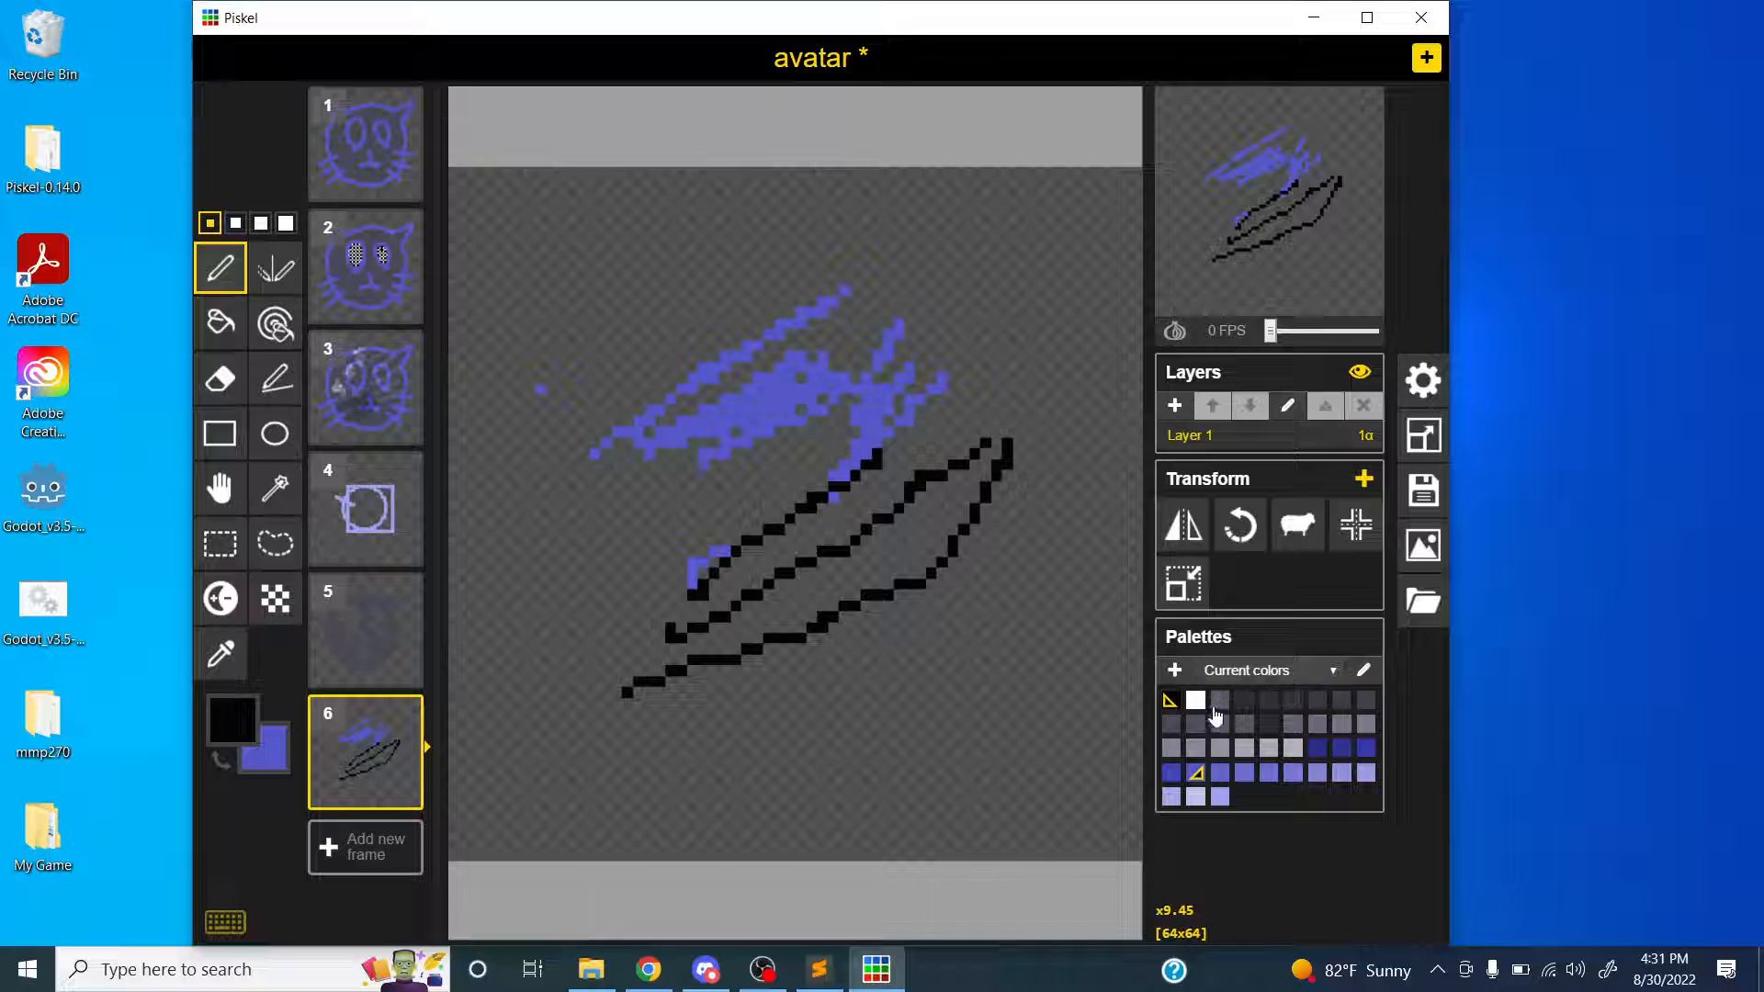
- Scribble short Pen strokes on the sixth frame in black, white and gray, switching between the first palette colours and ending on black
{"action": "left_click", "coordinate": [1195, 700]}
{"action": "key", "text": "1"}
{"action": "mouse_move", "coordinate": [562, 573]}
{"action": "left_mouse_down"}
{"action": "mouse_move", "coordinate": [622, 517]}
{"action": "mouse_move", "coordinate": [625, 612]}
{"action": "mouse_move", "coordinate": [670, 551]}
{"action": "left_mouse_up"}
{"action": "key", "text": "2"}
{"action": "mouse_move", "coordinate": [669, 551]}
{"action": "left_mouse_down"}
{"action": "mouse_move", "coordinate": [634, 638]}
{"action": "mouse_move", "coordinate": [649, 611]}
{"action": "mouse_move", "coordinate": [696, 605]}
{"action": "mouse_move", "coordinate": [700, 627]}
{"action": "mouse_move", "coordinate": [748, 586]}
{"action": "mouse_move", "coordinate": [722, 677]}
{"action": "mouse_move", "coordinate": [801, 654]}
{"action": "mouse_move", "coordinate": [762, 678]}
{"action": "mouse_move", "coordinate": [826, 620]}
{"action": "mouse_move", "coordinate": [805, 689]}
{"action": "left_mouse_up"}
{"action": "key", "text": "3"}
{"action": "key", "text": "4"}
{"action": "key", "text": "5"}
{"action": "key", "text": "1"}
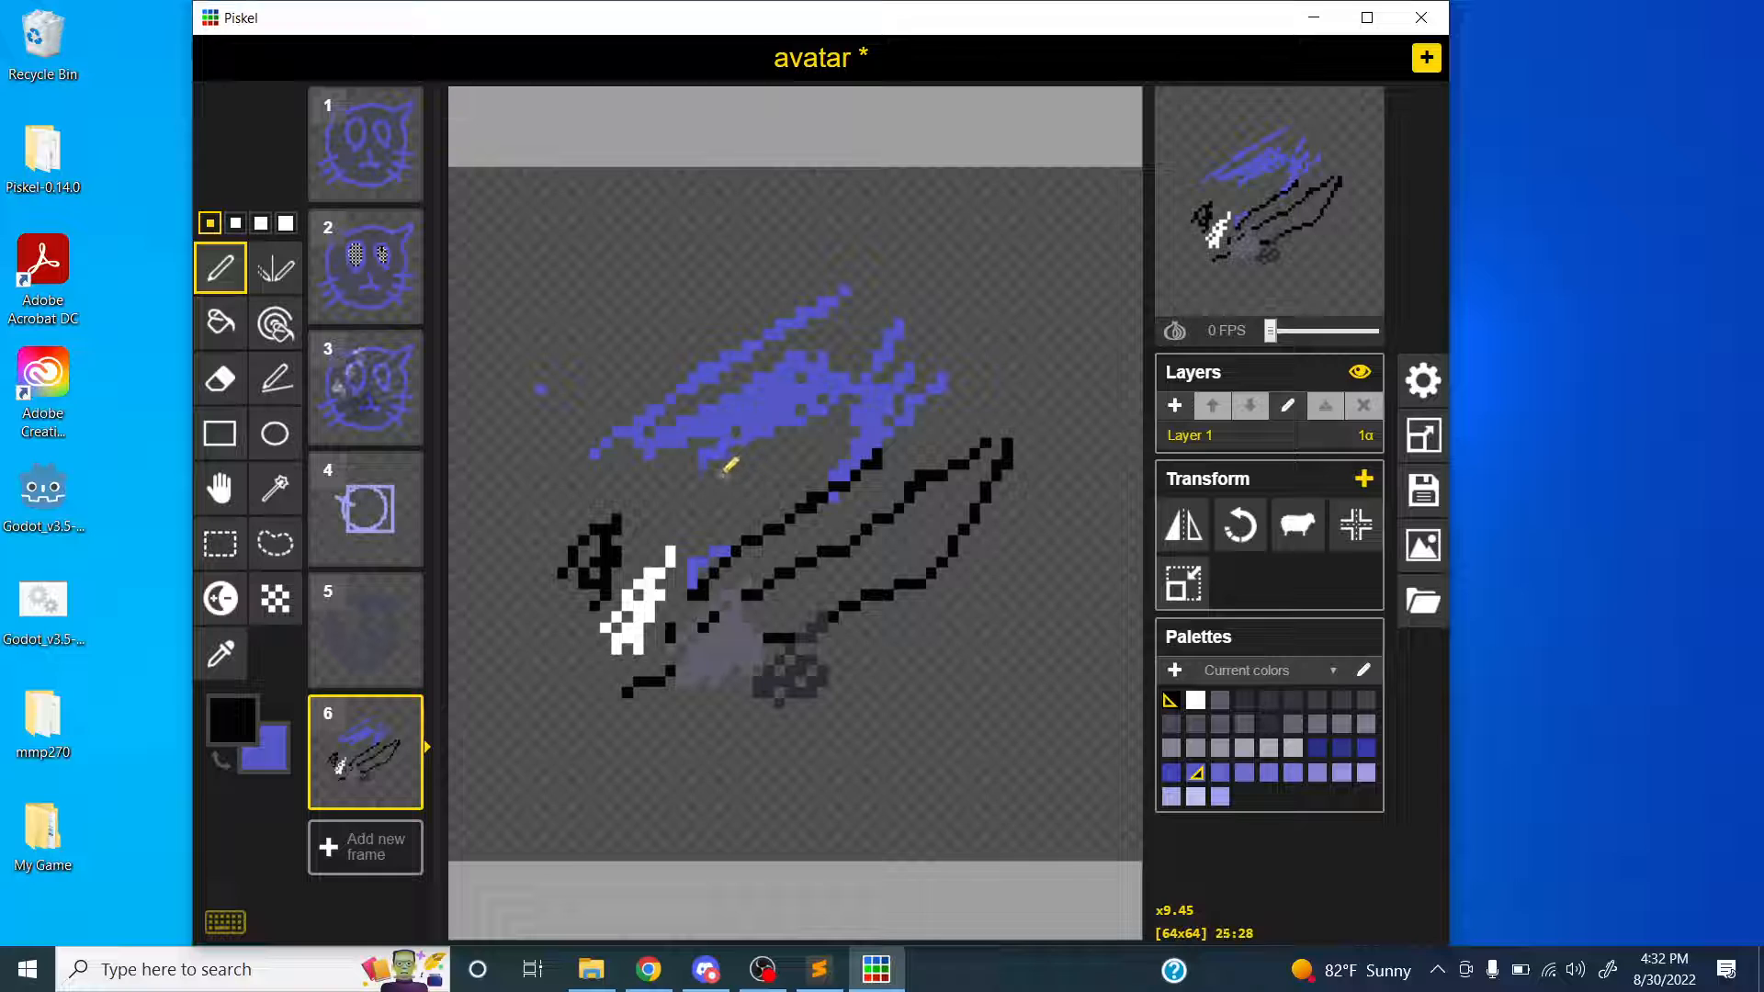
- Delete the sixth, fifth, fourth and third frames, keeping only the first two cat frames
{"action": "mouse_move", "coordinate": [319, 665]}
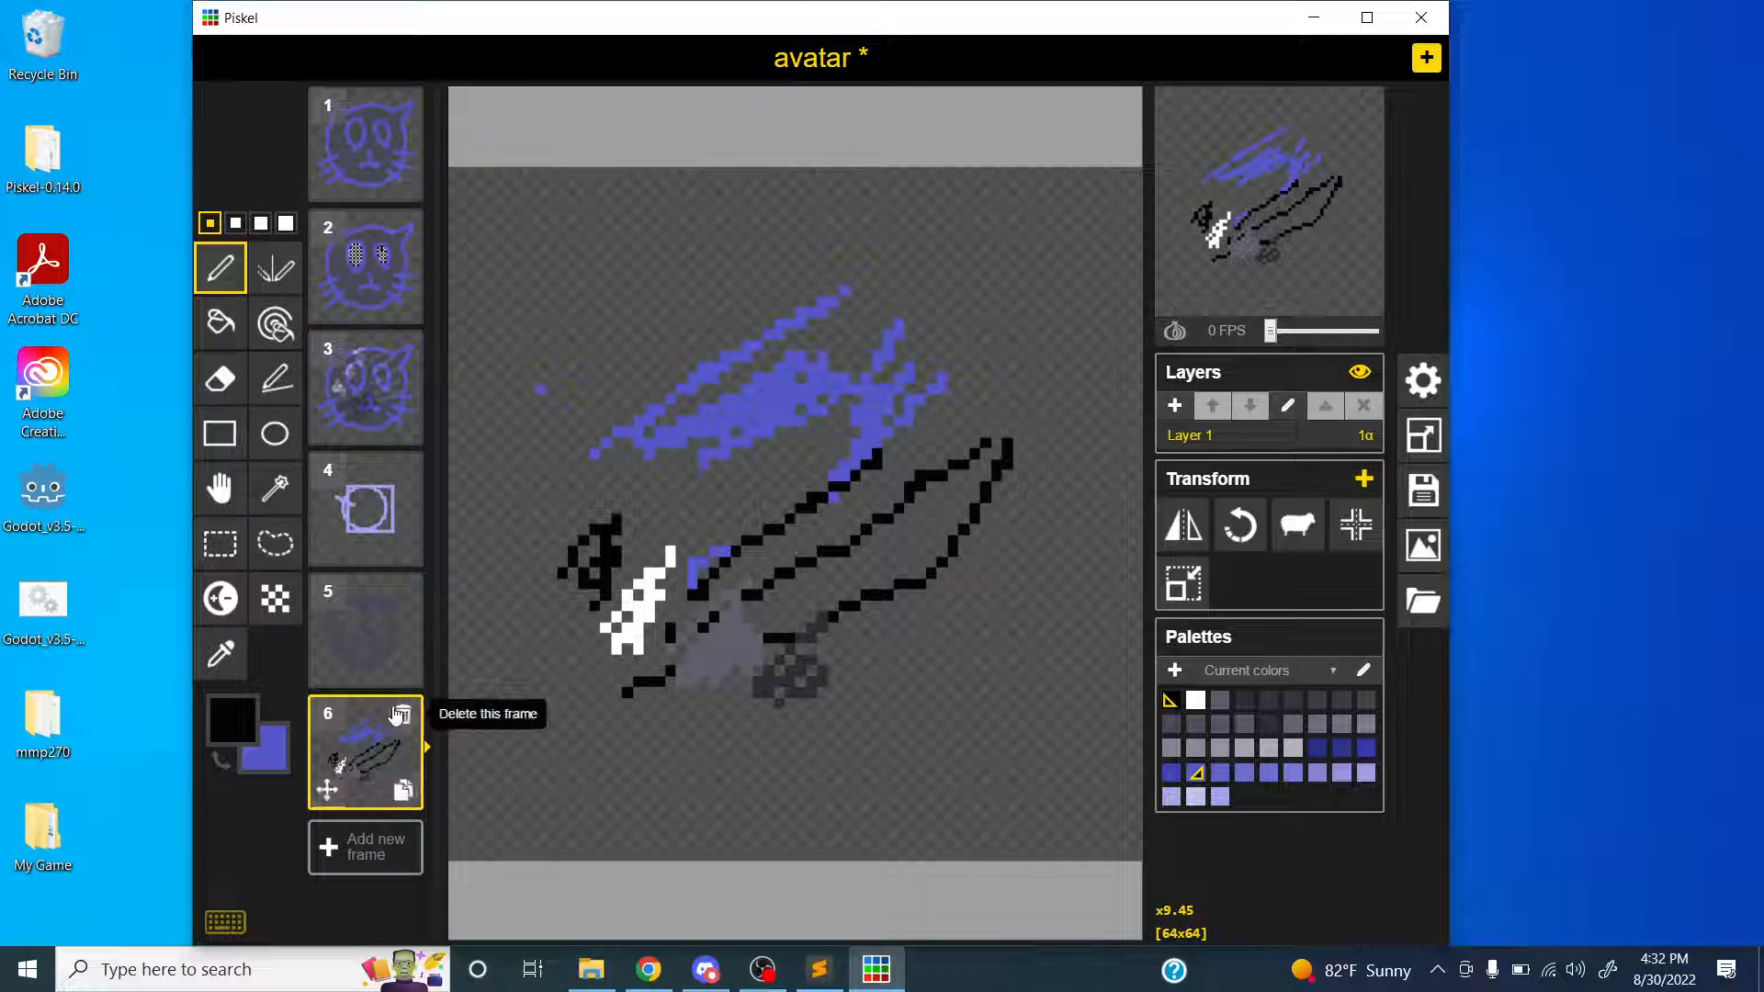
{"action": "left_click", "coordinate": [397, 715]}
{"action": "left_click", "coordinate": [401, 592]}
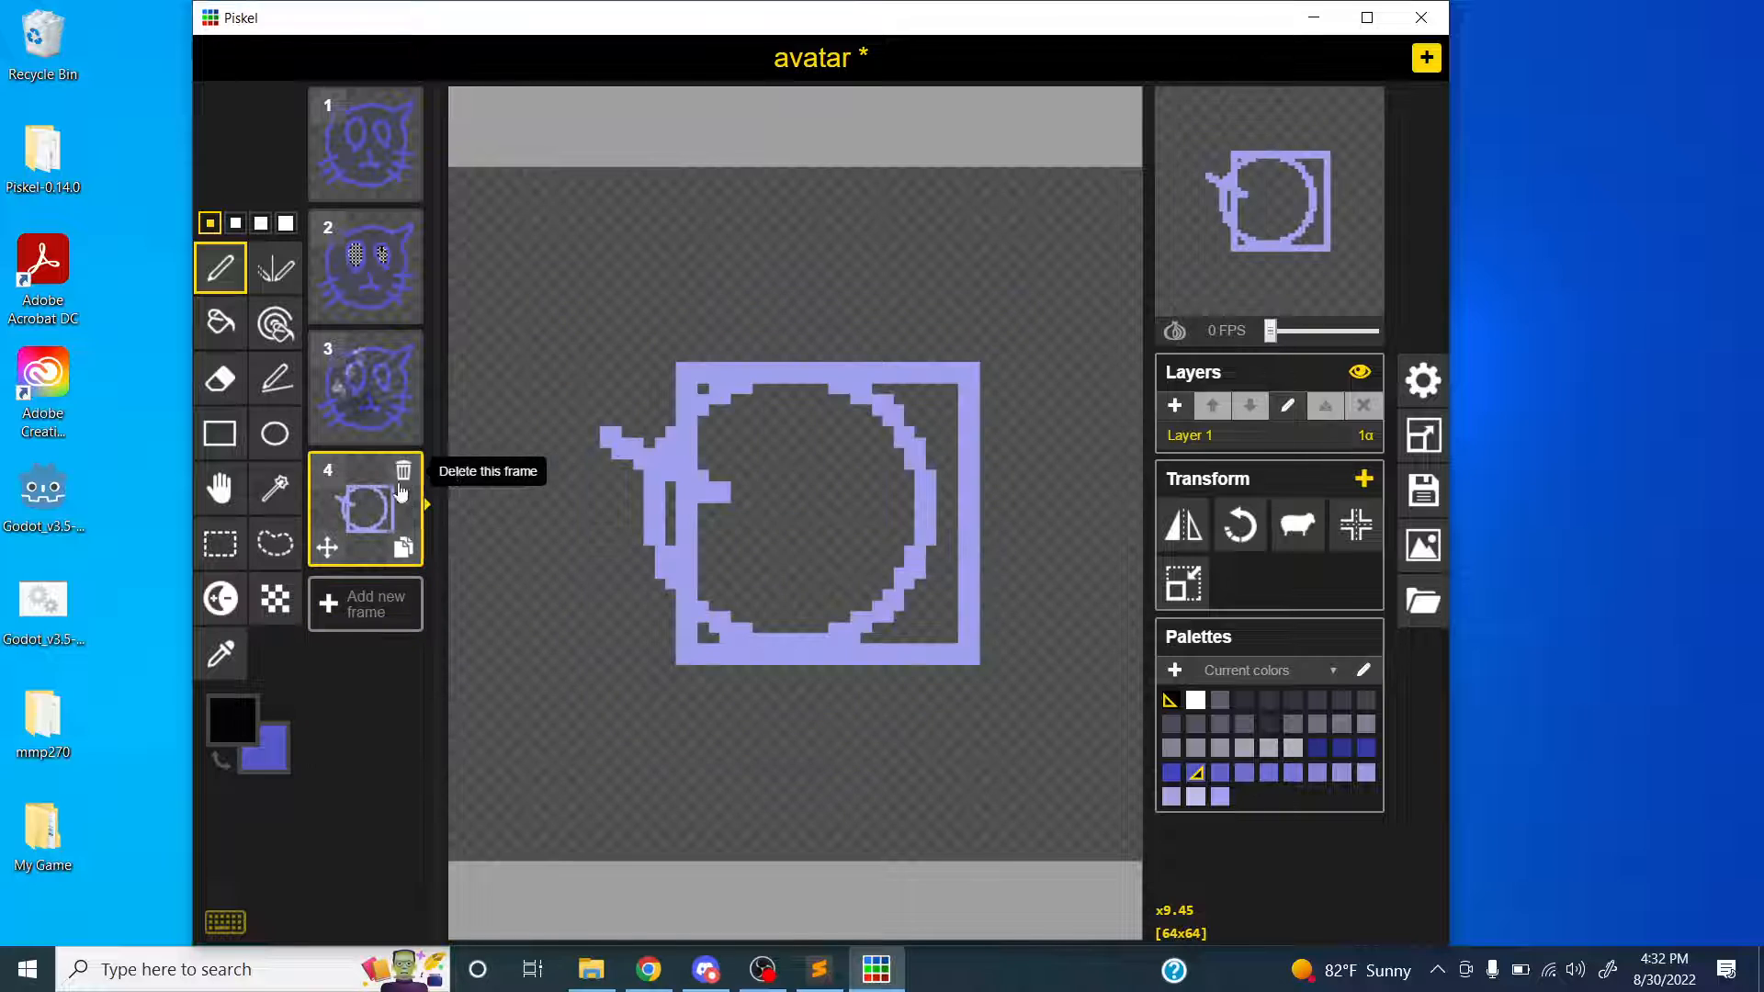
{"action": "left_click", "coordinate": [401, 487]}
{"action": "left_click", "coordinate": [401, 351]}
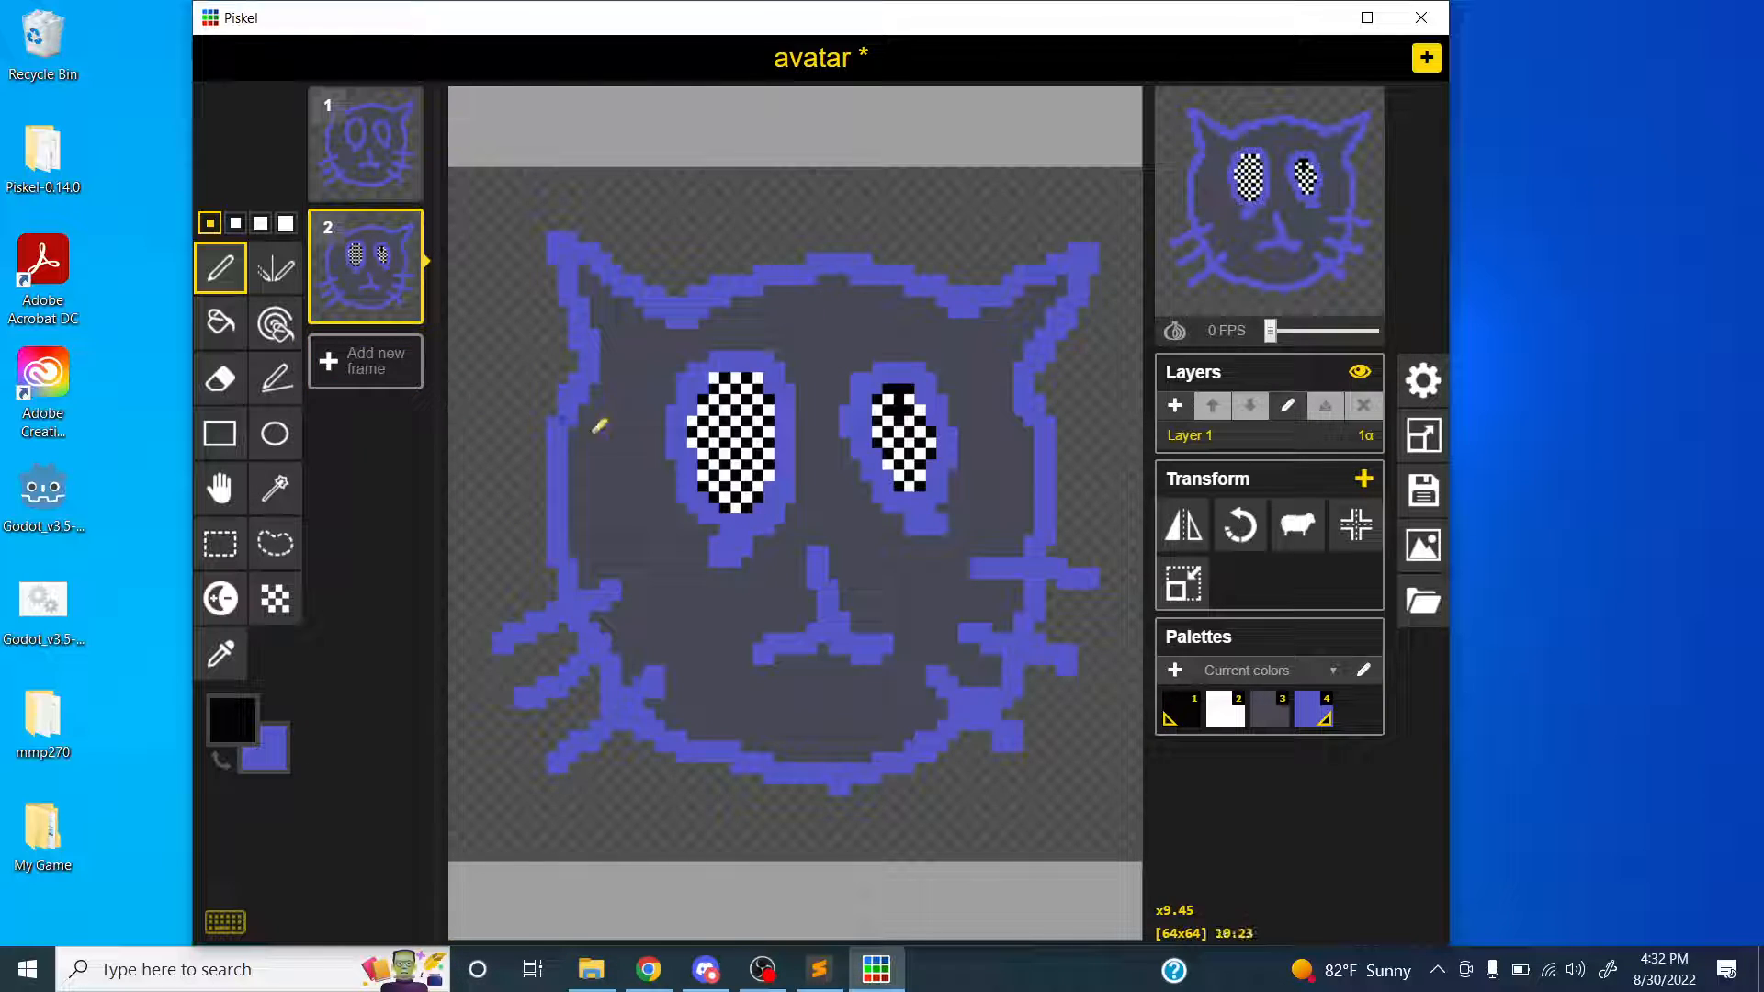
- Flip the cat in the second frame back and forth, and rotate it through a full turn in quarter-turn increments
{"action": "left_click", "coordinate": [1193, 530], "text": "alt"}
{"action": "left_click", "coordinate": [1194, 530], "text": "alt"}
{"action": "left_click", "coordinate": [1193, 530], "text": "alt"}
{"action": "left_click", "coordinate": [1187, 530], "text": "alt"}
{"action": "left_click", "coordinate": [1240, 530]}
{"action": "left_click", "coordinate": [1240, 530]}
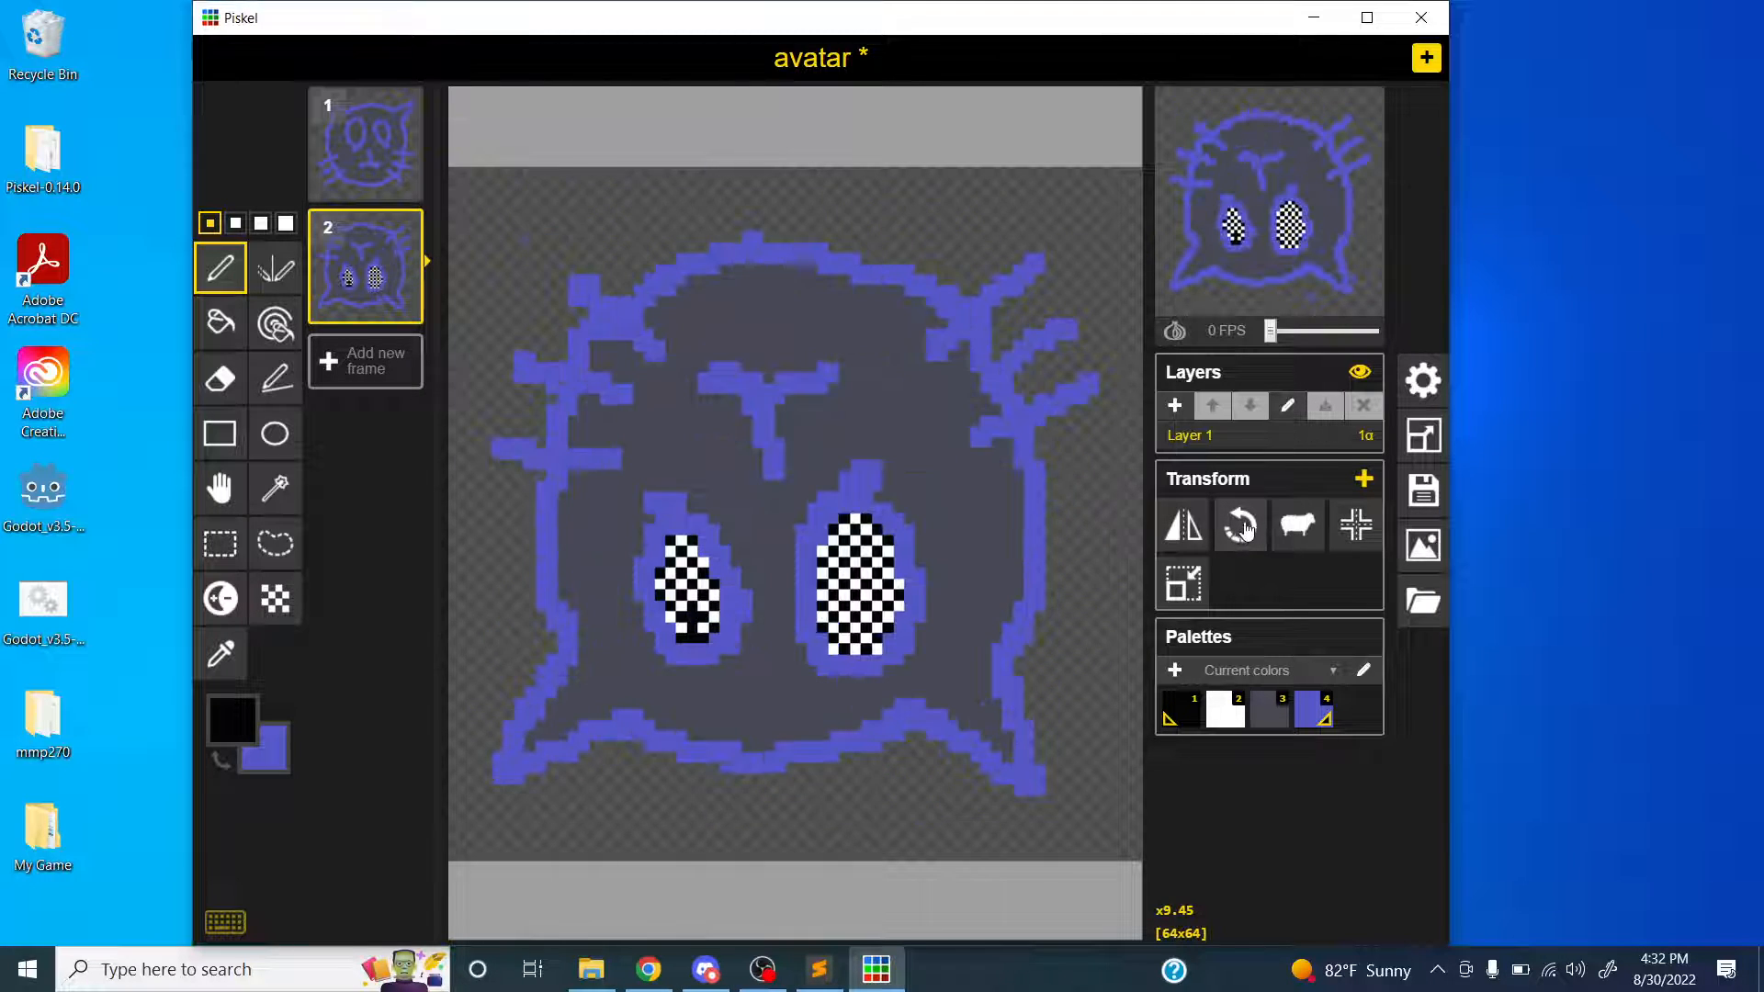
{"action": "left_click", "coordinate": [1241, 530]}
{"action": "left_click", "coordinate": [1240, 530]}
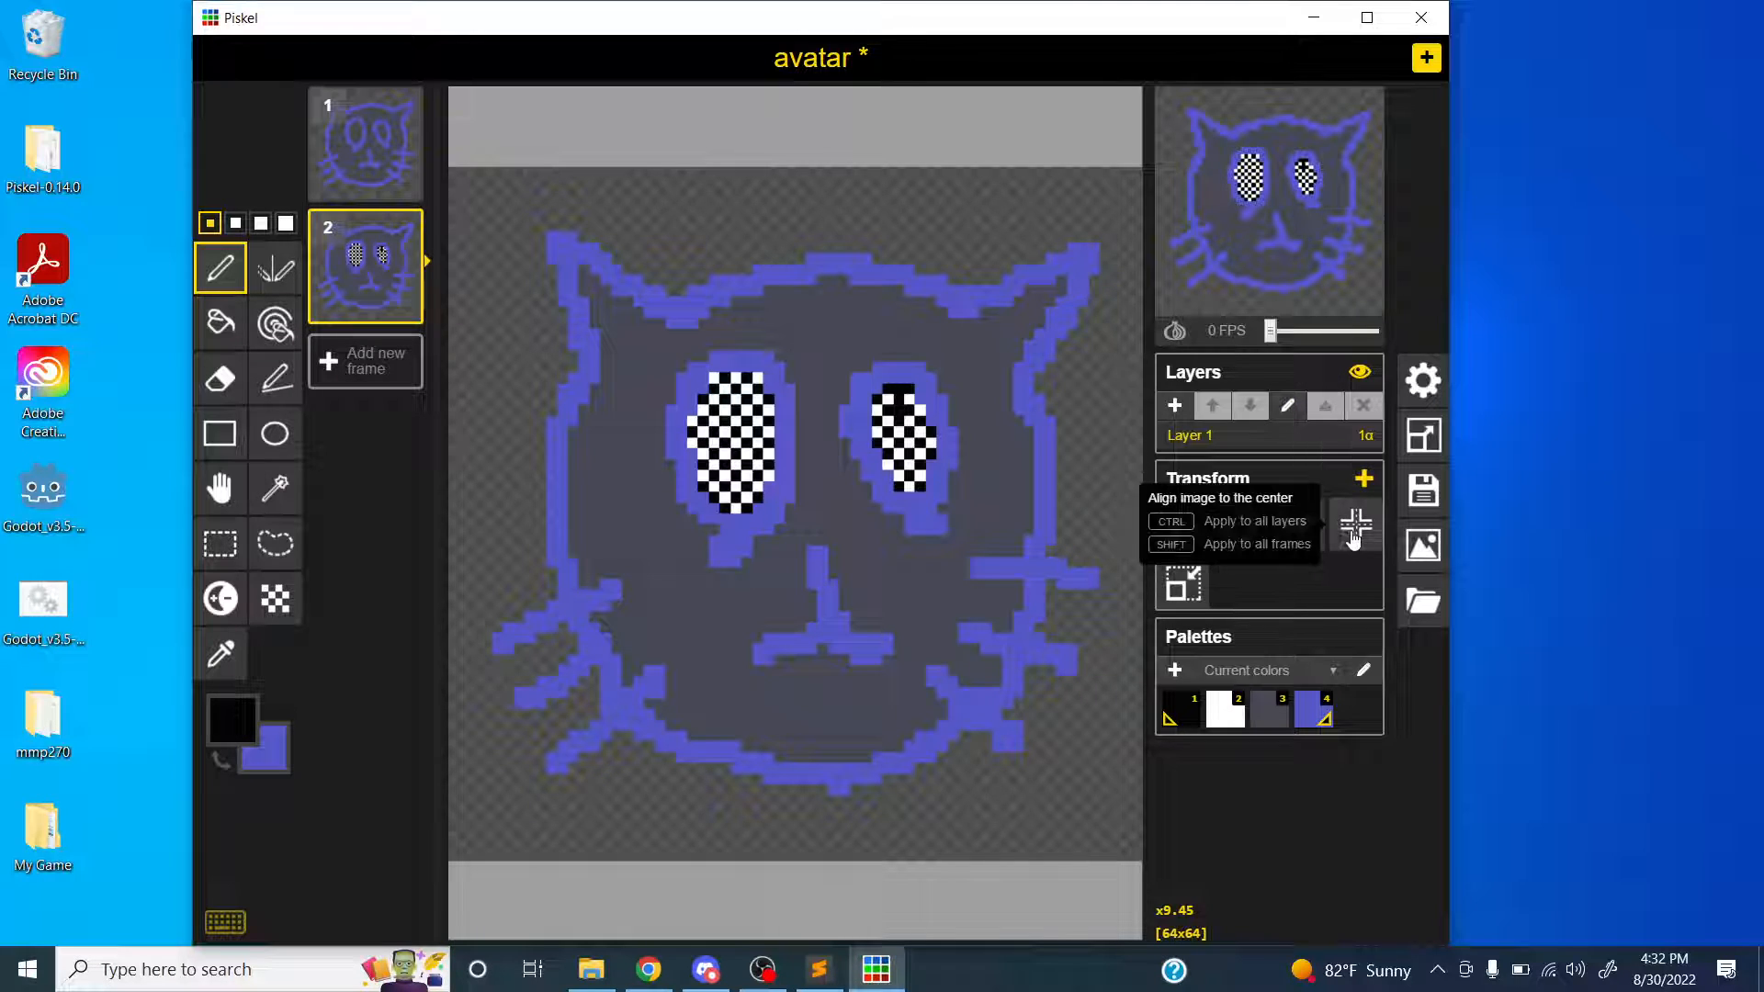
- Try cropping the sprite to fit its content, and undo the crop
{"action": "left_click", "coordinate": [1204, 596]}
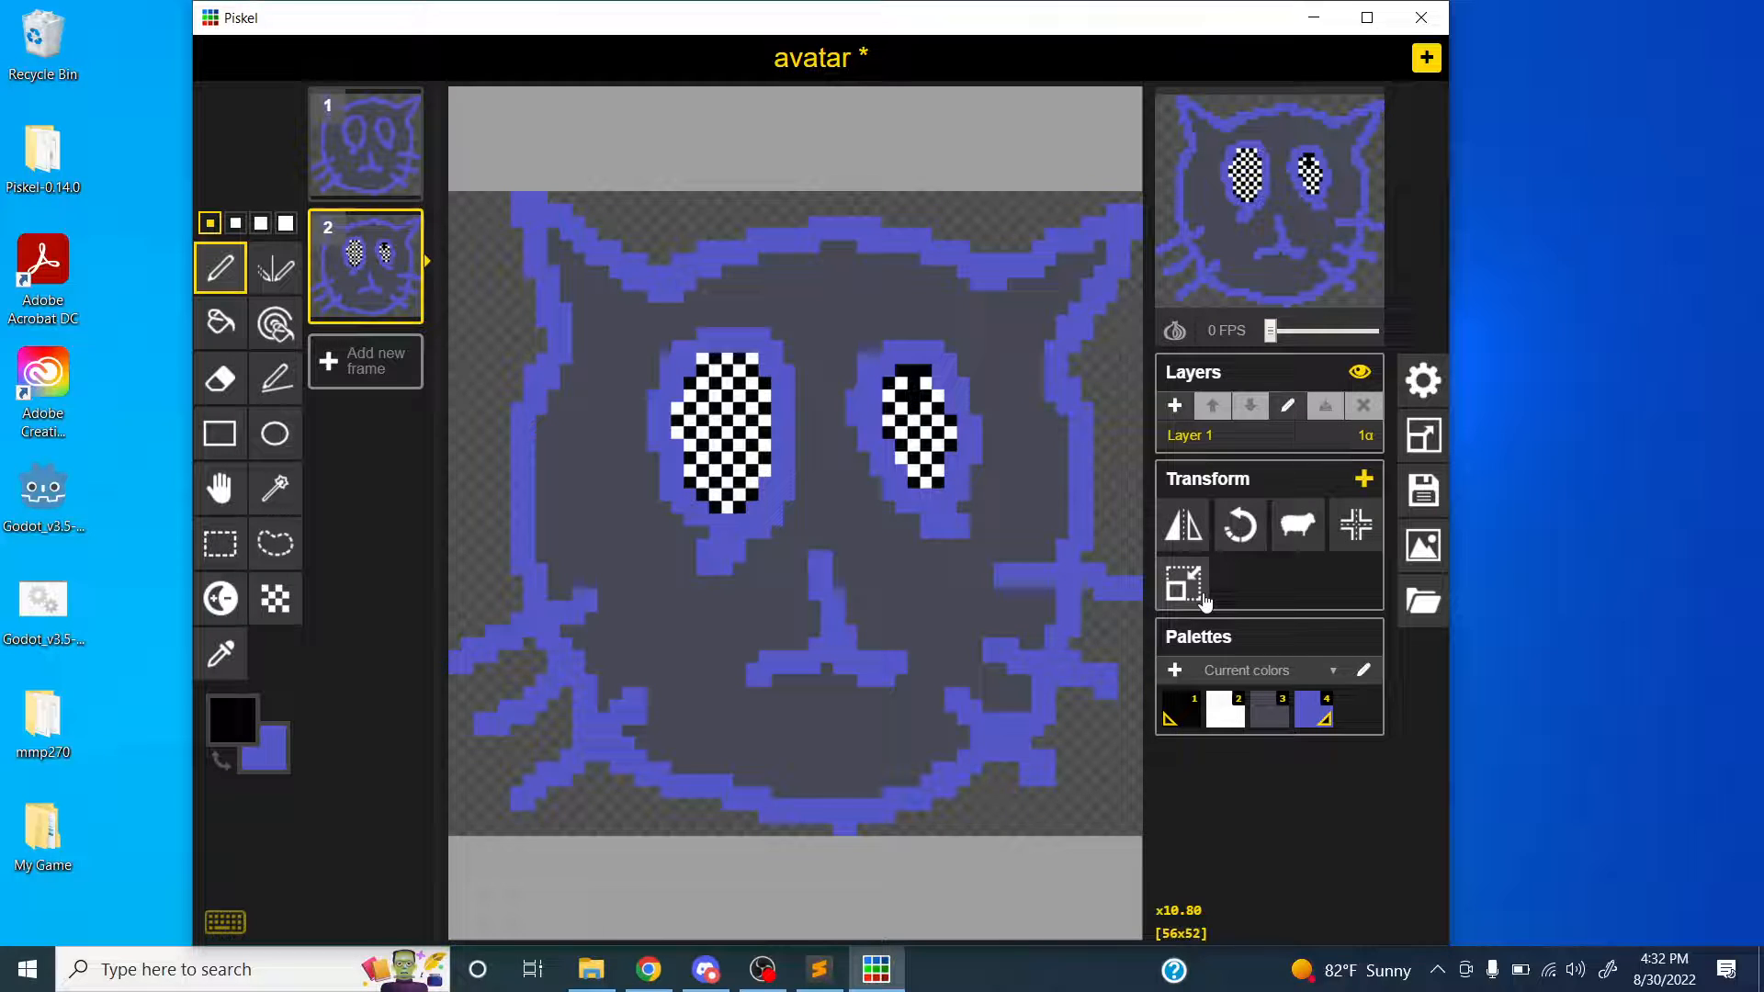
{"action": "key", "text": "ctrl+z"}
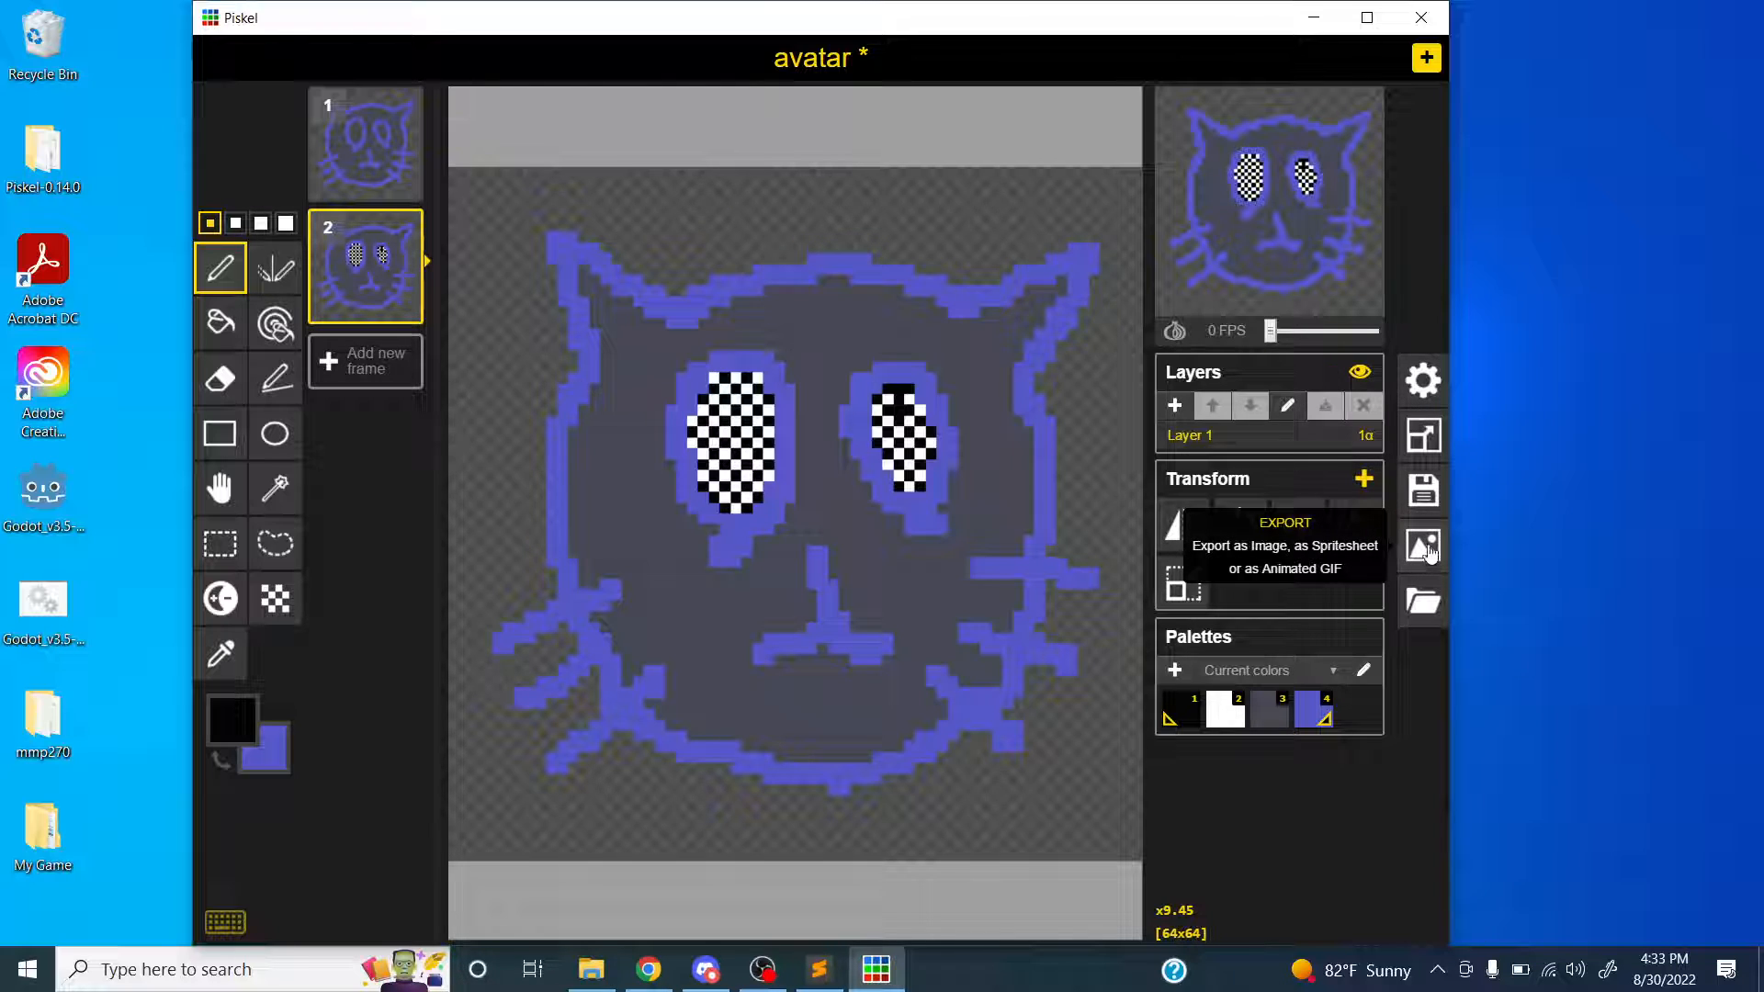
- Examine the export options for scale, animated GIF, PNG spritesheet, ZIP archive and the other formats
{"action": "left_click", "coordinate": [1430, 547]}
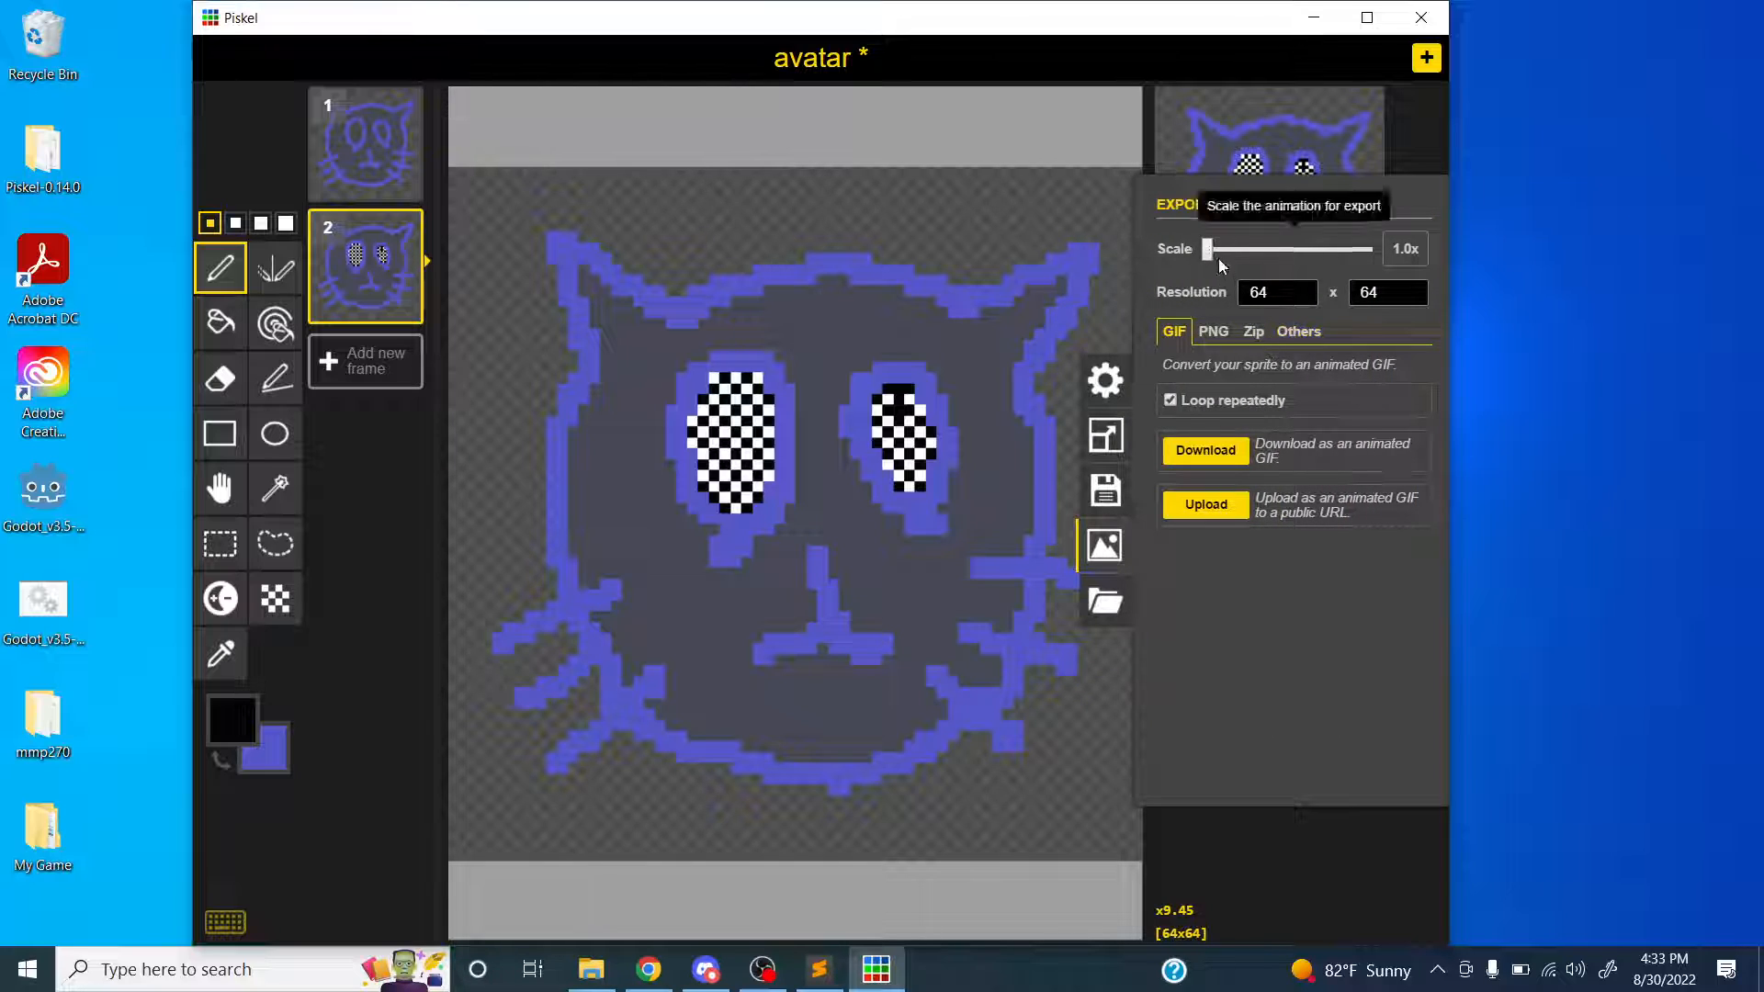
{"action": "mouse_move", "coordinate": [1209, 252]}
{"action": "left_mouse_down"}
{"action": "mouse_move", "coordinate": [1293, 259]}
{"action": "mouse_move", "coordinate": [1207, 264]}
{"action": "left_mouse_up"}
{"action": "mouse_move", "coordinate": [1207, 250]}
{"action": "left_mouse_down"}
{"action": "mouse_move", "coordinate": [1239, 249]}
{"action": "mouse_move", "coordinate": [1189, 259]}
{"action": "left_mouse_up"}
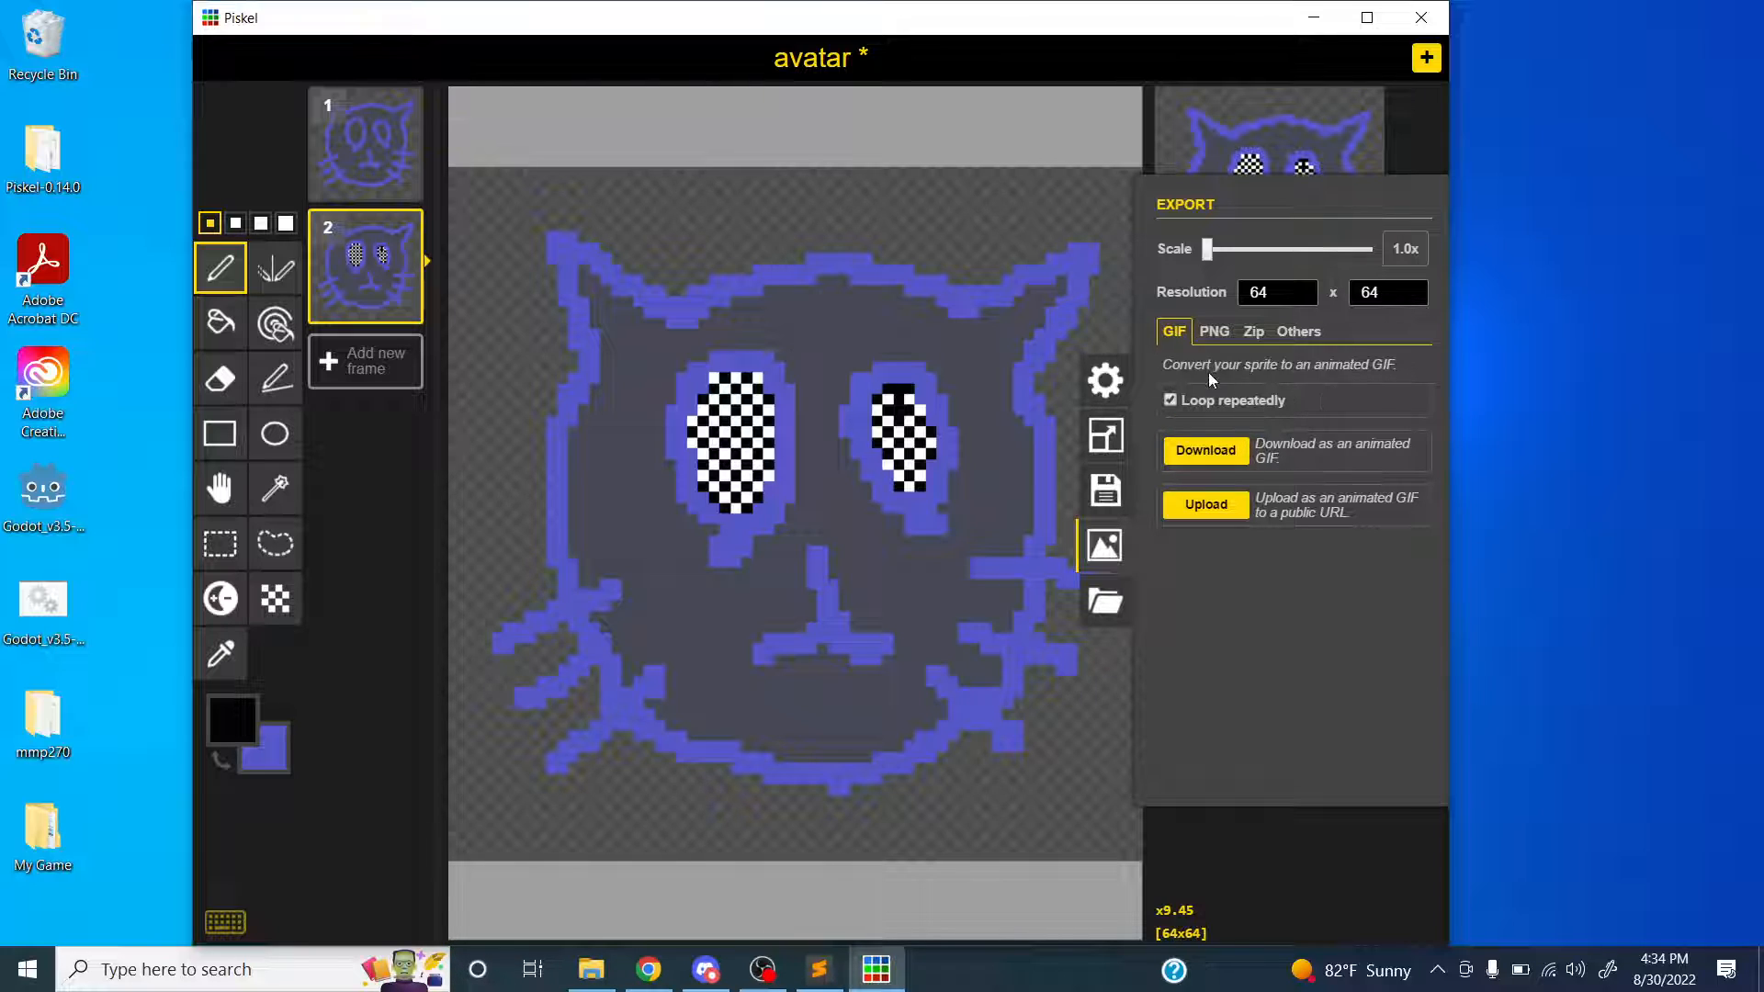
{"action": "left_click", "coordinate": [1214, 333]}
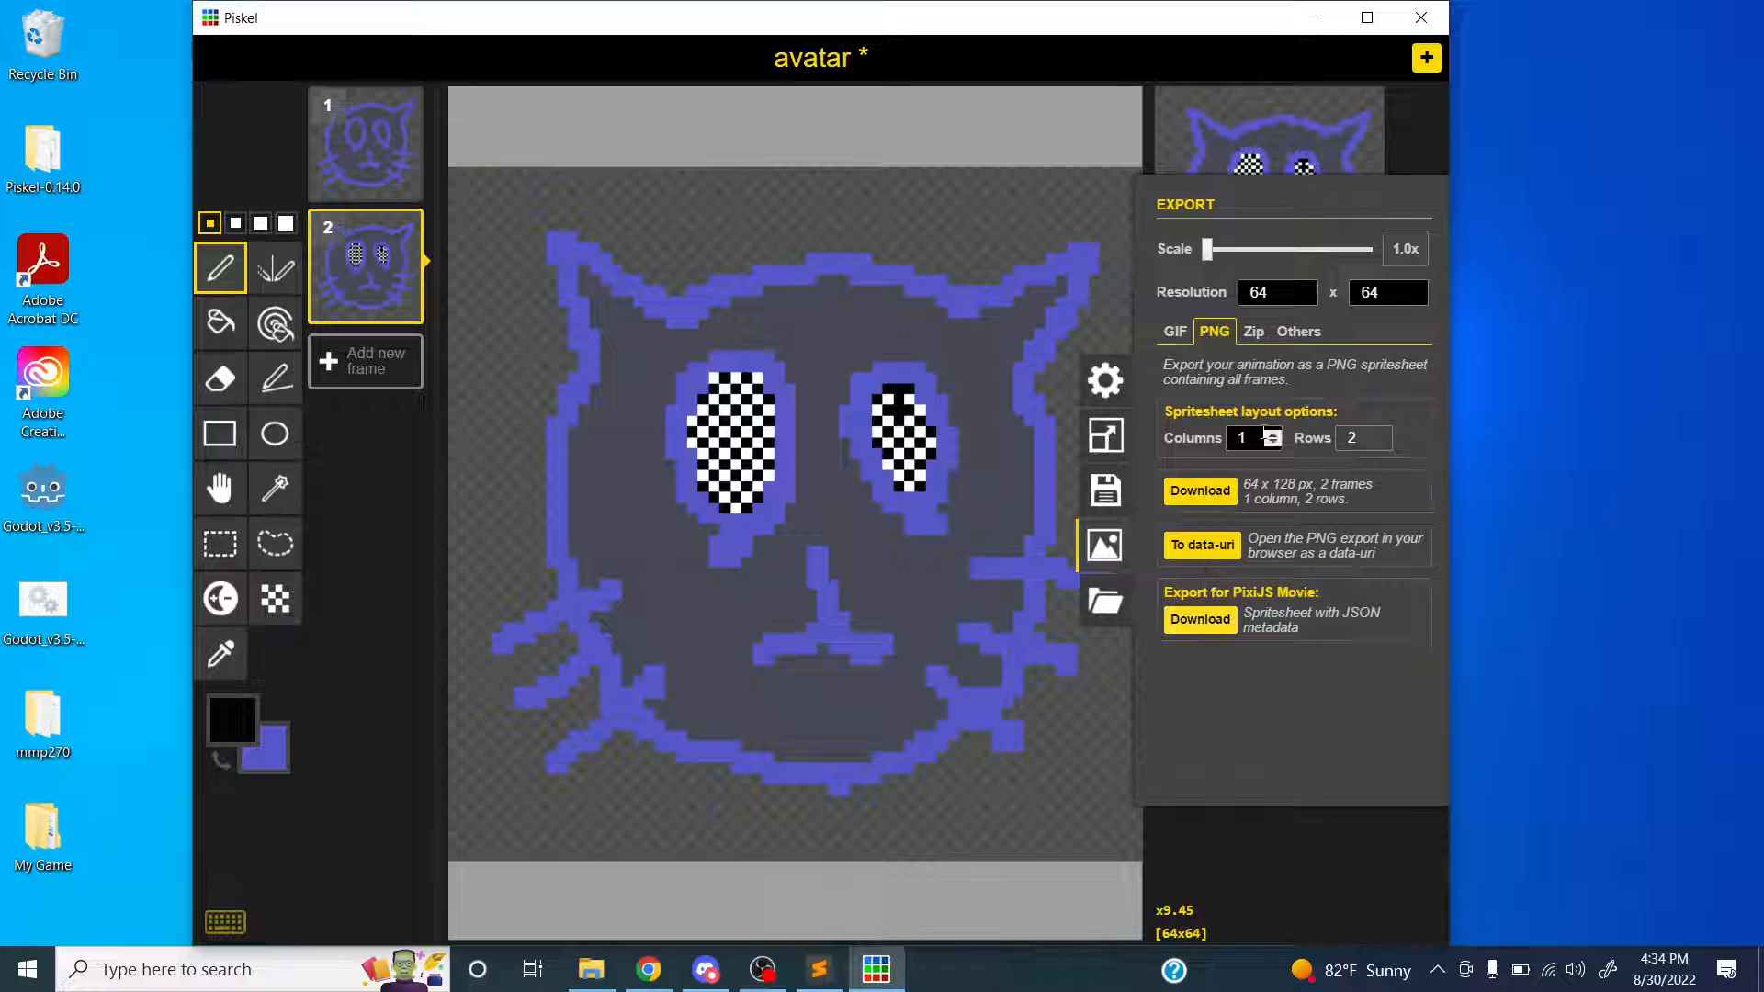
{"action": "left_click", "coordinate": [1253, 332]}
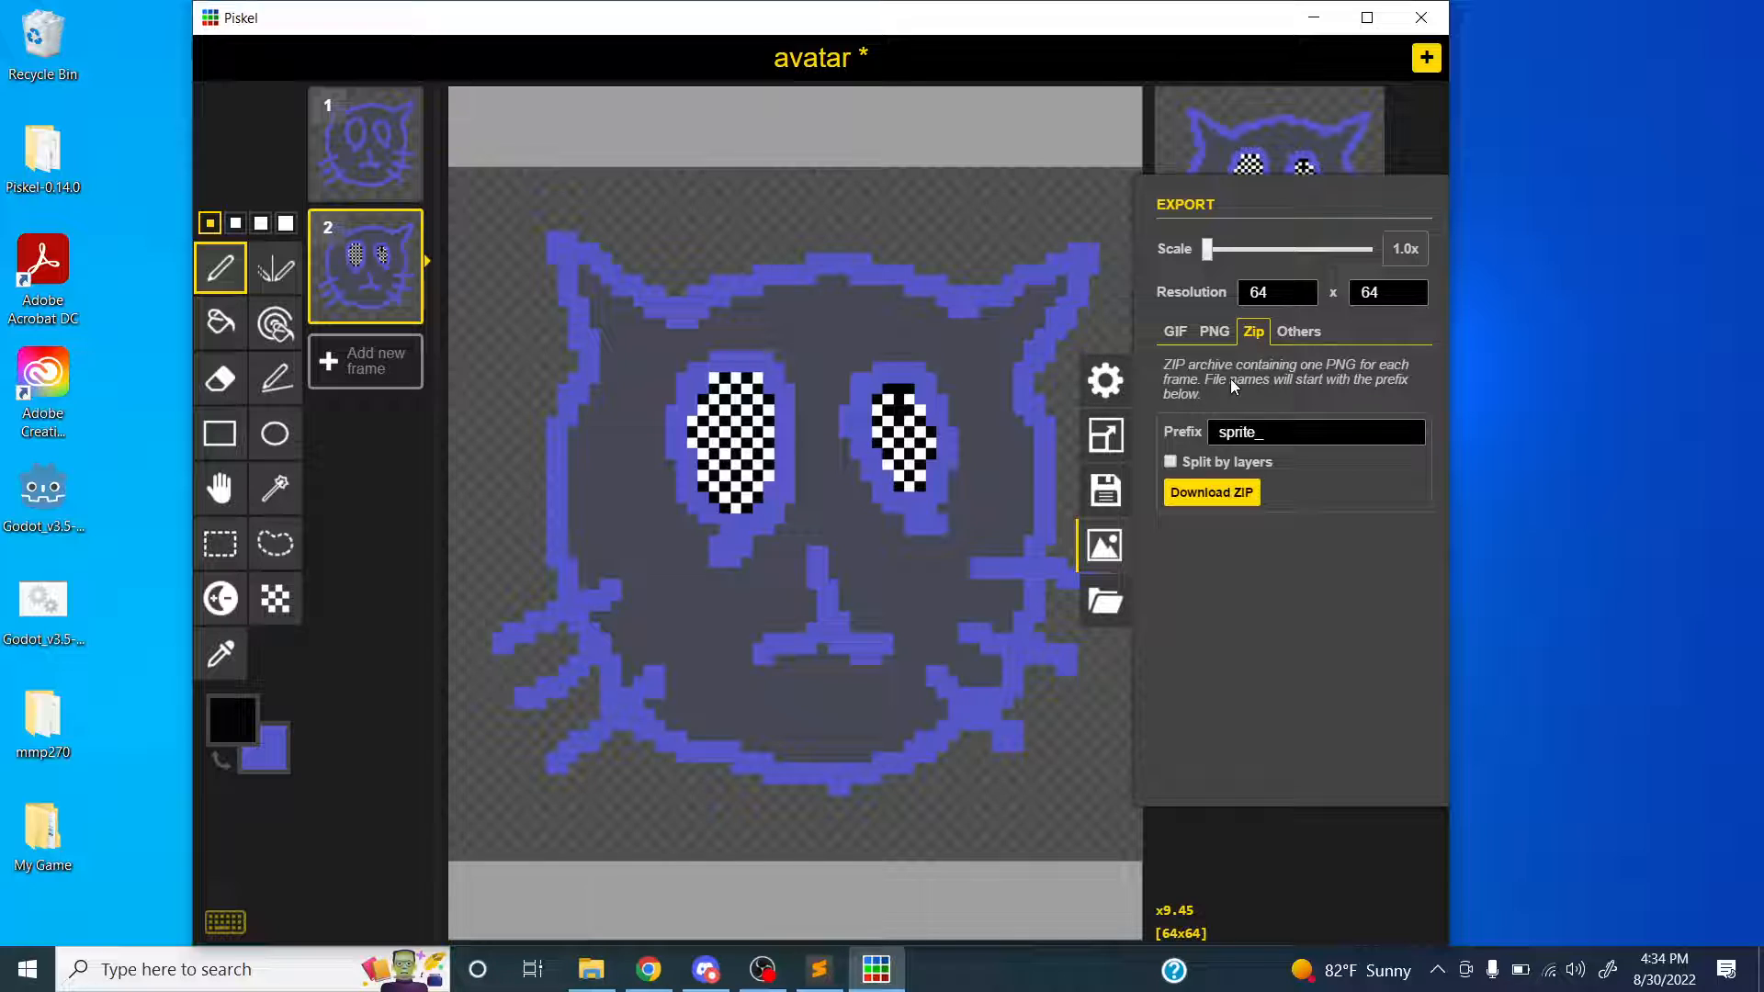
{"action": "left_click", "coordinate": [1288, 338]}
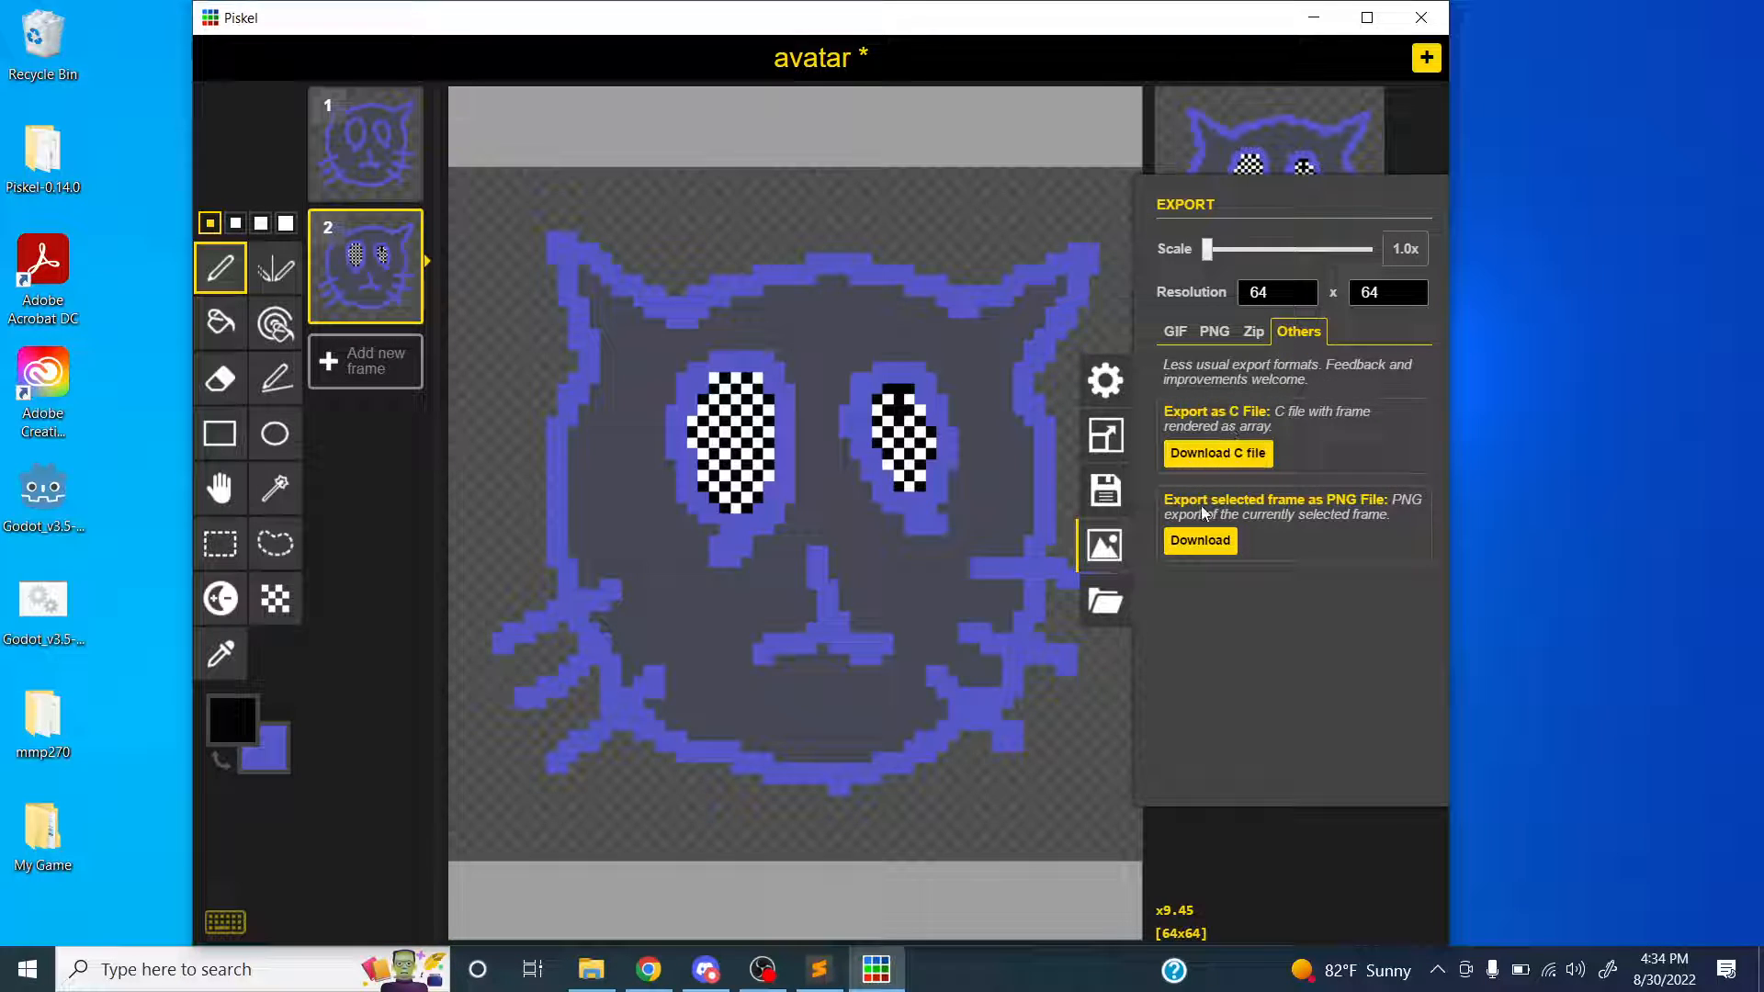
{"action": "left_click", "coordinate": [1229, 336]}
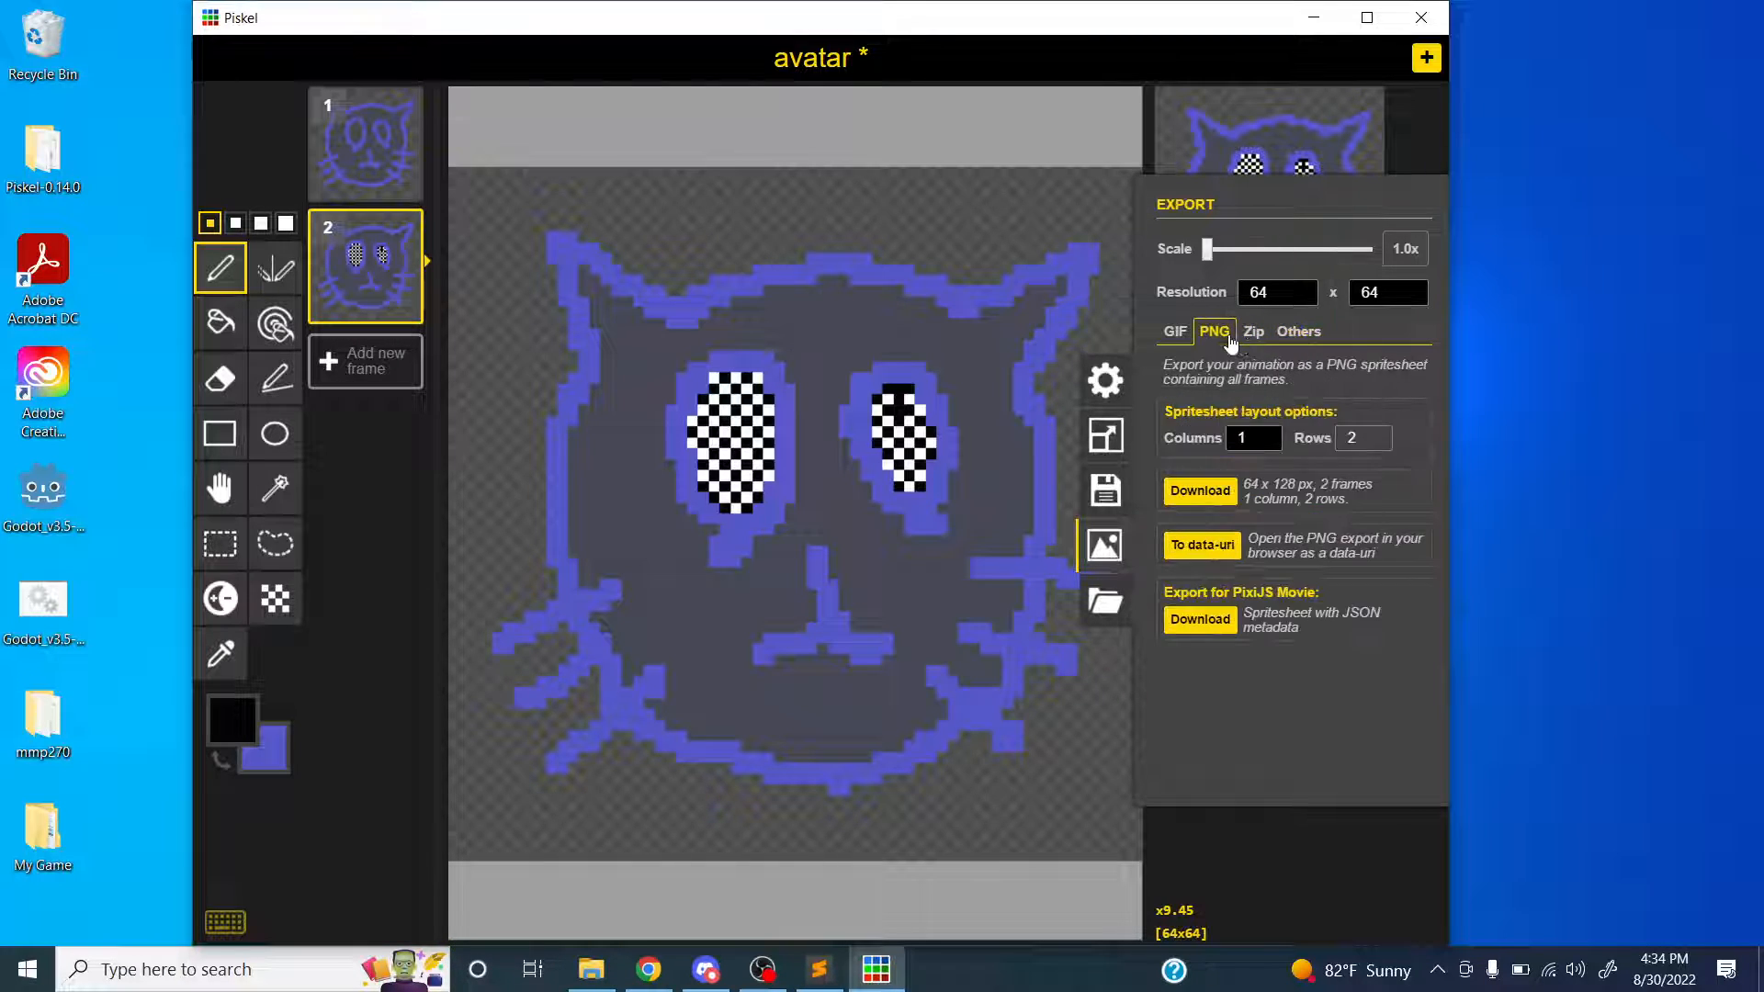
- Export the selected second frame as the PNG image avatar-2 in the Art folder of My Game on the desktop
{"action": "left_click", "coordinate": [1296, 335]}
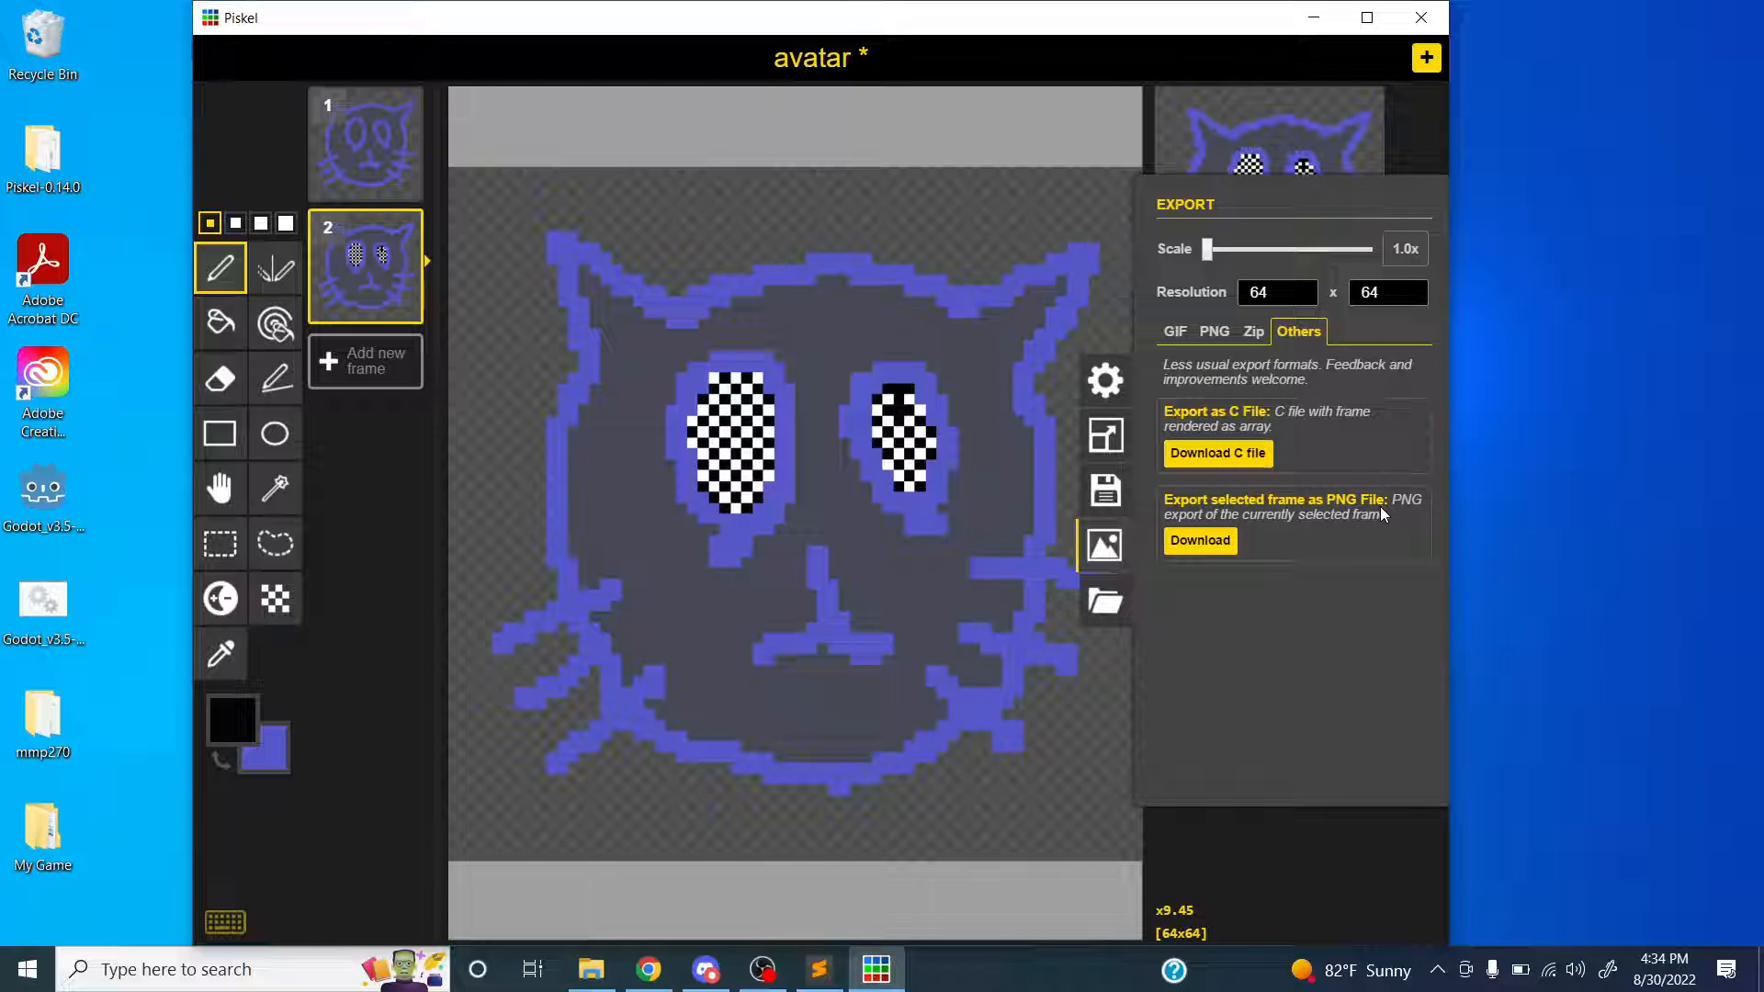
{"action": "left_click", "coordinate": [1204, 543]}
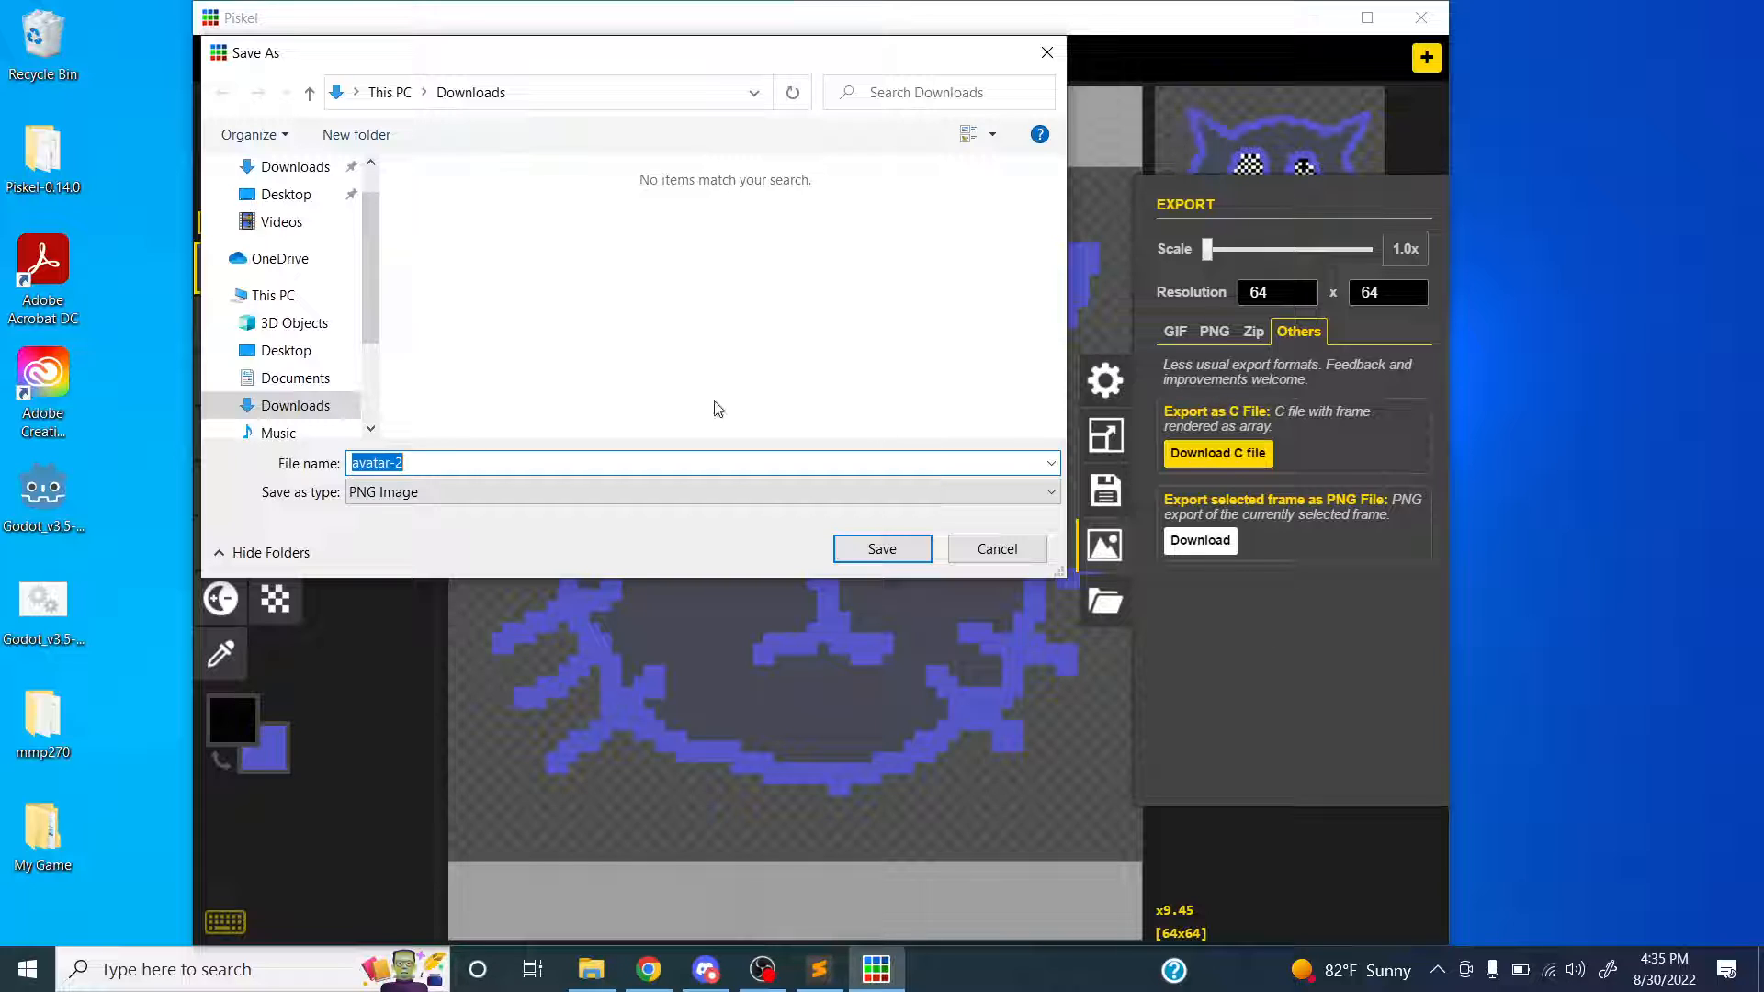
{"action": "left_click_drag", "start_coordinate": [464, 57], "coordinate": [514, 100]}
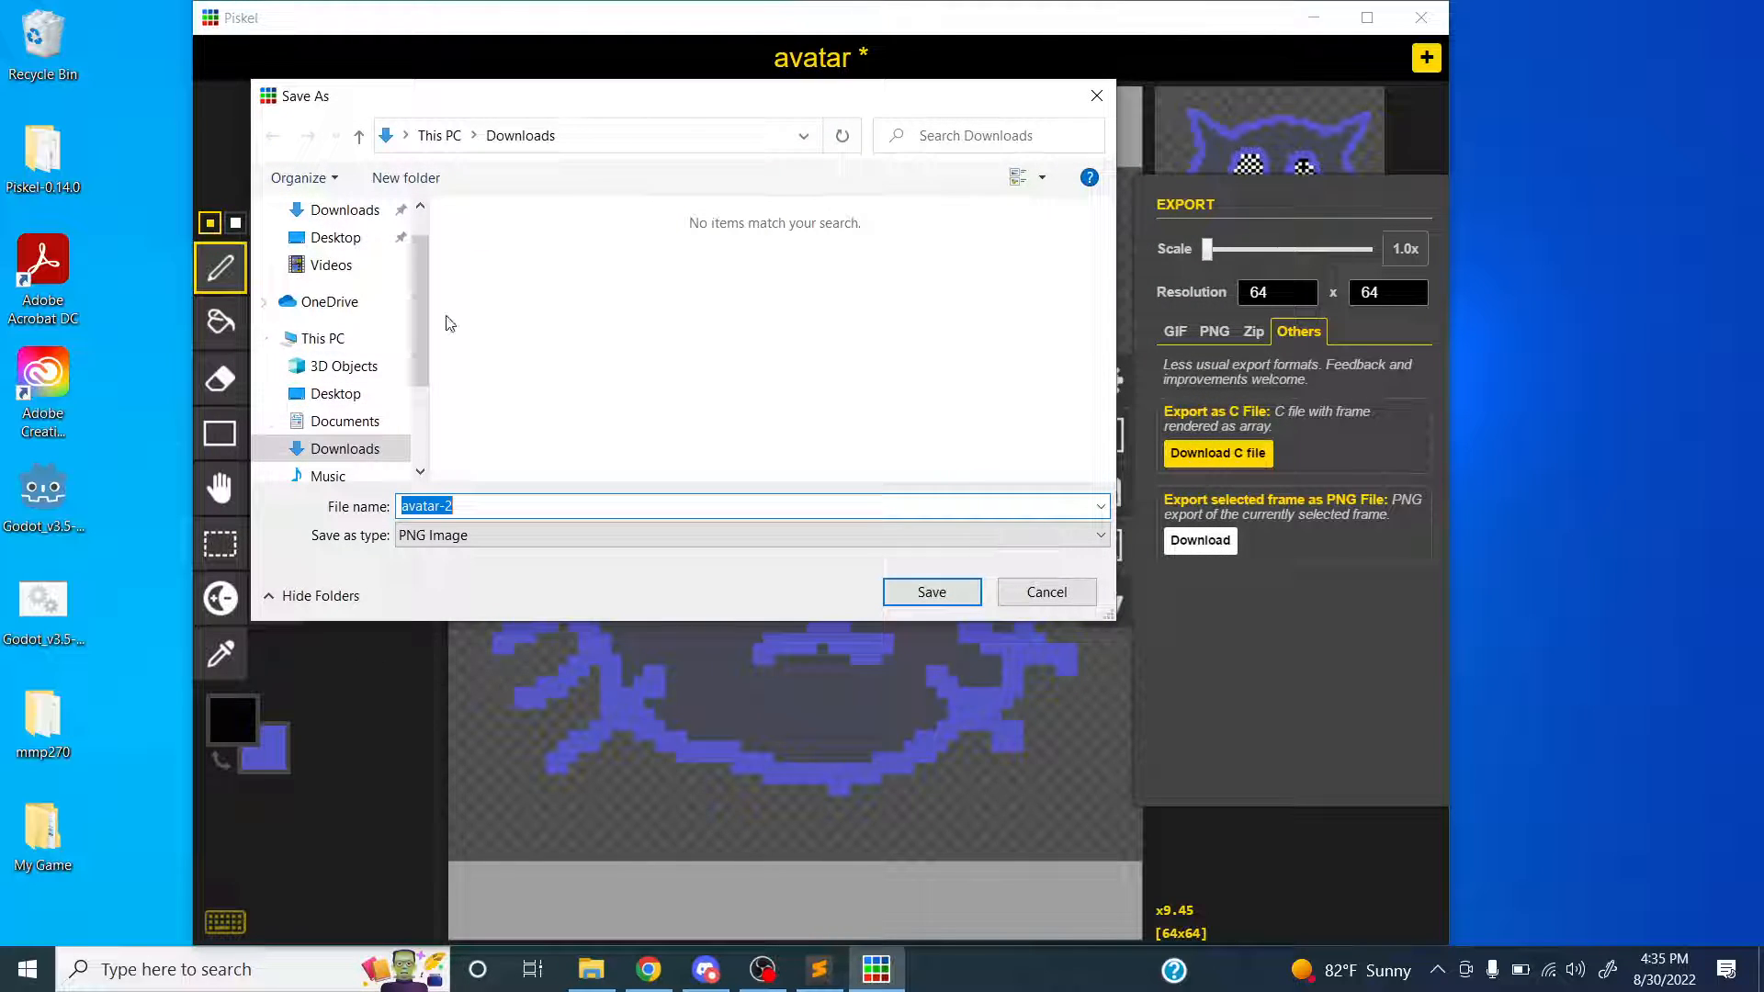
{"action": "scroll", "coordinate": [346, 303], "scroll_direction": "down", "scroll_amount": 2}
{"action": "scroll", "coordinate": [346, 294], "scroll_direction": "up", "scroll_amount": 5}
{"action": "left_click", "coordinate": [346, 283]}
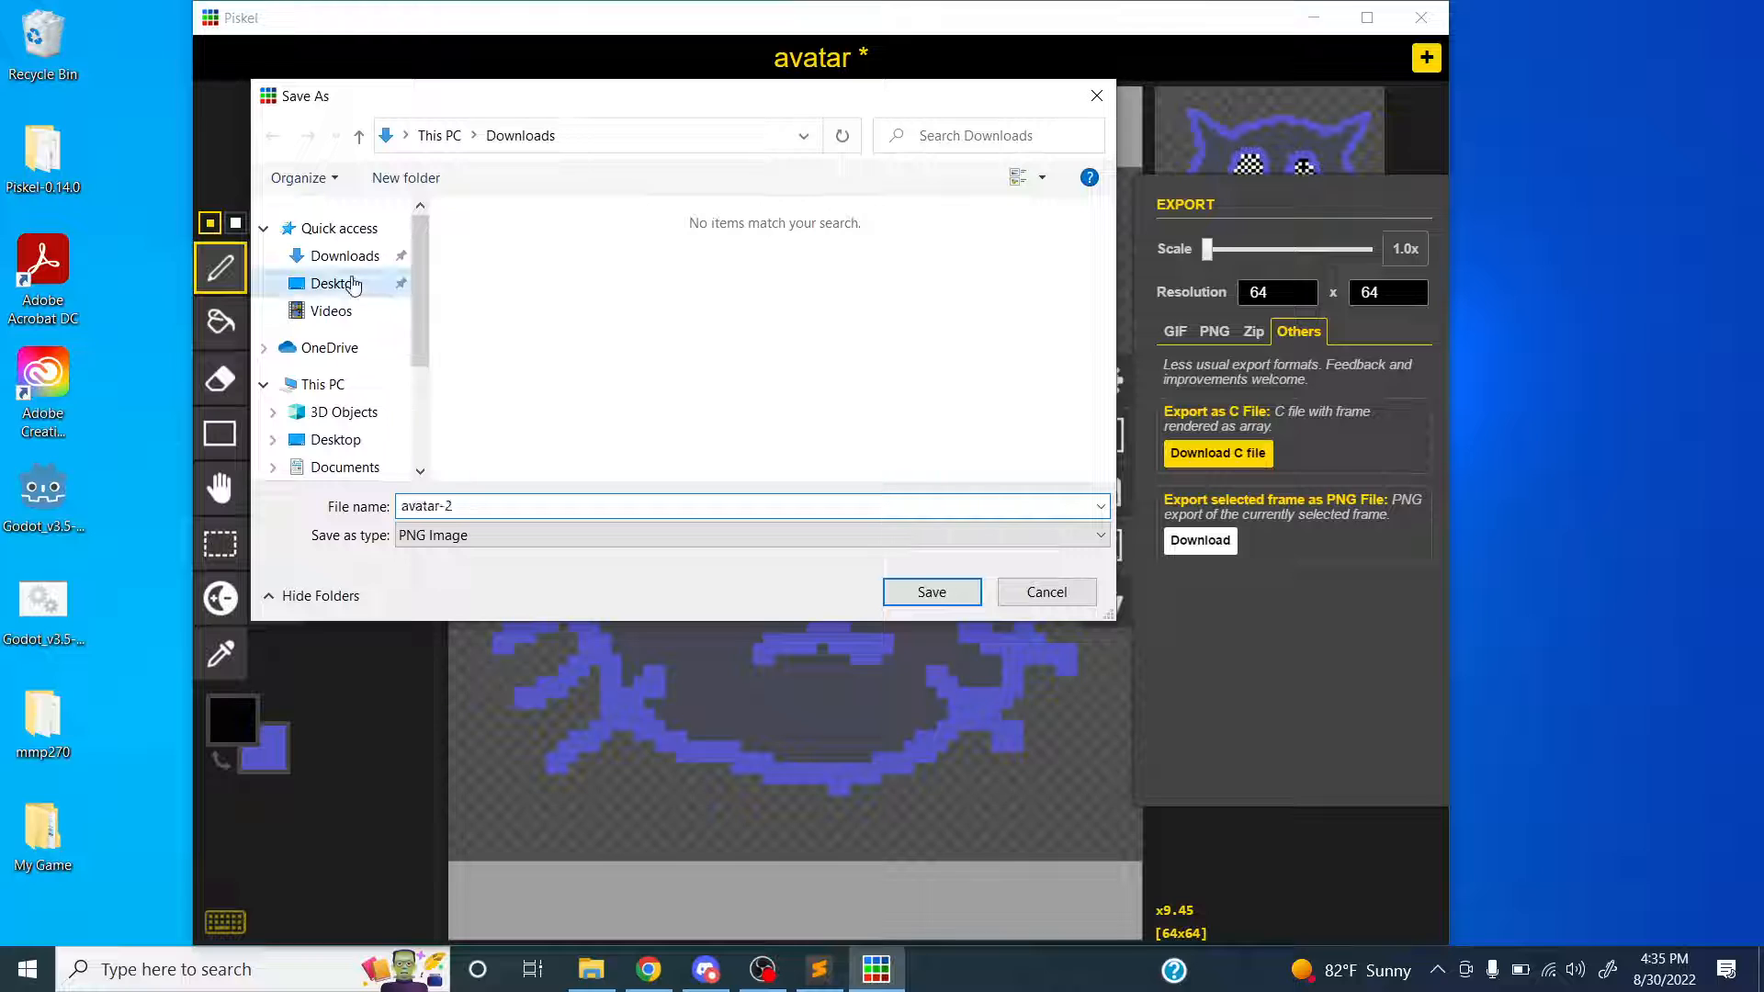
{"action": "double_click", "coordinate": [553, 269]}
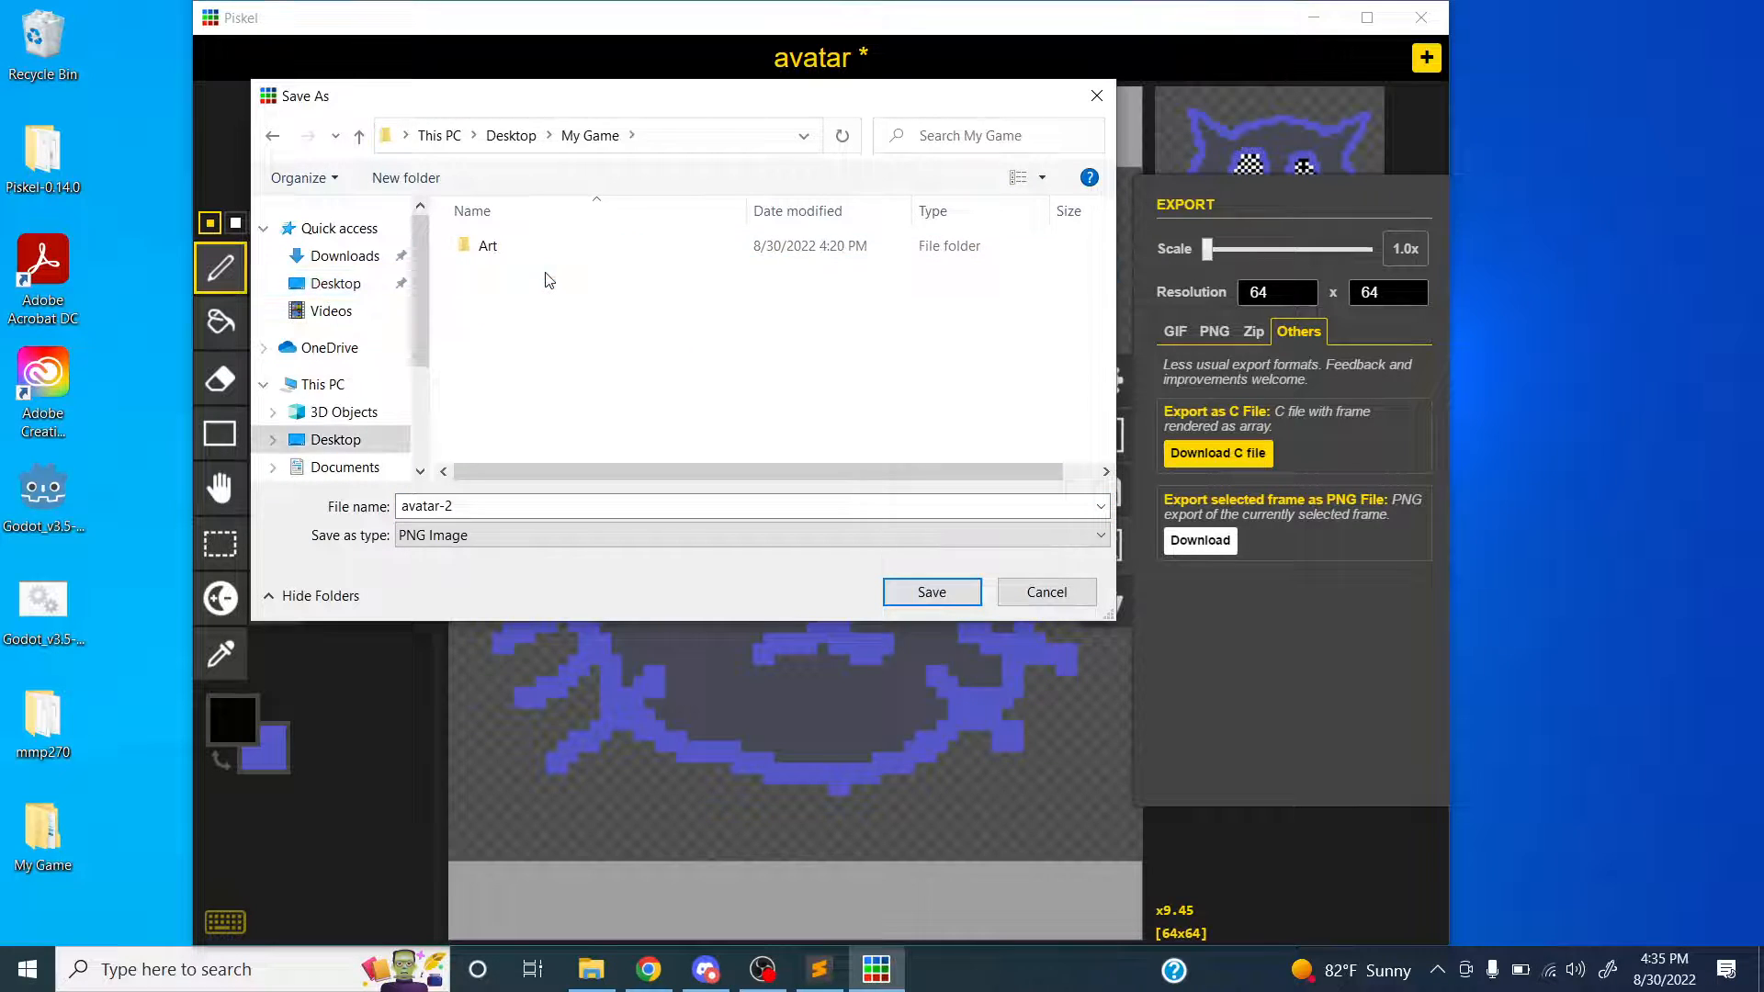
{"action": "left_click", "coordinate": [503, 250]}
{"action": "double_click", "coordinate": [504, 250]}
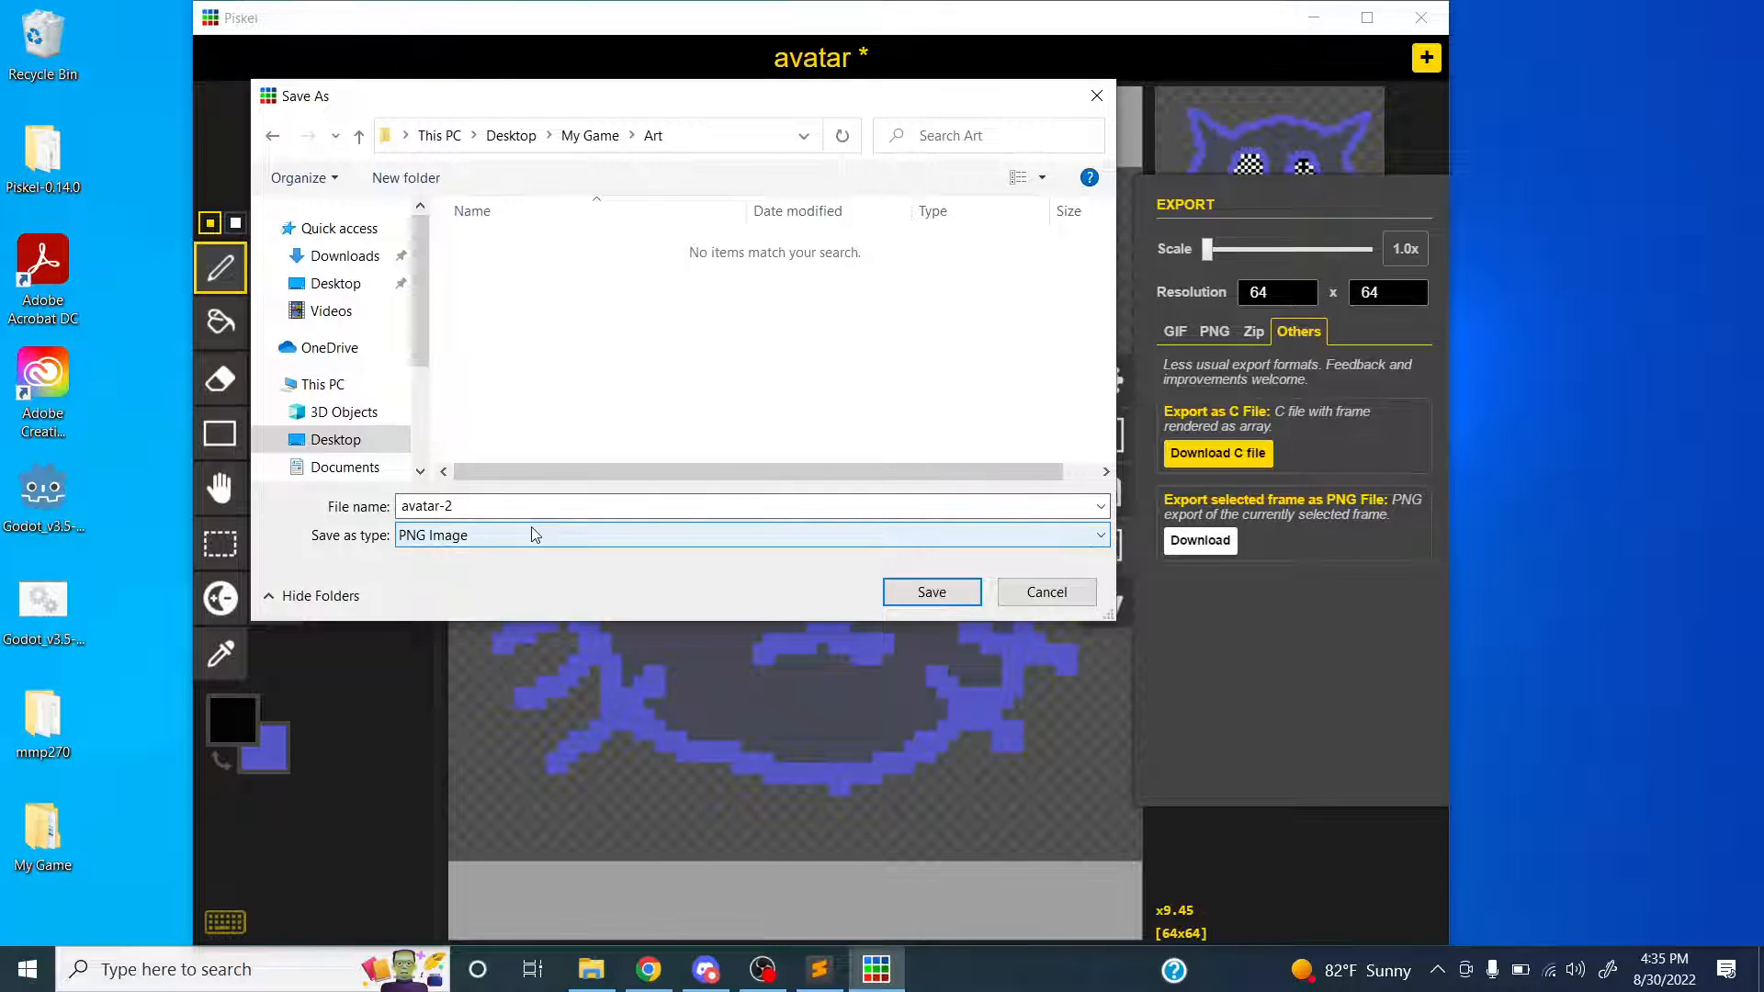
{"action": "left_click", "coordinate": [941, 595]}
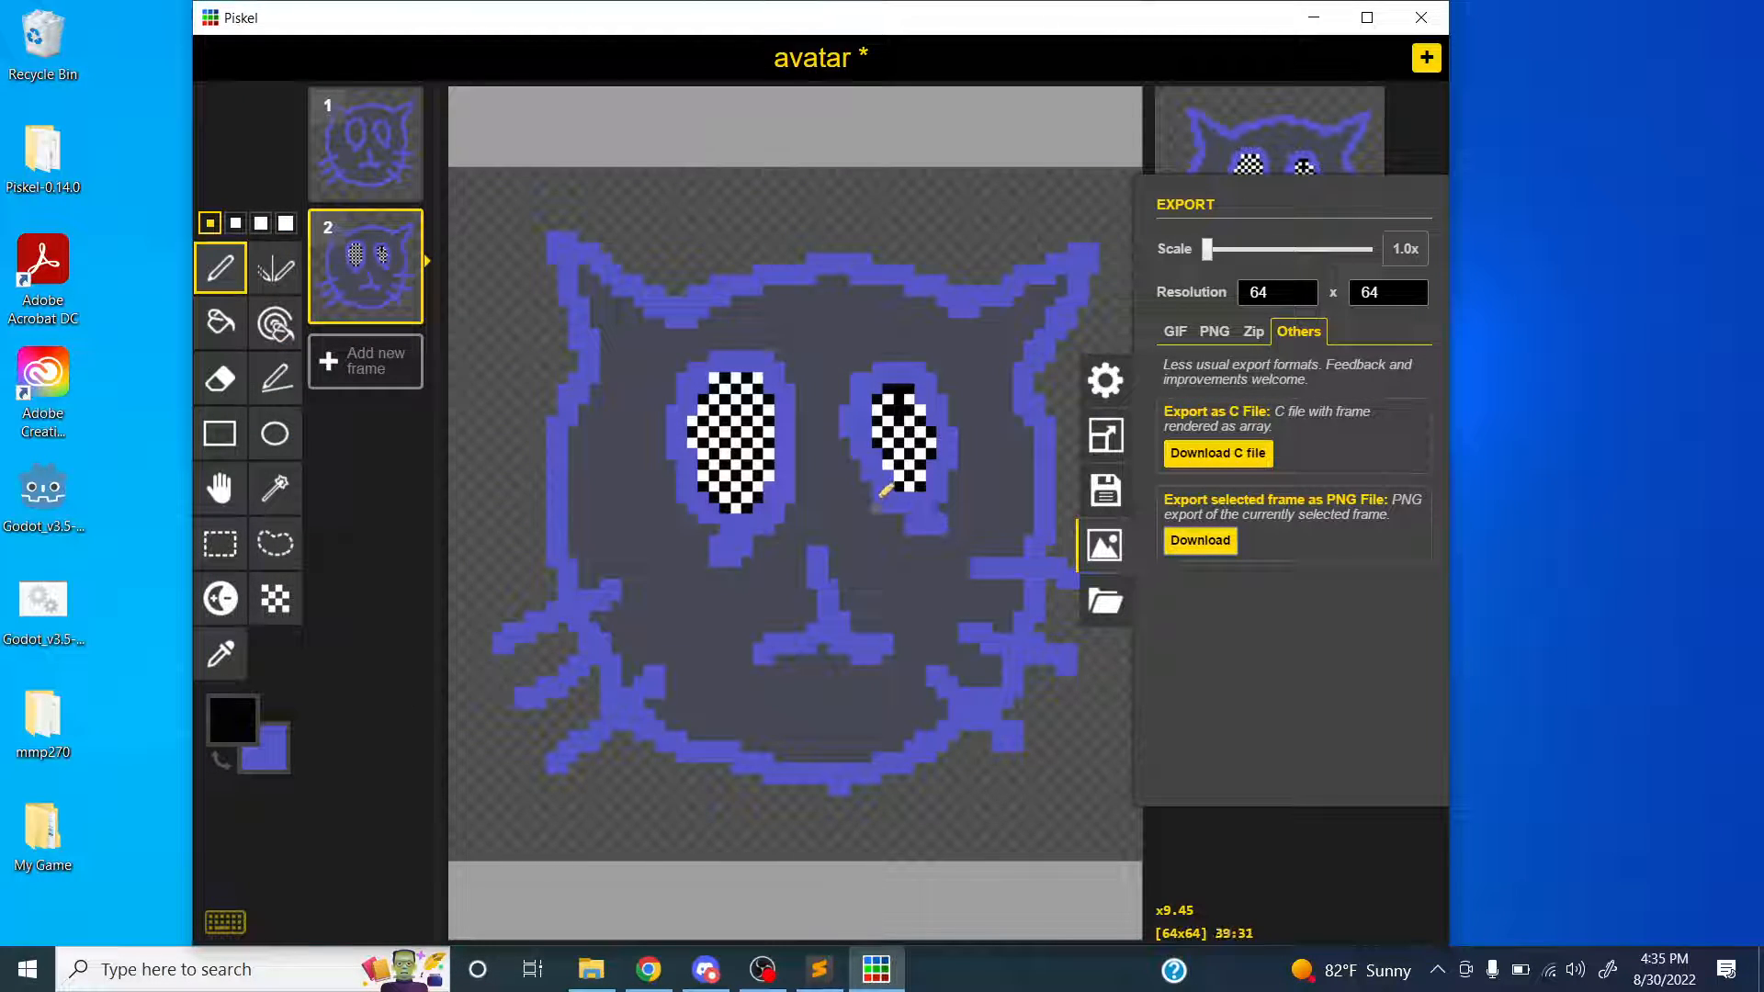
- Check the exported avatar-2 image in the My Game Art folder in File Explorer, and return to Piskel
{"action": "left_click", "coordinate": [39, 832]}
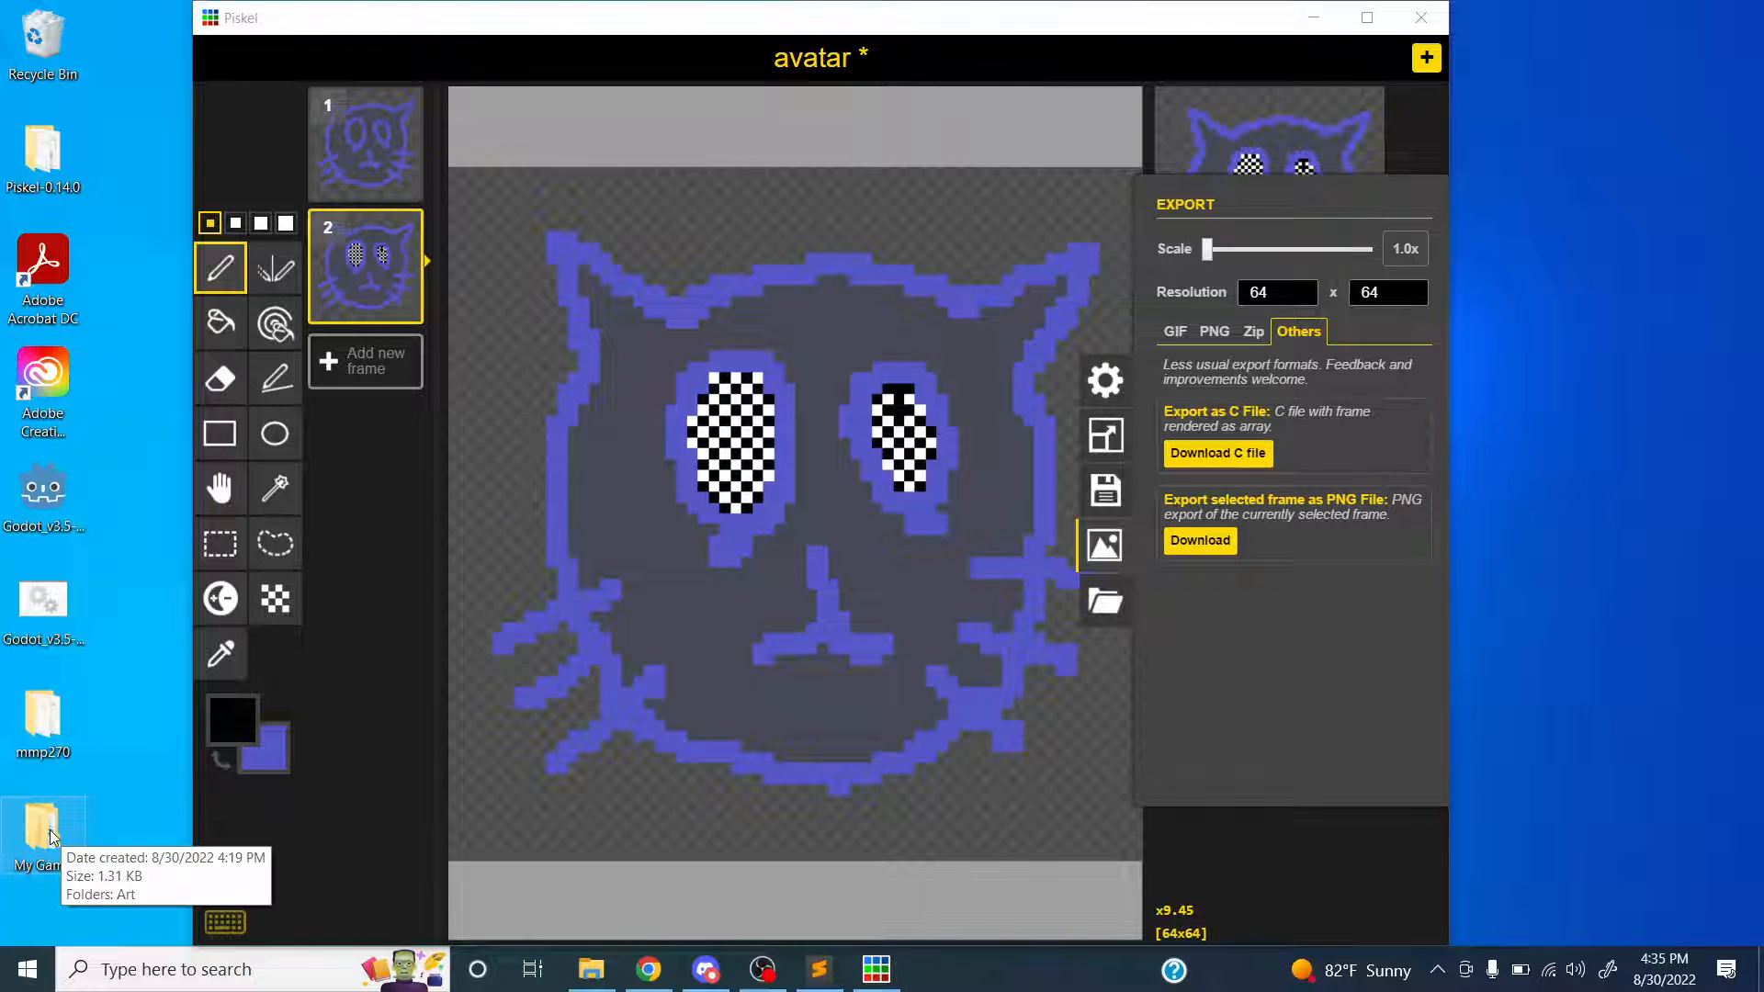
{"action": "double_click", "coordinate": [61, 836]}
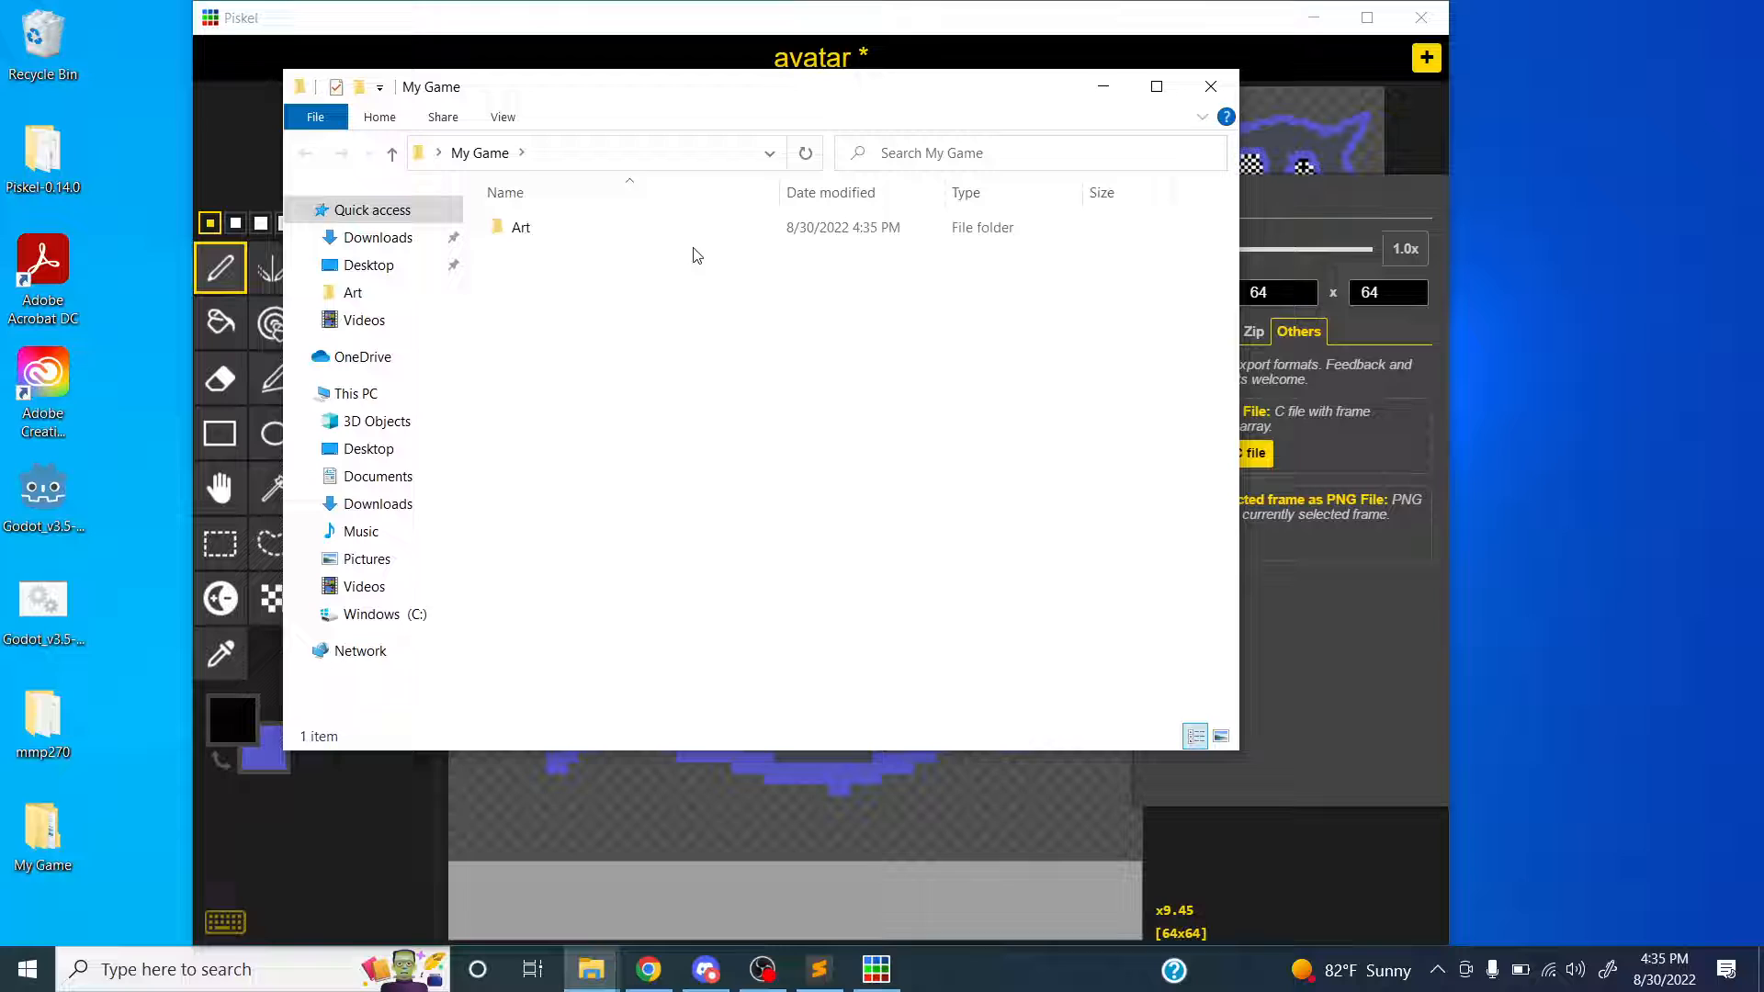
{"action": "double_click", "coordinate": [622, 233]}
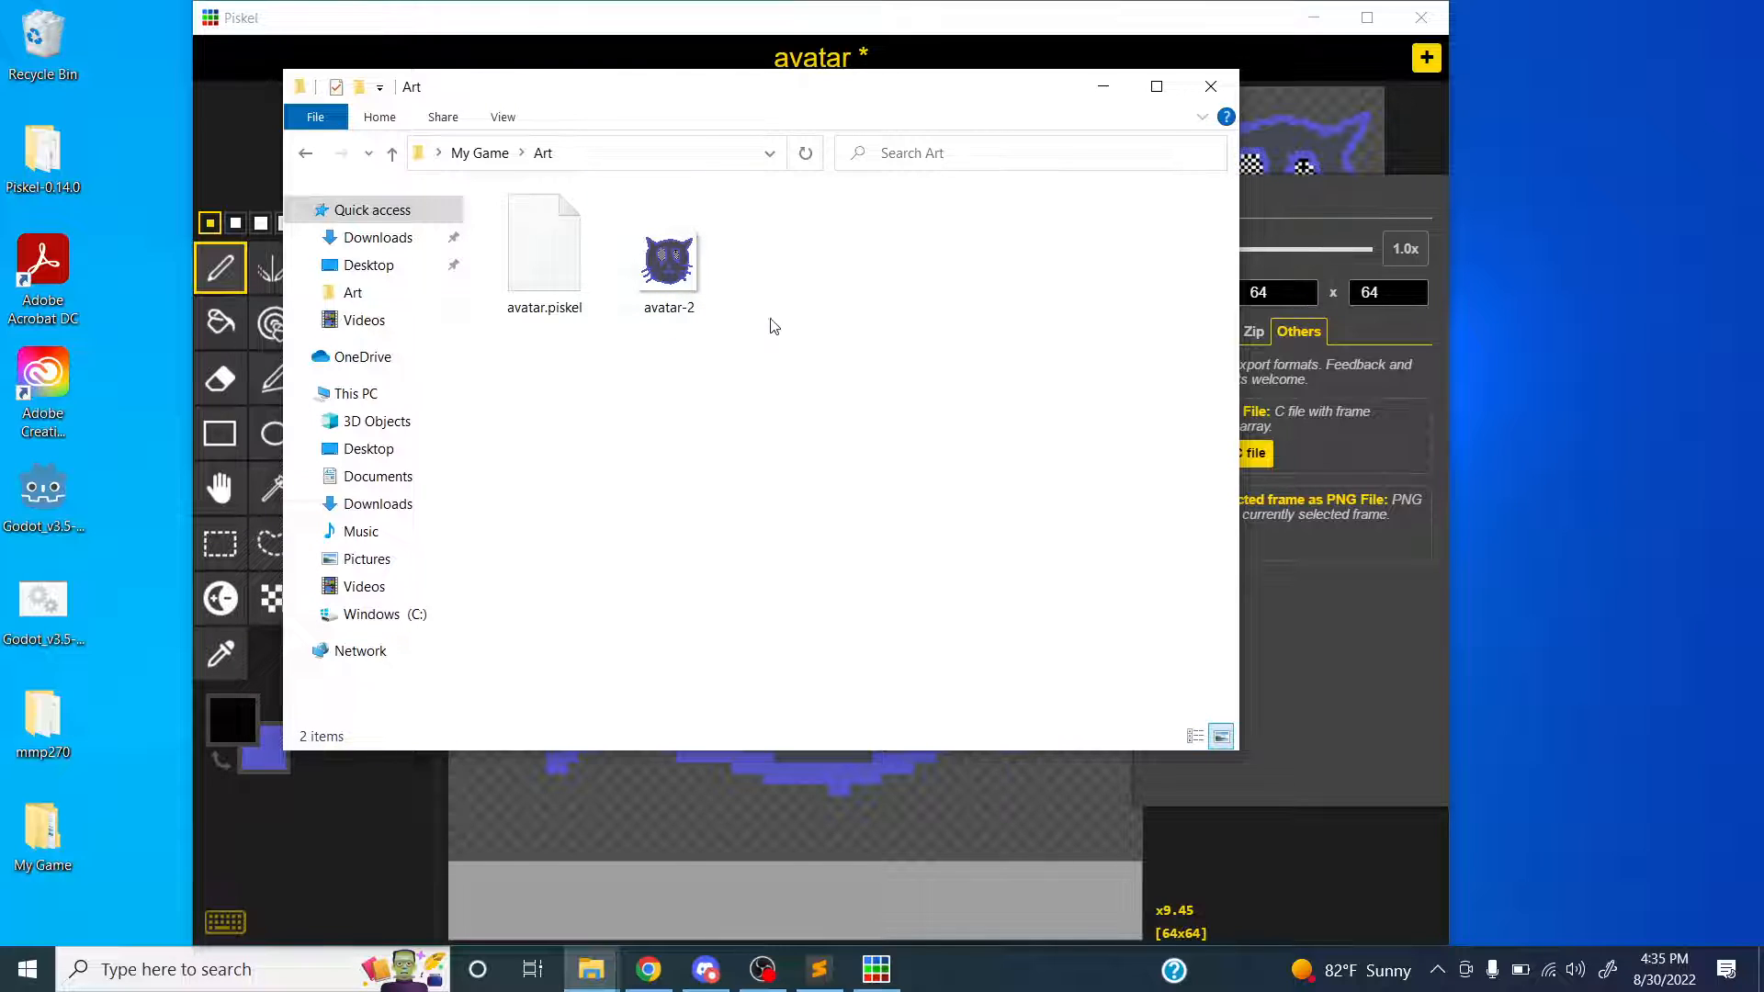
{"action": "left_click", "coordinate": [698, 294]}
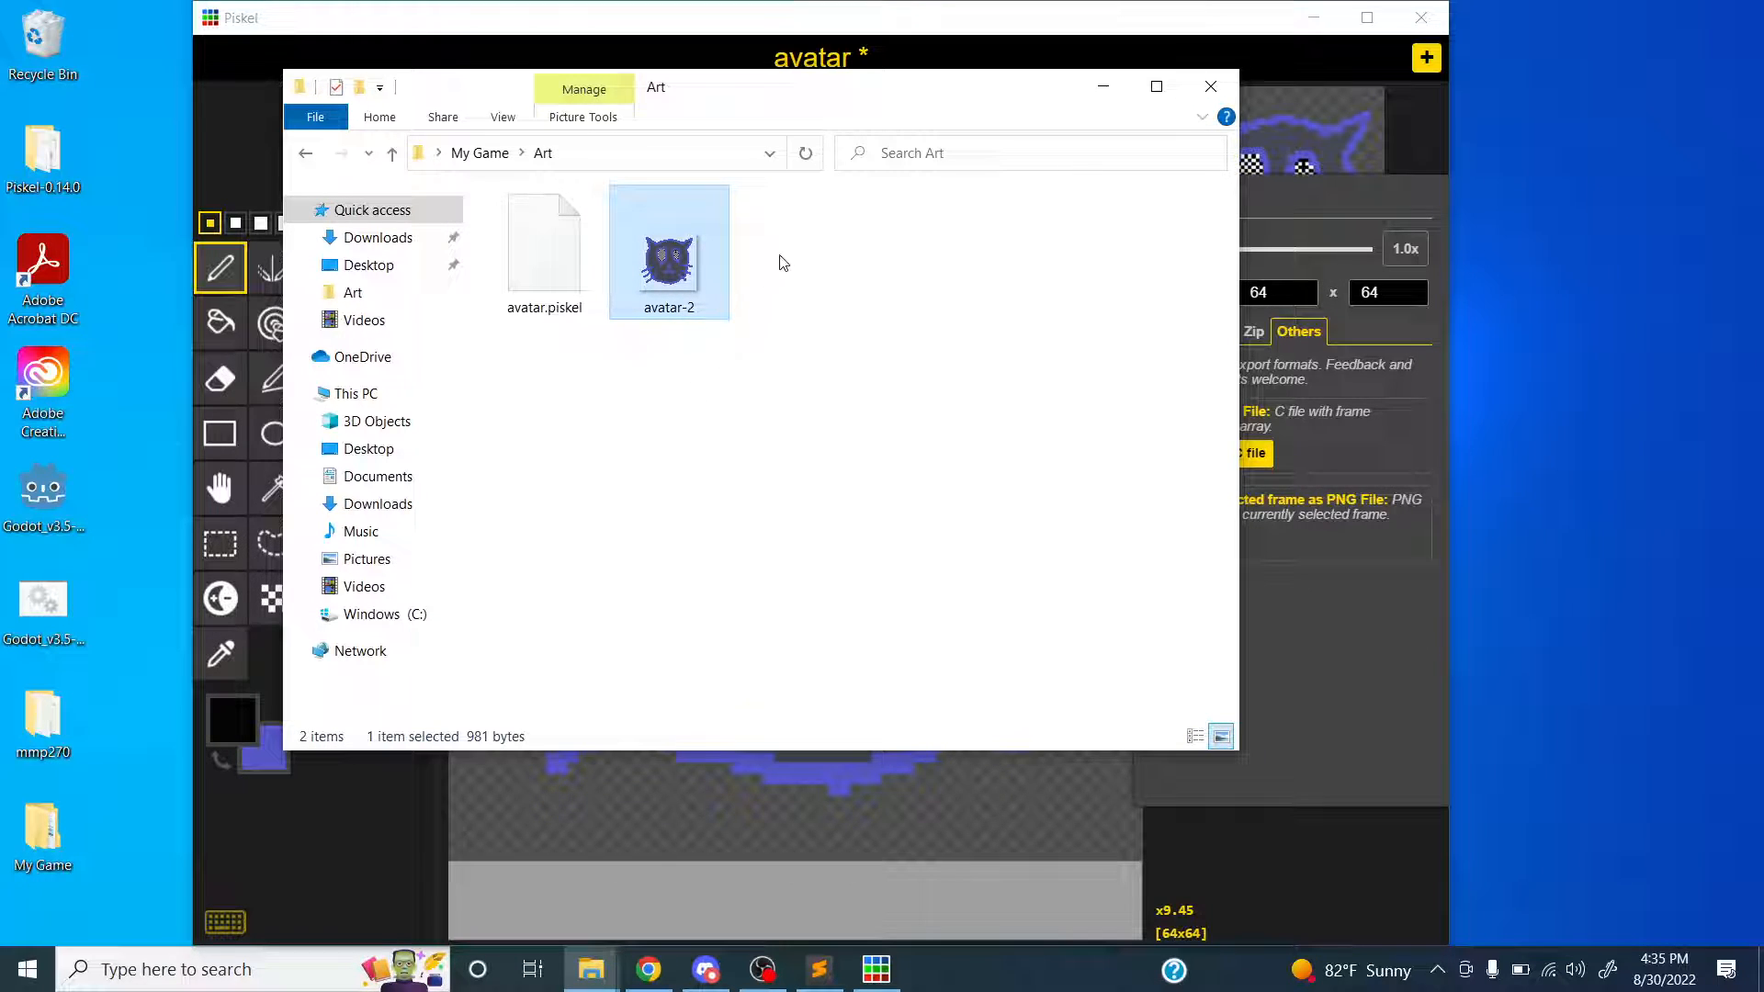
{"action": "left_click_drag", "start_coordinate": [813, 92], "coordinate": [839, 178]}
{"action": "left_click", "coordinate": [824, 406]}
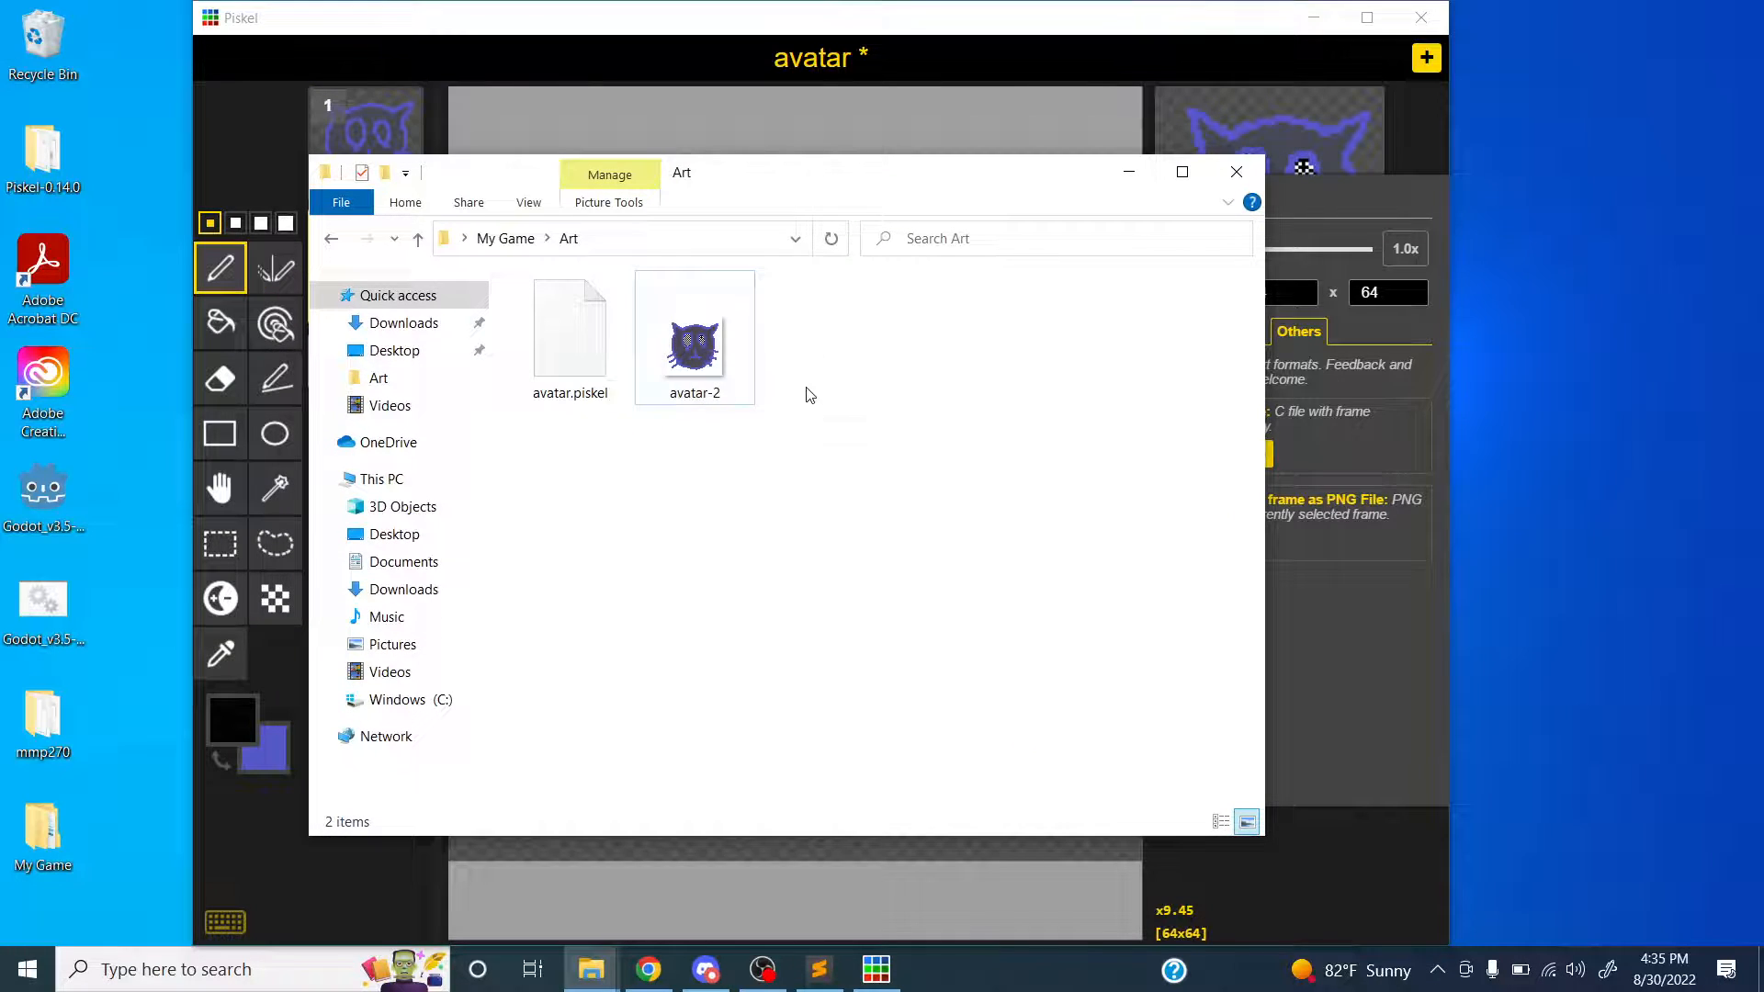
{"action": "left_click_drag", "start_coordinate": [808, 186], "coordinate": [594, 143]}
{"action": "left_click", "coordinate": [745, 18]}
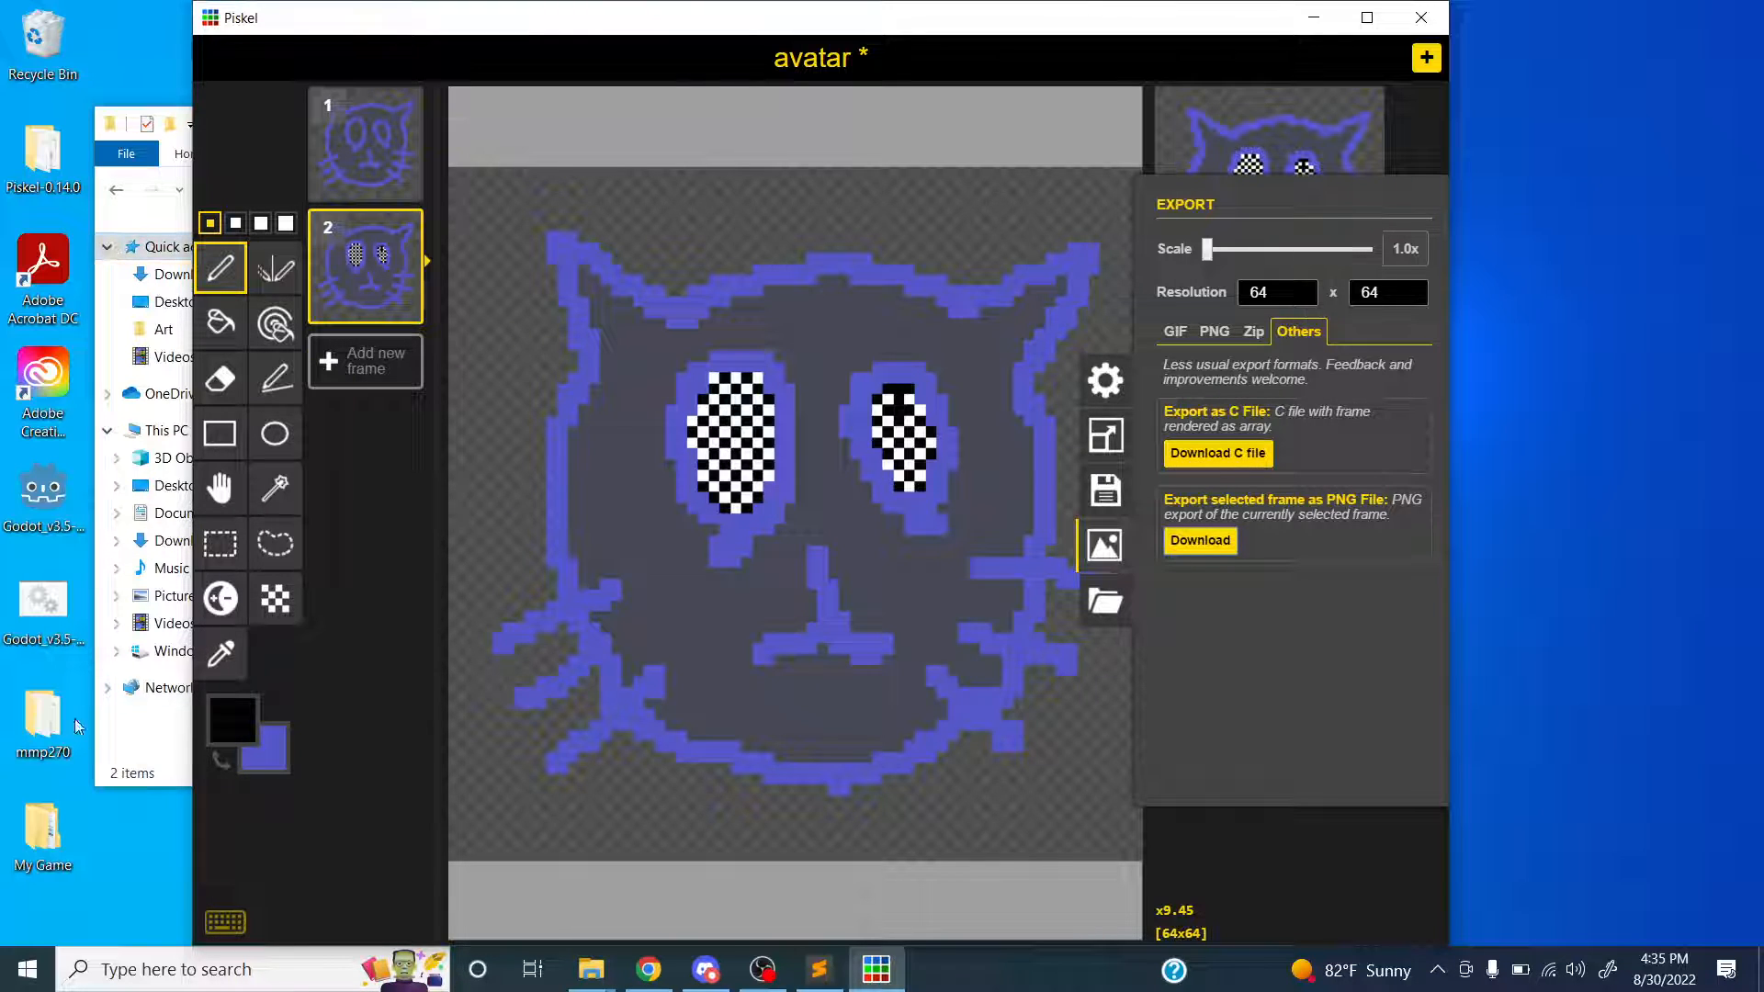
- Review the PNG spritesheet export settings and the options for importing saved sprites, pictures and backups
{"action": "left_click", "coordinate": [310, 841]}
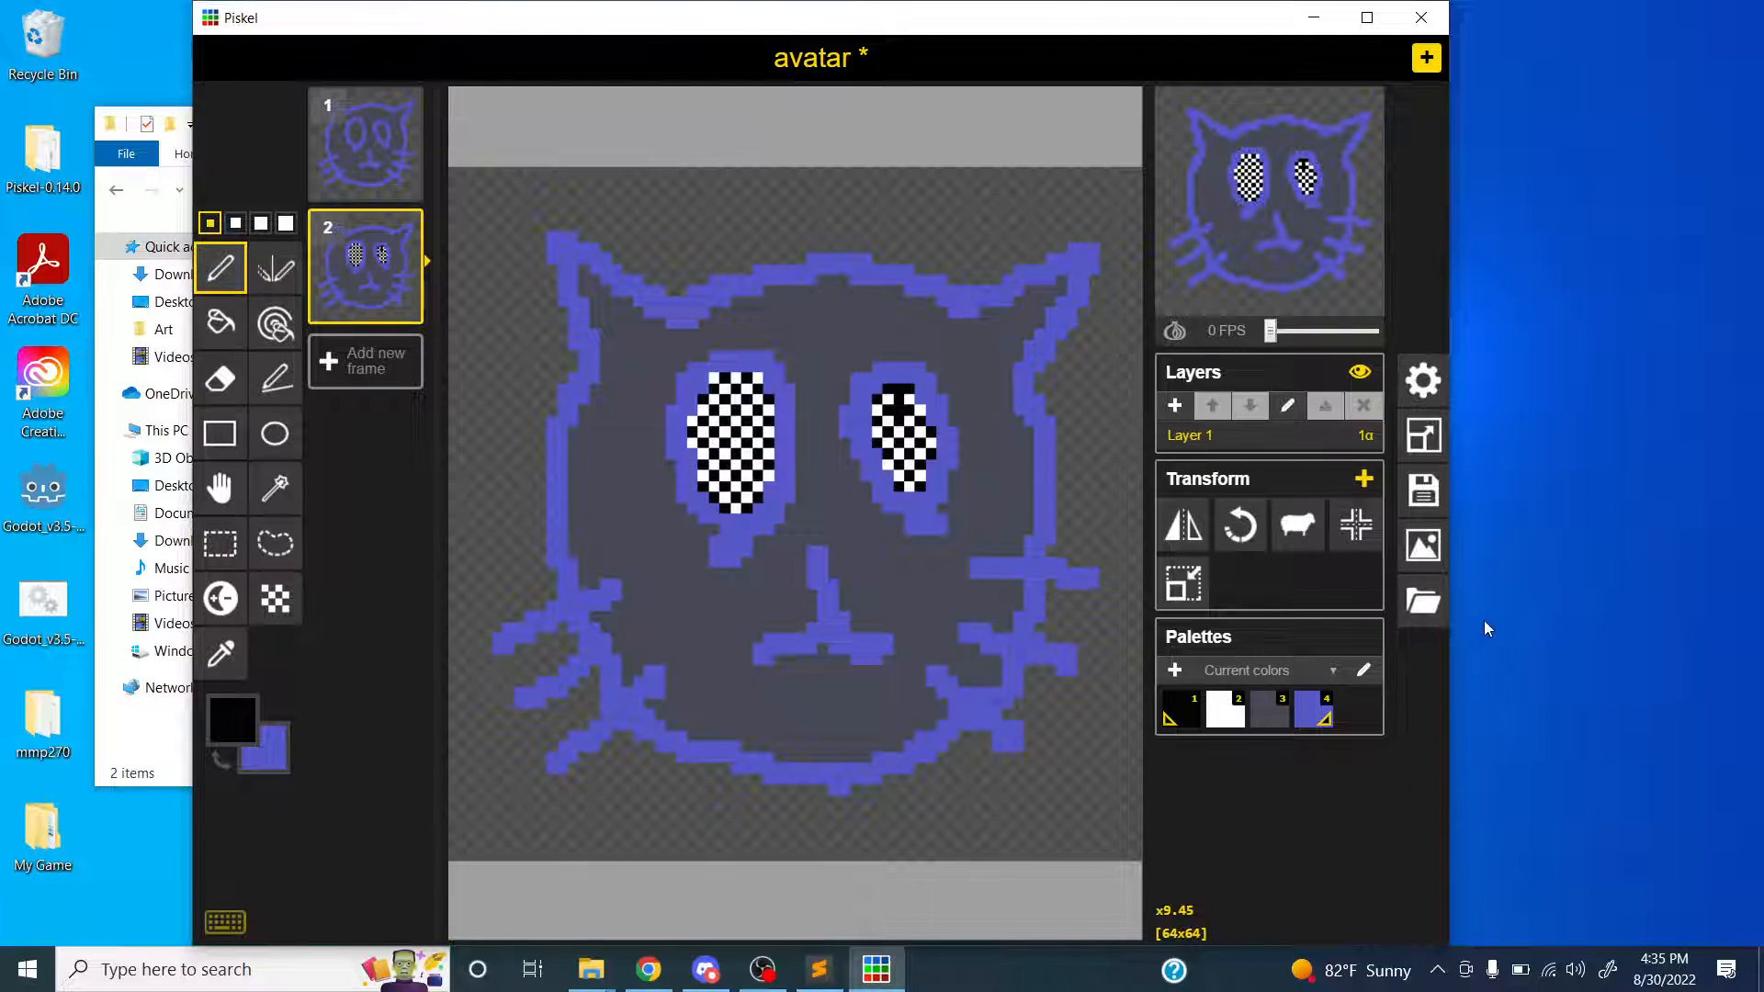
{"action": "left_click", "coordinate": [1423, 546]}
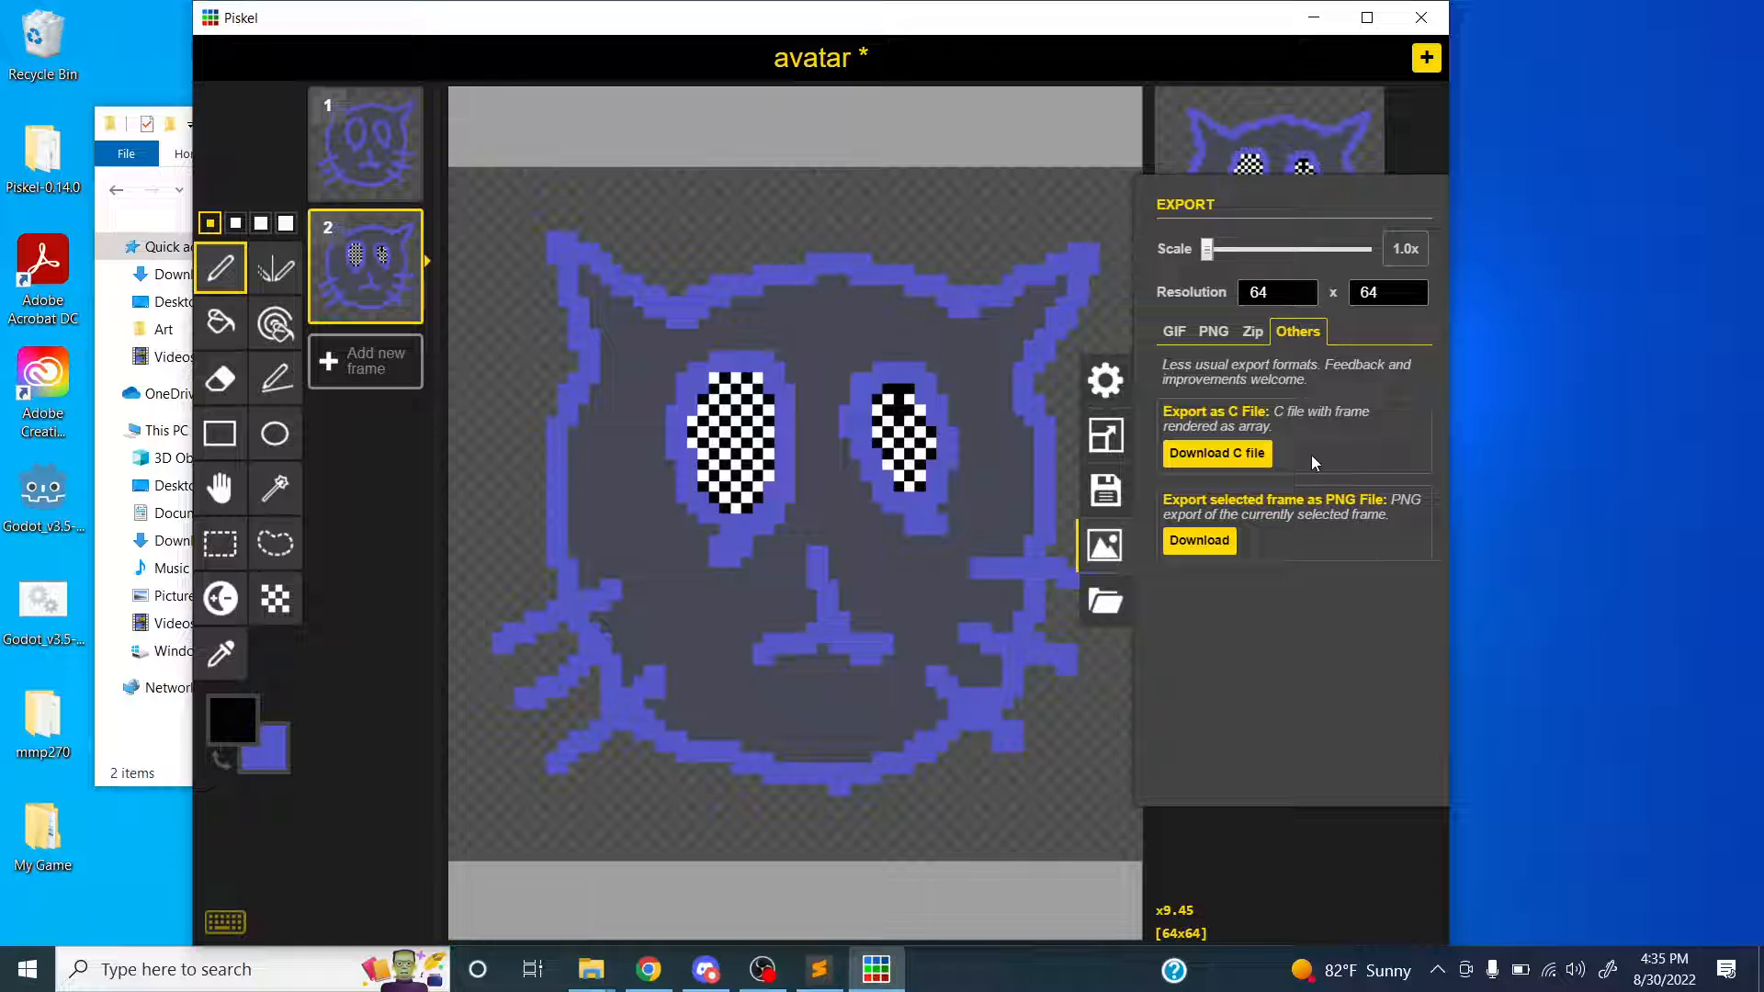
{"action": "left_click", "coordinate": [1214, 332]}
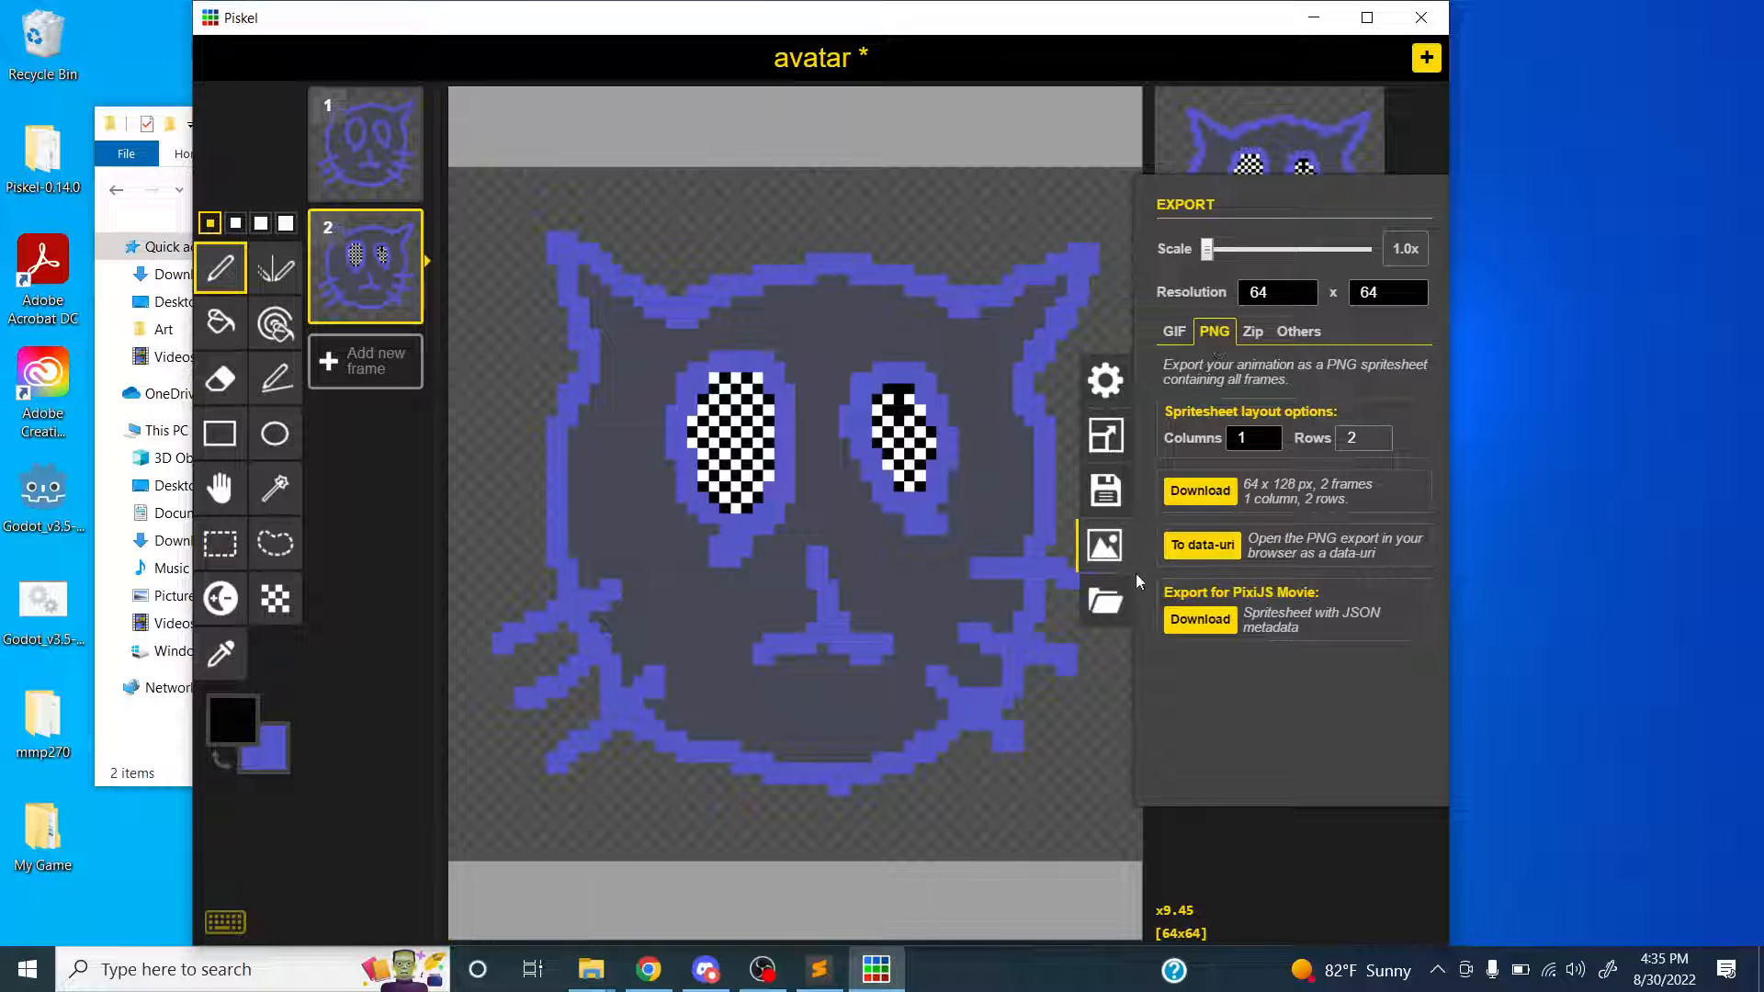
{"action": "left_click", "coordinate": [1106, 601]}
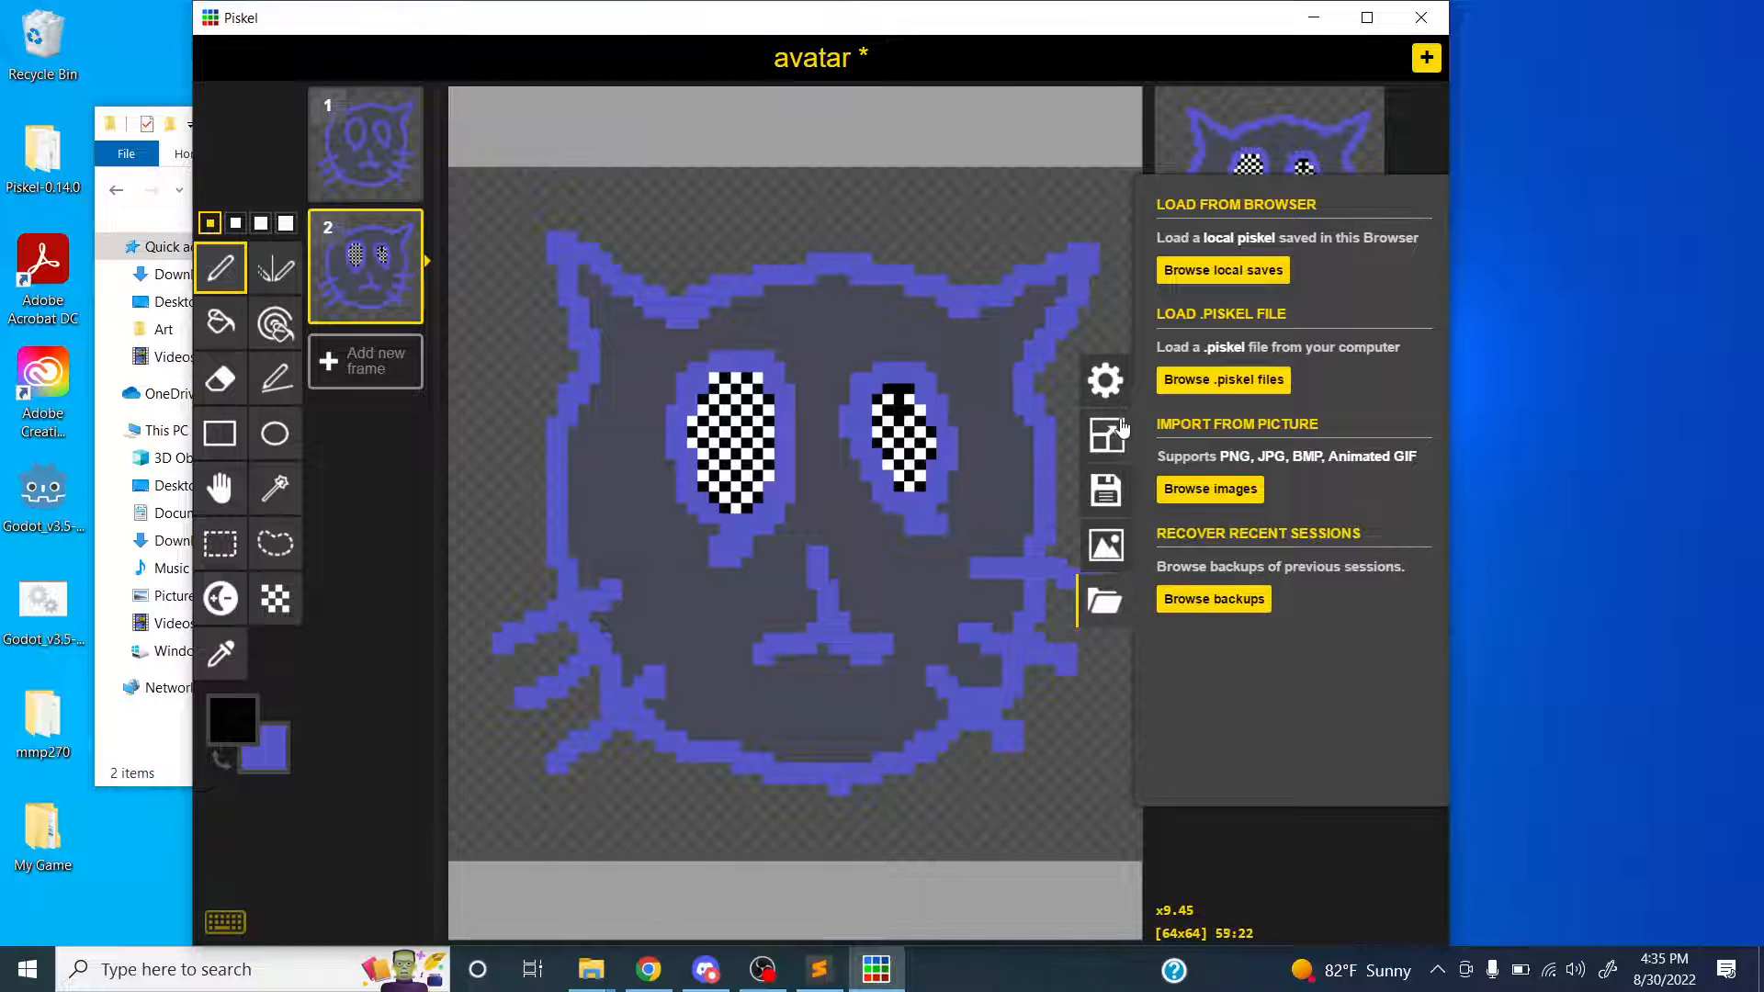
{"action": "left_click", "coordinate": [1259, 845]}
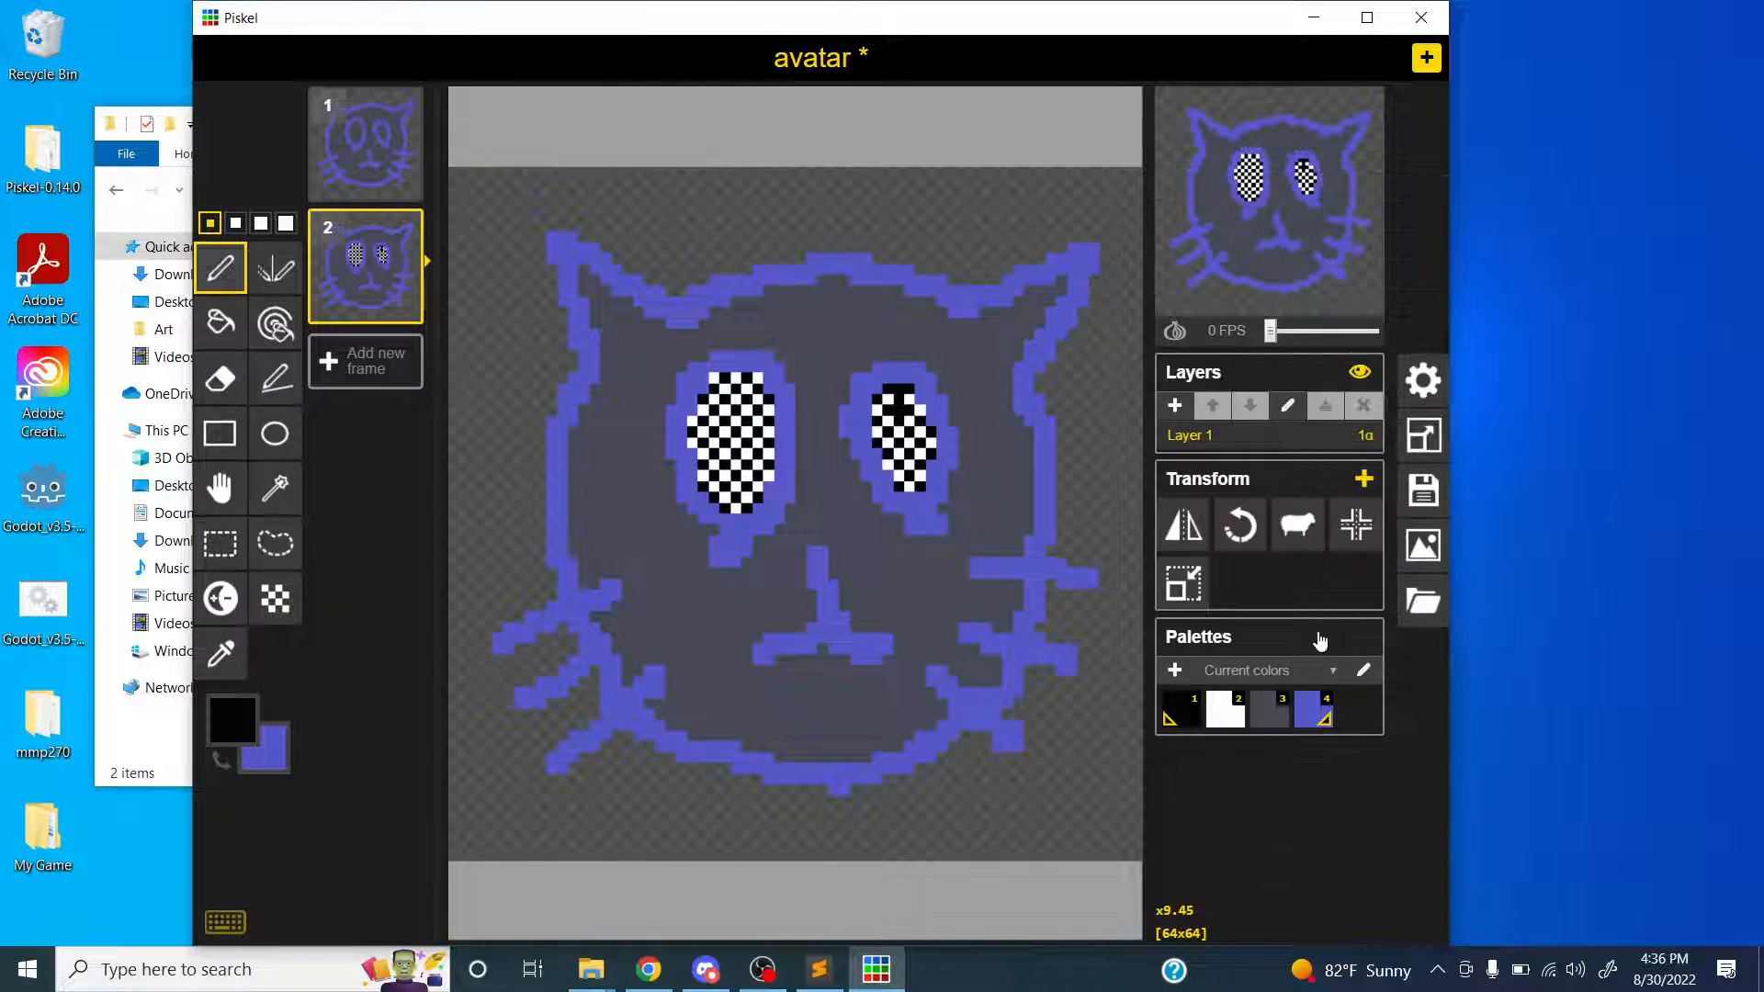
- Create a new sprite in a separate window and try to load avatar.piskel into it from the My Game Art folder
{"action": "left_click", "coordinate": [1426, 58]}
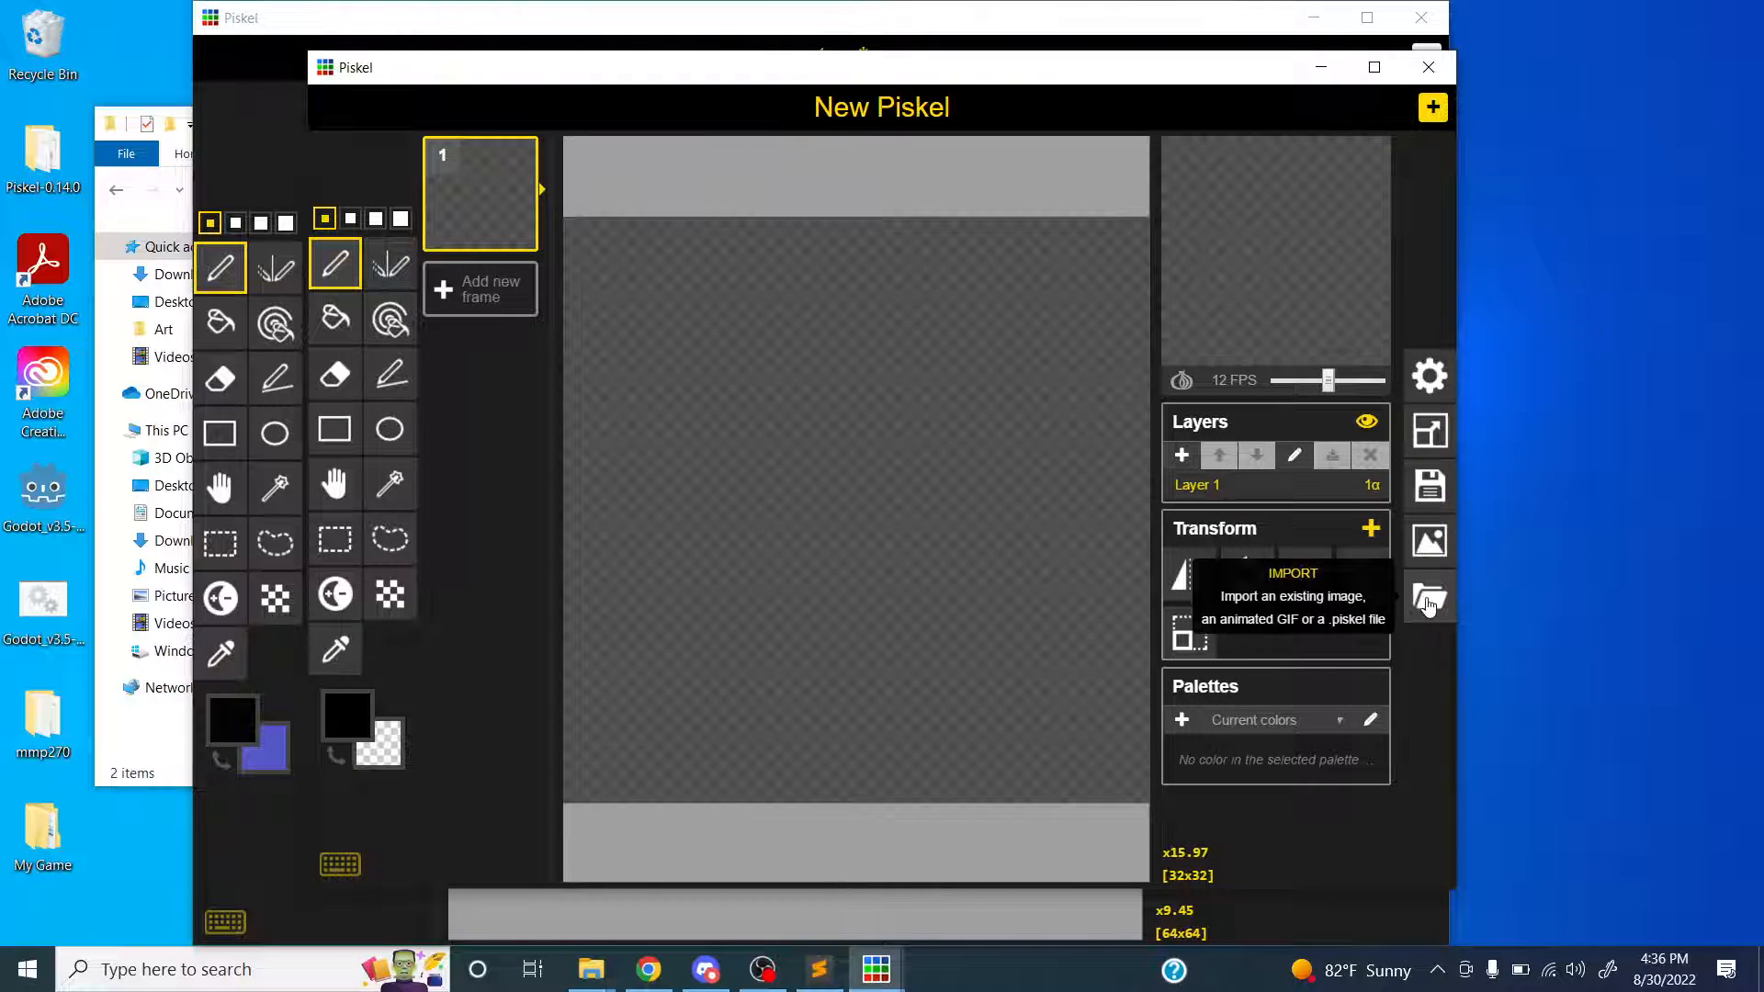
{"action": "left_click", "coordinate": [1426, 599]}
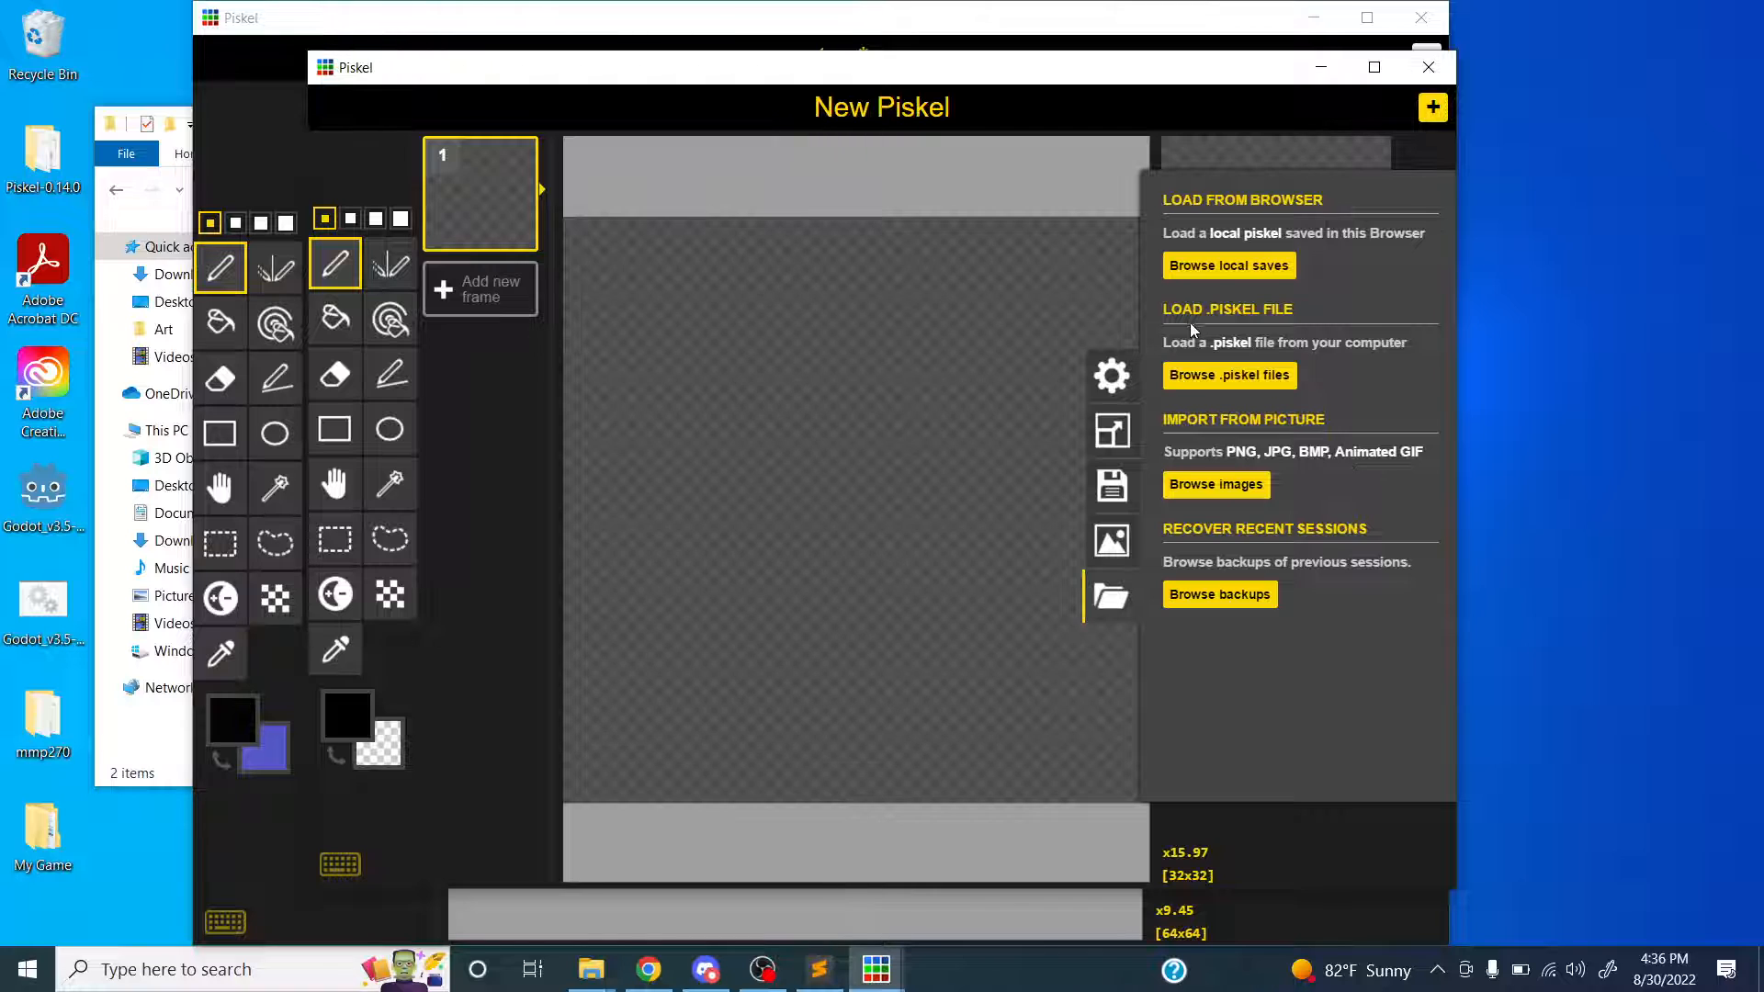
{"action": "left_click", "coordinate": [1229, 375]}
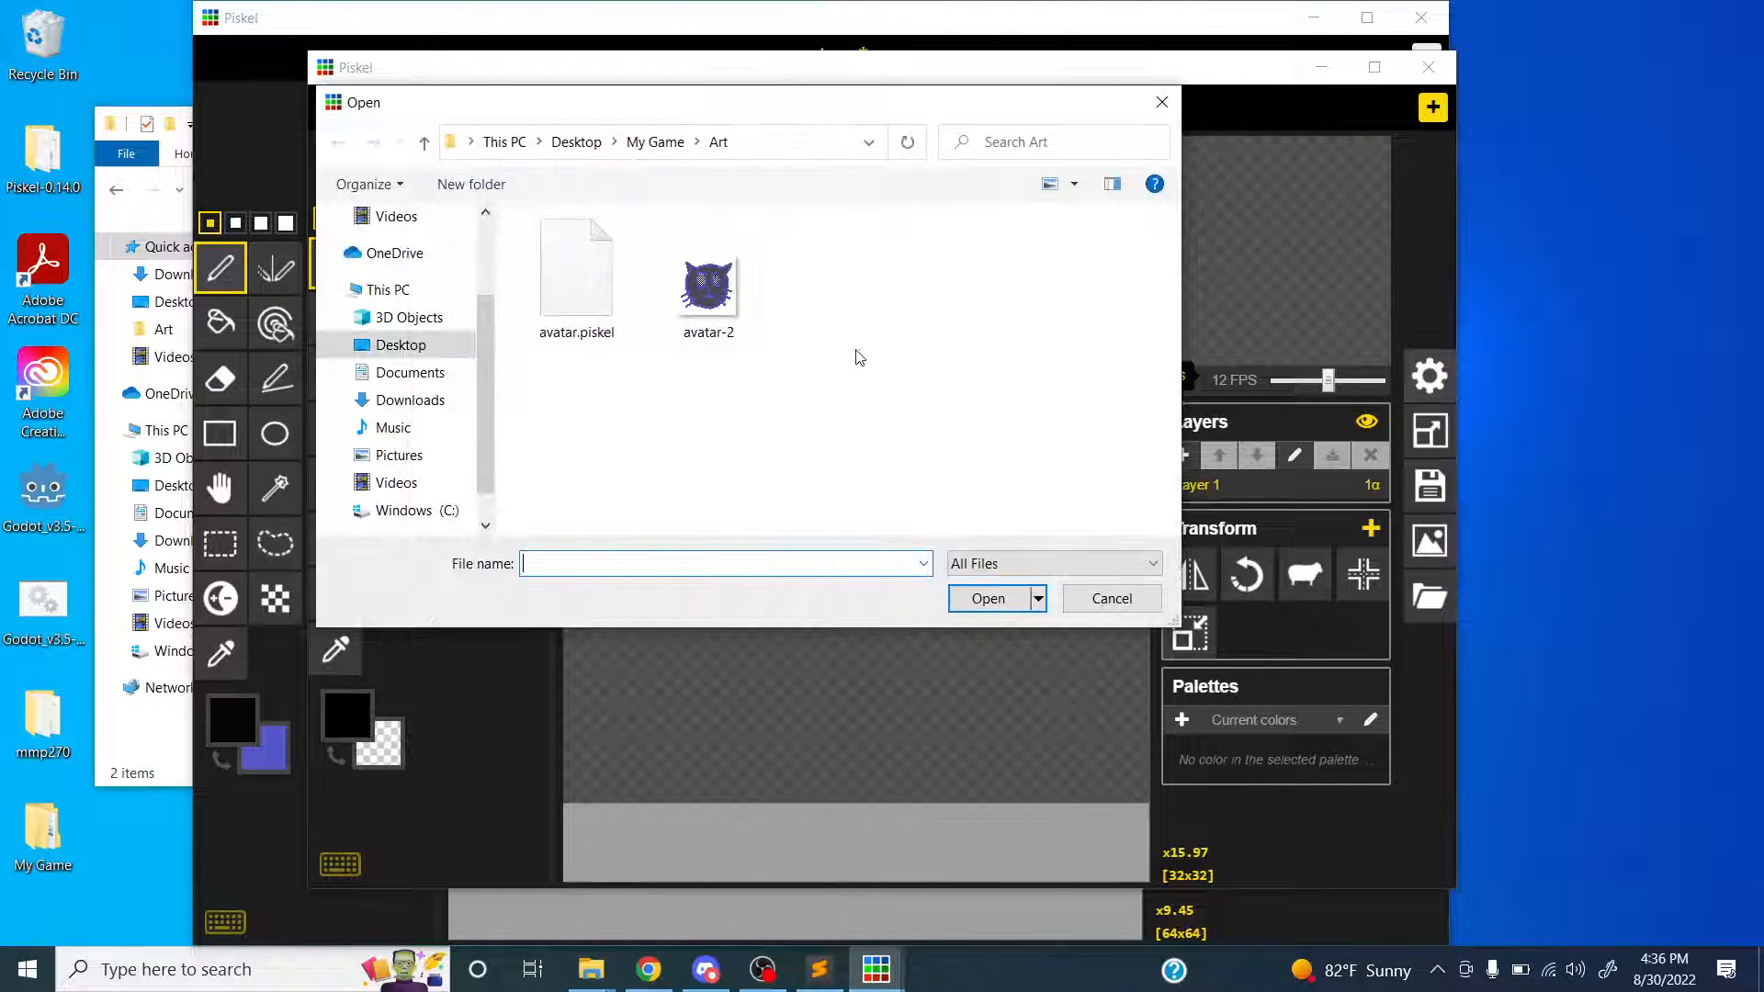
{"action": "left_click", "coordinate": [576, 271]}
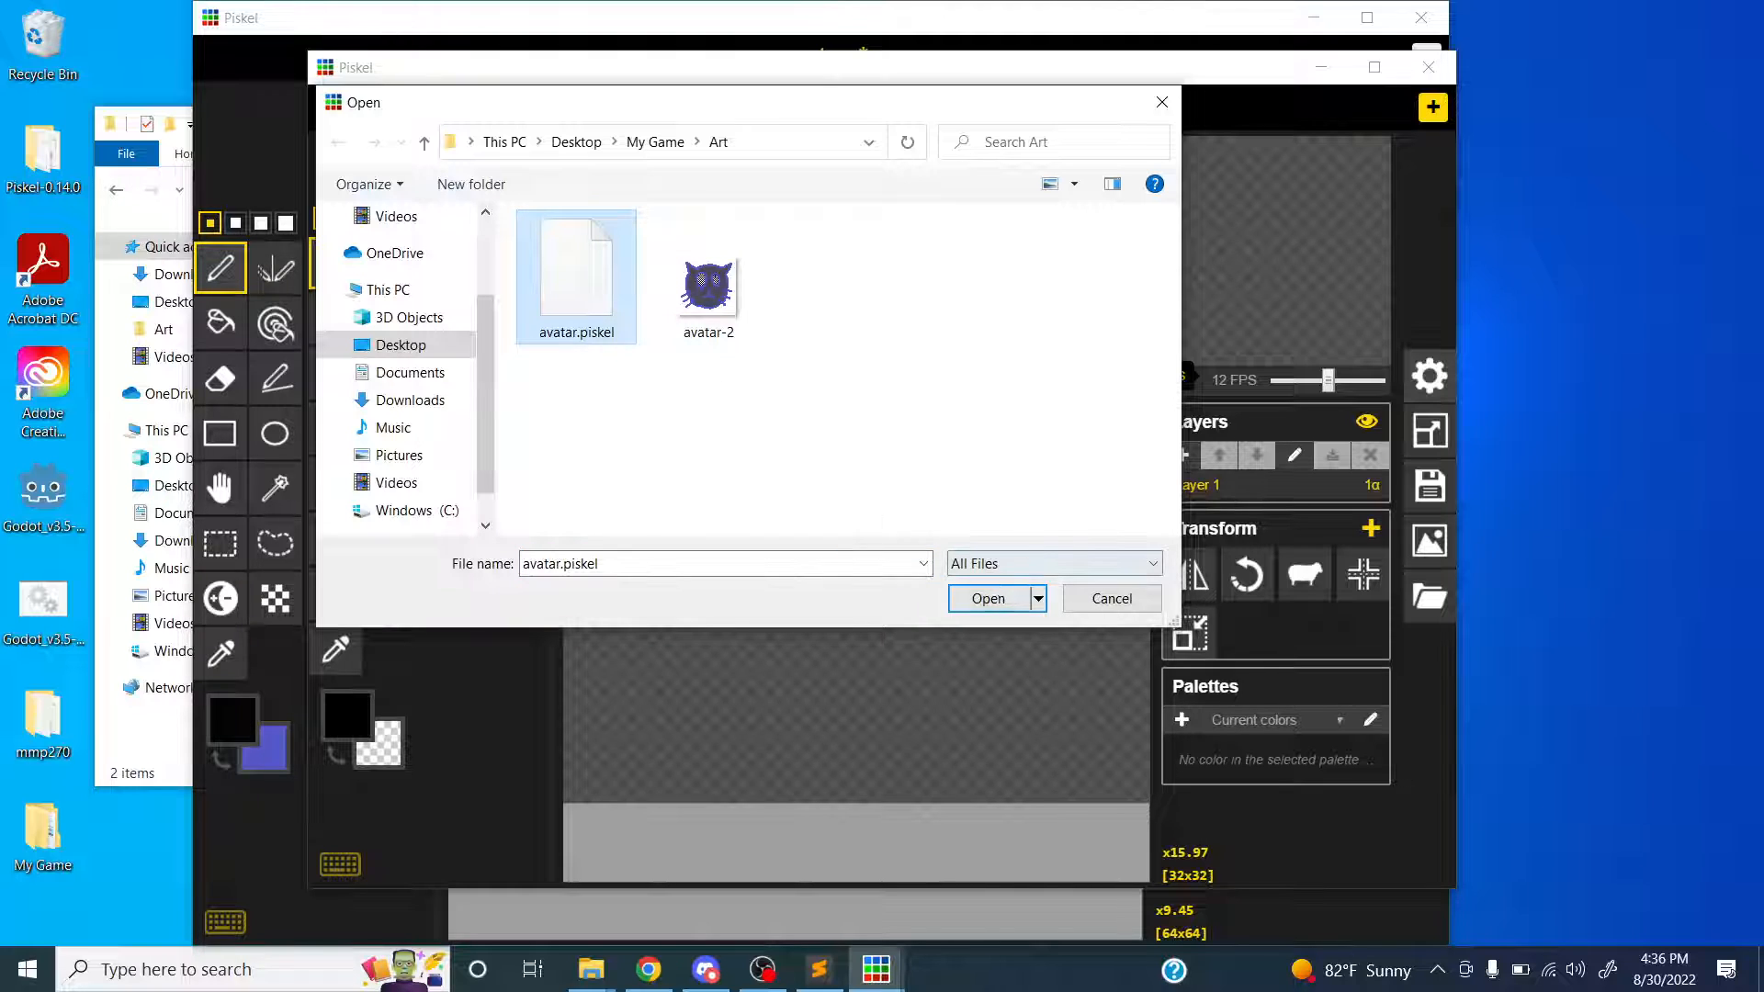
{"action": "left_click", "coordinate": [989, 598]}
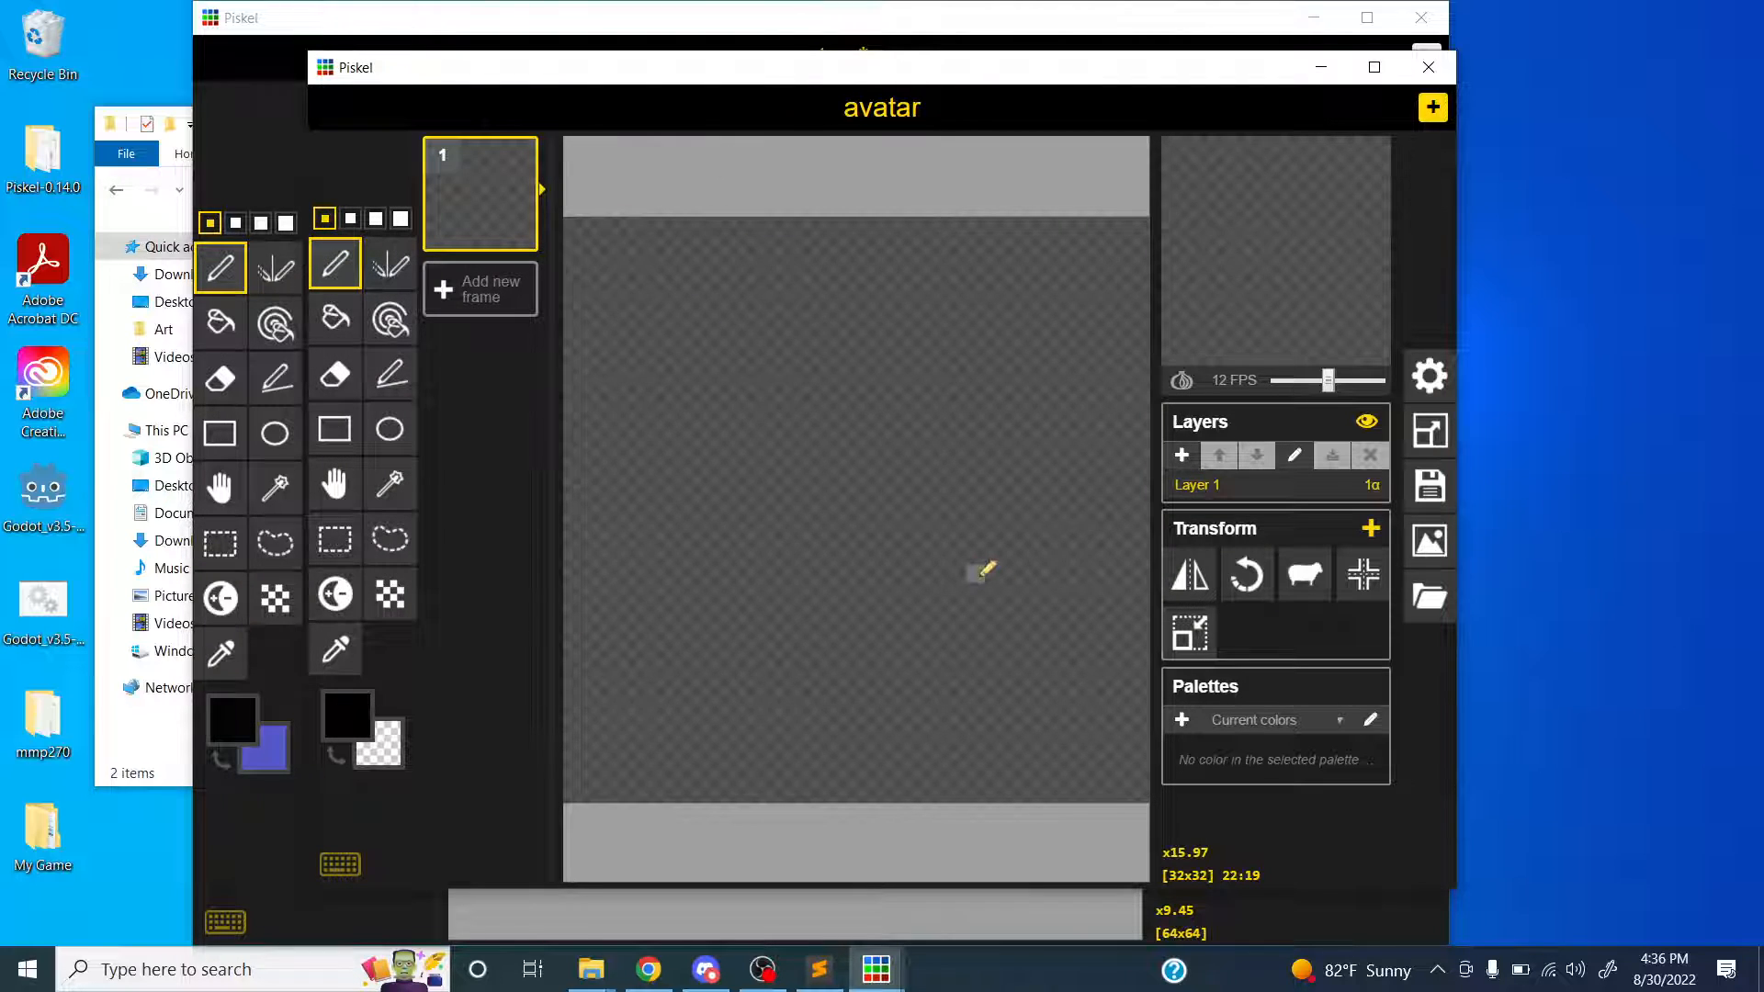
- Save the avatar sprite in the original window, and return to the new sprite window
{"action": "left_click", "coordinate": [765, 32]}
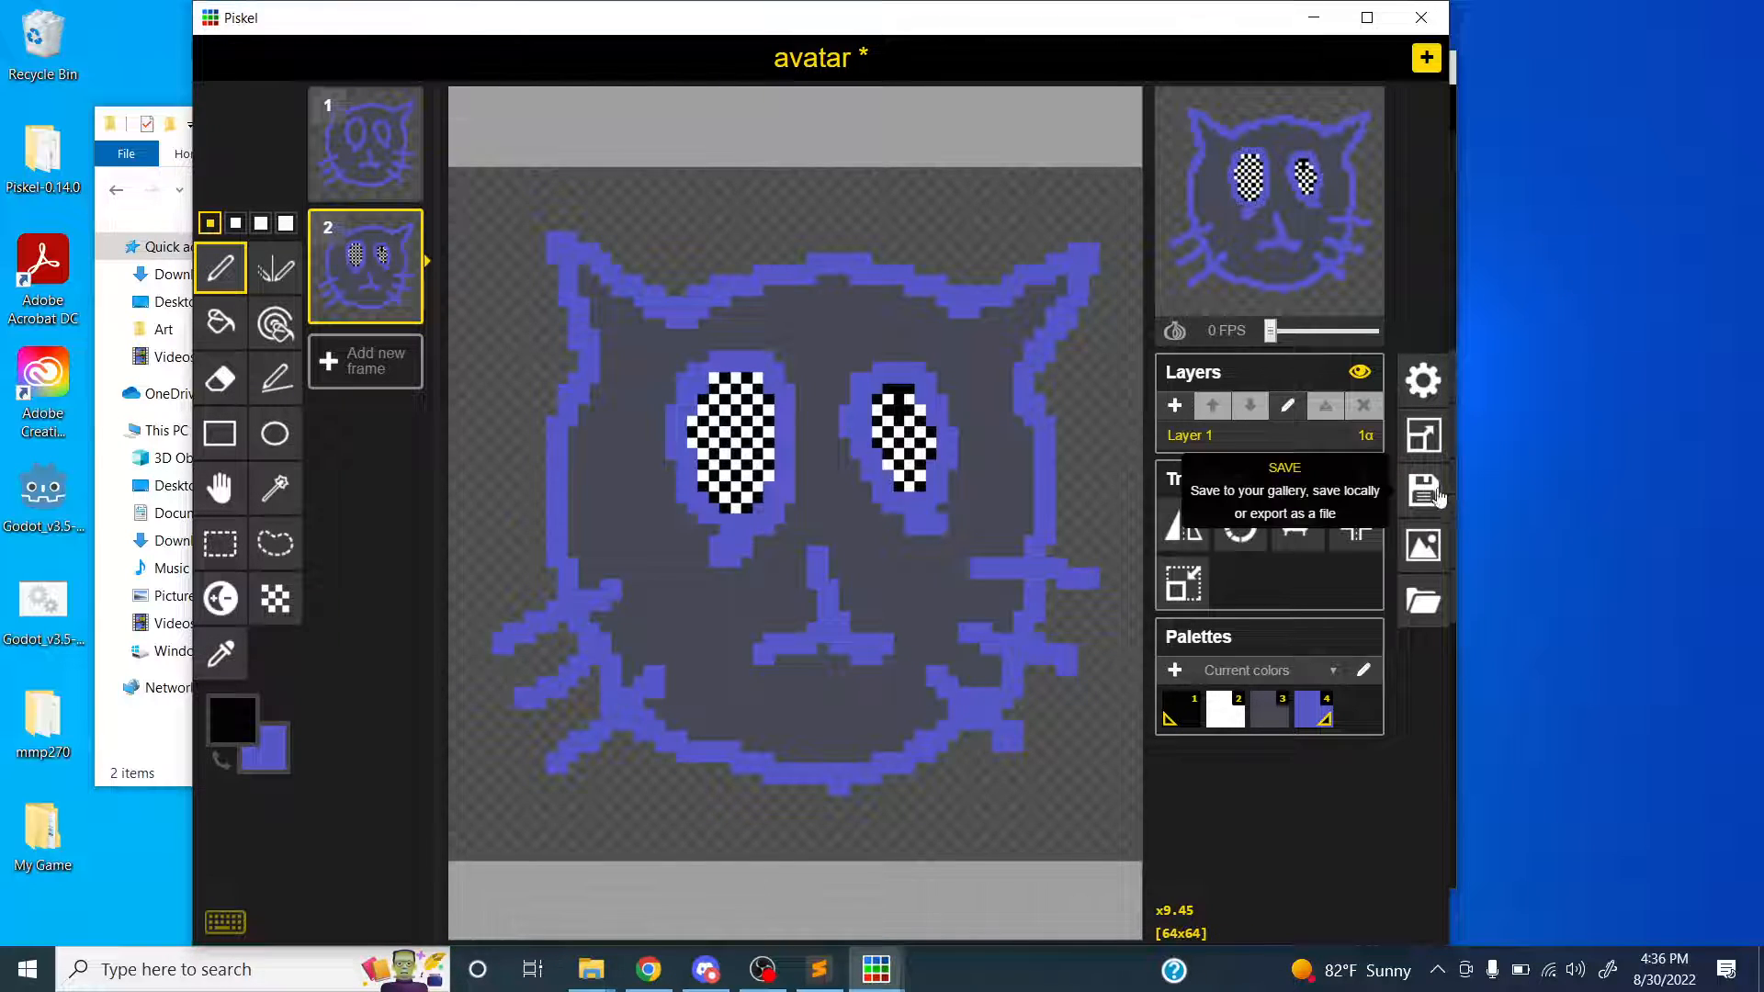
{"action": "key", "text": "ctrl+s"}
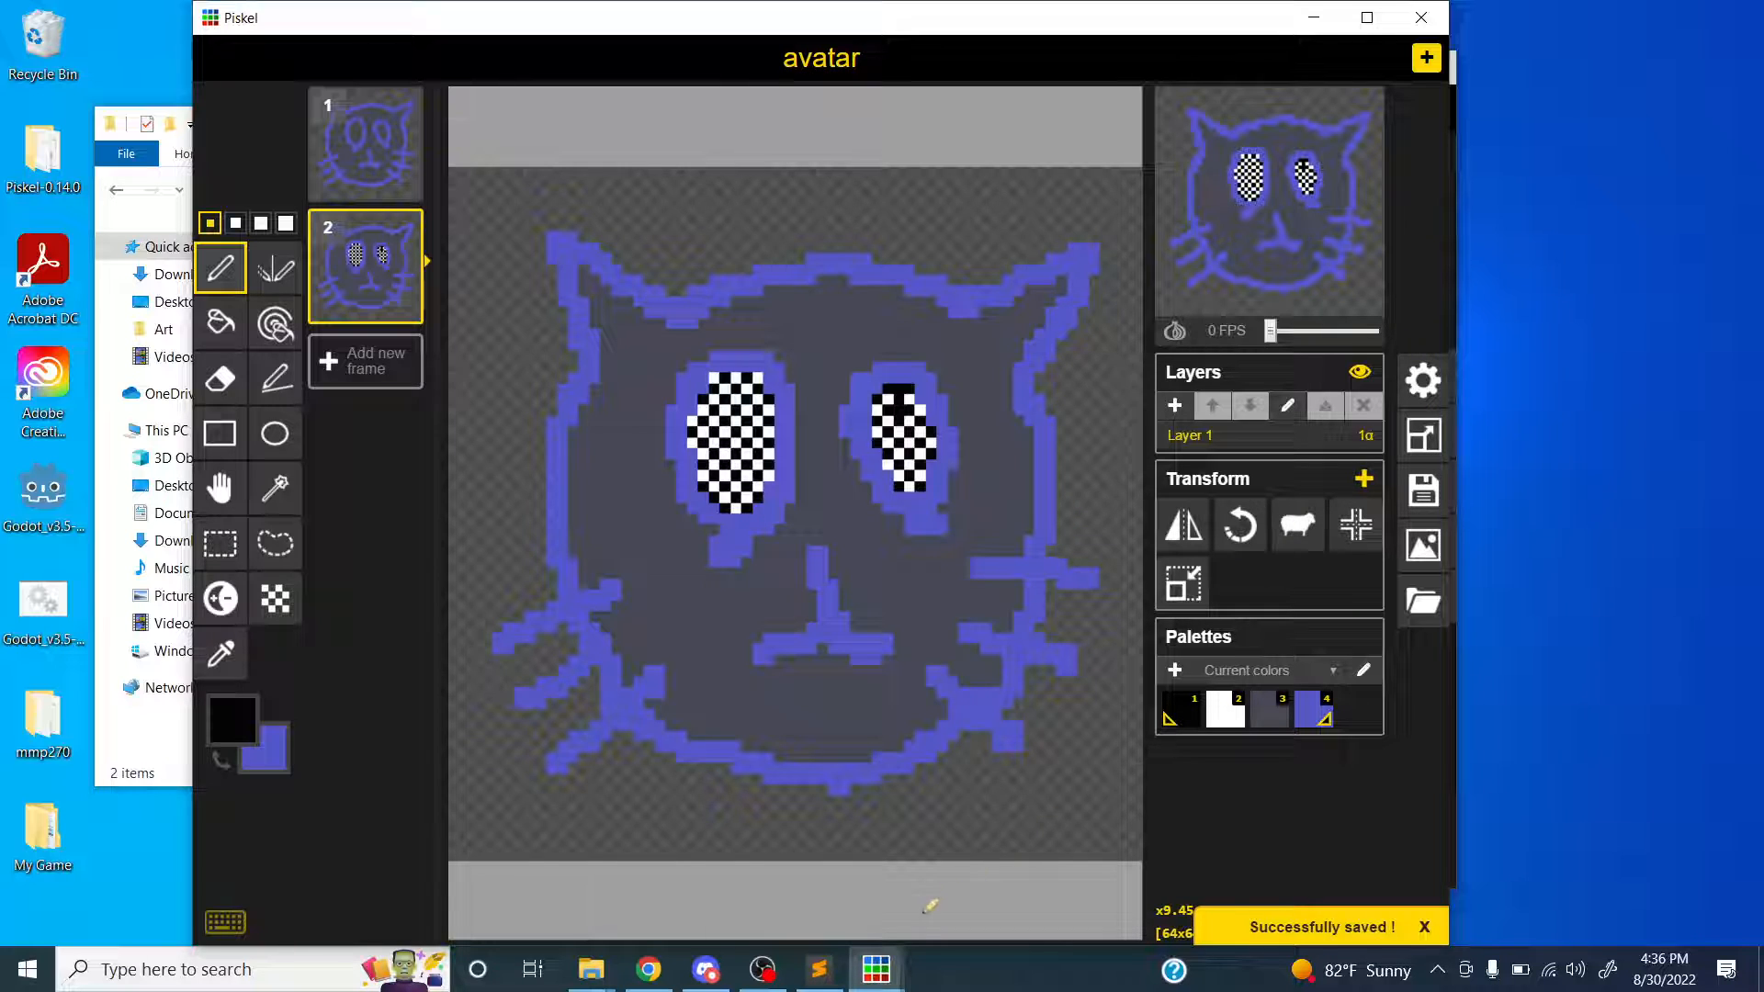
{"action": "left_click", "coordinate": [884, 972]}
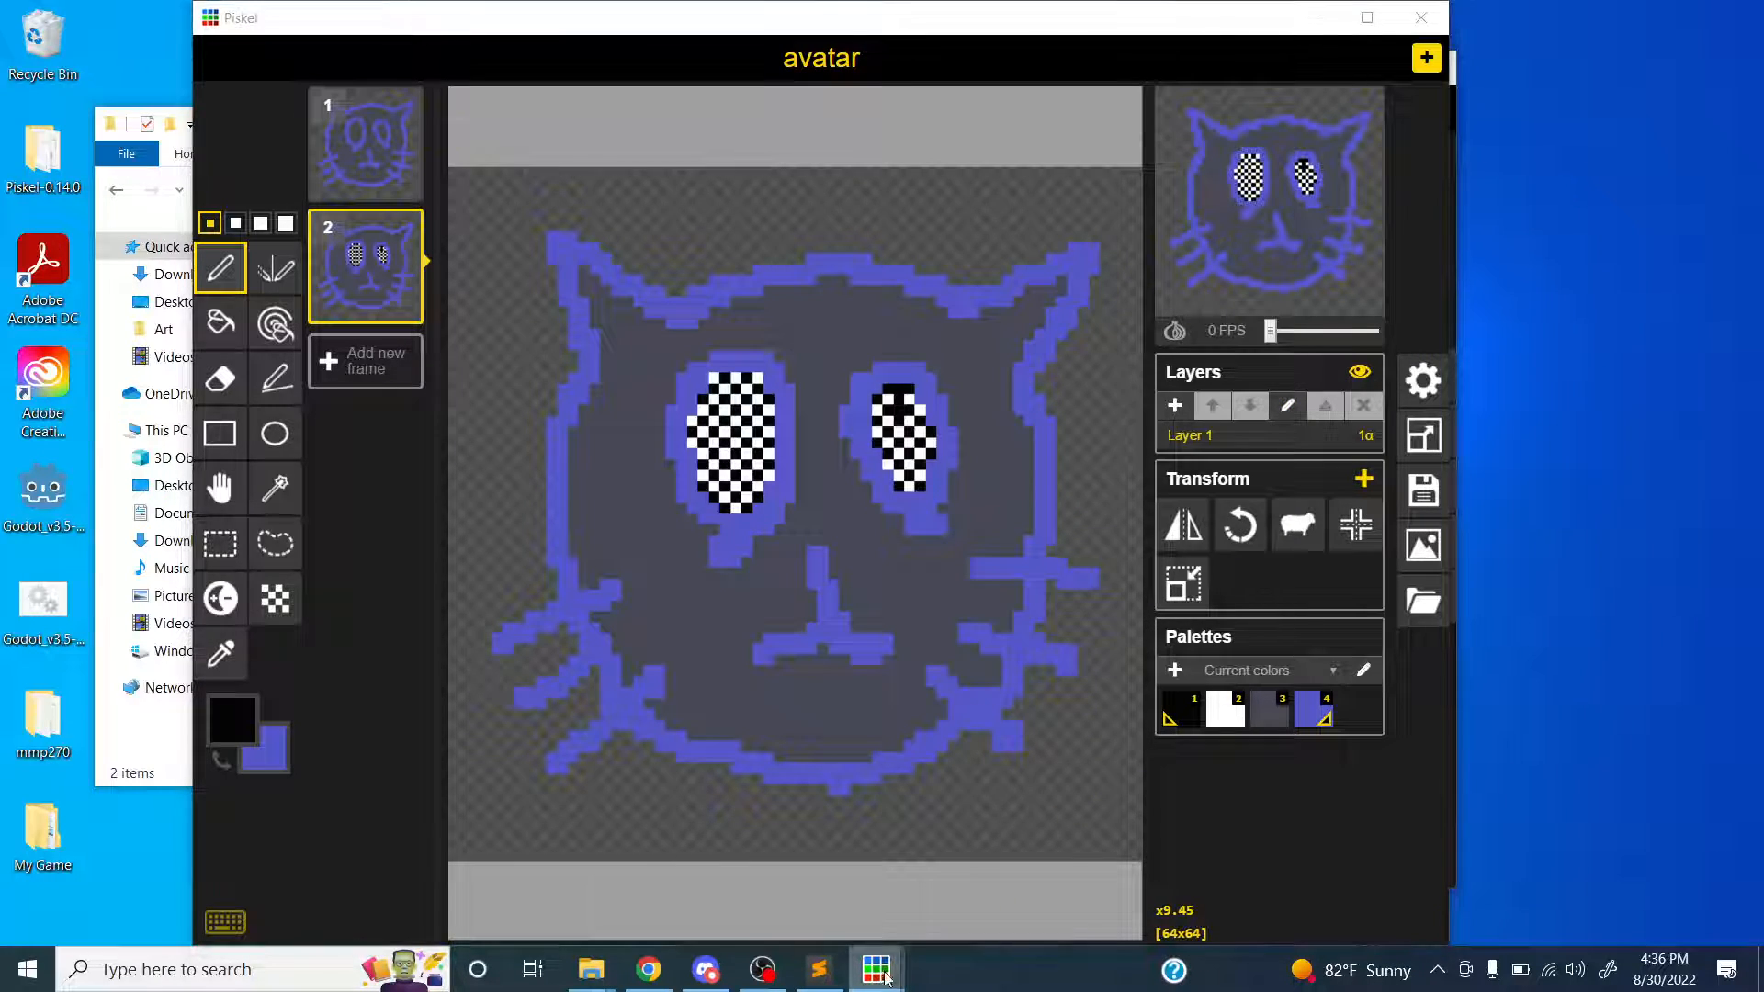
{"action": "left_click", "coordinate": [968, 859]}
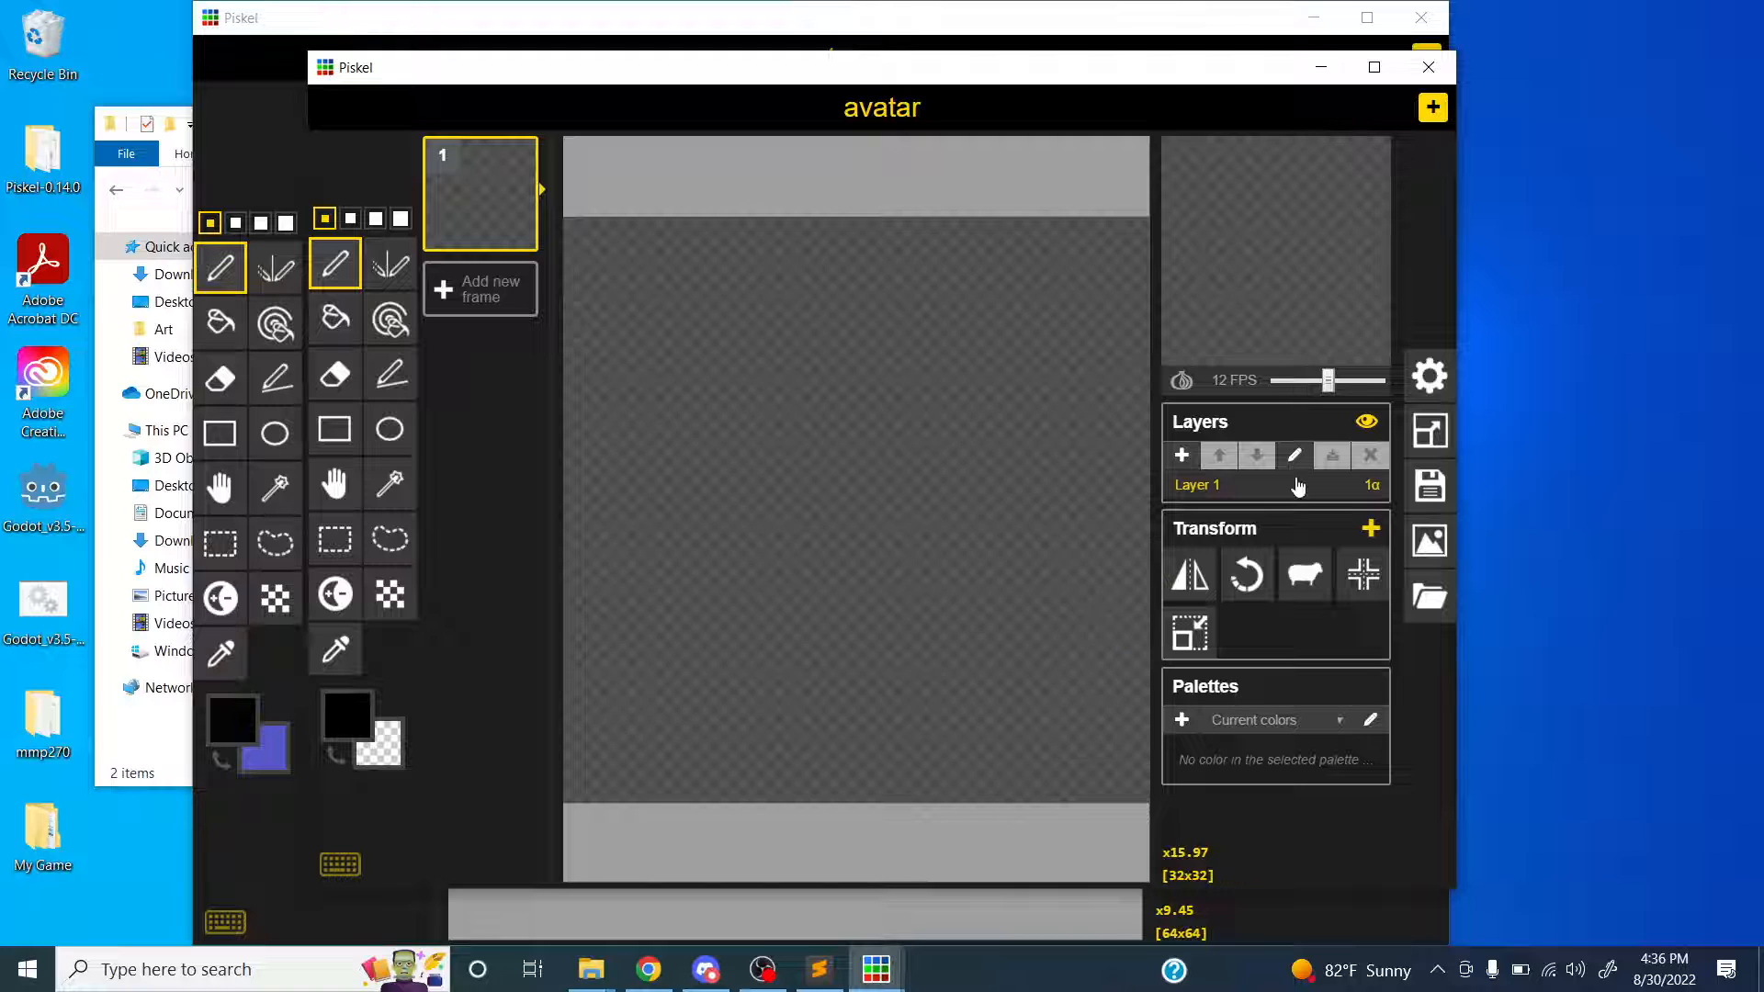
- Load avatar.piskel from the Art folder into the new window, and close that window without saving
{"action": "left_click", "coordinate": [1417, 622]}
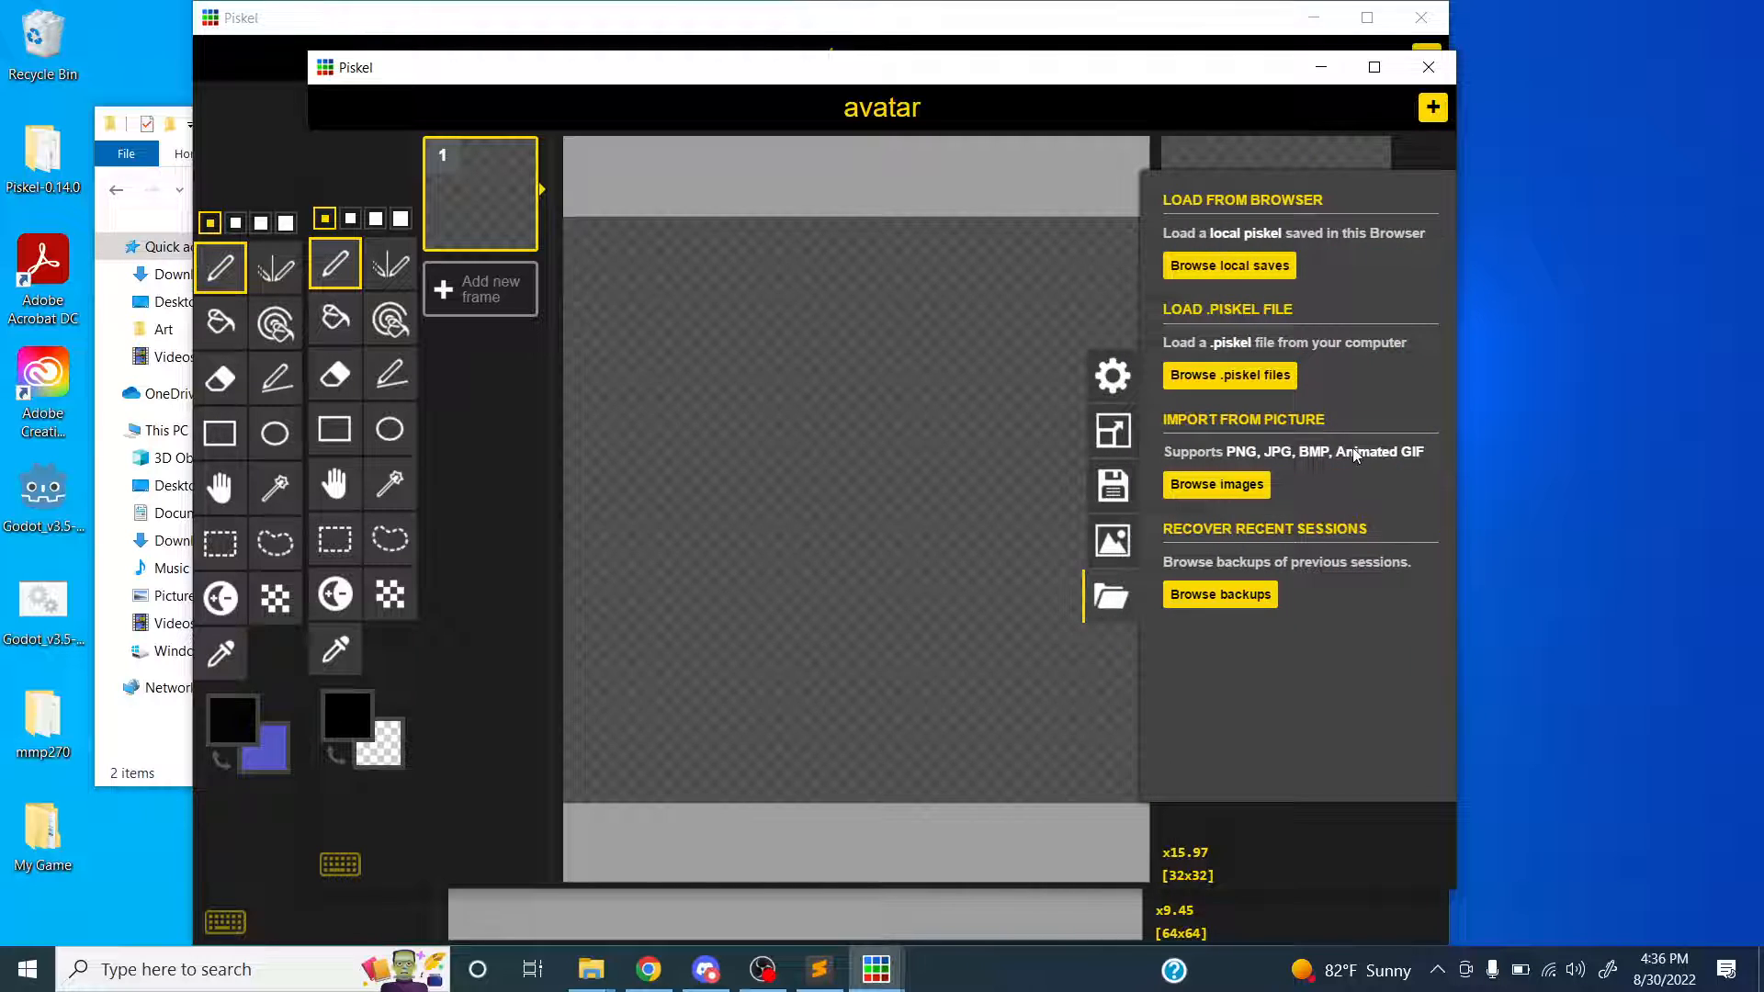
{"action": "left_click", "coordinate": [1230, 375]}
{"action": "left_click", "coordinate": [577, 275]}
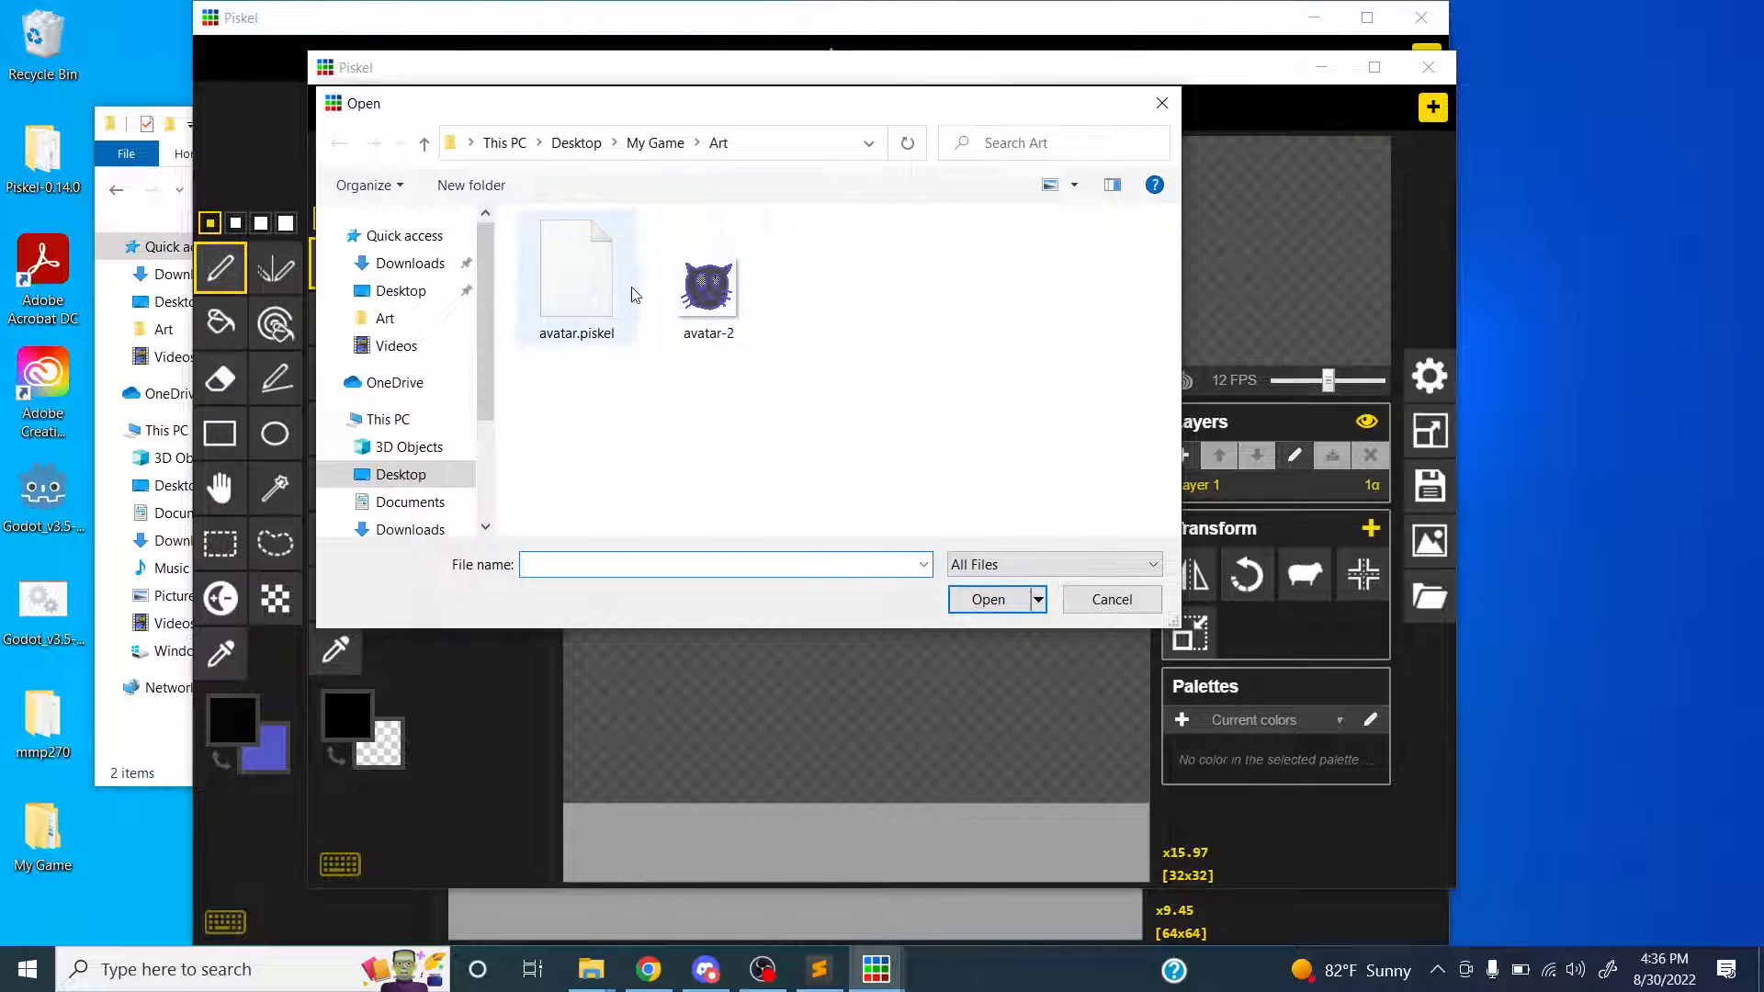
{"action": "left_click", "coordinate": [999, 600]}
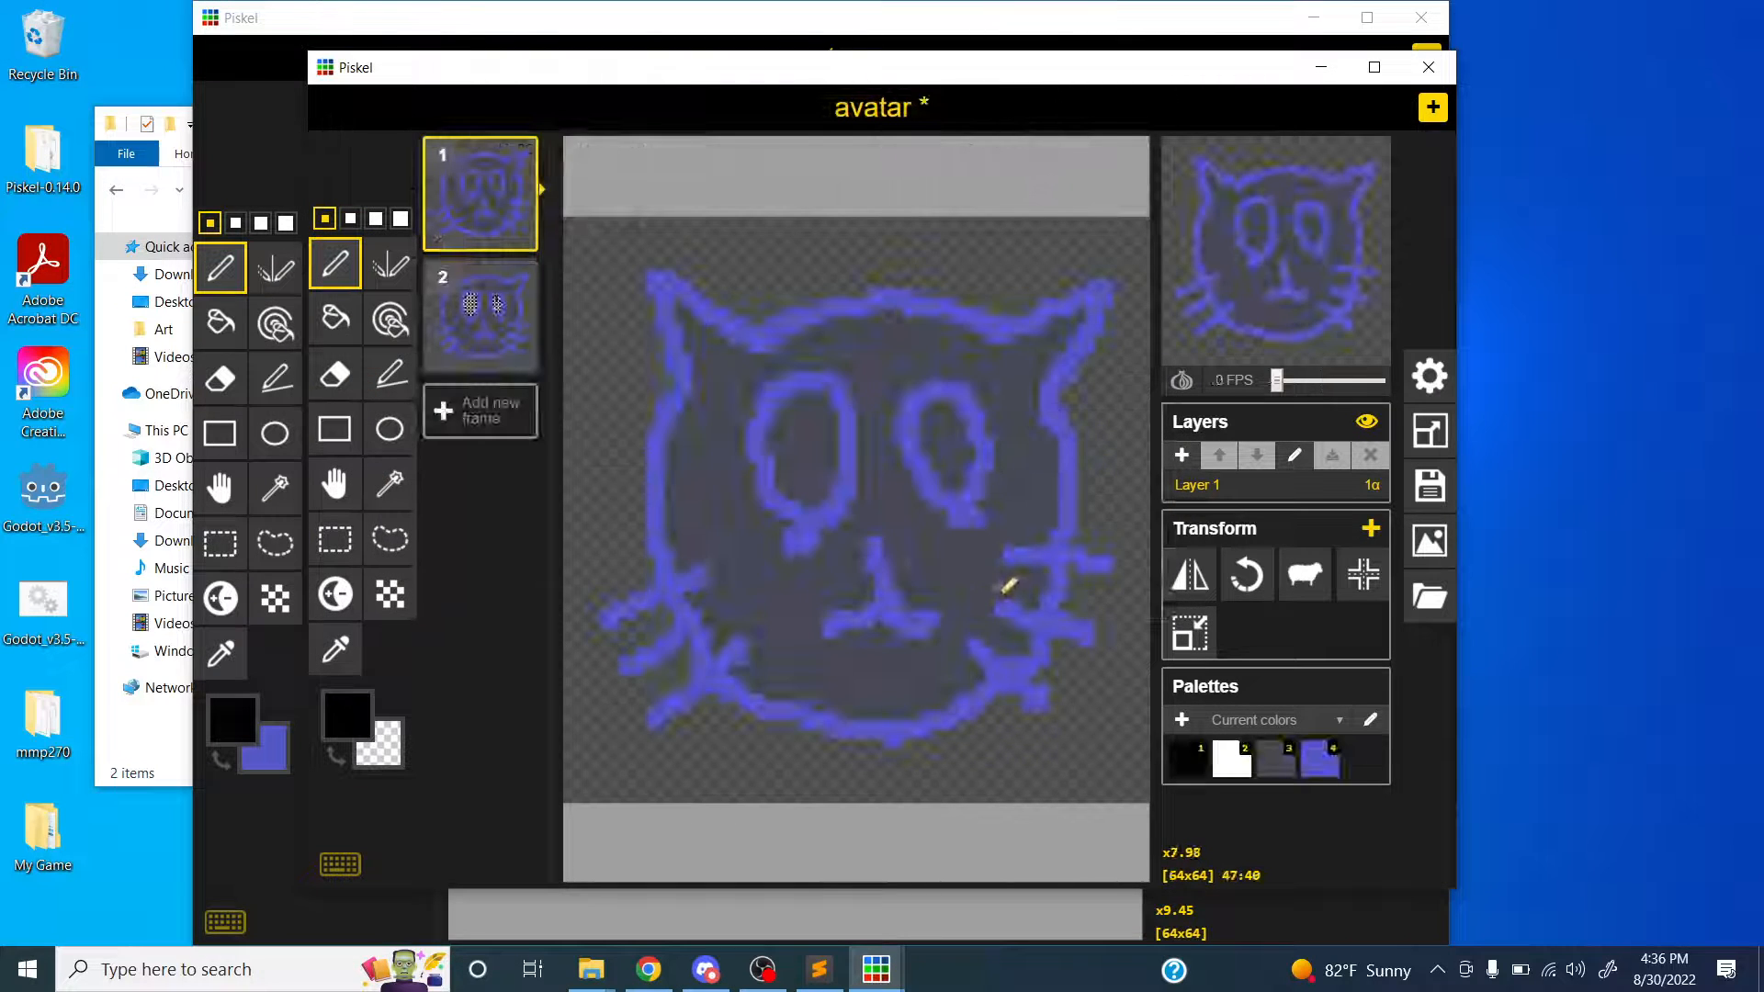
{"action": "left_click_drag", "start_coordinate": [680, 78], "coordinate": [642, 80]}
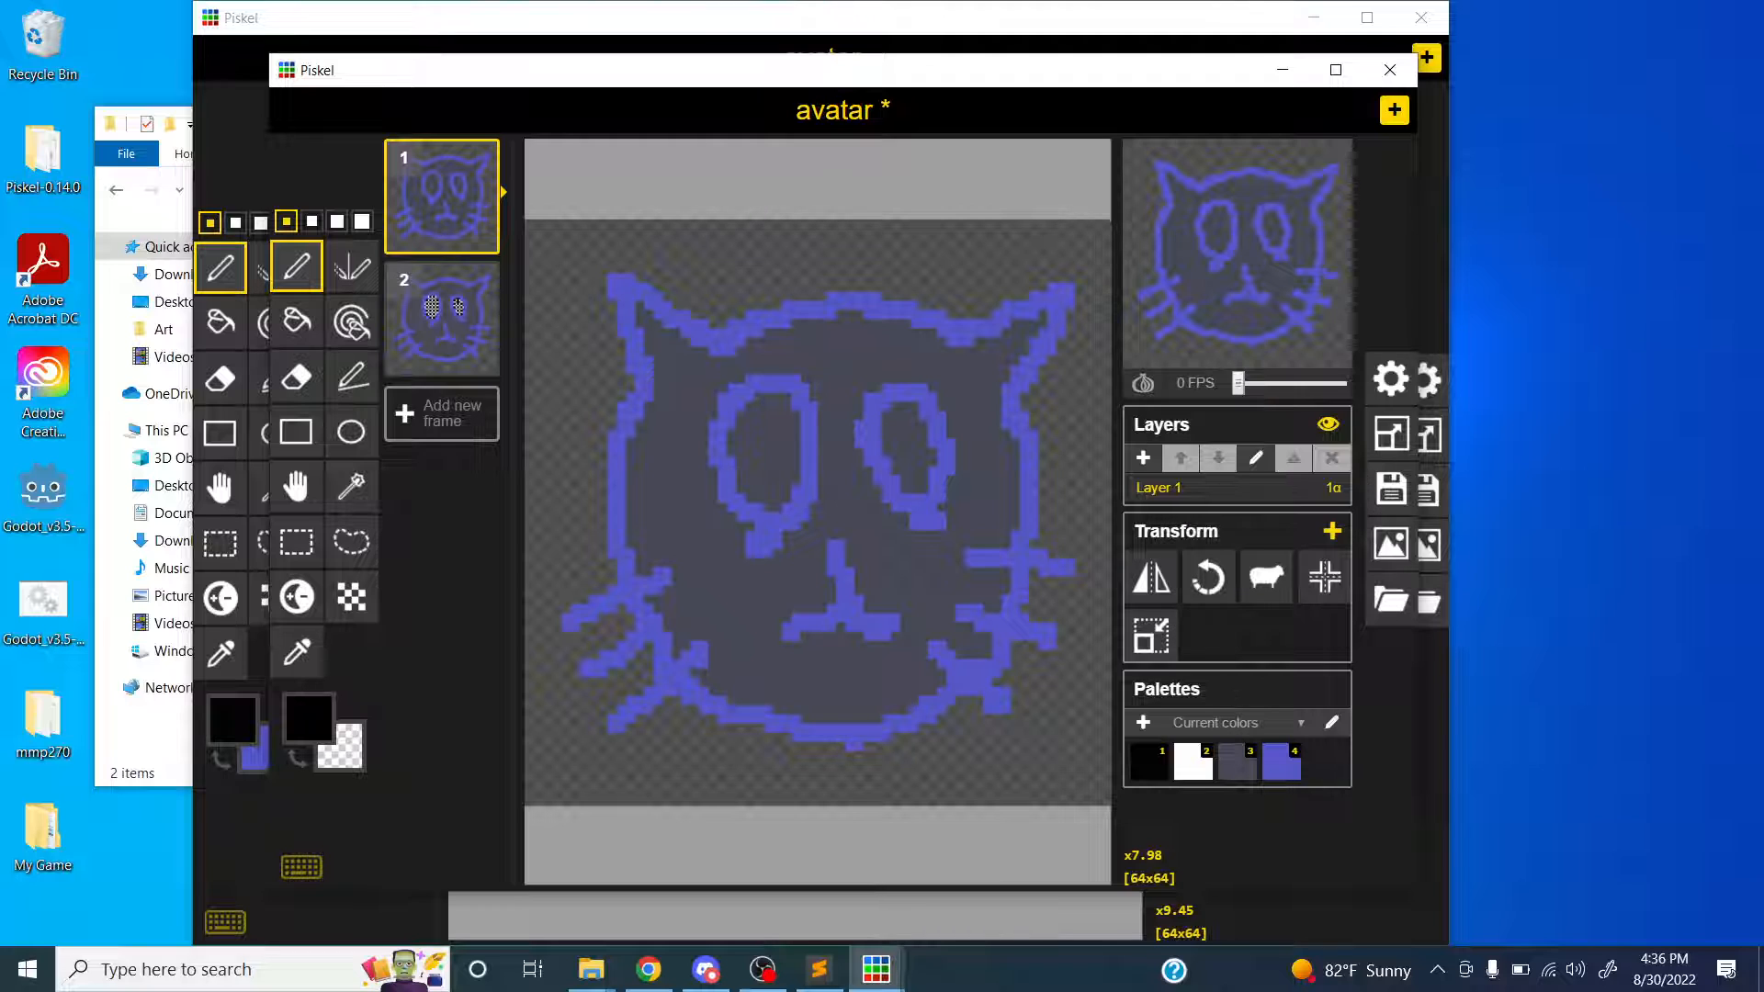
{"action": "left_click", "coordinate": [1389, 70]}
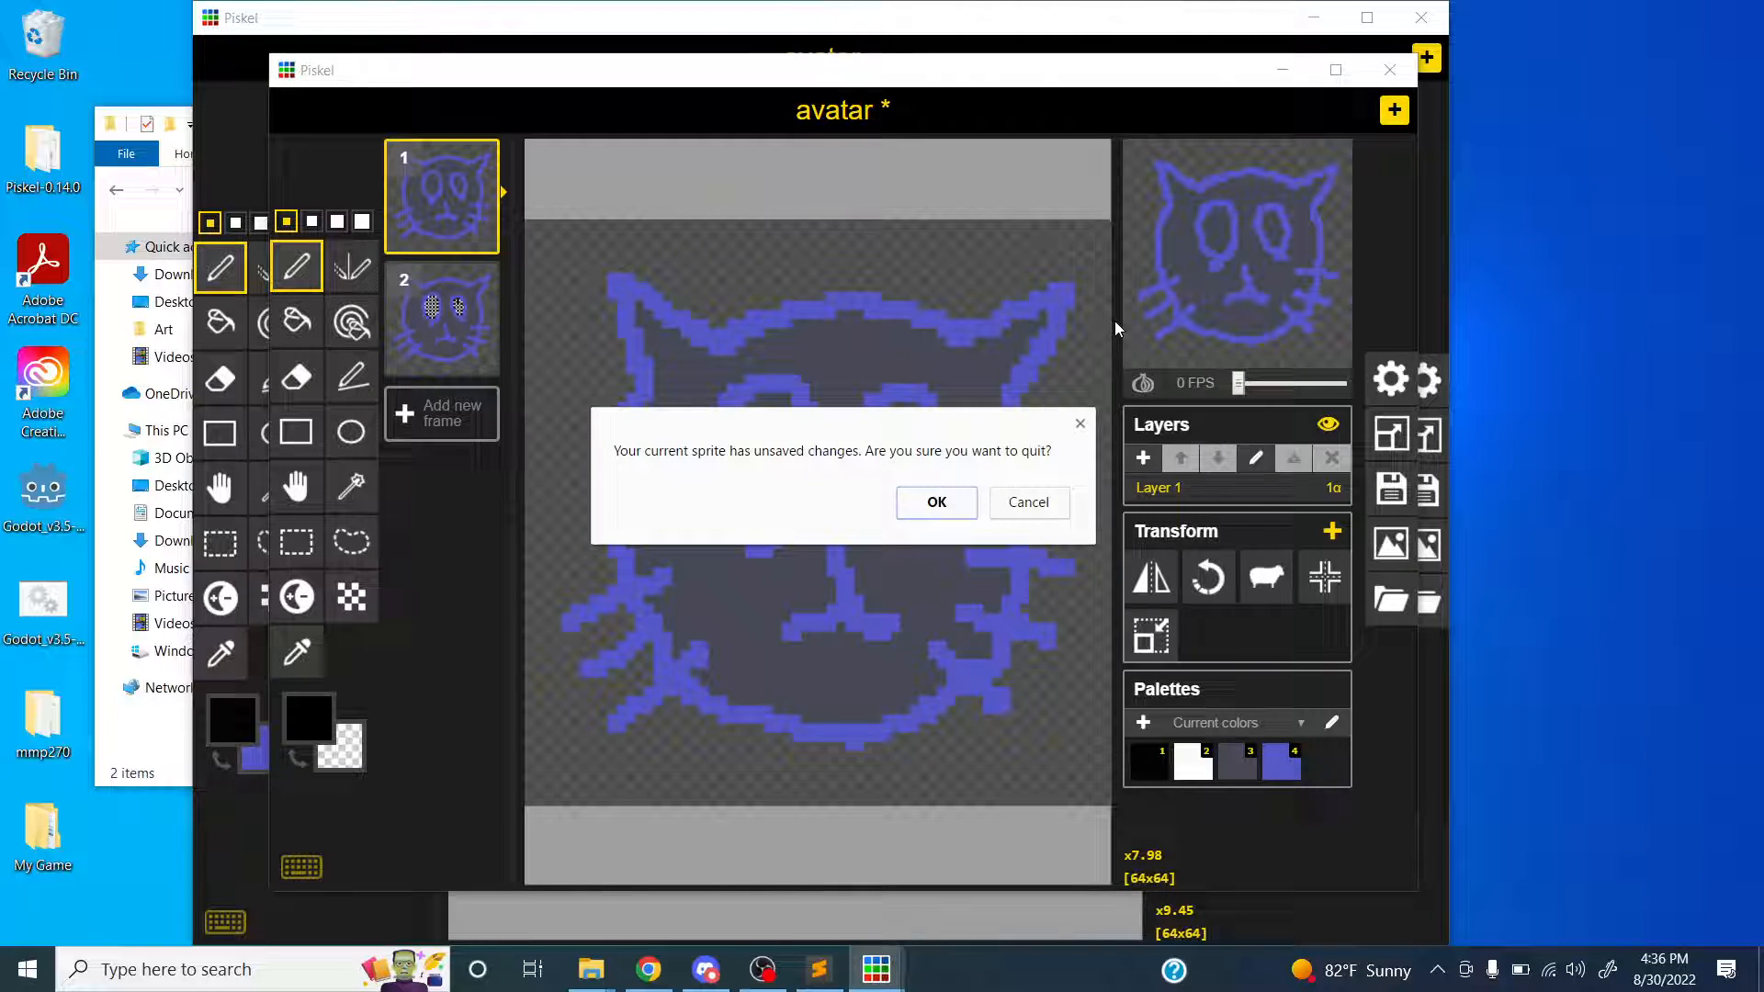
{"action": "left_click", "coordinate": [936, 501]}
- Create another new sprite window, check the sprites saved locally in the browser, and reopen the import options
{"action": "left_click", "coordinate": [1424, 61]}
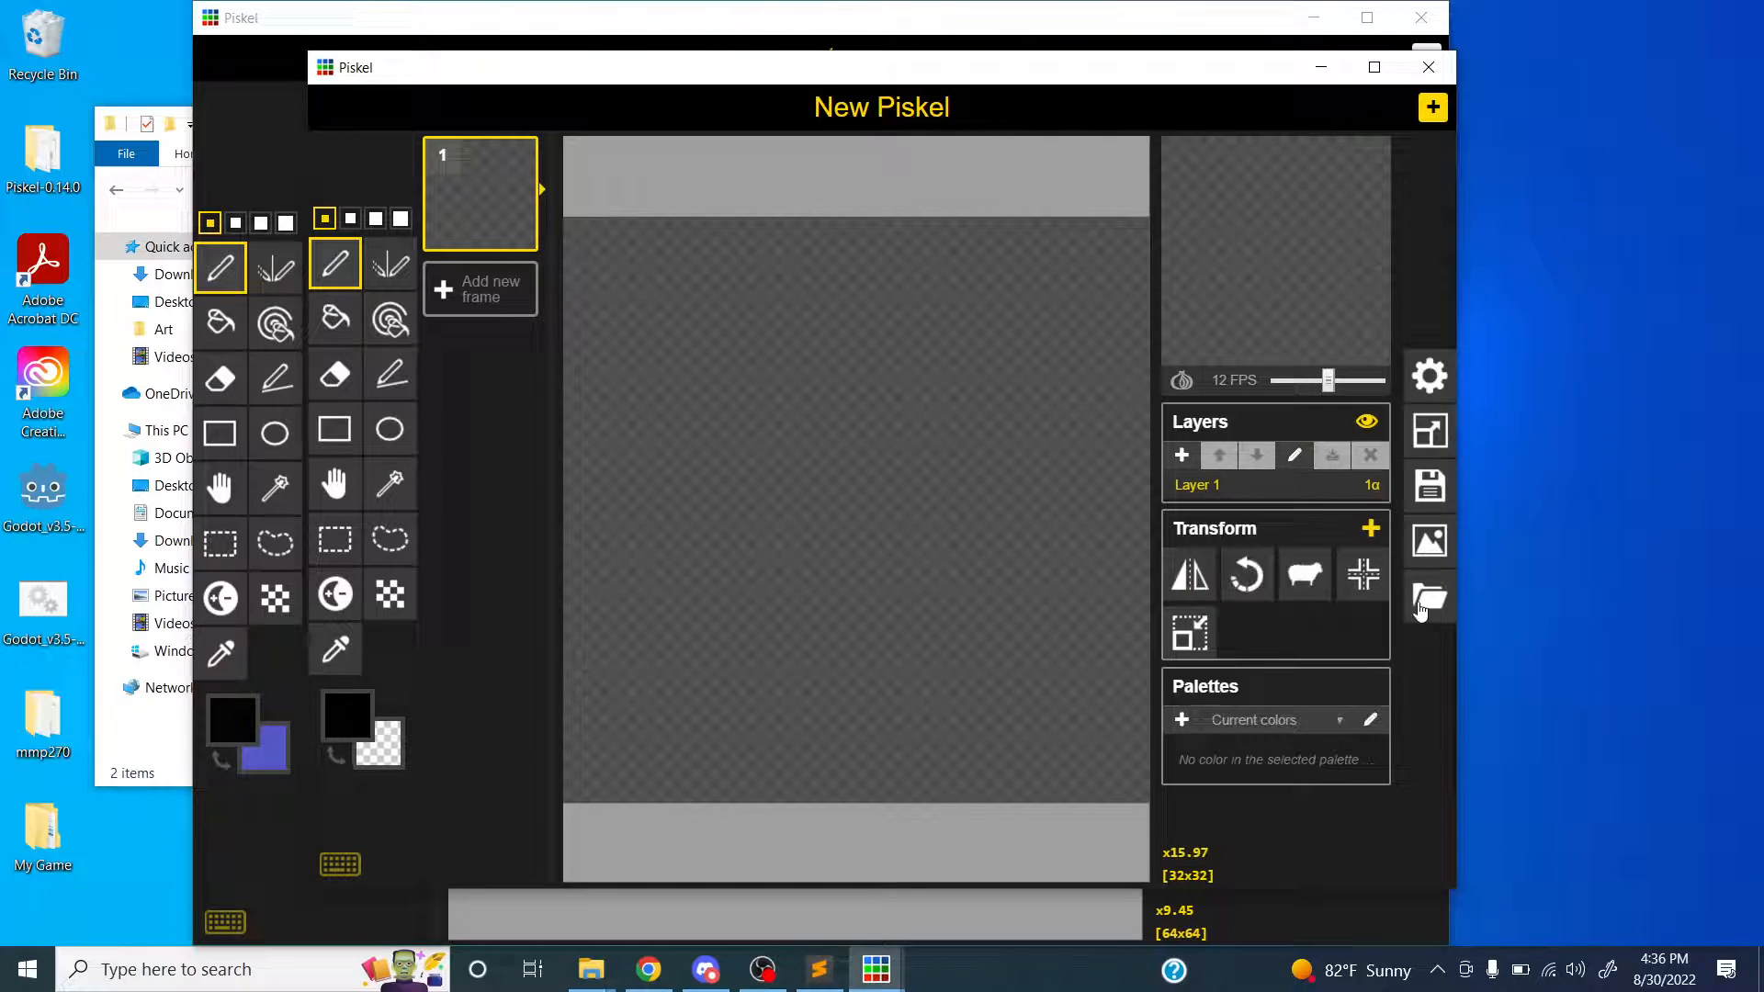
{"action": "left_click", "coordinate": [1422, 605]}
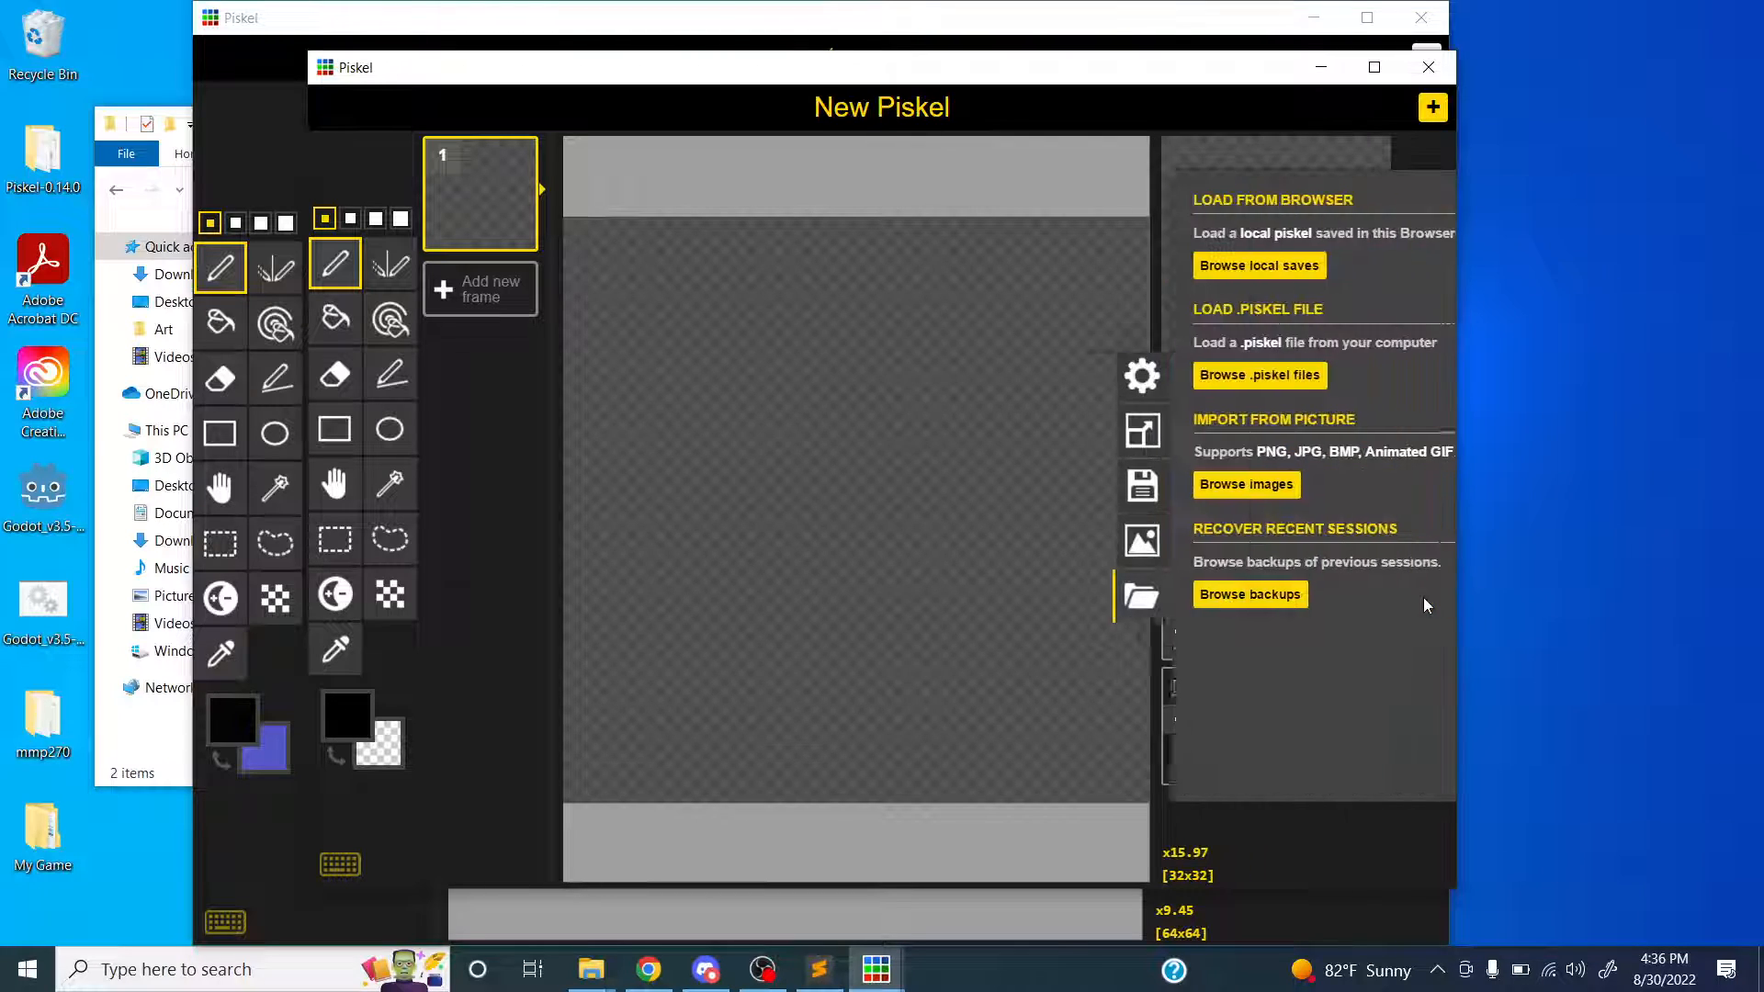
{"action": "left_click", "coordinate": [1249, 267]}
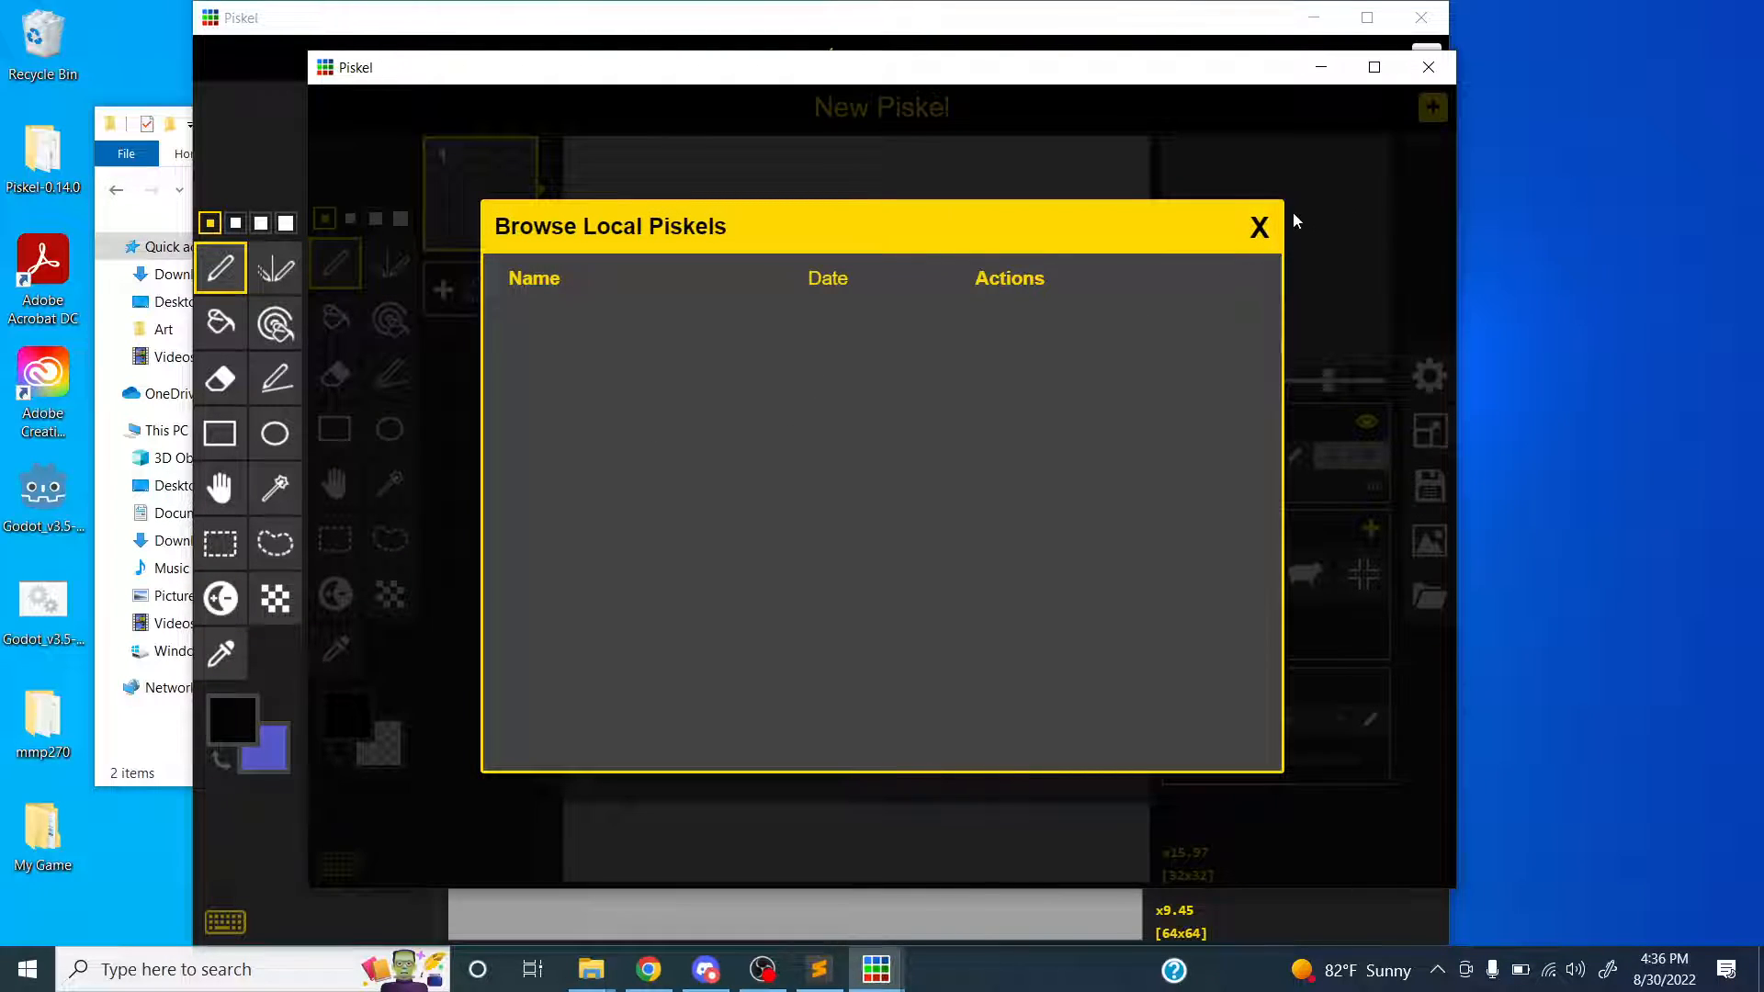
{"action": "left_click", "coordinate": [1256, 235]}
{"action": "left_click", "coordinate": [1431, 602]}
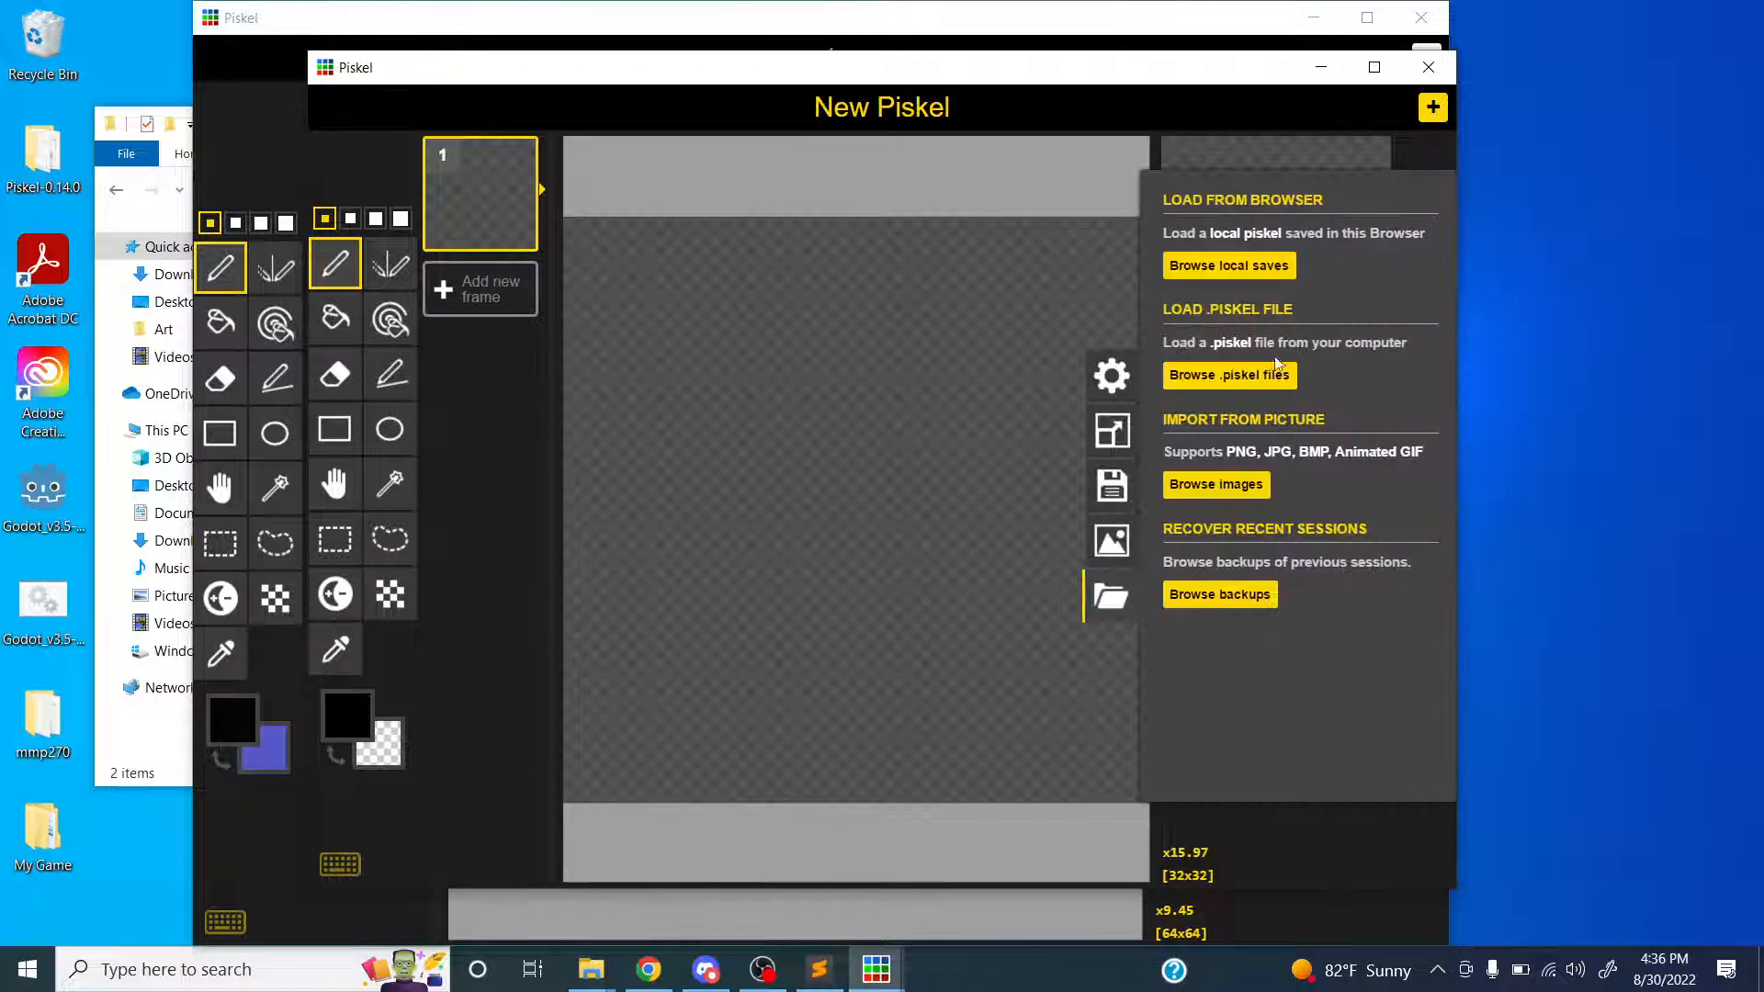
- Restore the avatar backup snapshot recorded at 16:36 over the empty sprite, and close its window
{"action": "left_click", "coordinate": [1220, 594]}
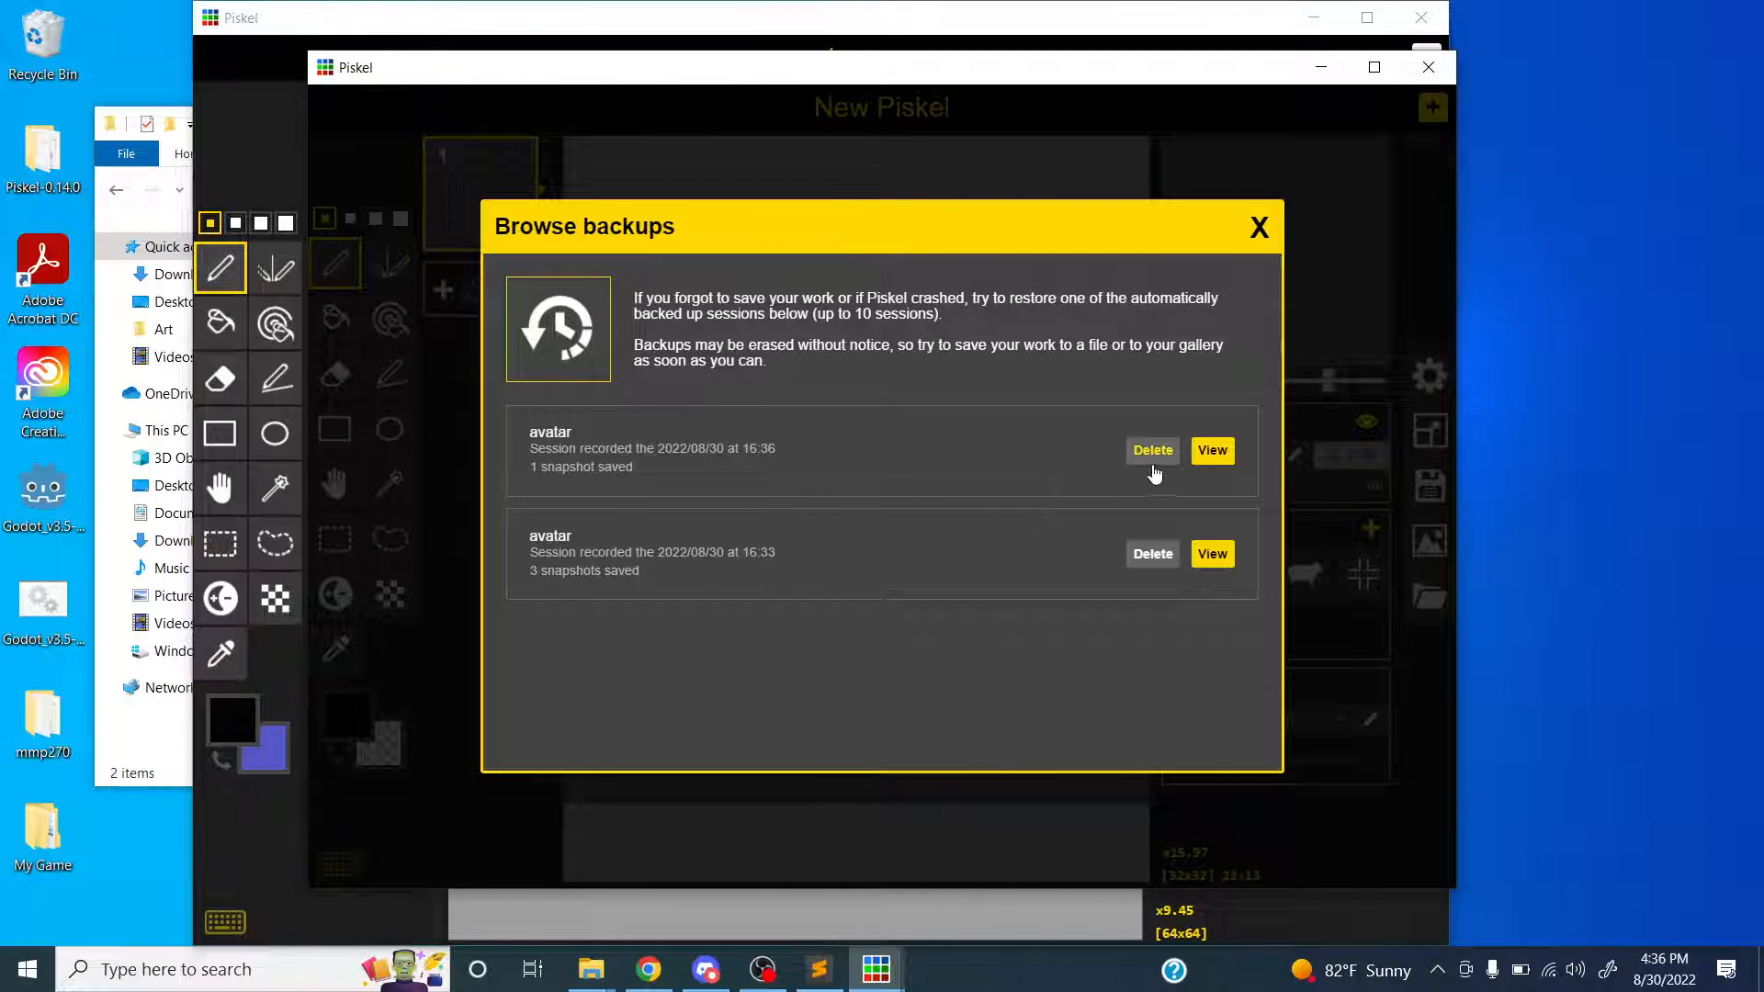
{"action": "left_click", "coordinate": [1212, 451]}
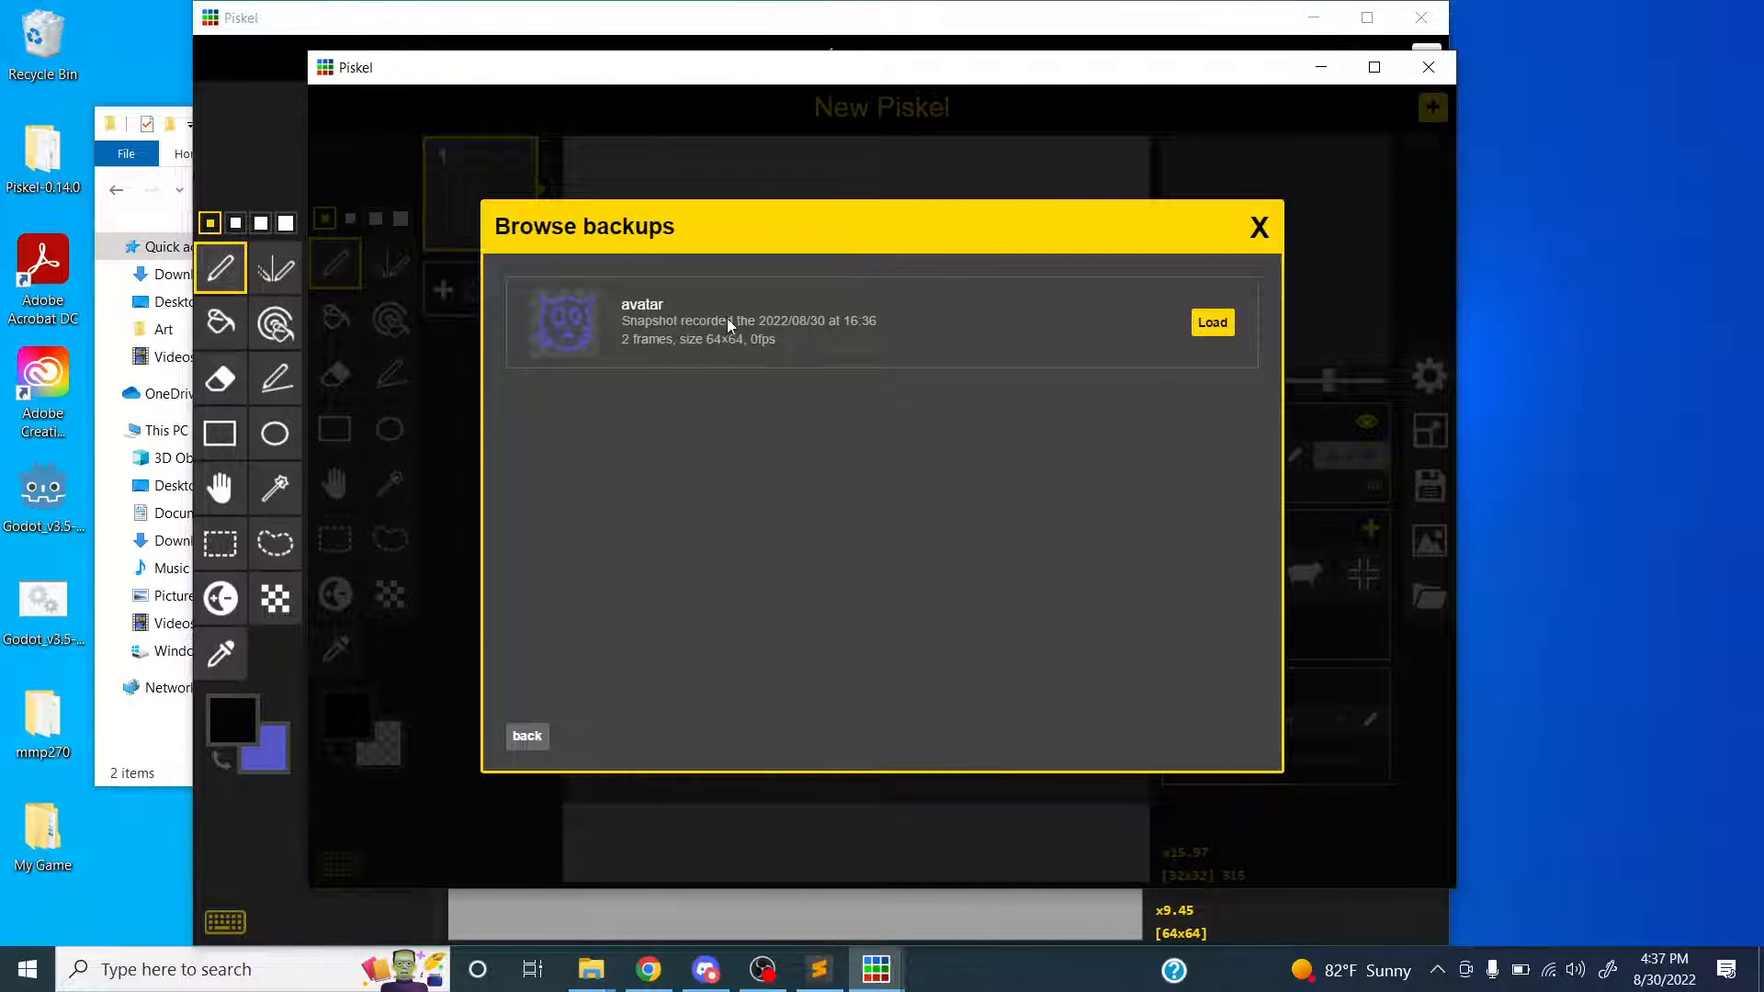
{"action": "left_click", "coordinate": [1205, 327]}
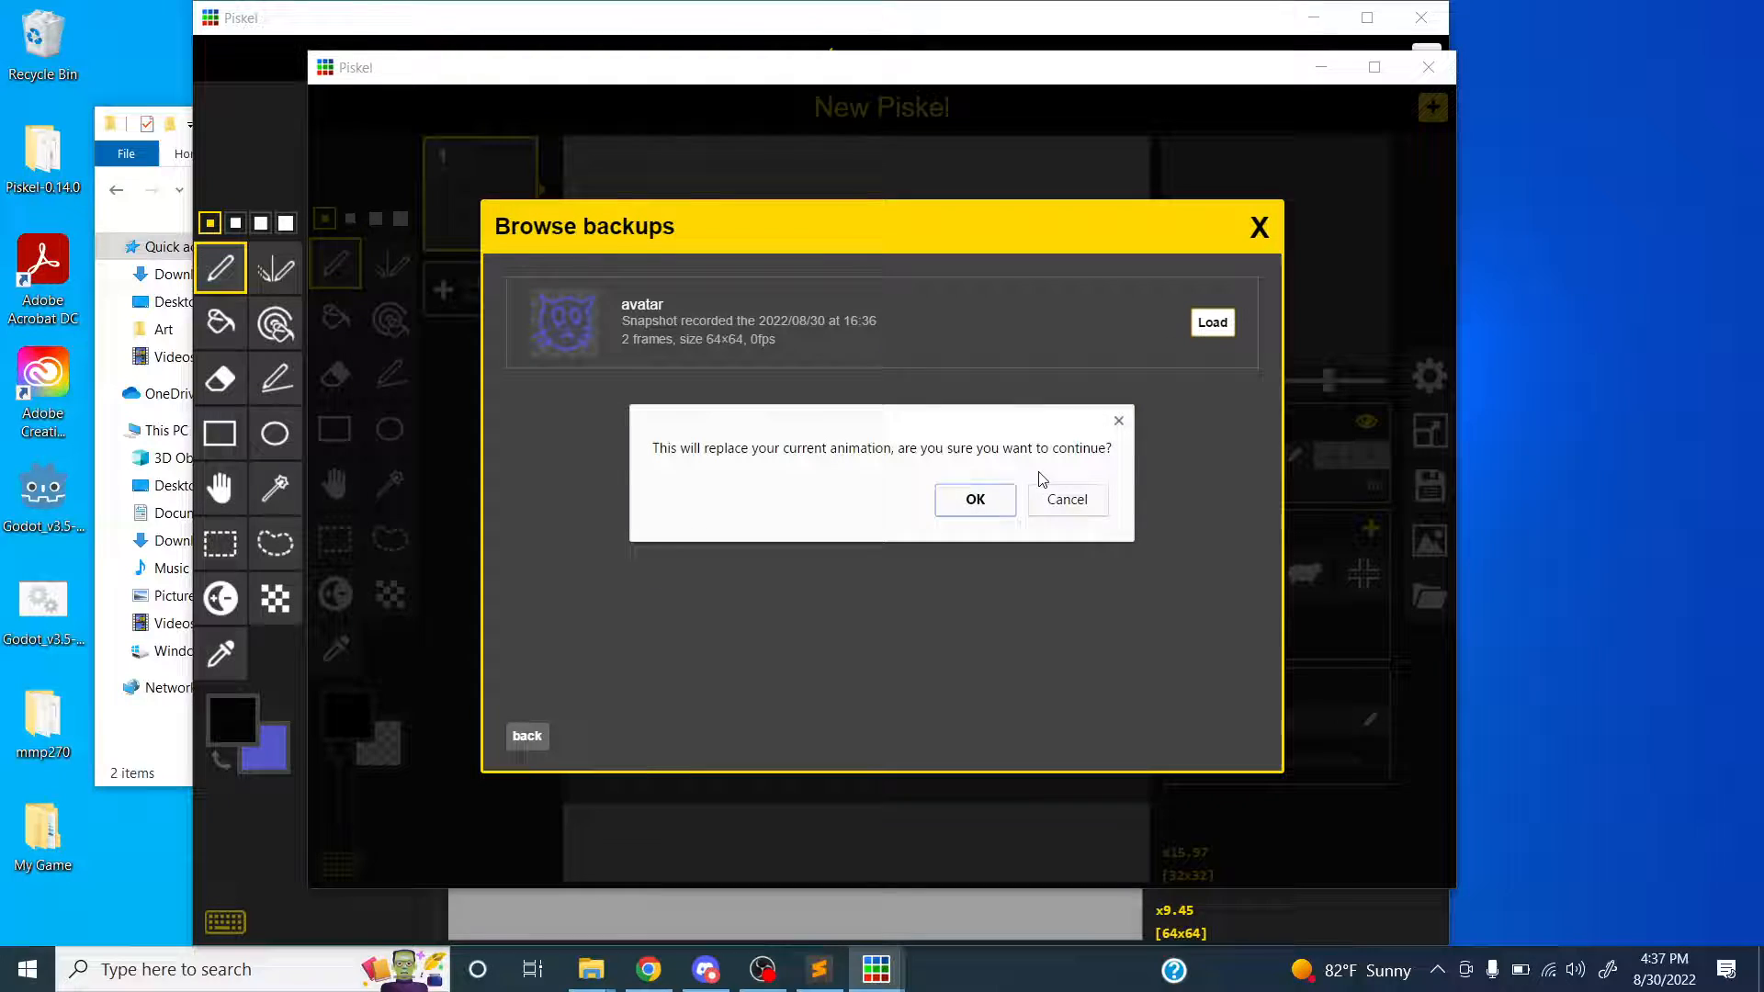
{"action": "left_click", "coordinate": [975, 499]}
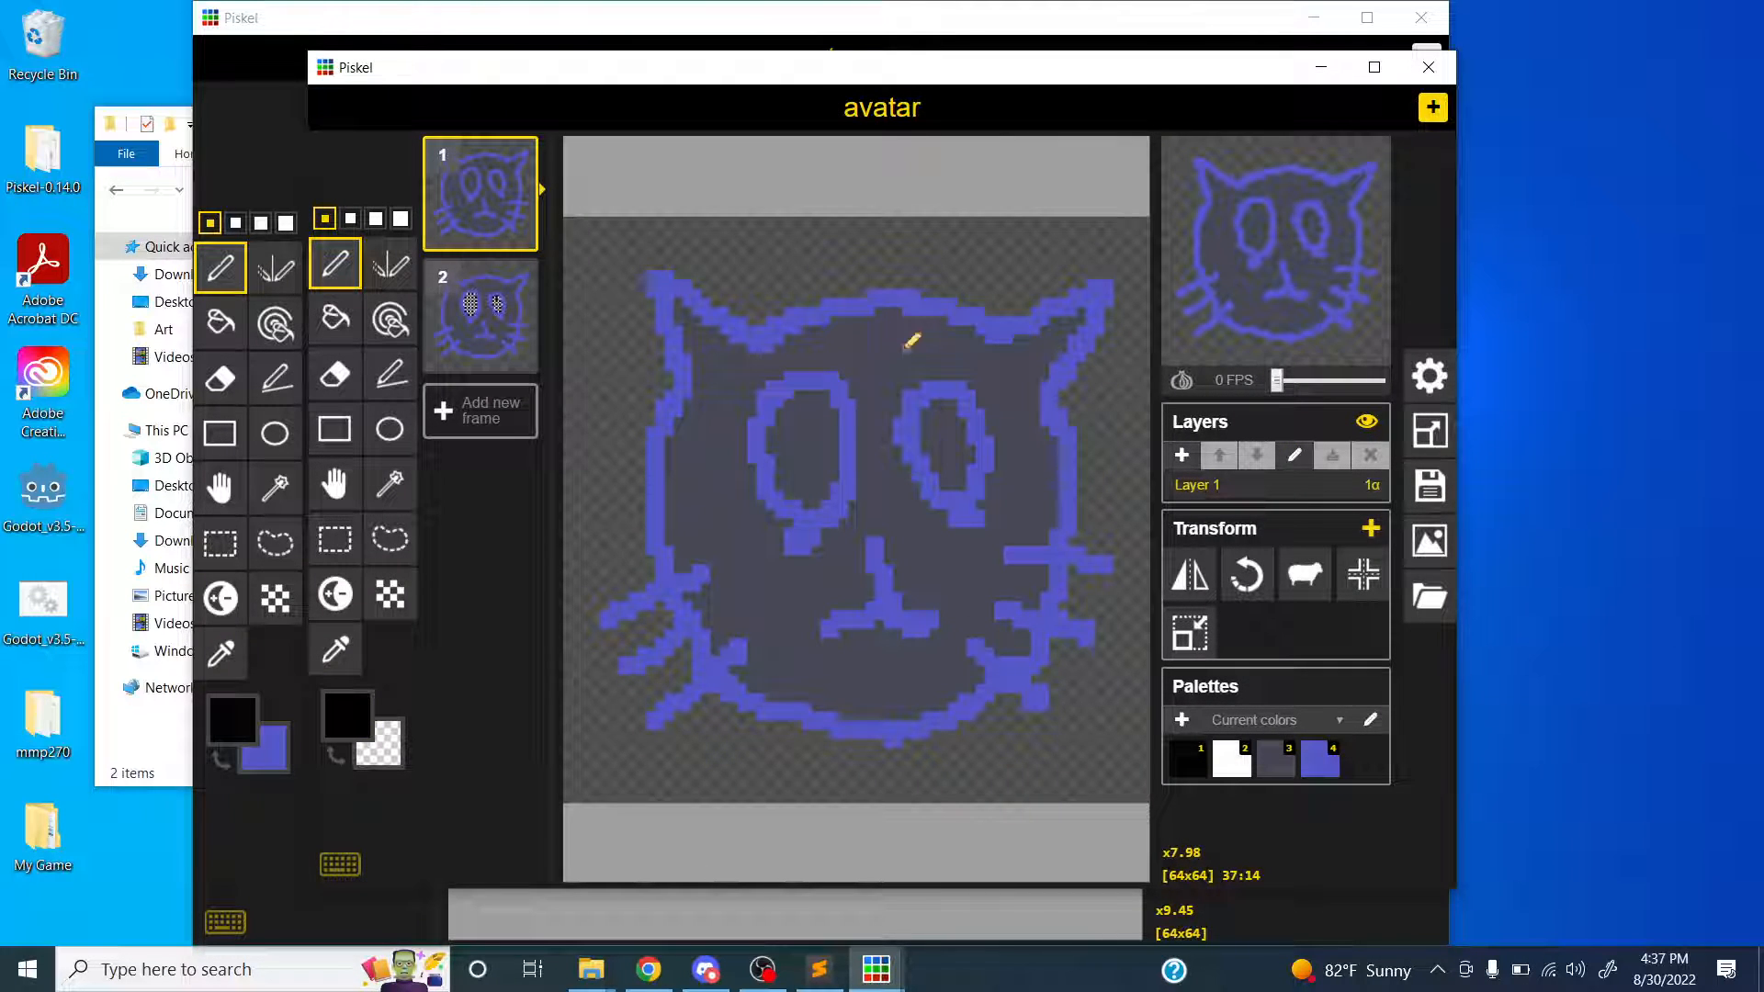
{"action": "left_click", "coordinate": [1428, 67]}
{"action": "left_click", "coordinate": [988, 500]}
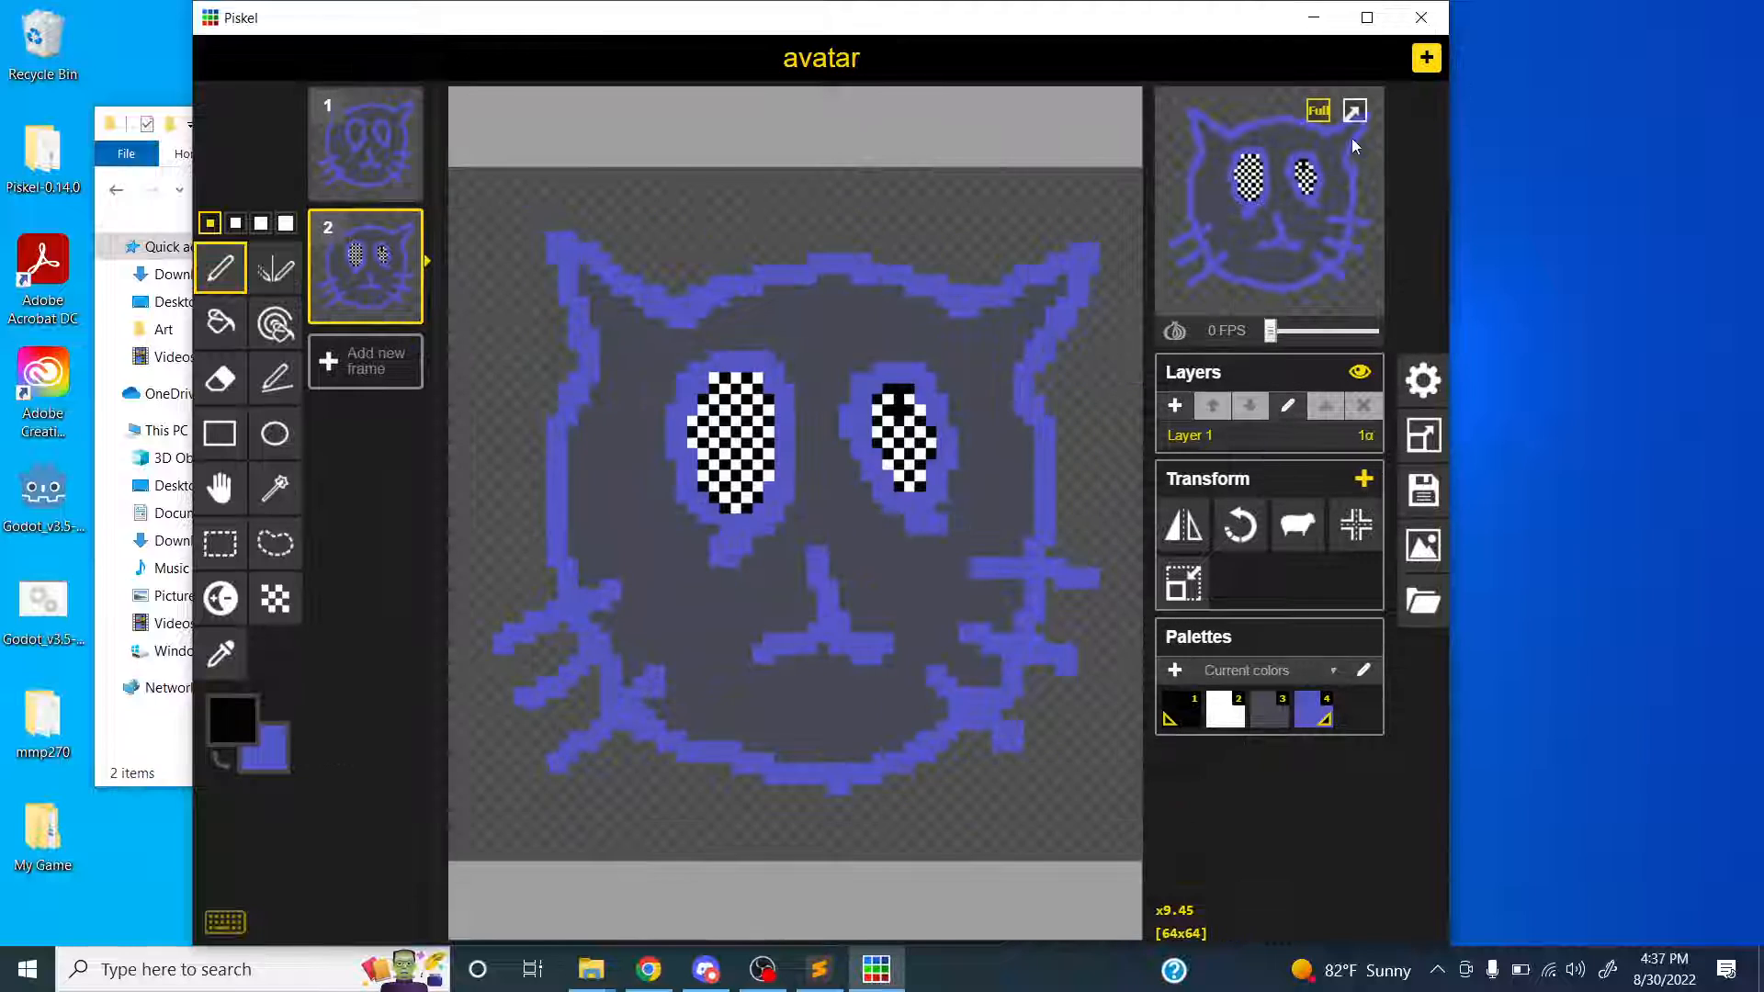
- Import avatar-2.png from the Art folder into a new sprite window as a single 64 x 64 image
{"action": "left_click", "coordinate": [1426, 58]}
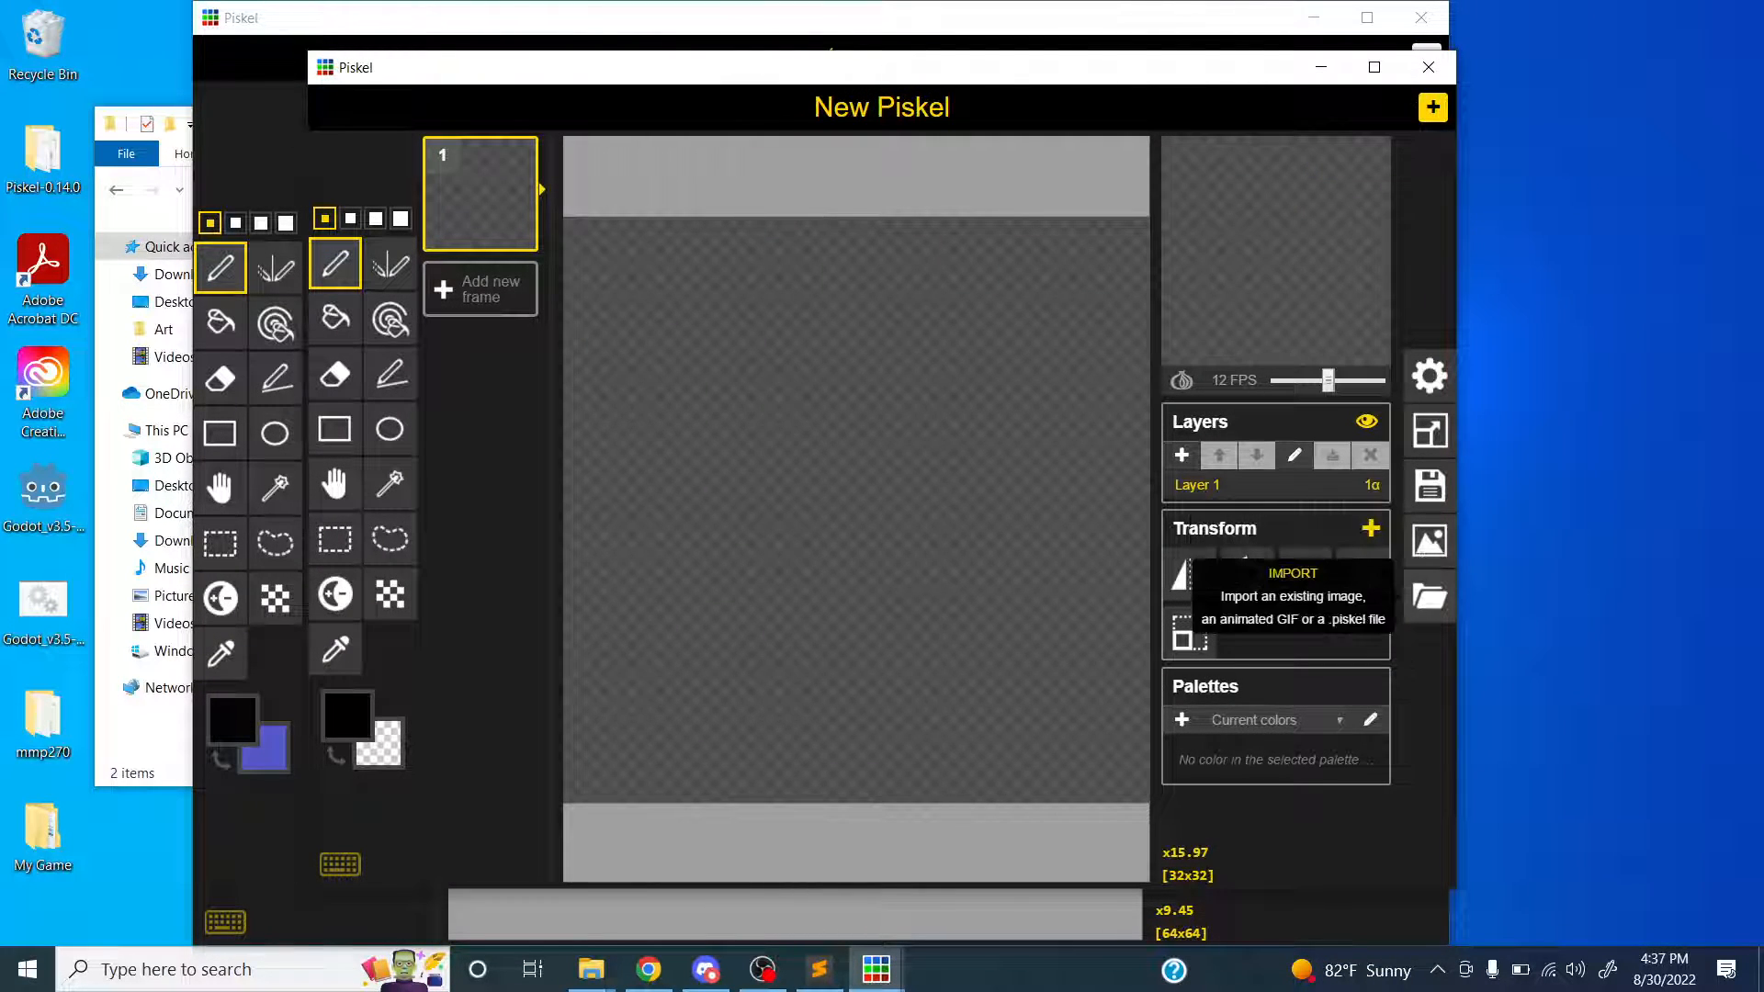
{"action": "left_click", "coordinate": [1430, 598]}
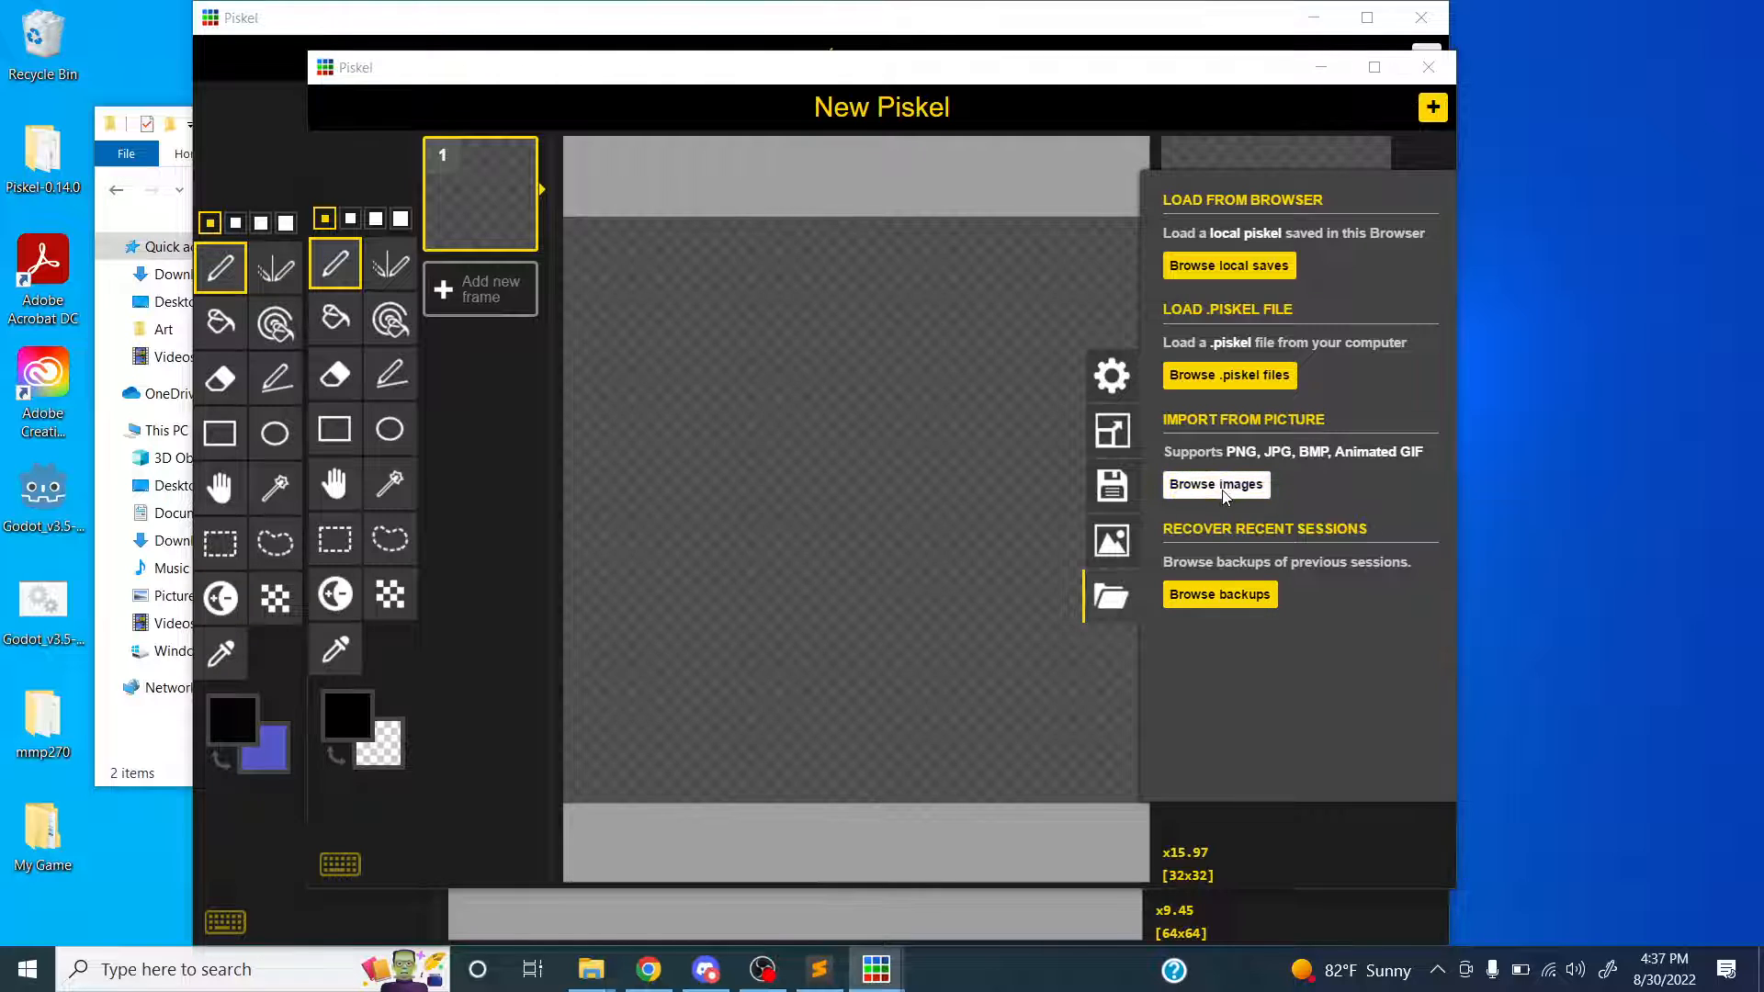
{"action": "left_click", "coordinate": [1224, 485]}
{"action": "left_click", "coordinate": [576, 285]}
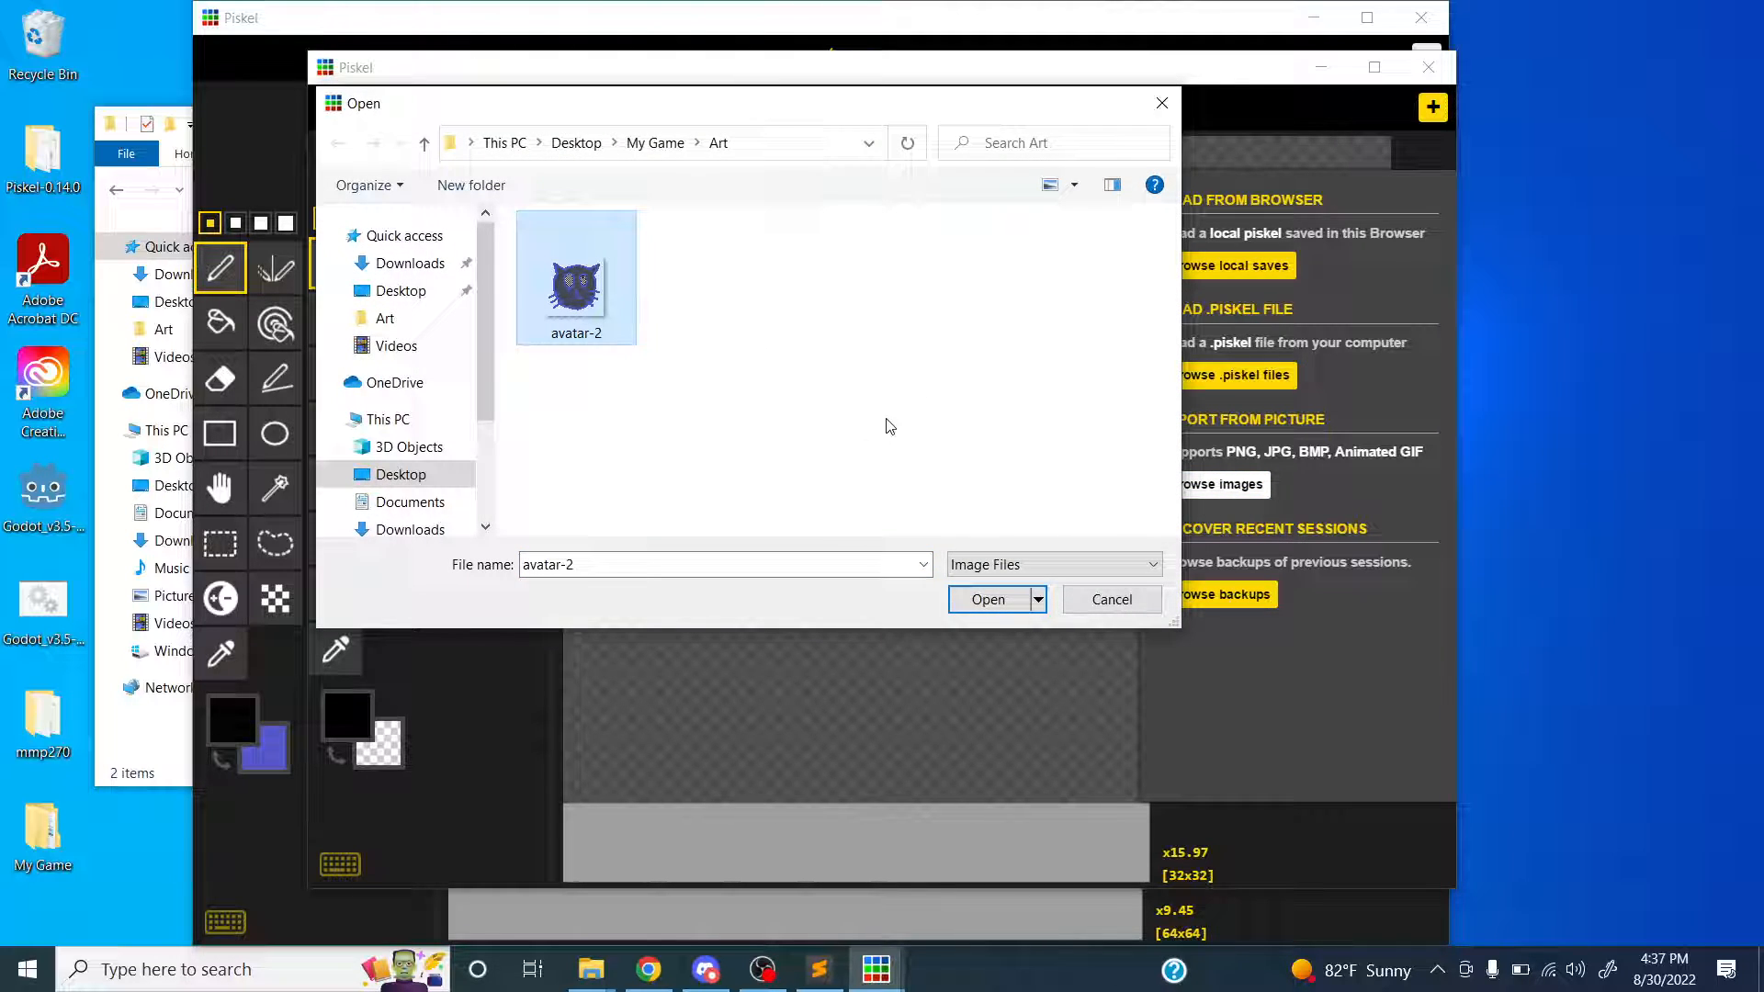
{"action": "left_click", "coordinate": [989, 599]}
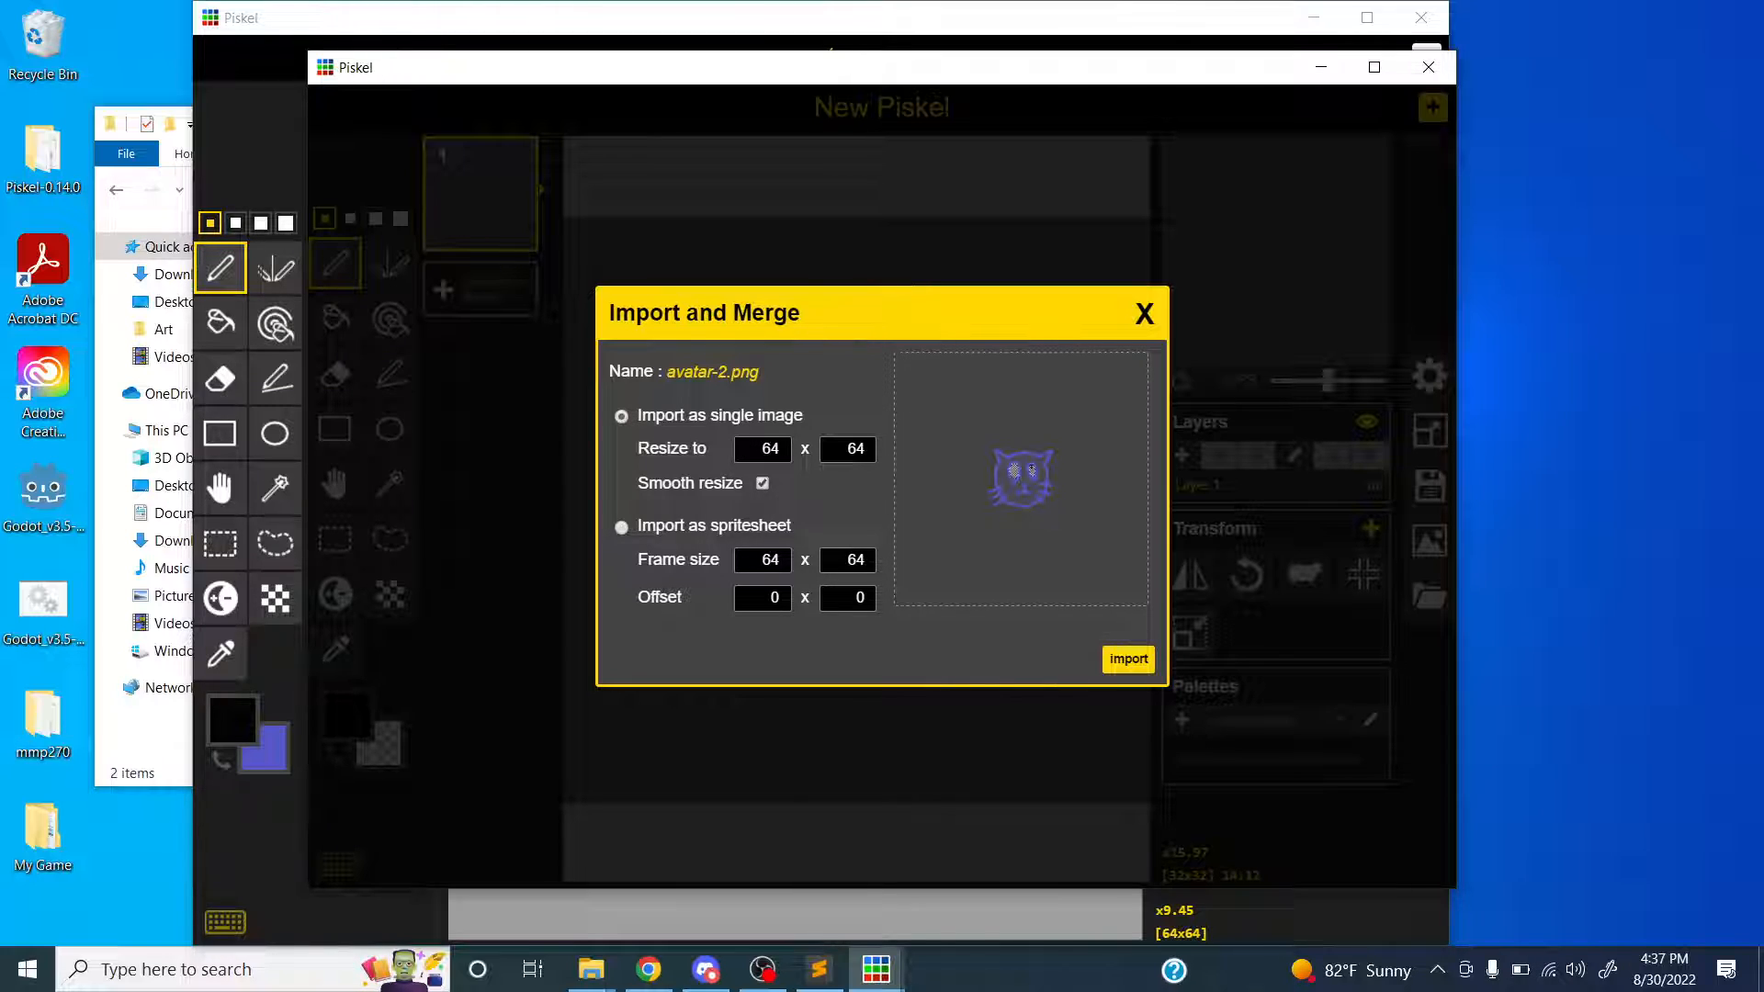
{"action": "left_click", "coordinate": [718, 526]}
{"action": "left_click", "coordinate": [739, 418]}
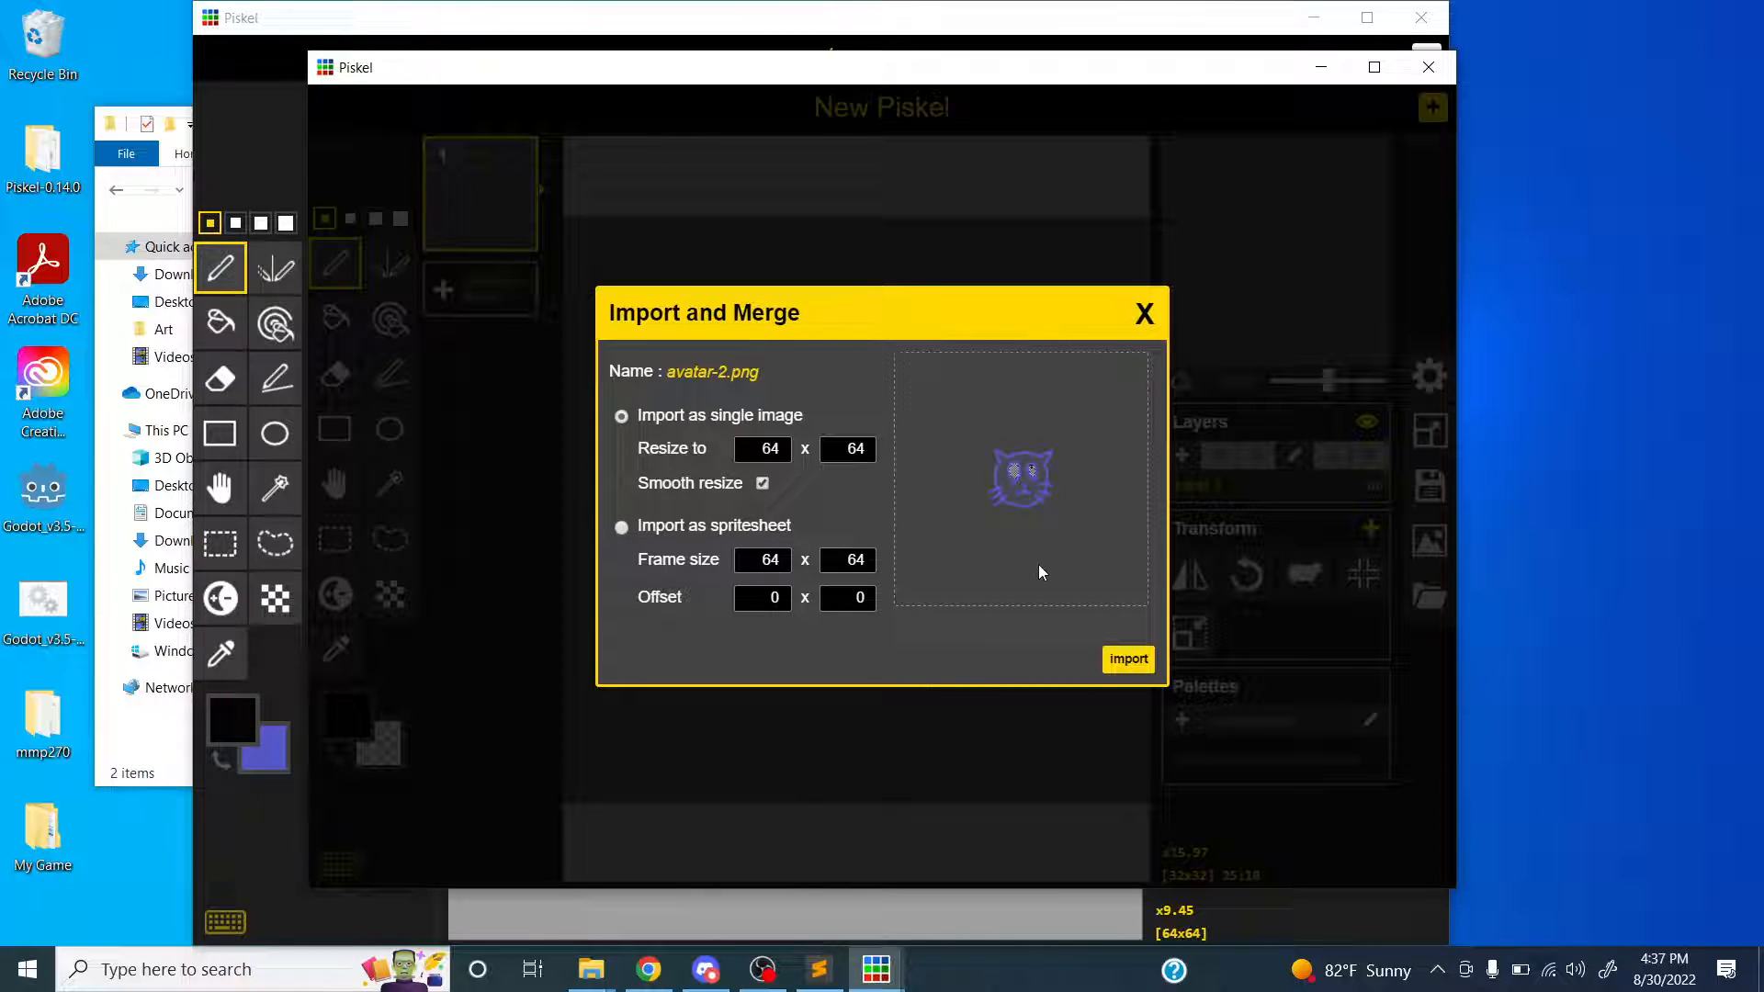
{"action": "left_click", "coordinate": [1128, 659]}
{"action": "left_click", "coordinate": [979, 495]}
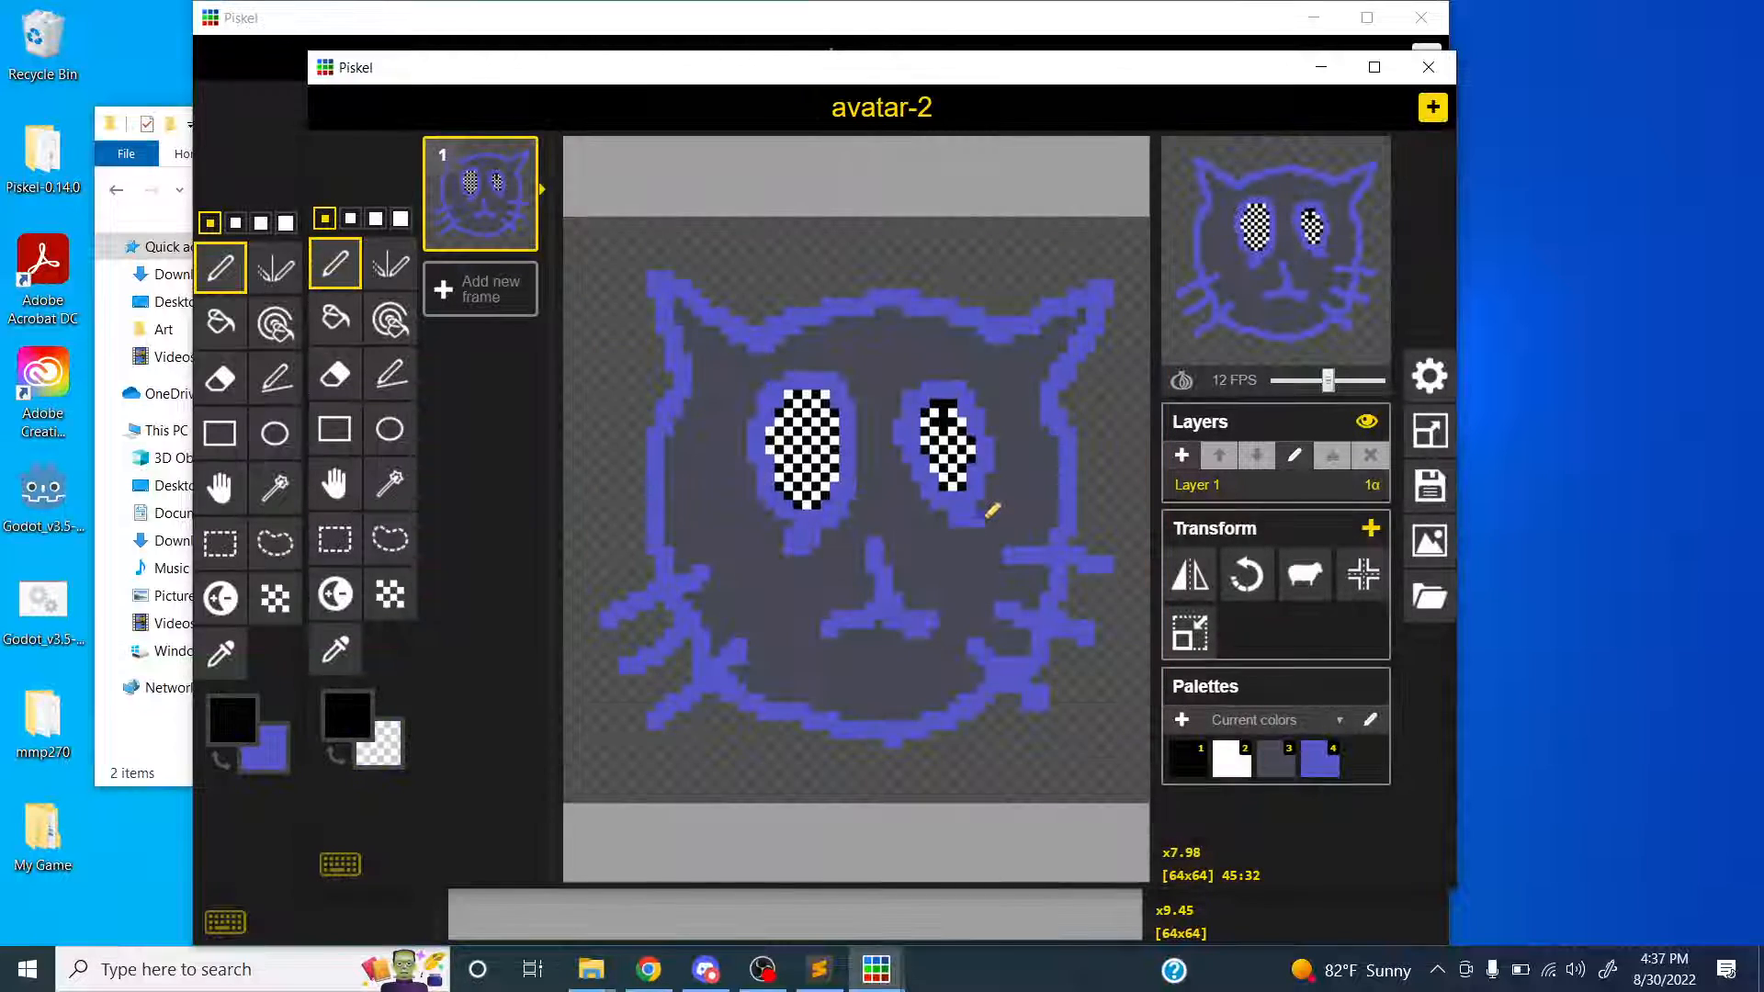
- Close the imported avatar-2 sprite window without saving, and switch to OBS
{"action": "left_click", "coordinate": [1428, 67]}
{"action": "left_click", "coordinate": [979, 510]}
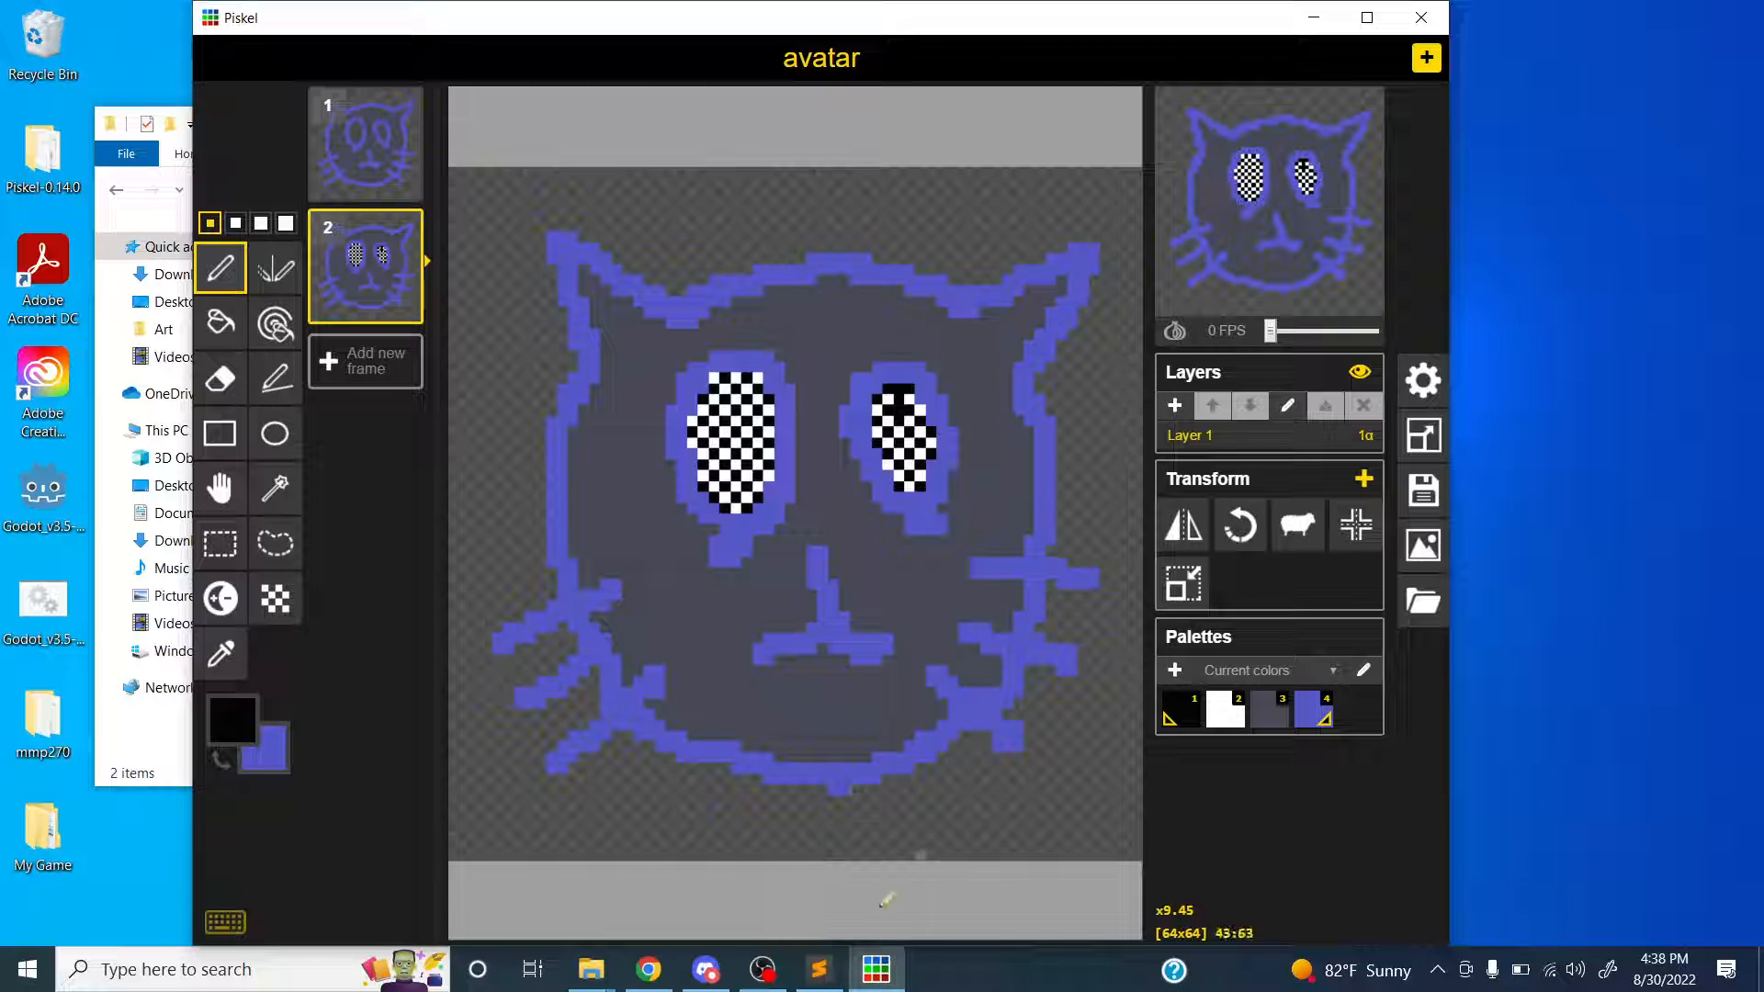
{"action": "left_click", "coordinate": [762, 969]}
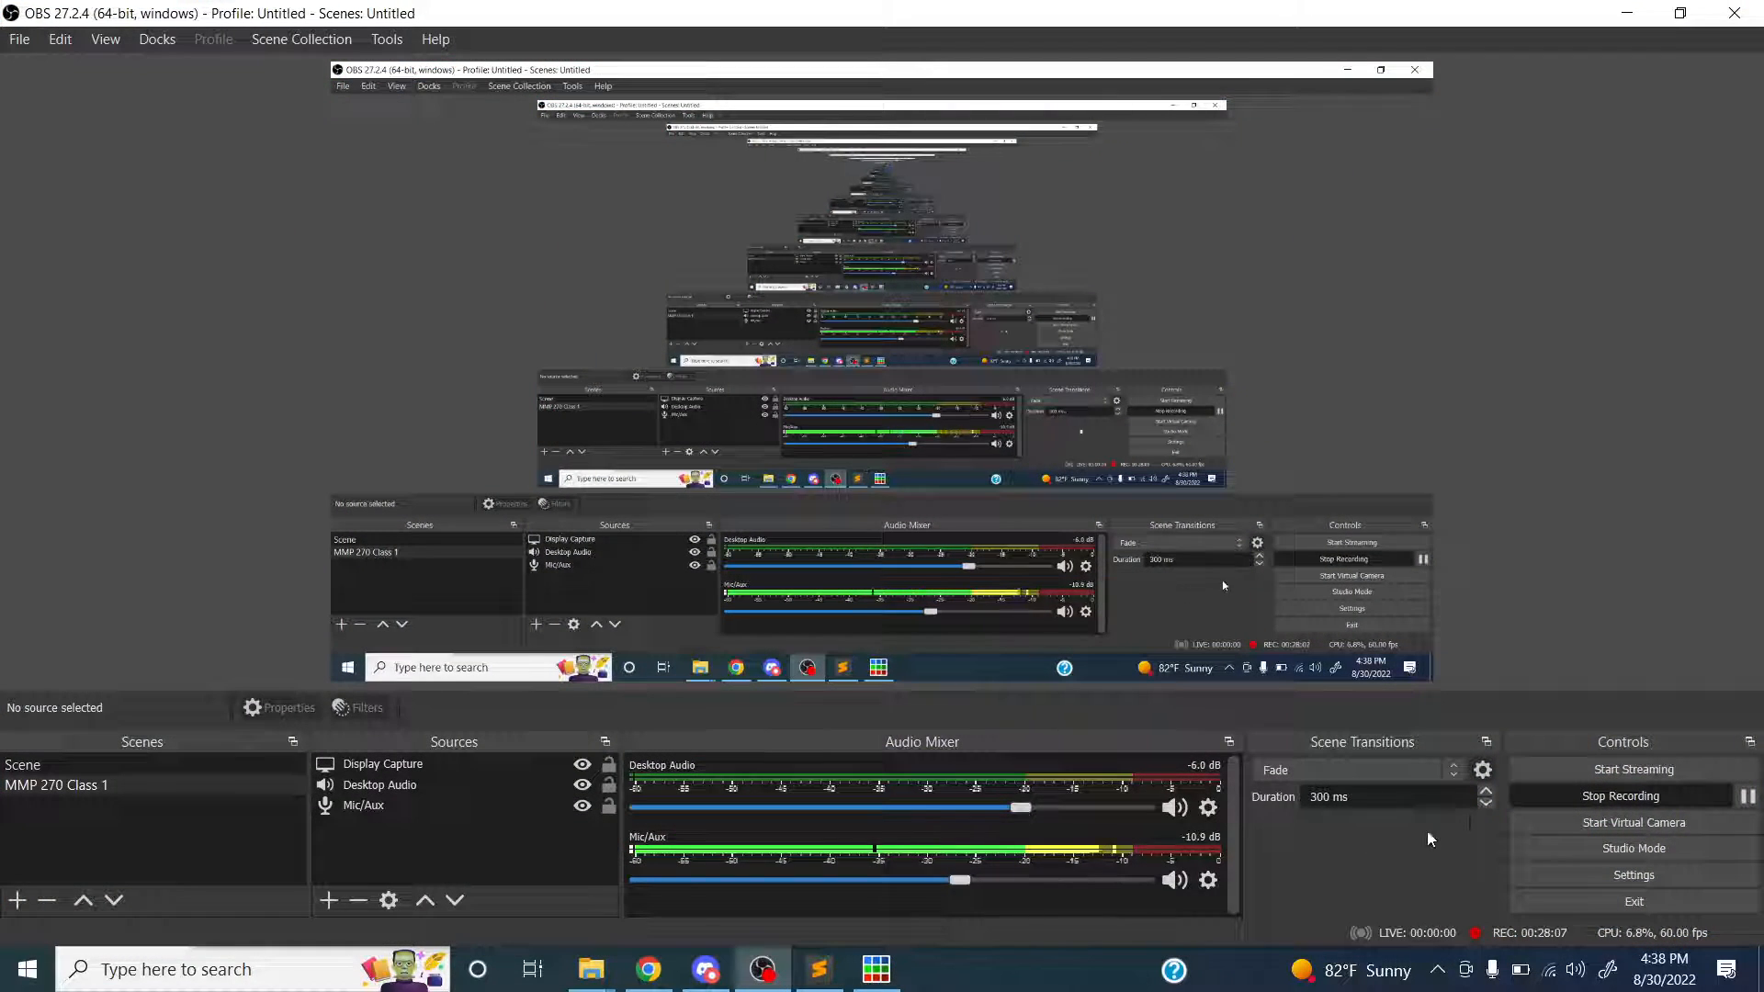